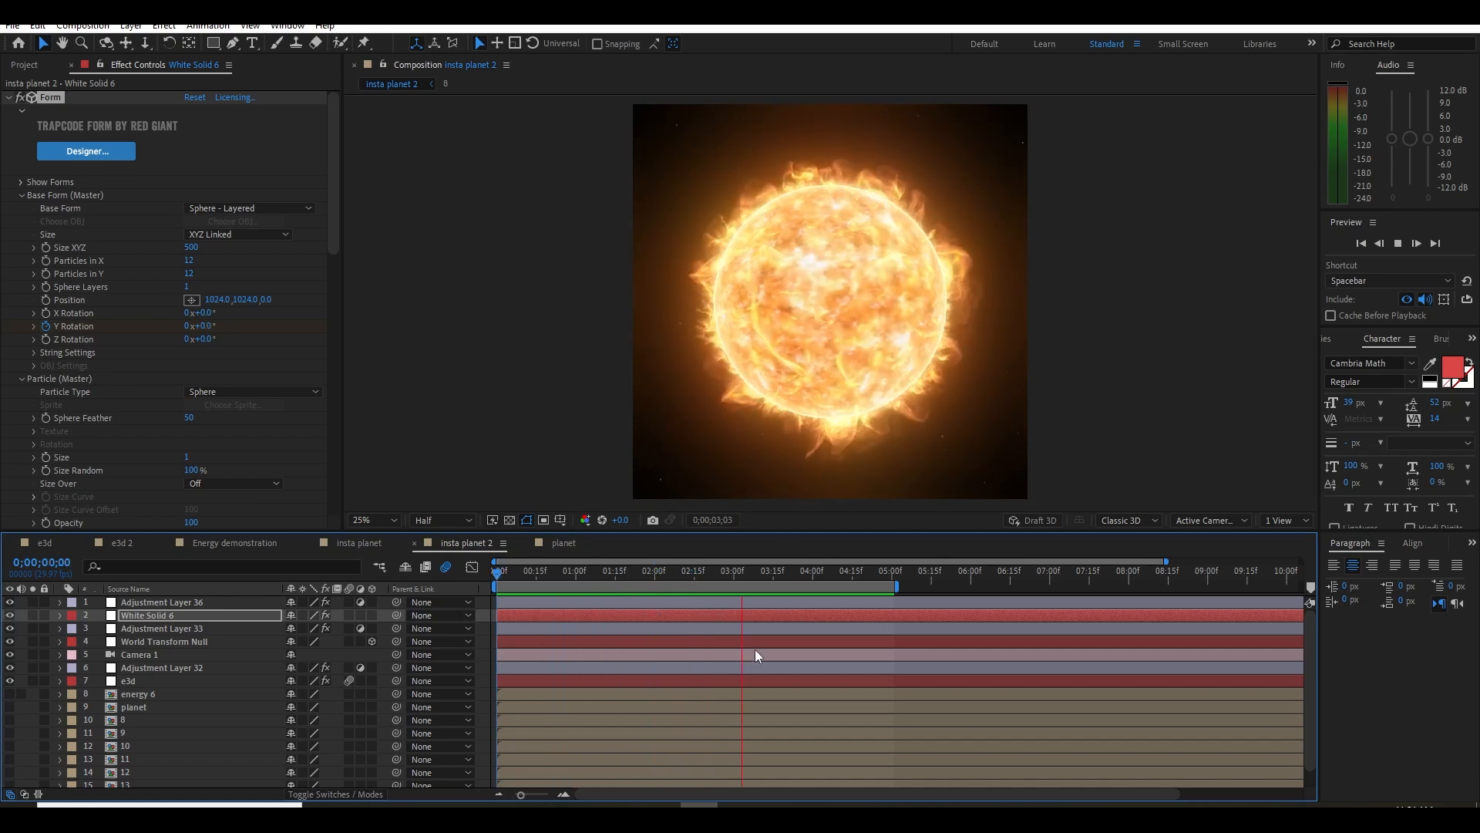
Play back the insta planet 2 and insta planet compositions from the start
key("space")
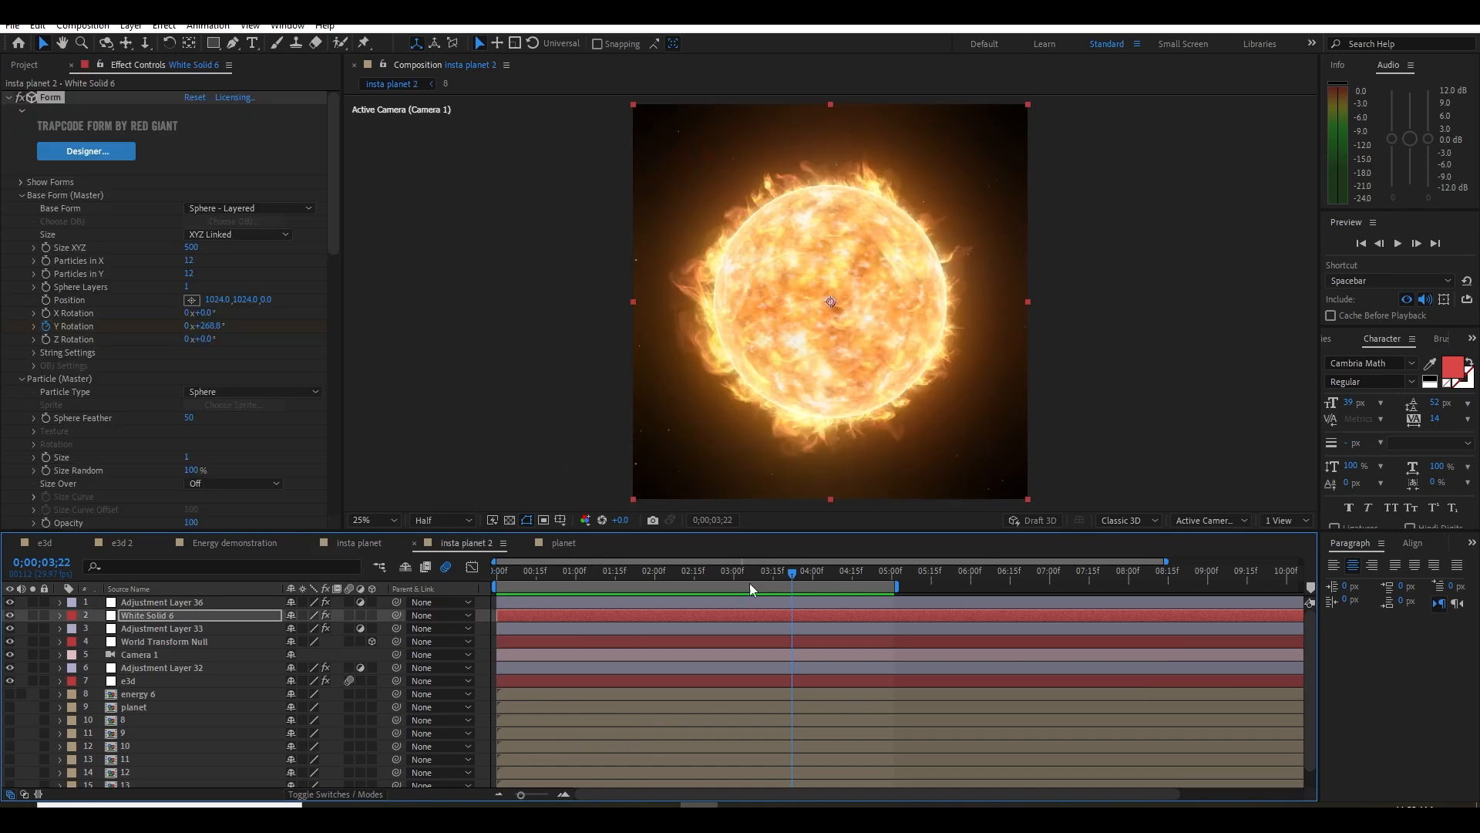
left_click_drag(774, 576, 475, 620)
key("space")
key("space")
left_click(376, 545)
left_click_drag(584, 575, 474, 597)
key("space")
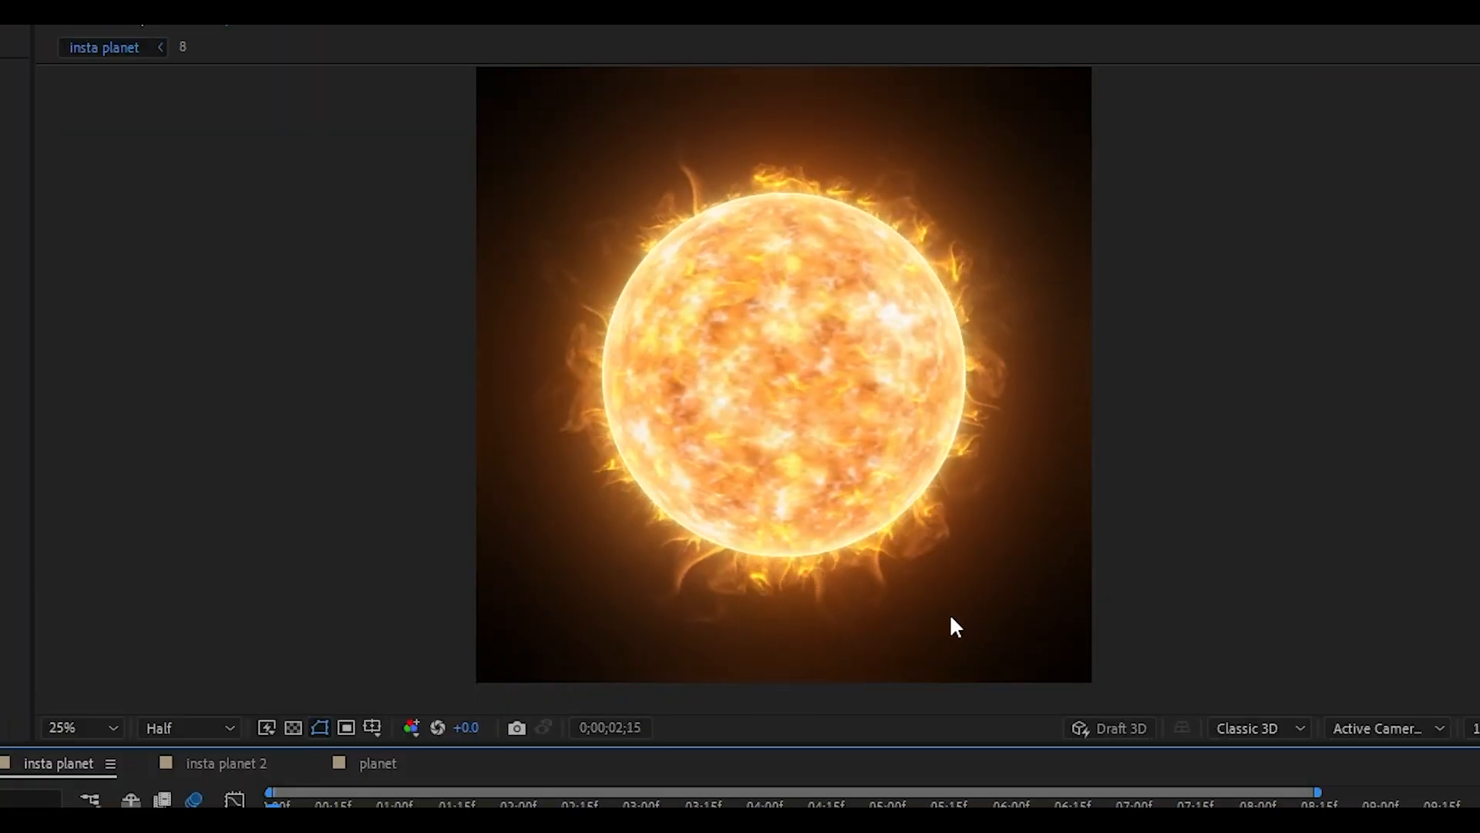
key("space")
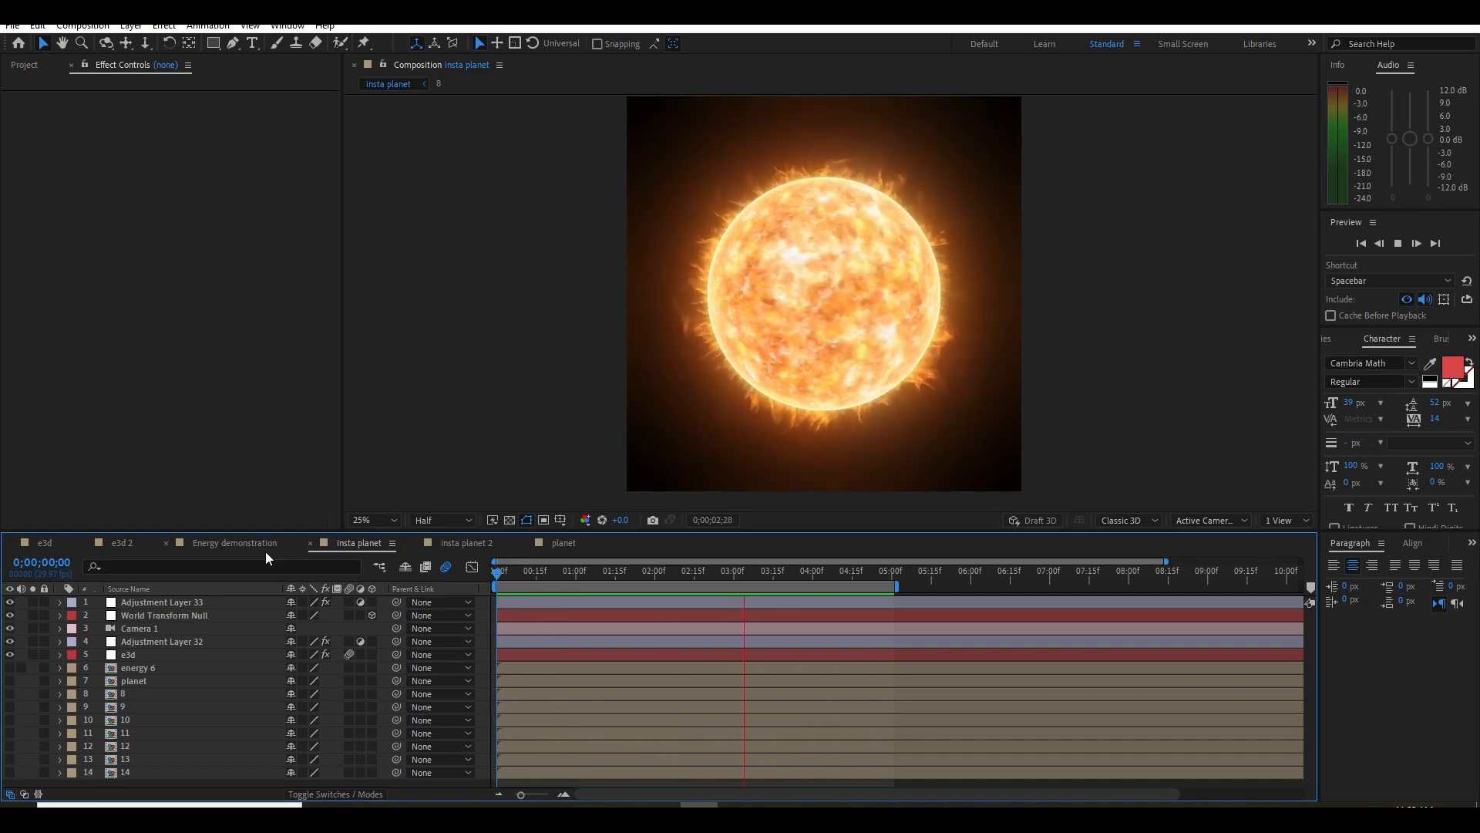
Review the Energy demonstration and e3d 2 compositions and return to insta planet 2
left_click(235, 543)
left_click(880, 574)
left_click_drag(879, 580, 829, 579)
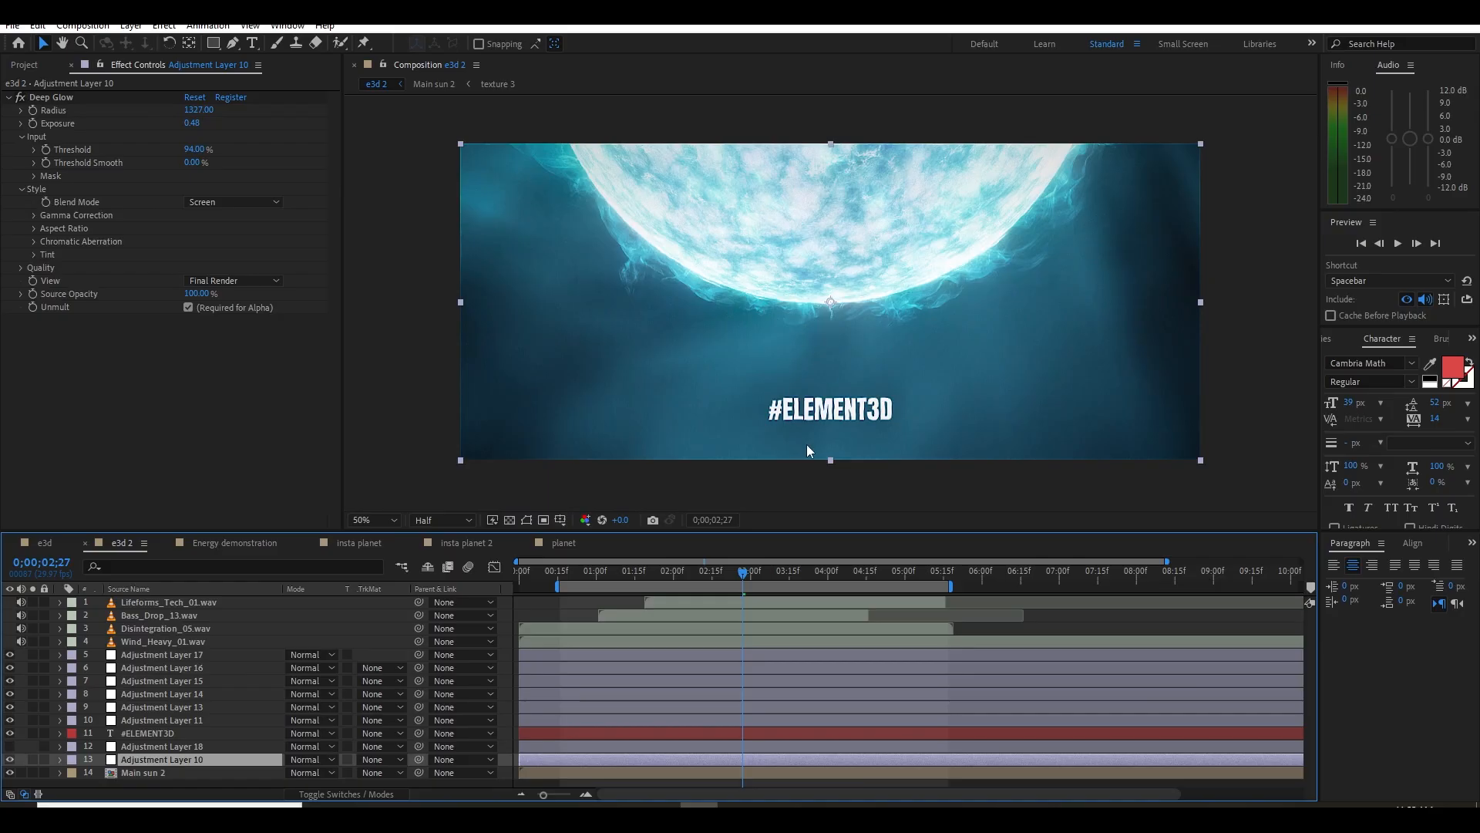
left_click(463, 543)
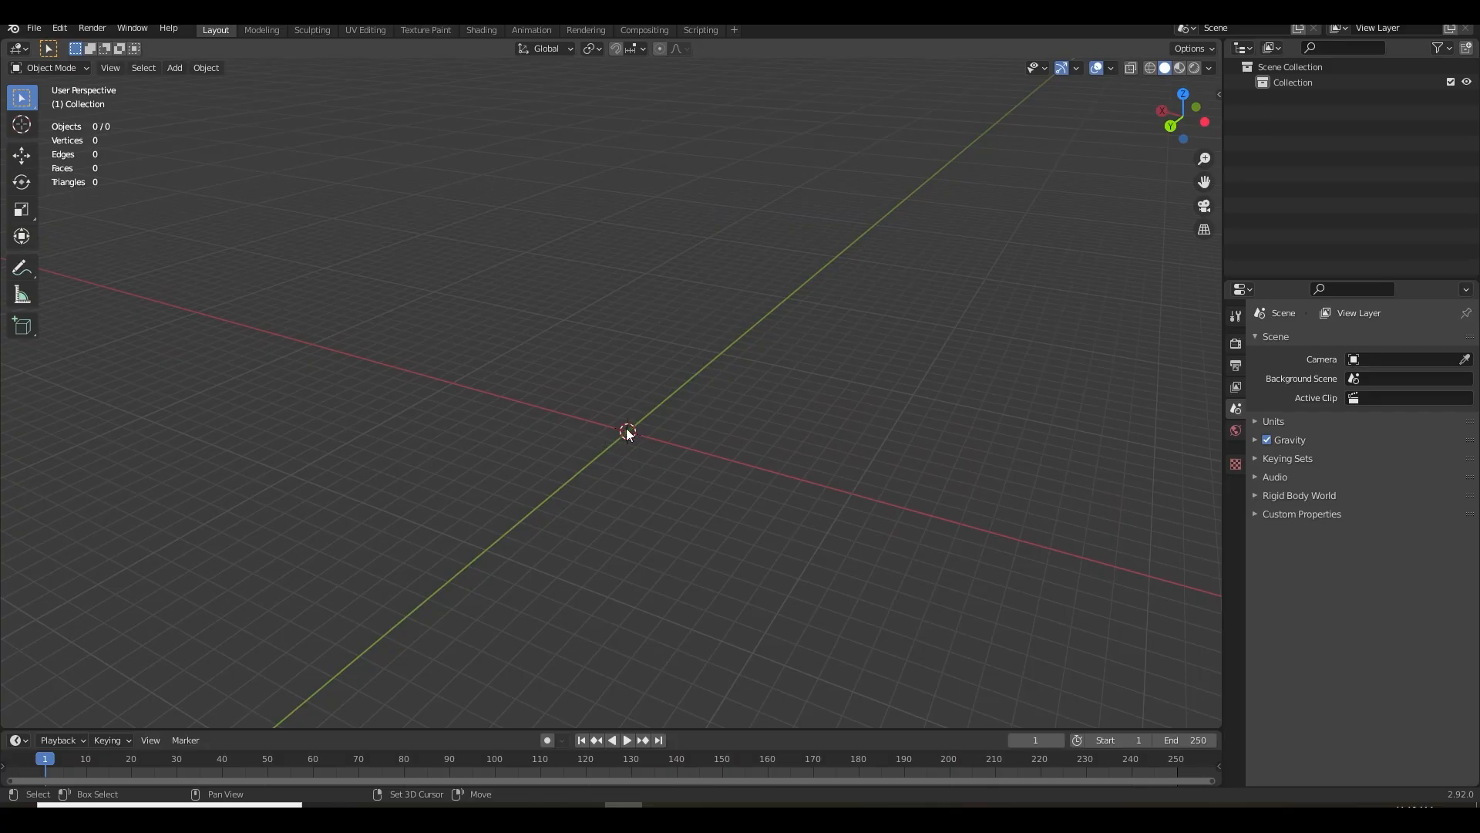
Switch to Blender, add a mesh plane at the origin of the empty scene and scale it by 2
left_click_drag(626, 428, 700, 397)
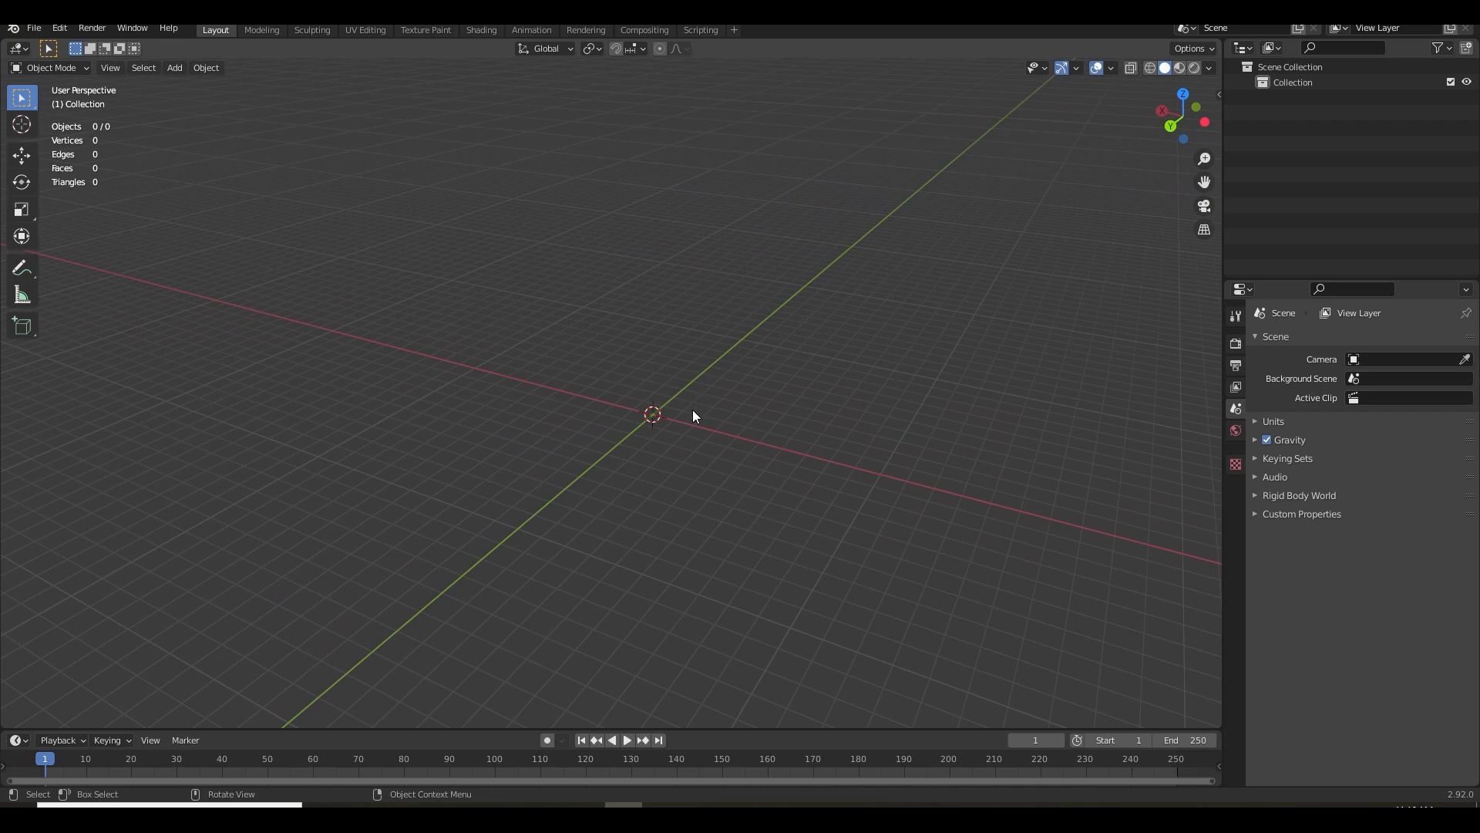
key("shift+a")
mouse_move(656, 404)
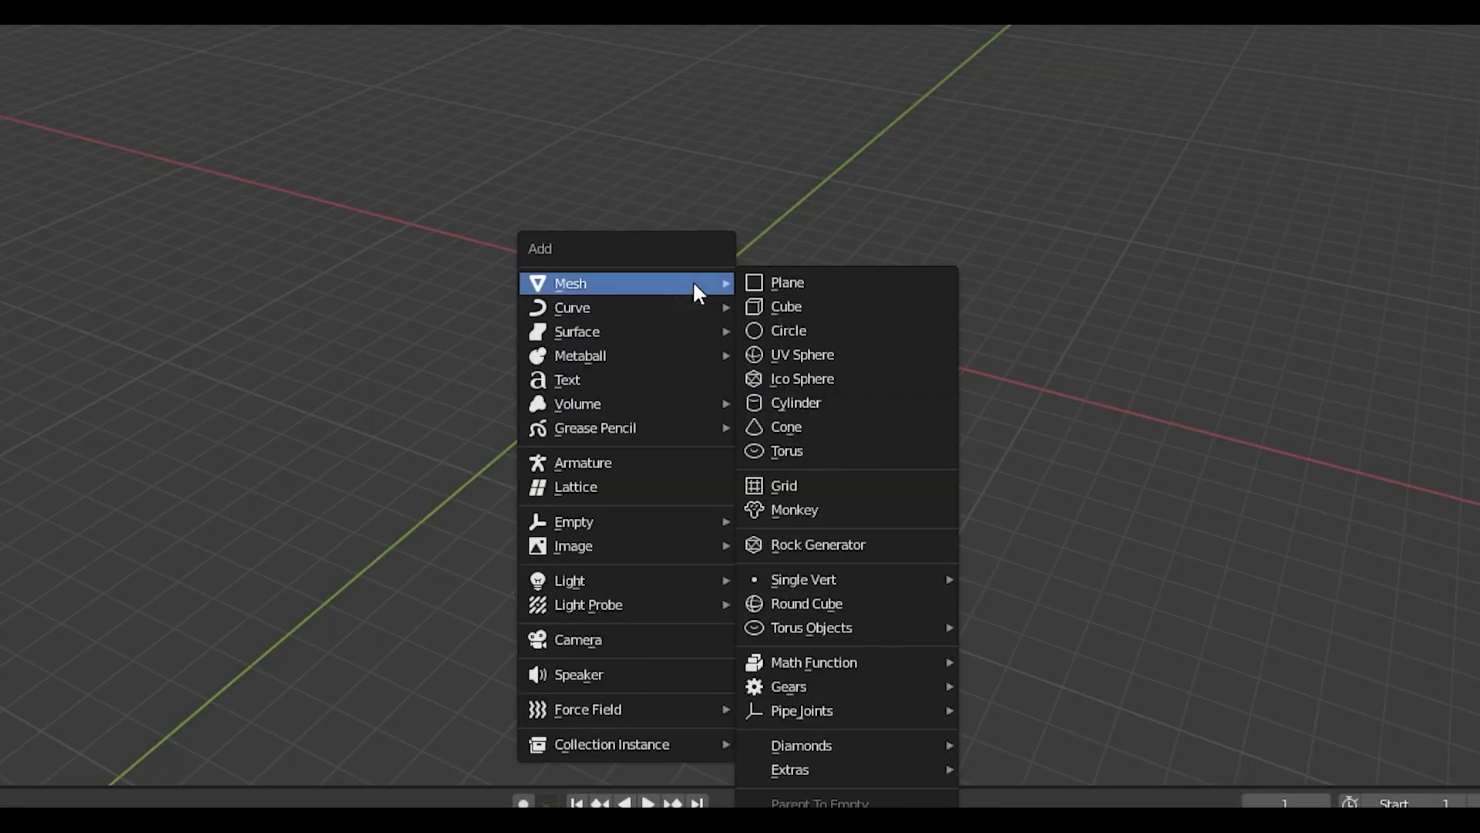
left_click(737, 404)
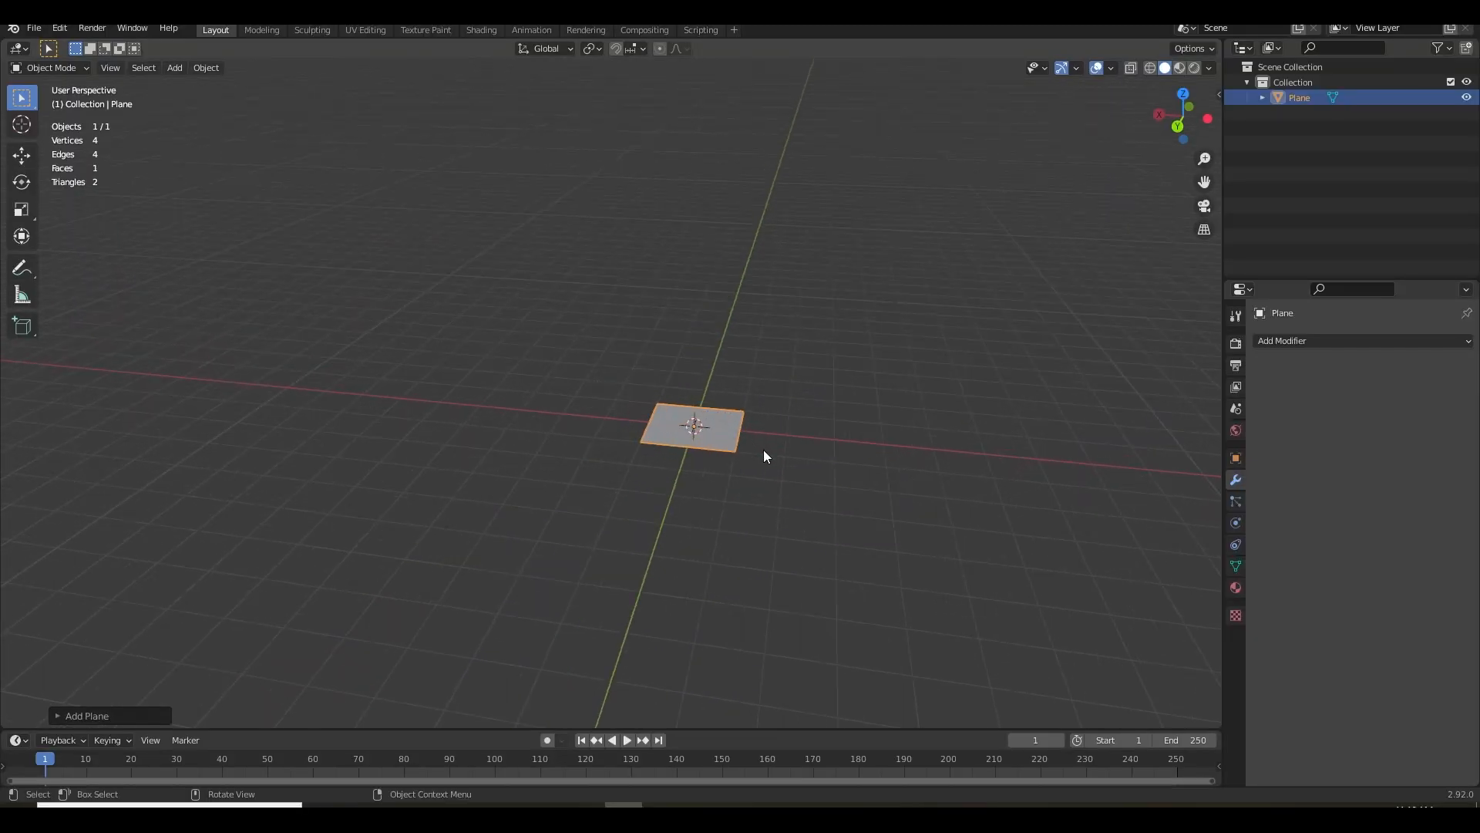
key("s")
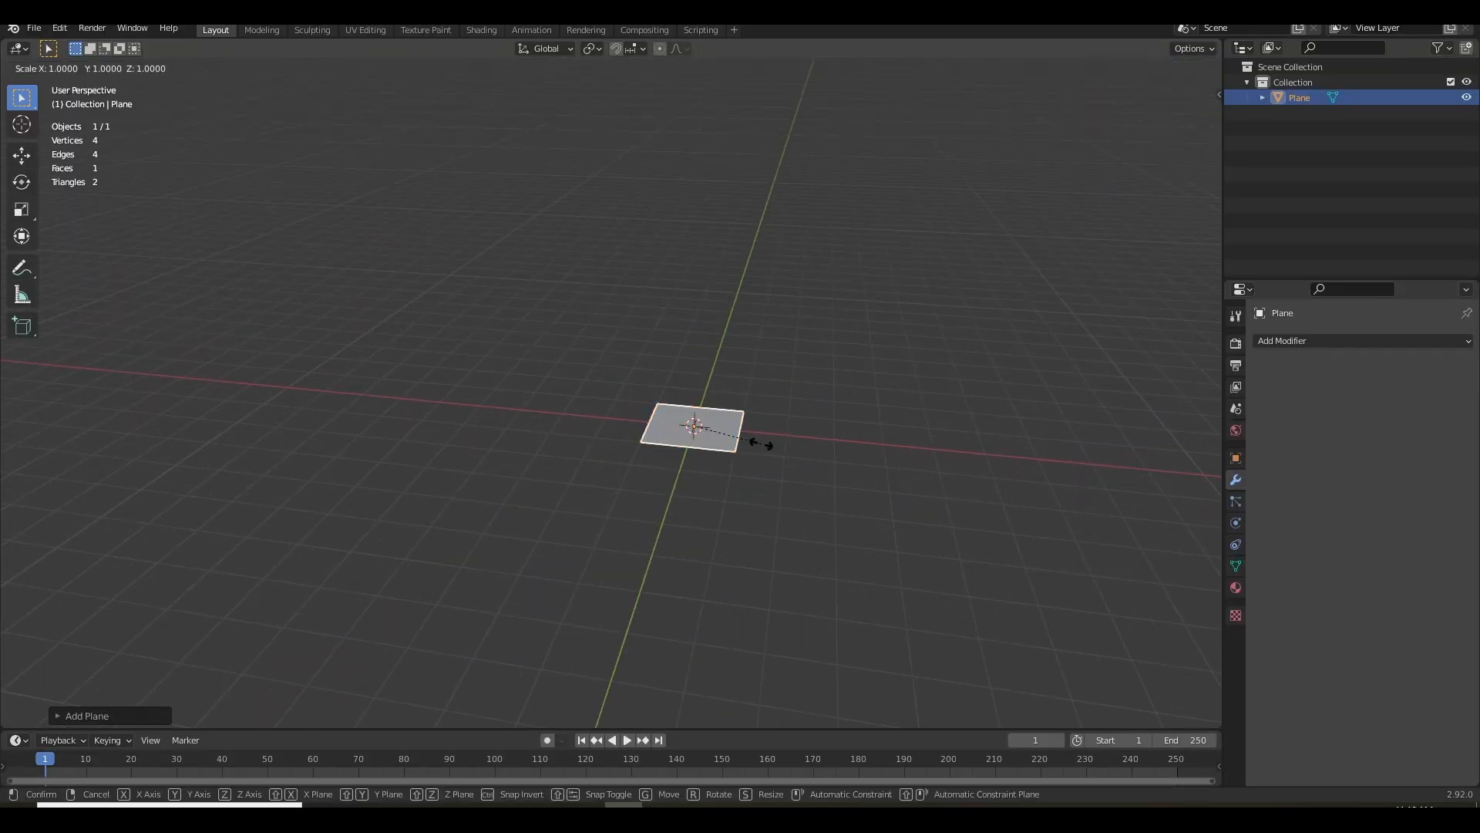
type("2")
left_click(763, 442)
left_click_drag(764, 442, 700, 440)
scroll(770, 429, "up", 3)
Subdivide the plane four times in Edit Mode into a 16 by 16 grid and return to Object Mode
key("Tab")
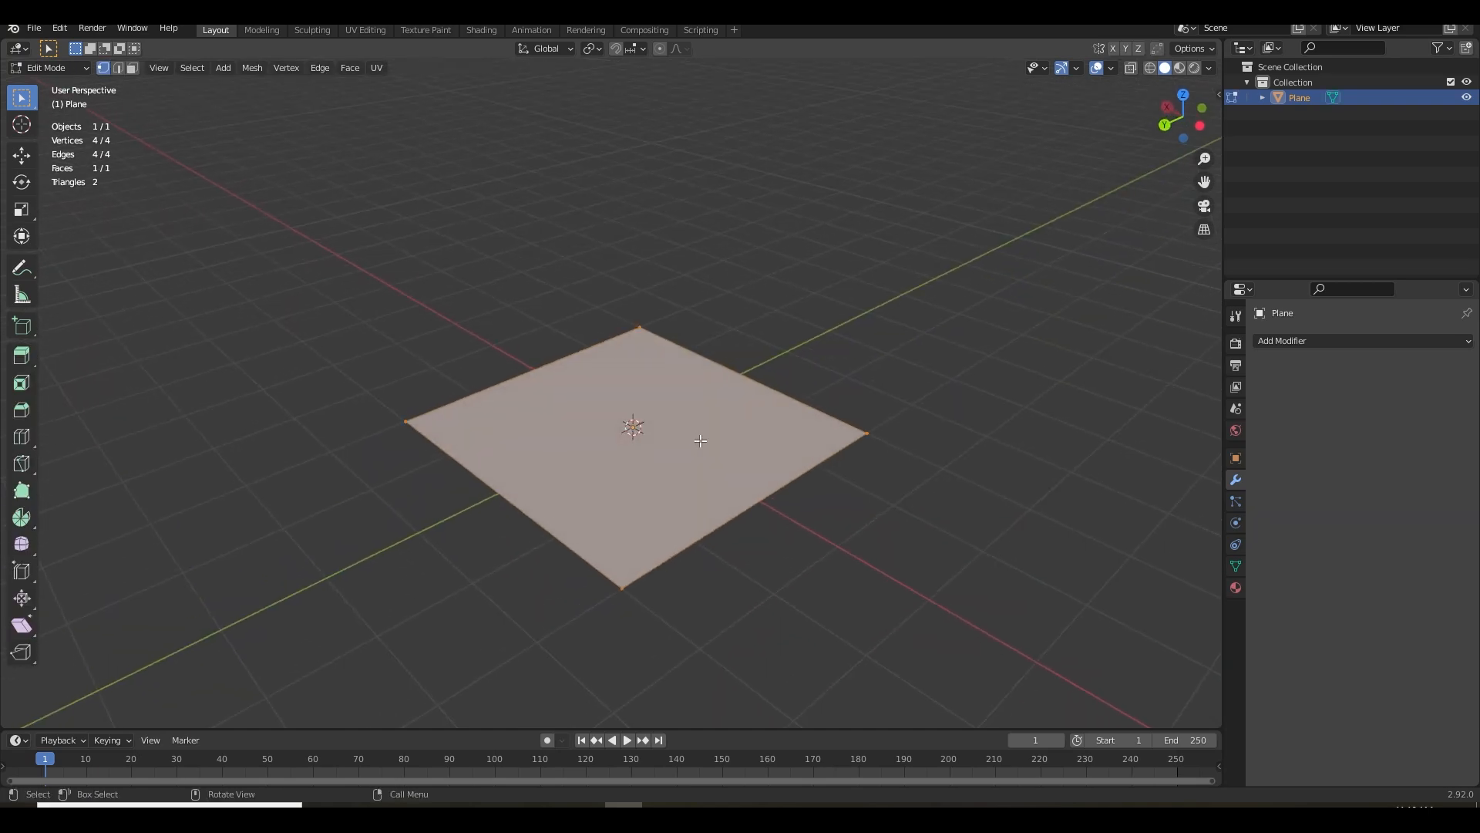
key("Tab")
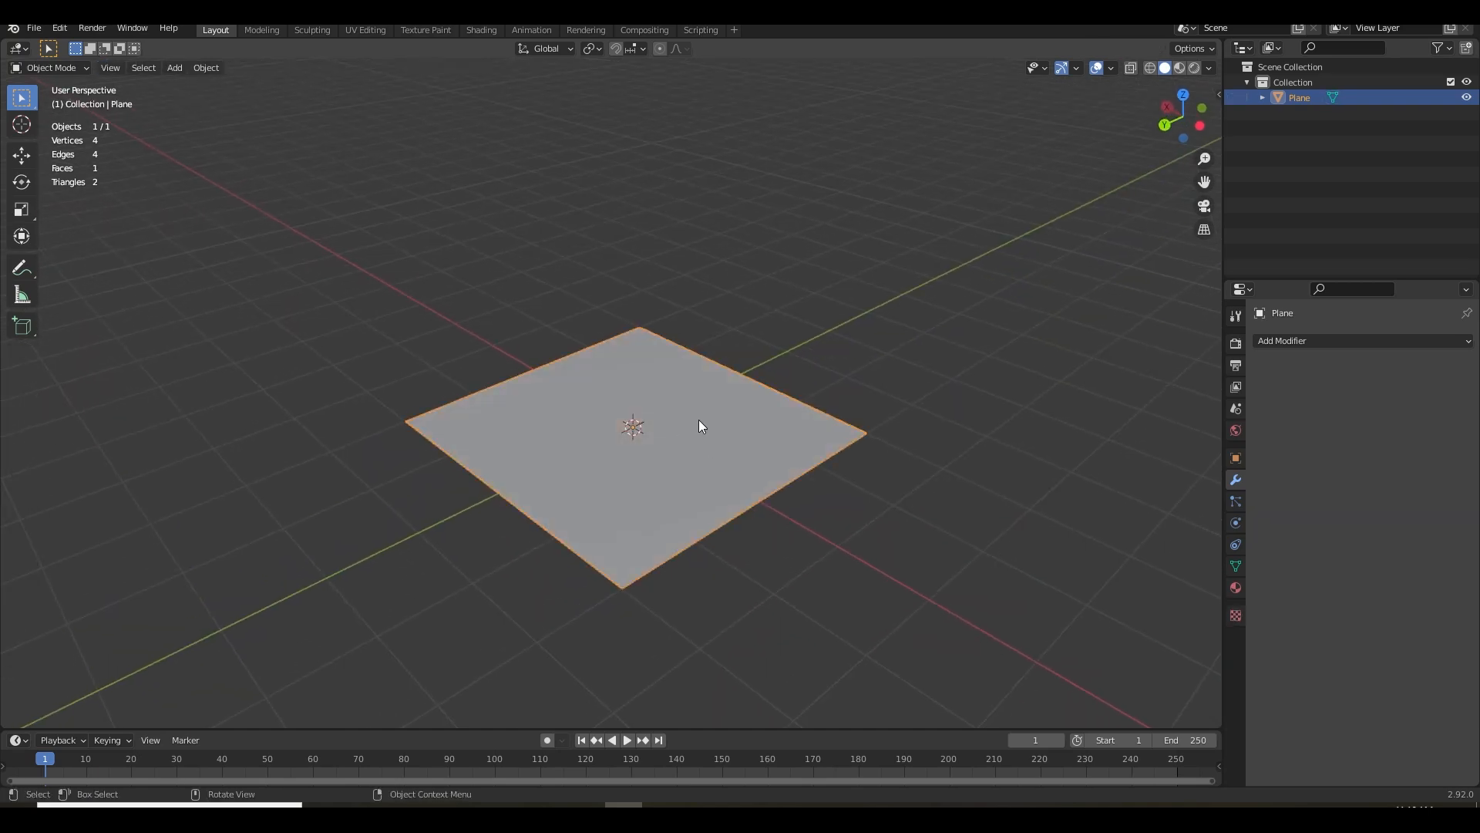
key("Tab")
right_click(652, 410)
left_click(653, 411)
right_click(653, 410)
left_click(652, 410)
right_click(652, 410)
left_click(653, 410)
right_click(652, 410)
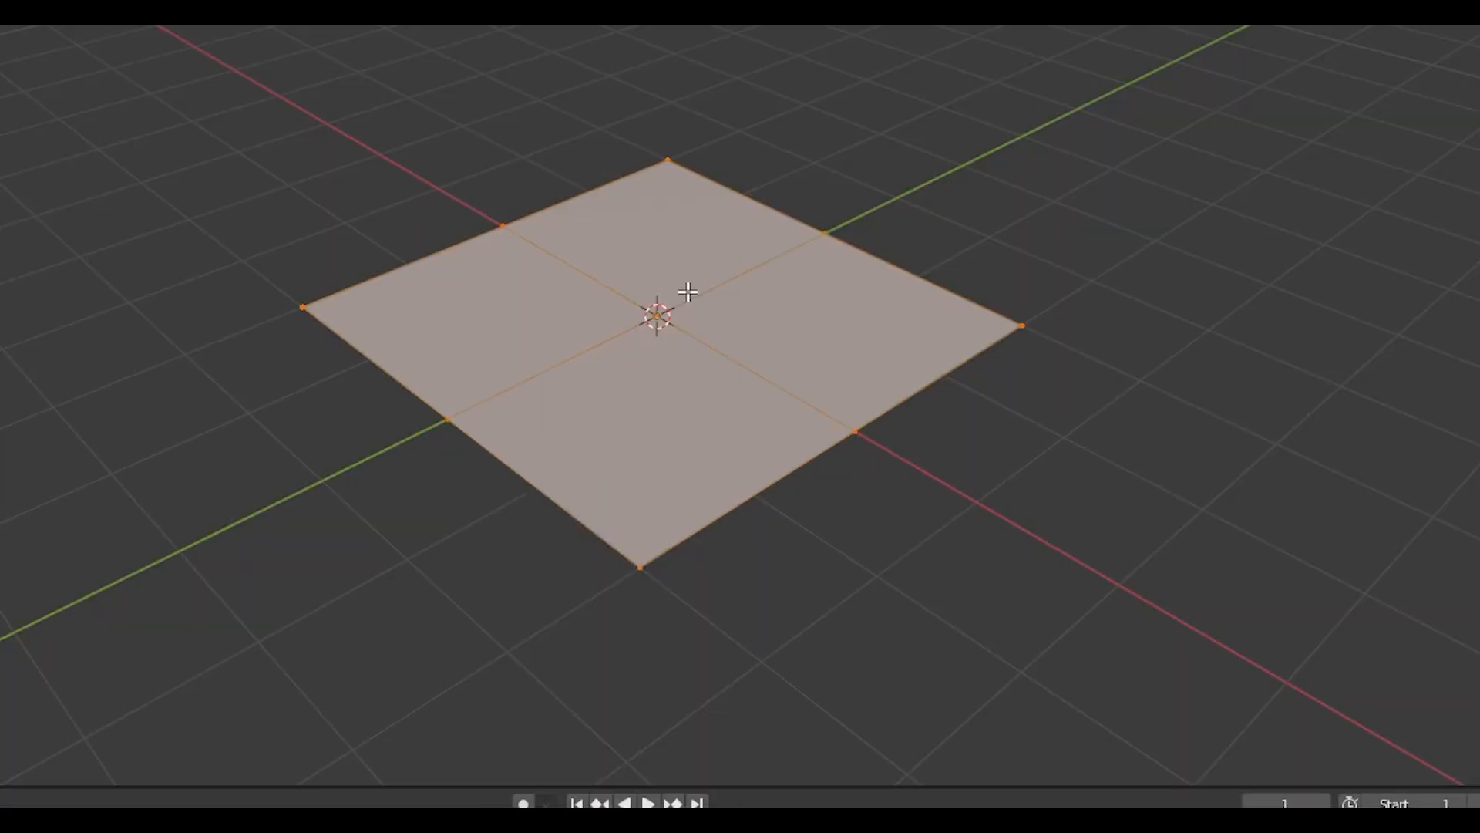
left_click(689, 291)
key("Tab")
scroll(752, 439, "up", 3)
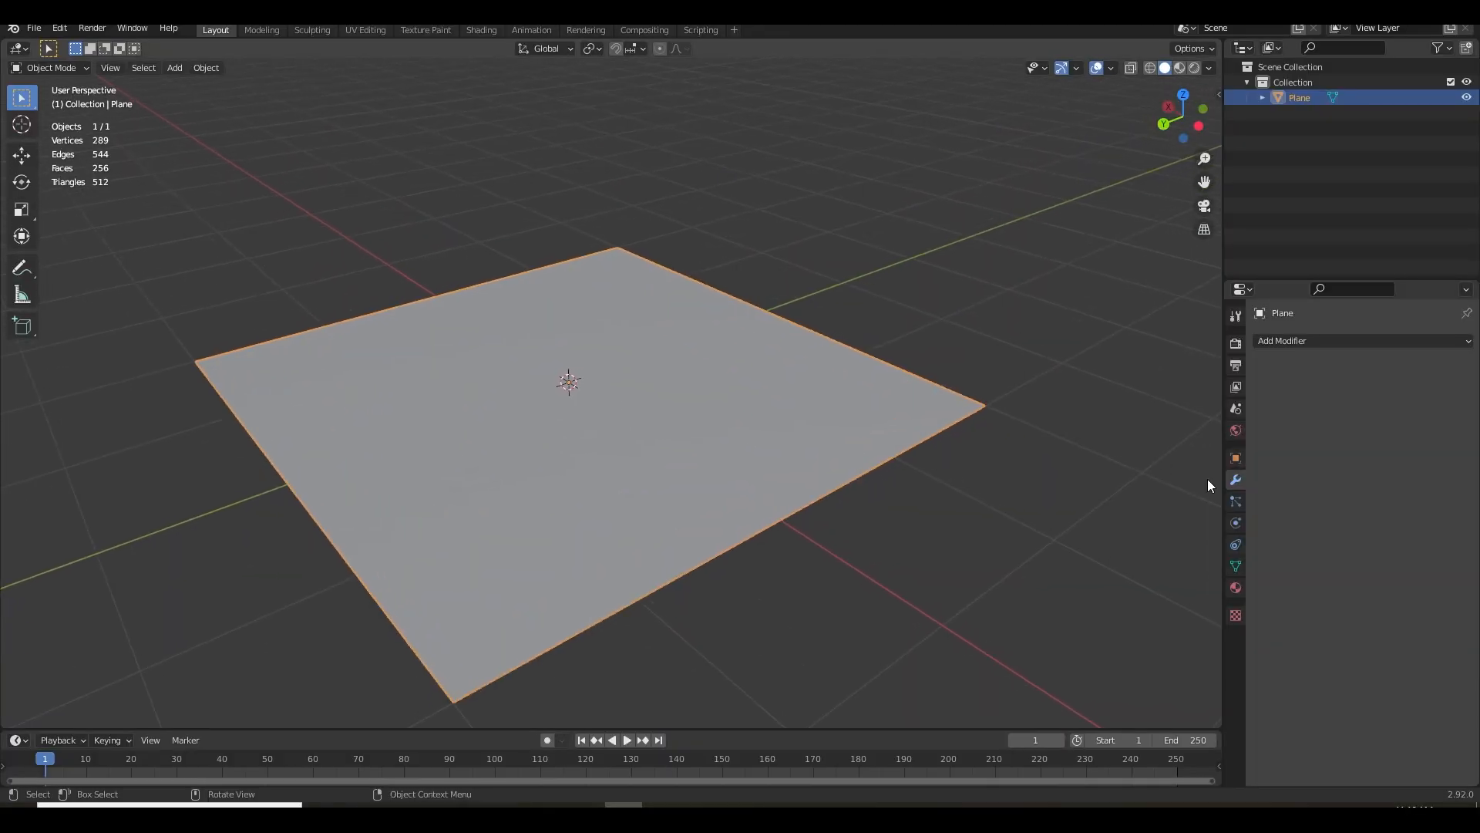
Add a Displace modifier to the plane and inspect the plane from several angles
left_click(1310, 342)
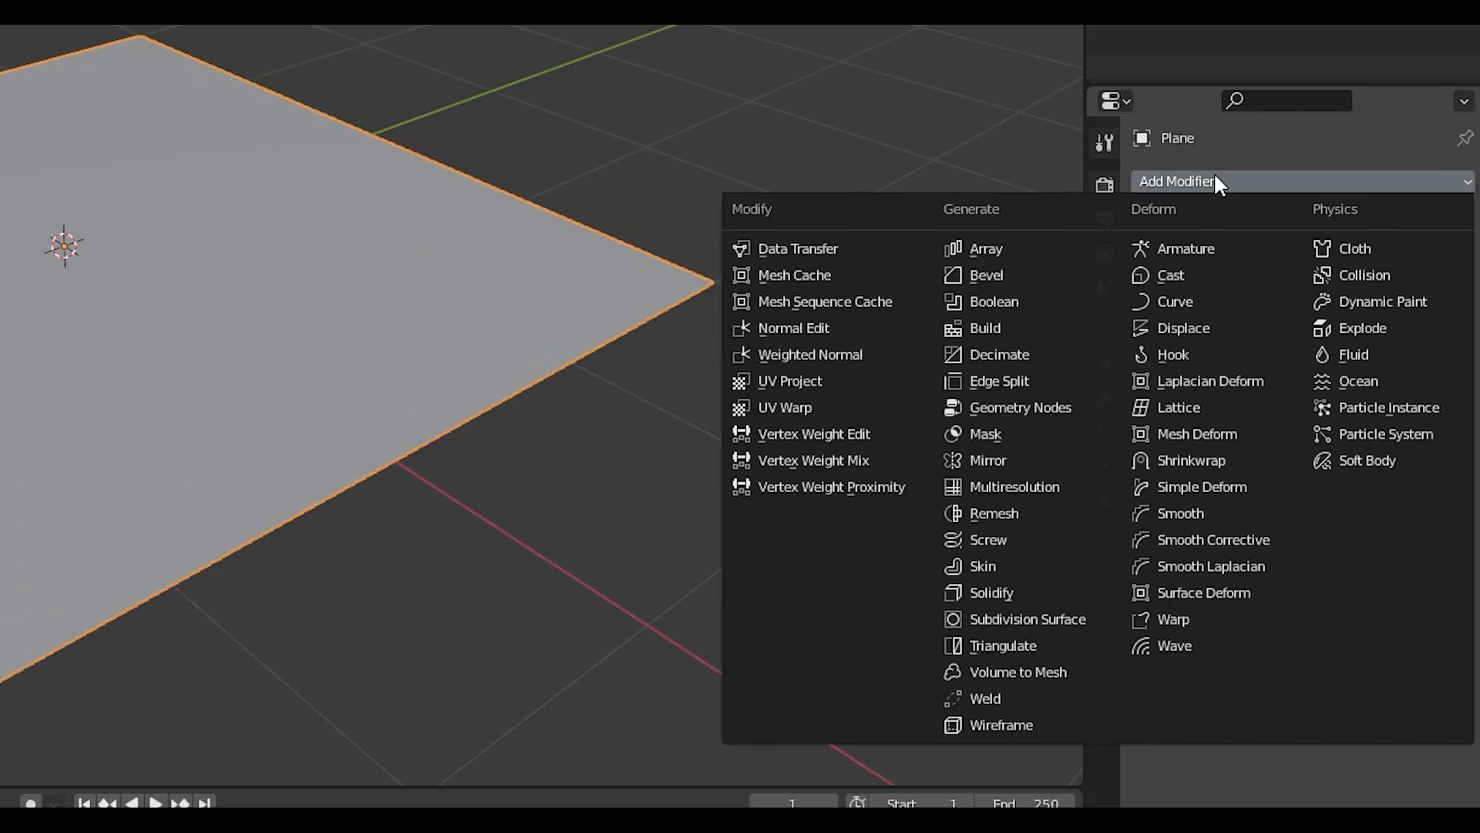
left_click(1214, 321)
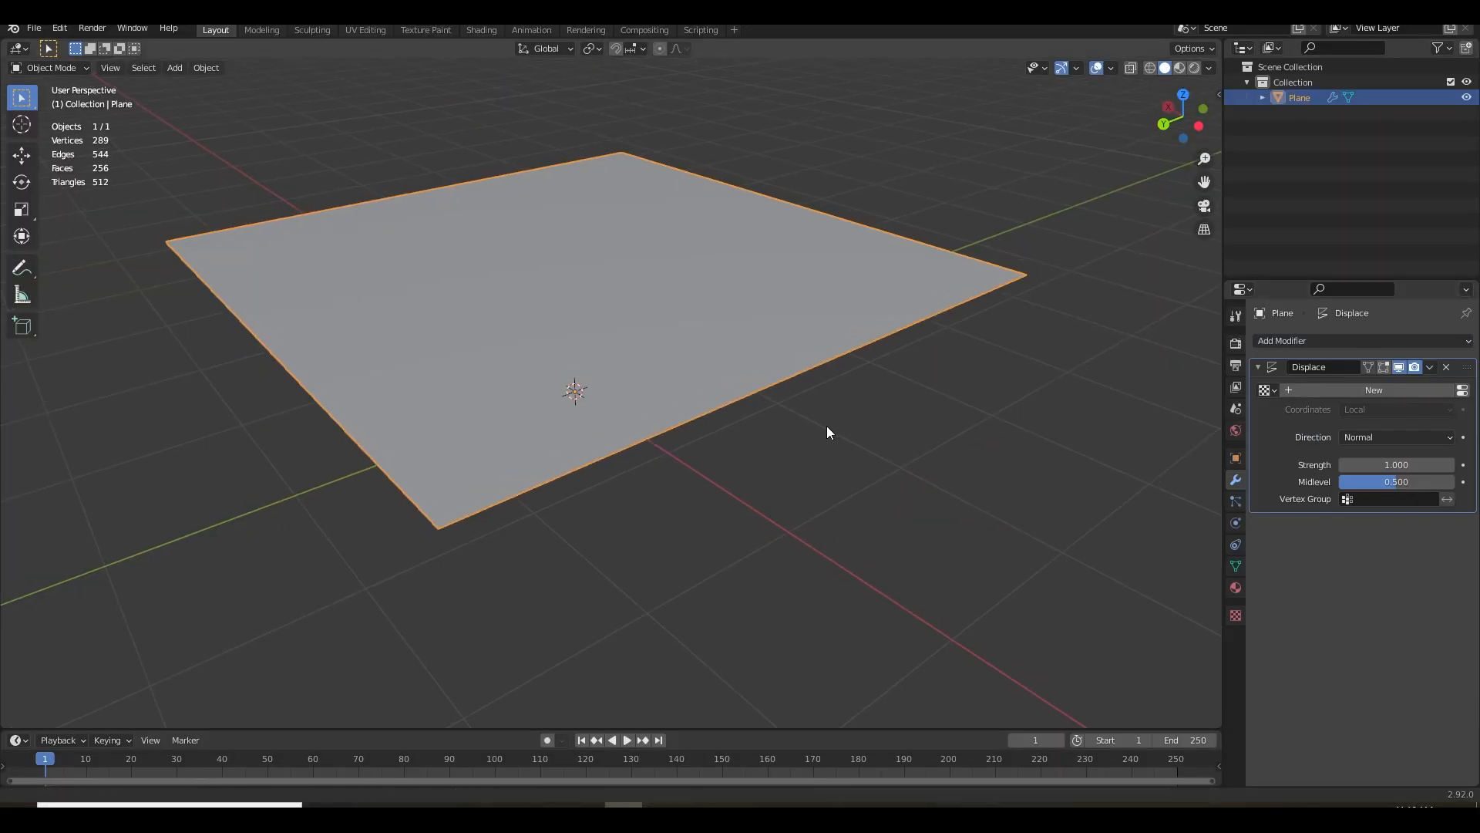
left_click_drag(826, 426, 846, 505)
left_click_drag(752, 524, 799, 471)
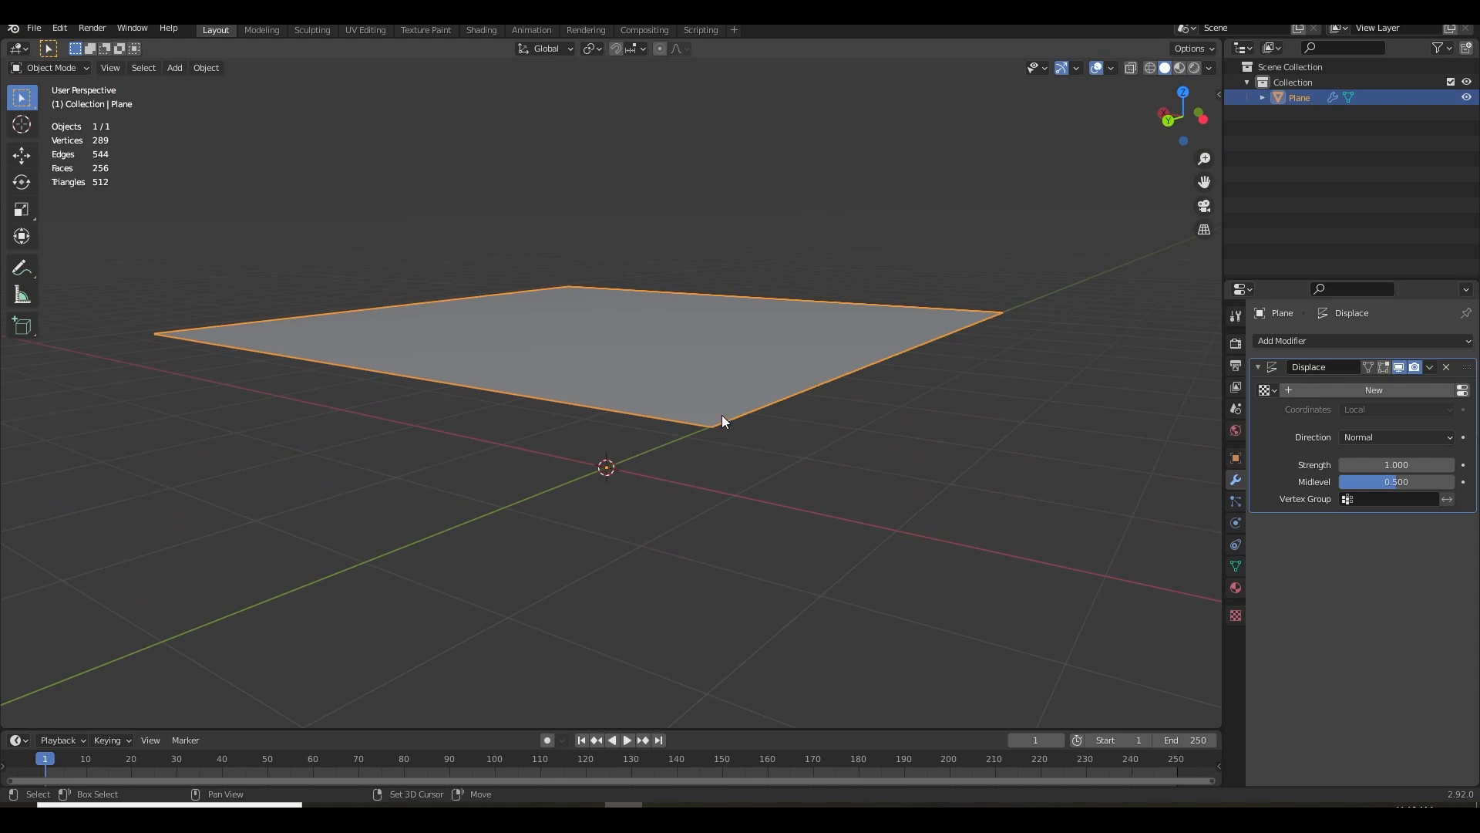
left_click_drag(723, 416, 535, 410)
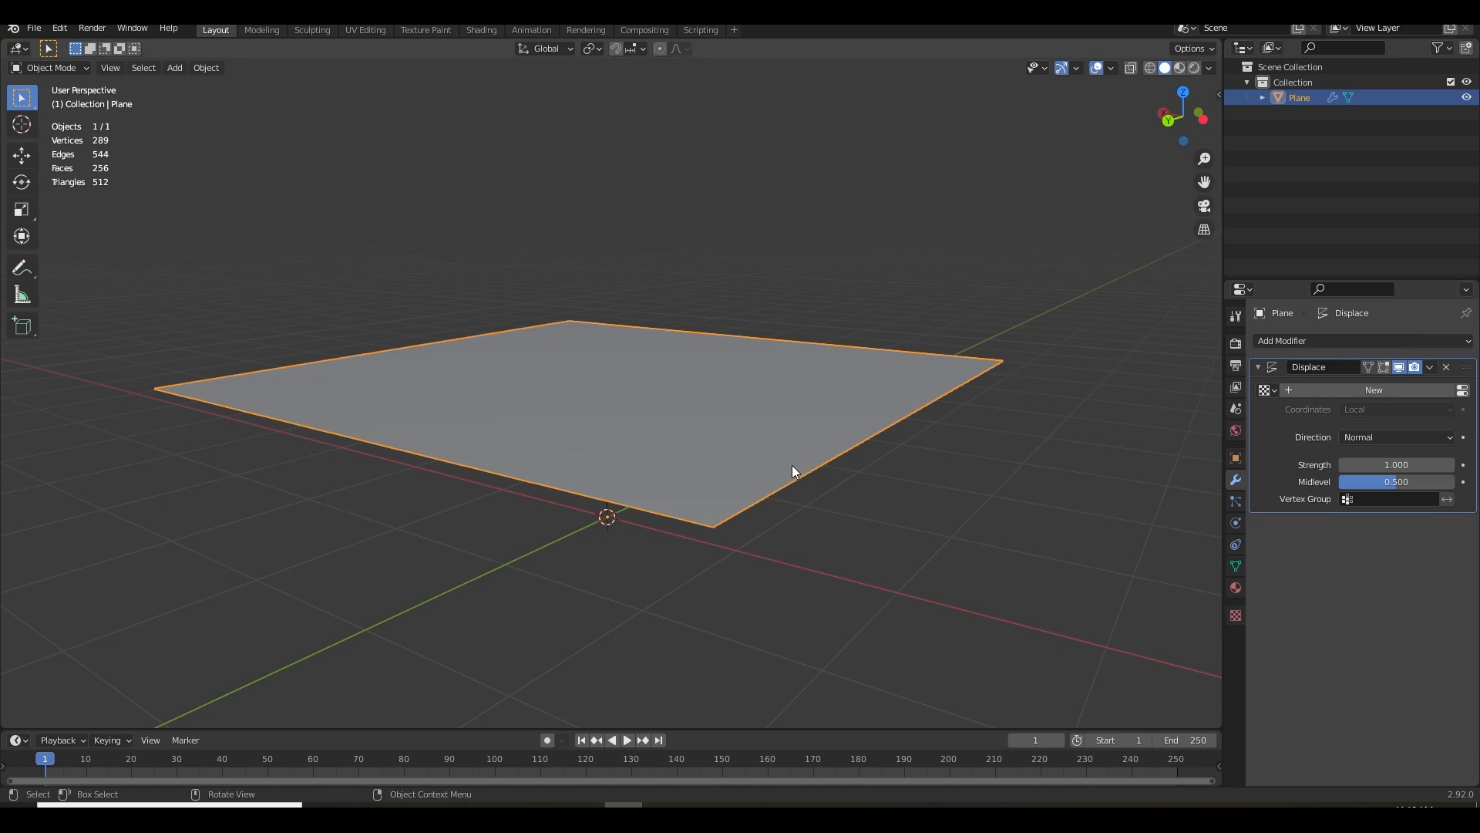
Create a new texture for the Displace modifier and set its type to Clouds
left_click(1323, 390)
left_click_drag(908, 523, 906, 445)
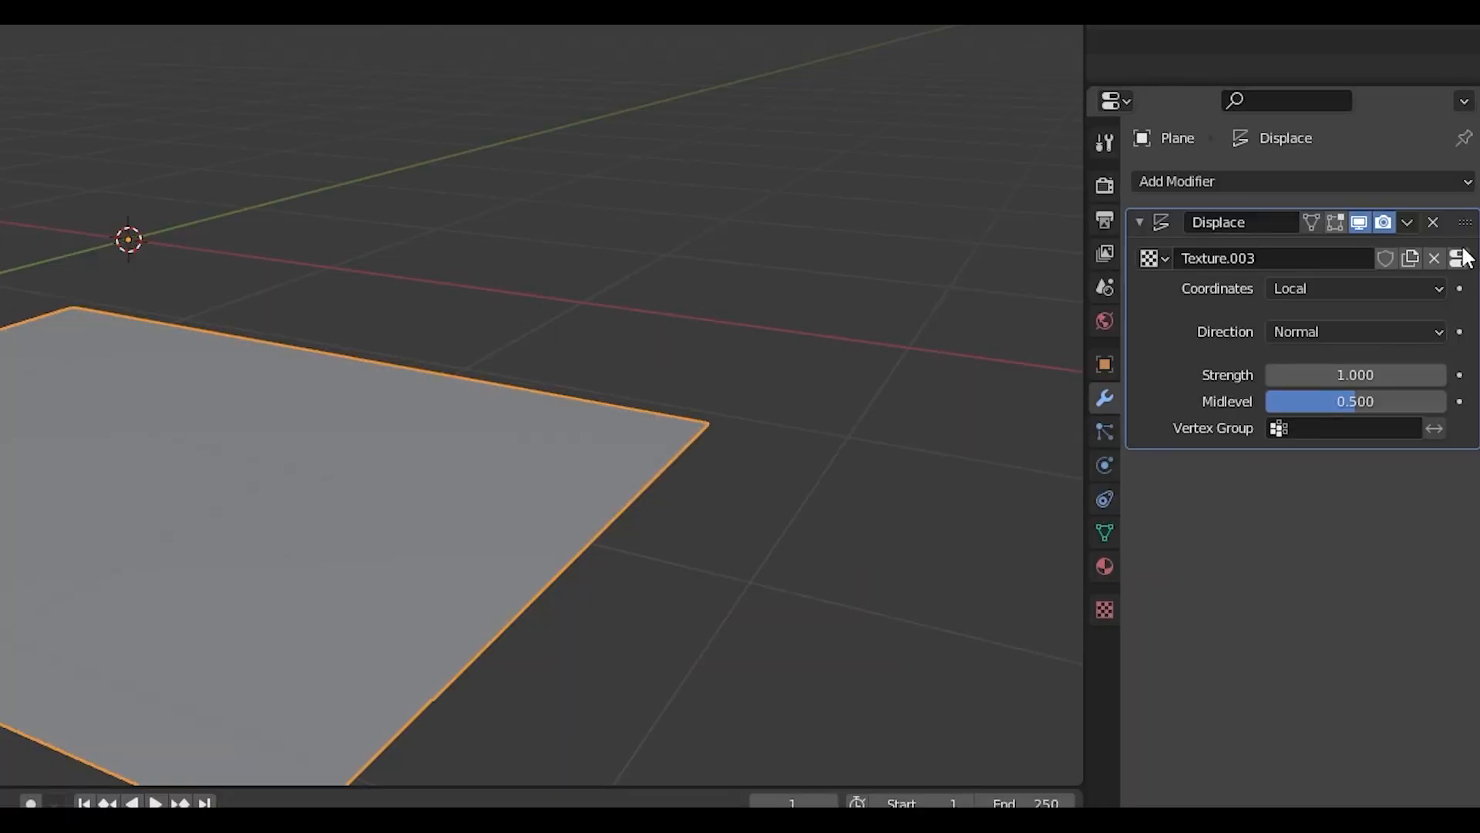
left_click(1459, 257)
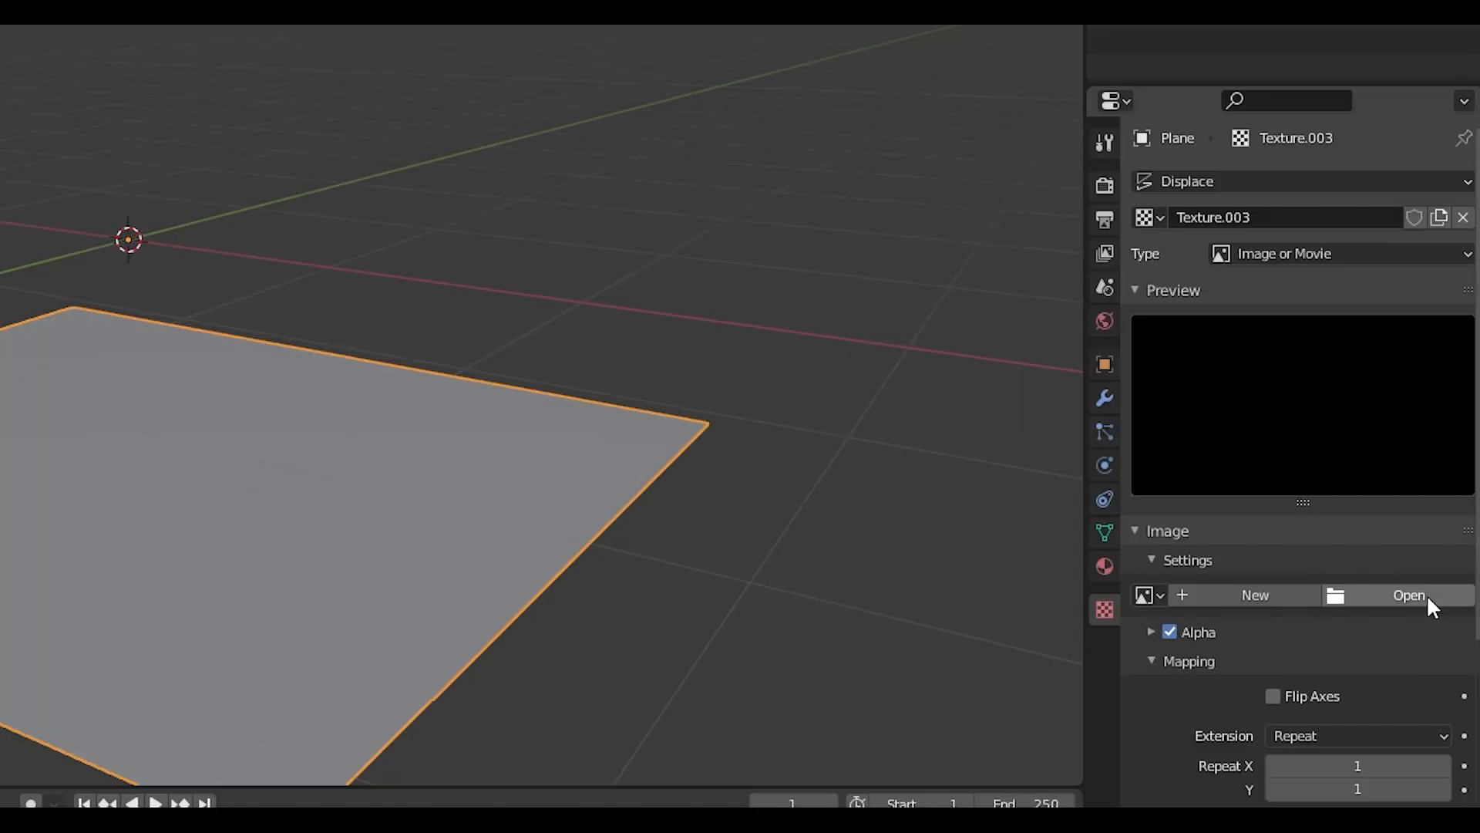
left_click(1441, 606)
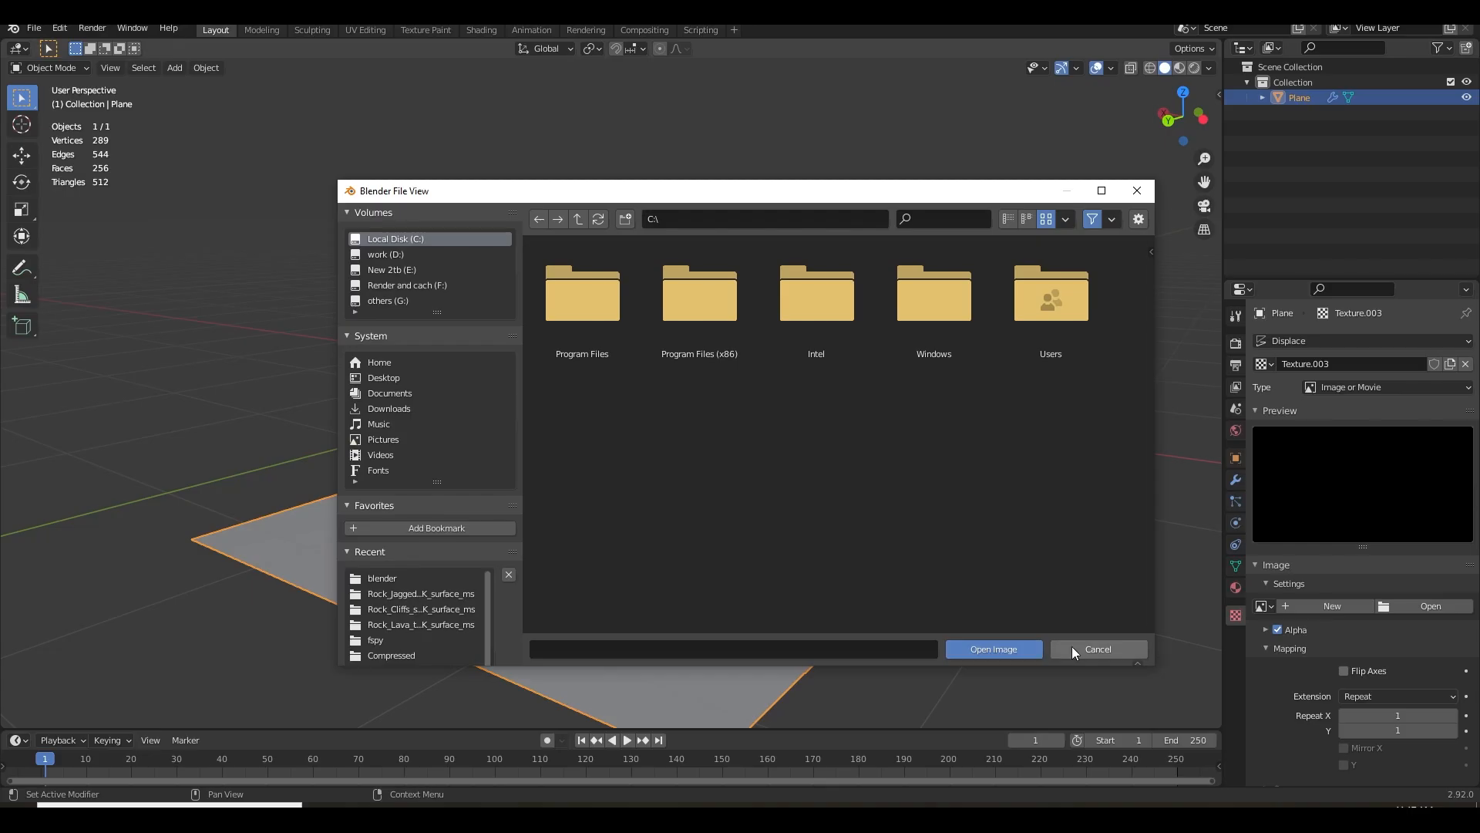
left_click(856, 662)
left_click(1337, 388)
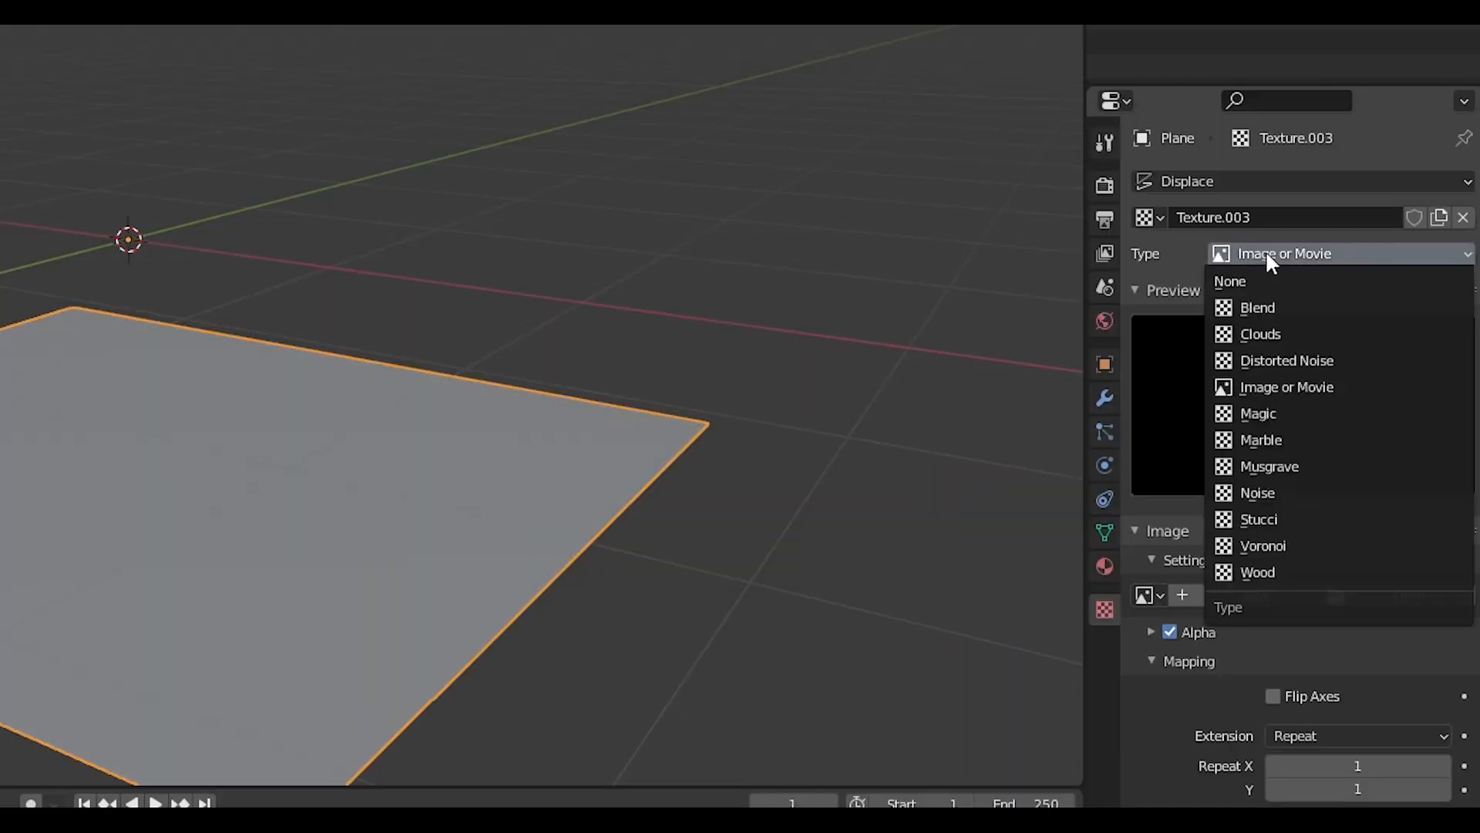
left_click(1271, 332)
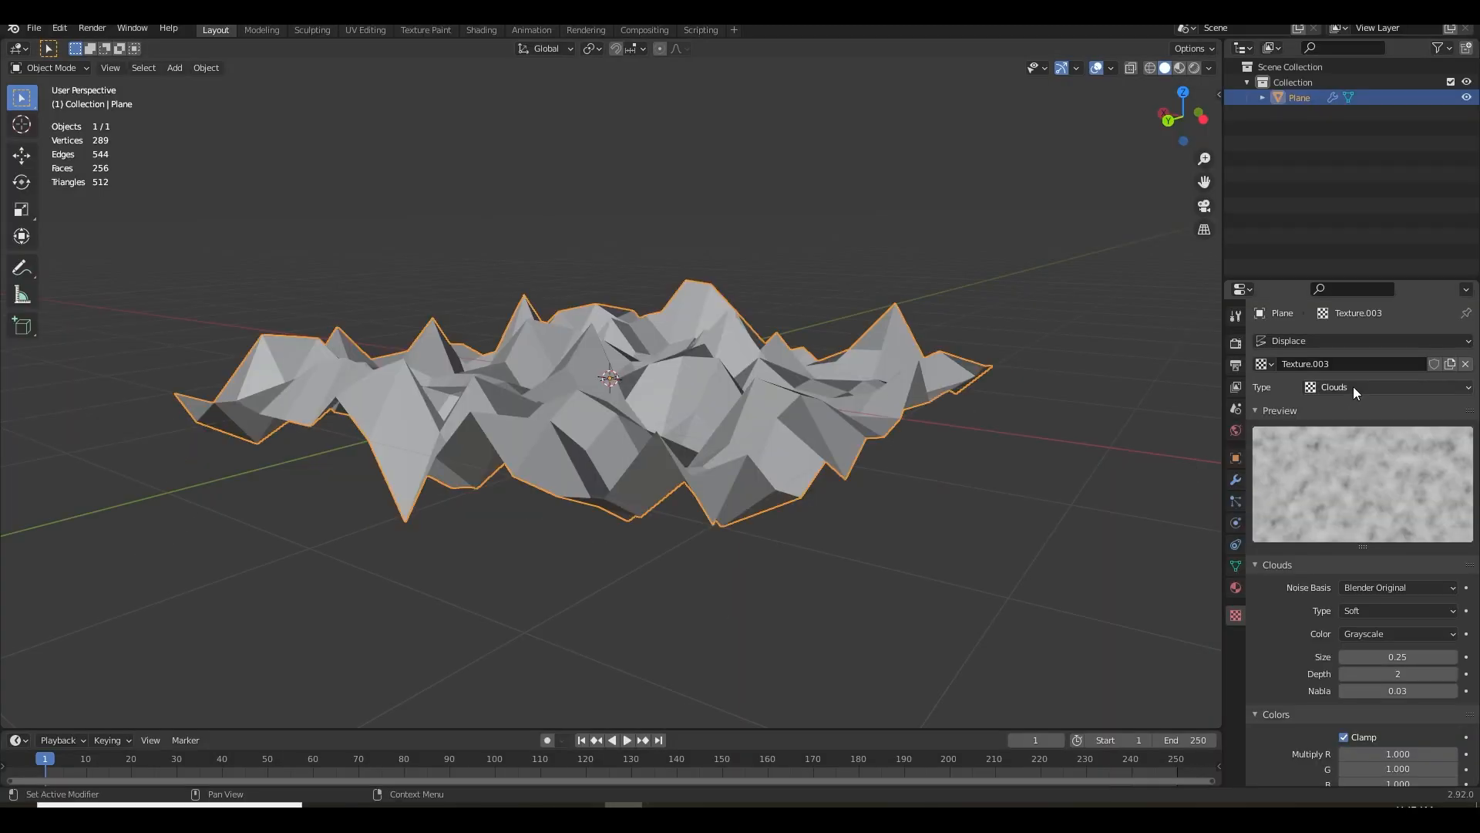
left_click(1286, 254)
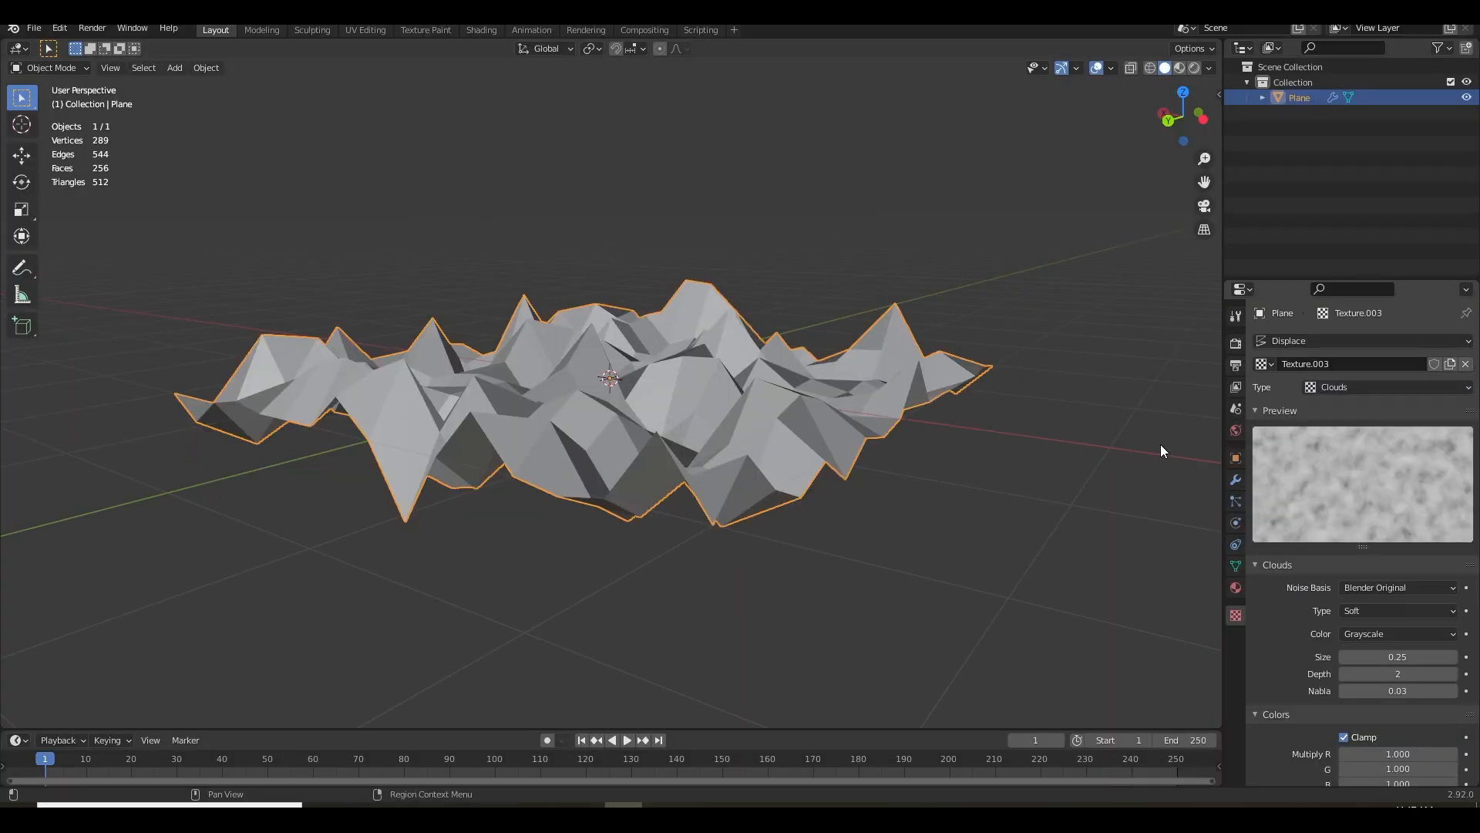
Apply Shade Smooth to the displaced plane
left_click_drag(1006, 458, 819, 512)
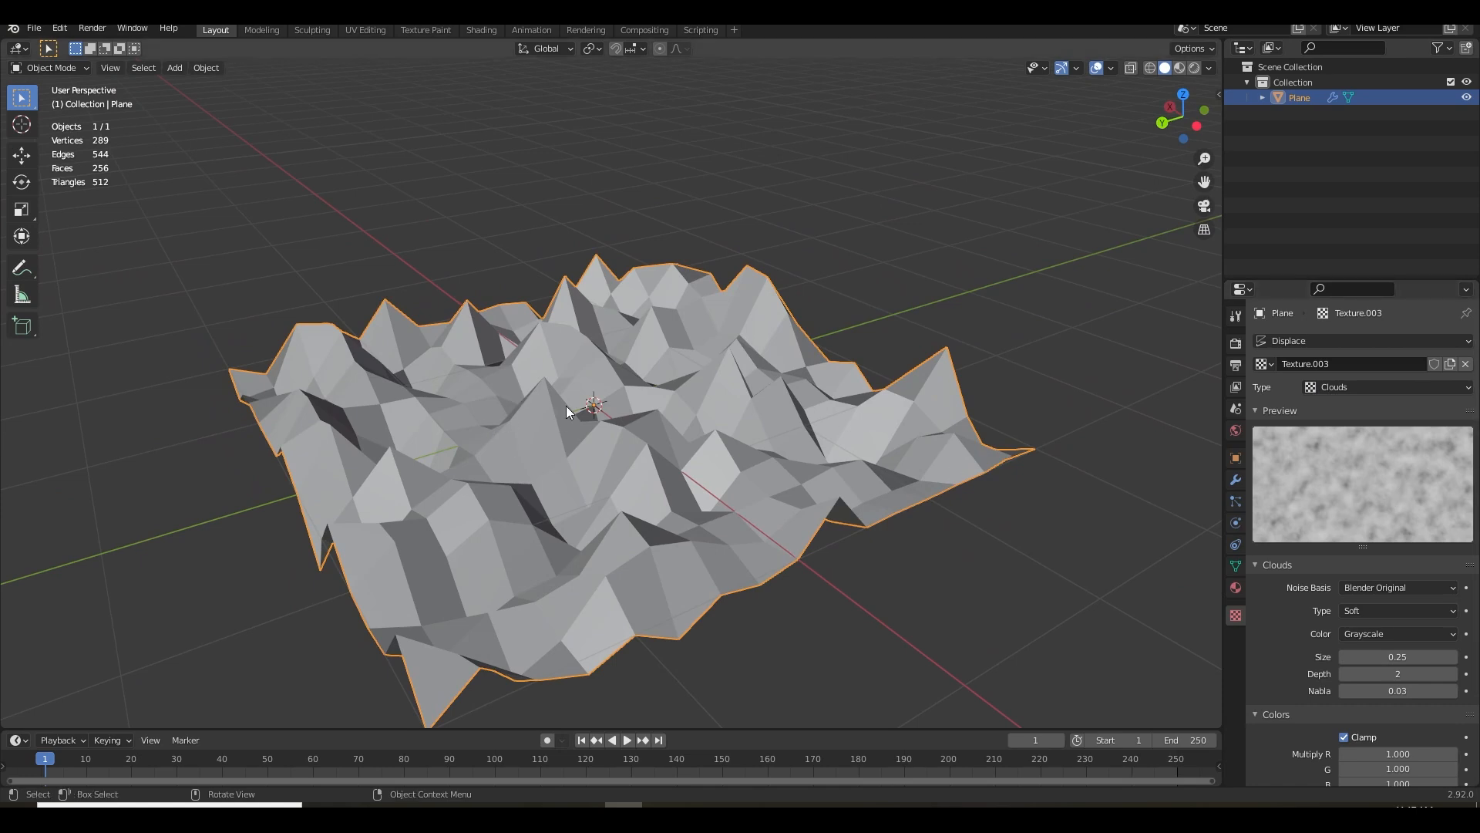
left_click_drag(607, 387, 604, 381)
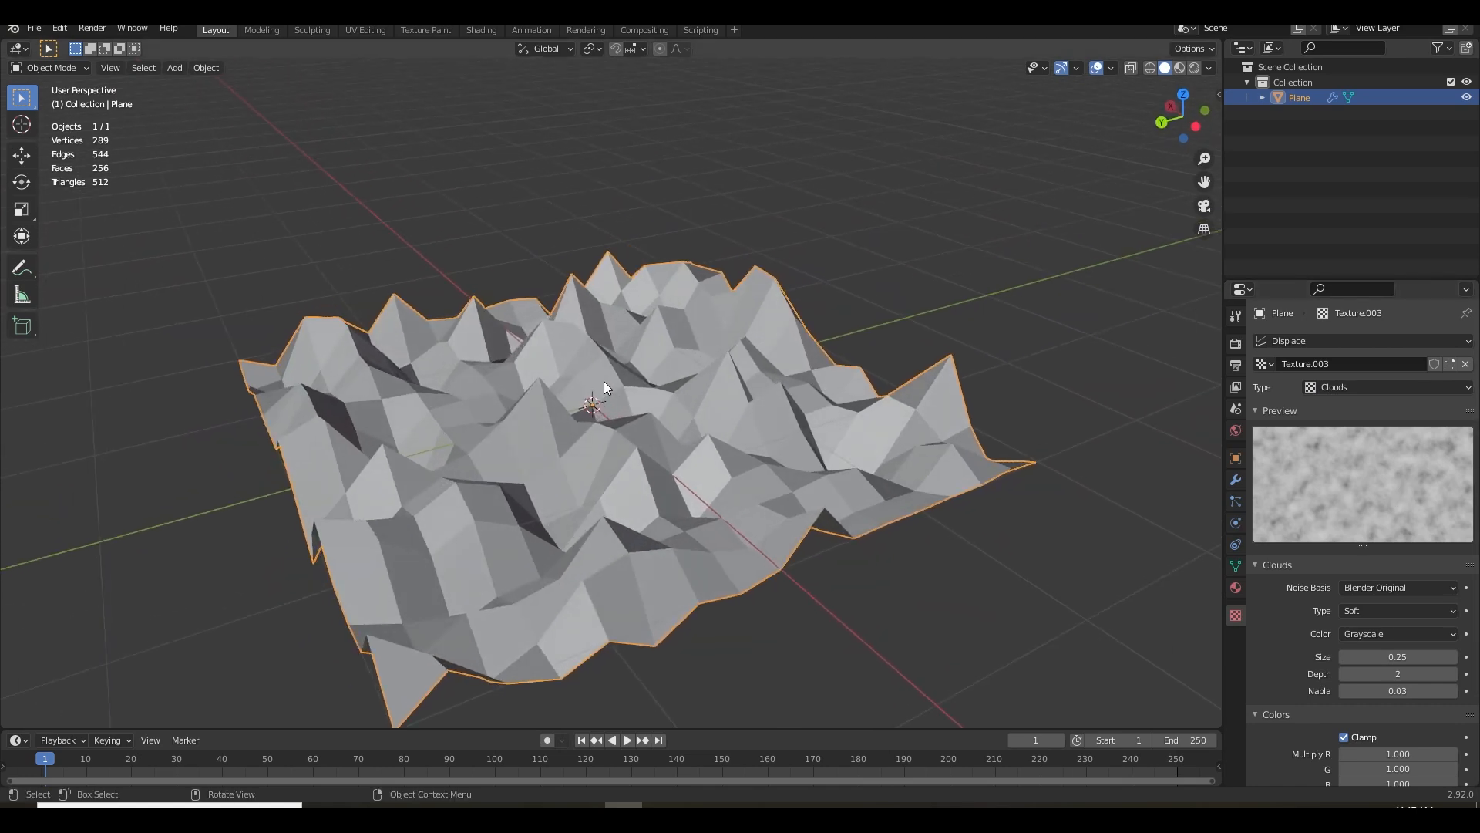
right_click(600, 370)
right_click(746, 366)
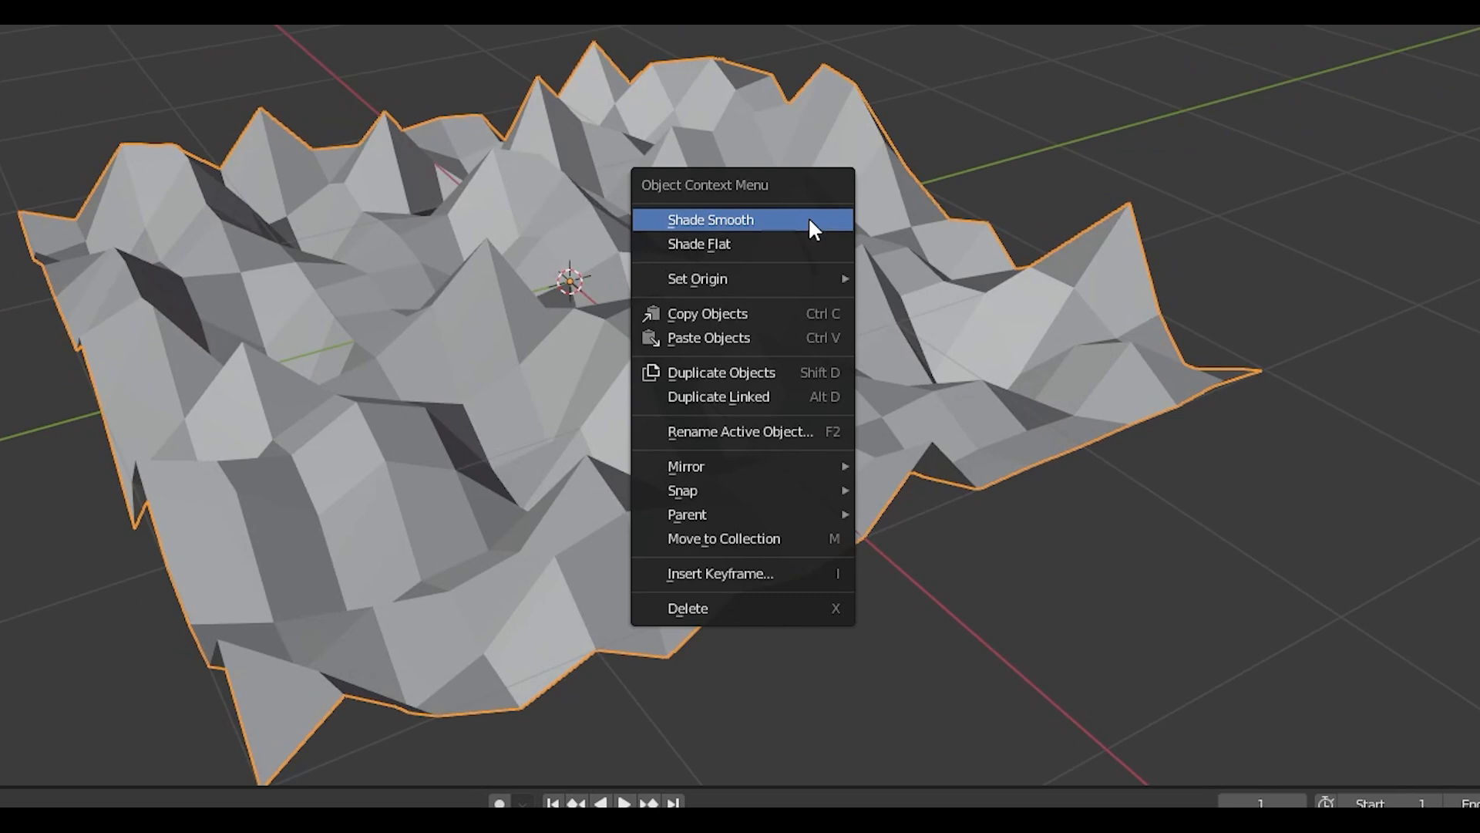
left_click(808, 216)
left_click_drag(696, 380, 742, 381)
Set the Clouds texture's size to 1.02 to broaden the bumps on the plane
scroll(1330, 526, "down", 3)
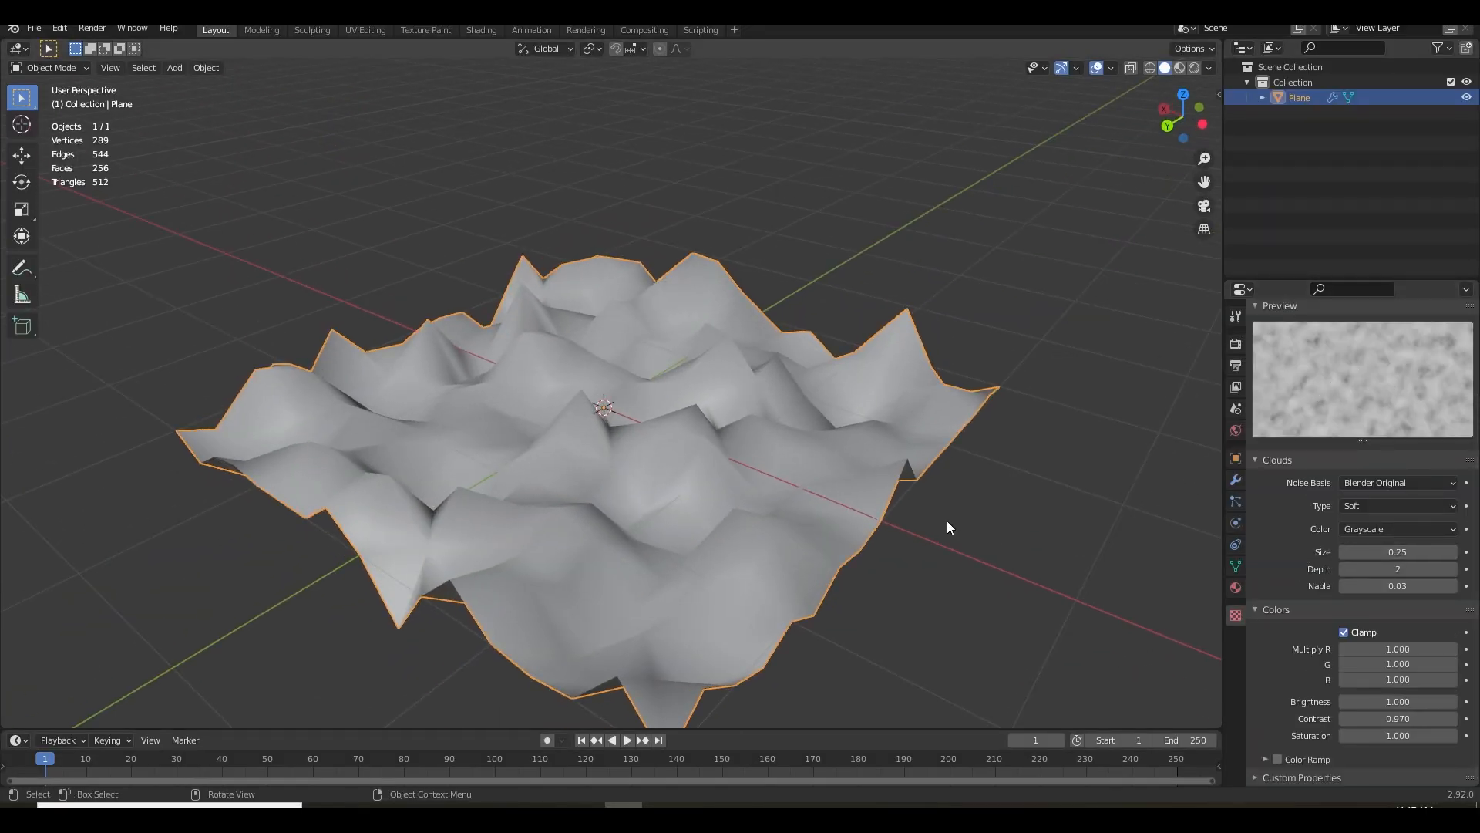
left_click_drag(945, 522, 925, 479)
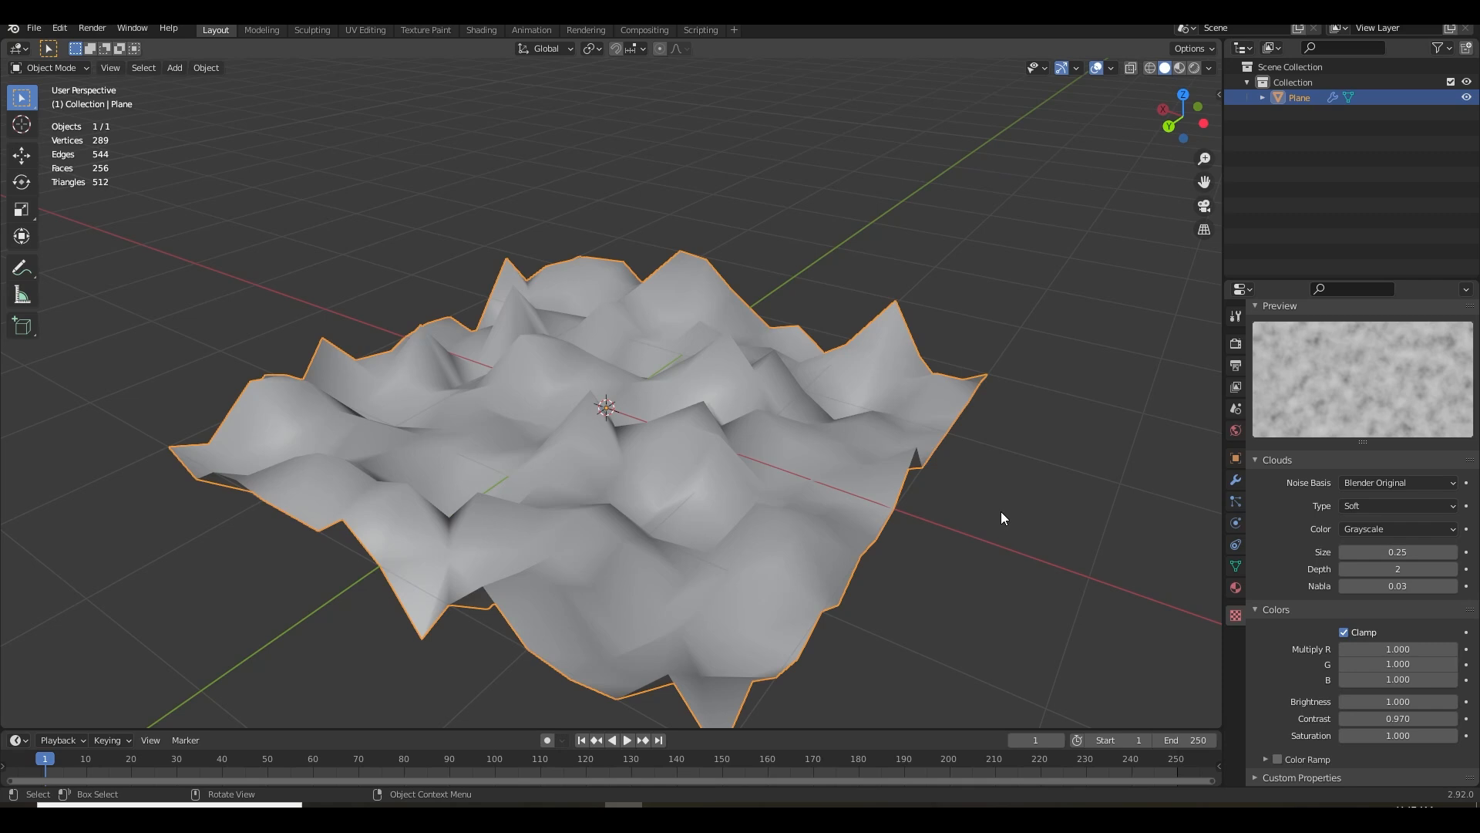
mouse_move(1380, 552)
left_mouse_down()
mouse_move(1441, 552)
mouse_move(1445, 512)
mouse_move(1402, 511)
mouse_move(1415, 512)
mouse_move(1417, 552)
mouse_move(1394, 552)
left_mouse_up()
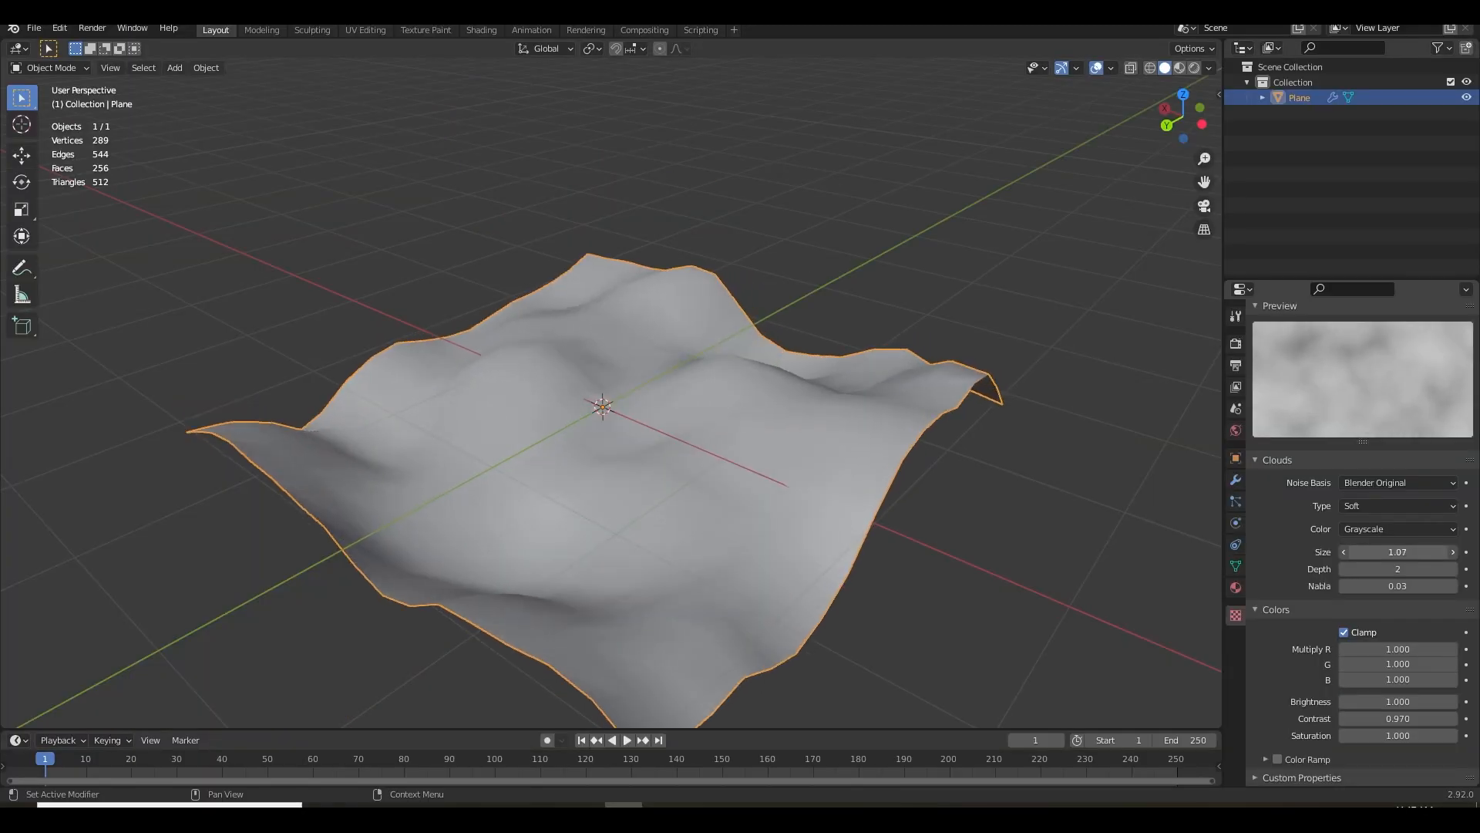
left_click_drag(703, 453, 1156, 516)
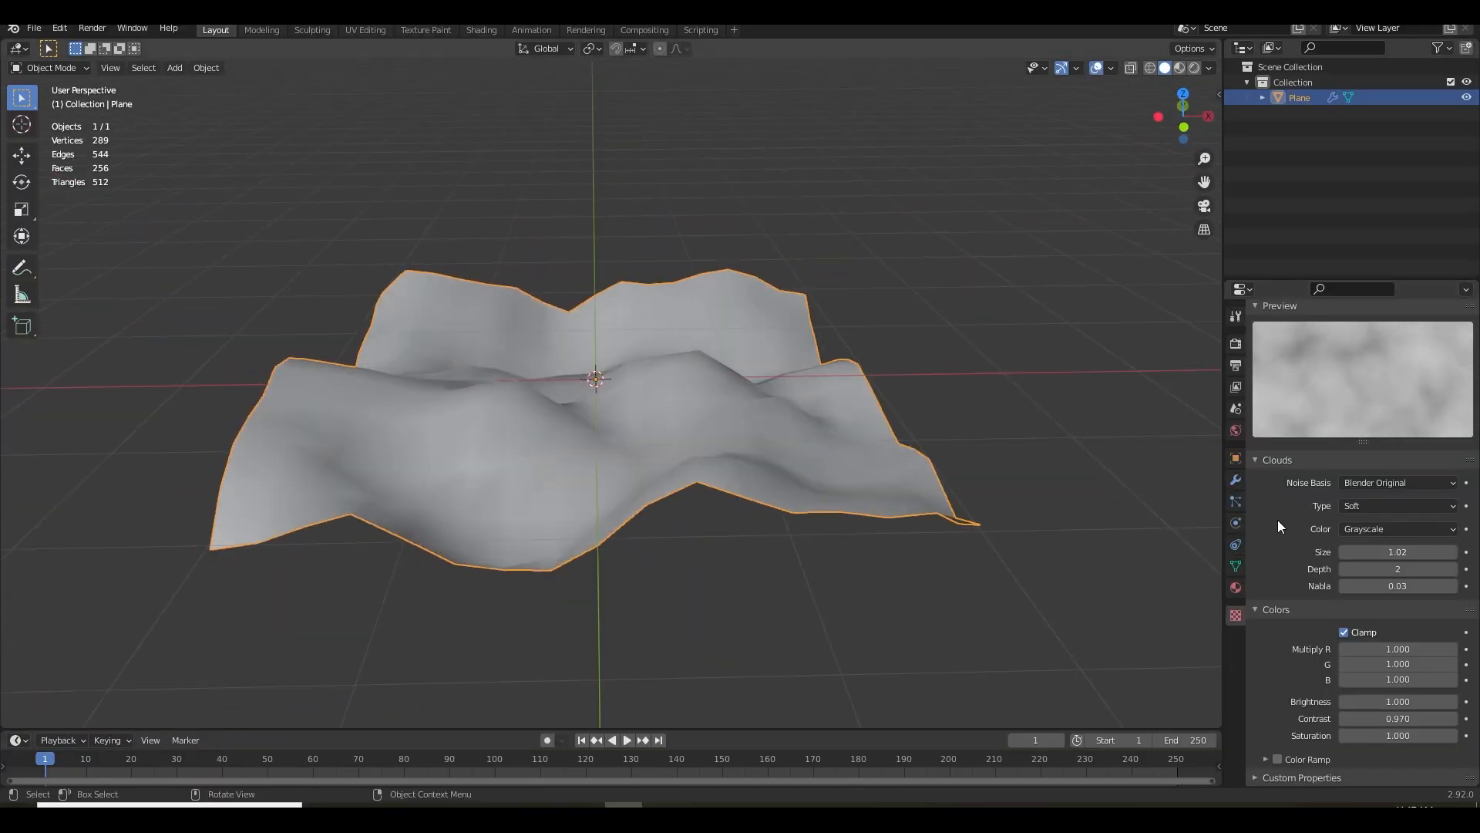
Rename the Displace modifier as "base displace"
left_click(1235, 486)
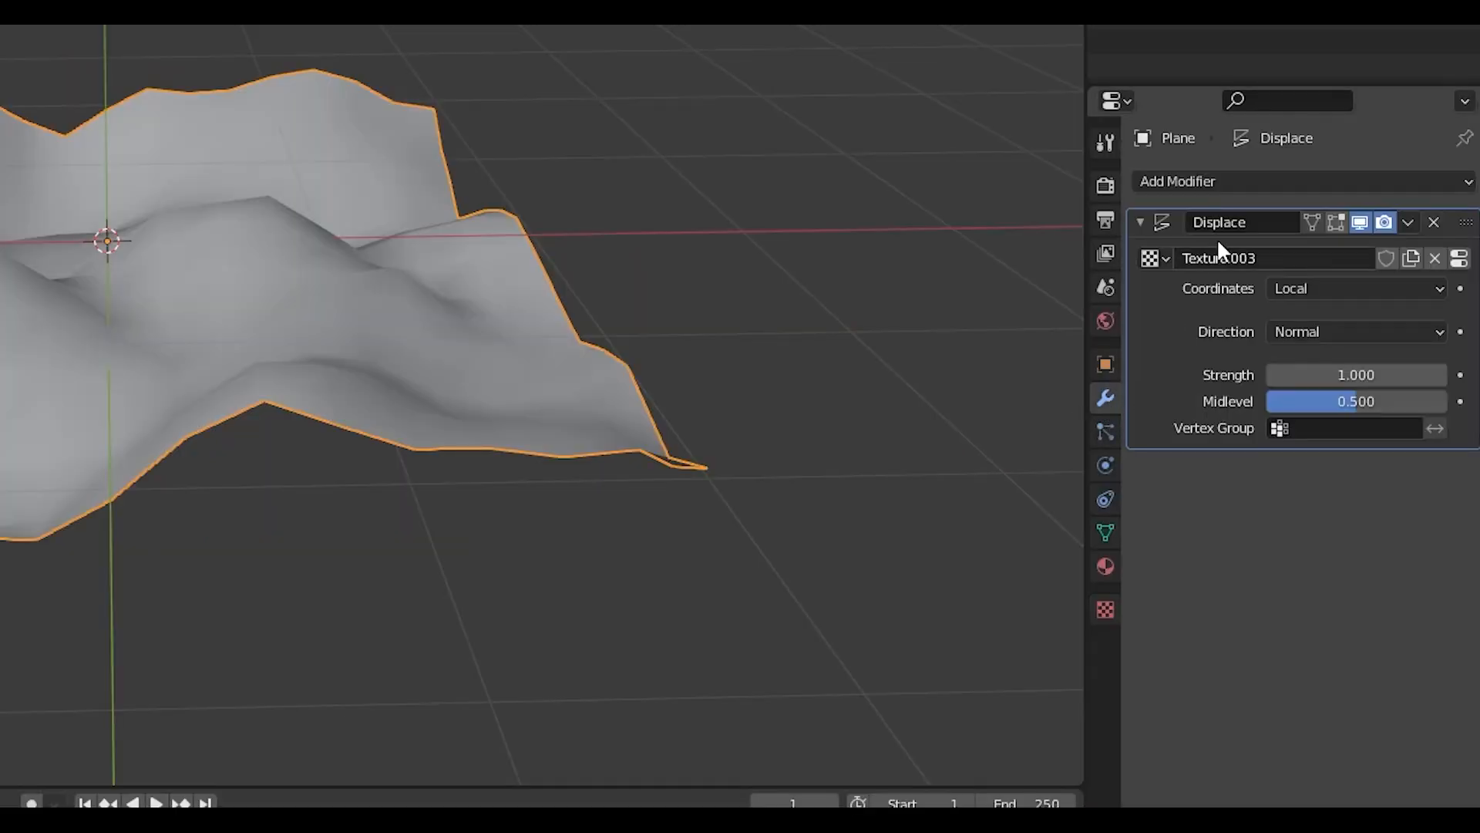
left_click(1260, 219)
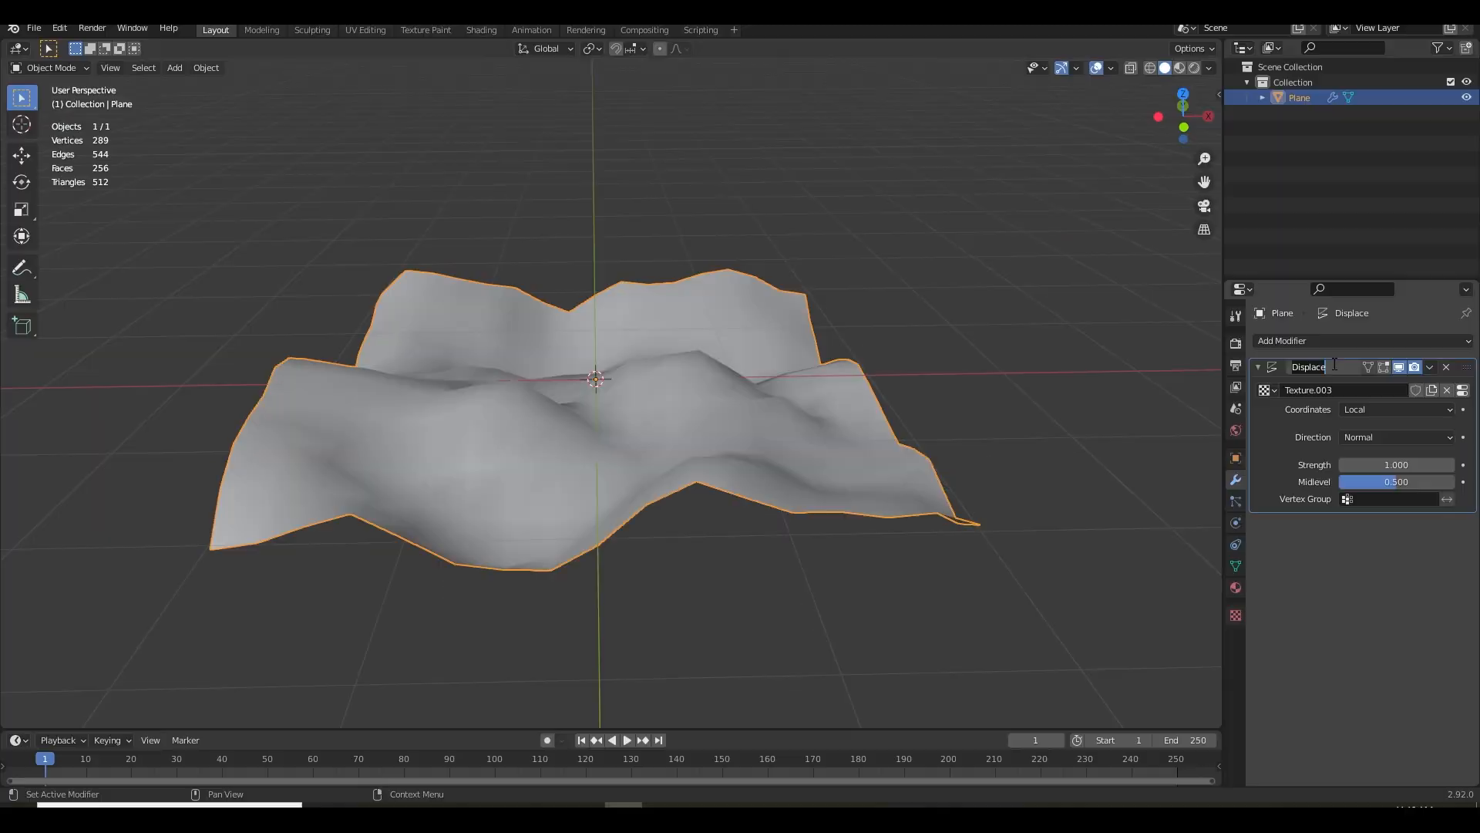
key("BackSpace")
type("base displ")
type("ace")
key("Return")
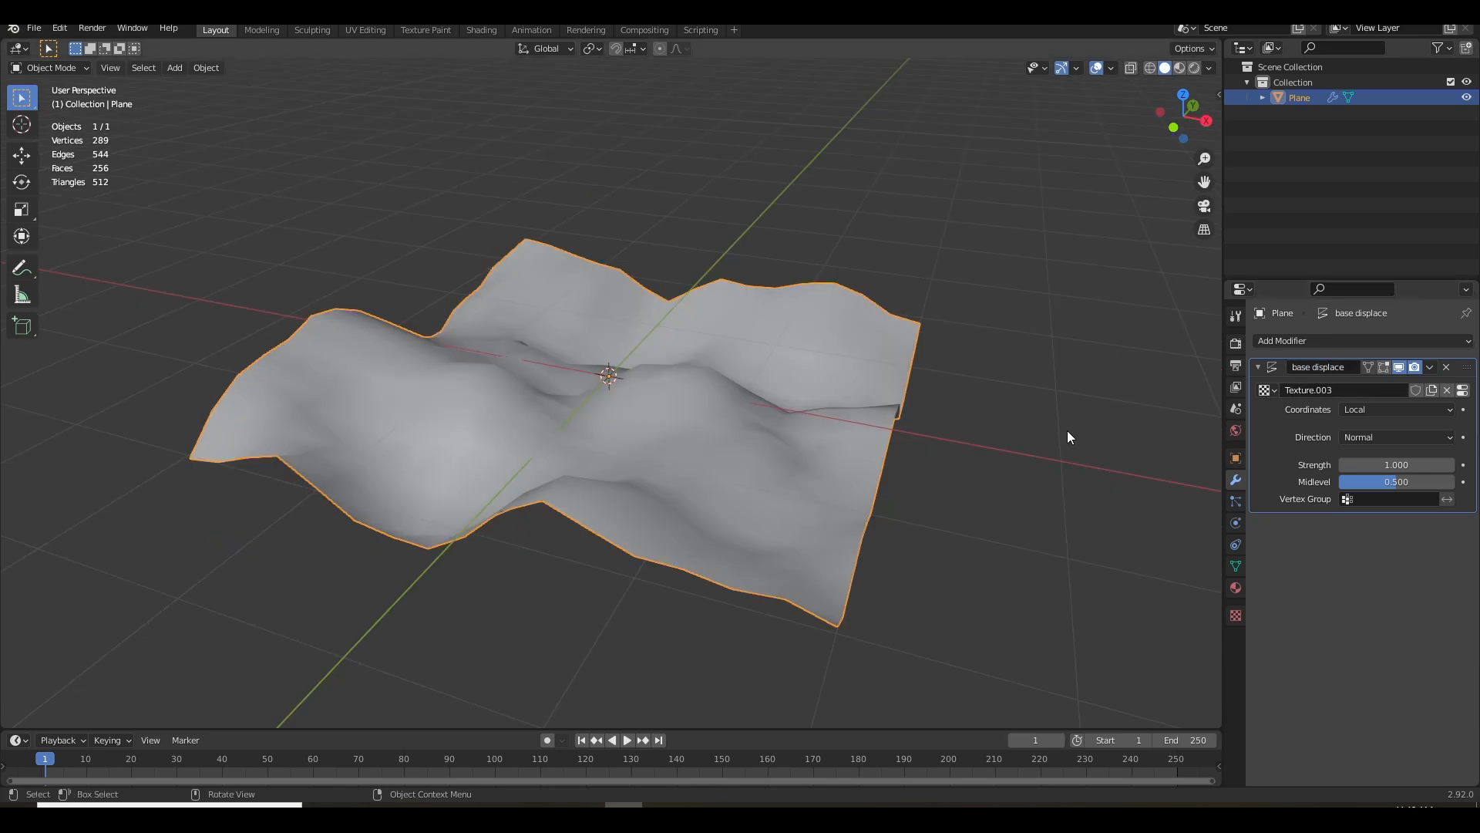
Inspect the terrain from several angles and set the base displace strength to 0.8
left_click_drag(736, 450, 777, 466)
left_click_drag(557, 455, 592, 482)
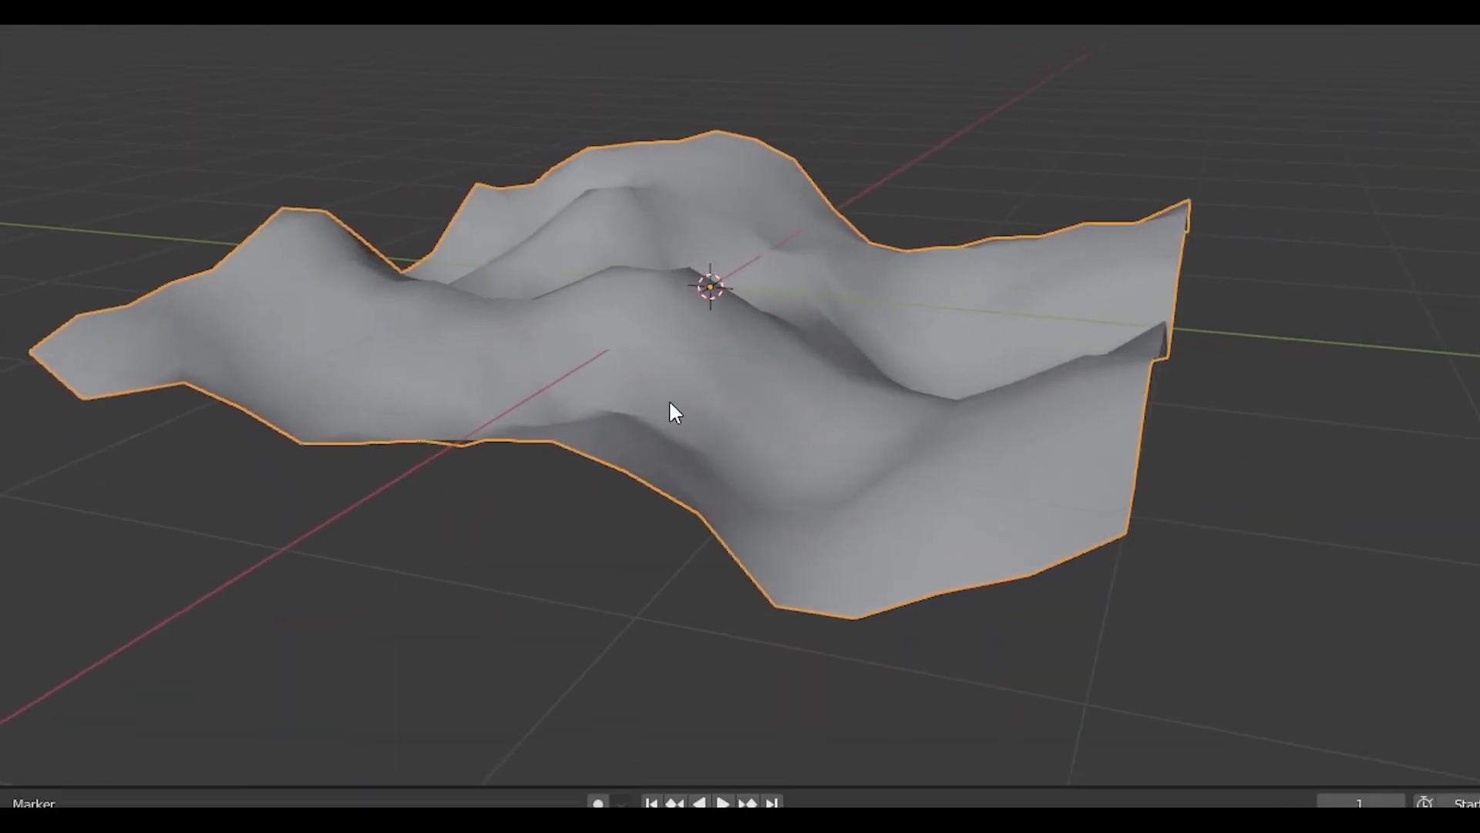
left_click_drag(670, 403, 810, 366)
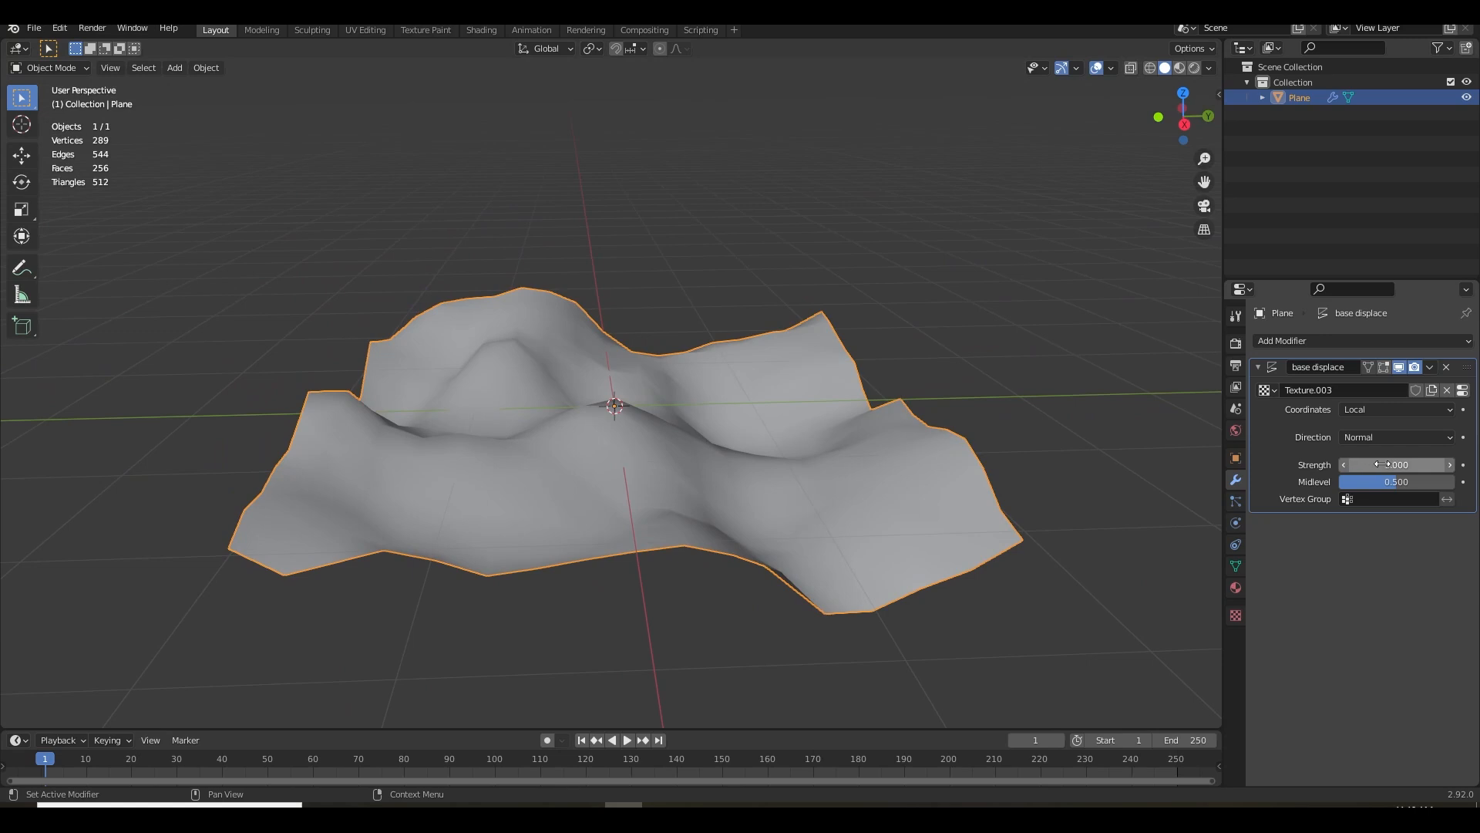
mouse_move(1382, 464)
left_mouse_down()
mouse_move(1346, 464)
mouse_move(1394, 464)
left_mouse_up()
left_click_drag(884, 451, 927, 467)
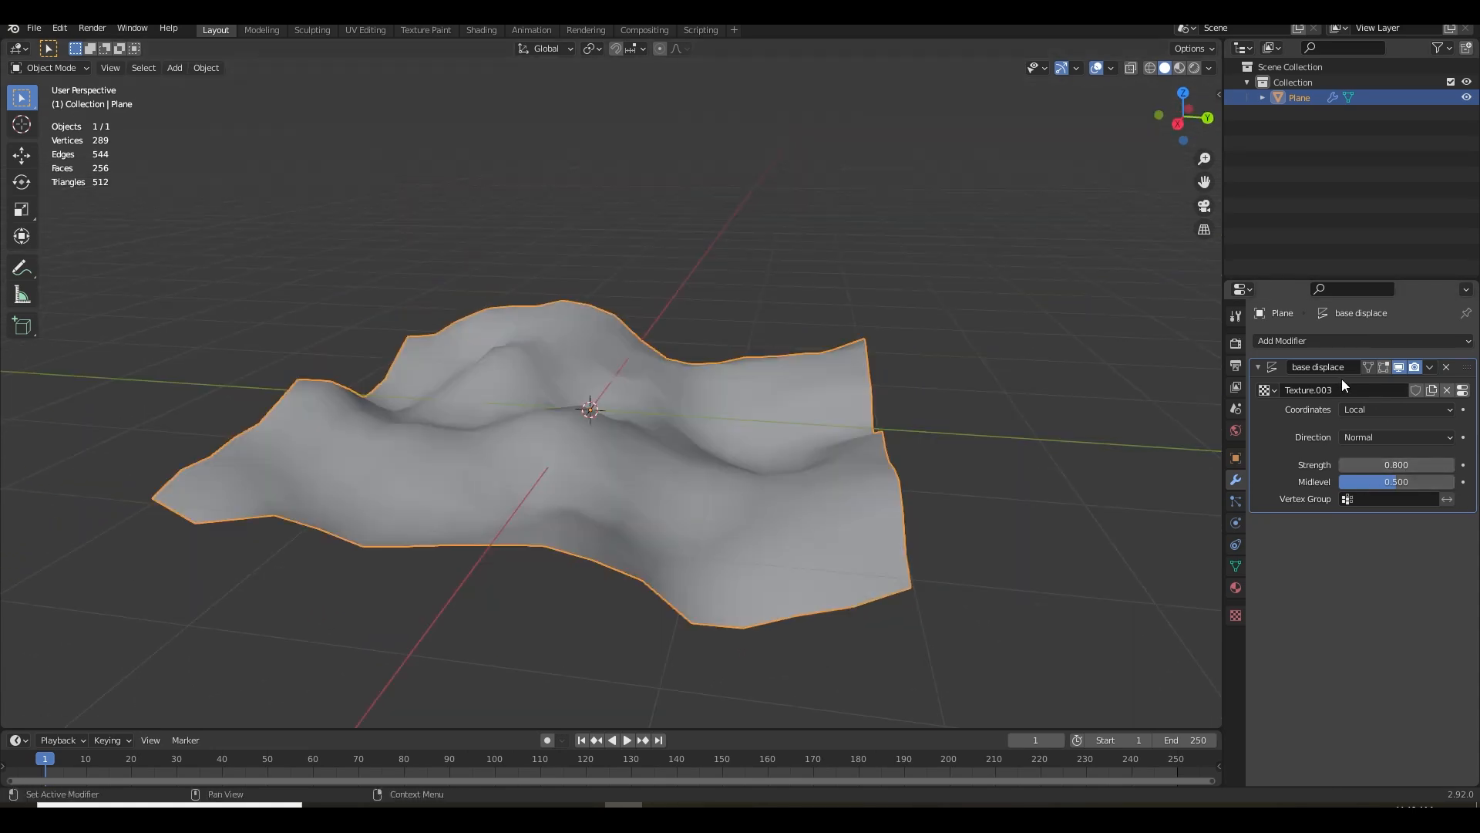
Add a Subdivision Surface modifier to the plane and check the smoothed surface up close
left_click(1280, 340)
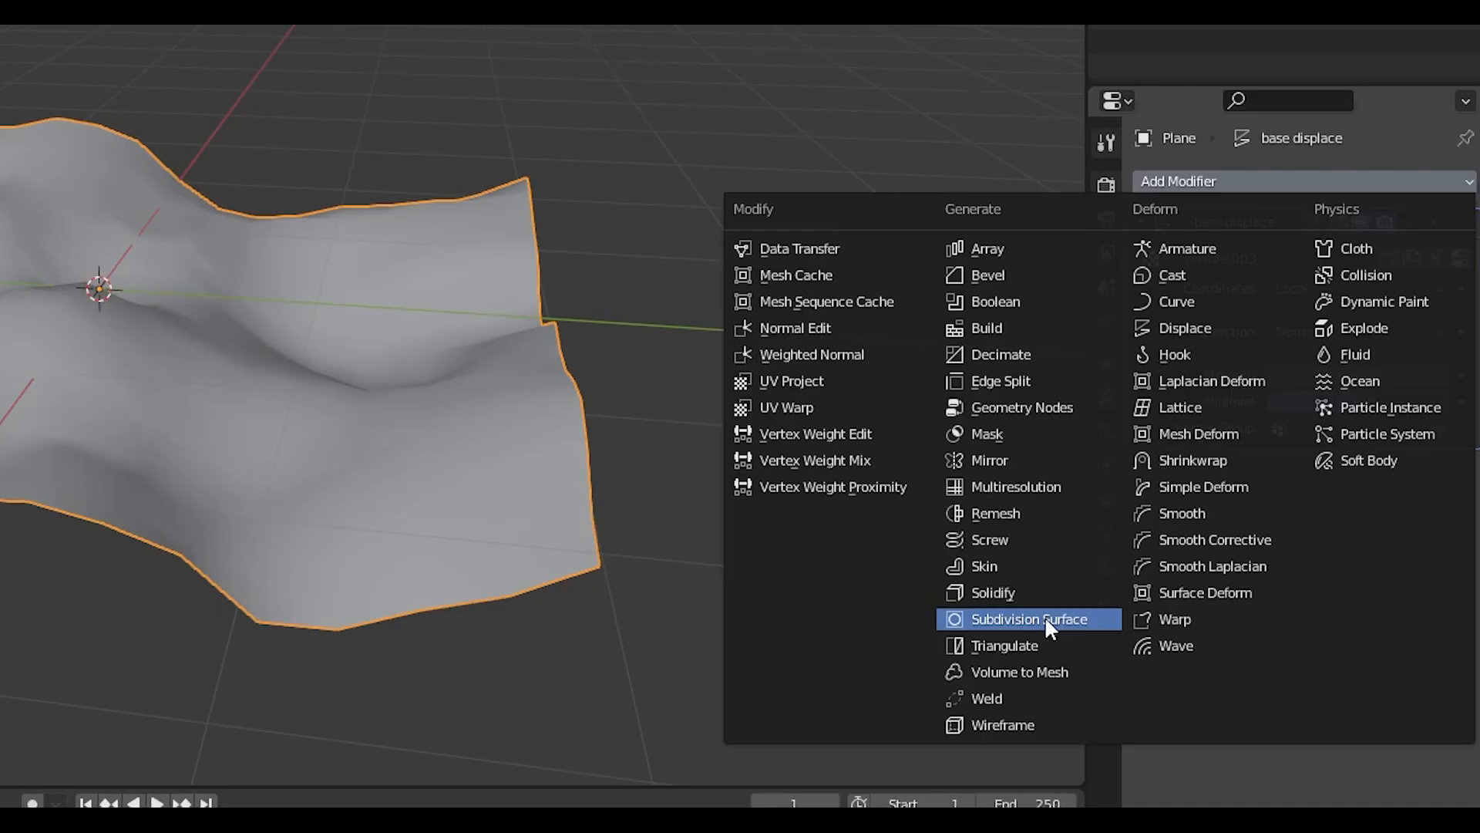
left_click(1048, 621)
scroll(300, 452, "up", 3)
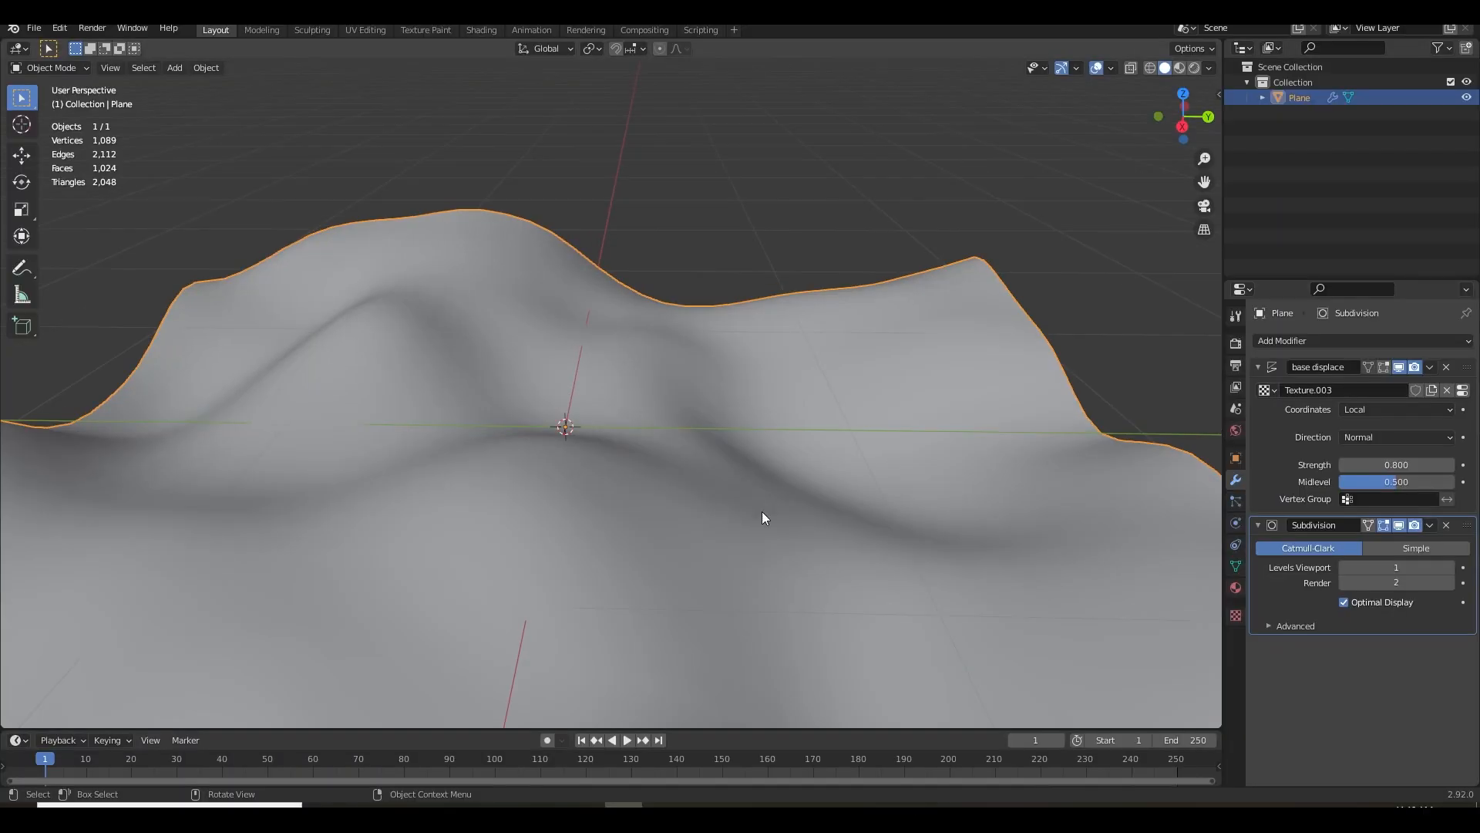
left_click_drag(762, 511, 788, 539)
scroll(759, 519, "down", 3)
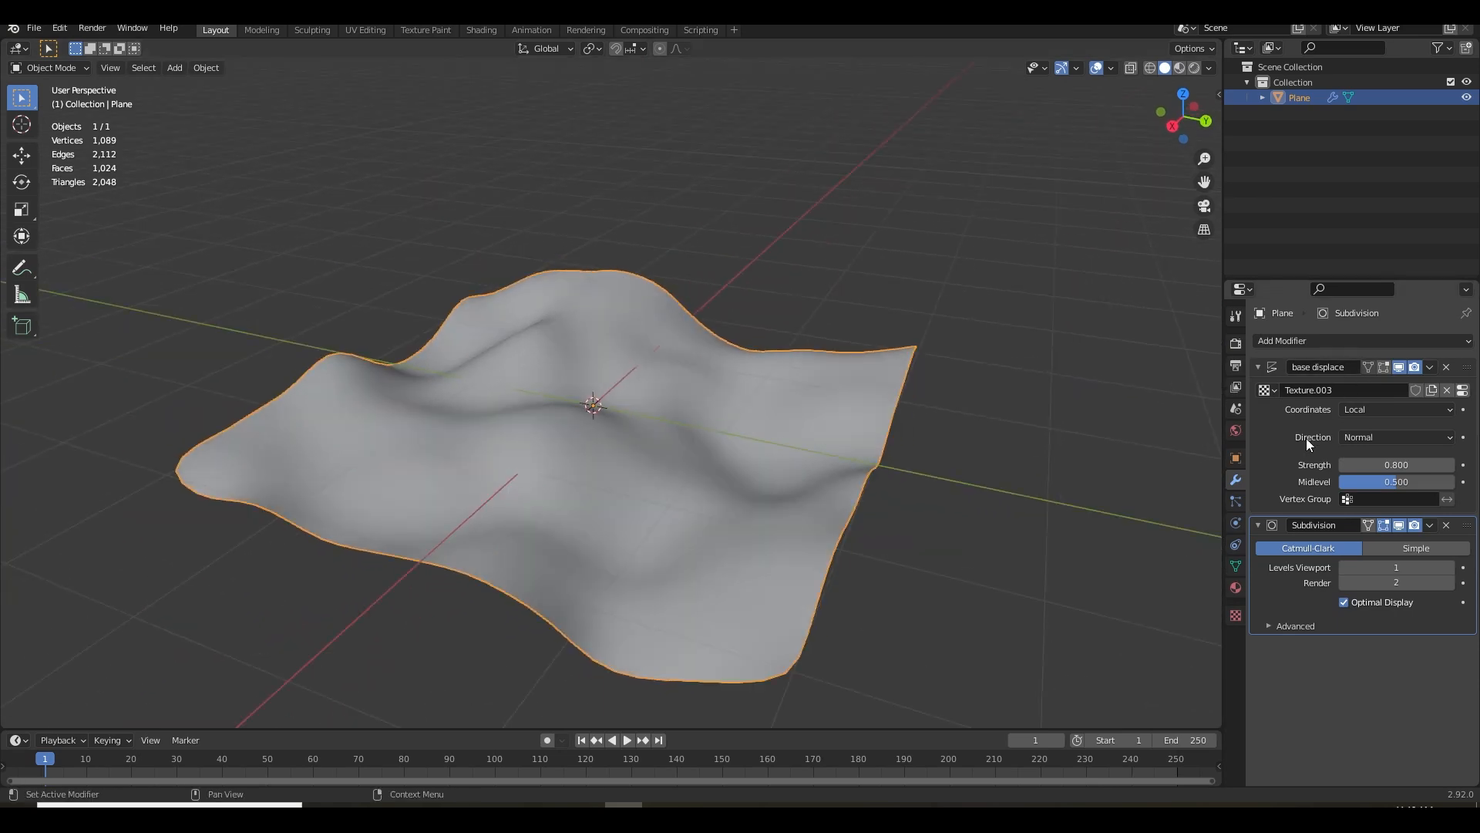
Add a second Displace modifier after the Subdivision Surface modifier and assign it a texture
left_click(1256, 370)
left_click(1255, 384)
left_click(1303, 342)
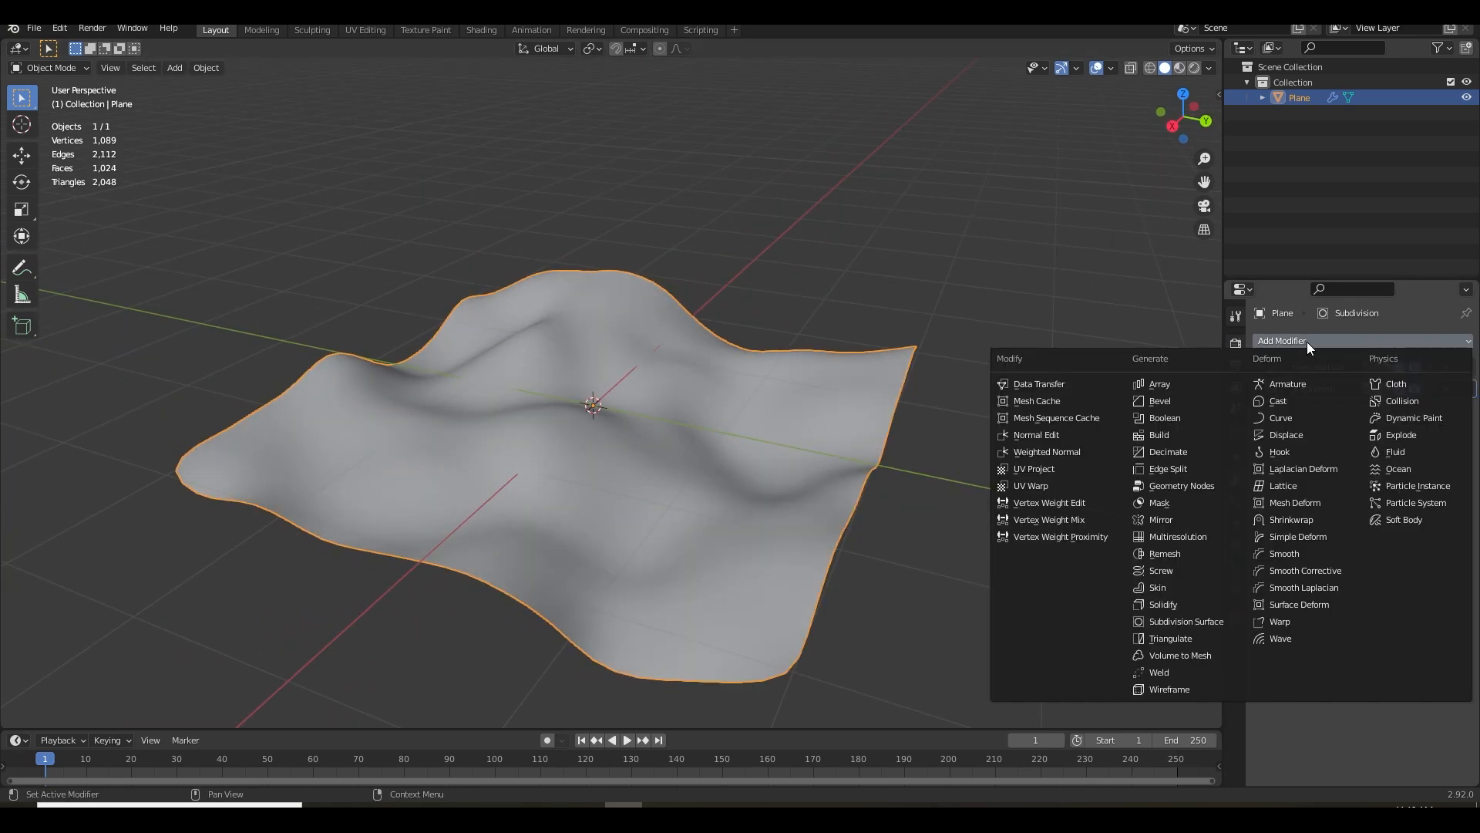
left_click(1293, 340)
left_click(1292, 340)
left_click(1169, 330)
left_click_drag(648, 465, 727, 505)
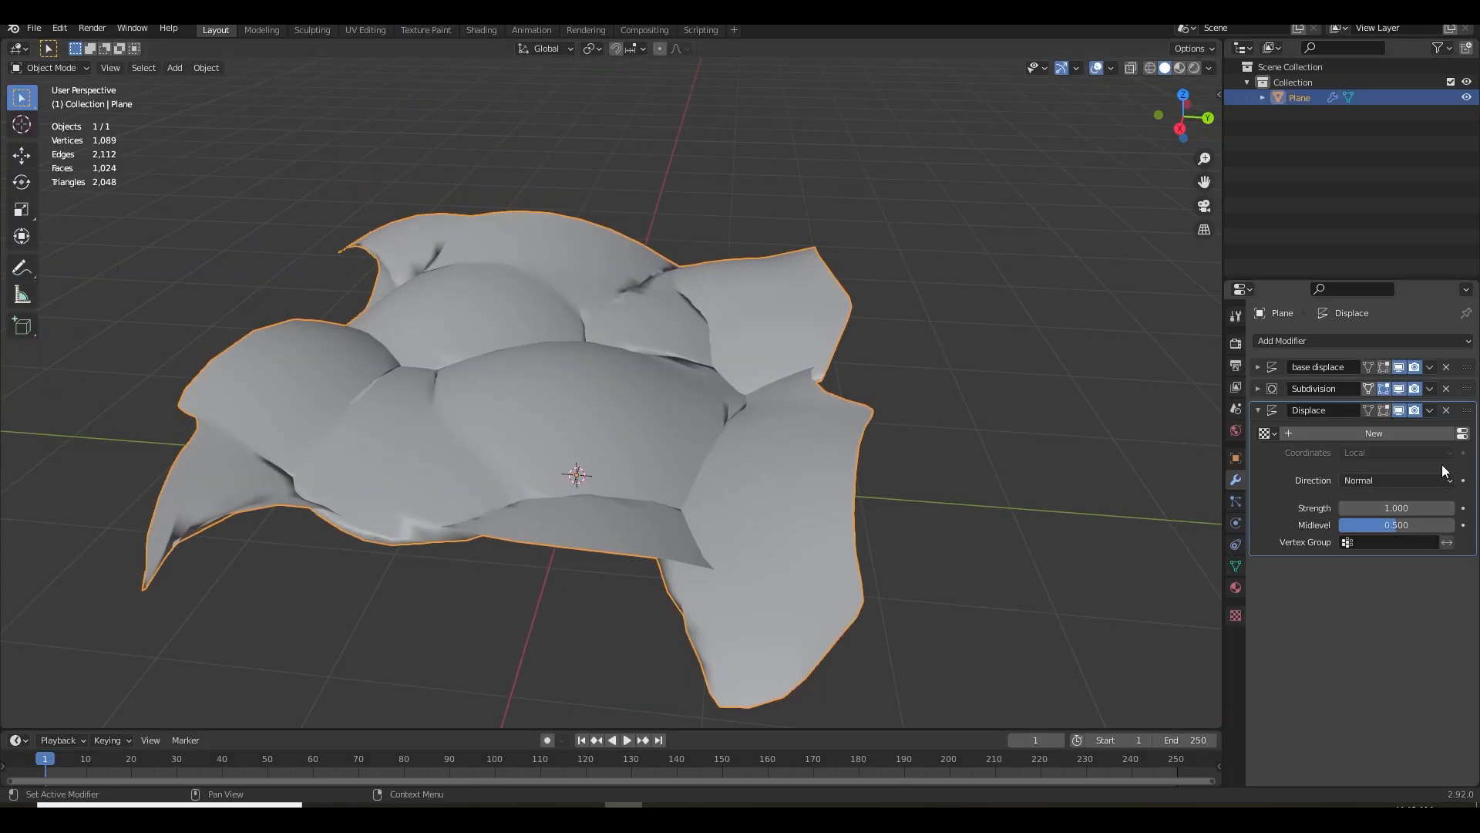
left_click(1373, 433)
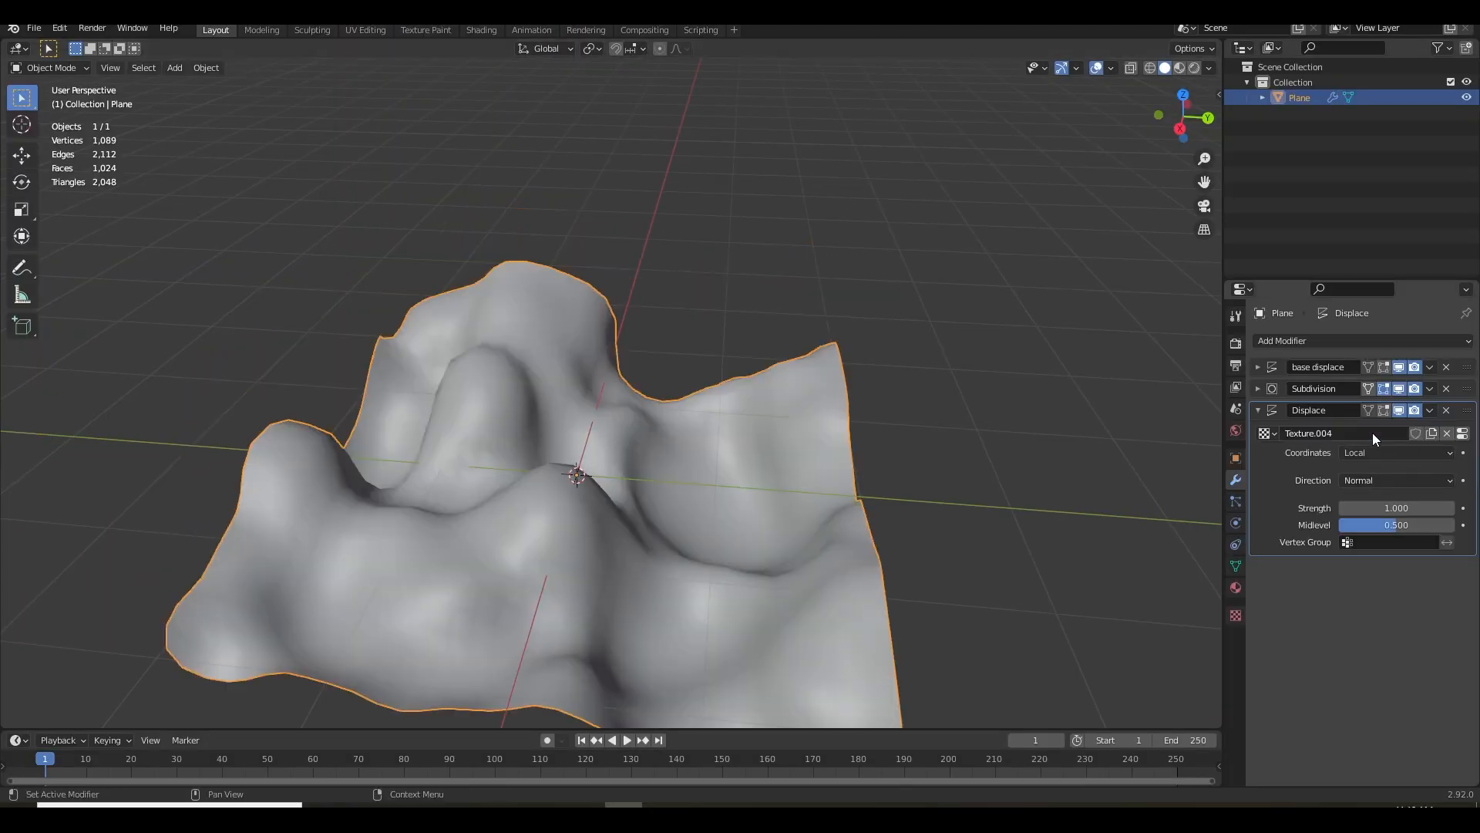
Replace the second Displace modifier's texture with a new image texture that loads the rock displacement map uebmddyn_2K_Displacement.exr
left_click(1463, 434)
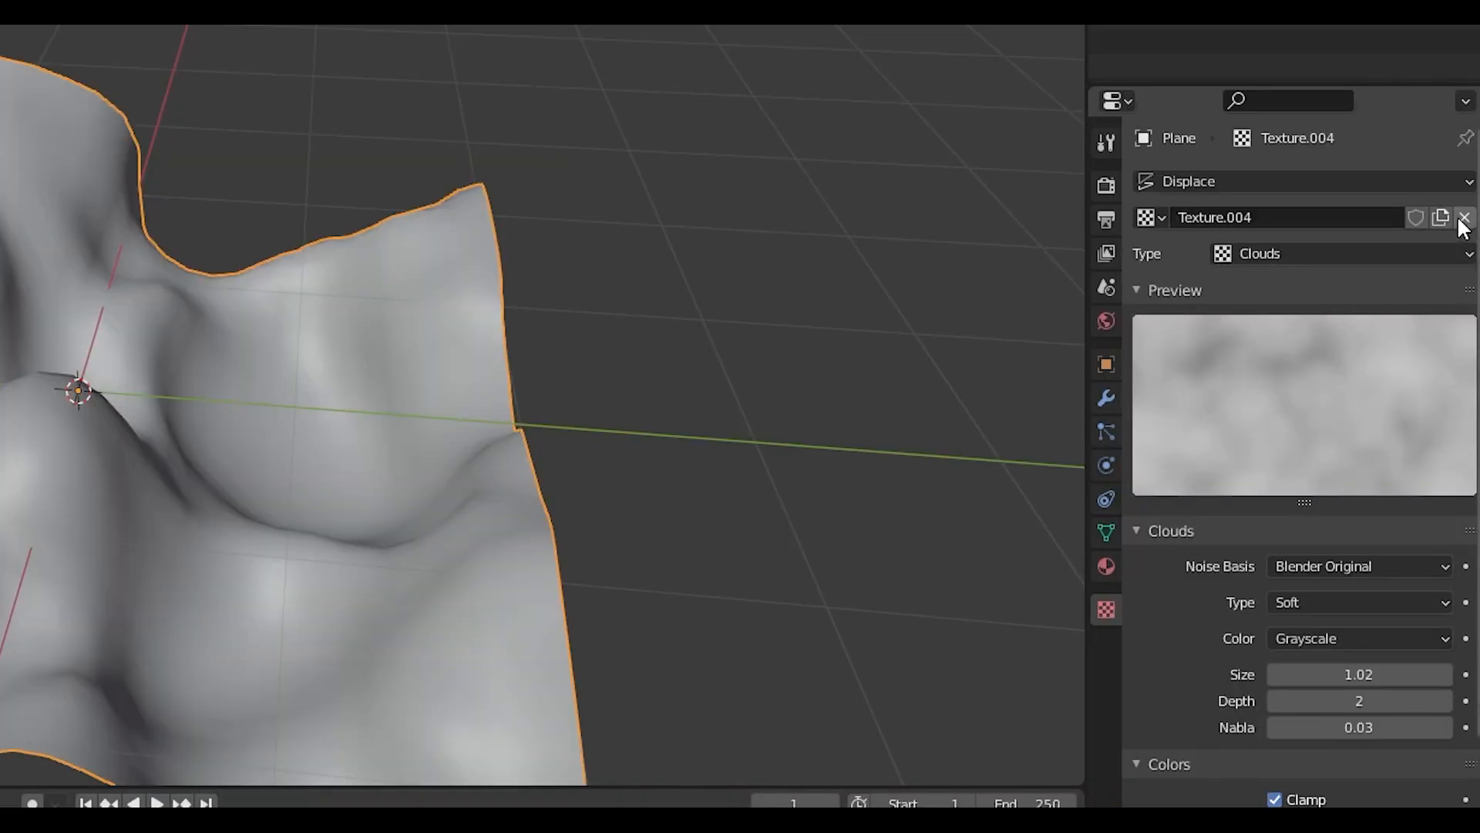
left_click(1466, 363)
left_click(1348, 220)
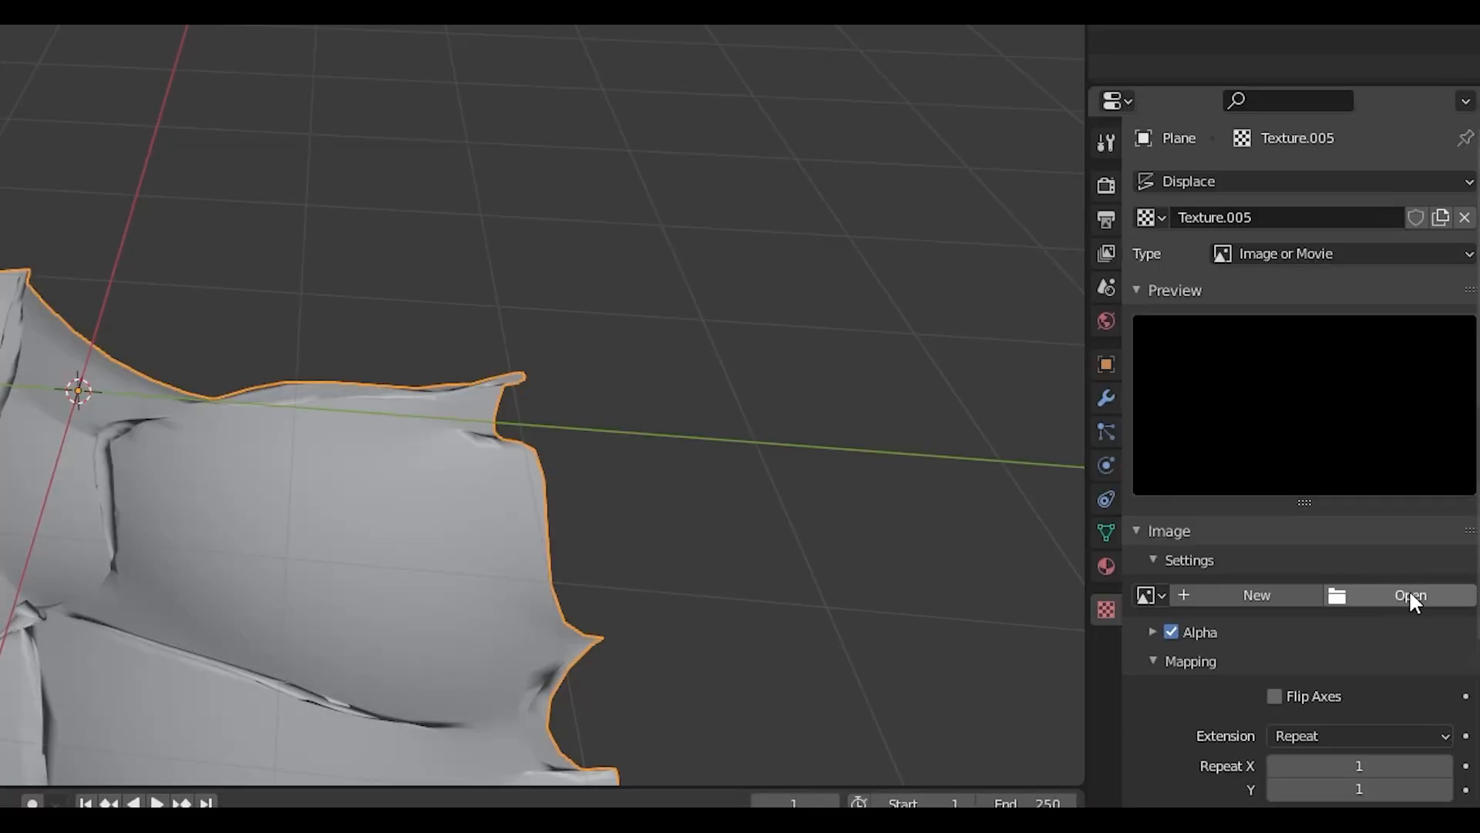
left_click(1411, 595)
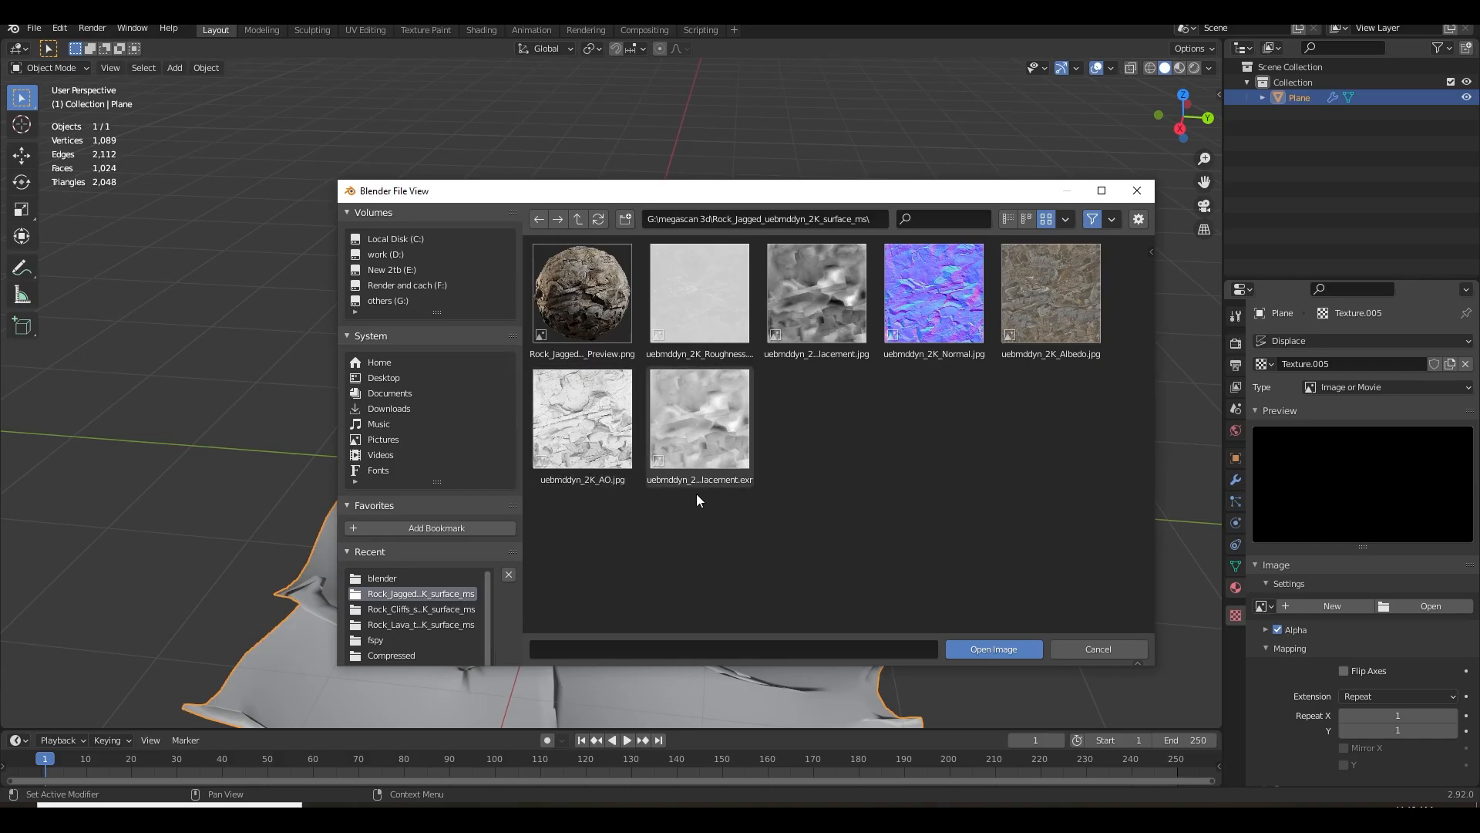
left_click(649, 474)
left_click(990, 650)
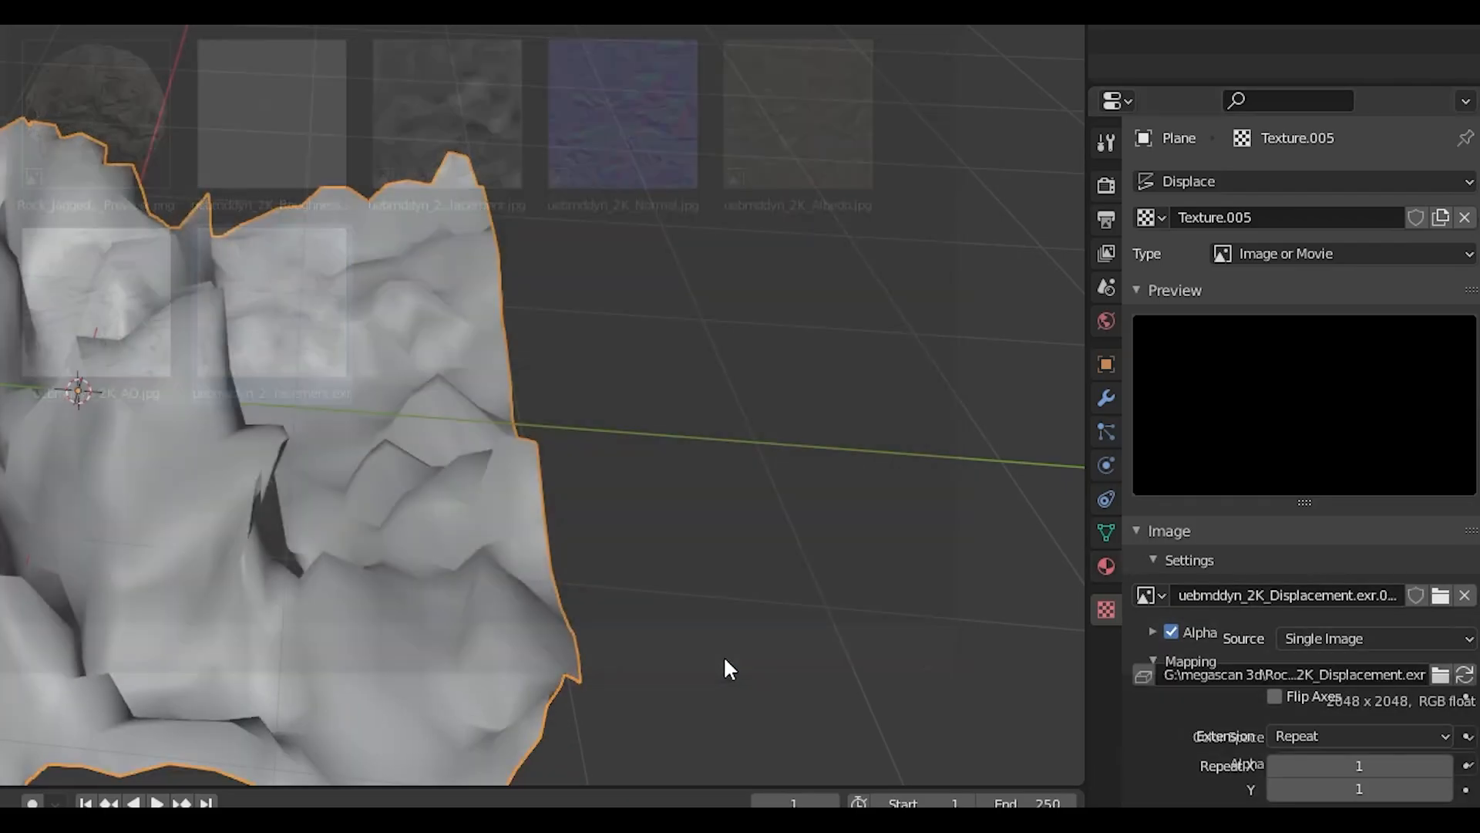
Set the second Displace modifier's strength to 0.4 to soften the rock detail
left_click_drag(677, 615, 723, 418)
scroll(887, 596, "up", 3)
scroll(694, 436, "up", 3)
mouse_move(608, 440)
left_mouse_down()
mouse_move(668, 429)
mouse_move(617, 450)
left_mouse_up()
scroll(799, 478, "down", 2)
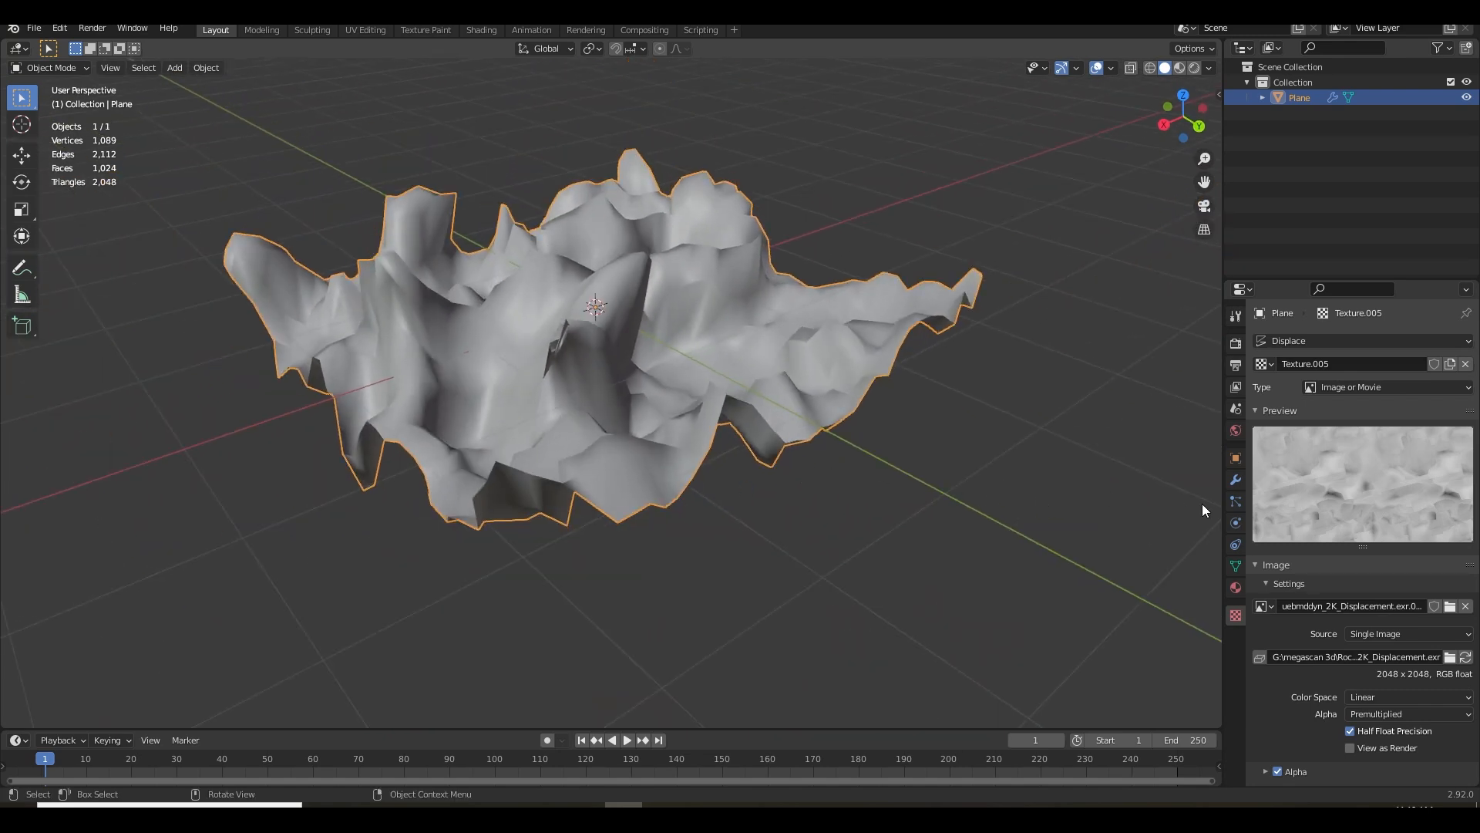
left_click(1237, 475)
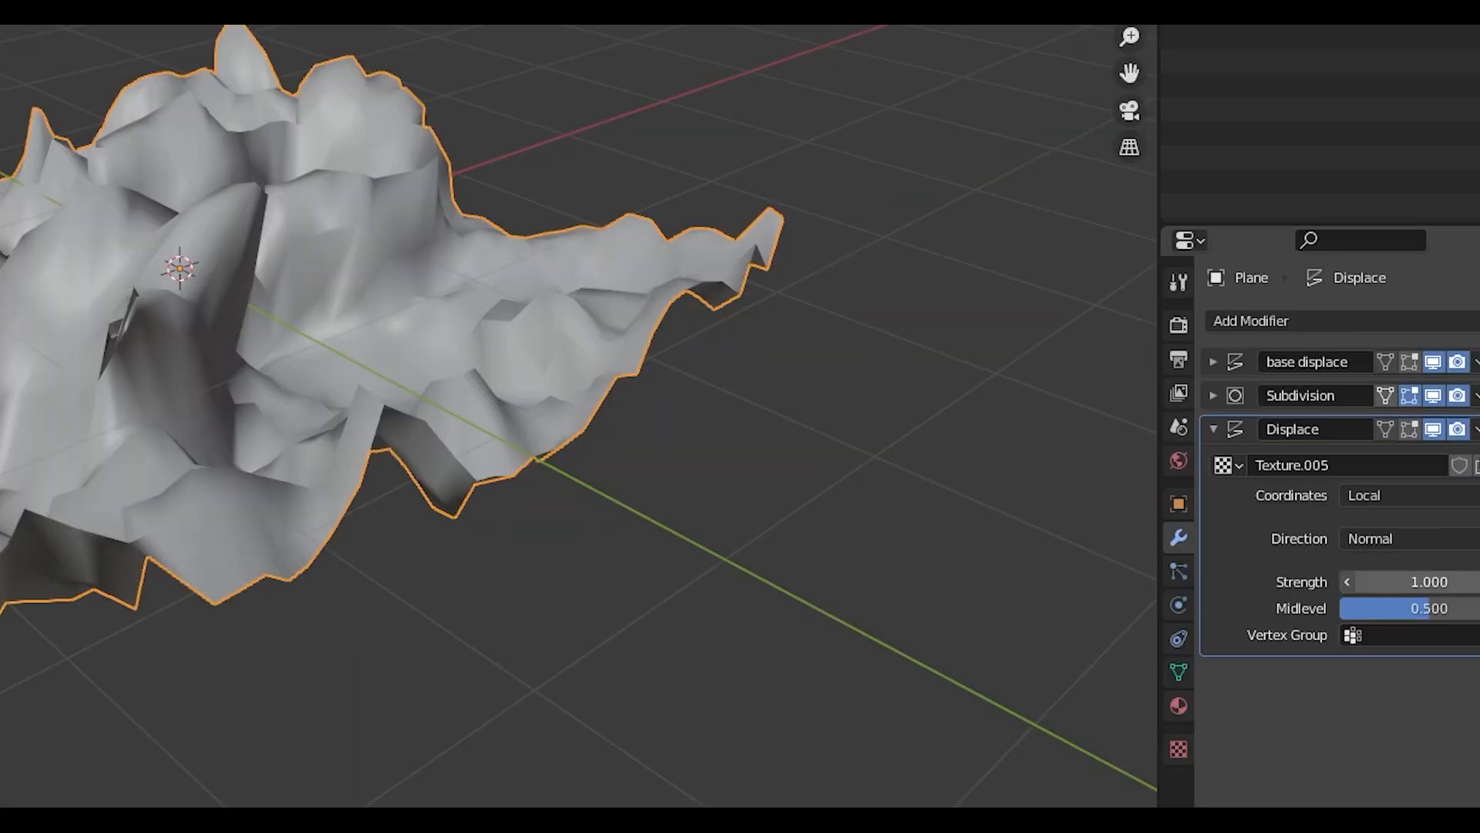
left_click_drag(1397, 507, 1353, 507)
mouse_move(1358, 583)
left_mouse_down()
mouse_move(1370, 582)
mouse_move(1358, 583)
left_mouse_up()
mouse_move(968, 451)
left_mouse_down()
mouse_move(880, 432)
mouse_move(945, 467)
left_mouse_up()
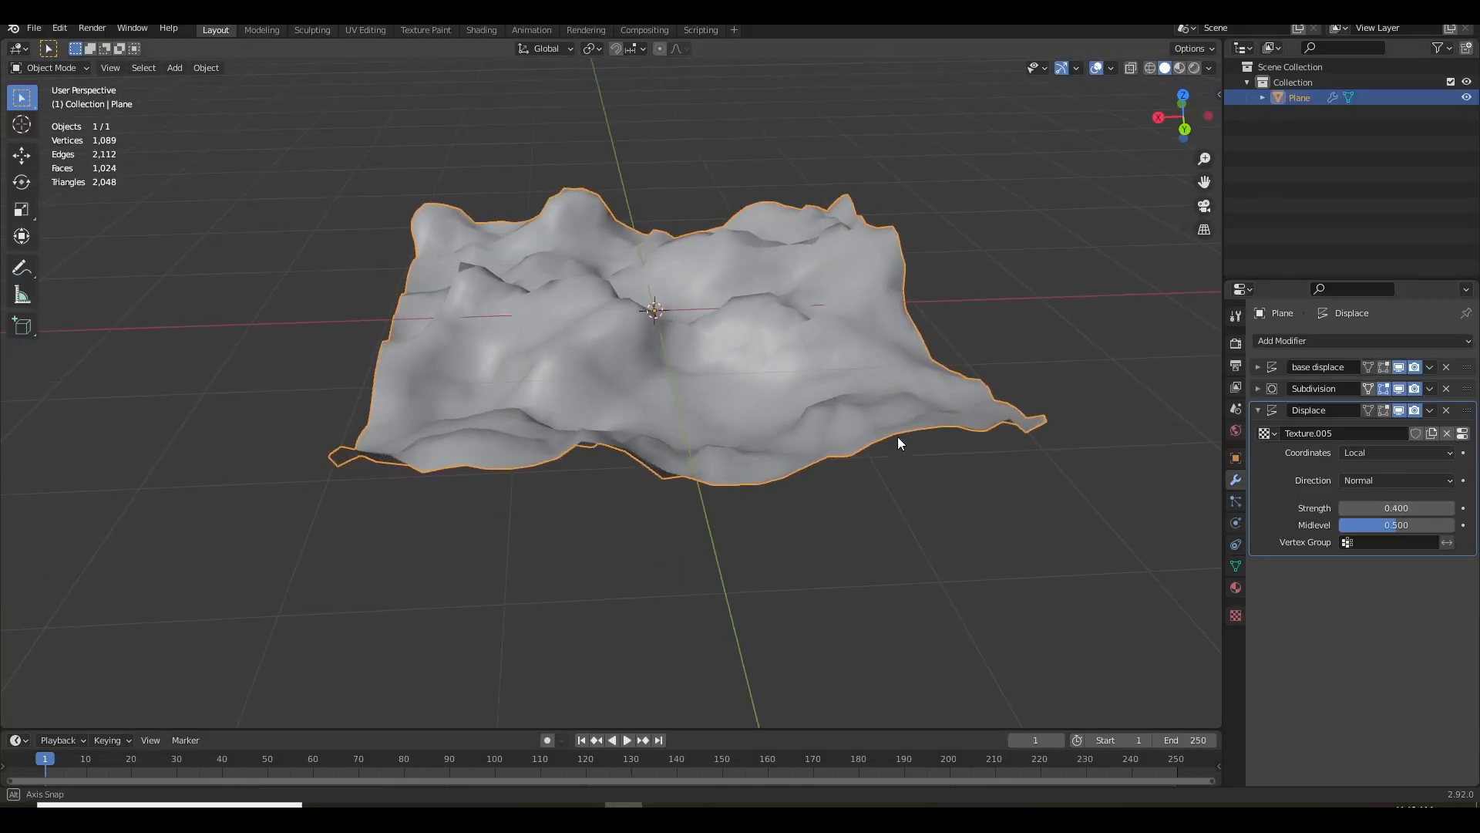
scroll(946, 467, "up", 2)
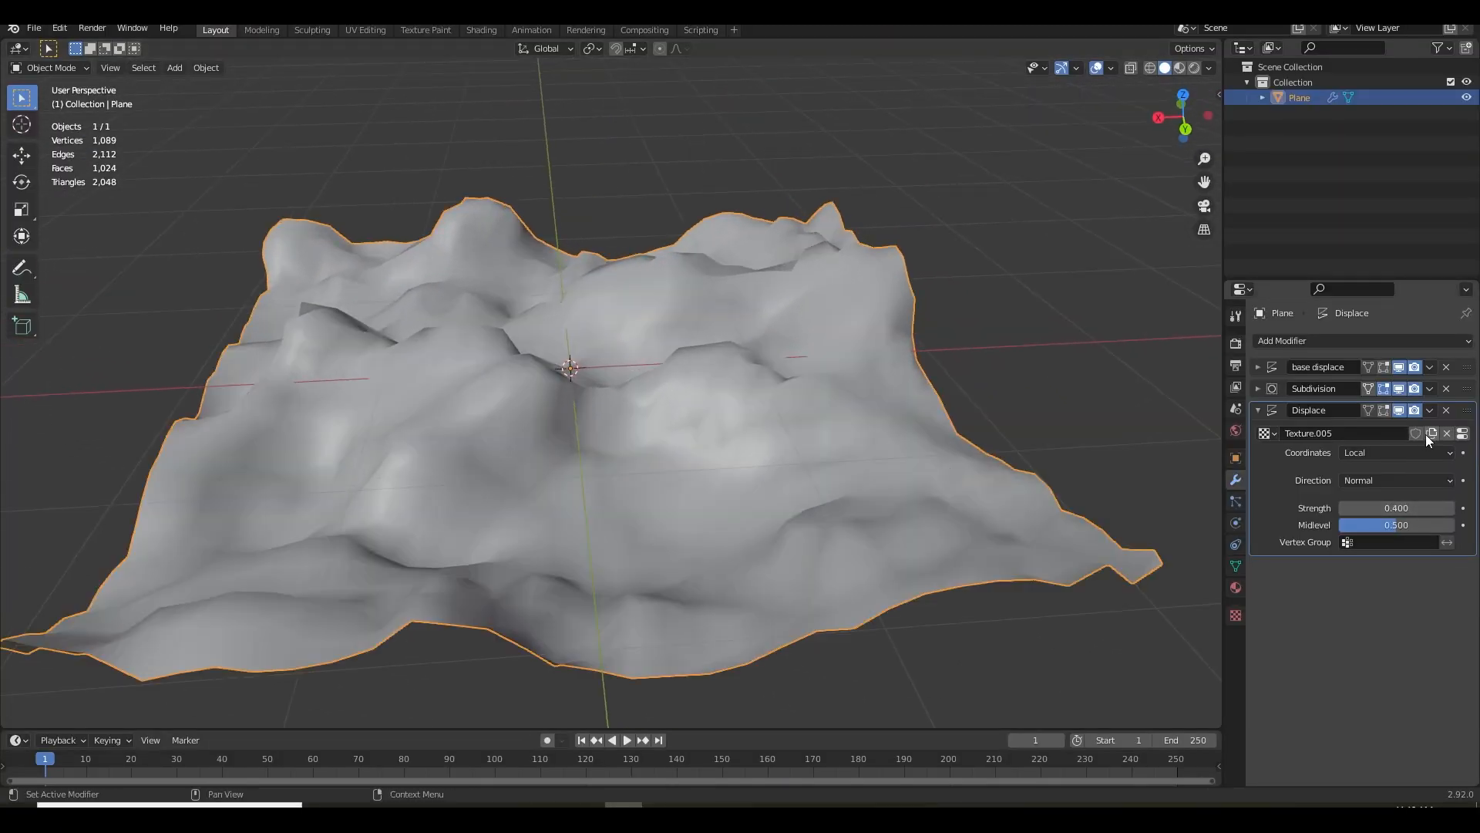
Raise the first Subdivision modifier's viewport levels to 2, and further to 3
left_click(1257, 388)
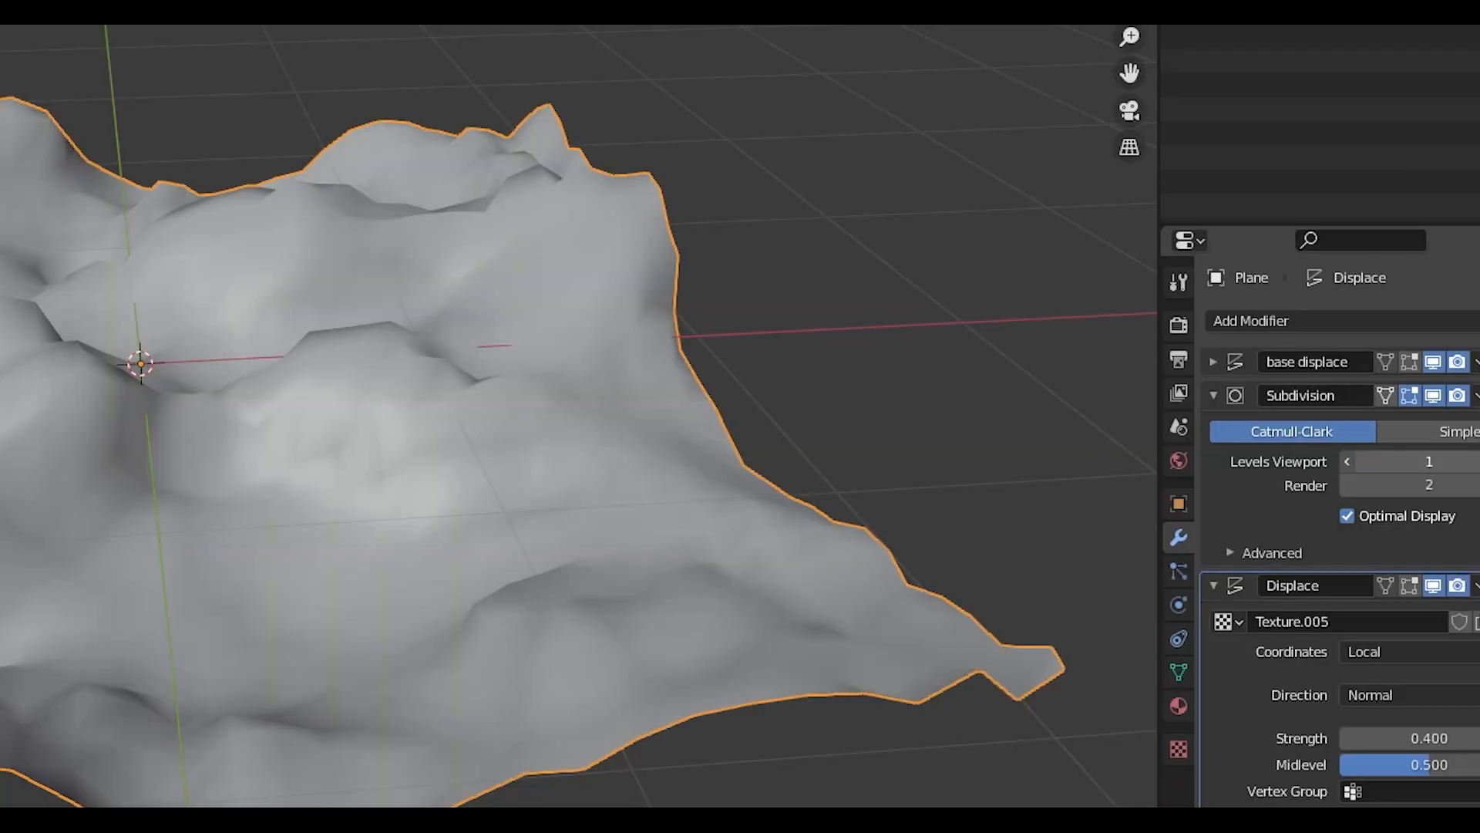
left_click(1411, 432)
key("Return")
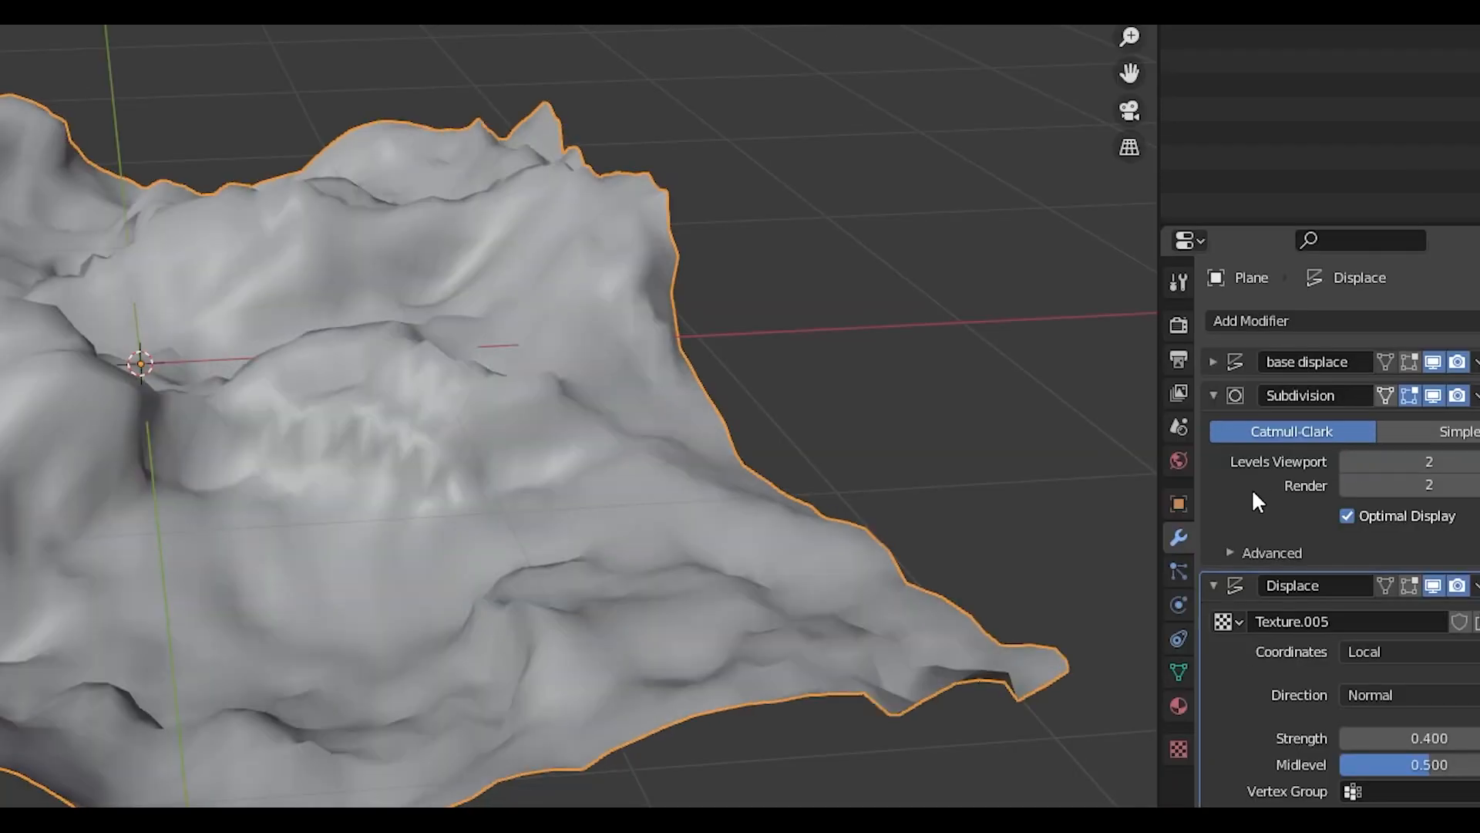
left_click_drag(835, 509, 748, 522)
left_click(1411, 461)
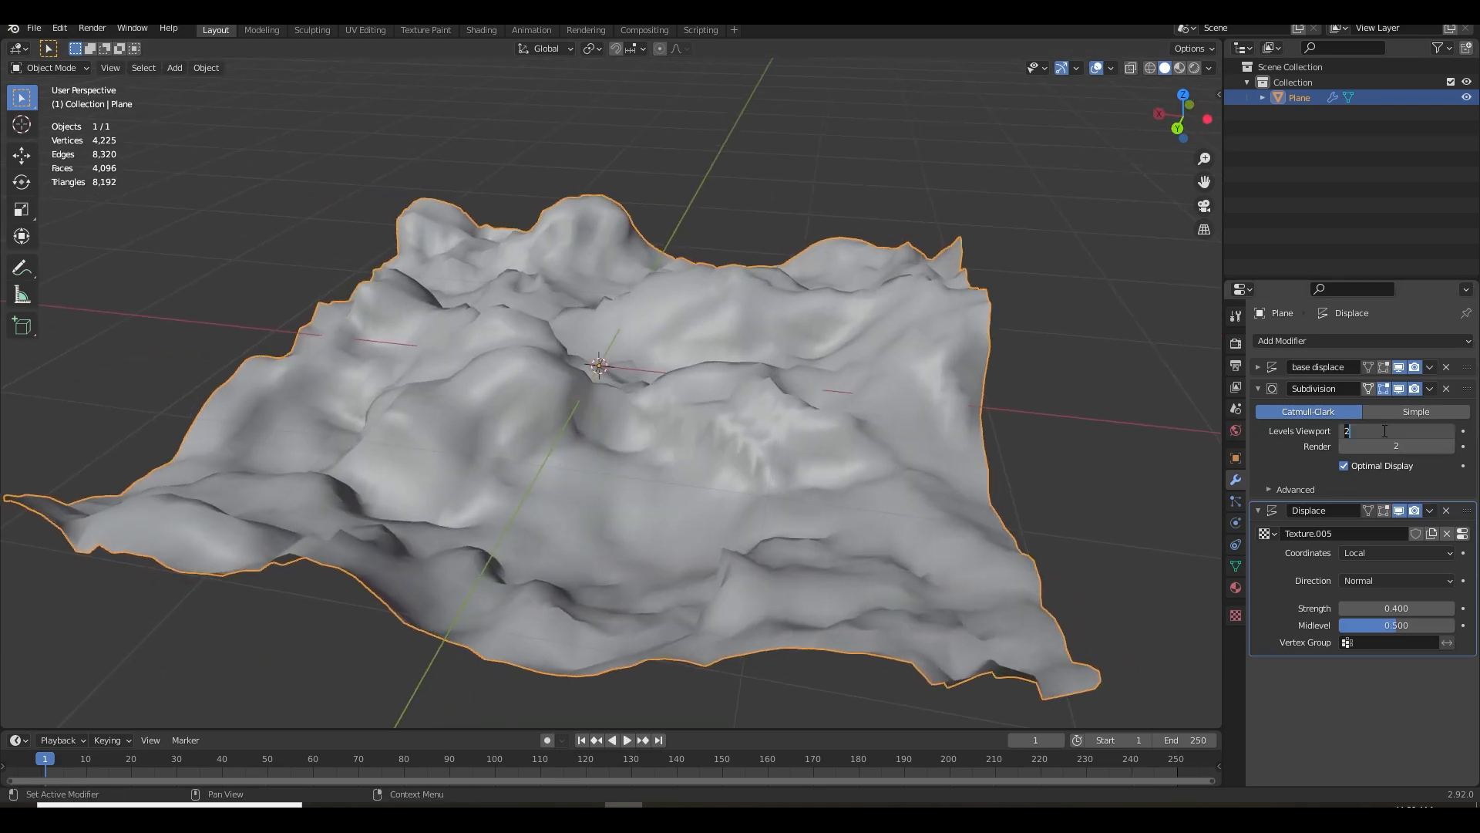
type("3")
key("Return")
Add a second Subdivision Surface modifier at the end of the plane's modifier stack to smooth the jagged ridges
left_click_drag(771, 470, 1080, 447)
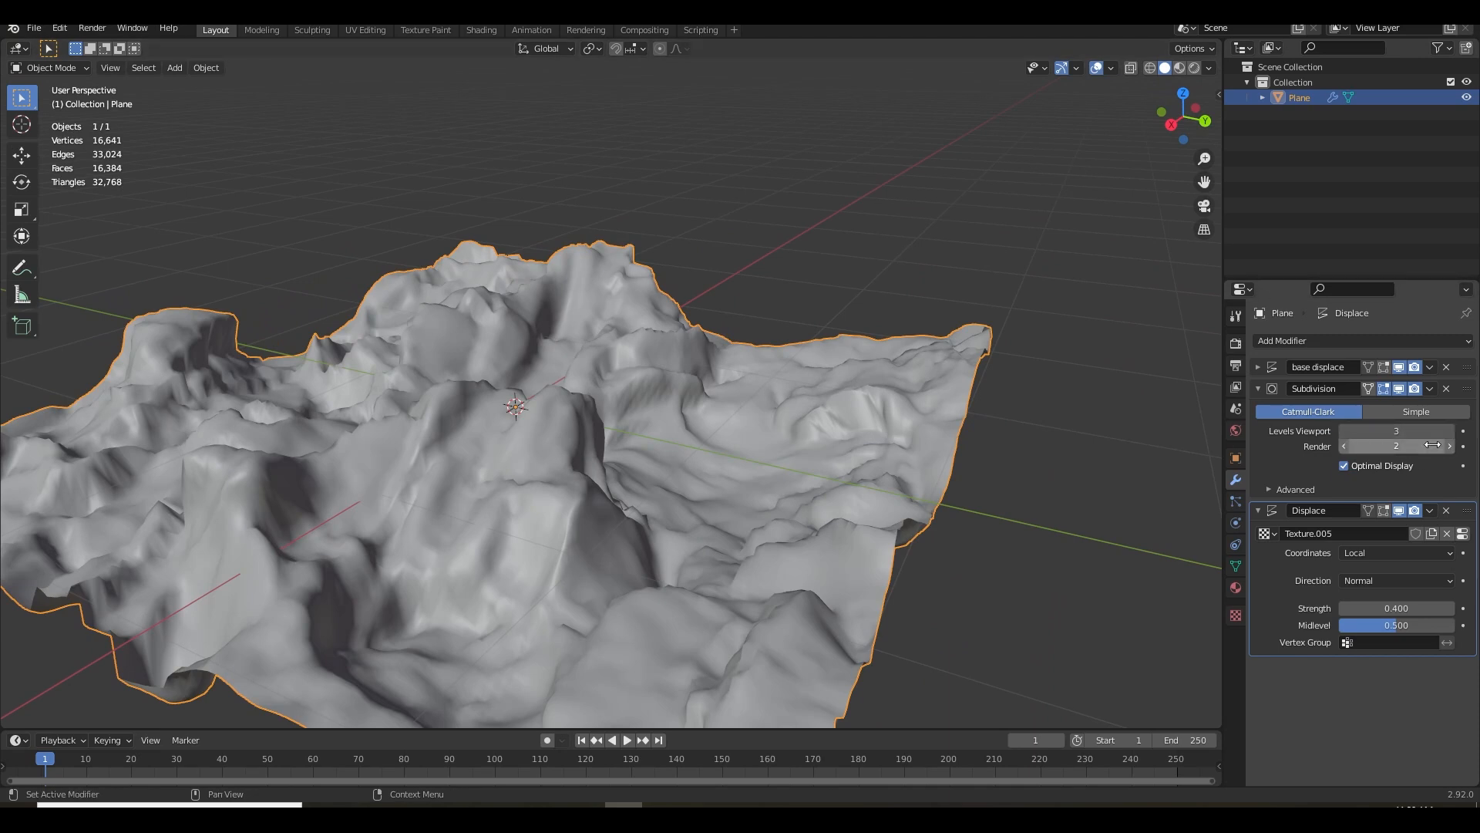
left_click_drag(663, 478, 604, 416)
scroll(622, 403, "up", 2)
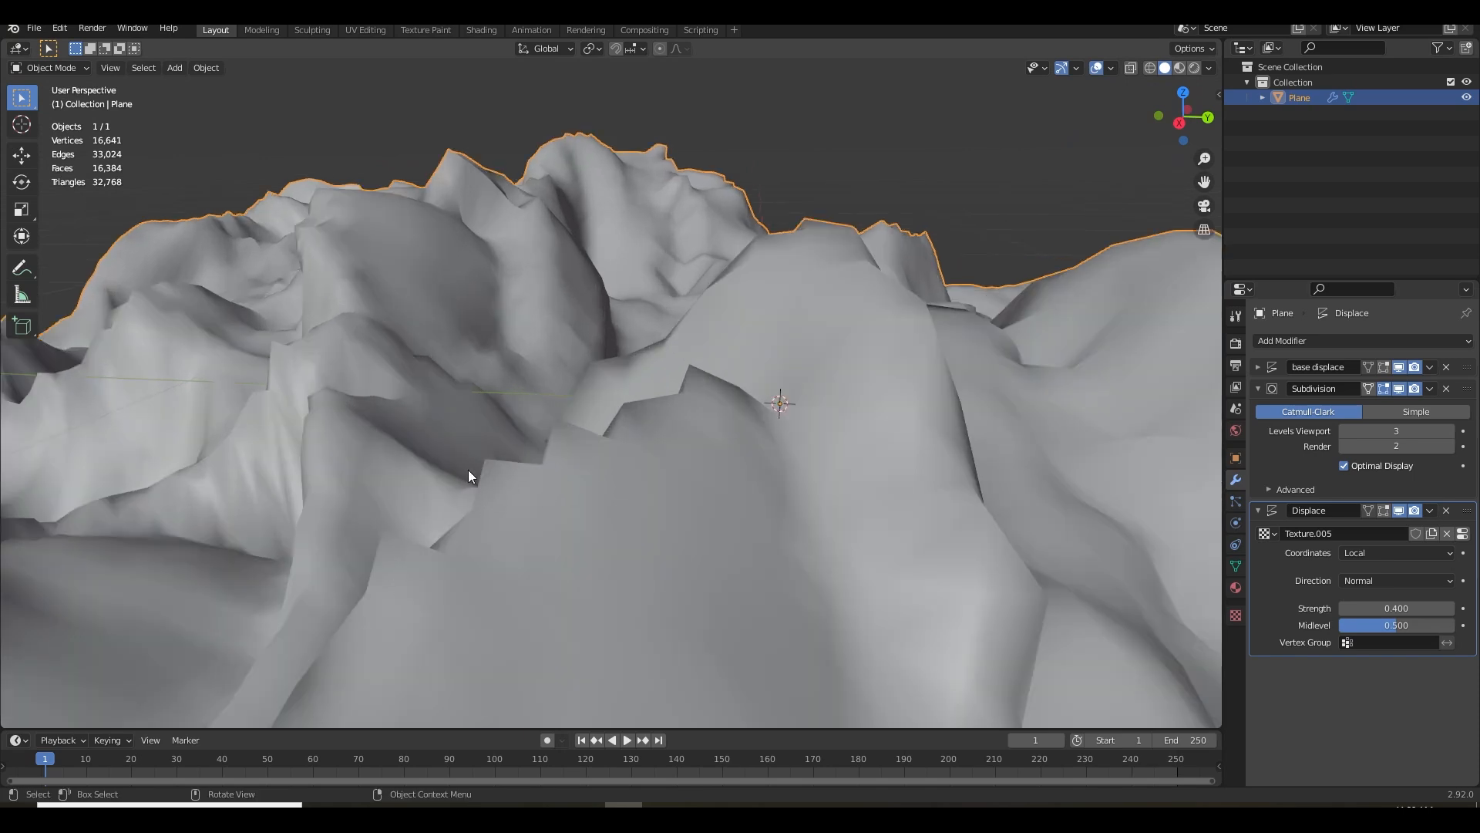
scroll(562, 477, "down", 3)
left_click_drag(569, 537, 678, 516)
scroll(678, 516, "up", 2)
left_click(1306, 338)
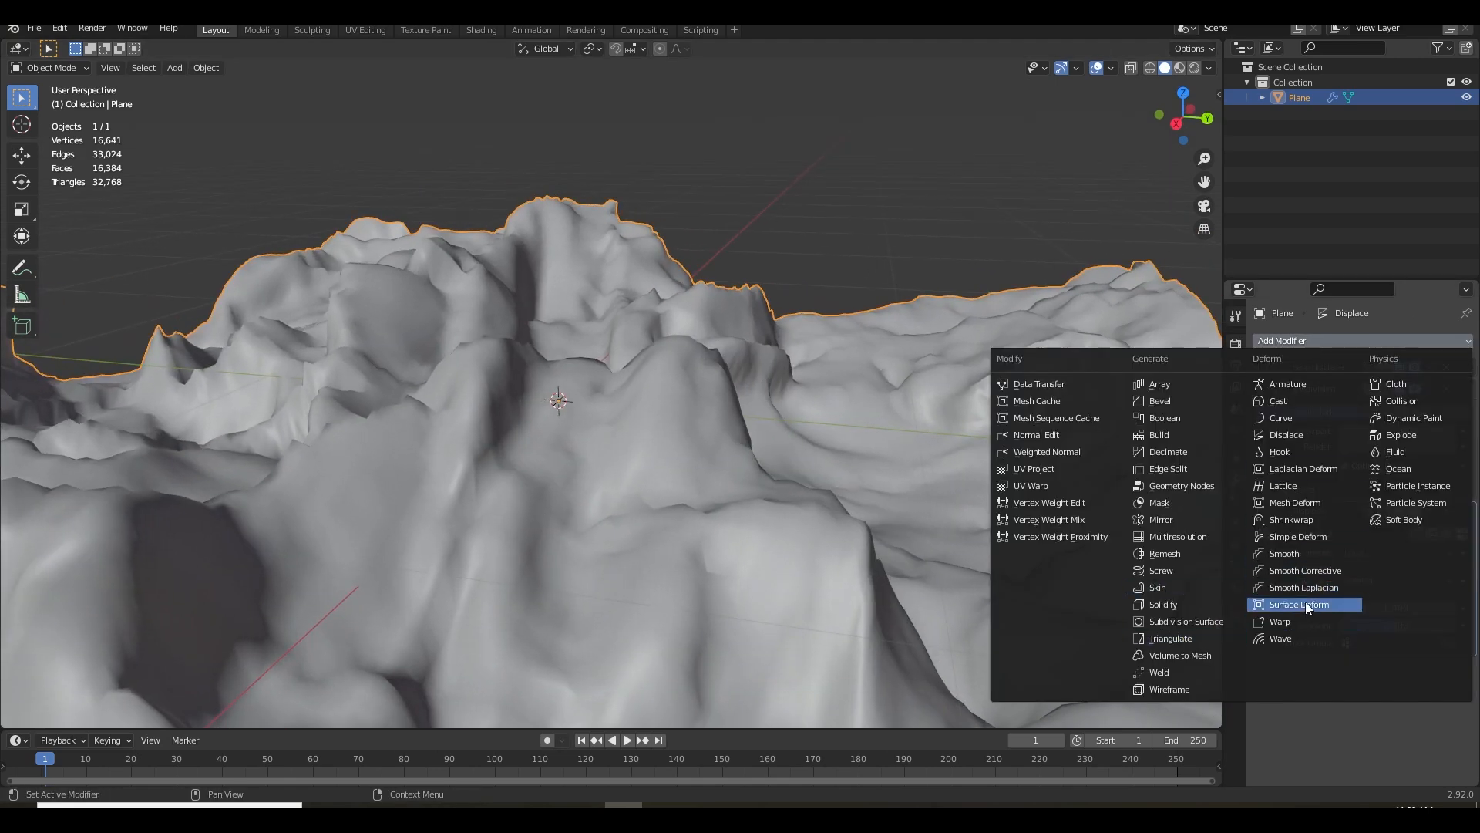
left_click(1203, 620)
Examine the smoothed ridges from several angles and check the scene's vertex and face counts
scroll(1022, 586, "down", 1)
scroll(548, 506, "up", 4)
left_click_drag(548, 507, 471, 525)
left_click_drag(973, 235, 683, 437)
scroll(710, 529, "down", 3)
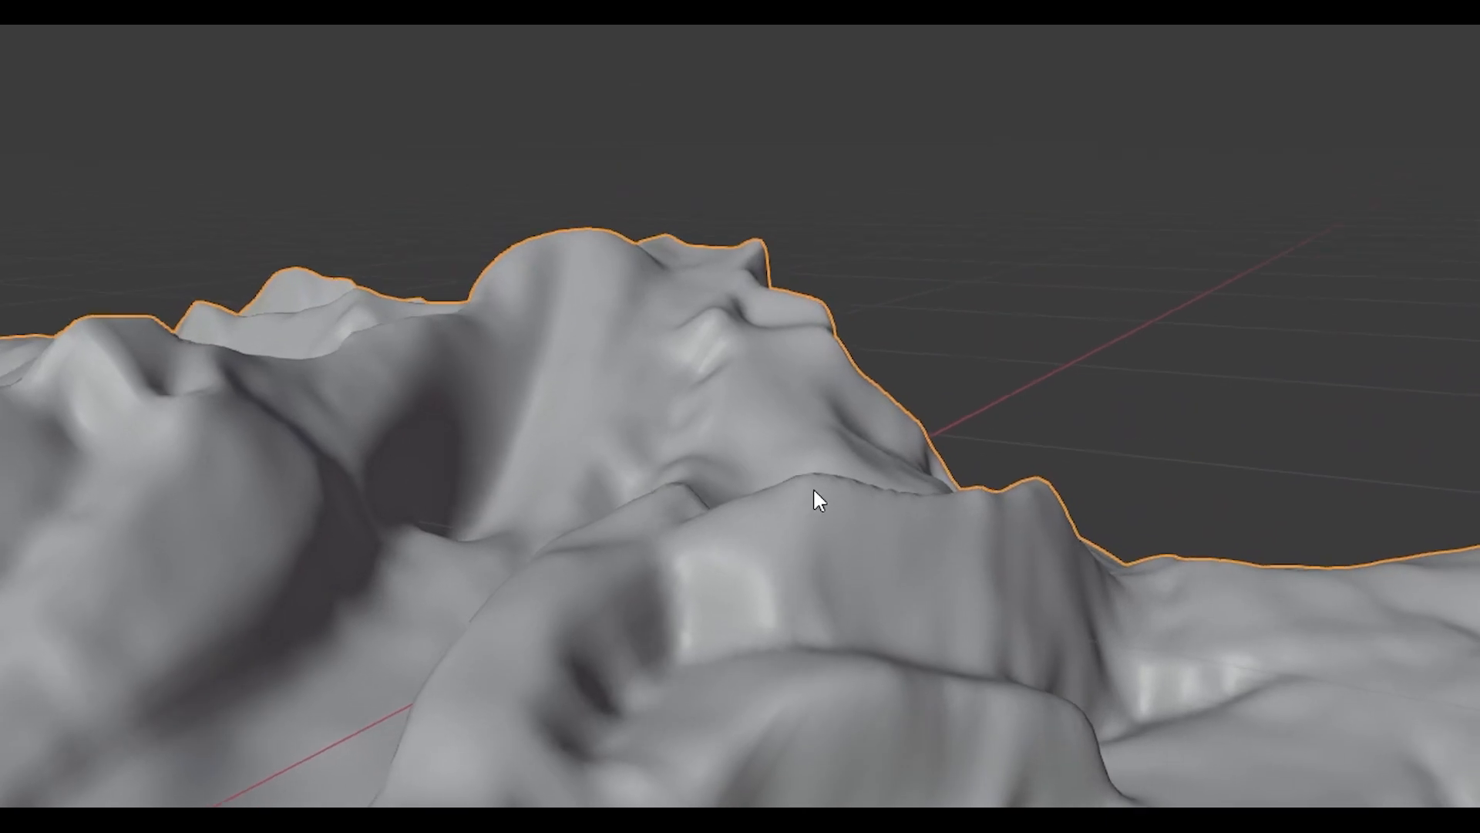
left_click_drag(710, 529, 322, 180)
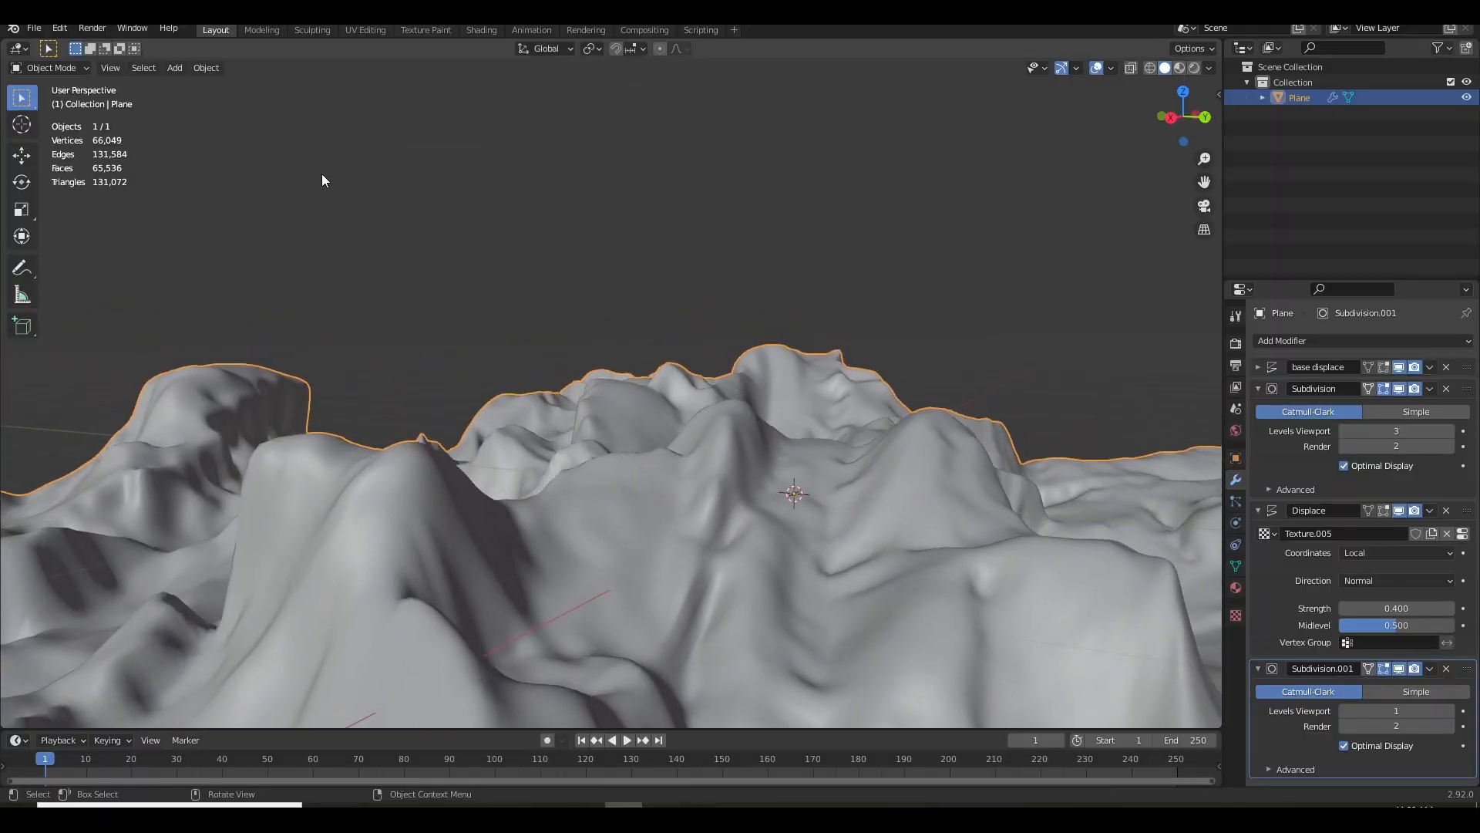
left_click(1259, 389)
left_click(1271, 439)
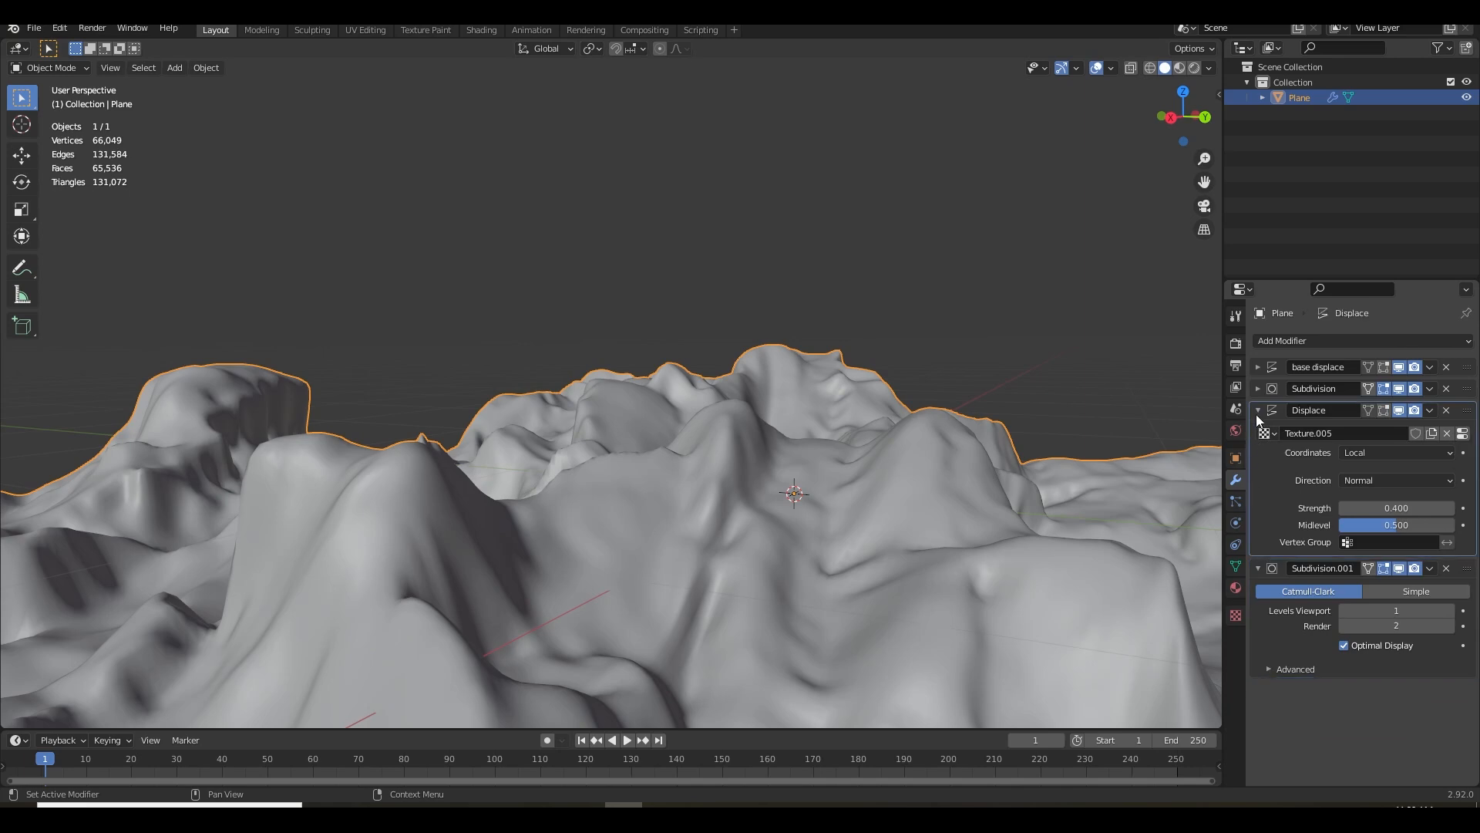
left_click(1259, 411)
left_click_drag(177, 186, 246, 181, "shift")
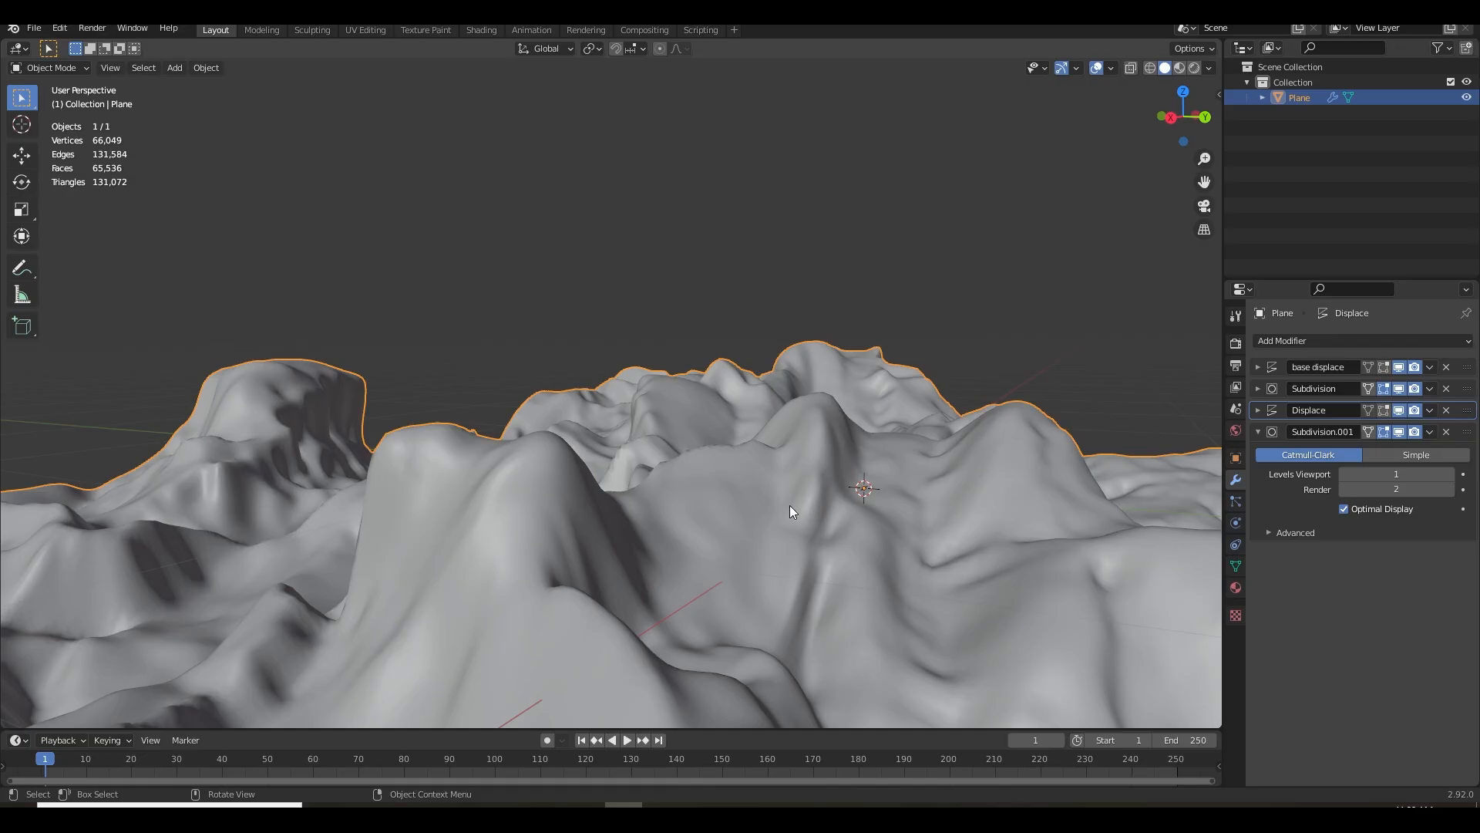
left_click_drag(1225, 729, 1093, 708)
left_click_drag(705, 498, 848, 455)
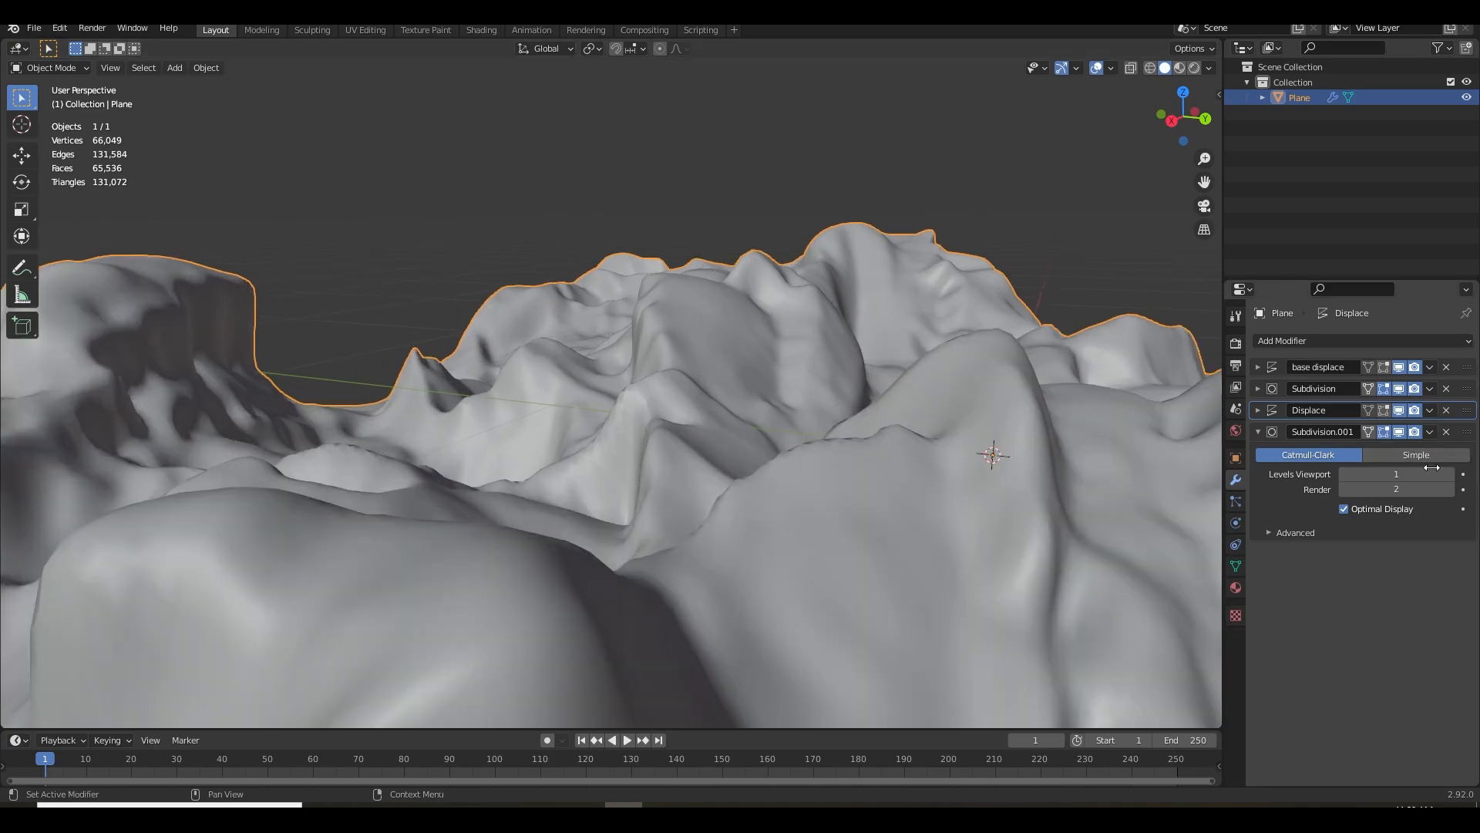
Try a viewport level of 2 on the second Subdivision modifier, and return it to 1
left_click(1450, 474)
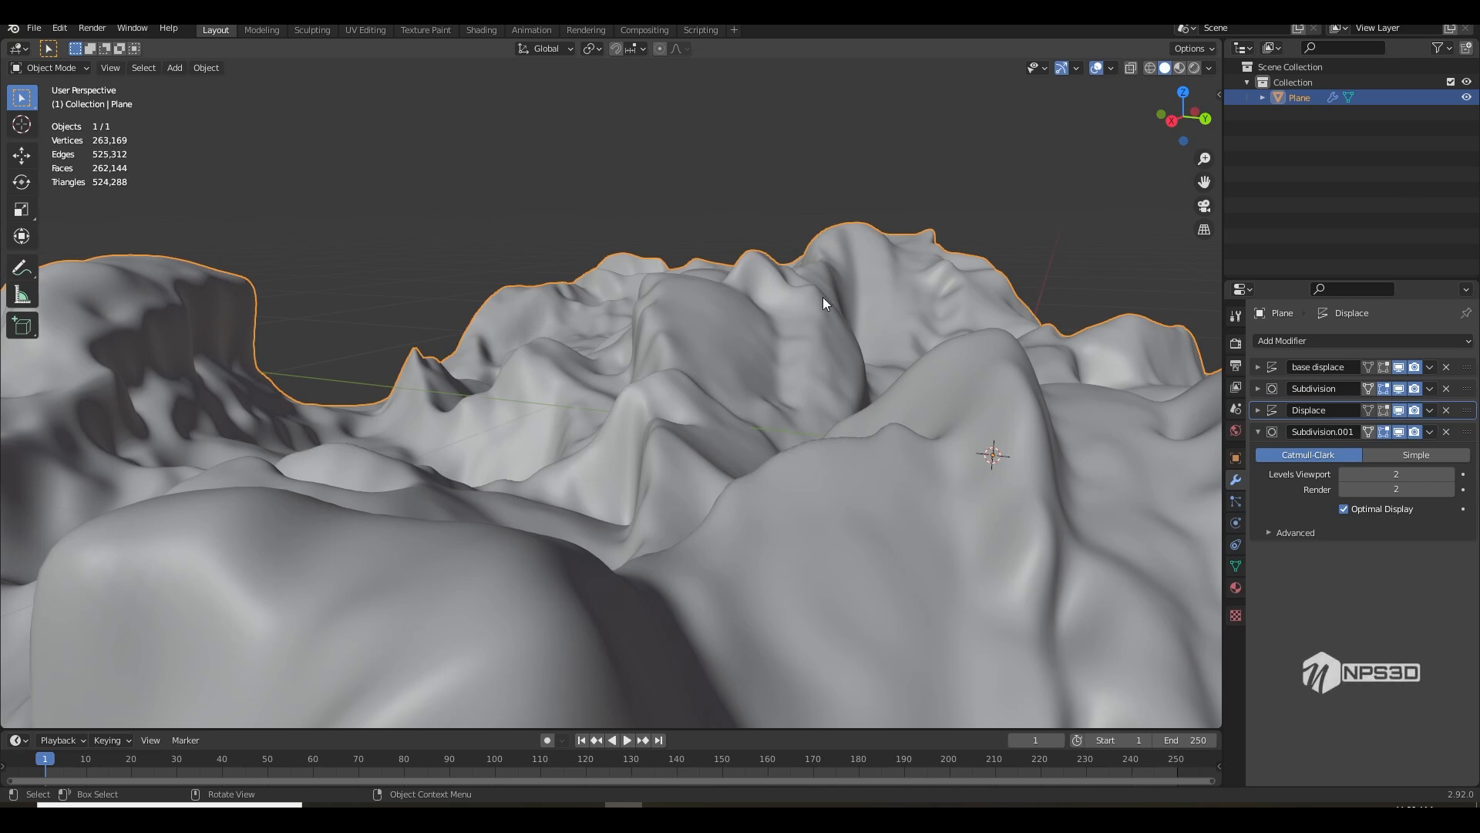
left_click(1346, 474)
left_click_drag(1173, 521, 868, 498)
scroll(743, 548, "up", 4)
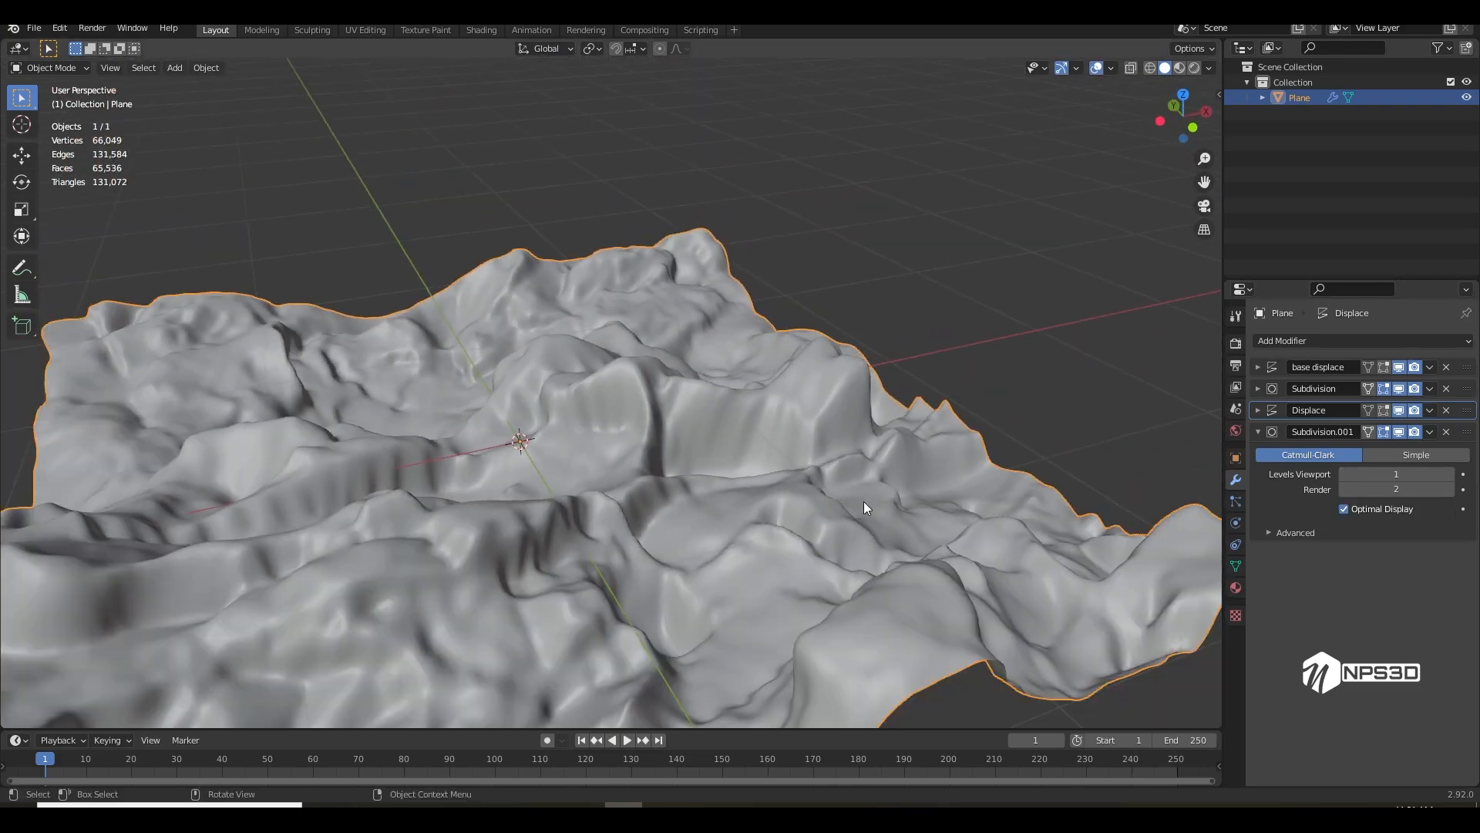
Set the base displace modifier's strength to 1.2 for taller terrain
left_click(1258, 432)
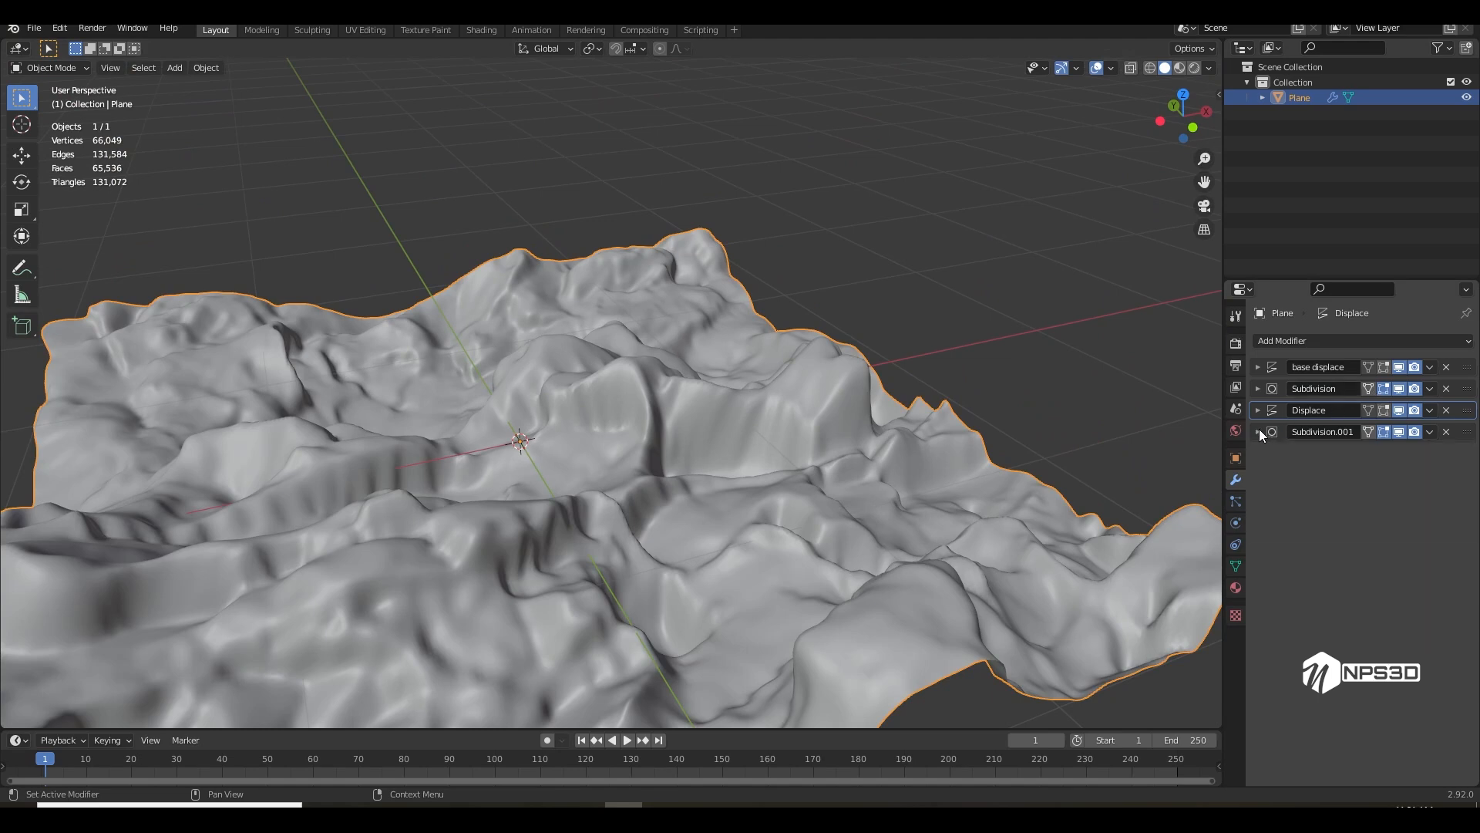
left_click(1258, 367)
left_click_drag(1397, 465, 1433, 465)
left_click_drag(1039, 438, 1103, 467)
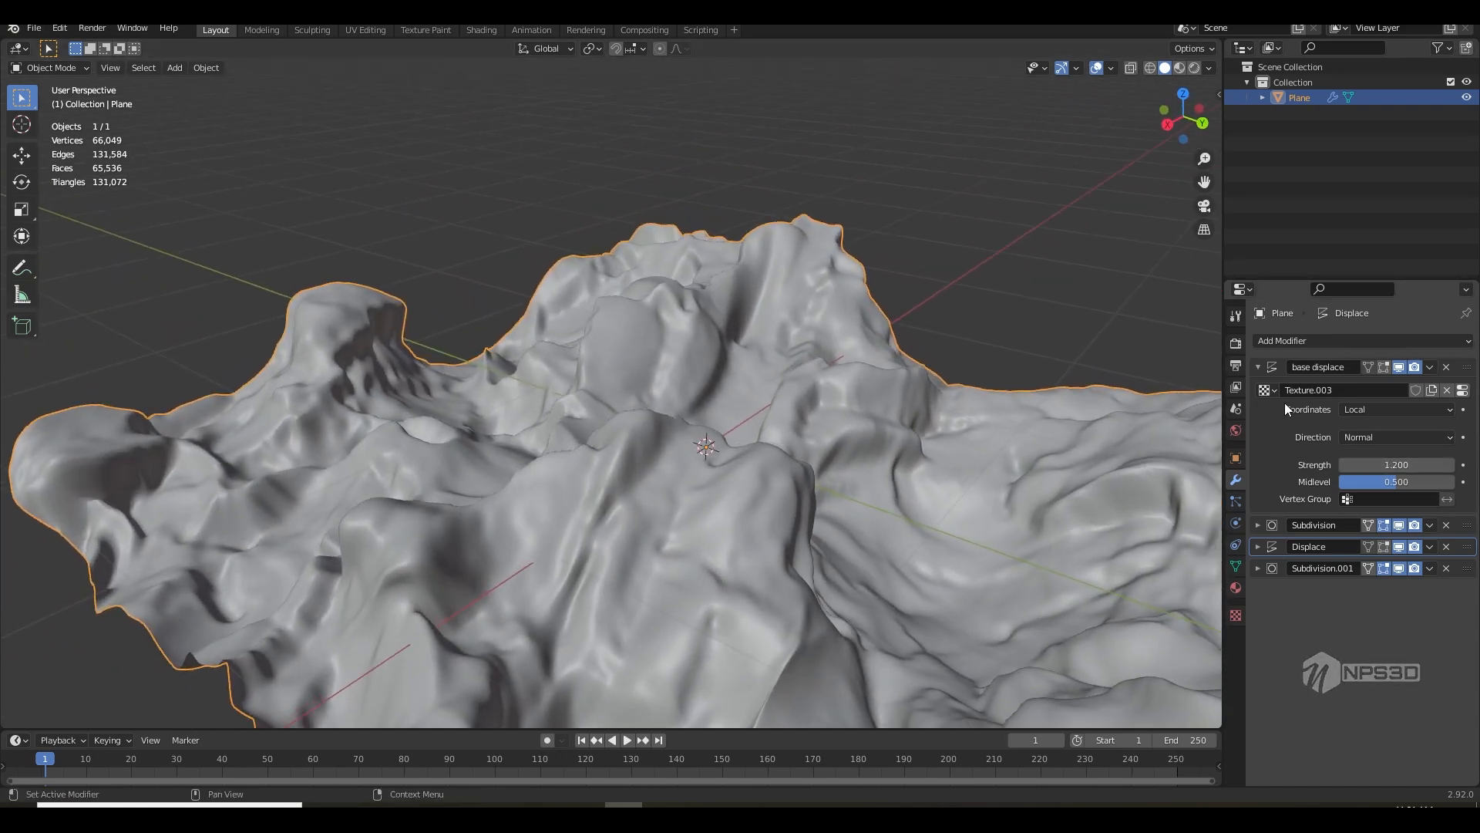
Set the image-based Displace modifier's strength to 0.3
left_click(1257, 368)
left_click(1259, 410)
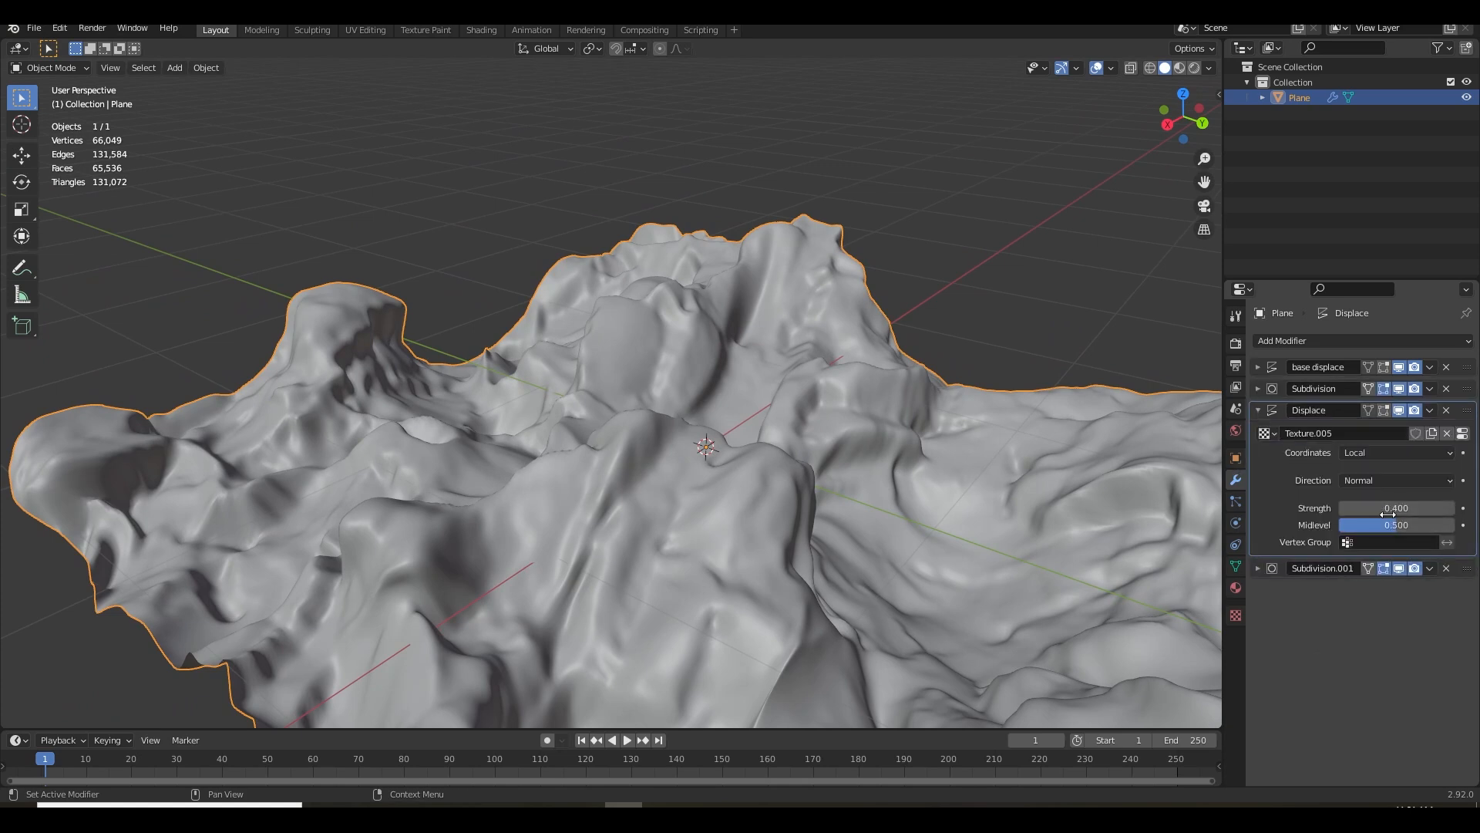
left_click(1343, 504)
left_click_drag(926, 478, 1079, 471)
scroll(845, 457, "down", 5)
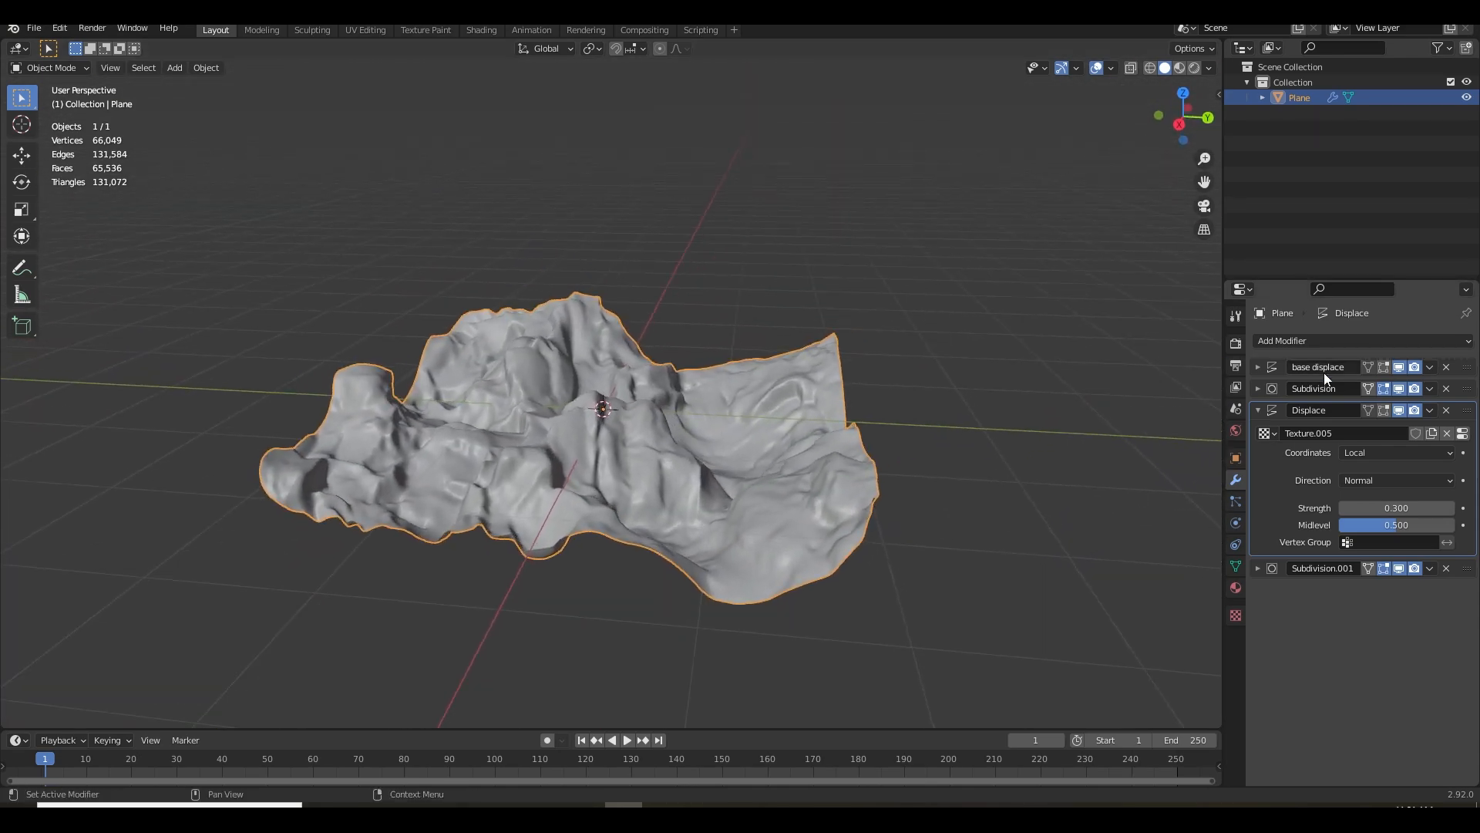
left_click(1260, 410)
Add a Simple Deform modifier to the plane with a Twist angle of 88° on the X axis
left_click(1279, 338)
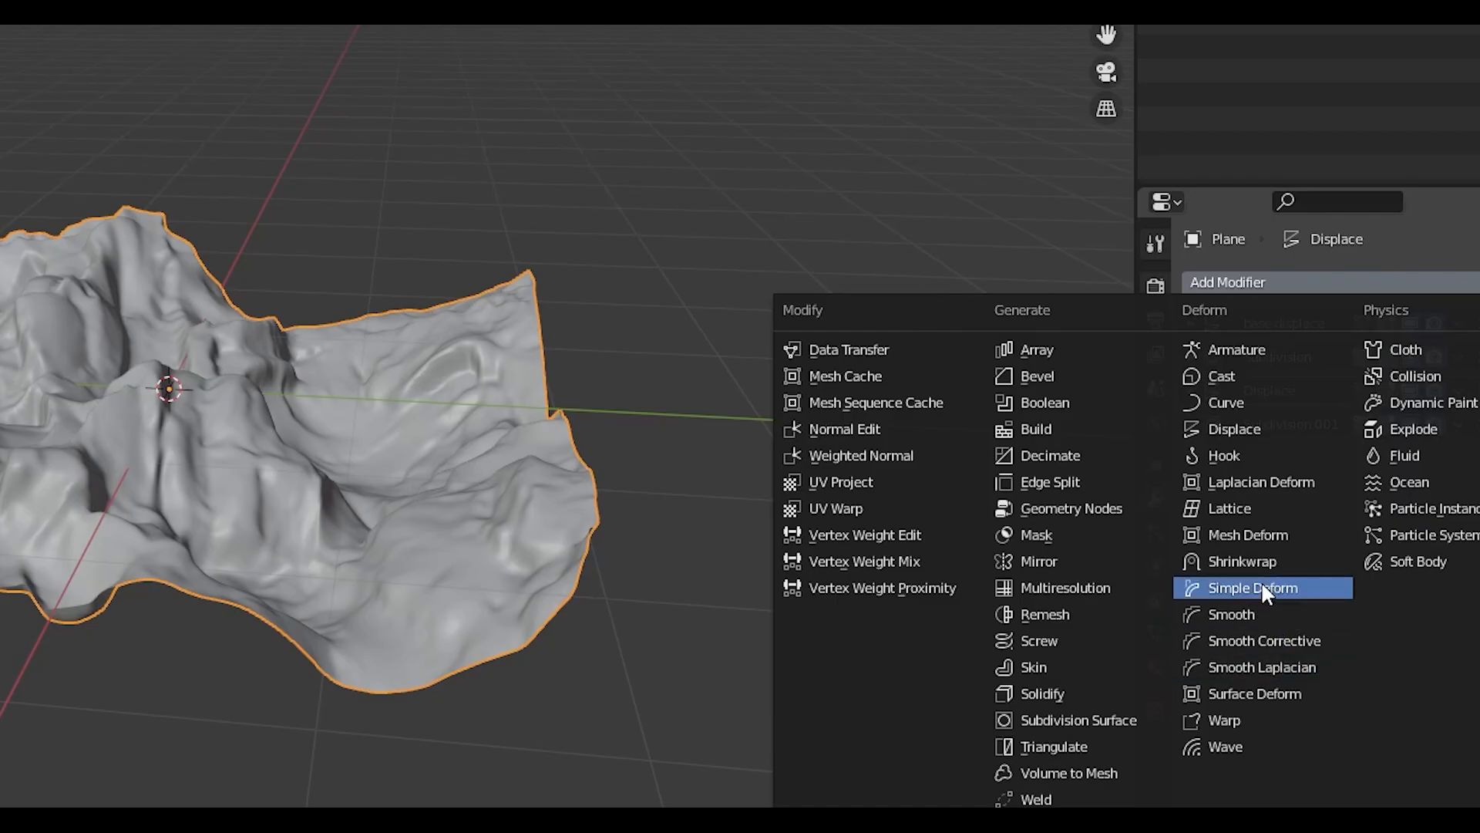
left_click(1263, 588)
left_click_drag(958, 727, 345, 704)
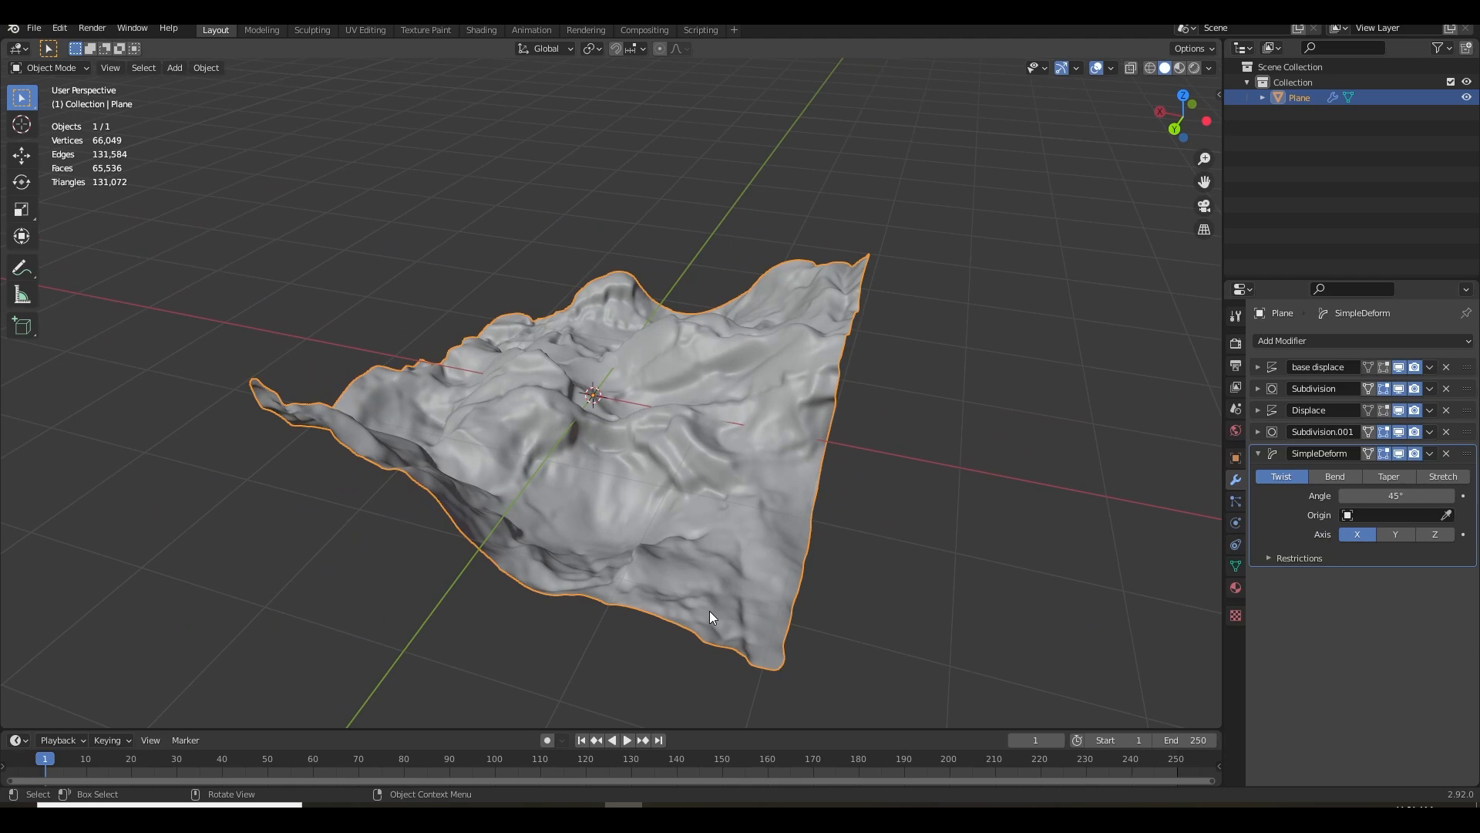
mouse_move(1395, 496)
left_mouse_down()
mouse_move(1477, 496)
mouse_move(1118, 496)
mouse_move(1395, 496)
left_mouse_up()
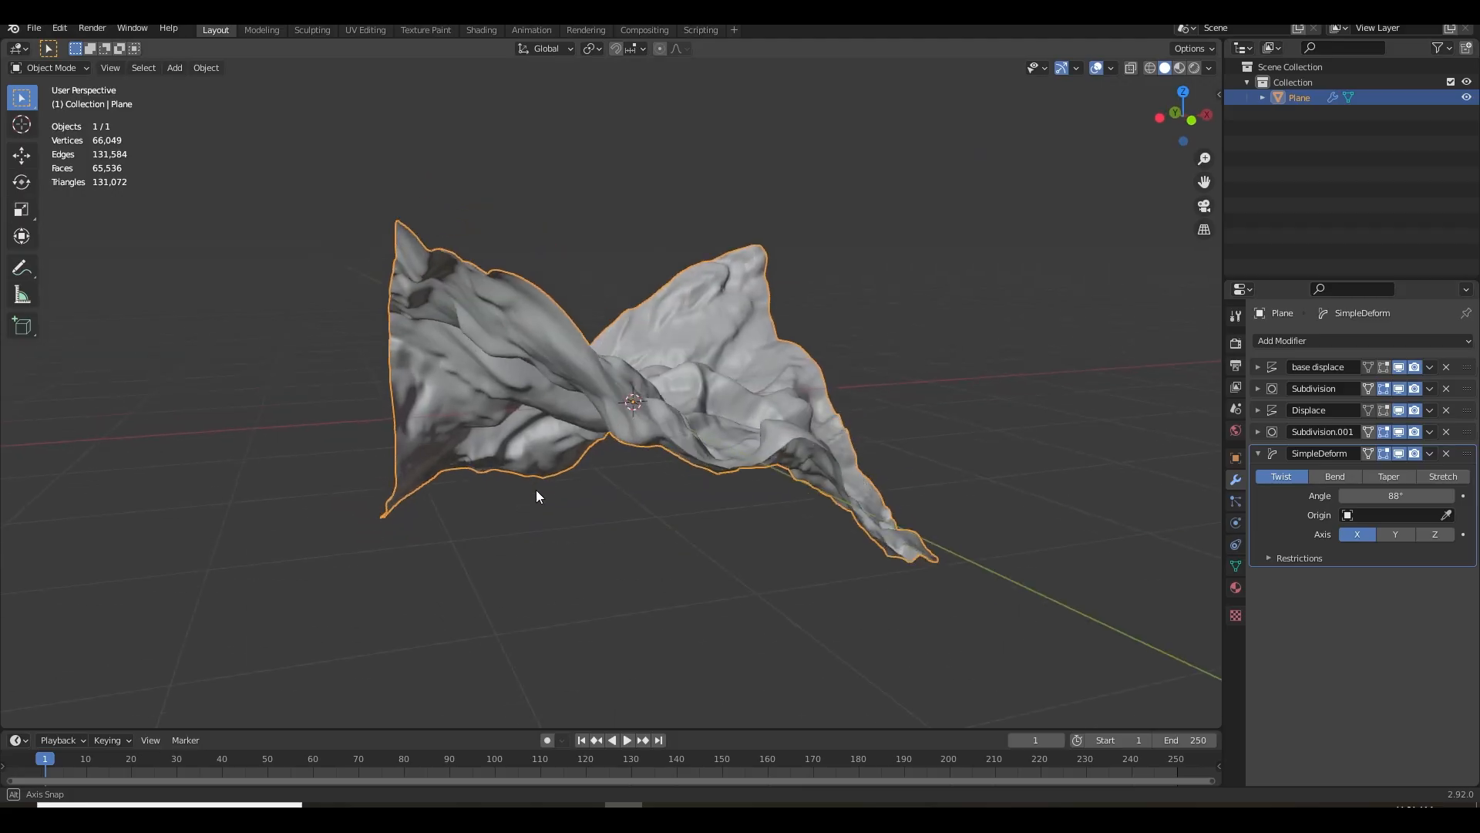
left_click_drag(535, 489, 544, 484)
Deselect the plane and examine the twisted rock shape and its mesh statistics from several angles
left_click(895, 375)
left_click_drag(895, 375, 694, 503)
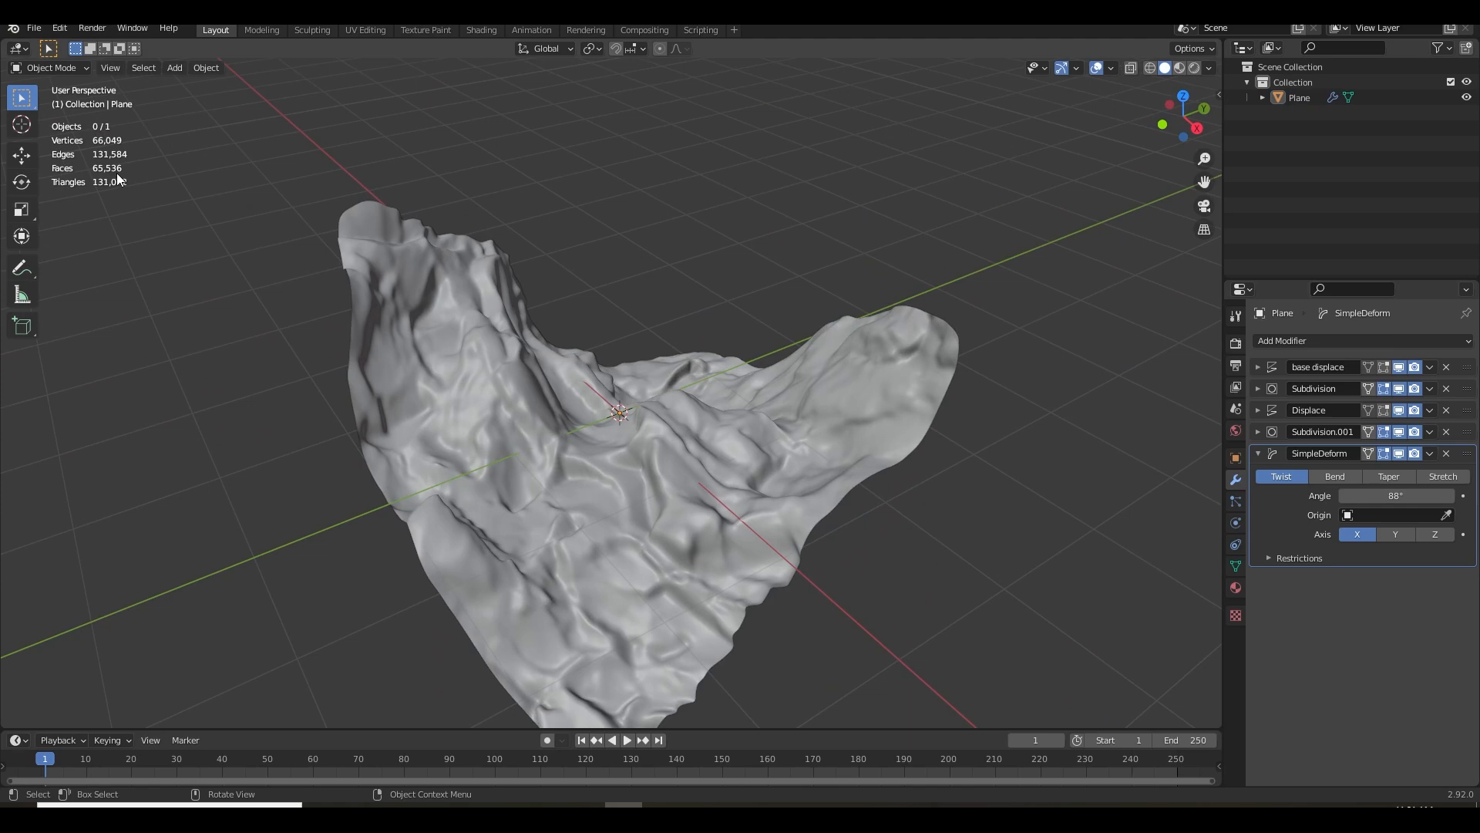
left_click_drag(722, 419, 608, 420)
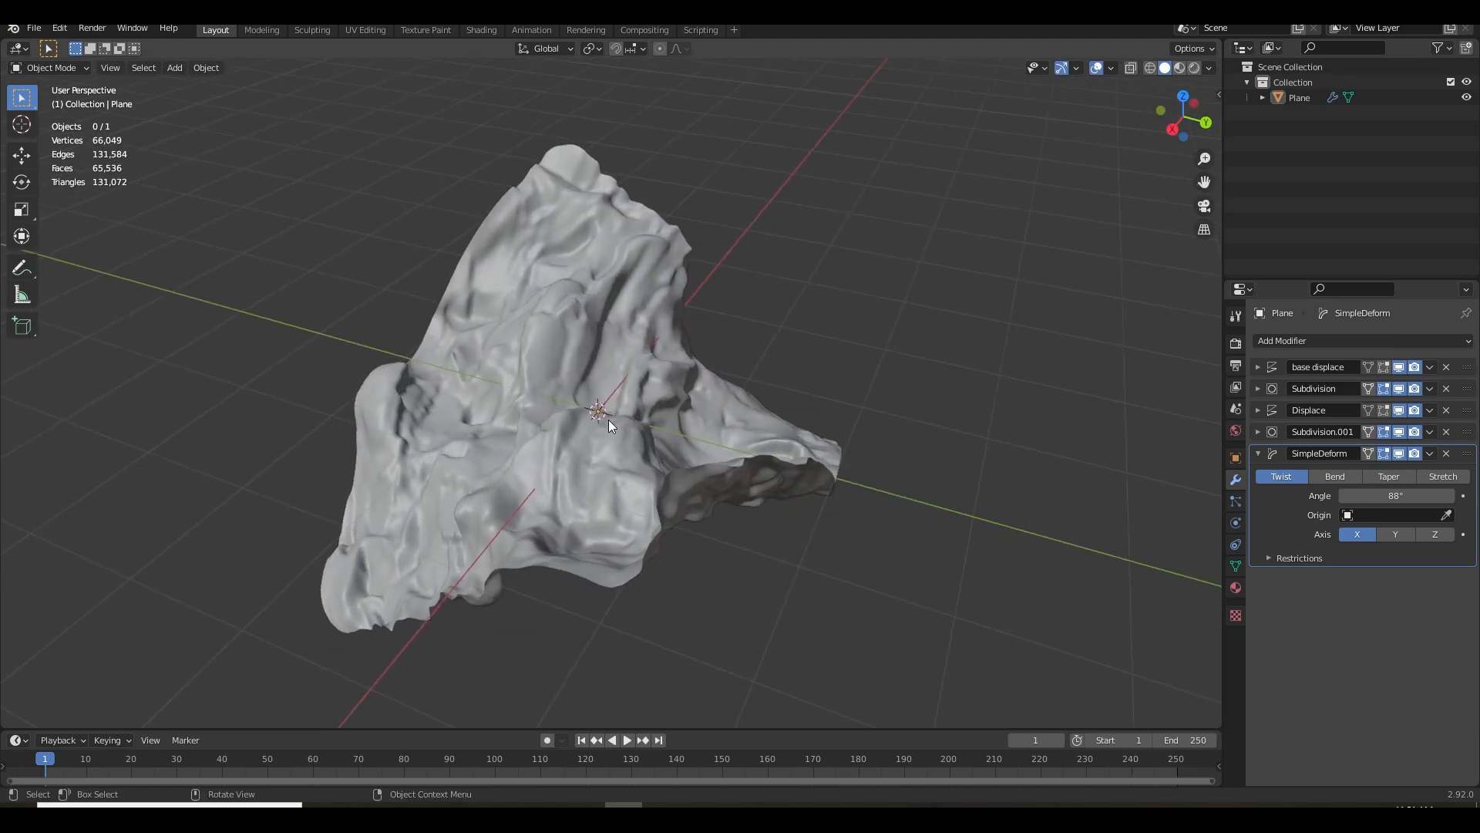
left_click_drag(712, 483, 730, 483)
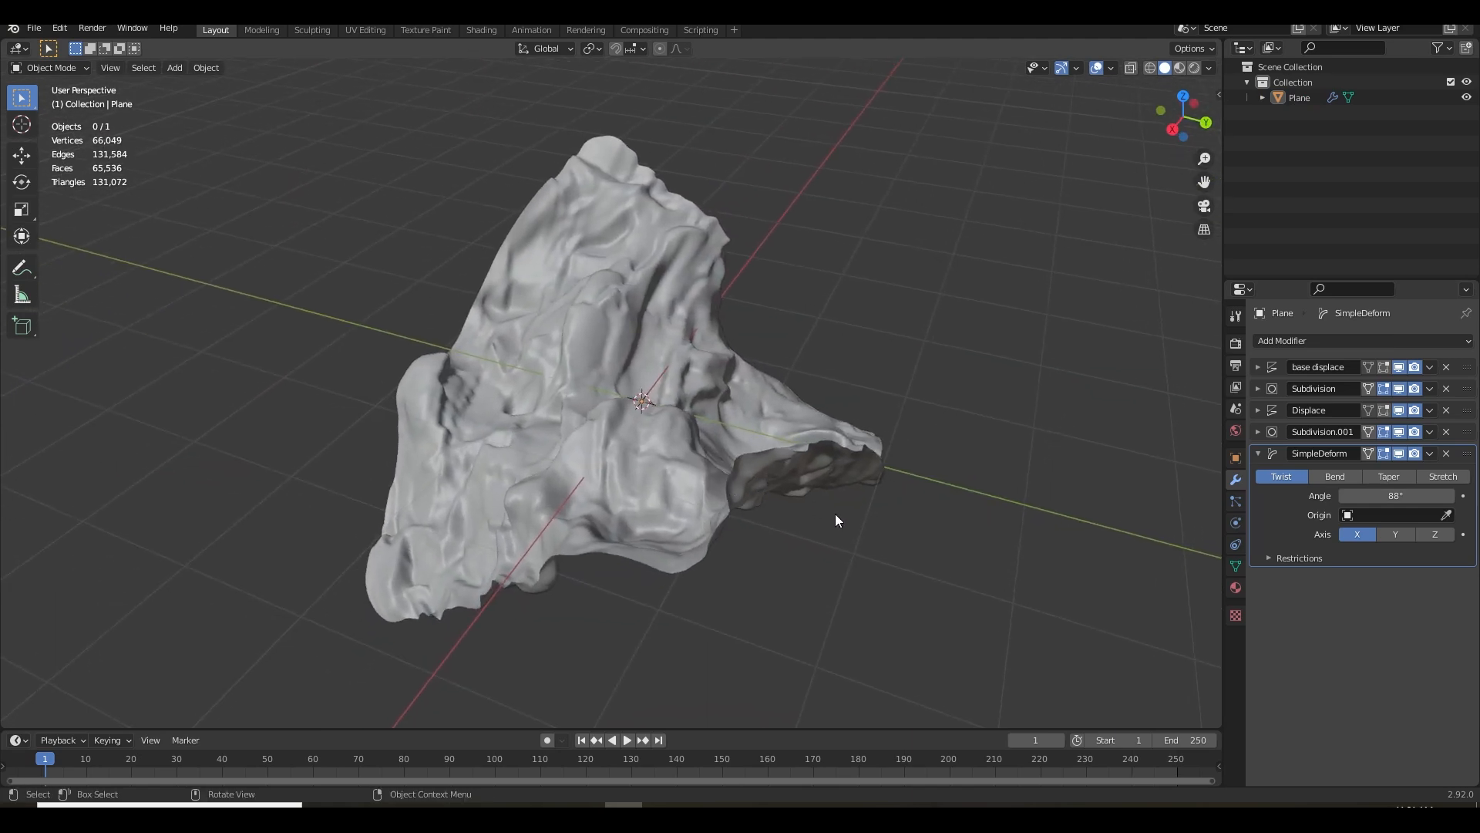
left_click_drag(812, 484, 877, 456)
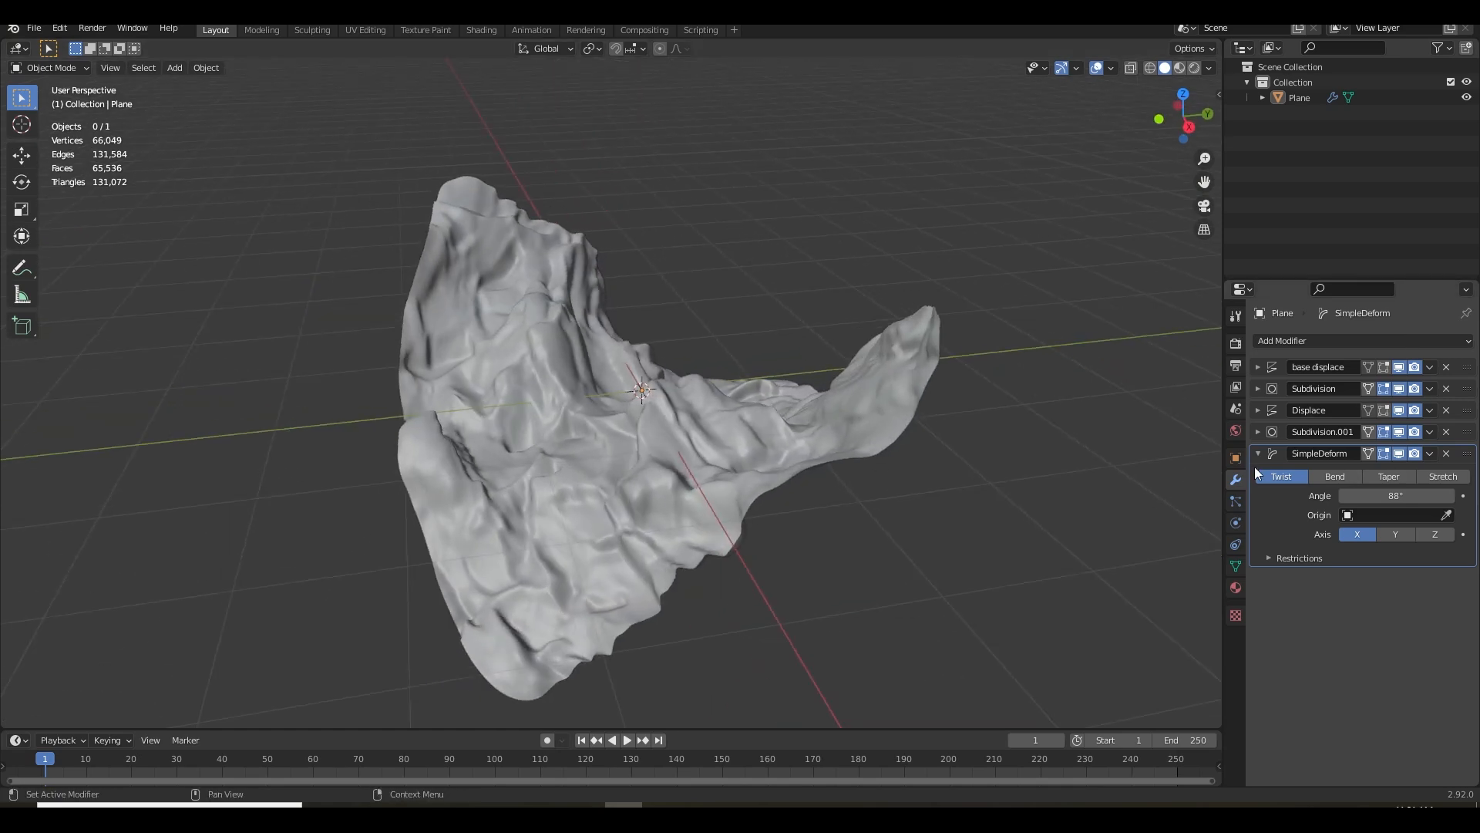
left_click_drag(688, 487, 676, 455)
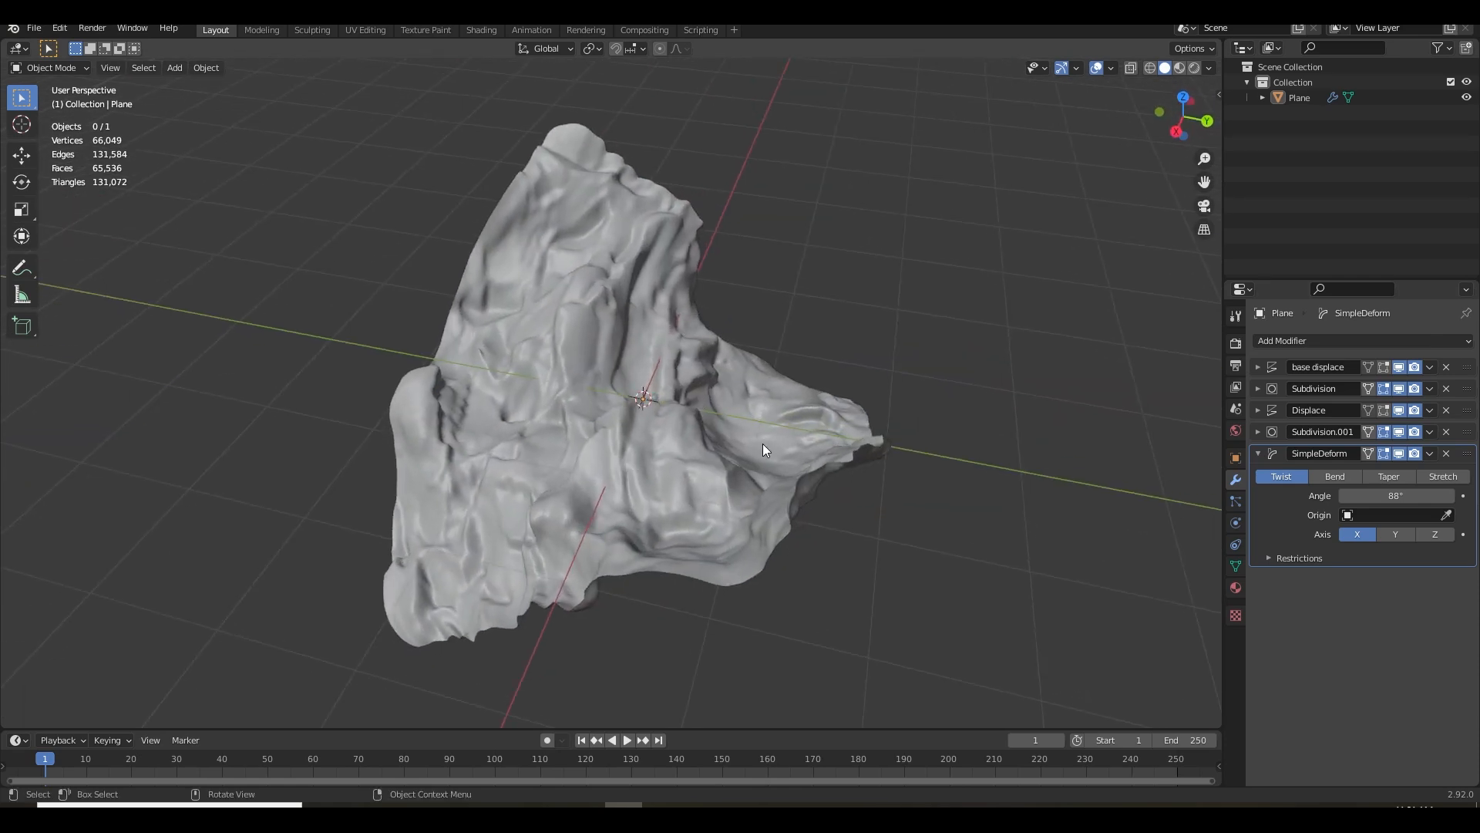
left_click_drag(761, 443, 798, 435)
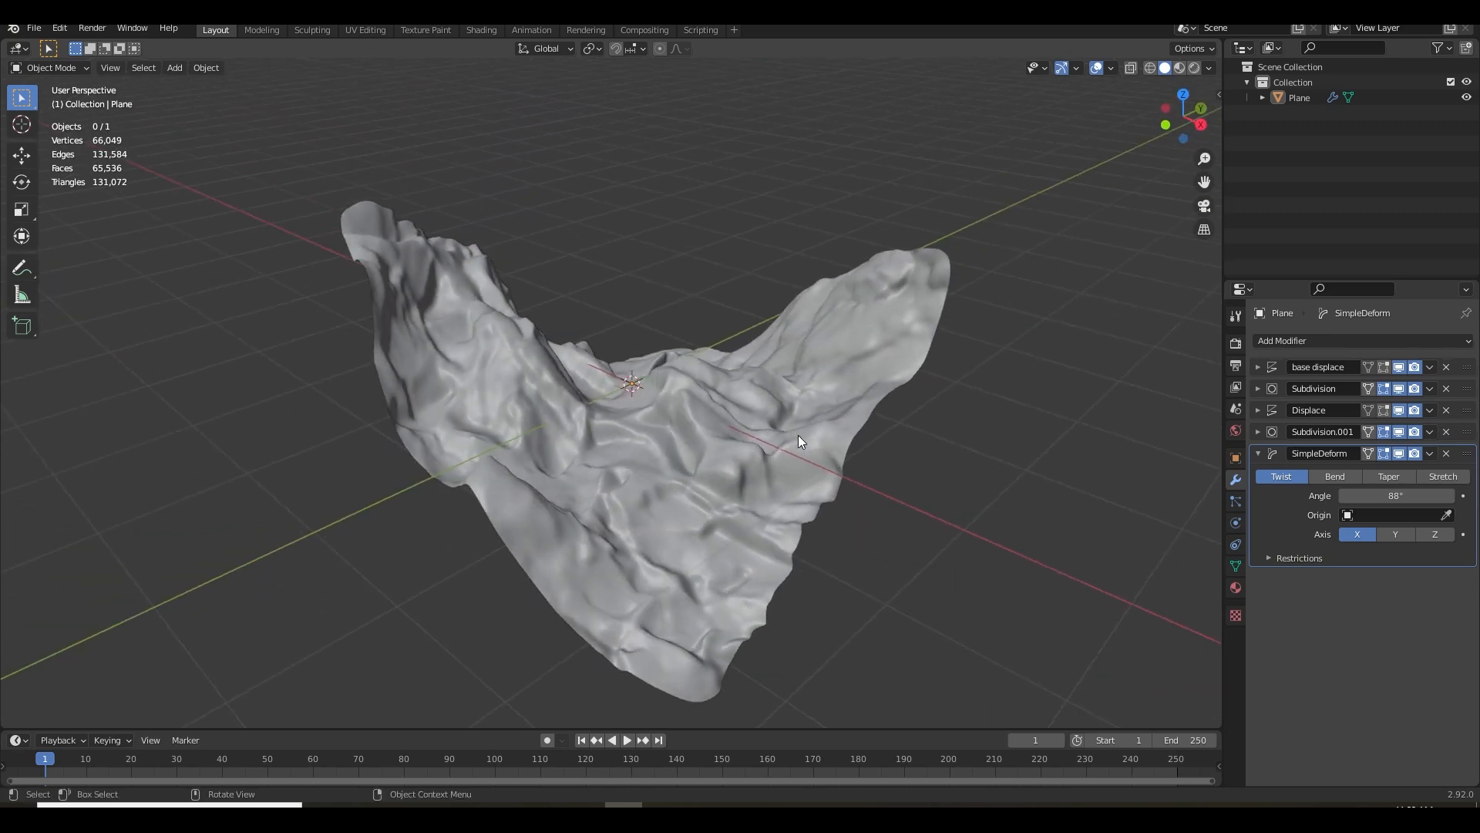
Add a Decimate modifier after the Simple Deform modifier on the plane
left_click(1259, 454)
left_click_drag(722, 466, 783, 464)
left_click(1302, 347)
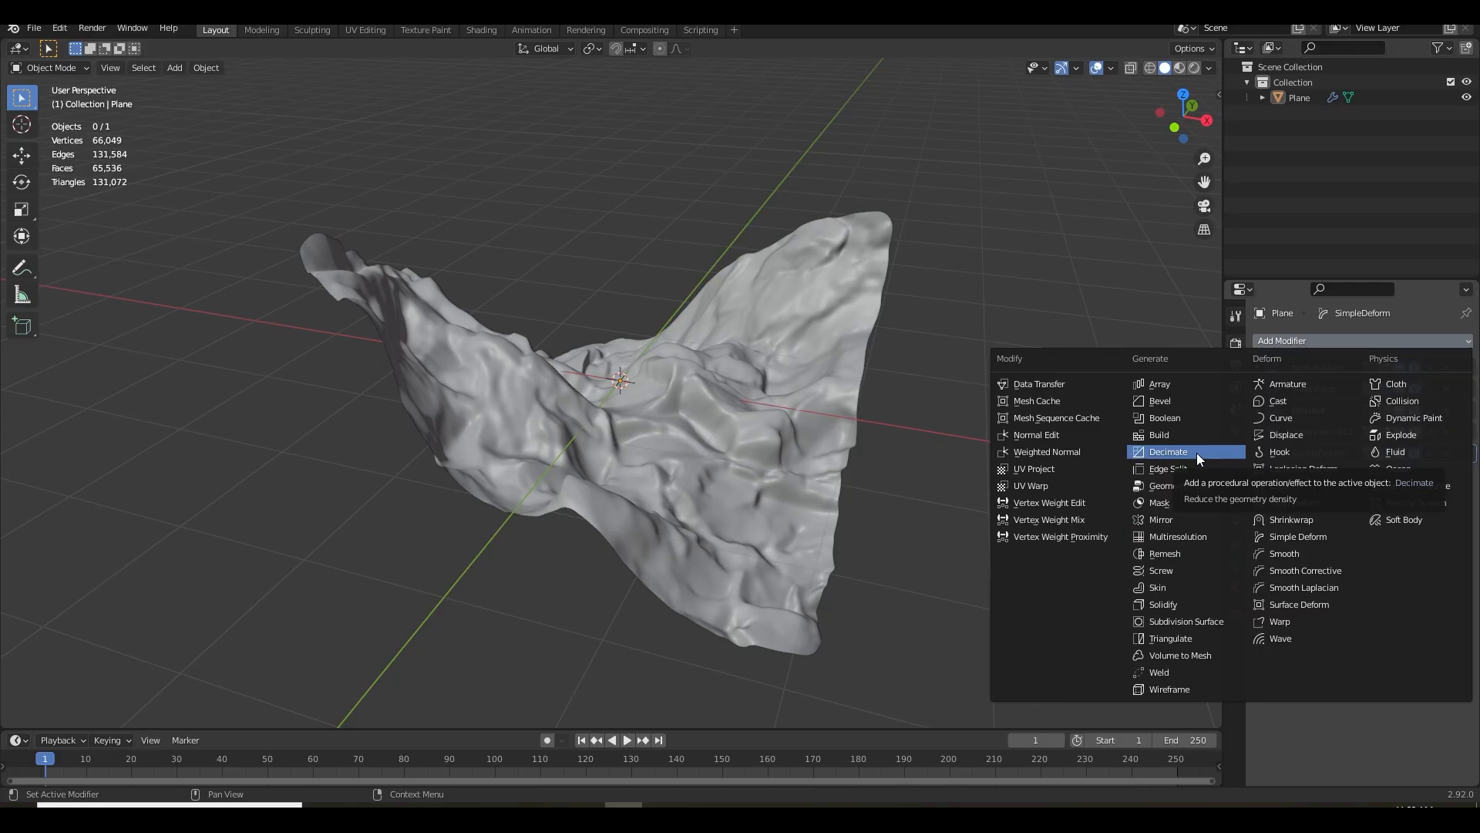
left_click(1197, 452)
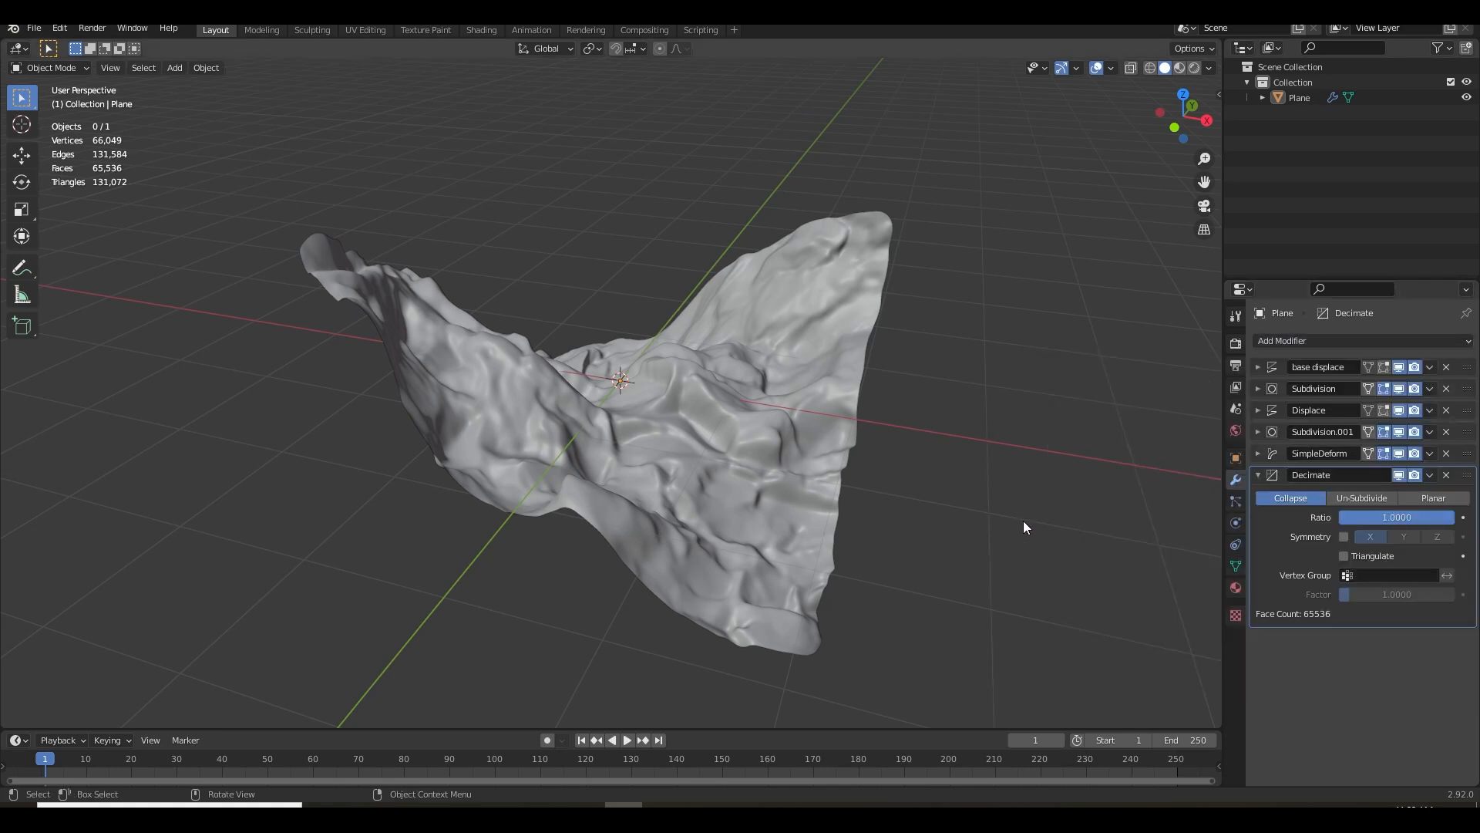
scroll(831, 517, "up", 5)
scroll(838, 437, "down", 3)
left_click_drag(475, 315, 516, 399)
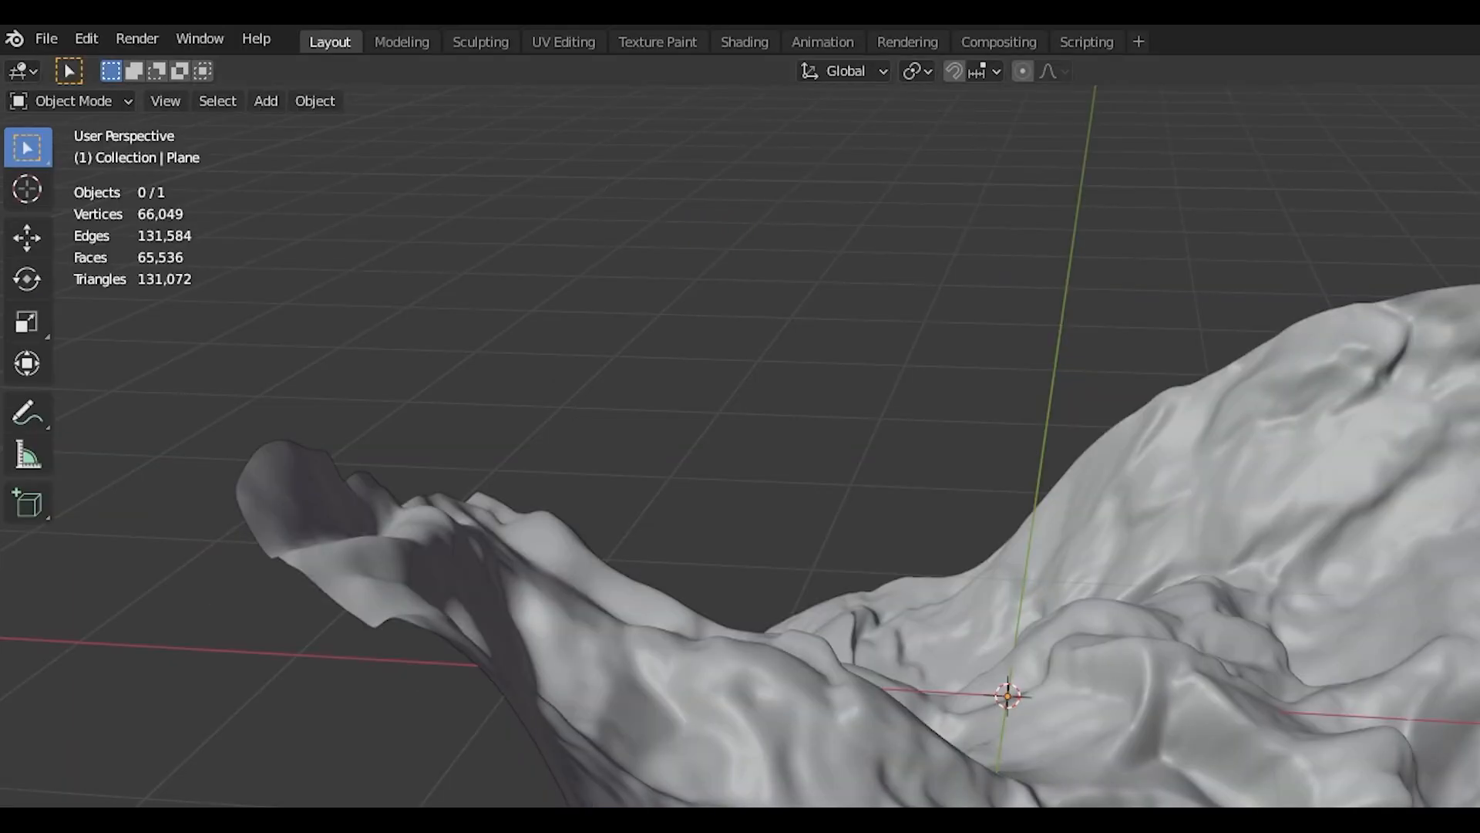
Set the Decimate modifier's ratio to 0.6 and collapse its settings
left_click(1406, 515)
type(".6")
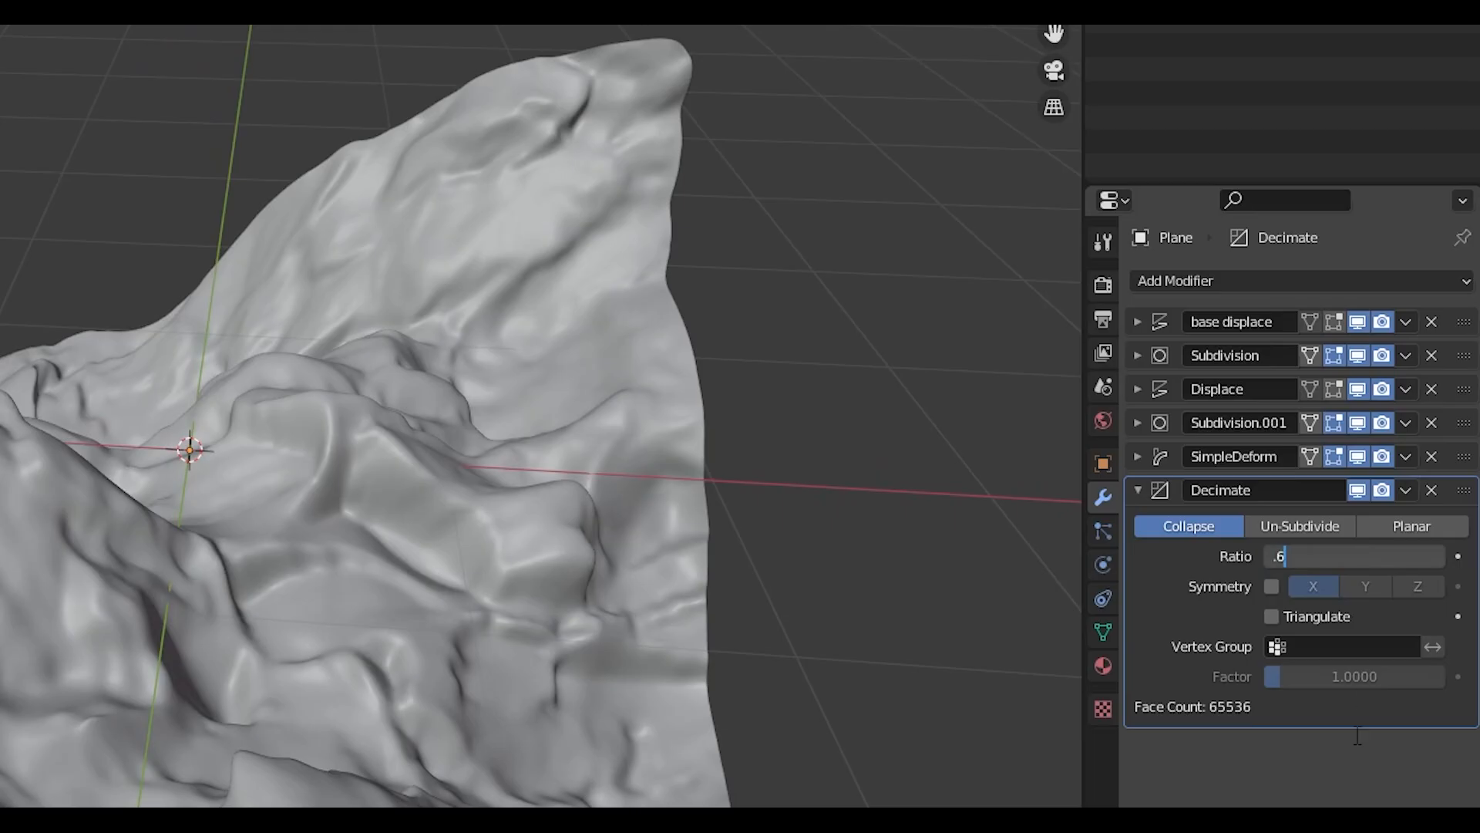
key("Return")
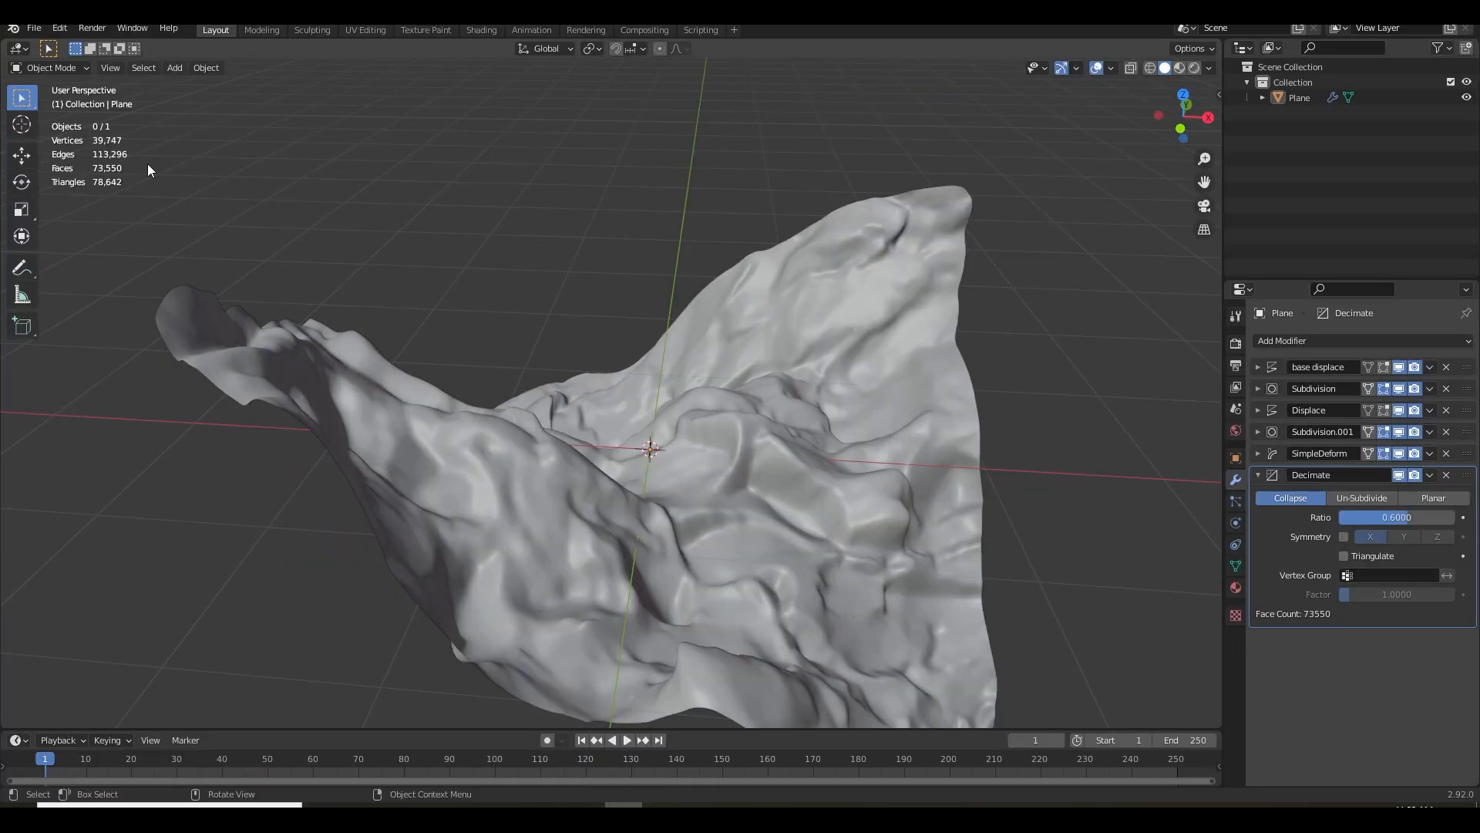
left_click_drag(521, 356, 360, 345)
left_click_drag(574, 431, 856, 486)
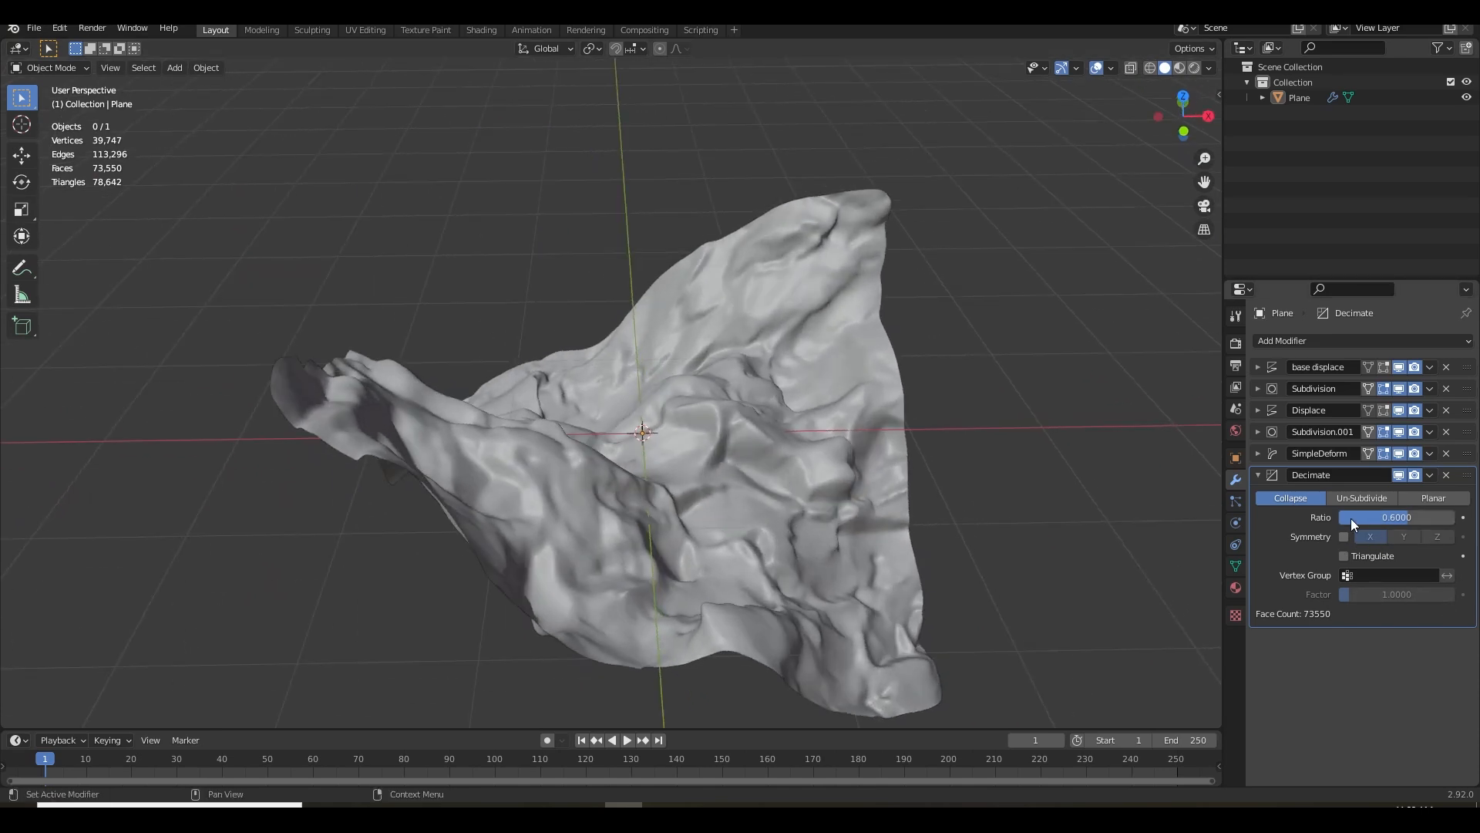
left_click(1259, 474)
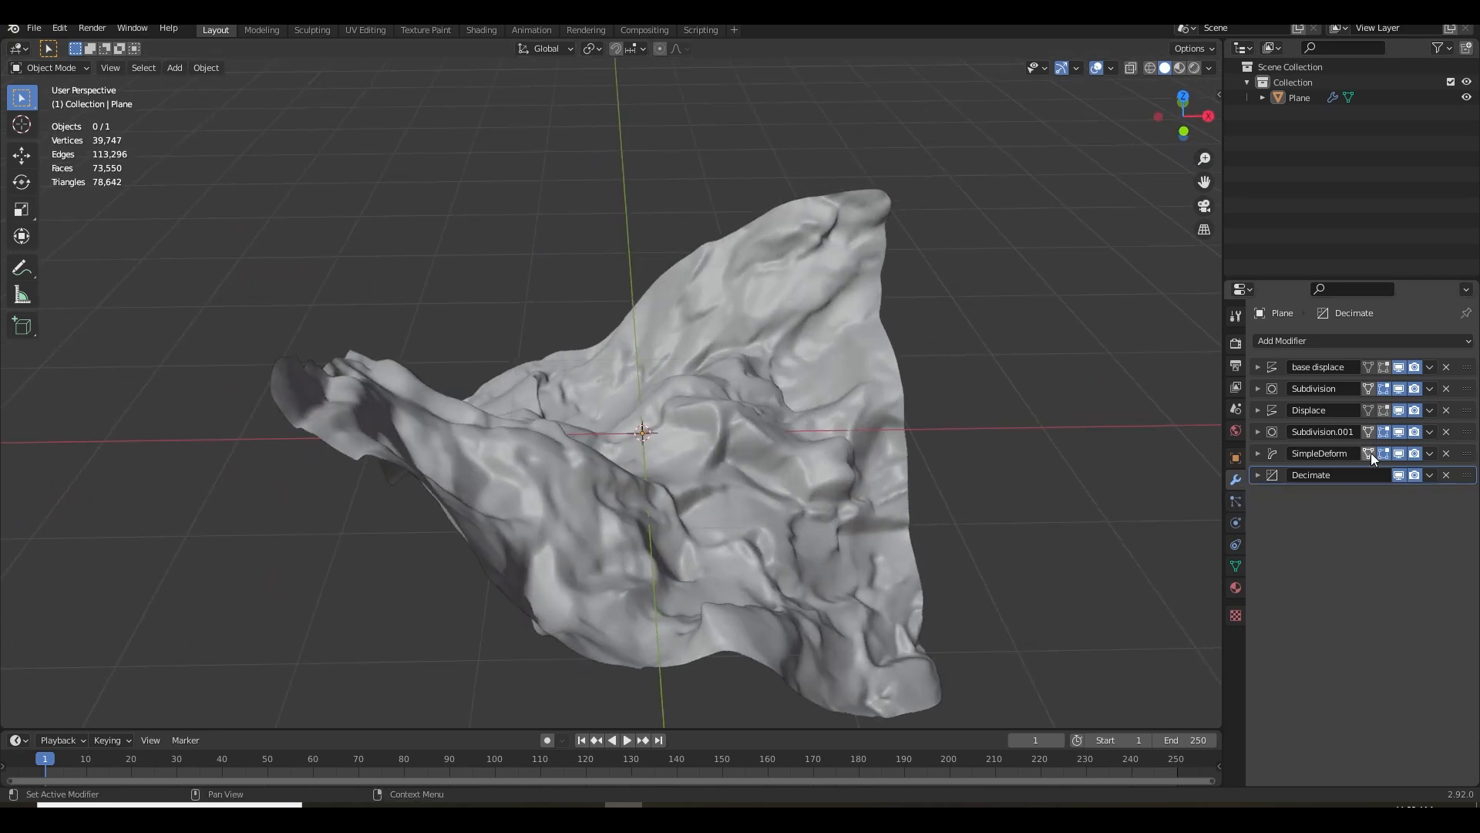
mouse_move(821, 506)
left_mouse_down()
mouse_move(840, 484)
mouse_move(832, 507)
left_mouse_up()
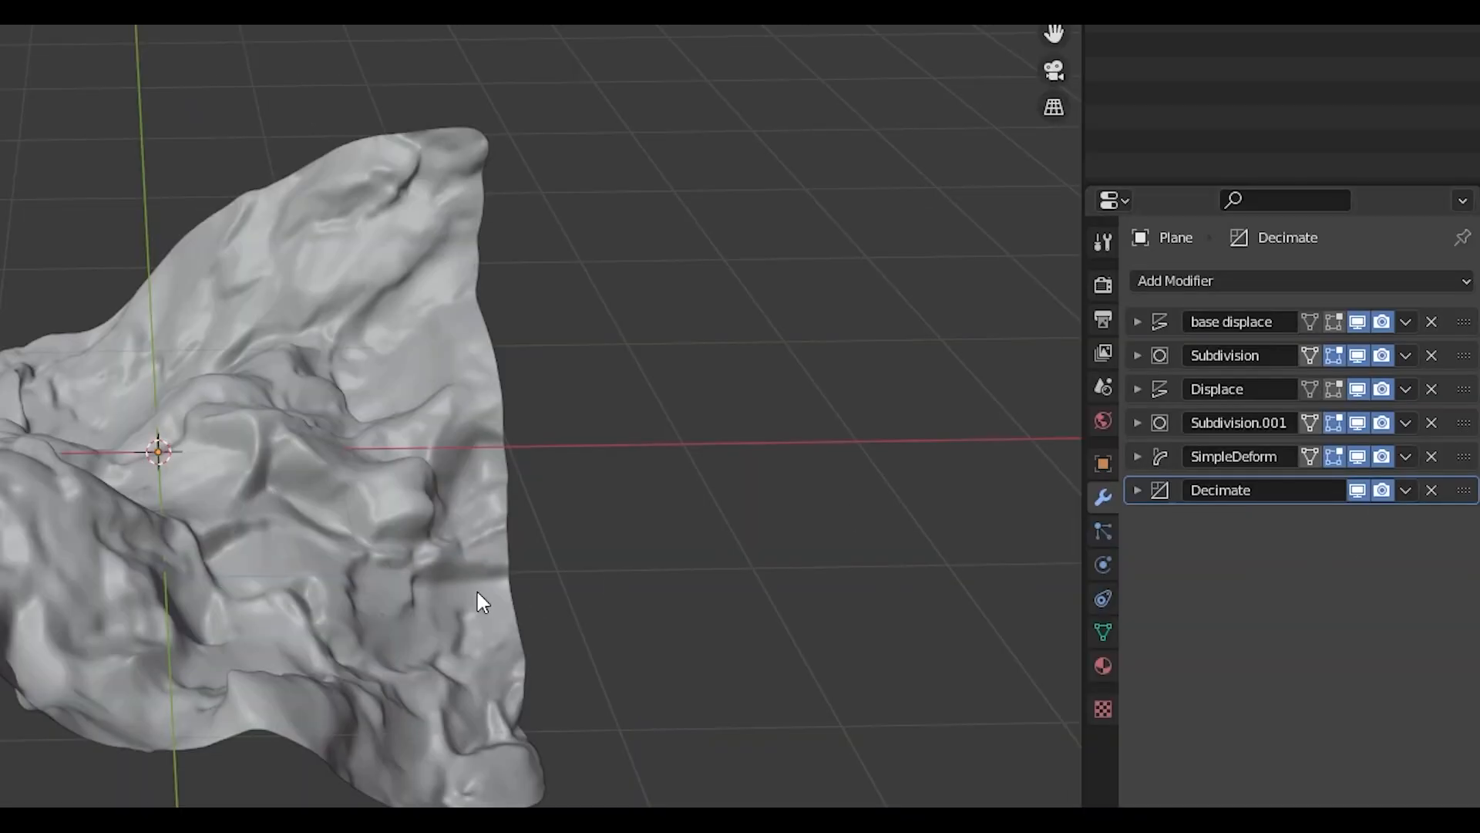
left_click_drag(838, 539, 739, 465)
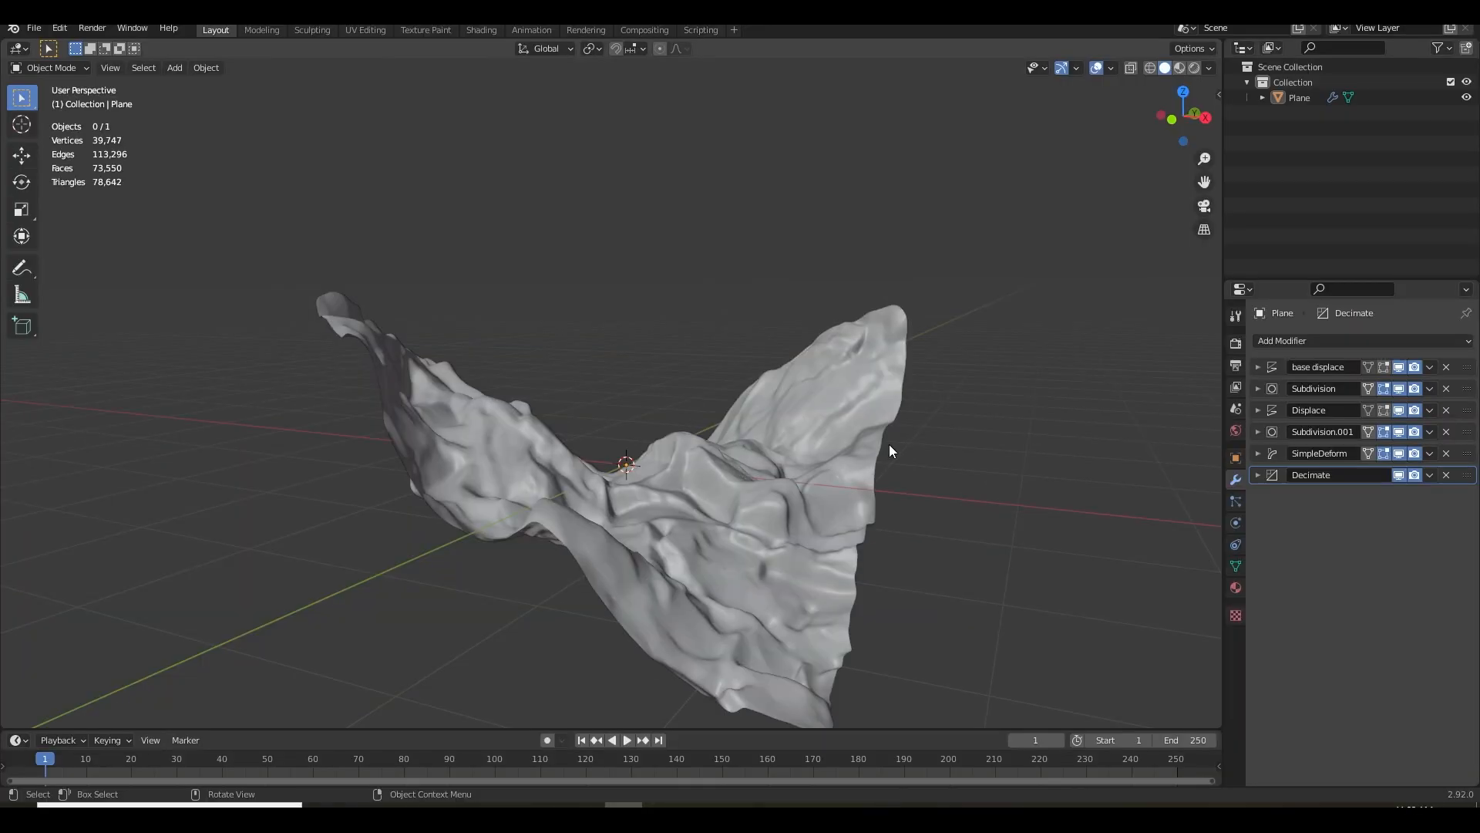
Apply all modifiers on the plane in stack order, from base displace through Decimate, and deselect the plane
left_click(1430, 367)
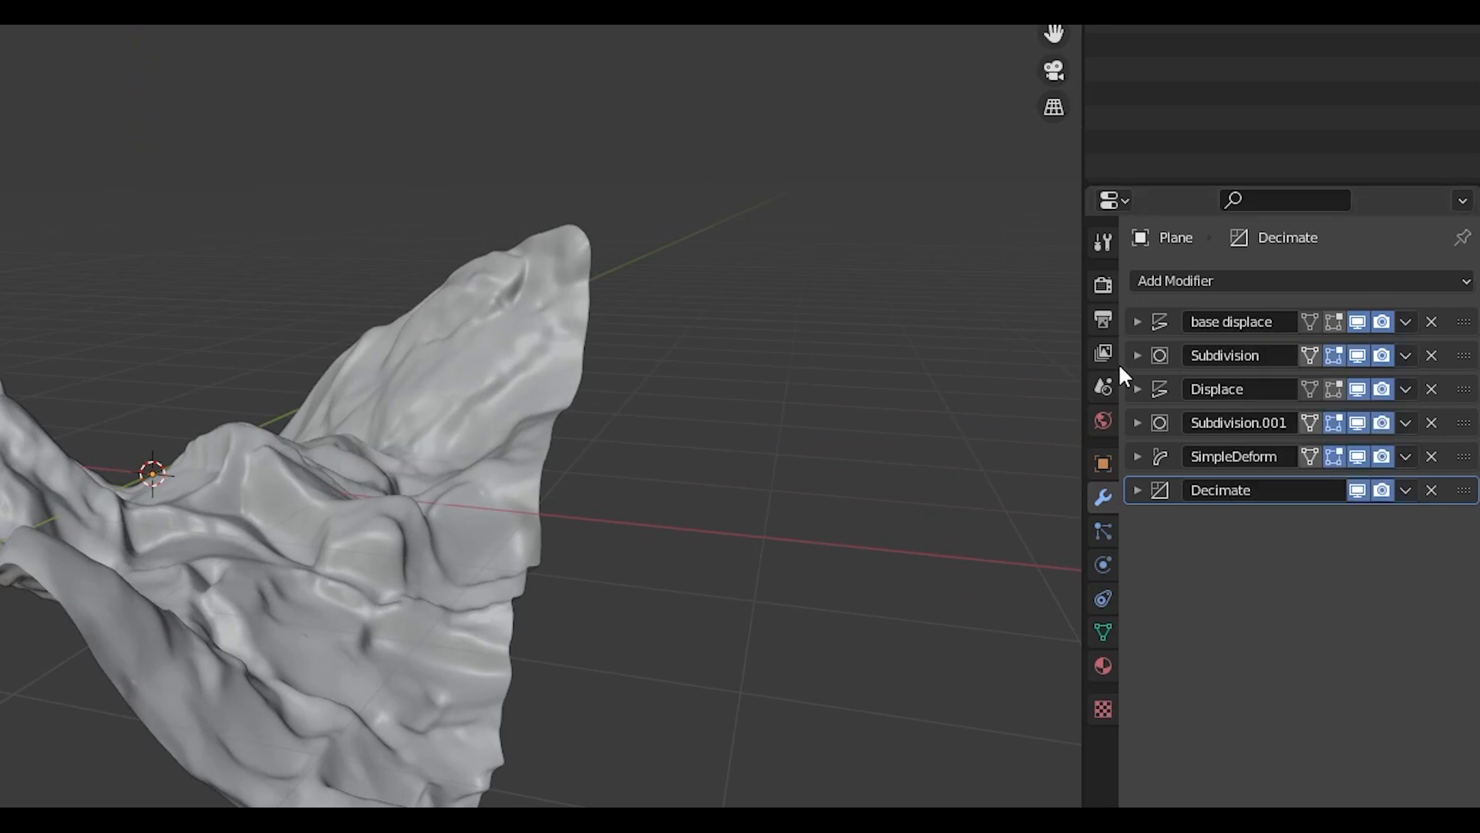
left_click(1430, 367)
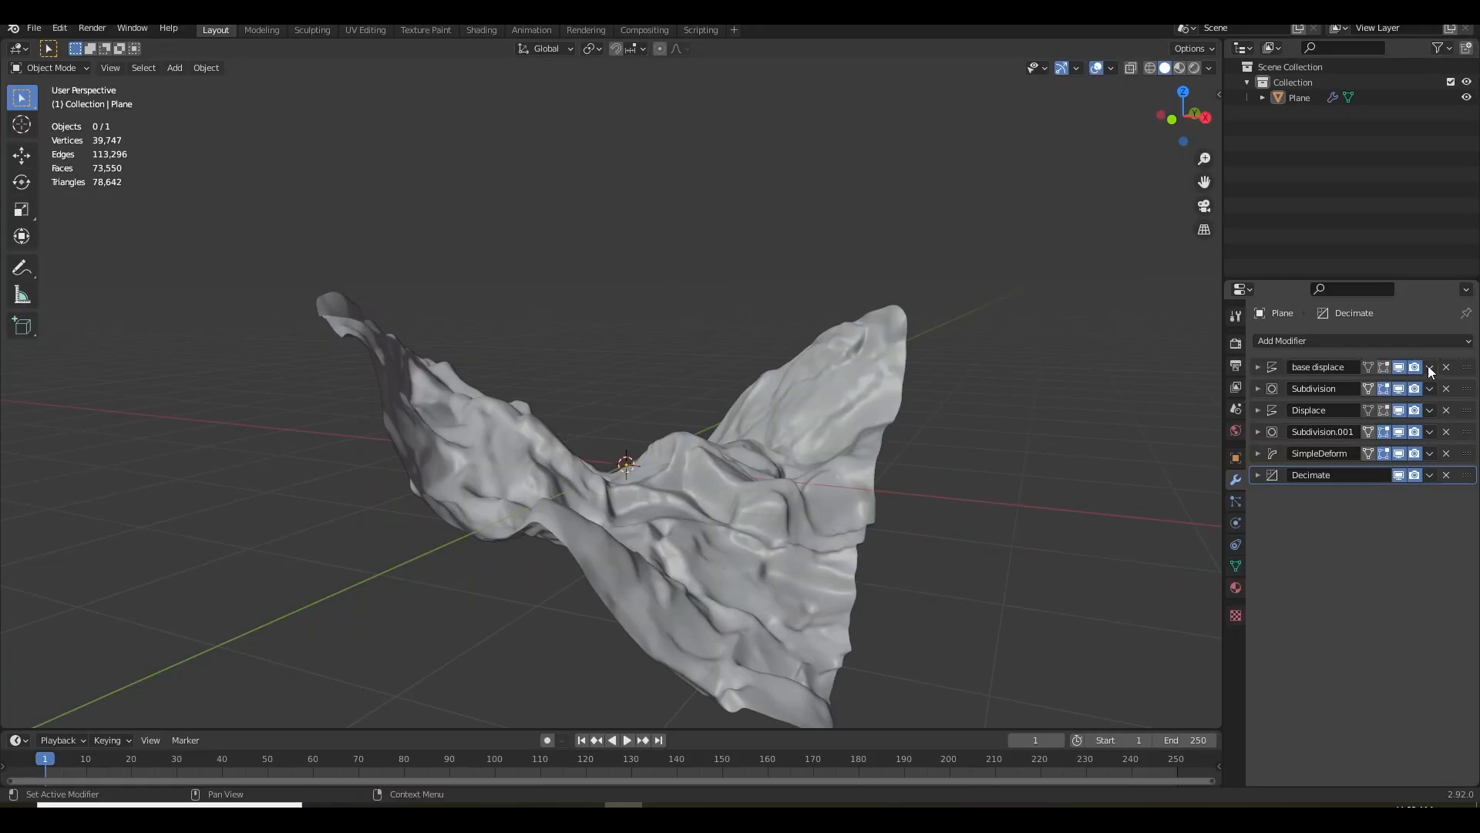
left_click(1430, 368)
left_click(1400, 387)
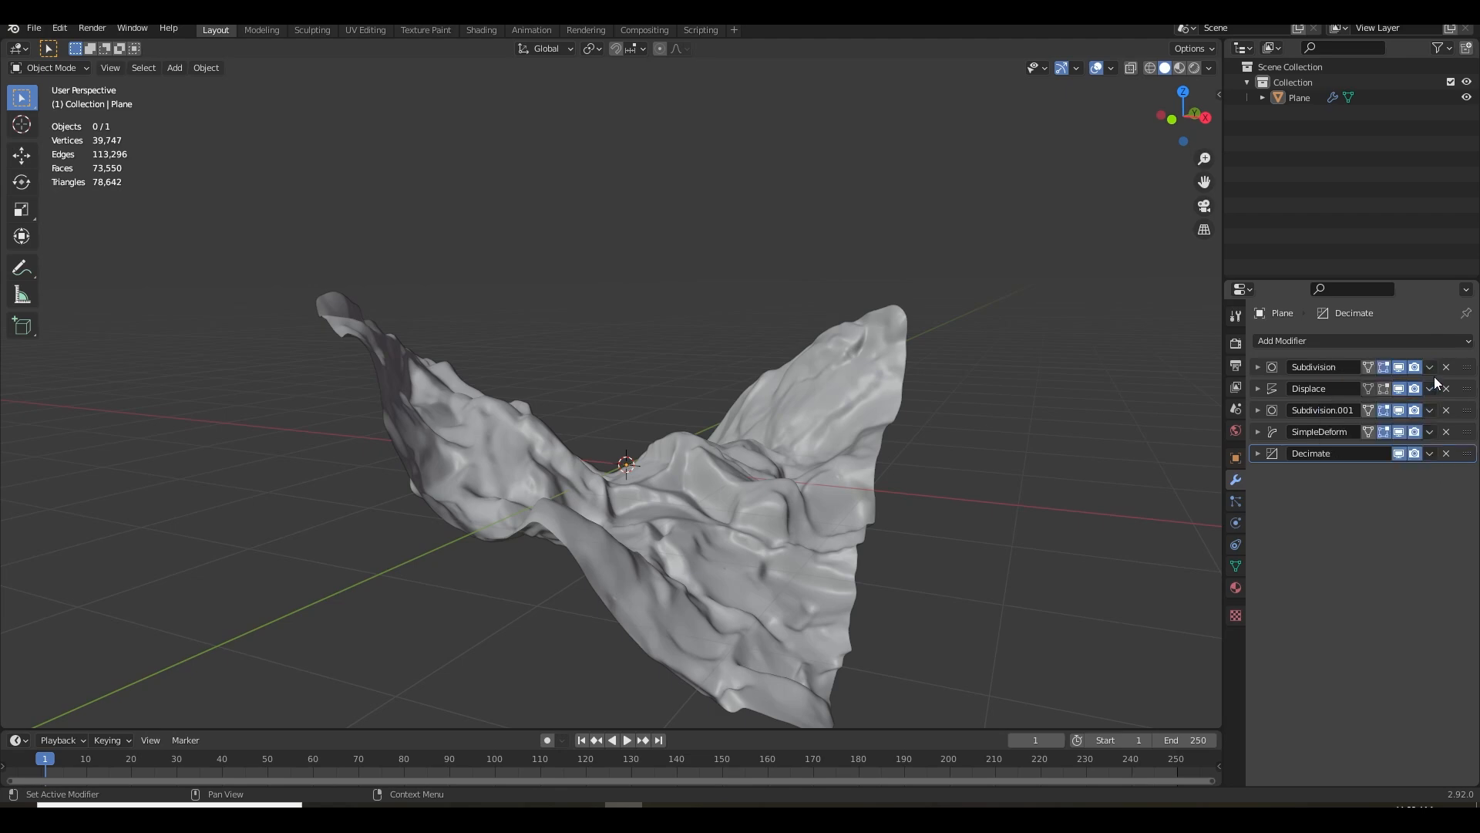
left_click(1430, 368)
left_click(1400, 384)
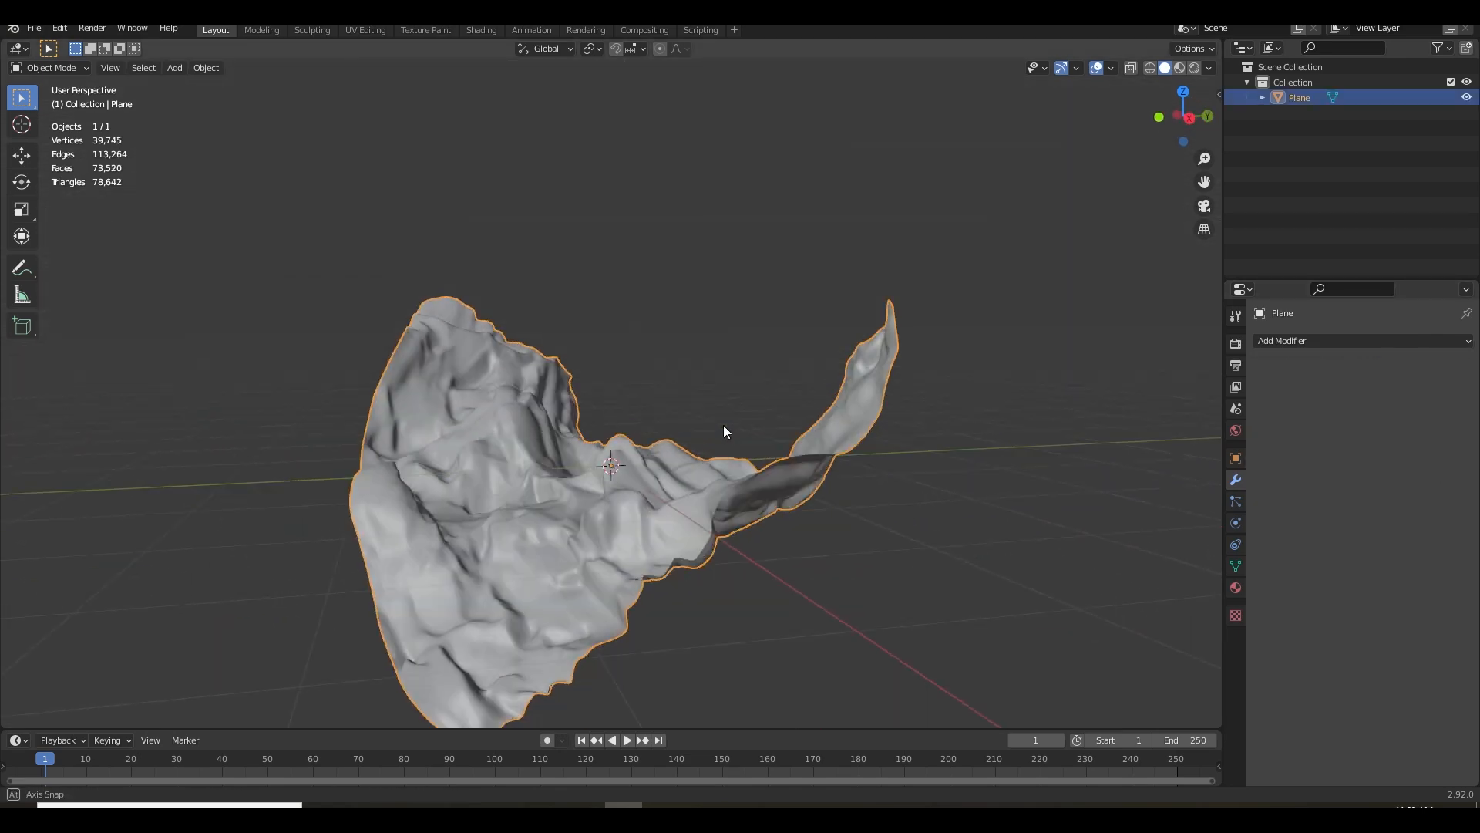
scroll(780, 368, "up", 2)
left_click_drag(780, 369, 1015, 506)
scroll(710, 526, "down", 4)
left_click(1015, 507)
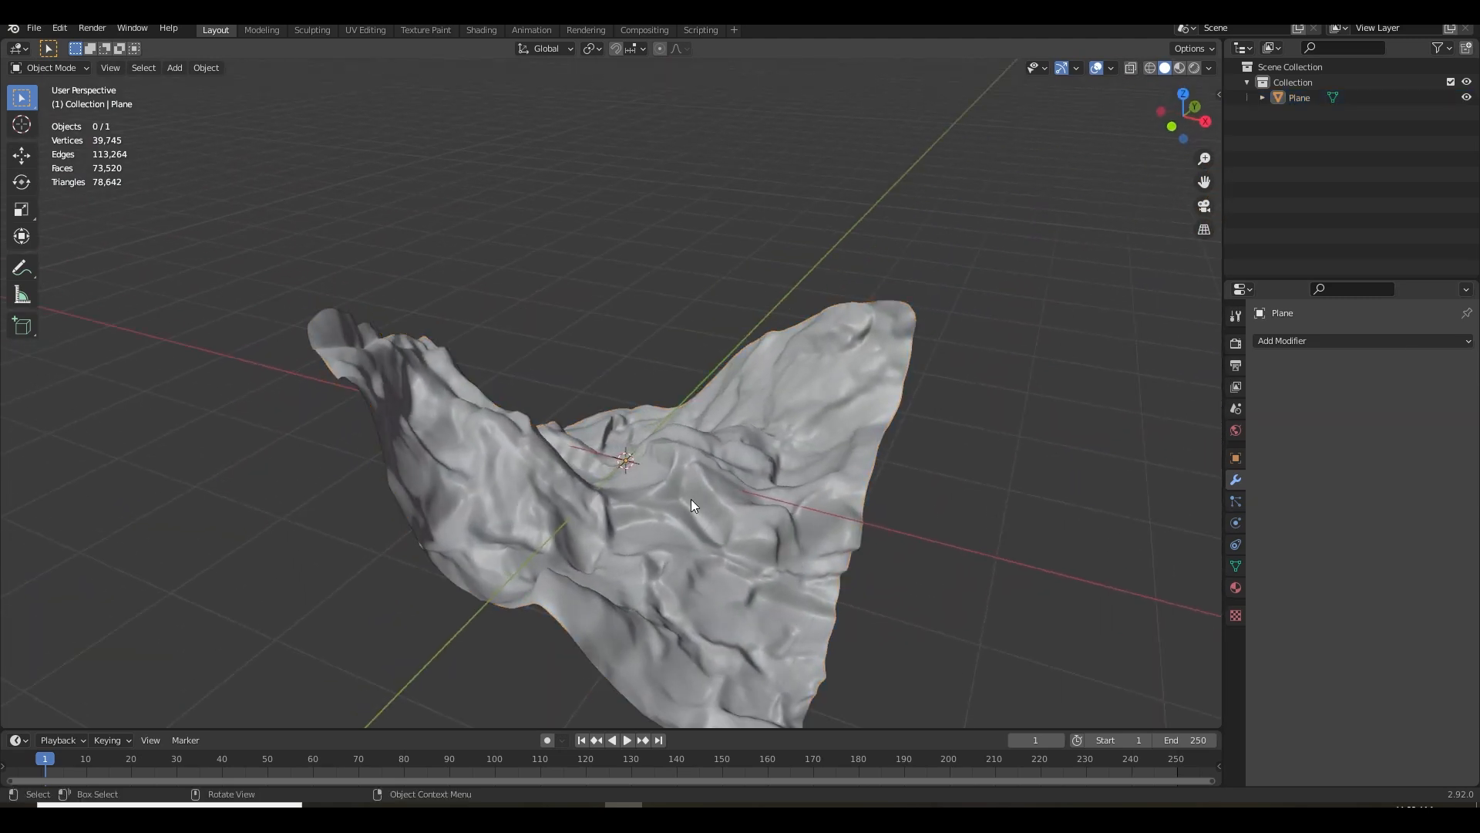
Select the plane and export it as a Wavefront OBJ file into the D:\blender\ folder
left_click(502, 486)
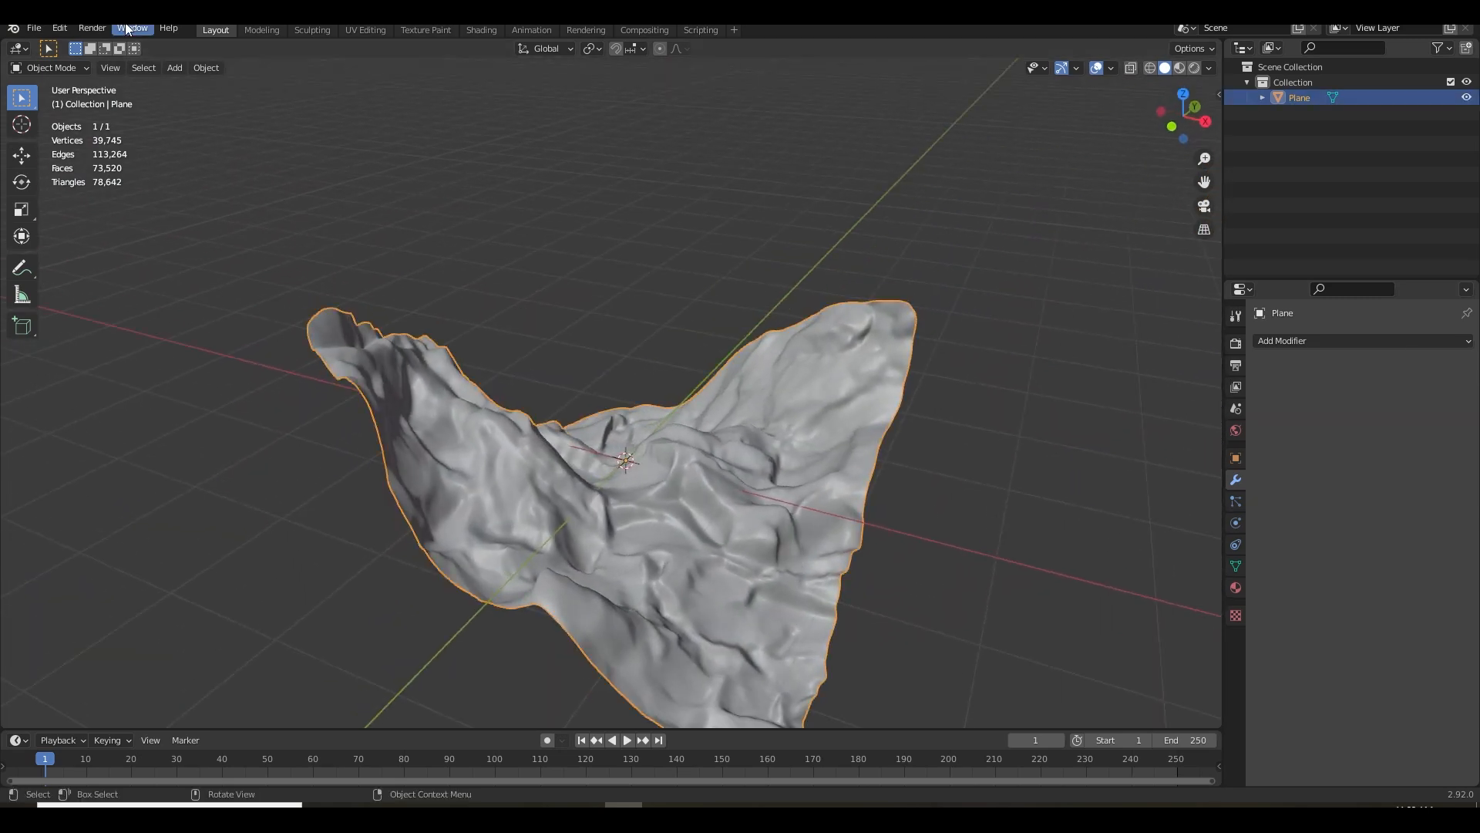
left_click(35, 29)
mouse_move(68, 256)
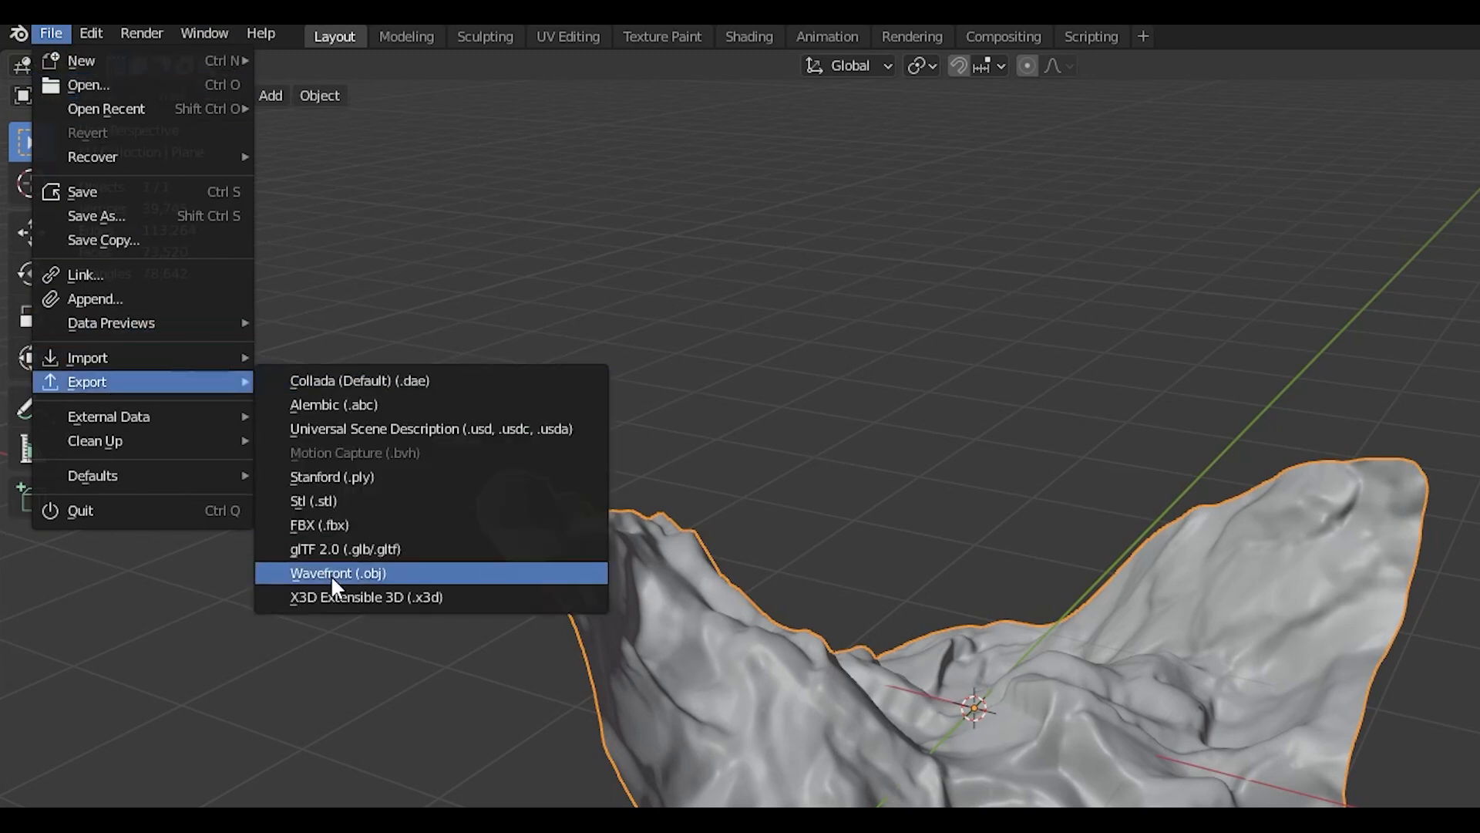
left_click(333, 573)
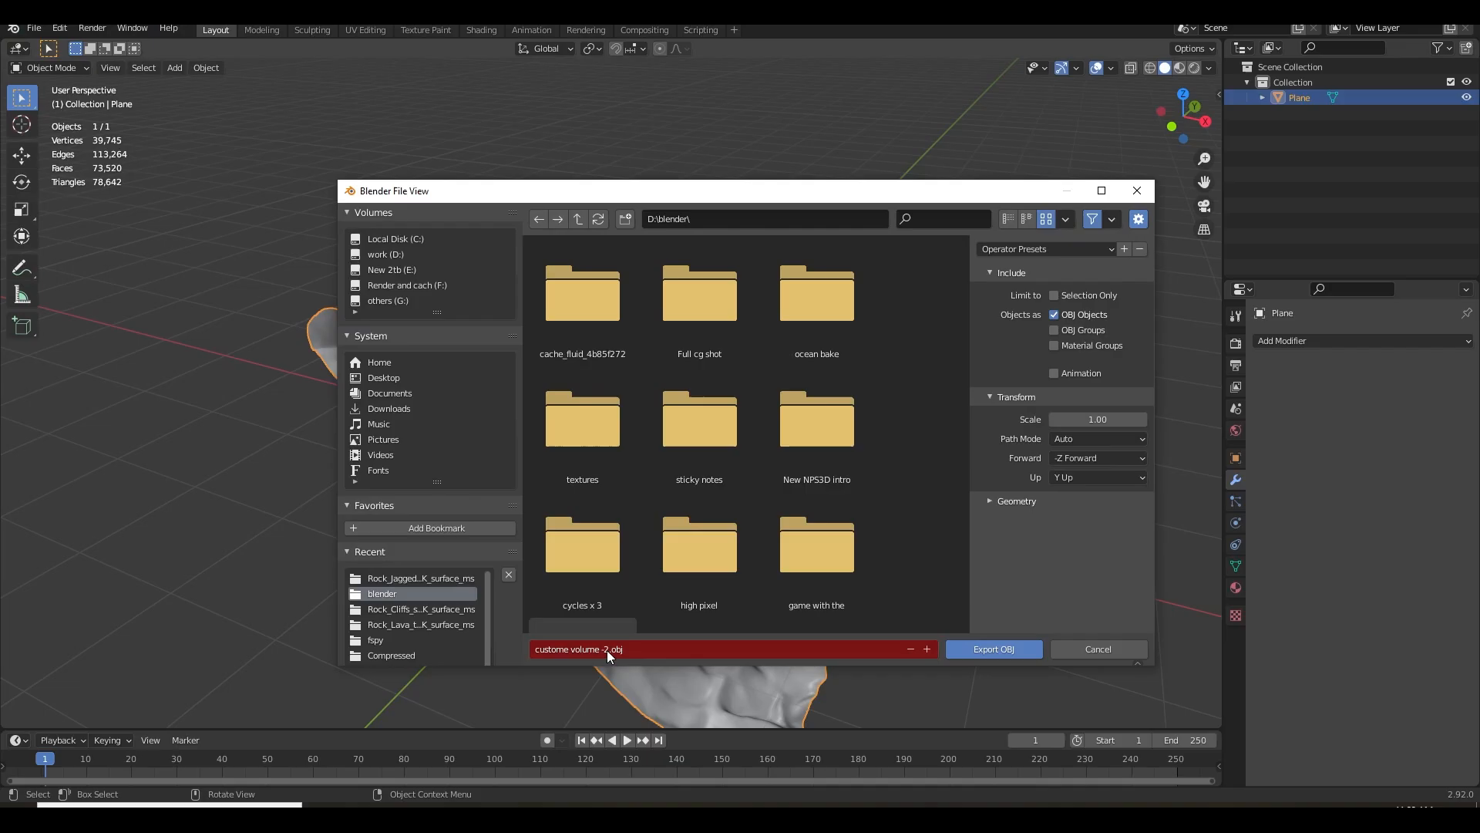
left_click(608, 650)
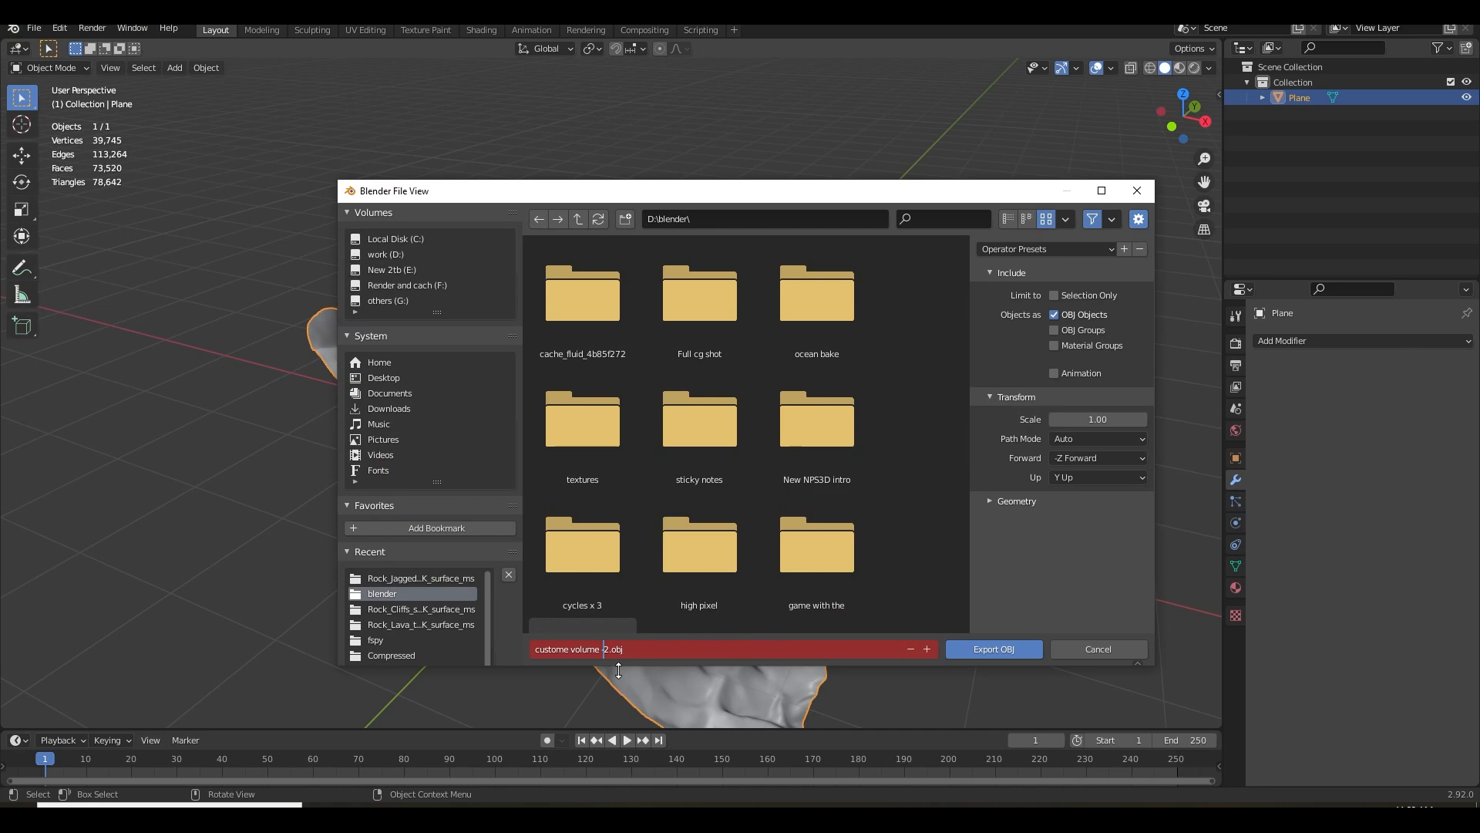
left_click(984, 646)
left_click(984, 646)
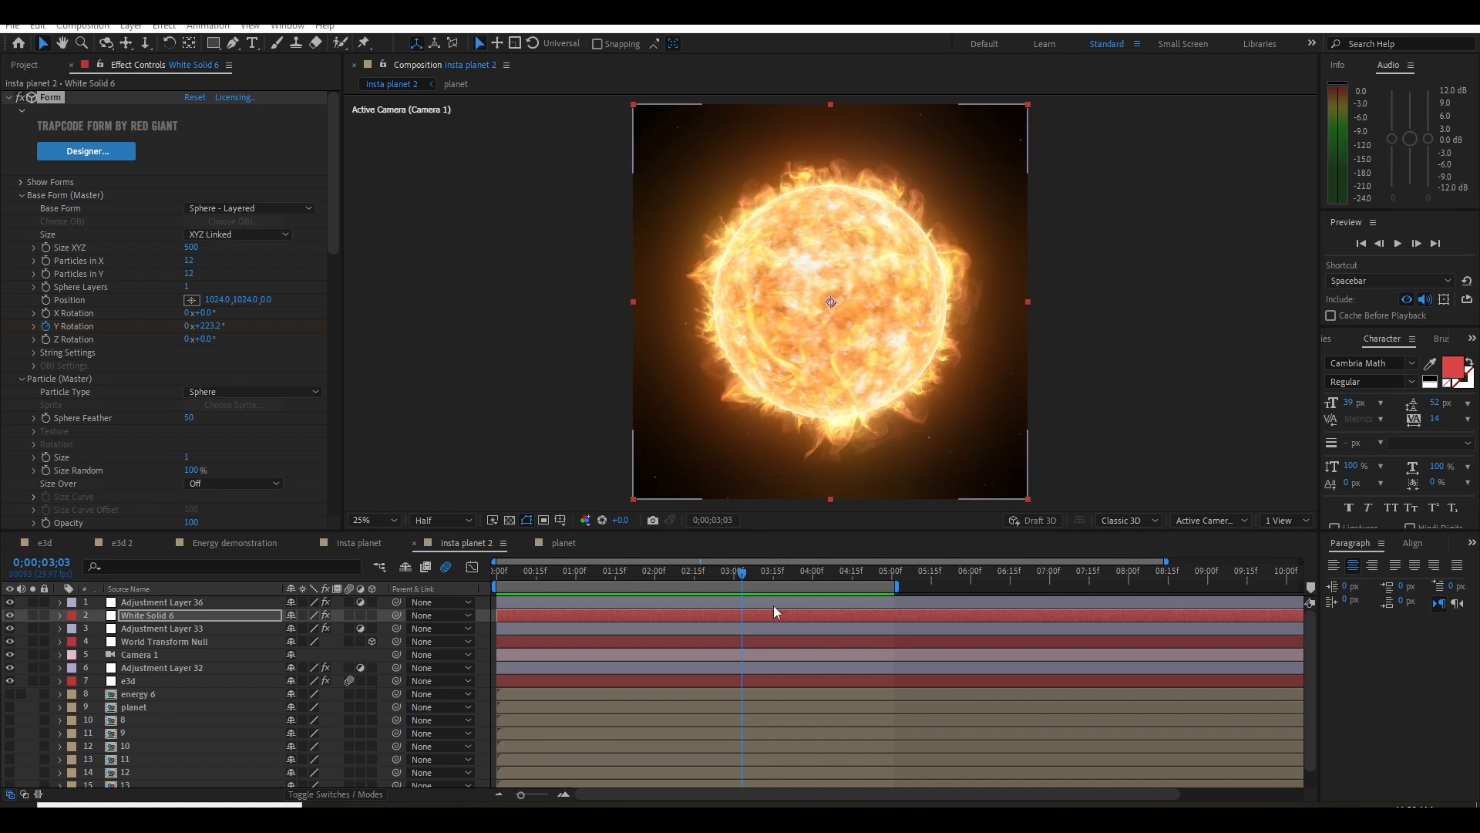
Switch to After Effects and create a new composition 2048 px wide and 2048 px high
left_click(10, 99)
left_click(25, 65)
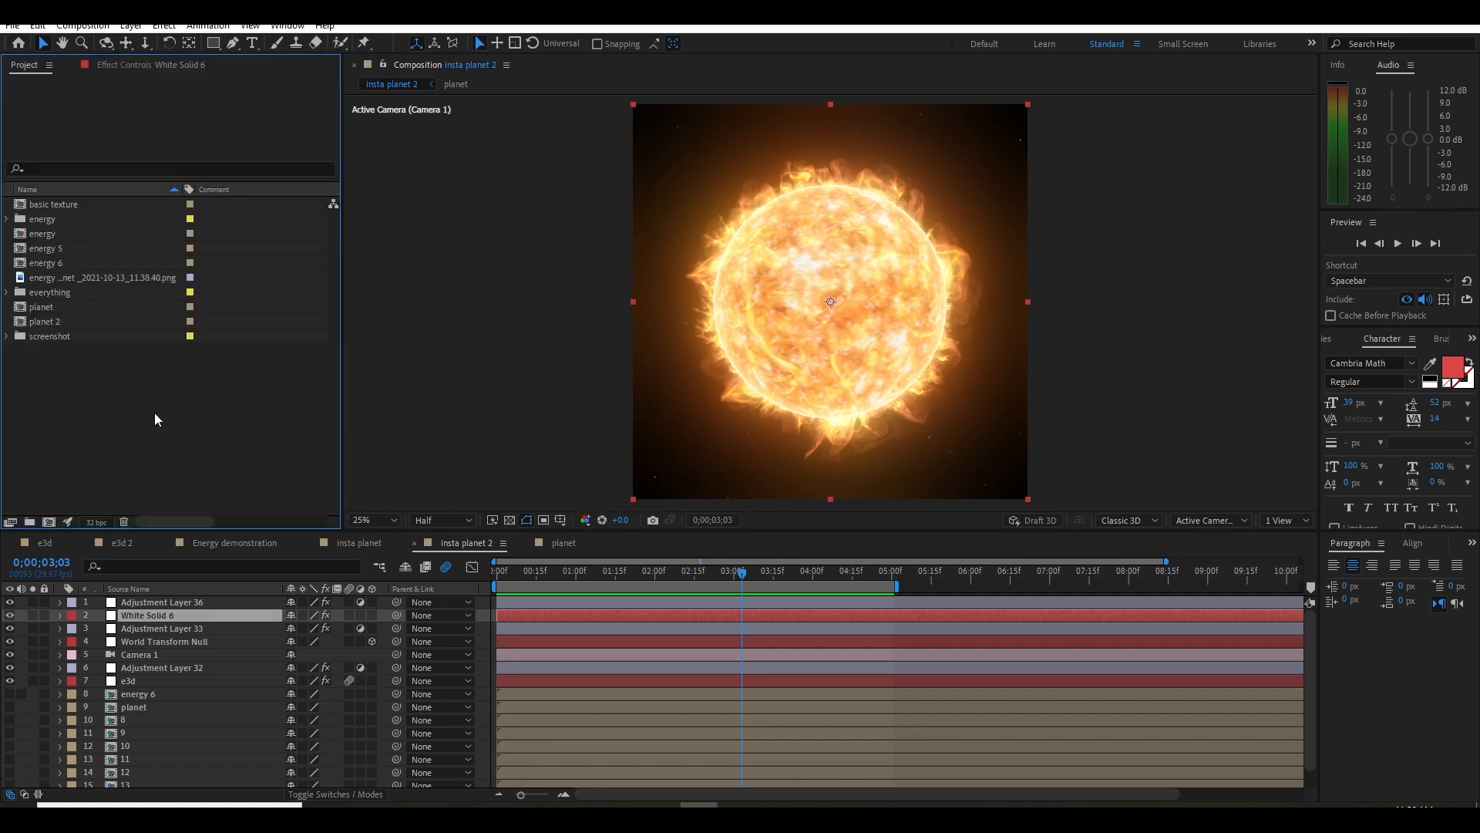
left_click(49, 522)
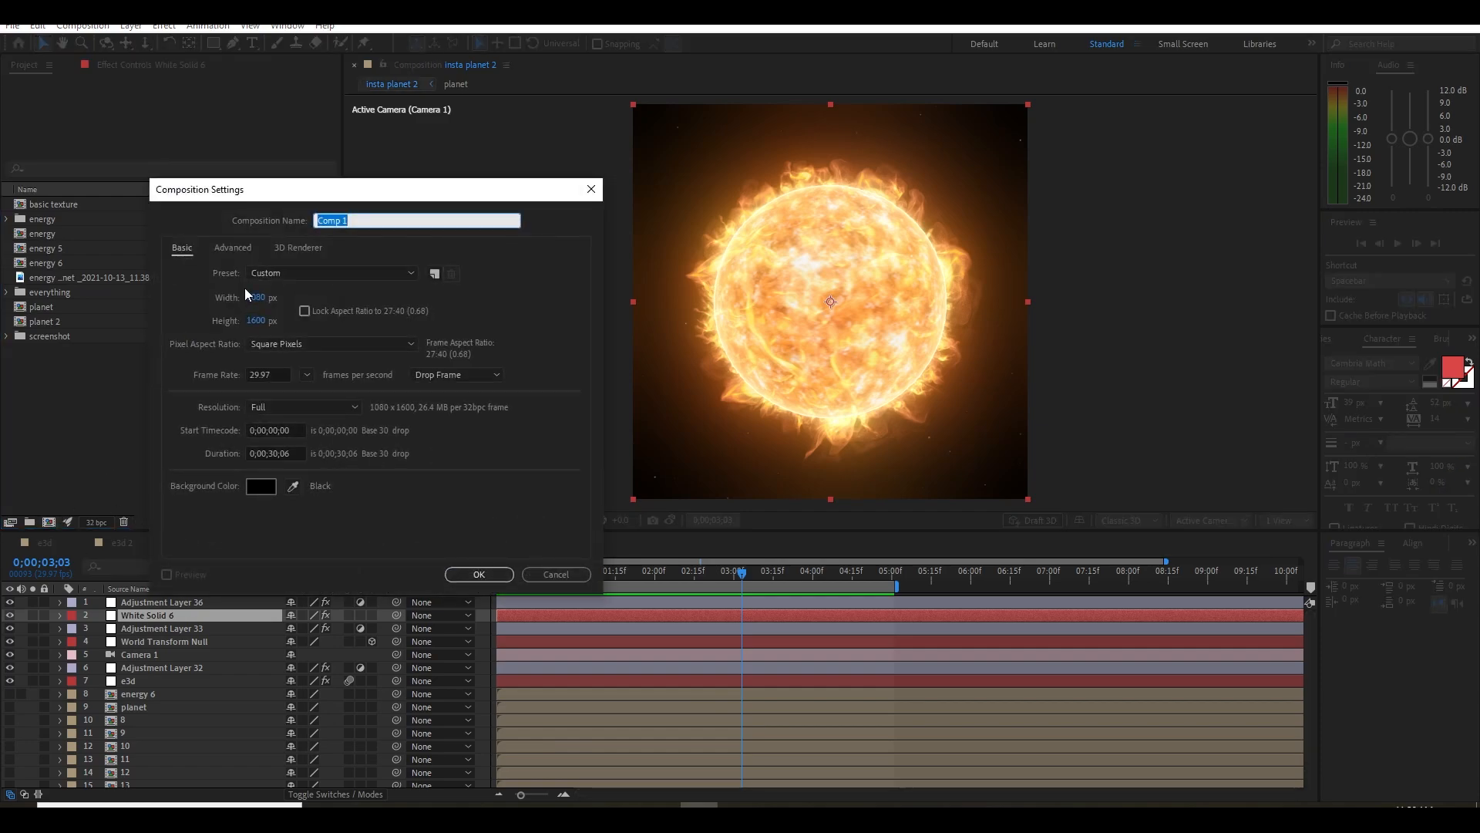
left_click(272, 293)
type("2048")
key("Tab")
type("20")
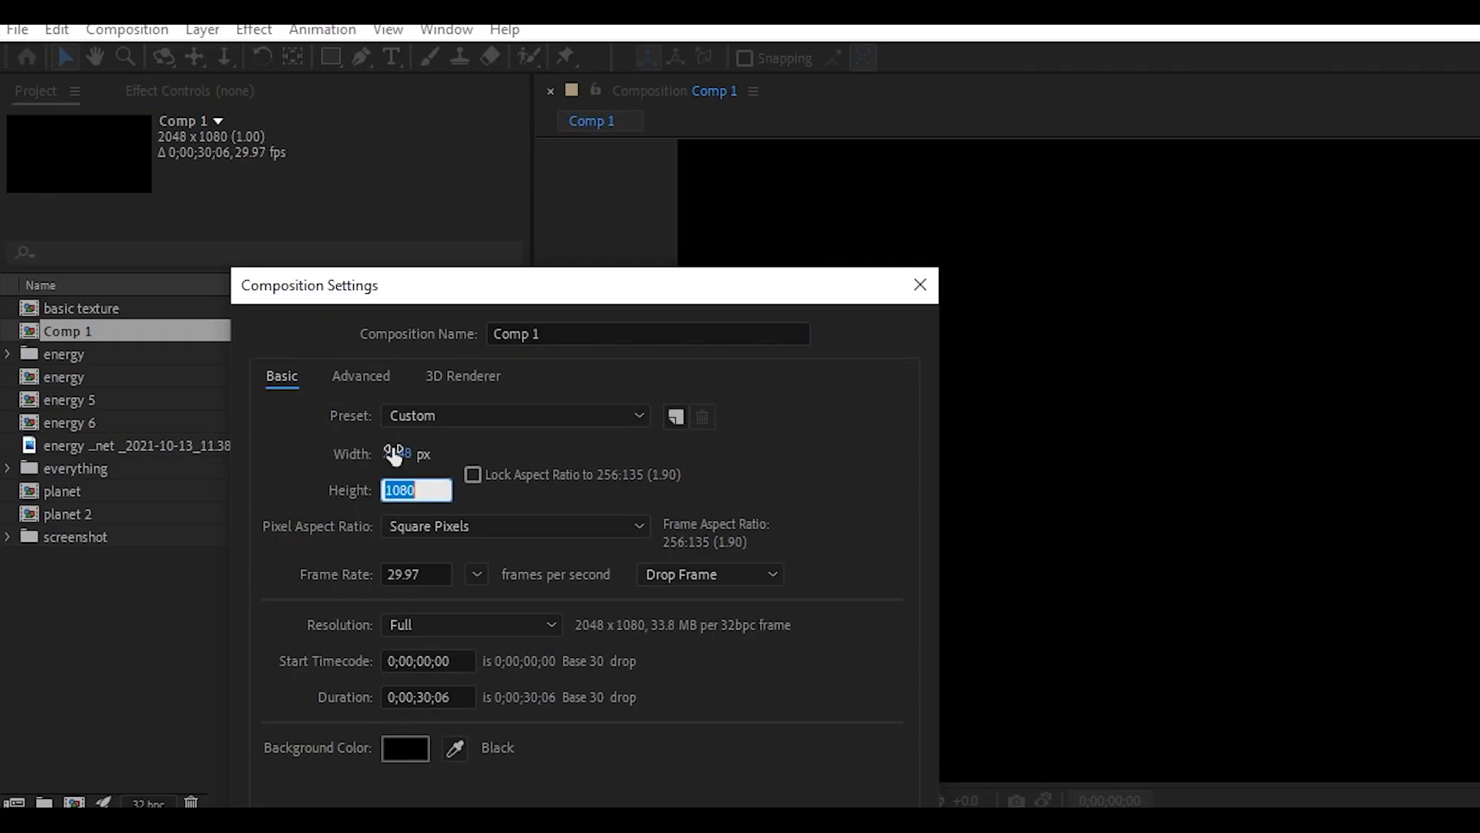
type("48")
key("Return")
Rename the new composition as Tutorial
key("Return")
type("Tutorial")
key("Return")
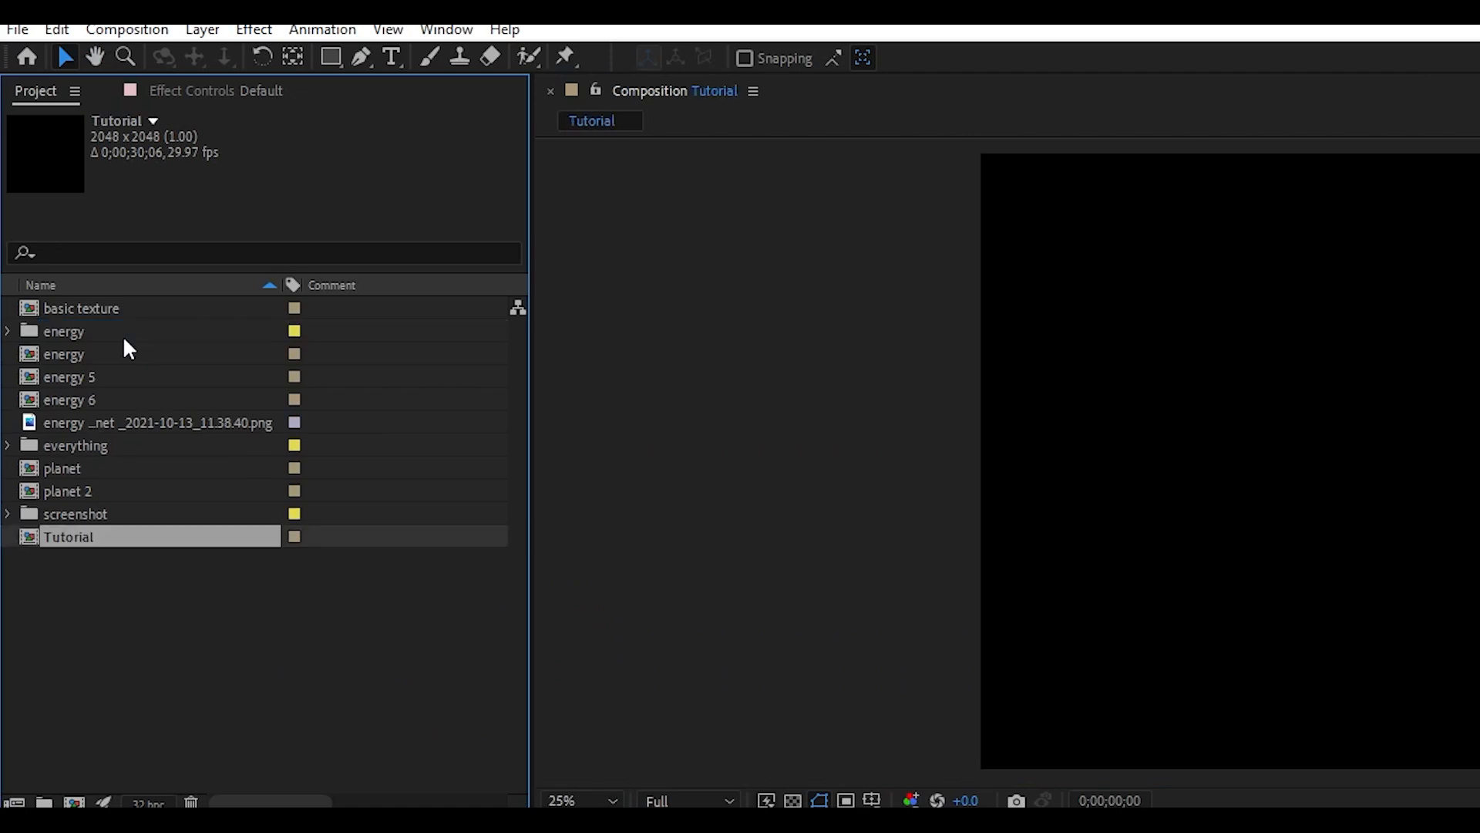
left_click(155, 613)
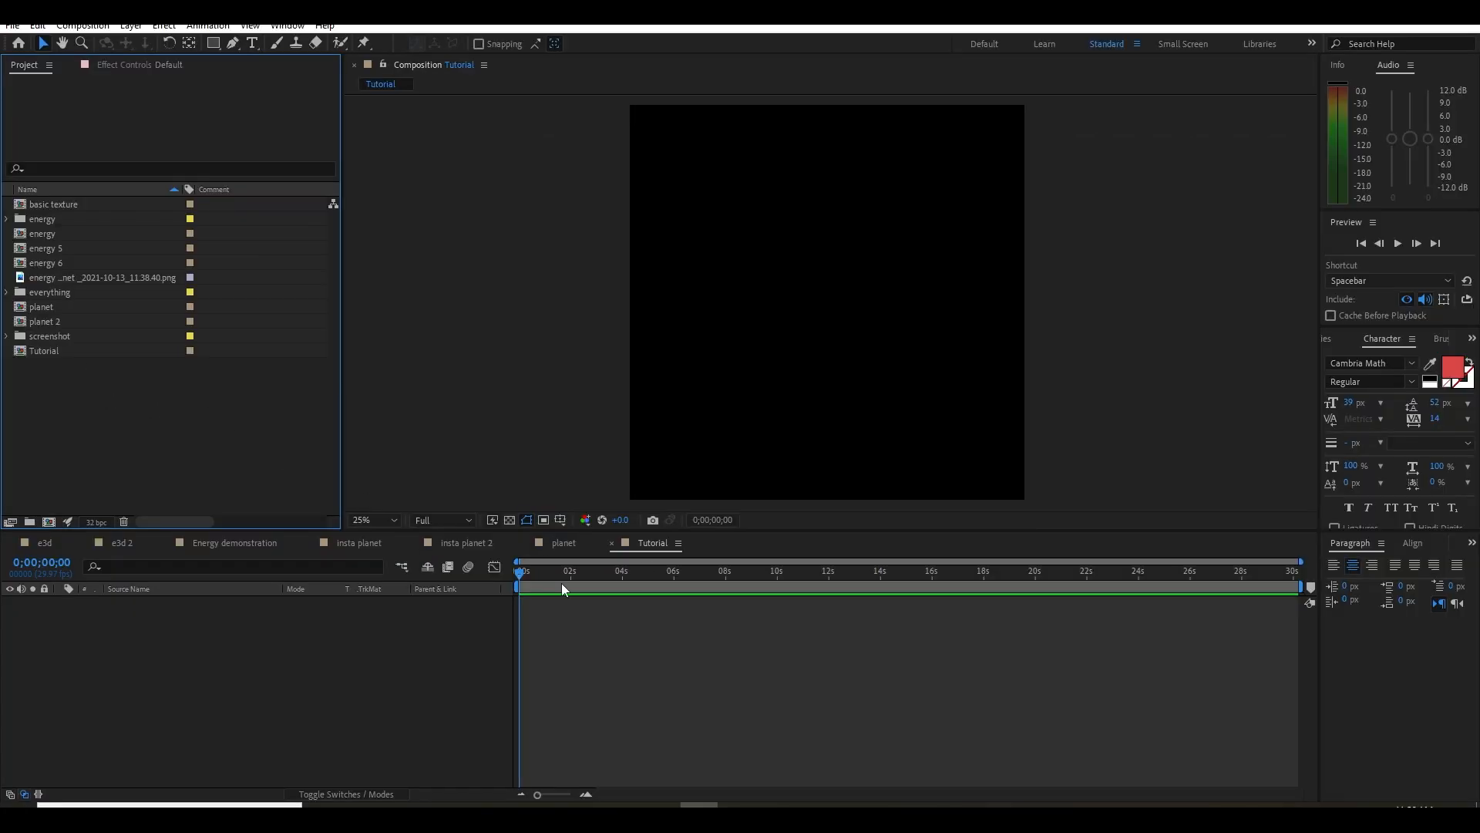
Add a white comp-size solid named e3d to the Tutorial composition
right_click(293, 664)
mouse_move(332, 474)
left_click(539, 513)
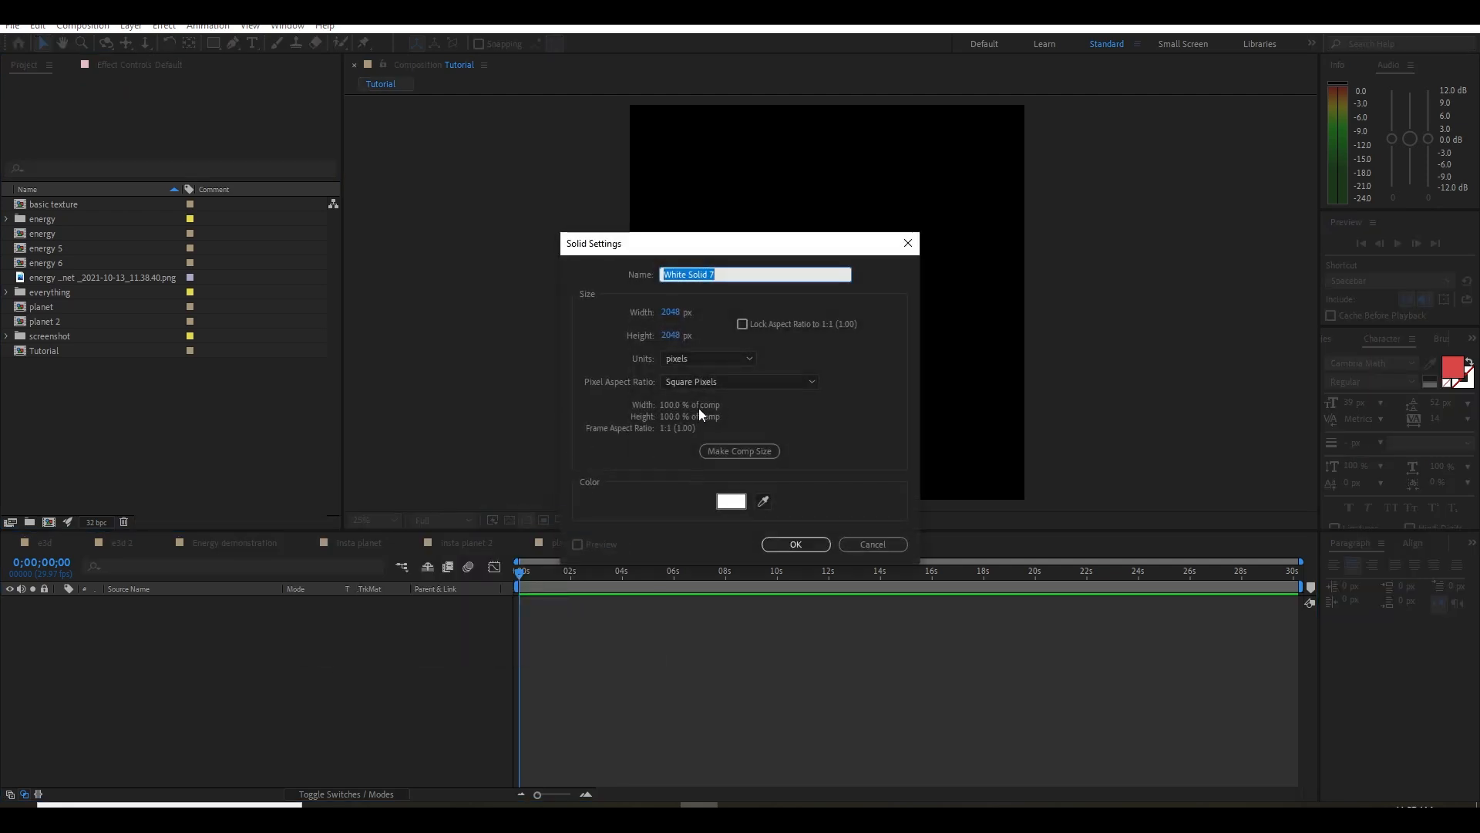
key("Return")
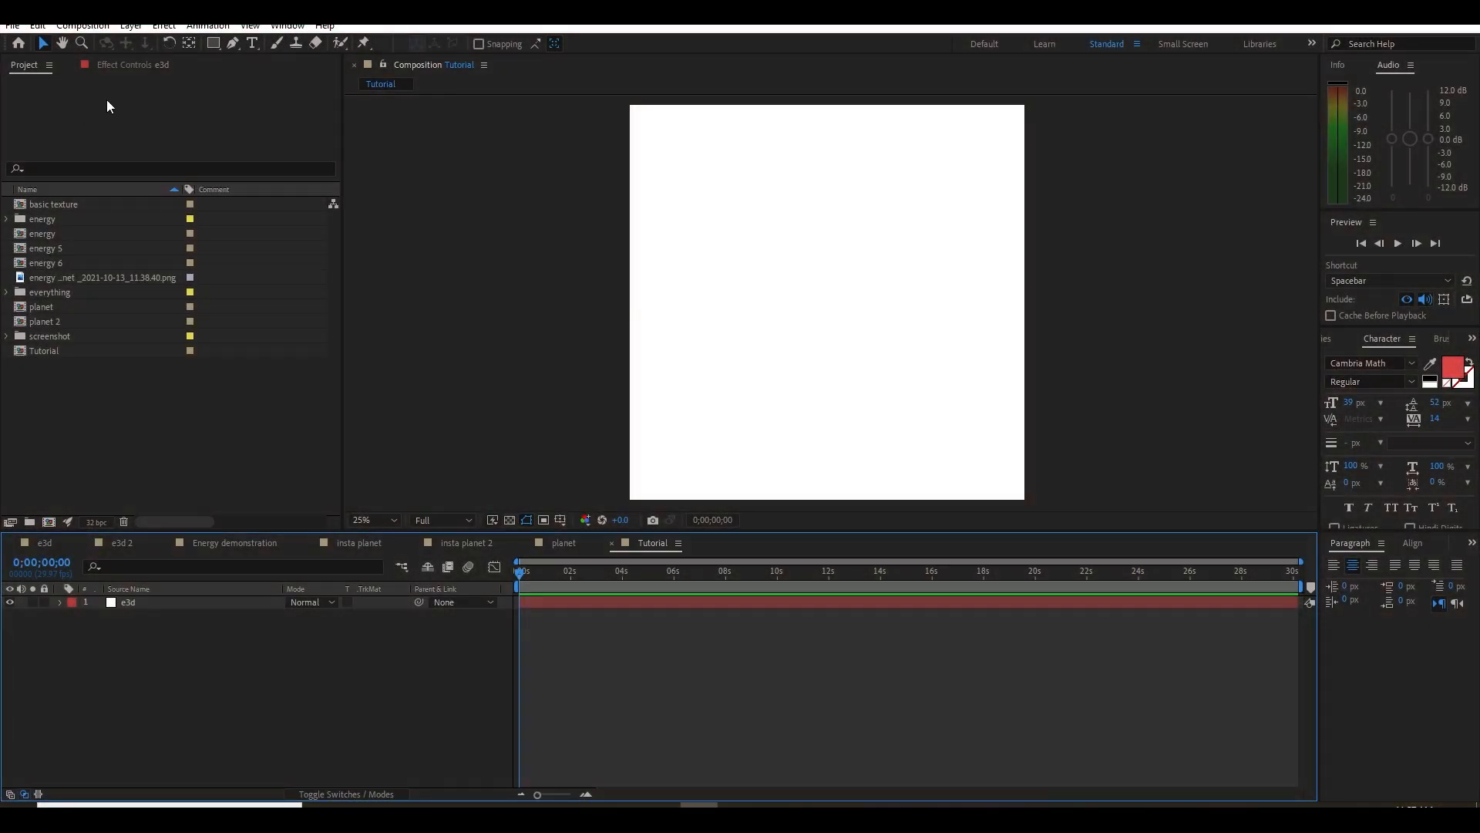
left_click(132, 65)
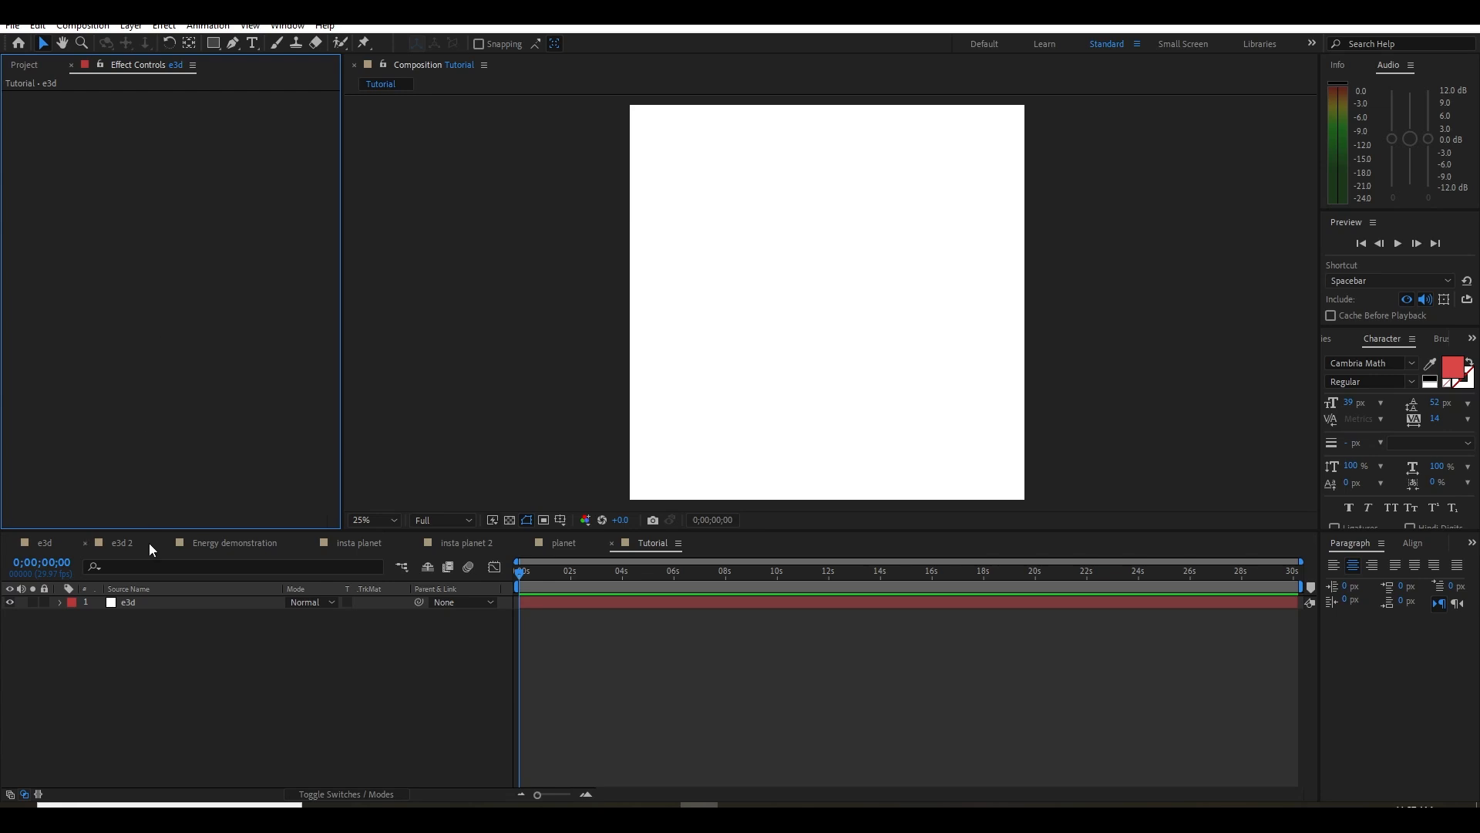
left_click(159, 606)
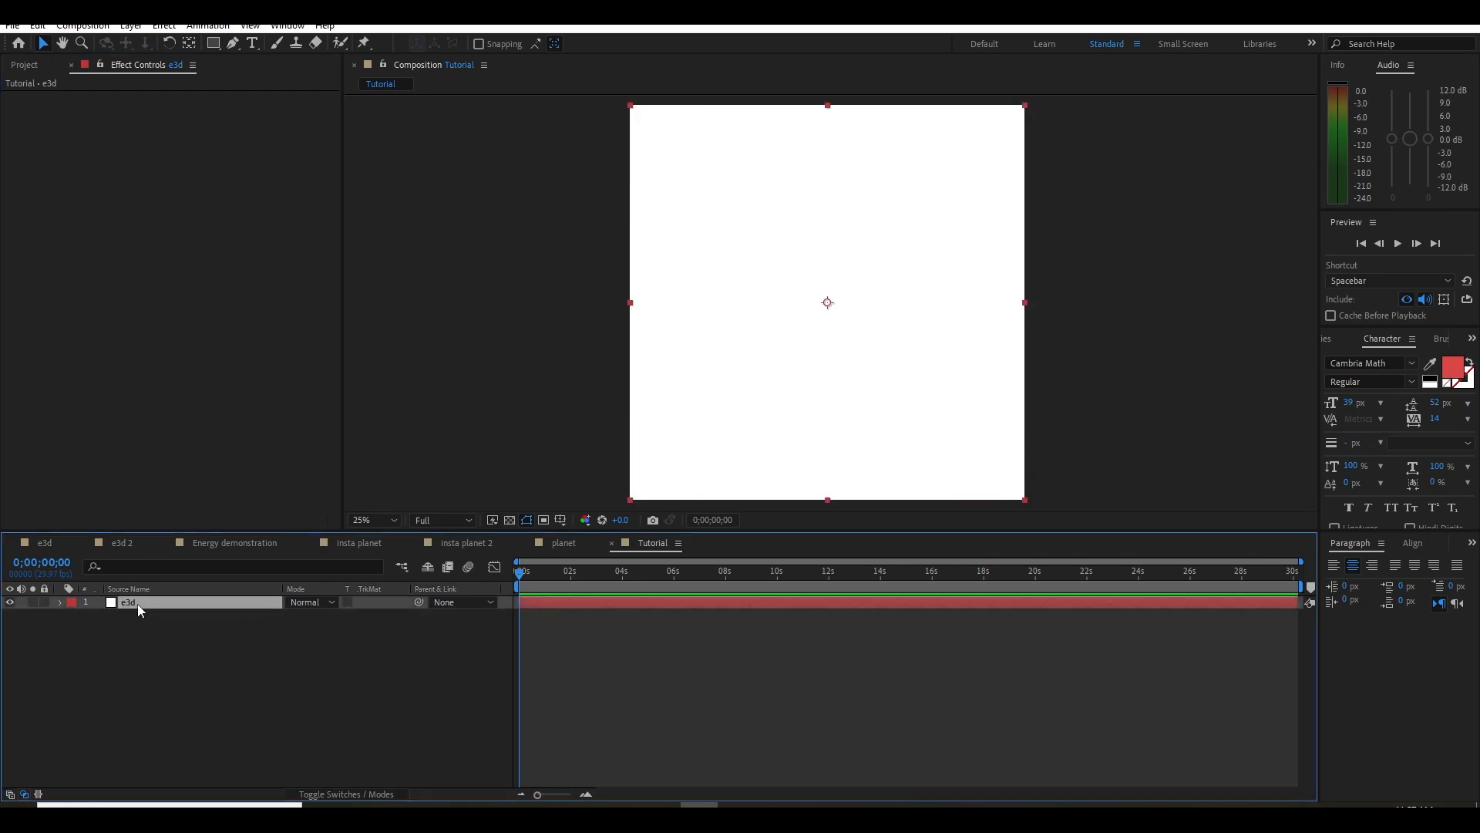
left_click(199, 636)
Create a 1080 × 1080 px composition named Tutorial Energy
key("ctrl+0")
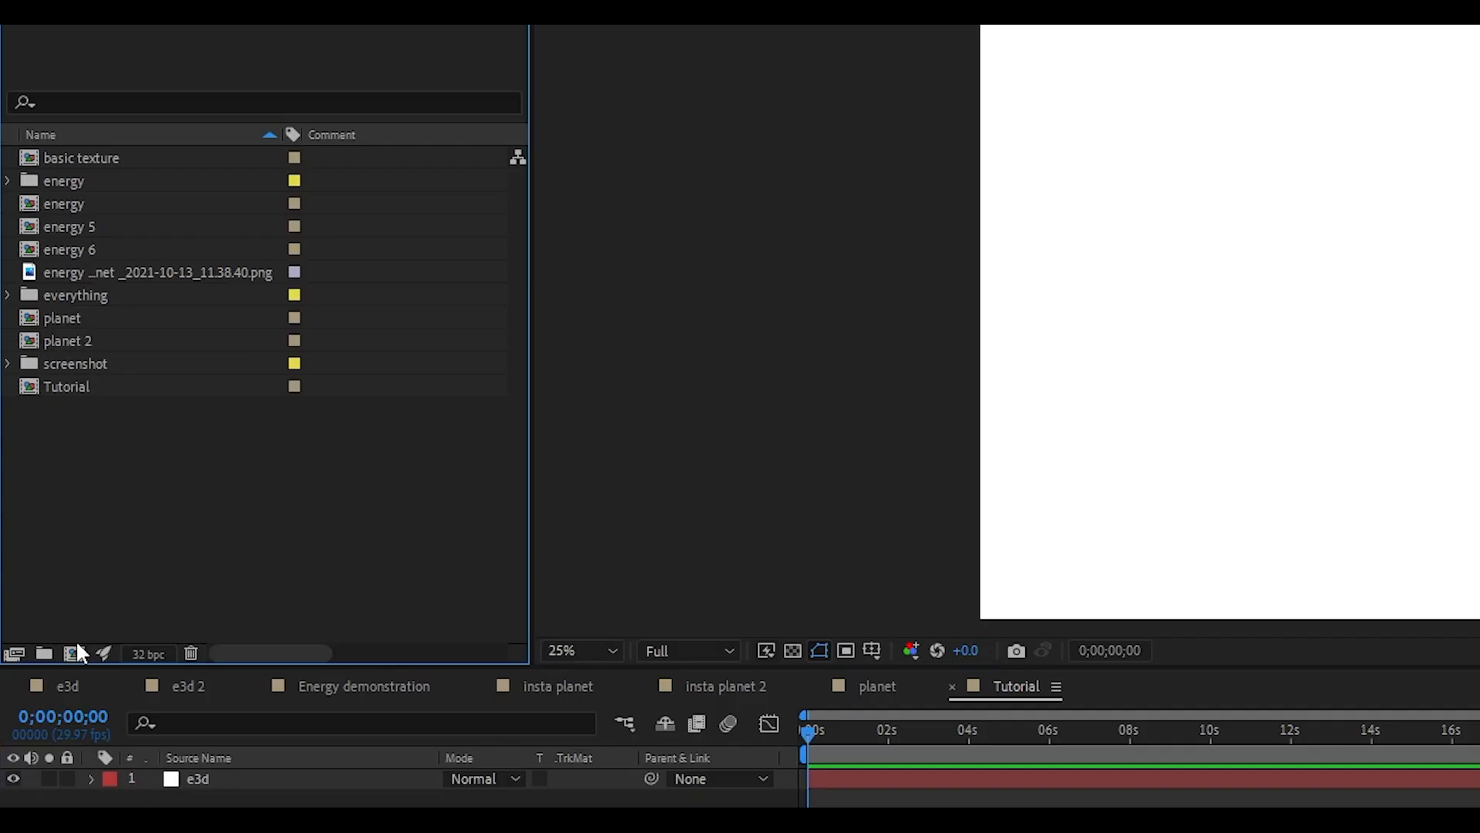
key("ctrl+n")
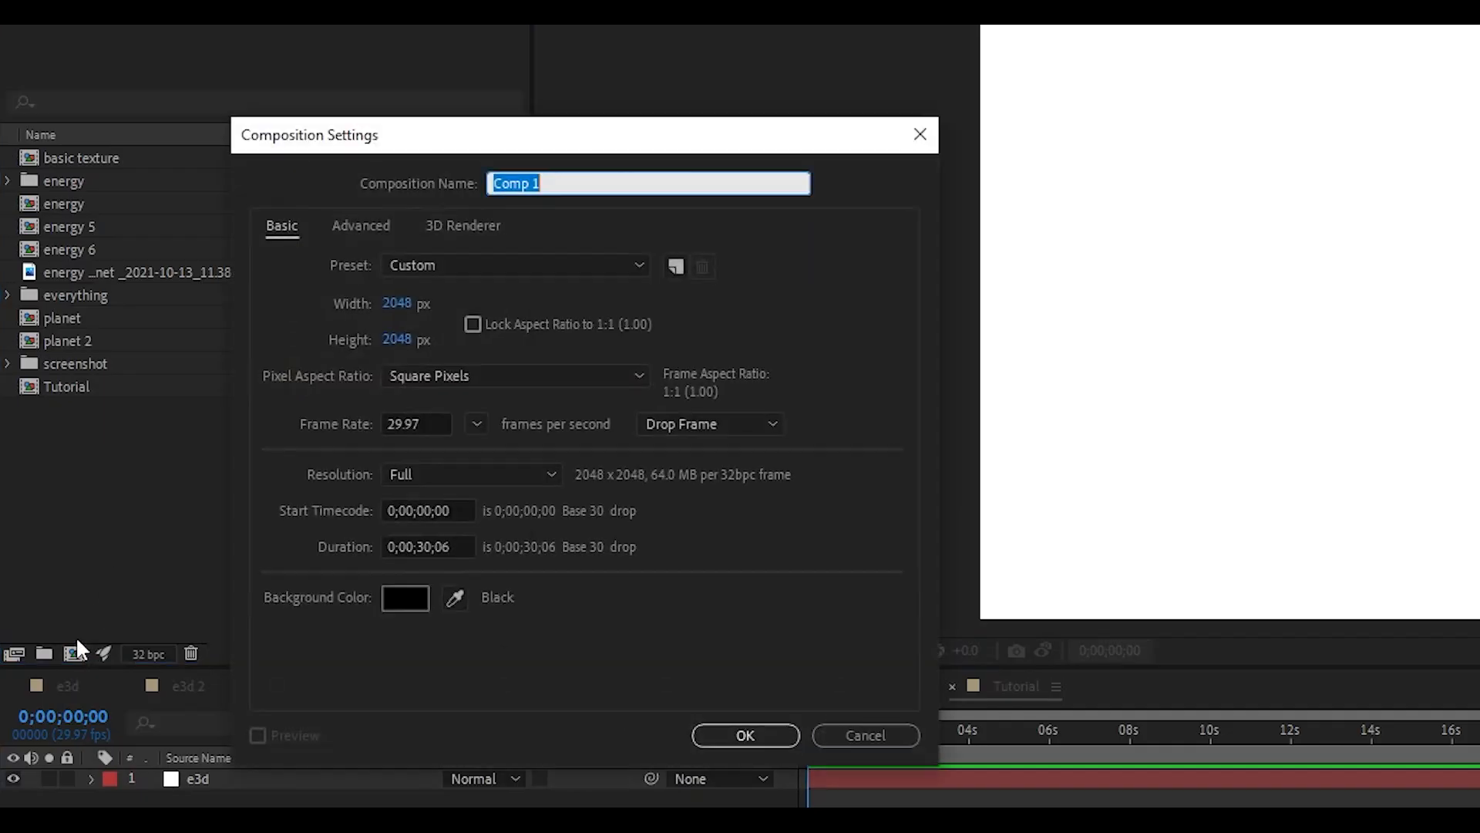
left_click(393, 303)
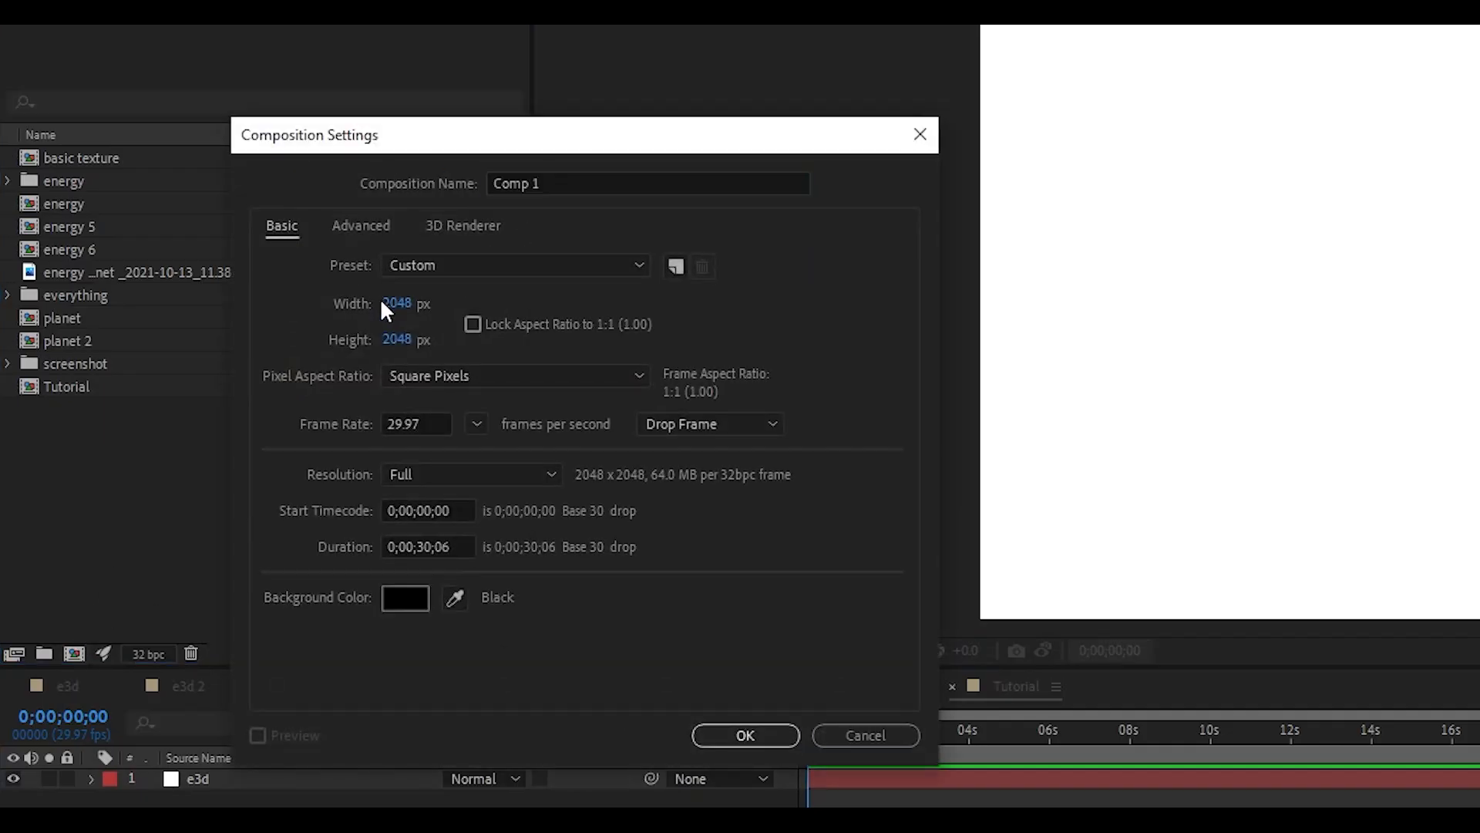
type("1080")
key("Tab")
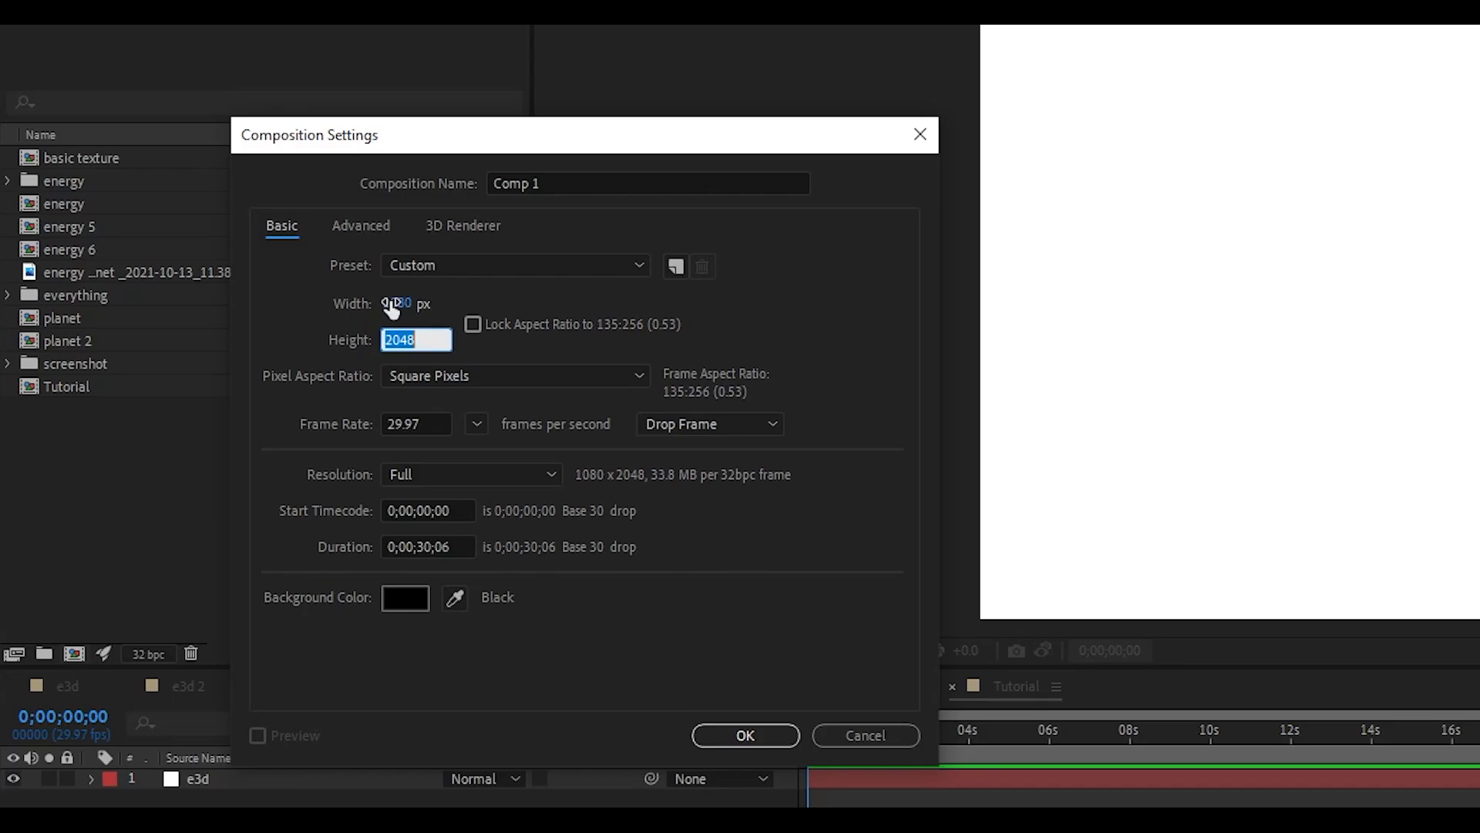
type("1080")
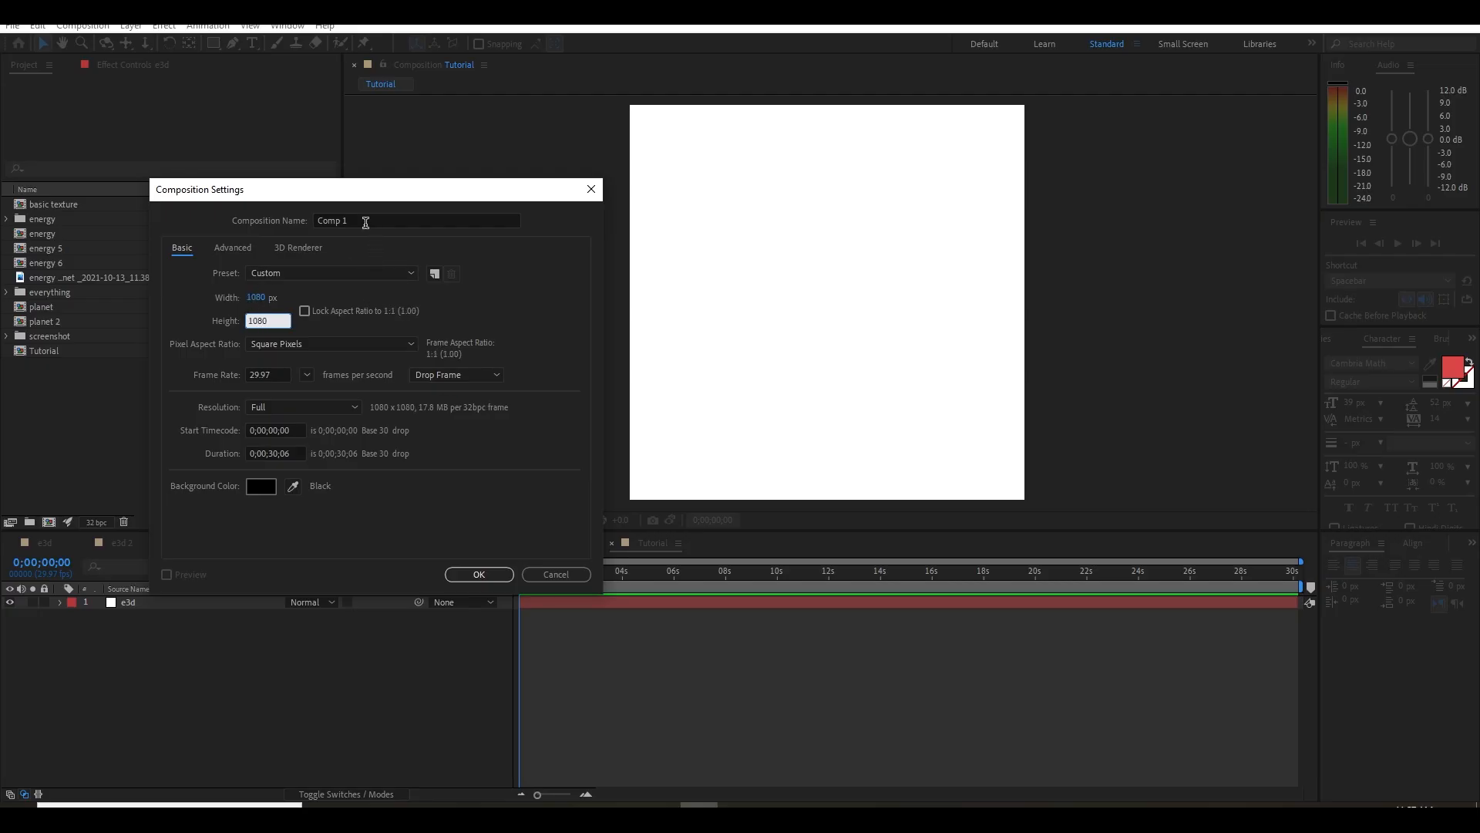
left_click(366, 221)
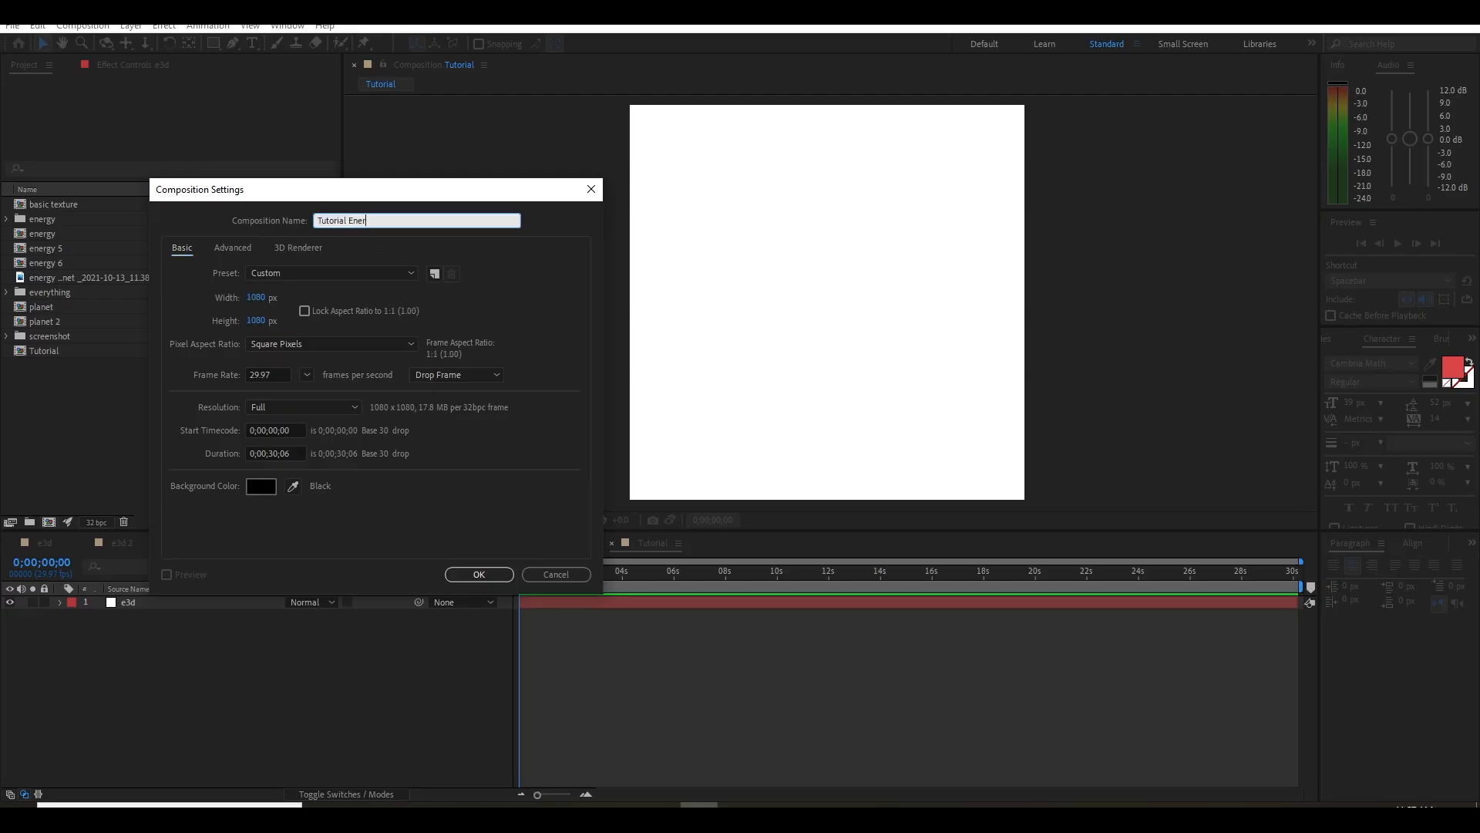
key("Return")
Add a white 1080 × 1080 px solid named fractal noise to the Tutorial Energy composition
right_click(171, 632)
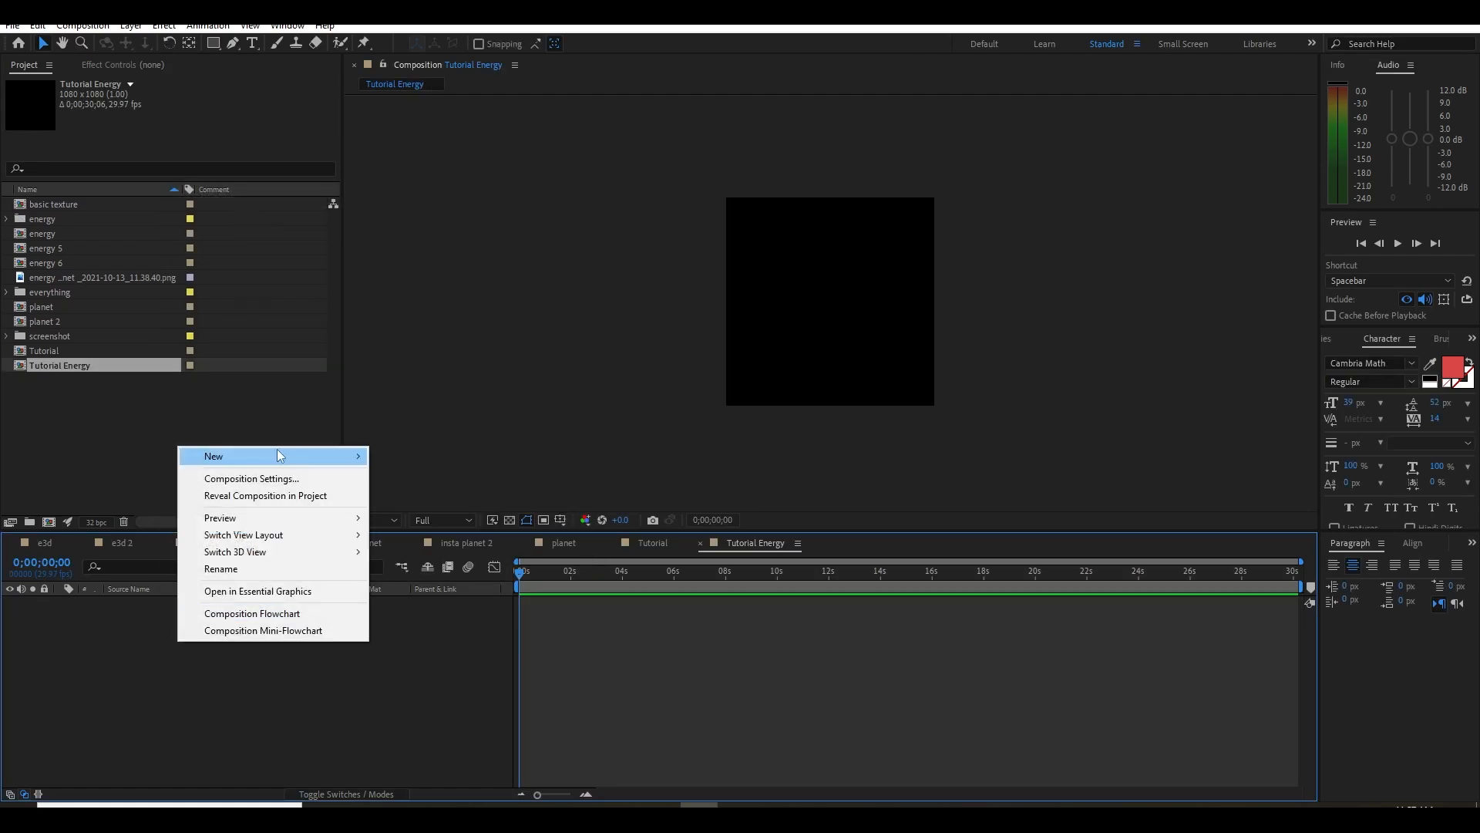
mouse_move(284, 455)
left_click(702, 479)
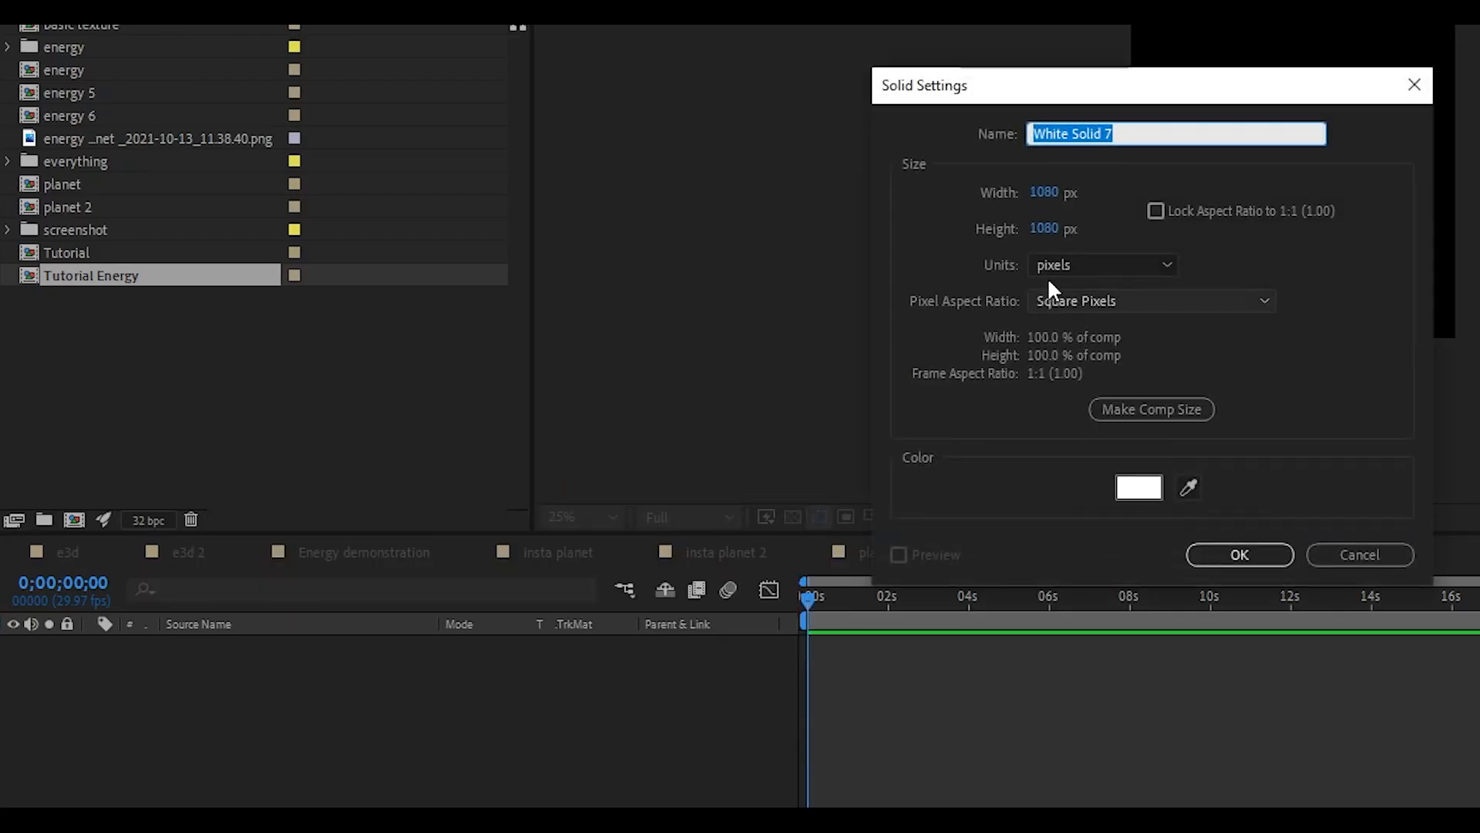
type("fractal noise")
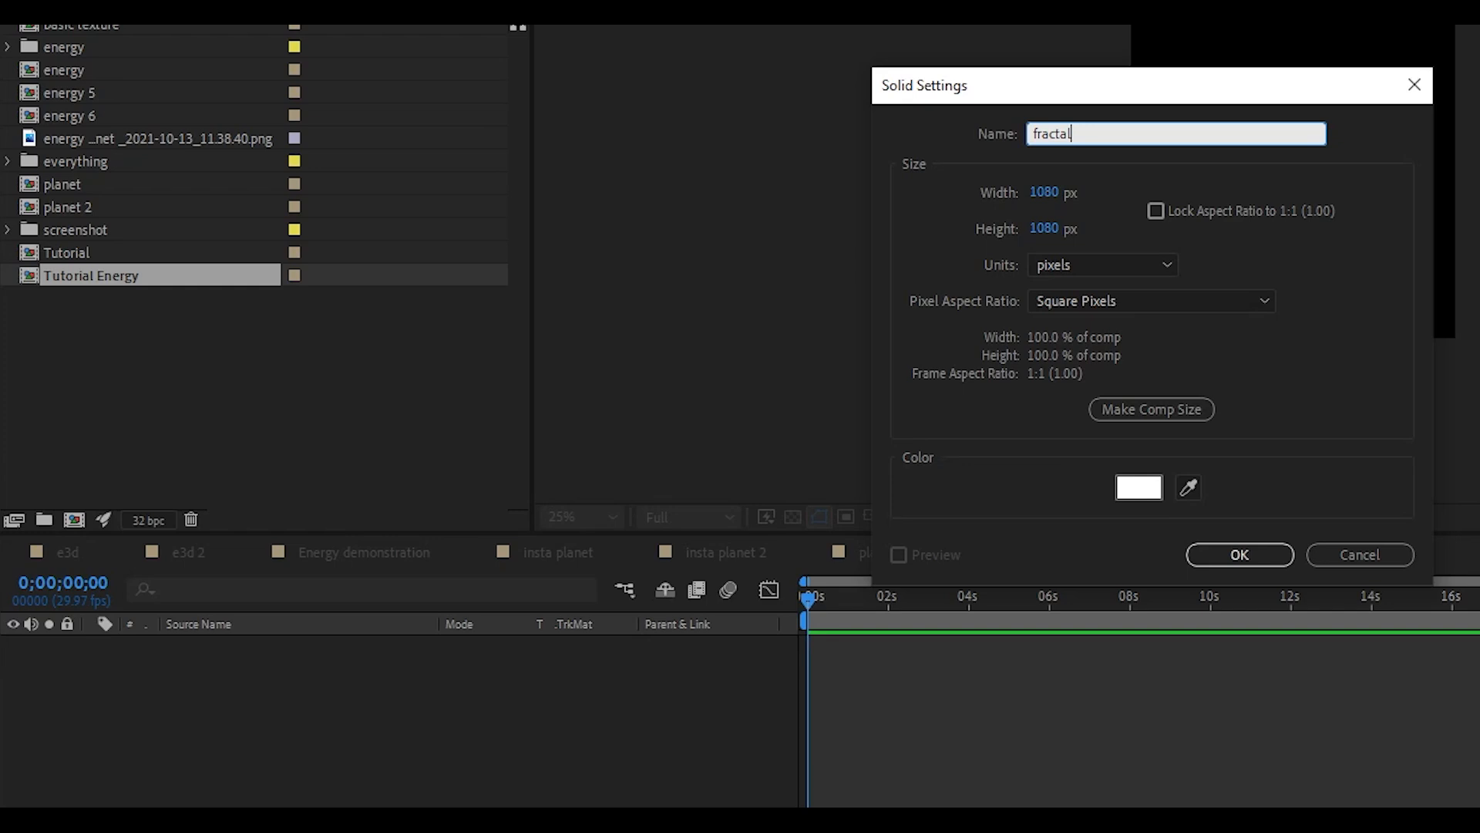
key("Return")
Apply the Fractal Noise effect to the fractal noise solid and enlarge the composition preview to 50%
key("ctrl+space")
type("d")
key("BackSpace")
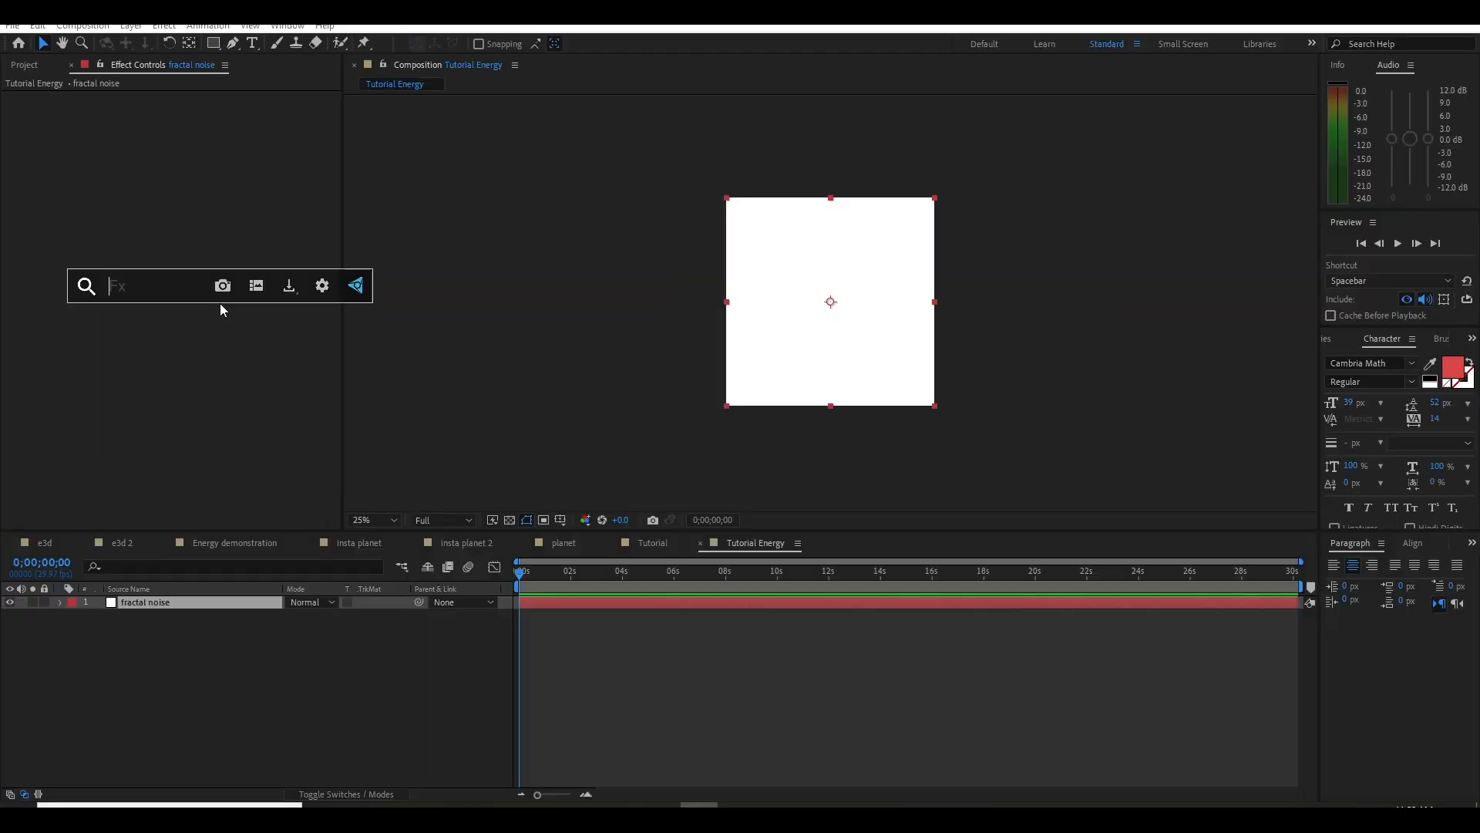
type("fra")
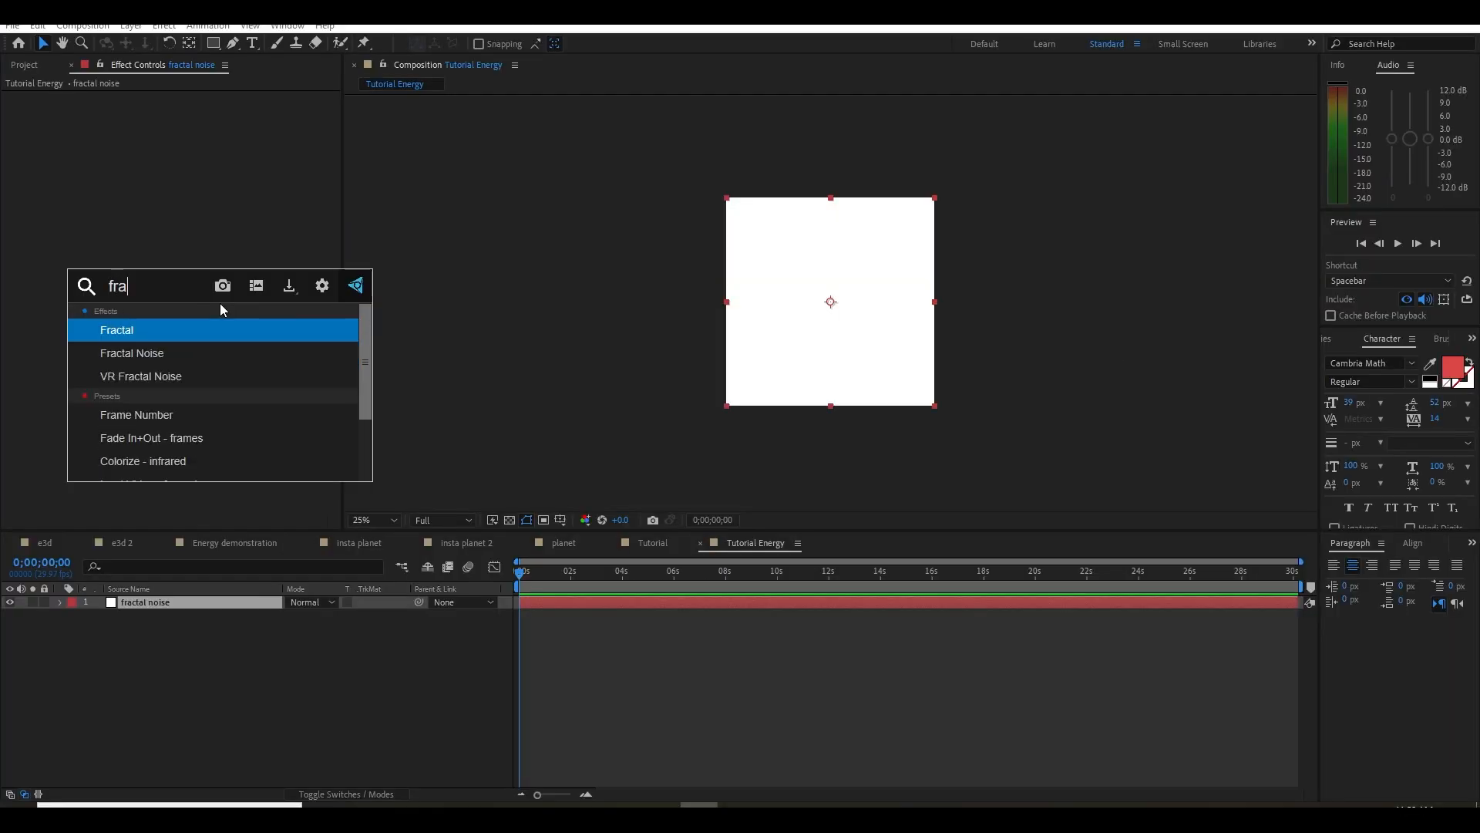
key("Return")
key("period")
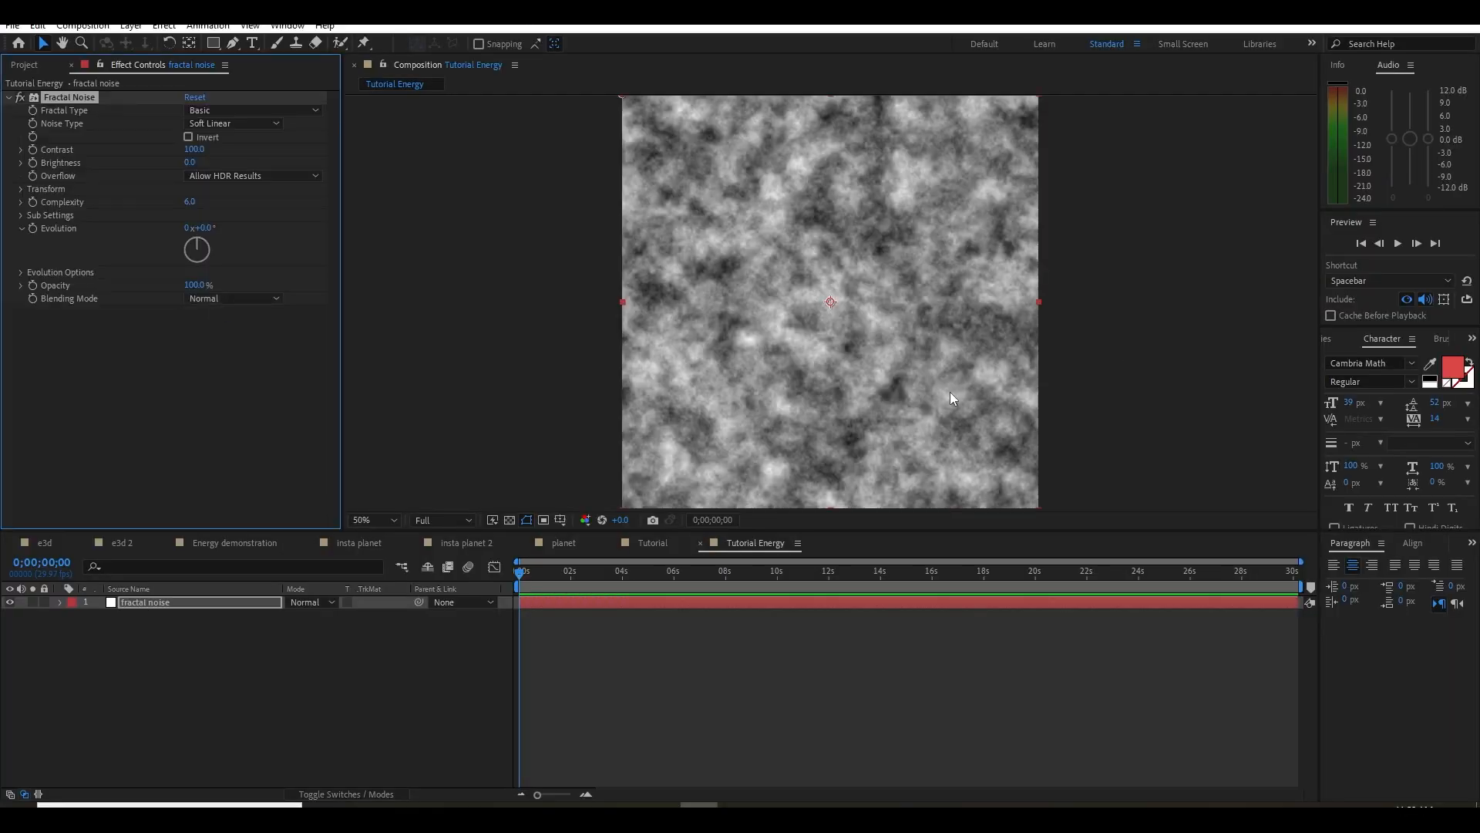
Place the Tutorial Energy composition as a hidden layer beneath e3d in the Tutorial composition
left_click(650, 542)
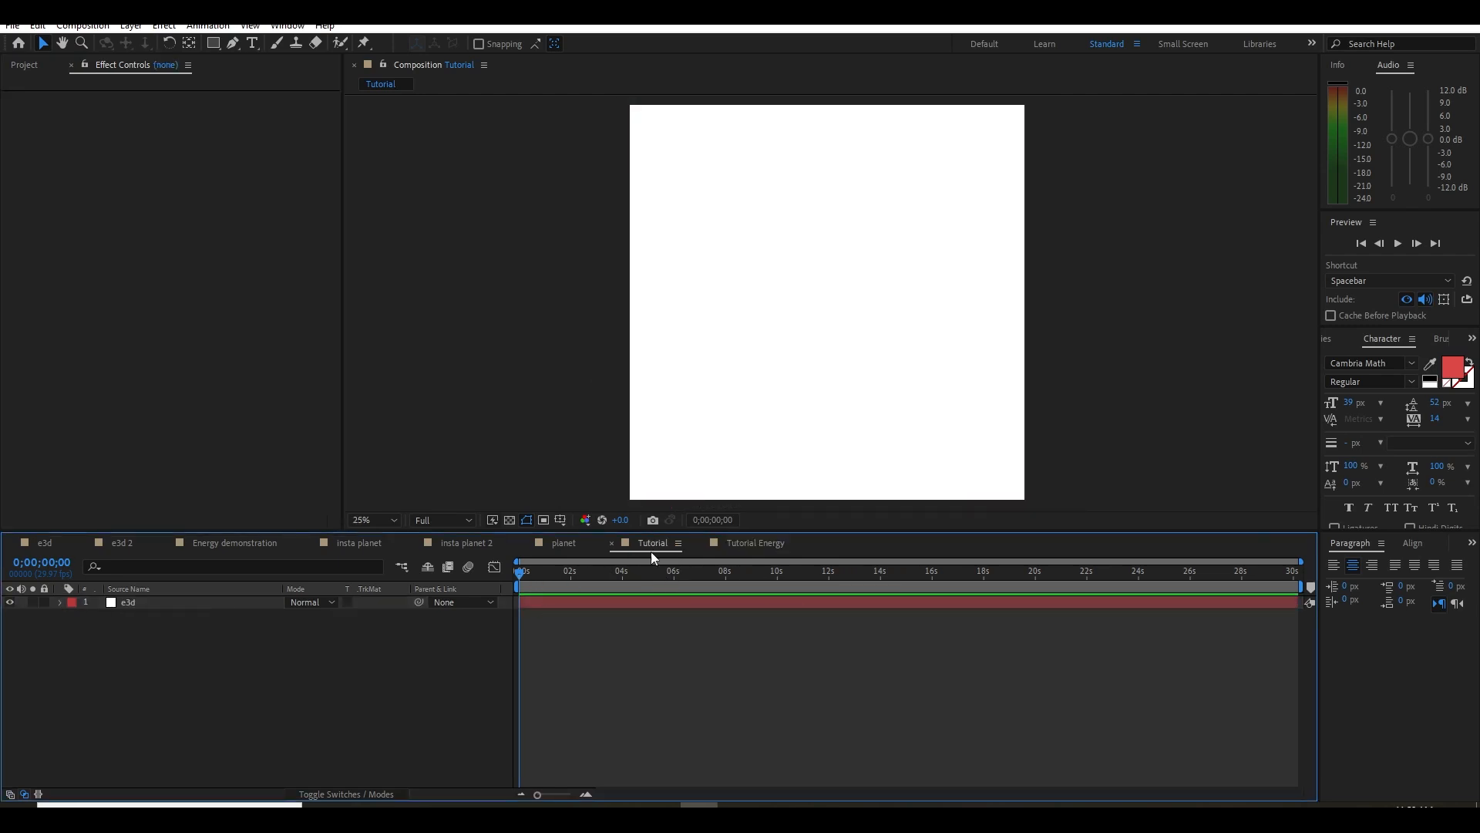
left_click(224, 602)
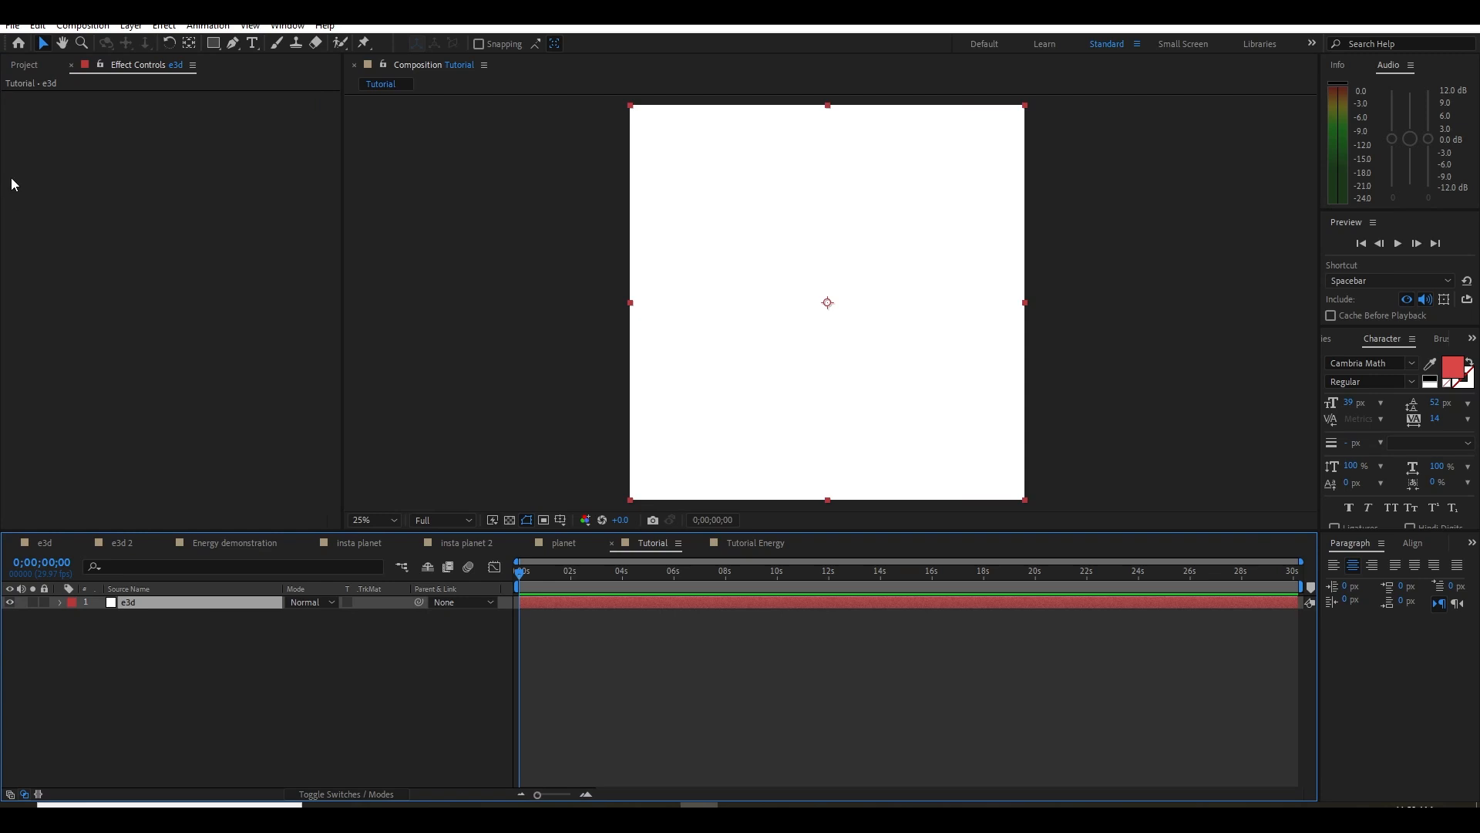
left_click(24, 64)
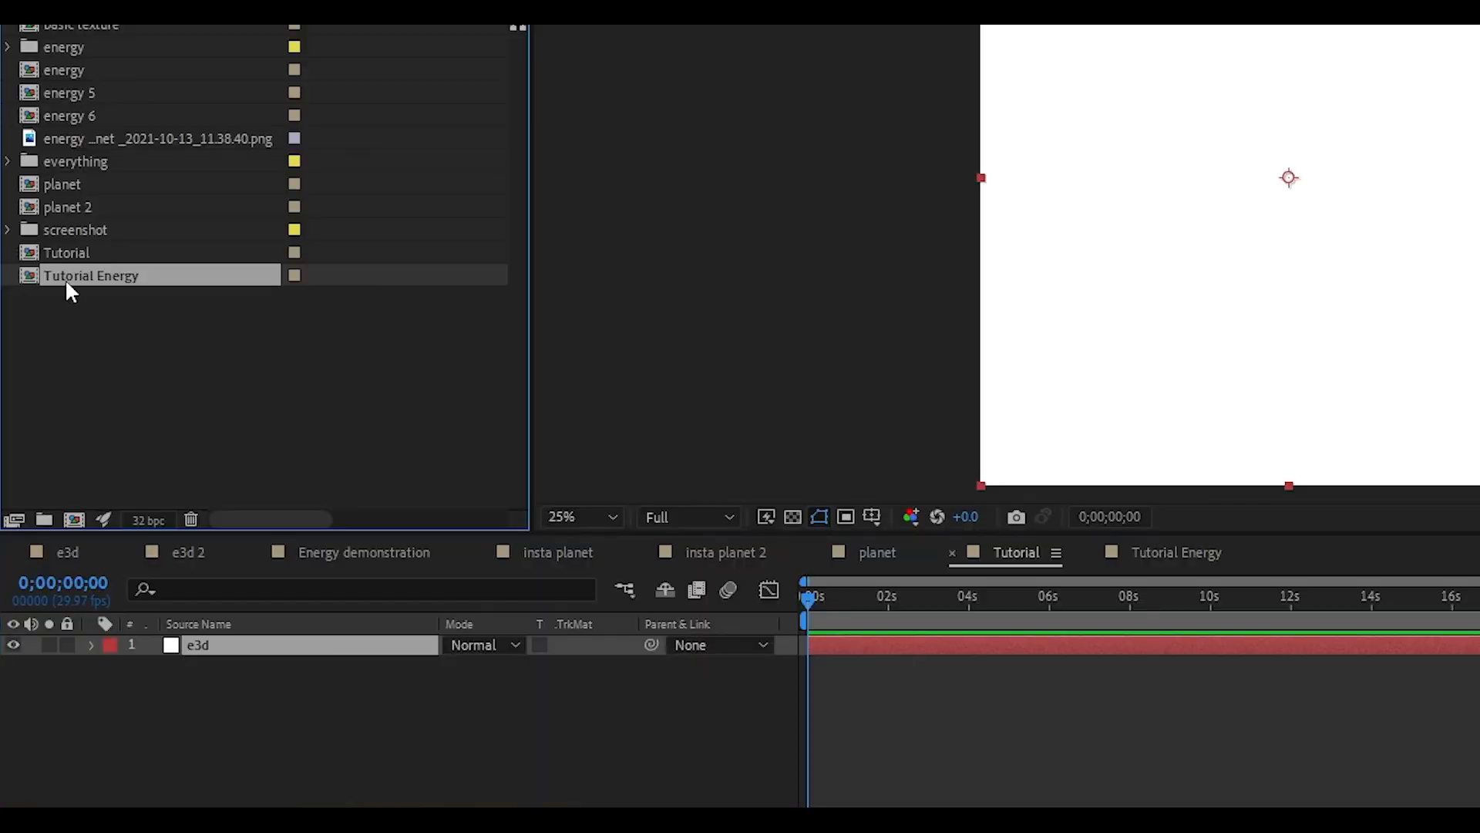
left_click_drag(64, 280, 281, 778)
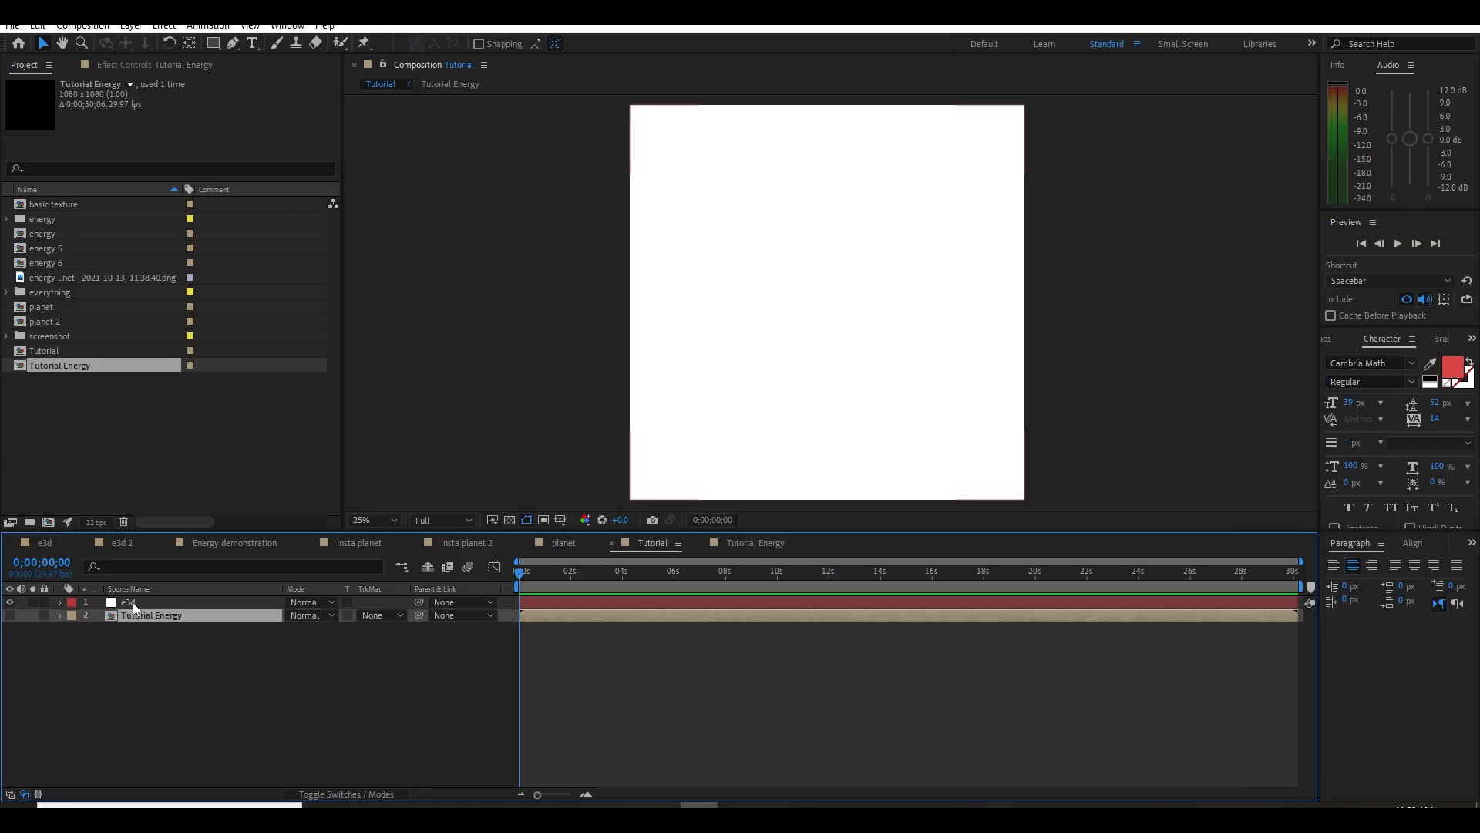
Apply the Element effect to the e3d solid in the Tutorial composition
left_click(133, 602)
left_click(136, 65)
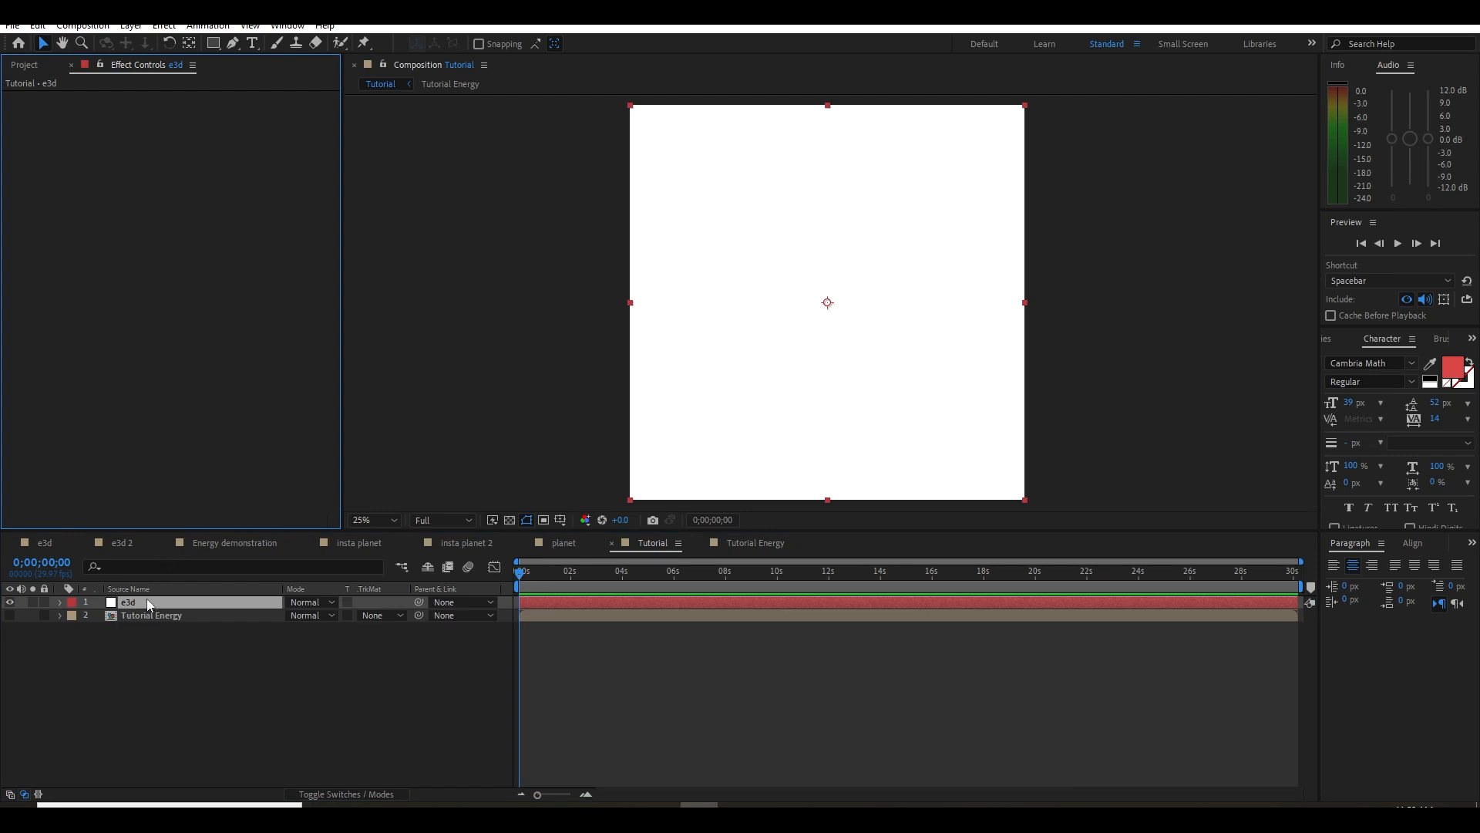
key("ctrl+space")
type("el")
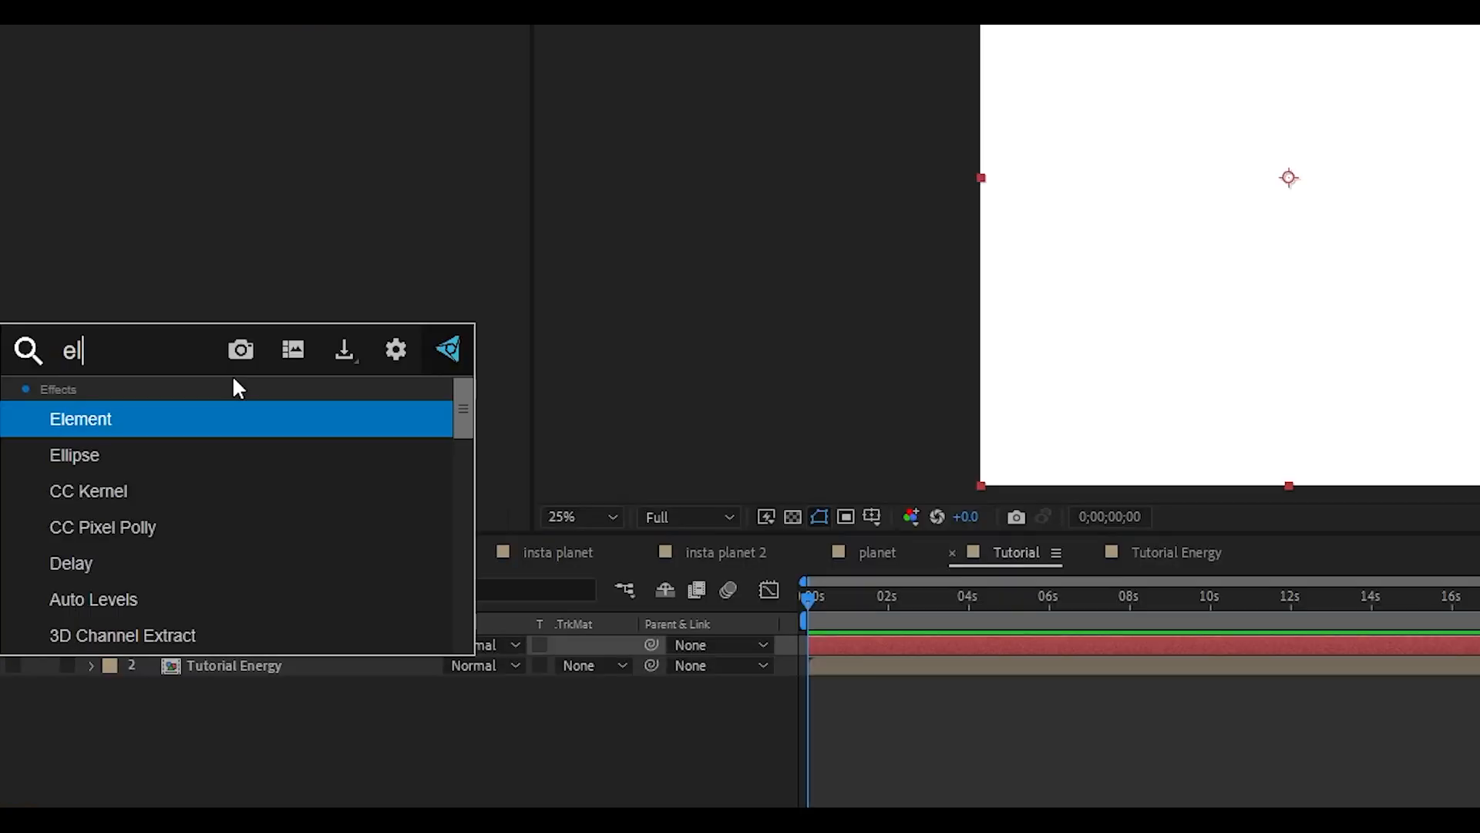
key("Return")
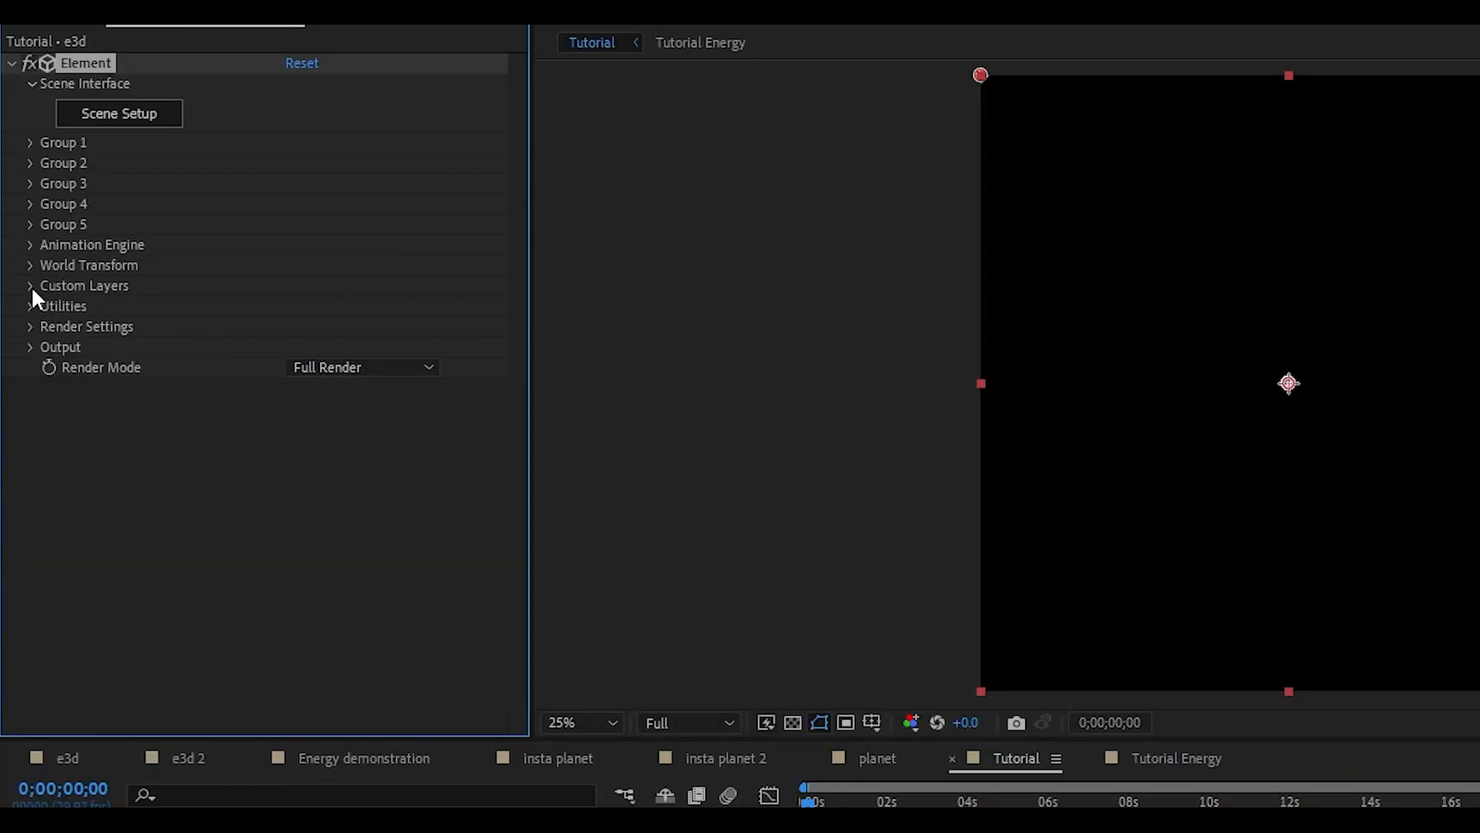
Assign the Tutorial Energy layer to Layer 1 of Element's Custom Texture Maps
left_click(21, 242)
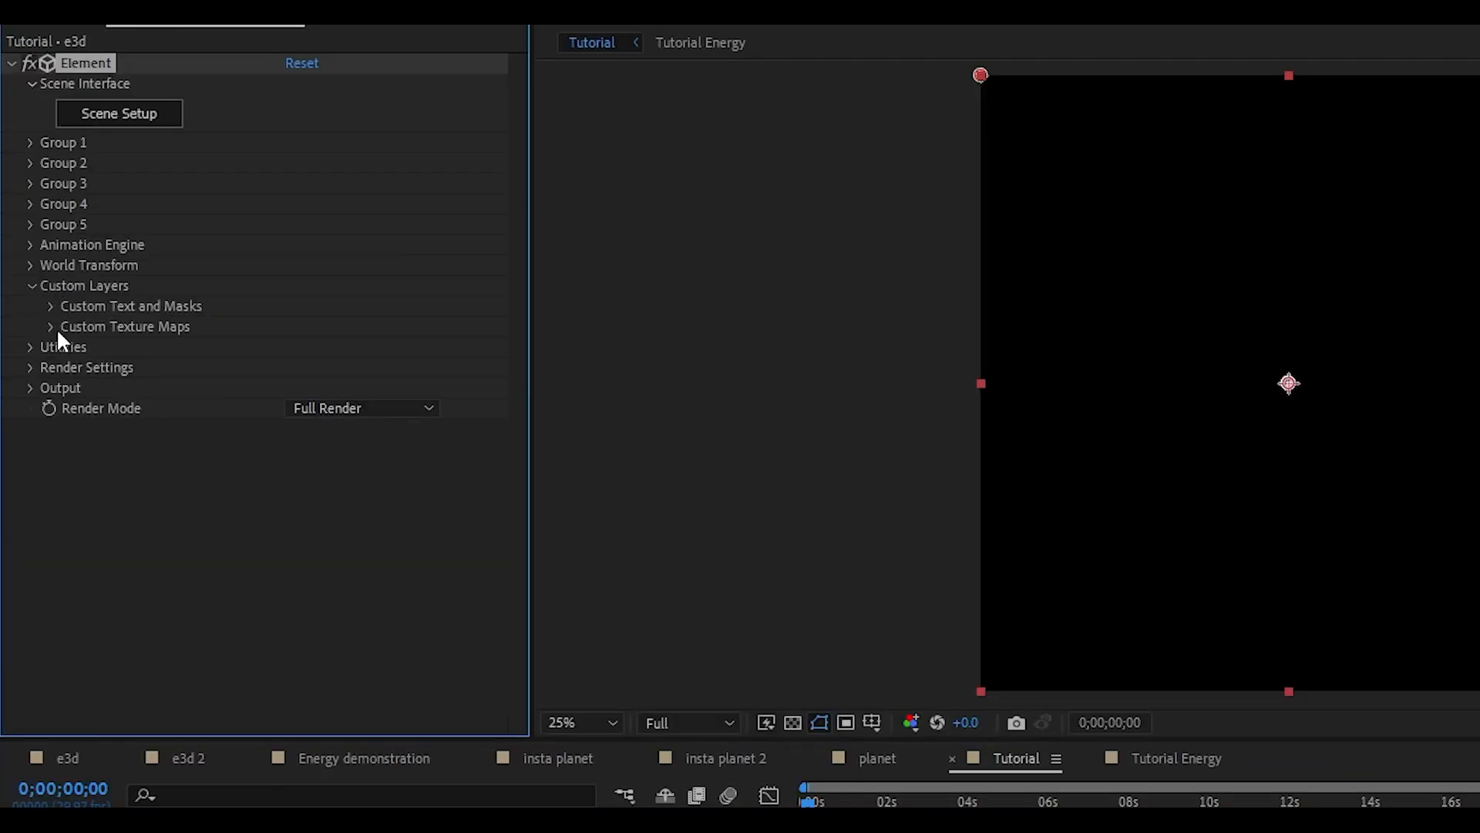
left_click(50, 327)
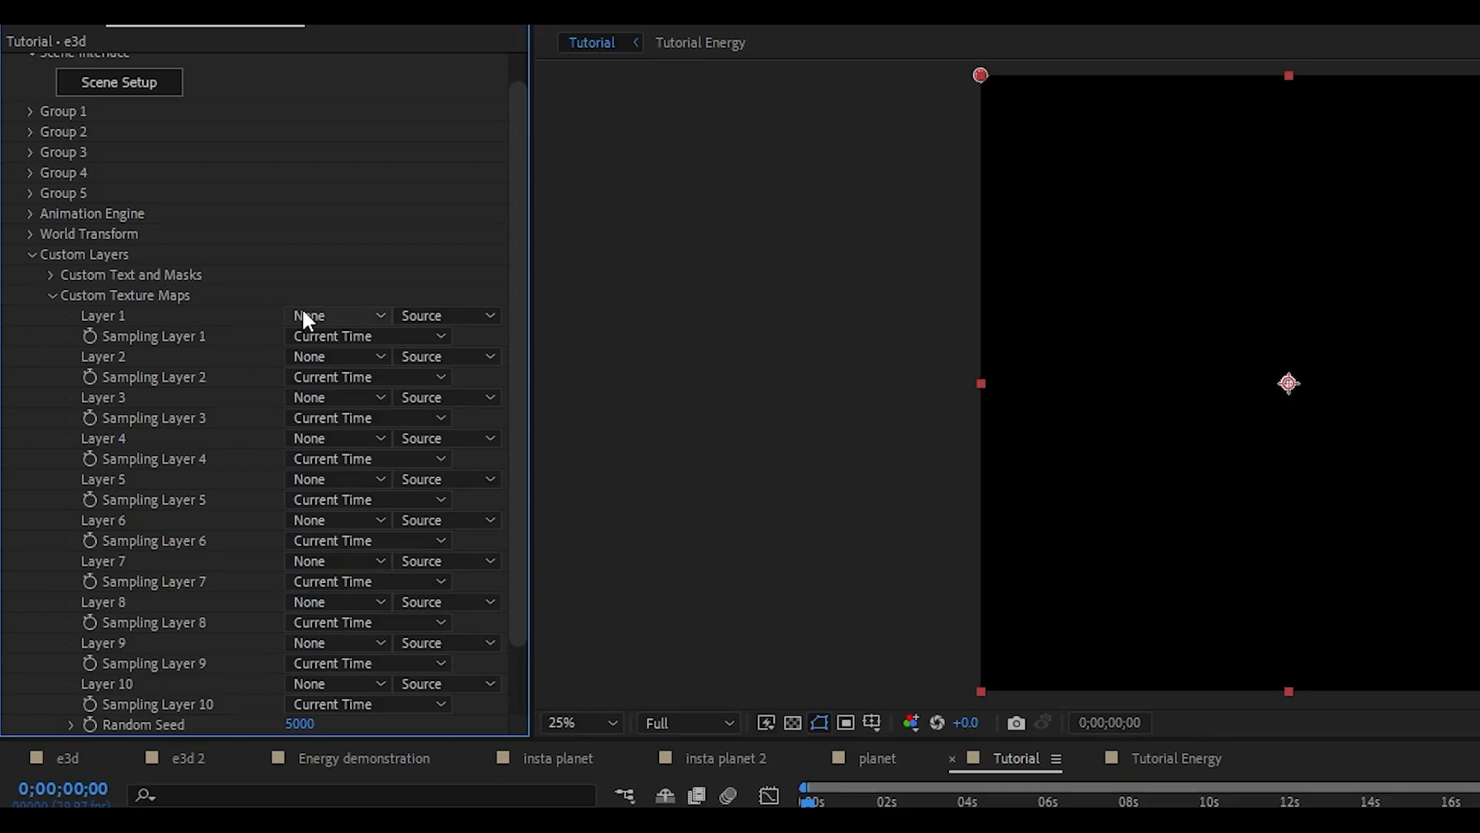
left_click(302, 316)
left_click(359, 400)
left_click(337, 317)
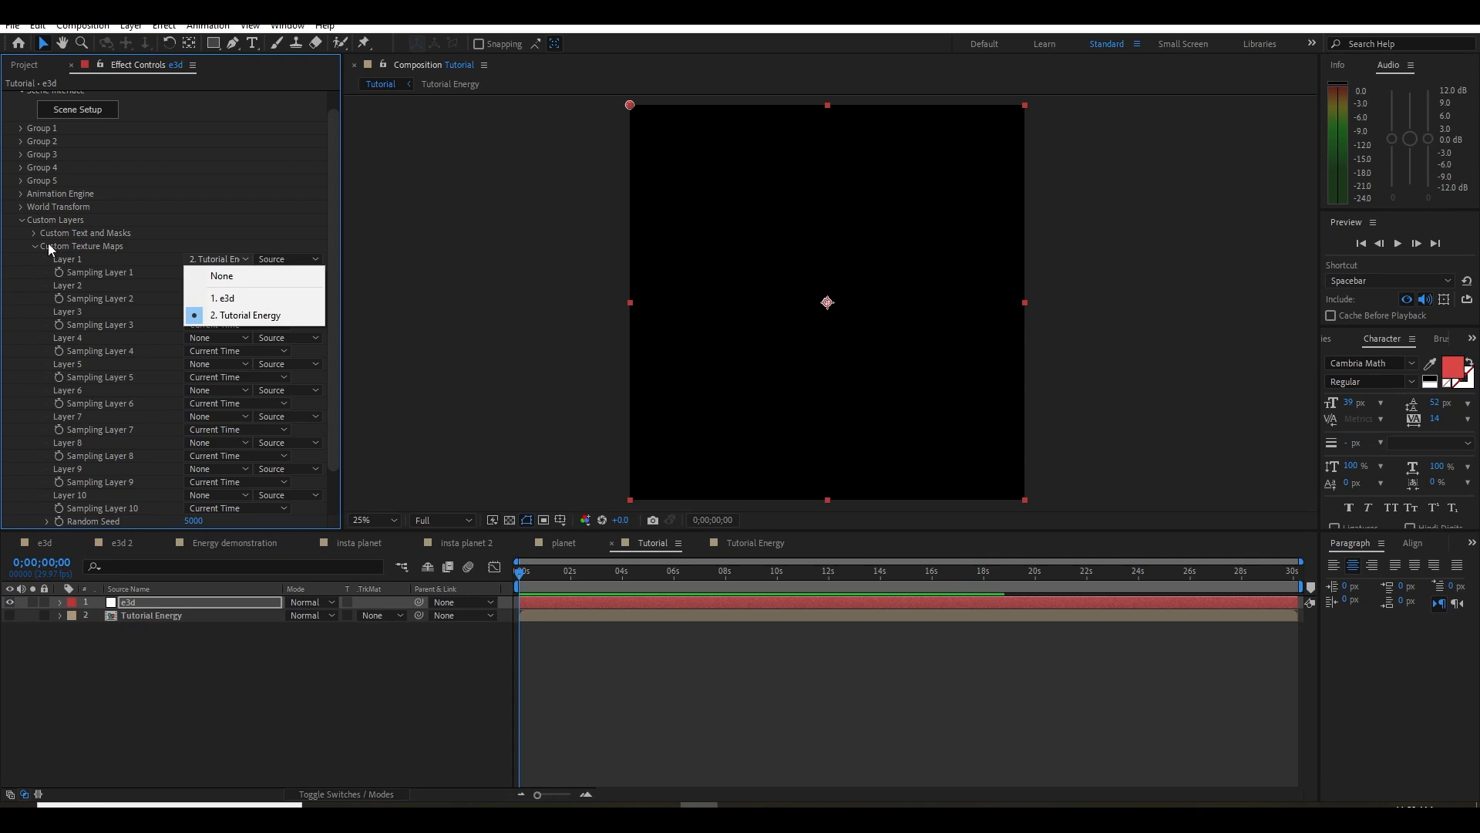
left_click(23, 221)
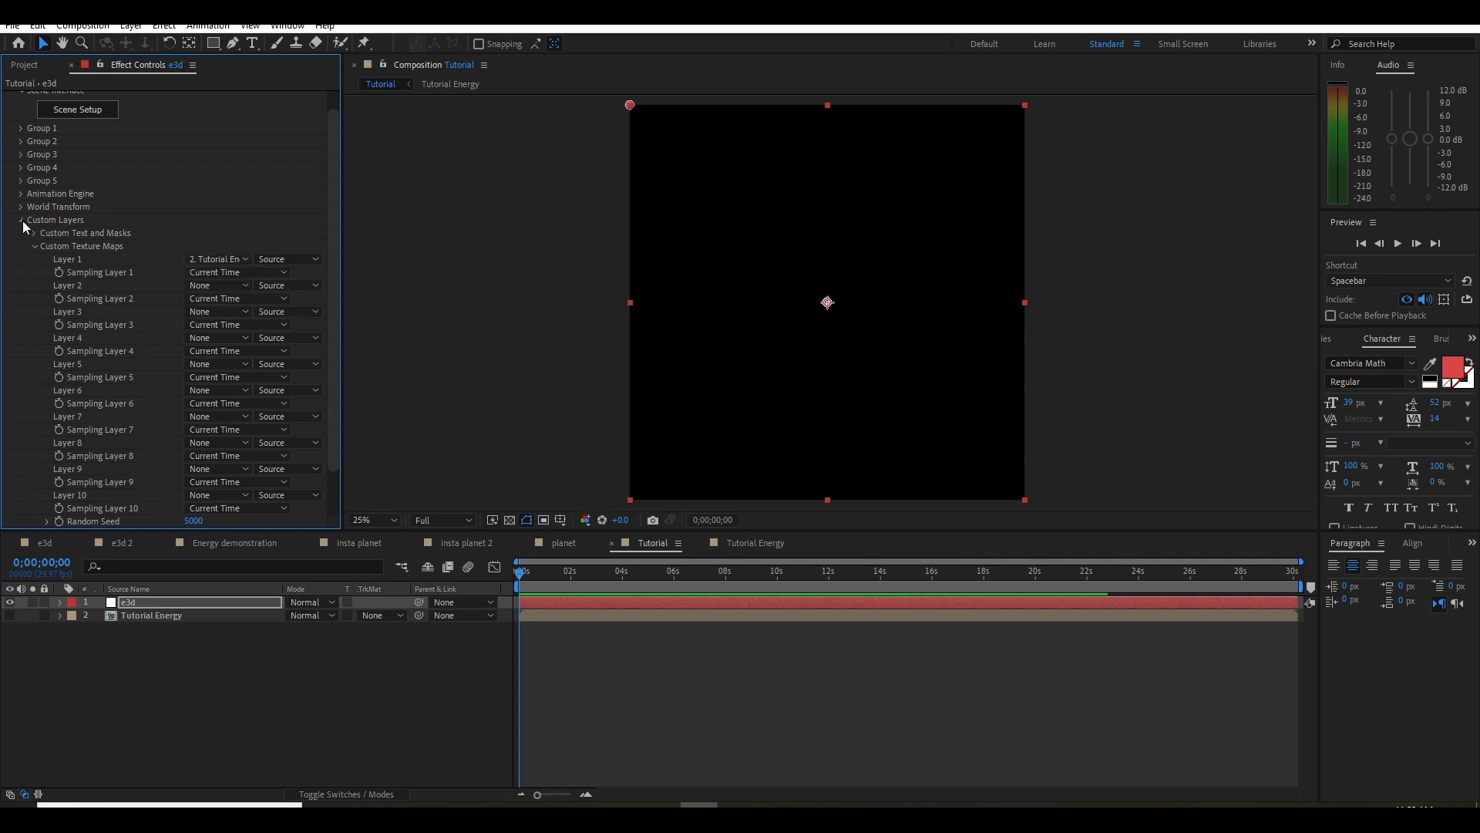
left_click(23, 220)
Create a plane model in Element's Scene Setup and set its Default material's diffuse texture to Custom Layer 1
left_click(108, 129)
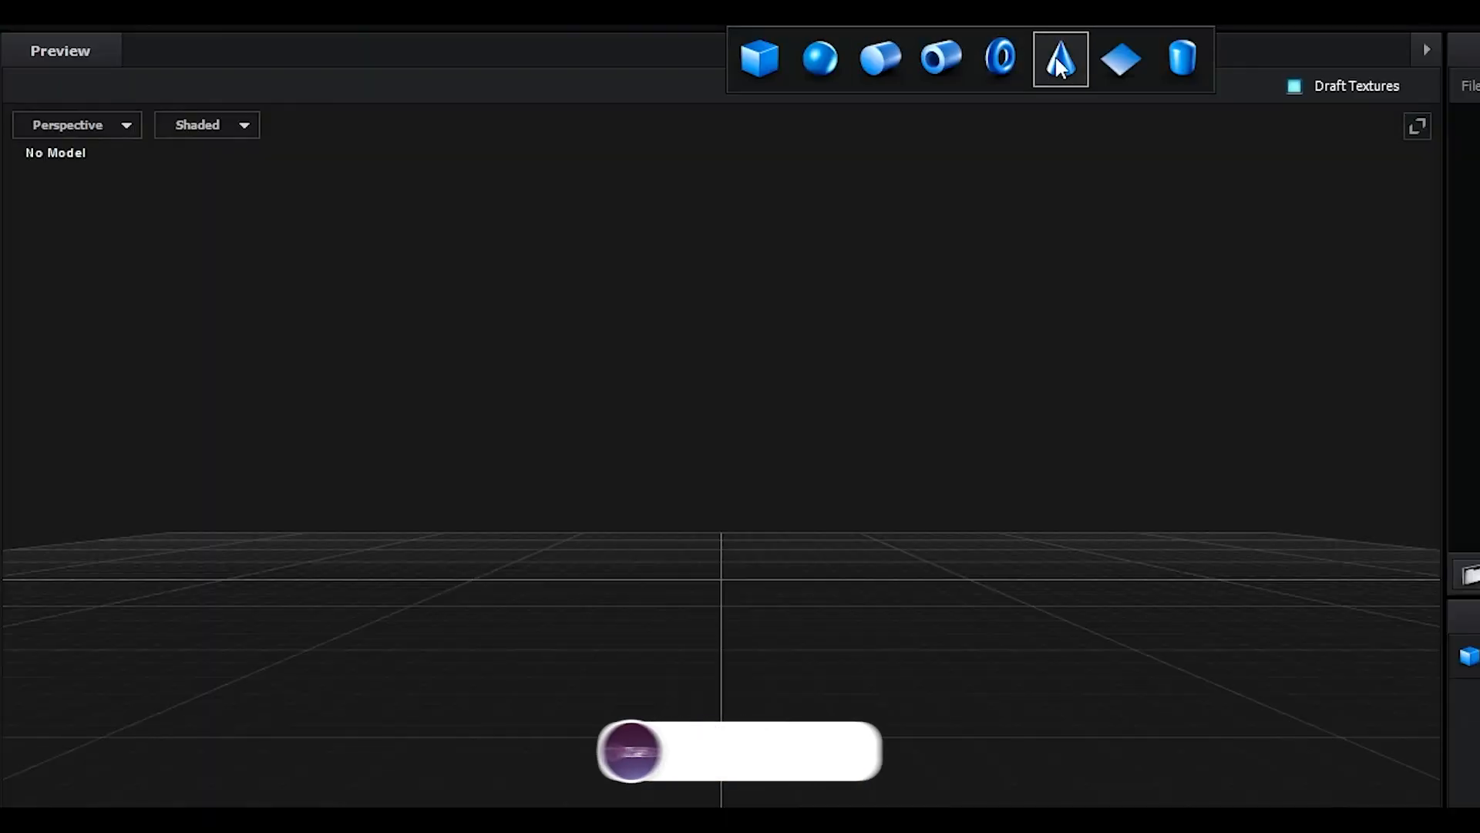
left_click(1121, 59)
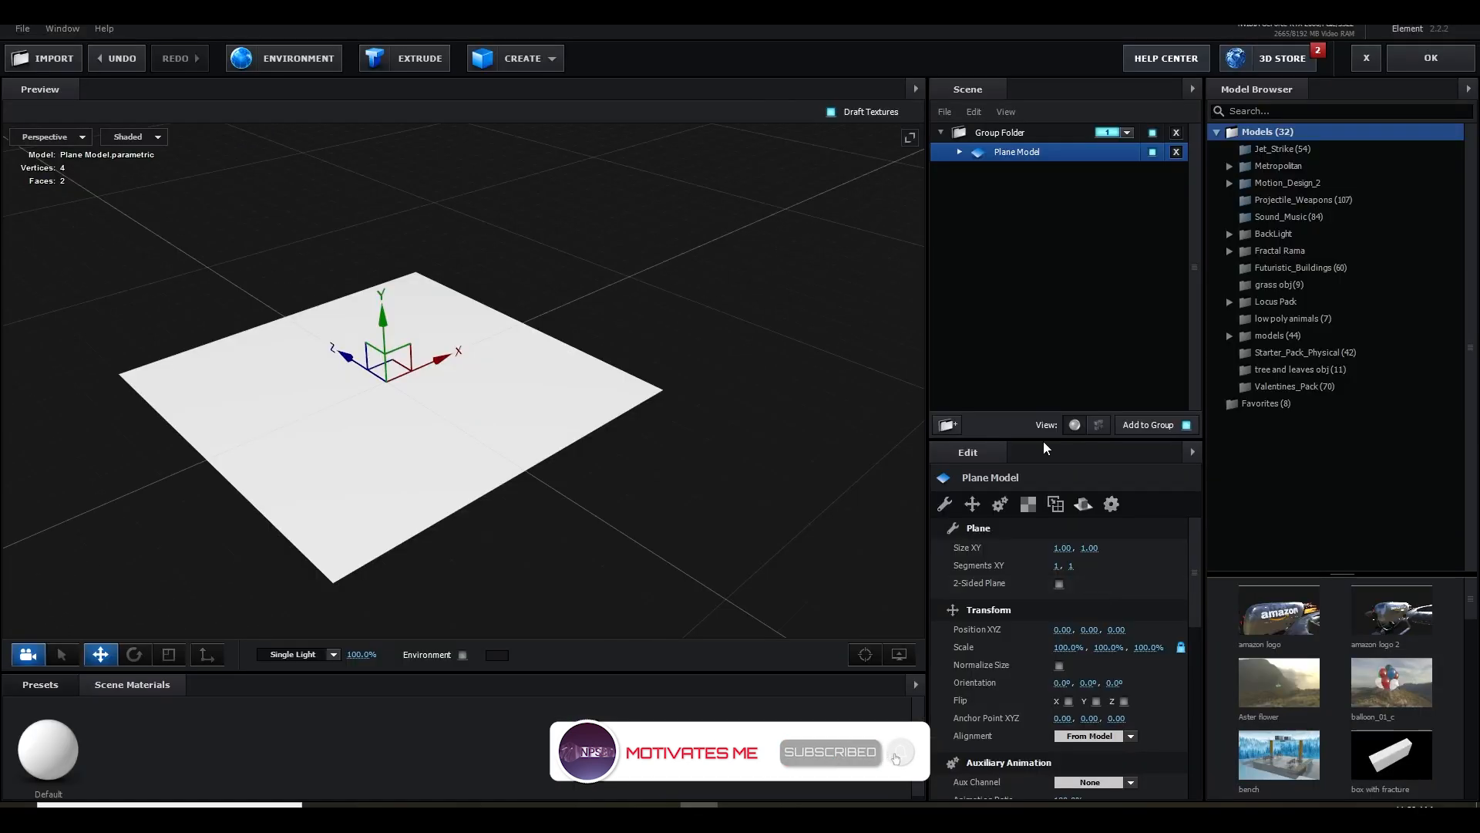
left_click(961, 153)
left_click(1004, 172)
left_click(1280, 743)
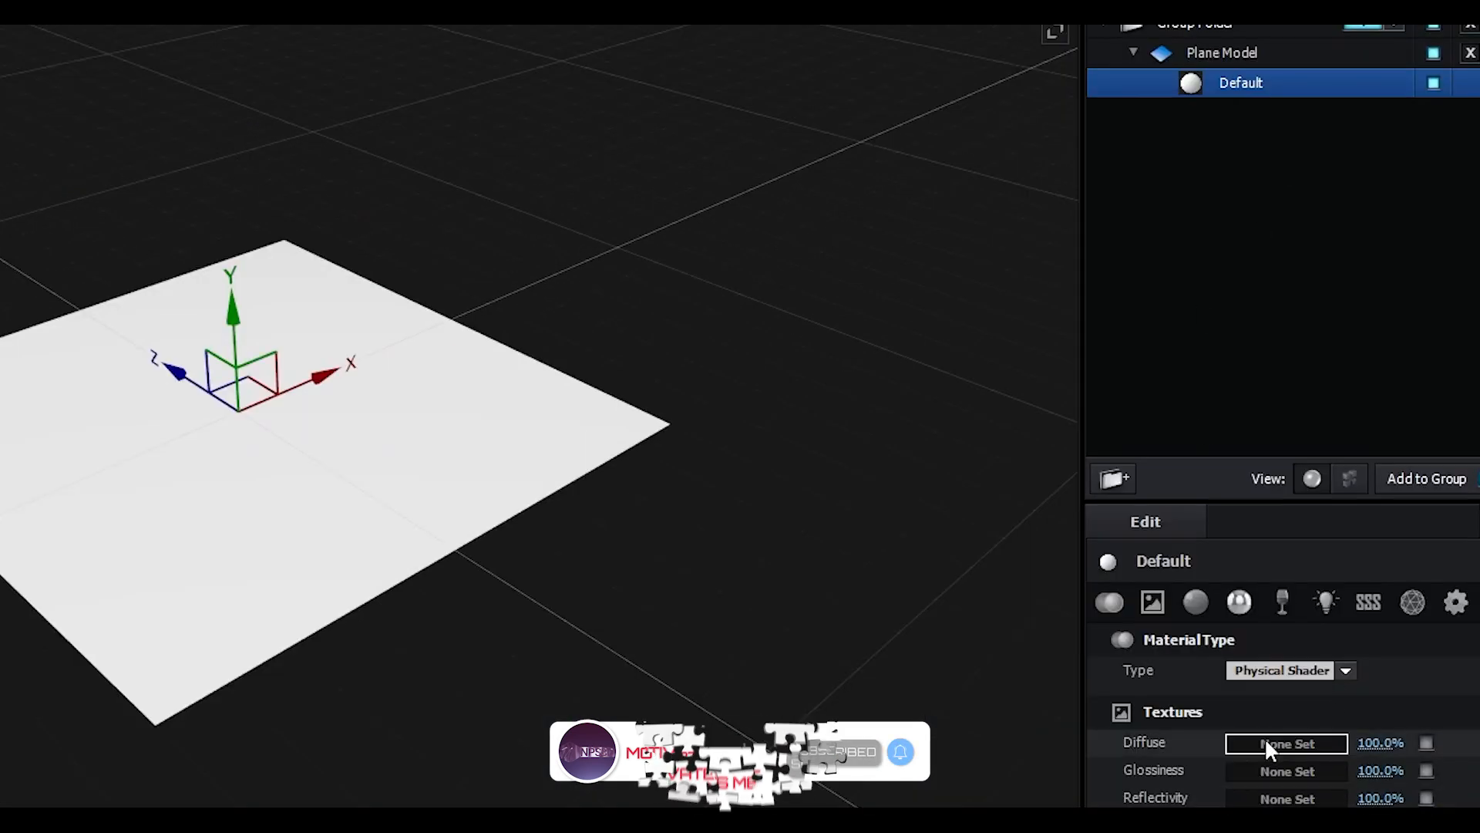
left_click(1072, 350)
left_click(1095, 287)
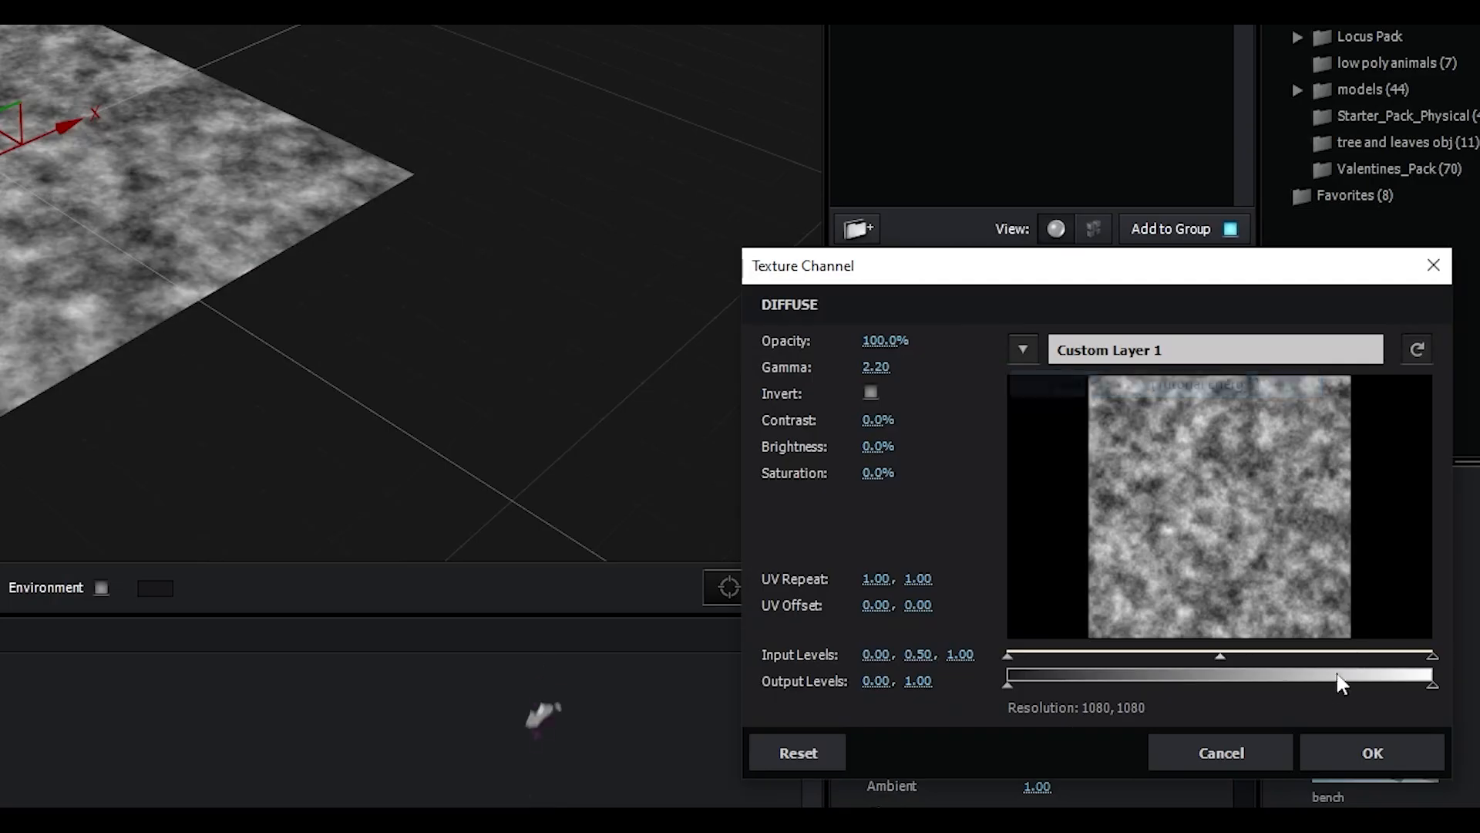
left_click(1364, 752)
Rotate the noise-textured plane upright to an X orientation of 270° and enable 2-Sided Plane
scroll(357, 436, "up", 5)
scroll(617, 497, "up", 2)
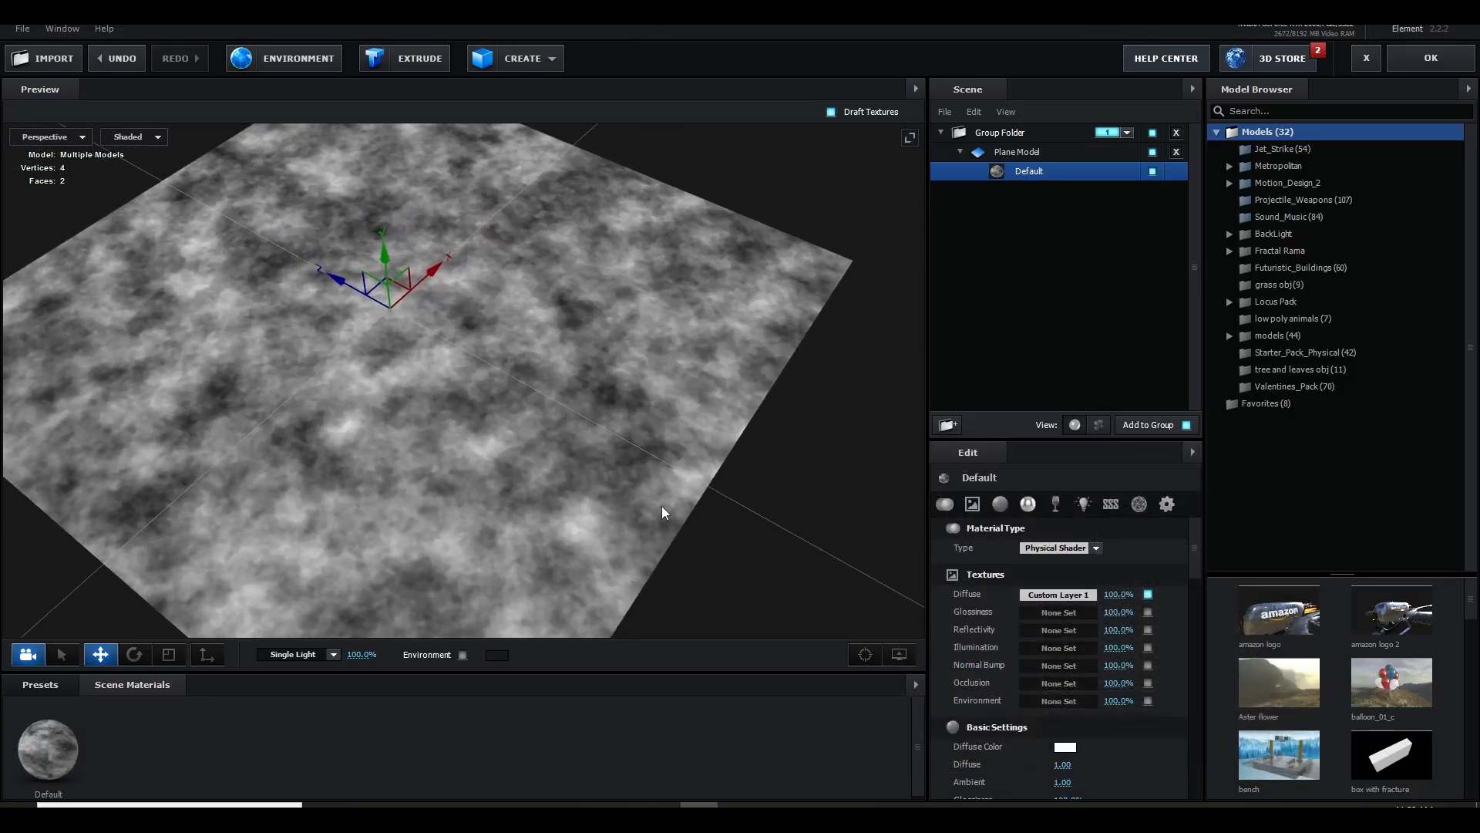
scroll(663, 486, "up", 2)
scroll(663, 484, "down", 3)
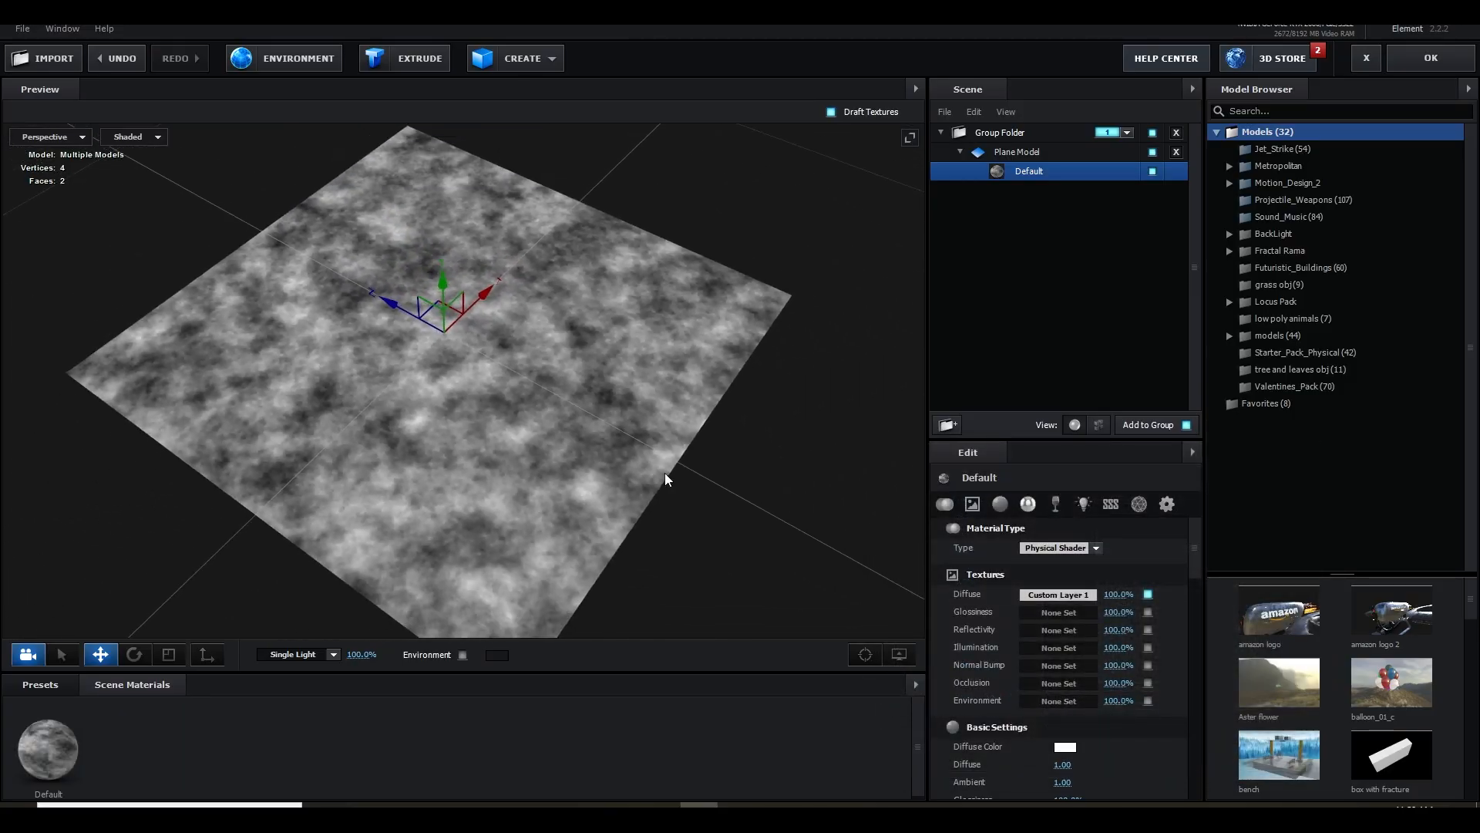
left_click_drag(695, 449, 691, 441)
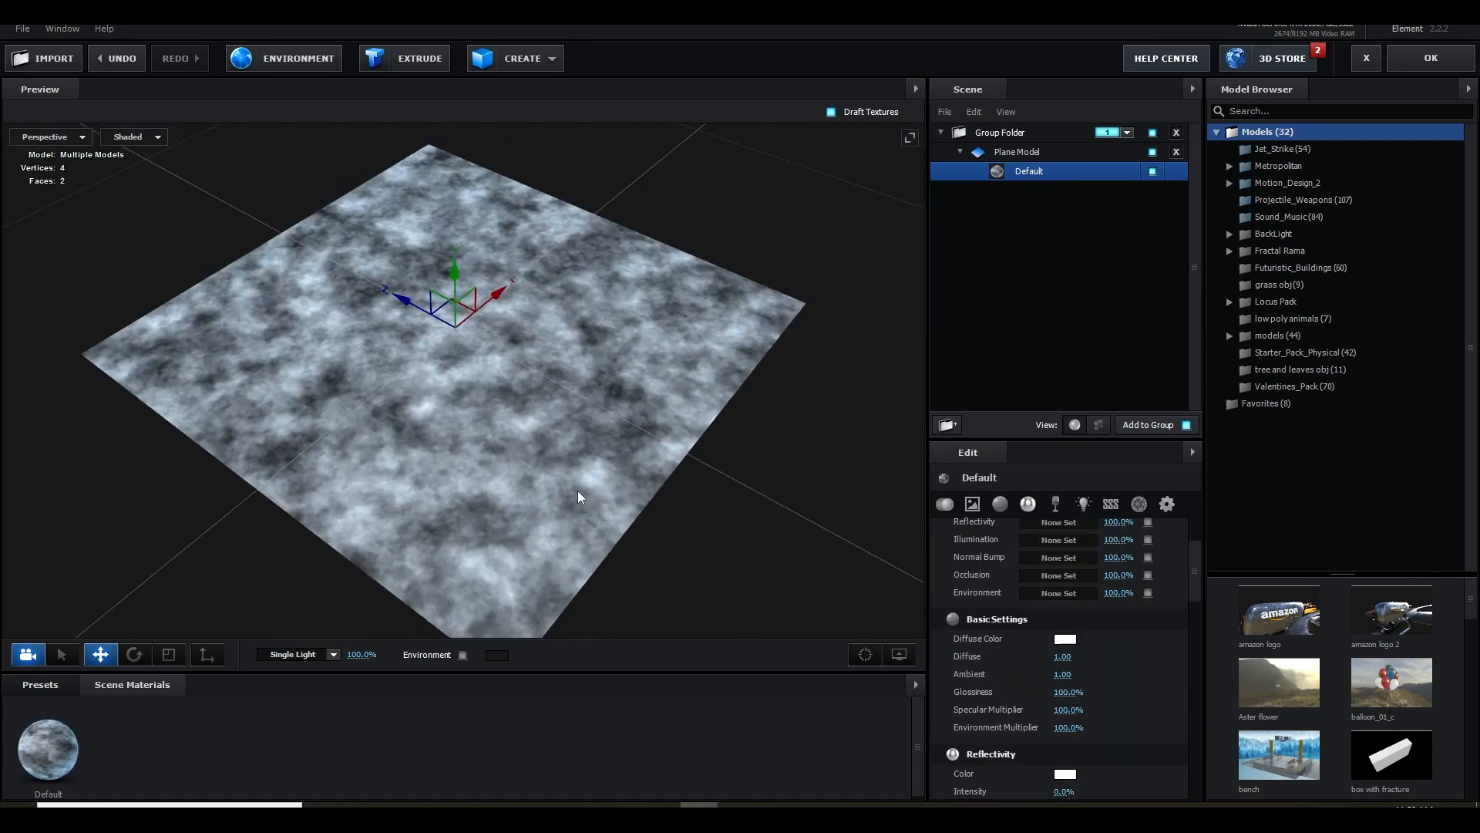
left_click_drag(580, 497, 548, 447)
key("e")
left_click_drag(473, 351, 655, 514)
left_click(1017, 152)
left_click(1059, 583)
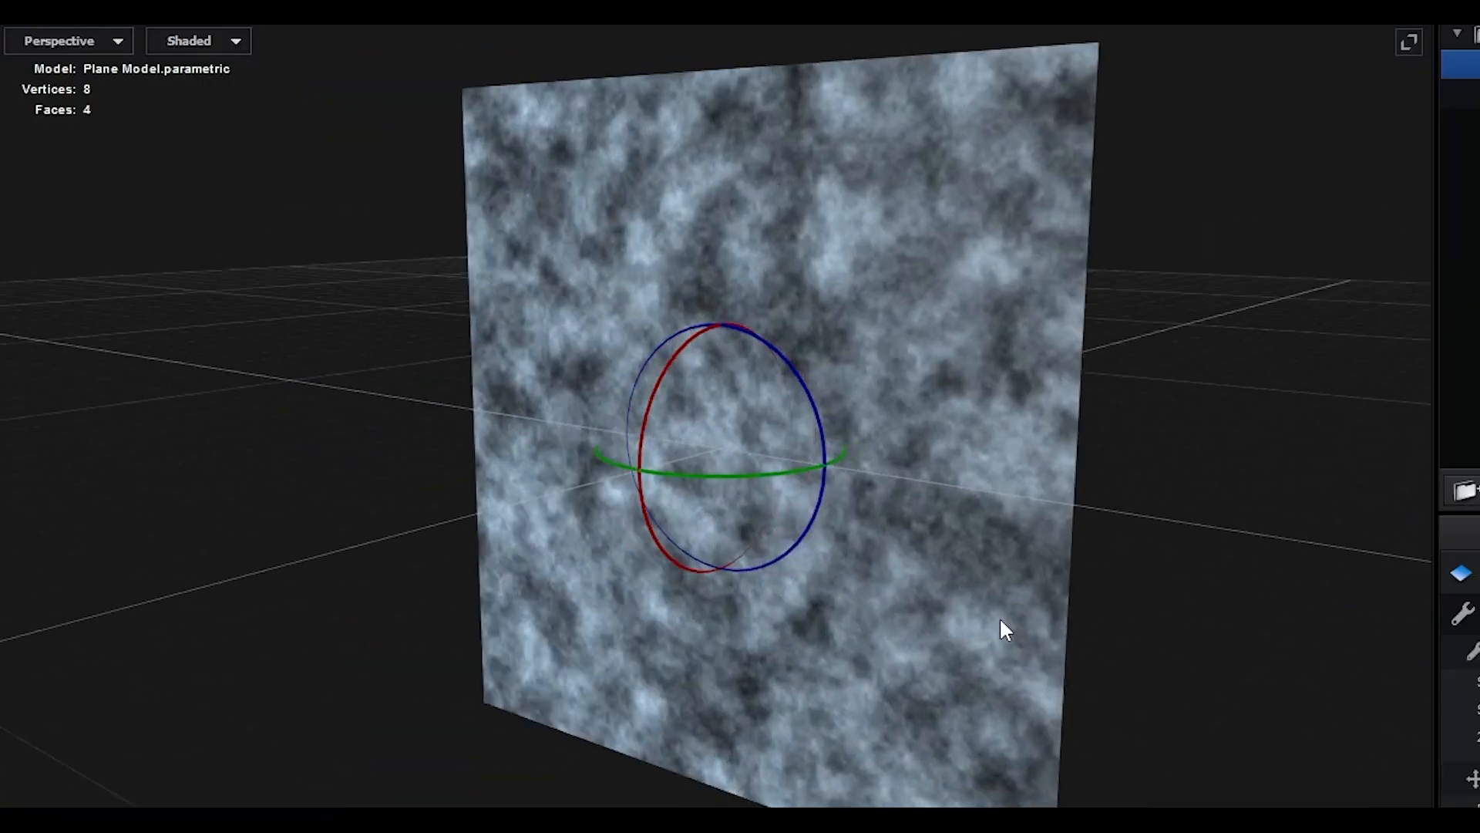
left_click_drag(1005, 629, 927, 641)
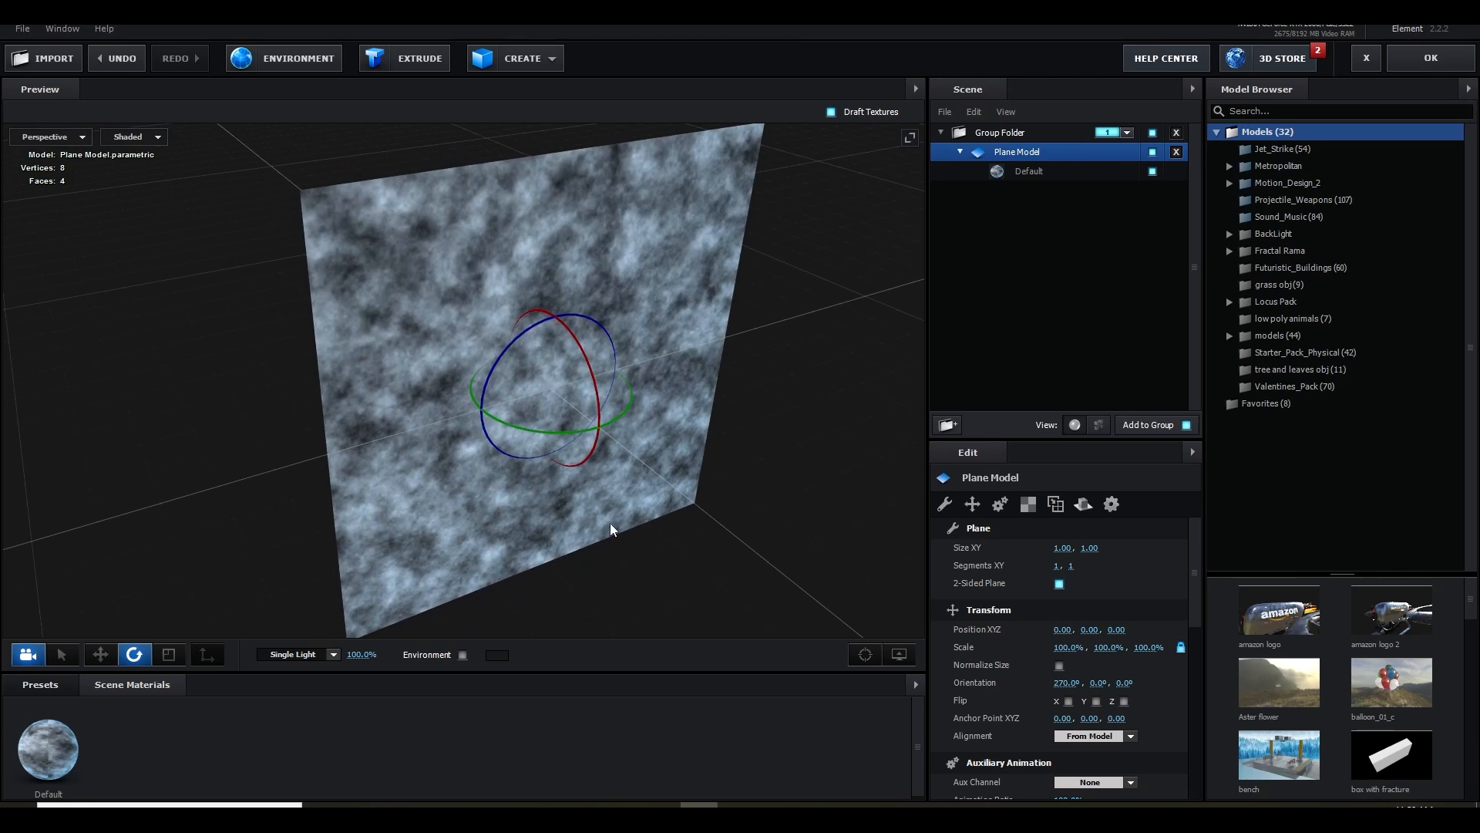
mouse_move(609, 492)
left_mouse_down()
mouse_move(586, 512)
mouse_move(614, 501)
left_mouse_up()
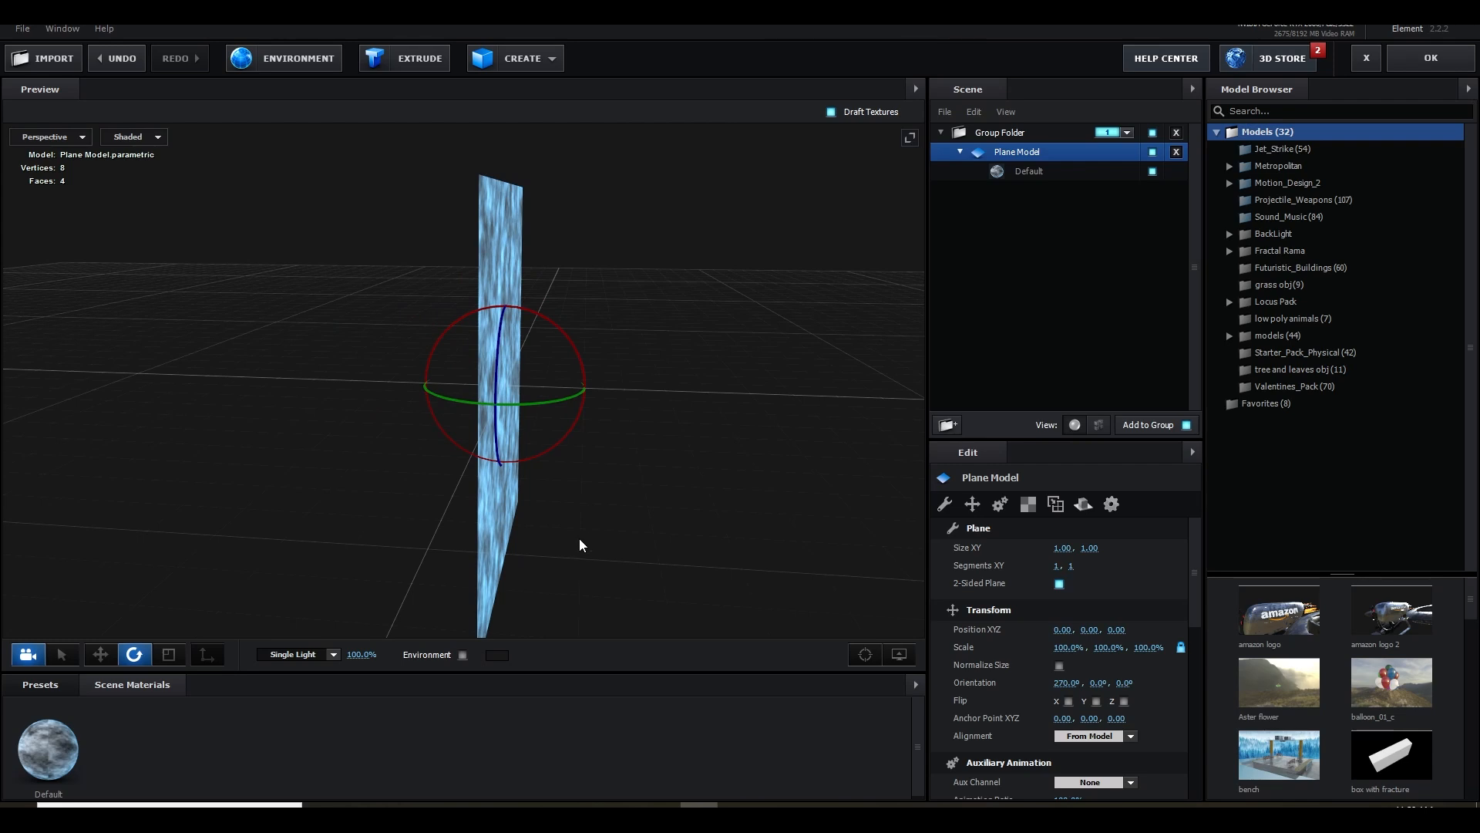
Import custome volume -3.obj from the blender folder on drive D and delete the plane model from the scene
left_click(22, 28)
mouse_move(131, 51)
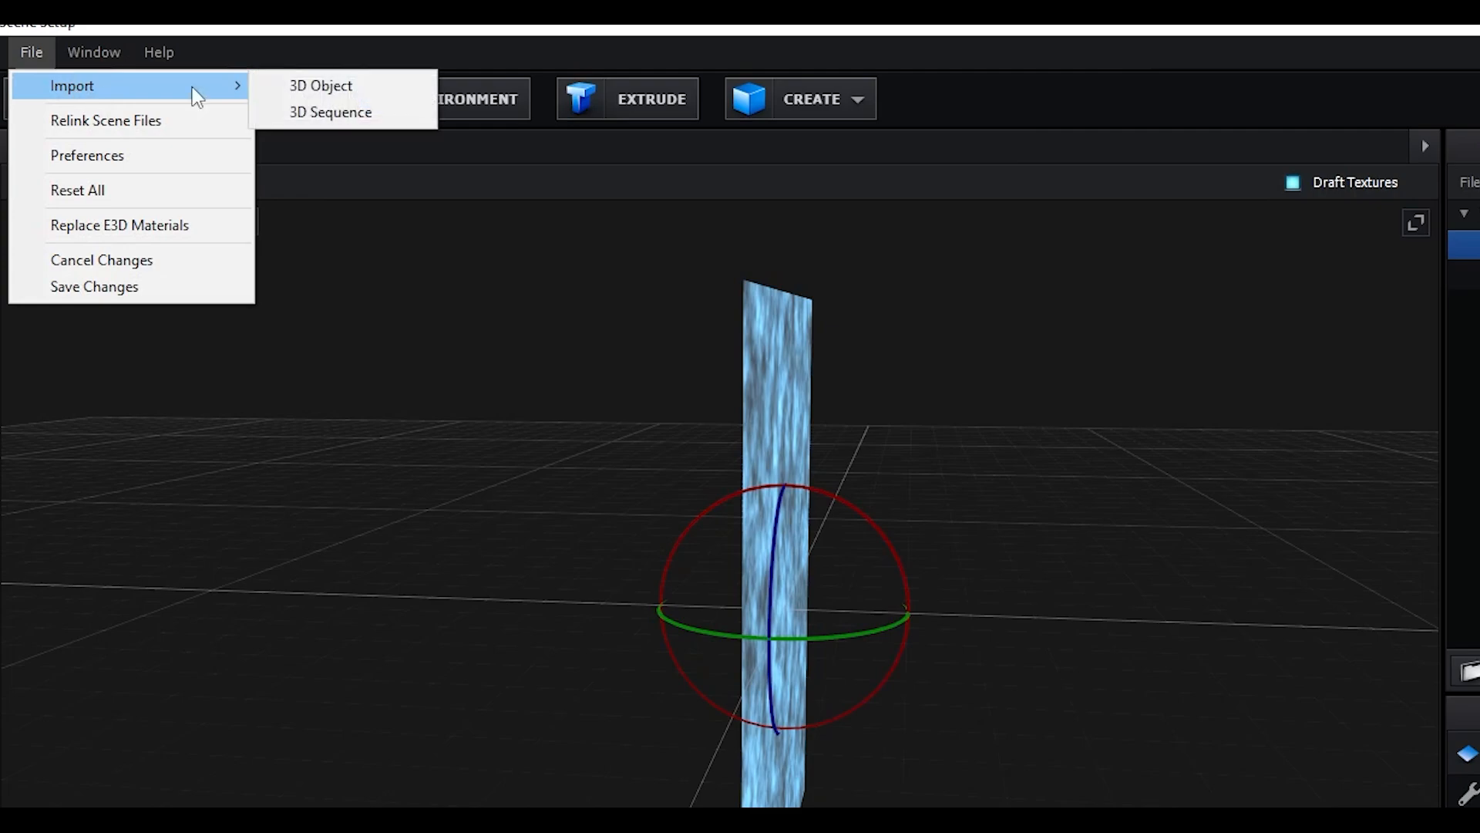
left_click(321, 85)
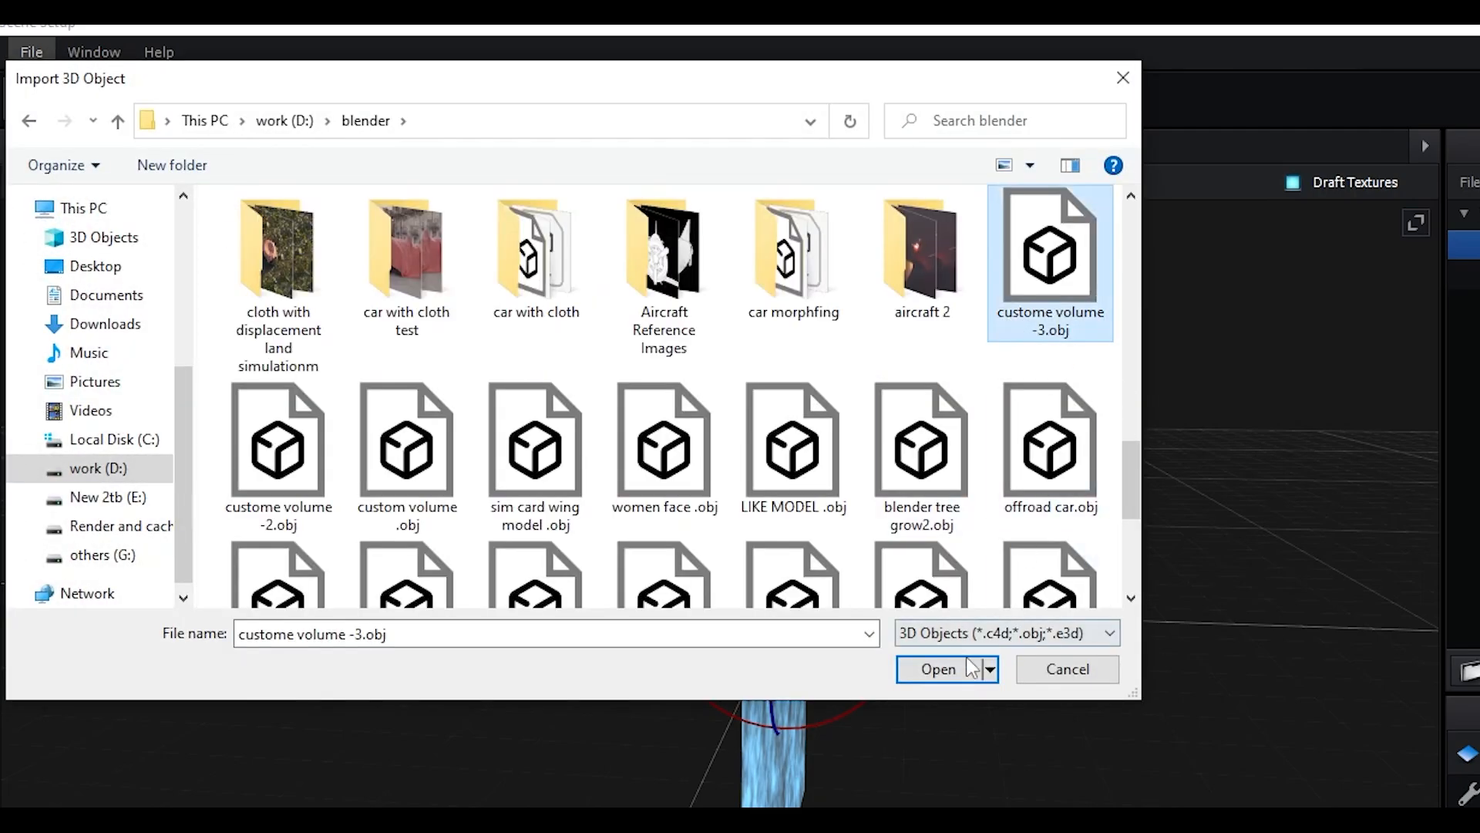
left_click(963, 667)
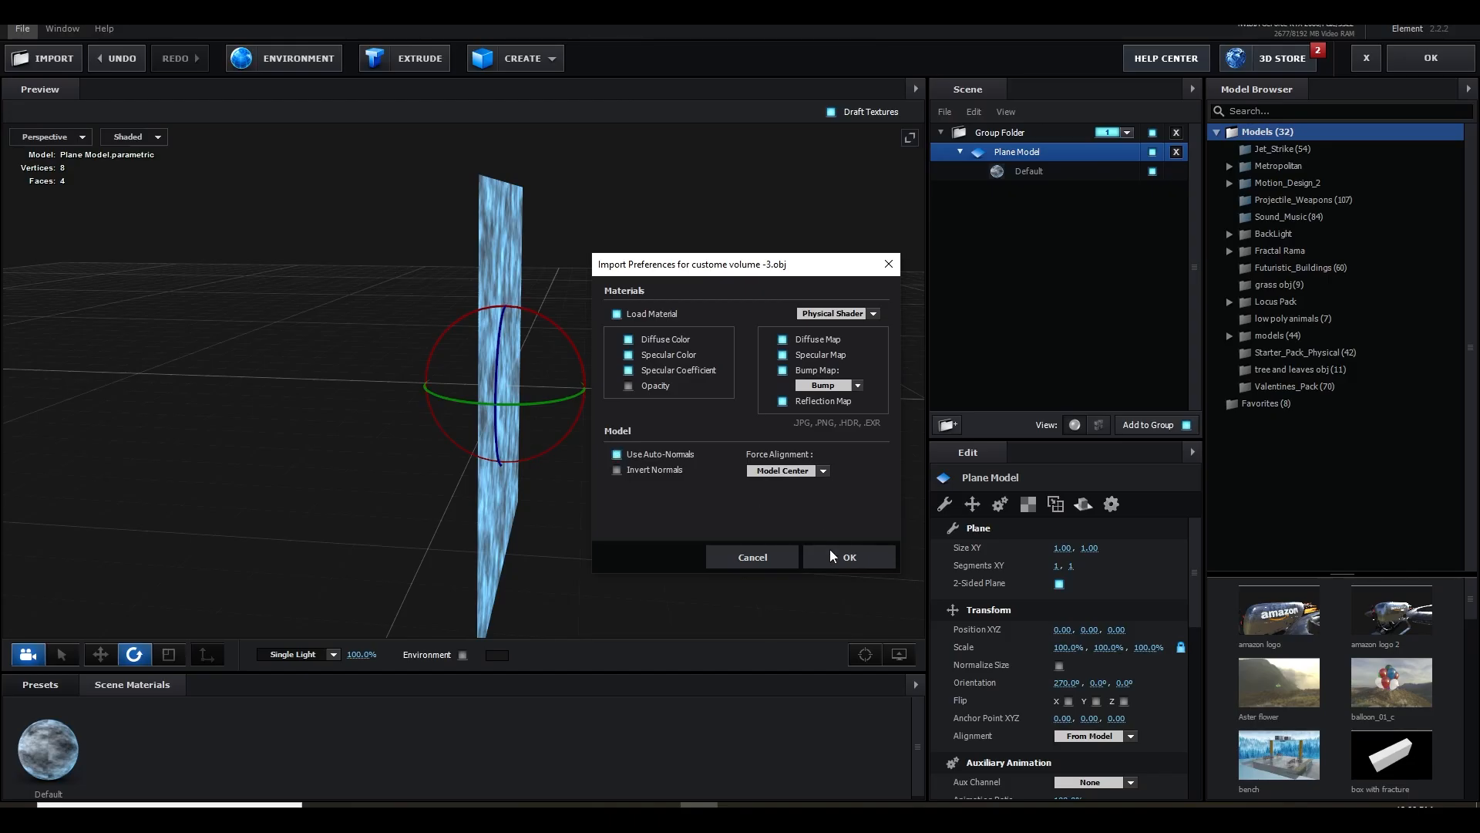
left_click(833, 555)
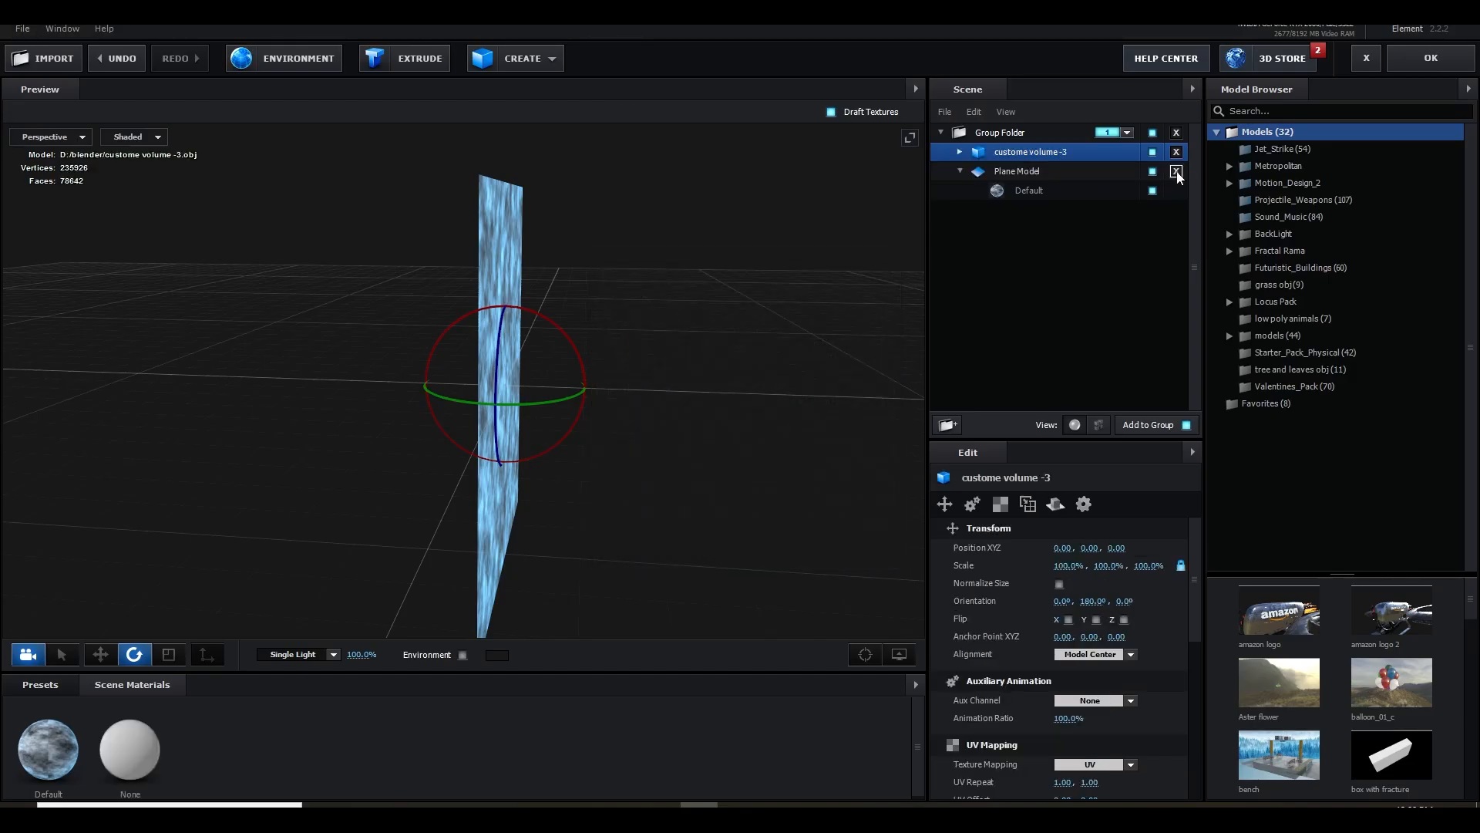
left_click(1176, 171)
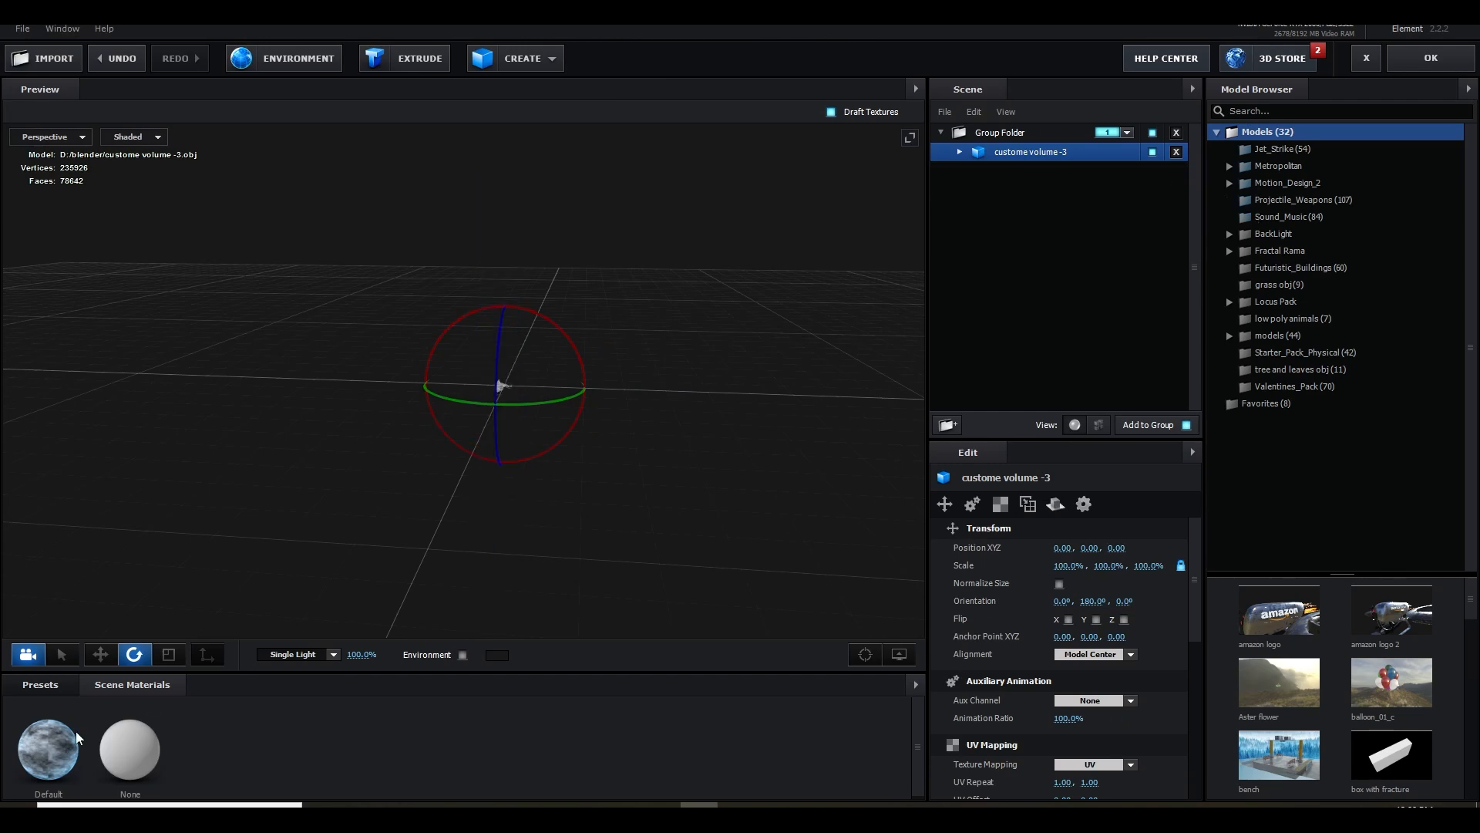
Normalize the size of the custome volume -3 model and assign the Default noise material to it
left_click_drag(603, 429, 655, 440)
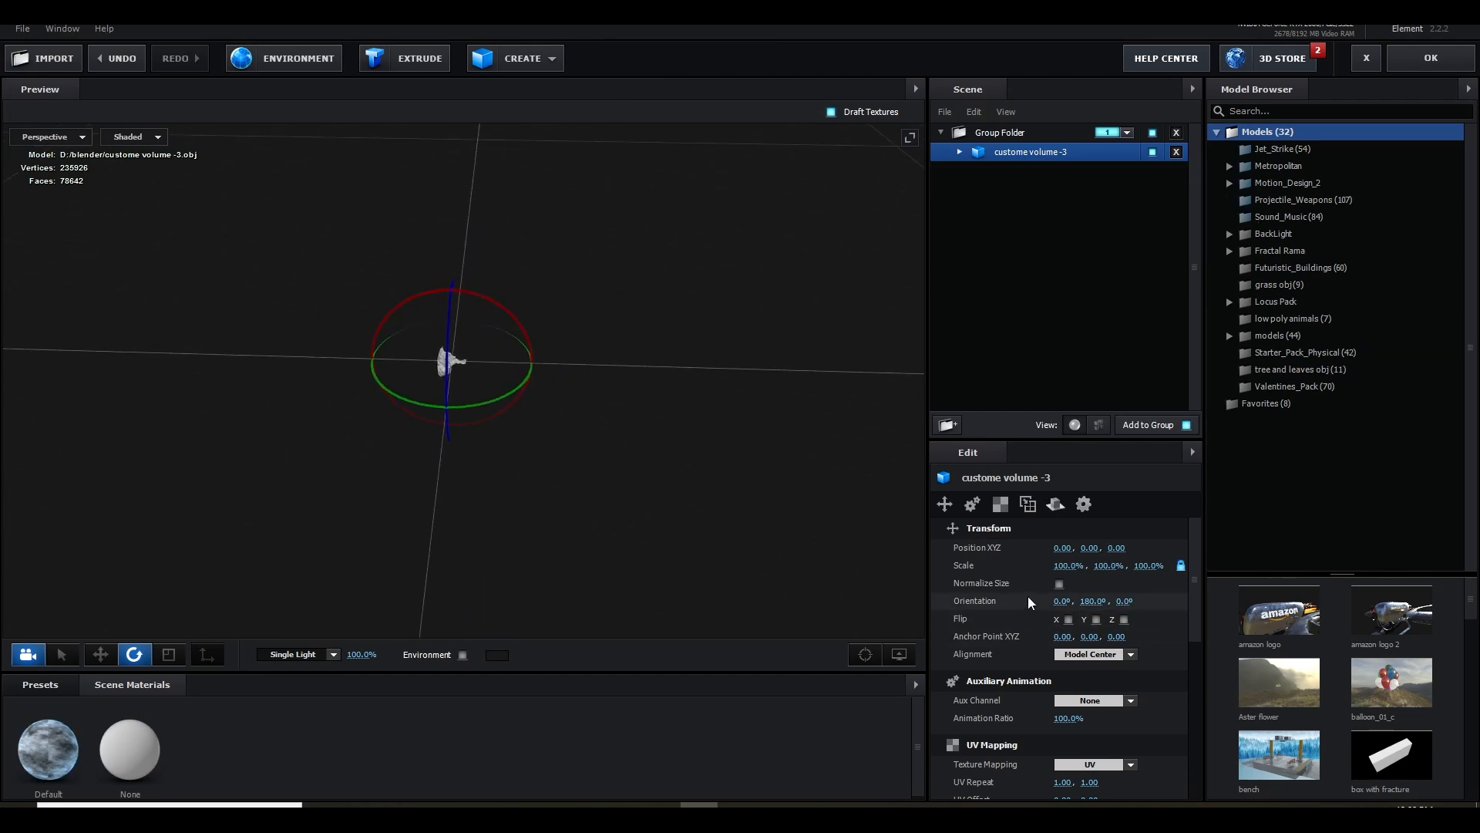
left_click(1058, 583)
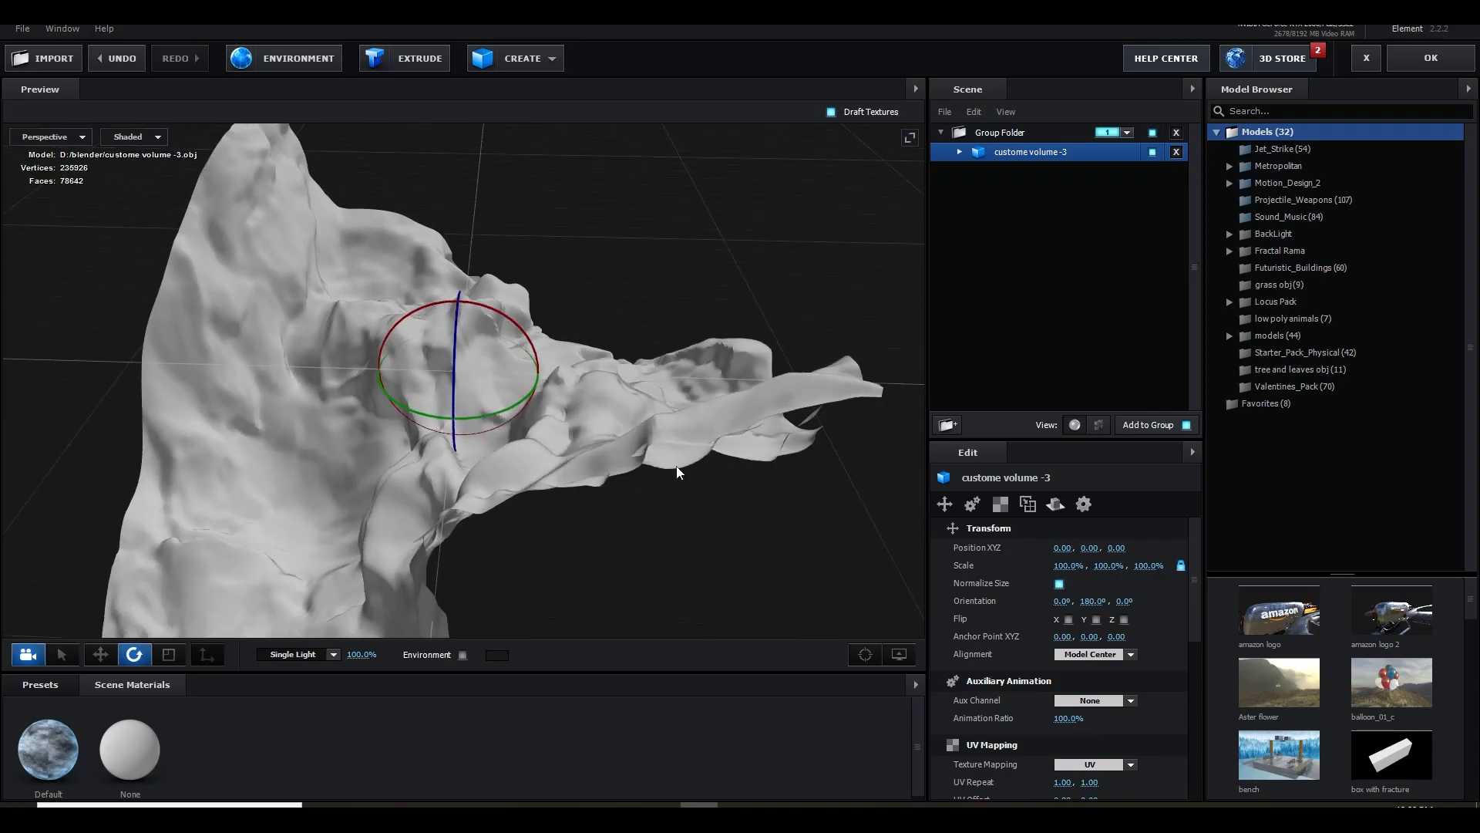
left_click_drag(677, 465, 665, 428)
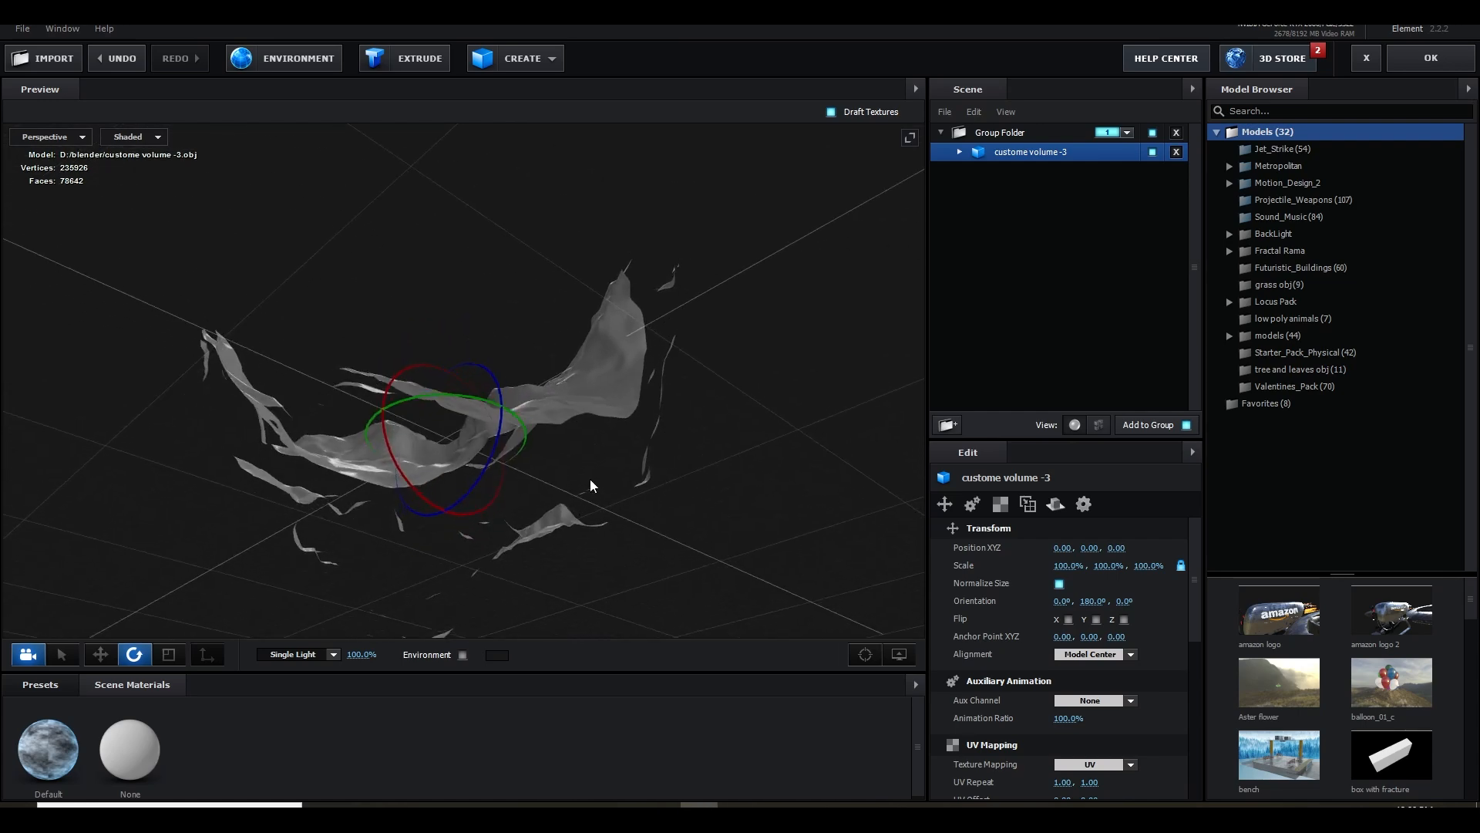
left_click_drag(553, 483, 529, 481)
left_click_drag(609, 458, 644, 438)
left_click_drag(48, 750, 388, 505)
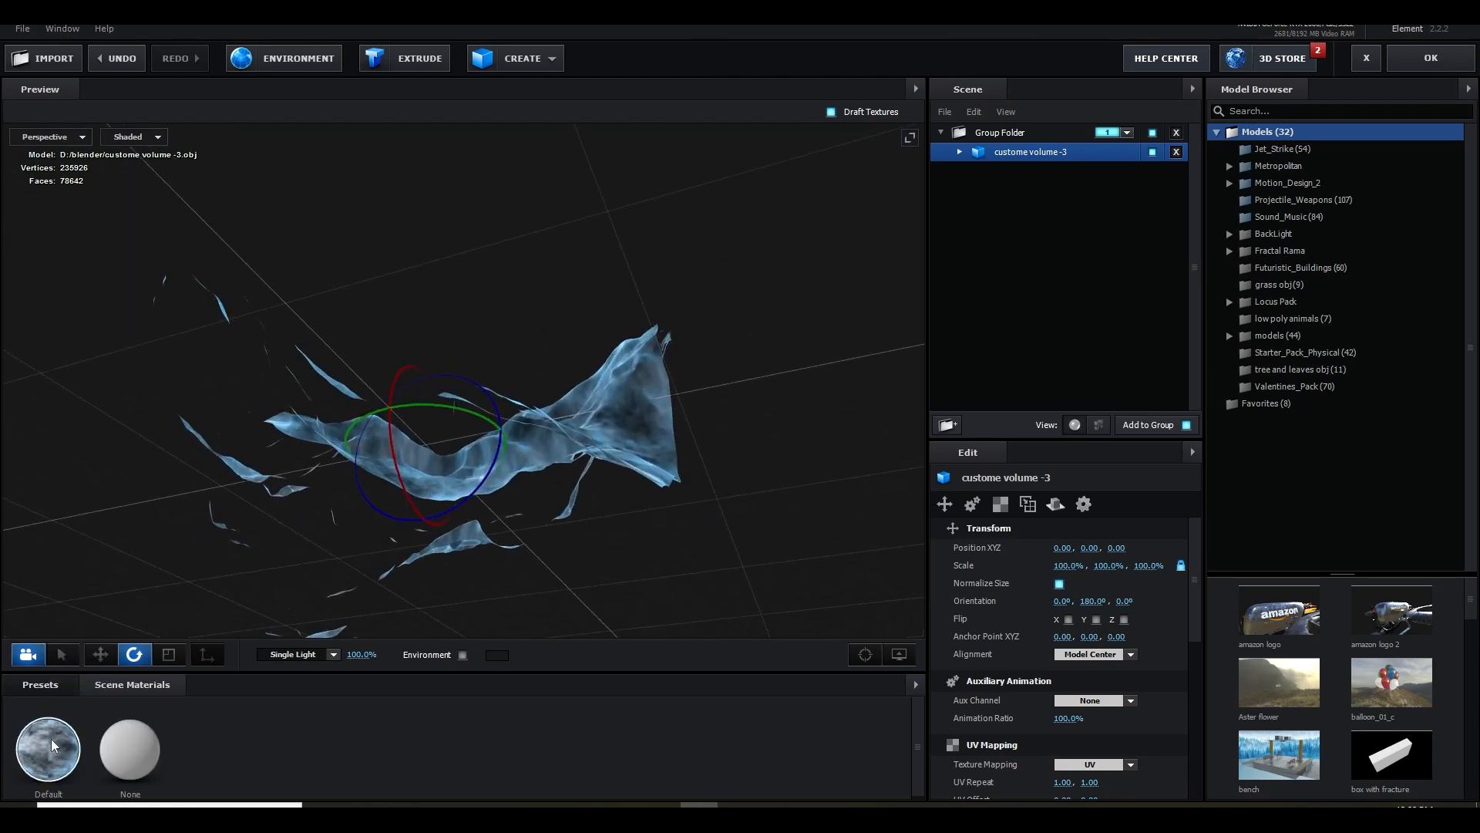
Enable Draw Backfaces in the advanced settings of the Default noise material
left_click(49, 751)
scroll(1177, 677, "down", 8)
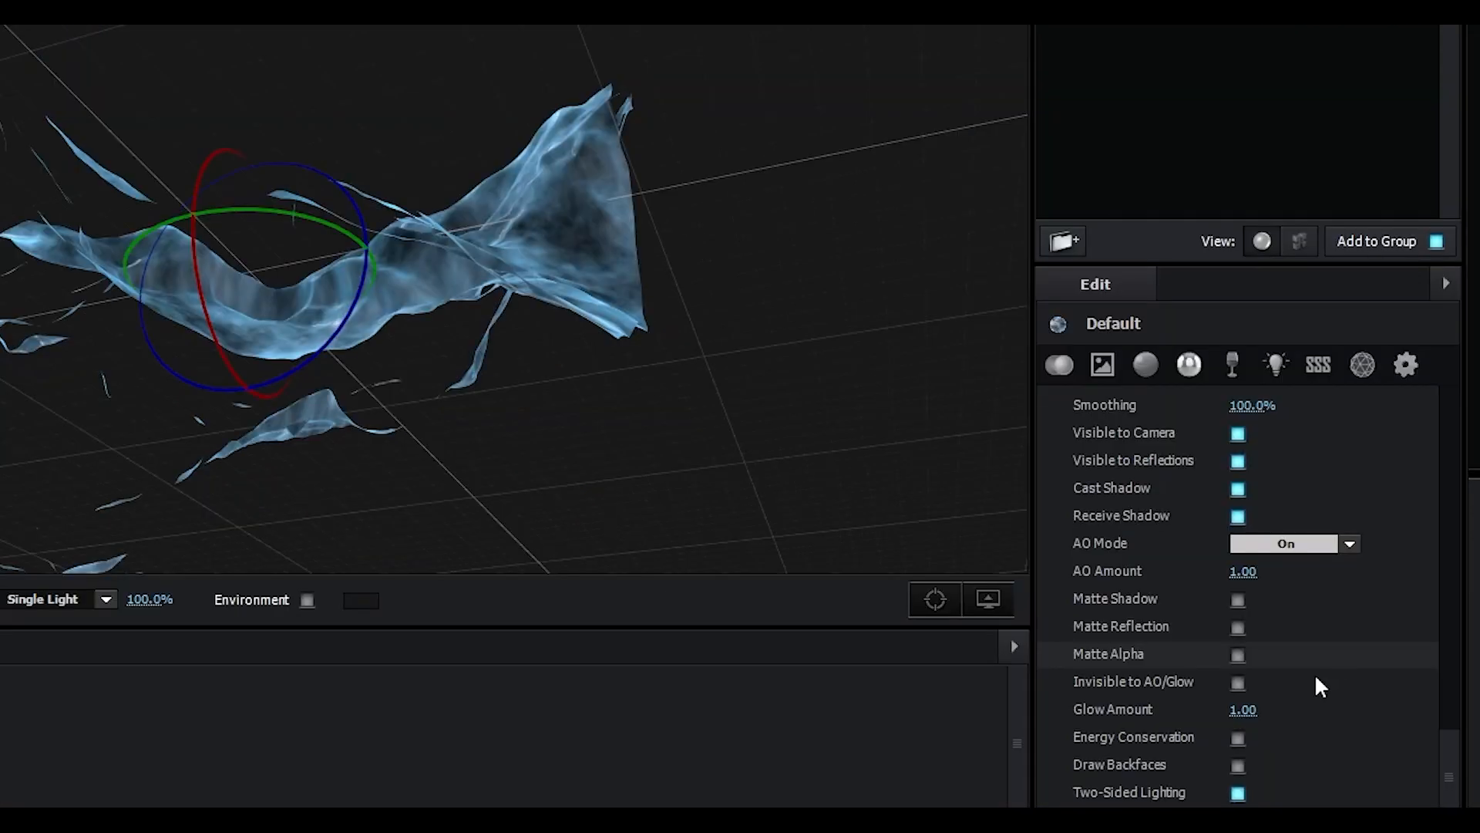
left_click(1237, 765)
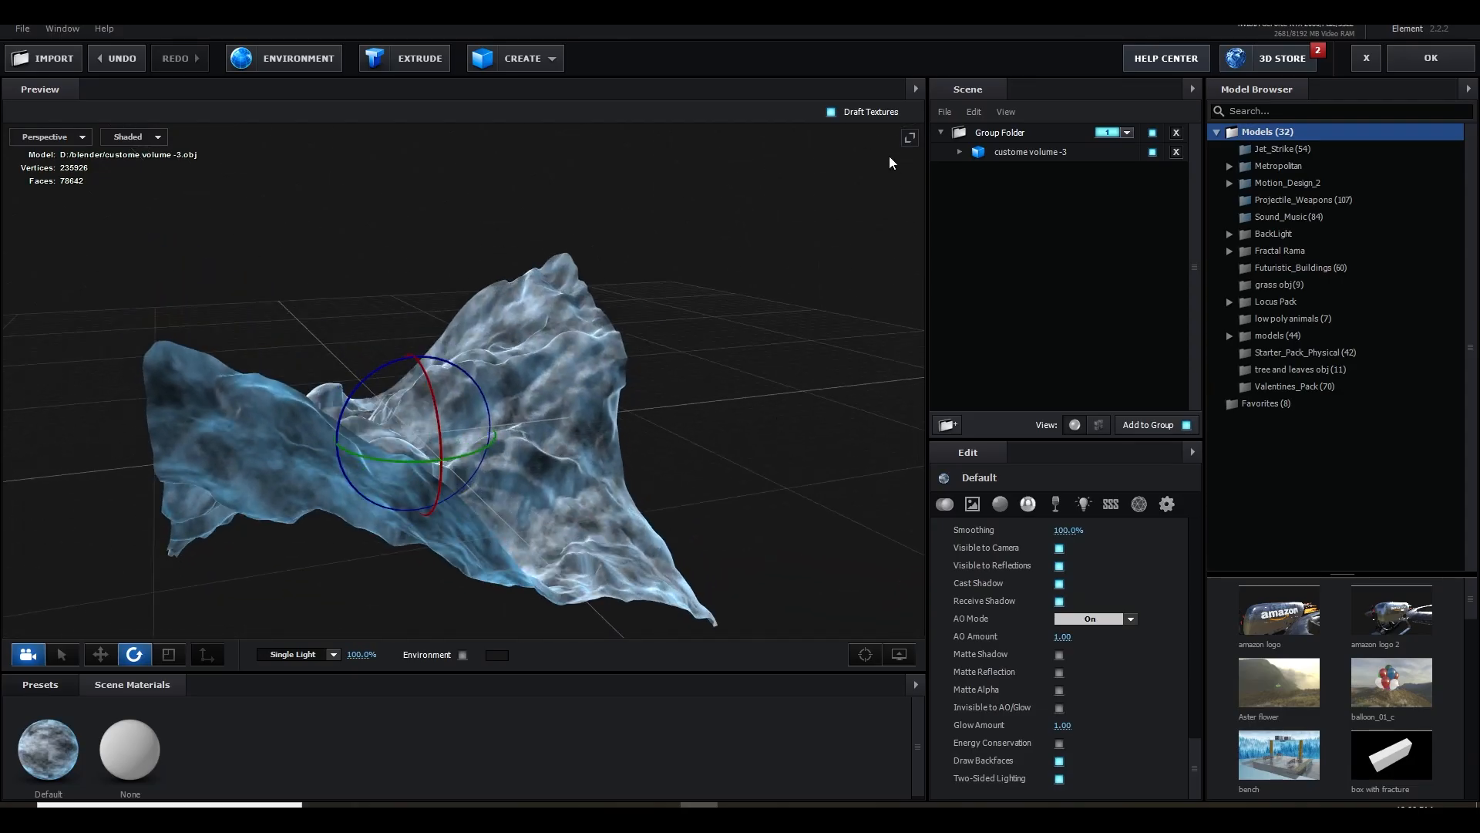
Hide the gizmos and the grid in the Scene Setup preview
left_click(899, 656)
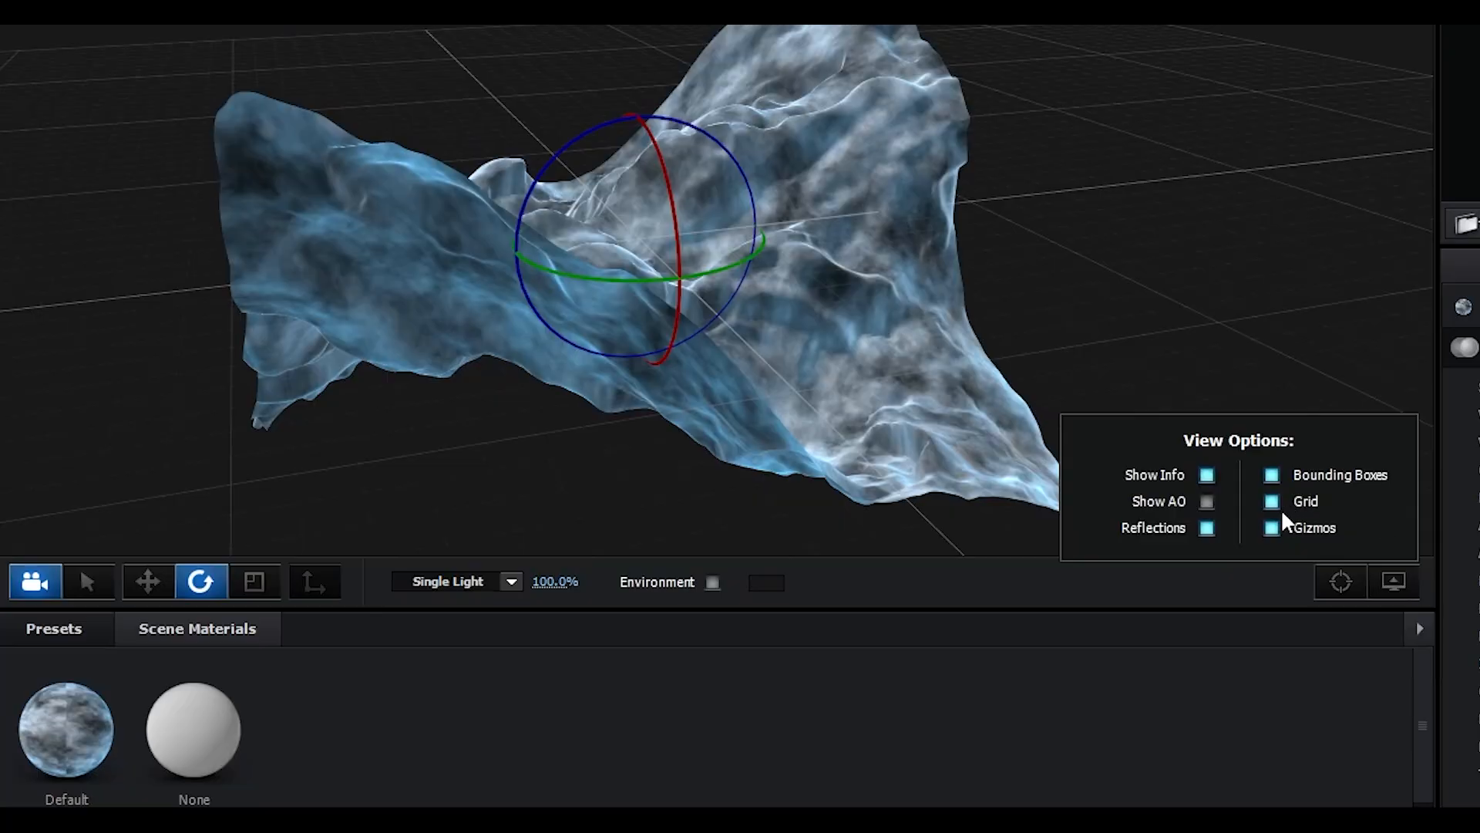
left_click(1272, 528)
left_click(1272, 501)
Examine the noise texture on the imported mesh up close and from several angles without draft textures
scroll(1234, 247, "up", 5)
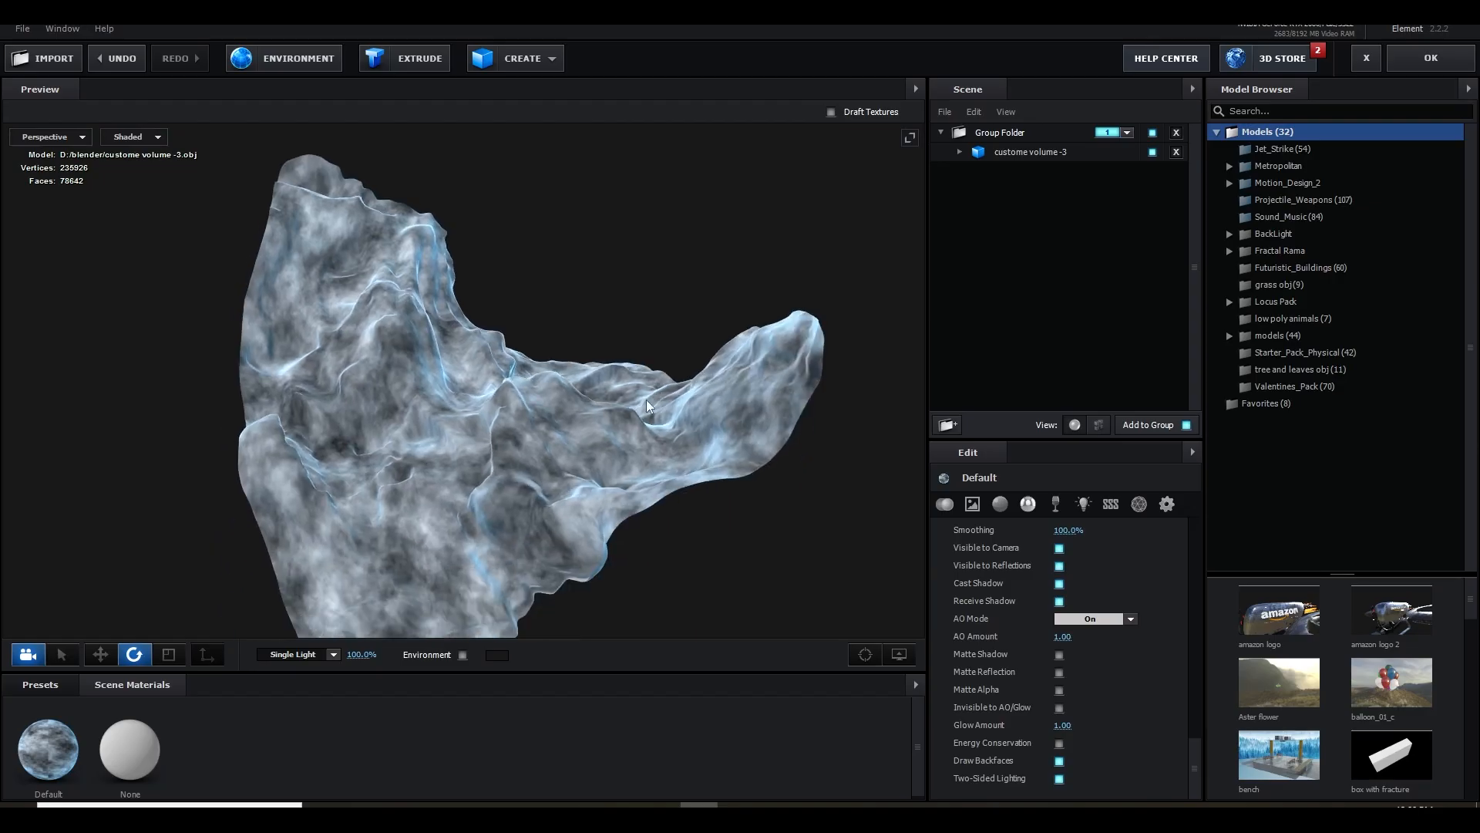
left_click_drag(646, 399, 603, 436)
left_click_drag(932, 472, 630, 546)
scroll(877, 601, "up", 5)
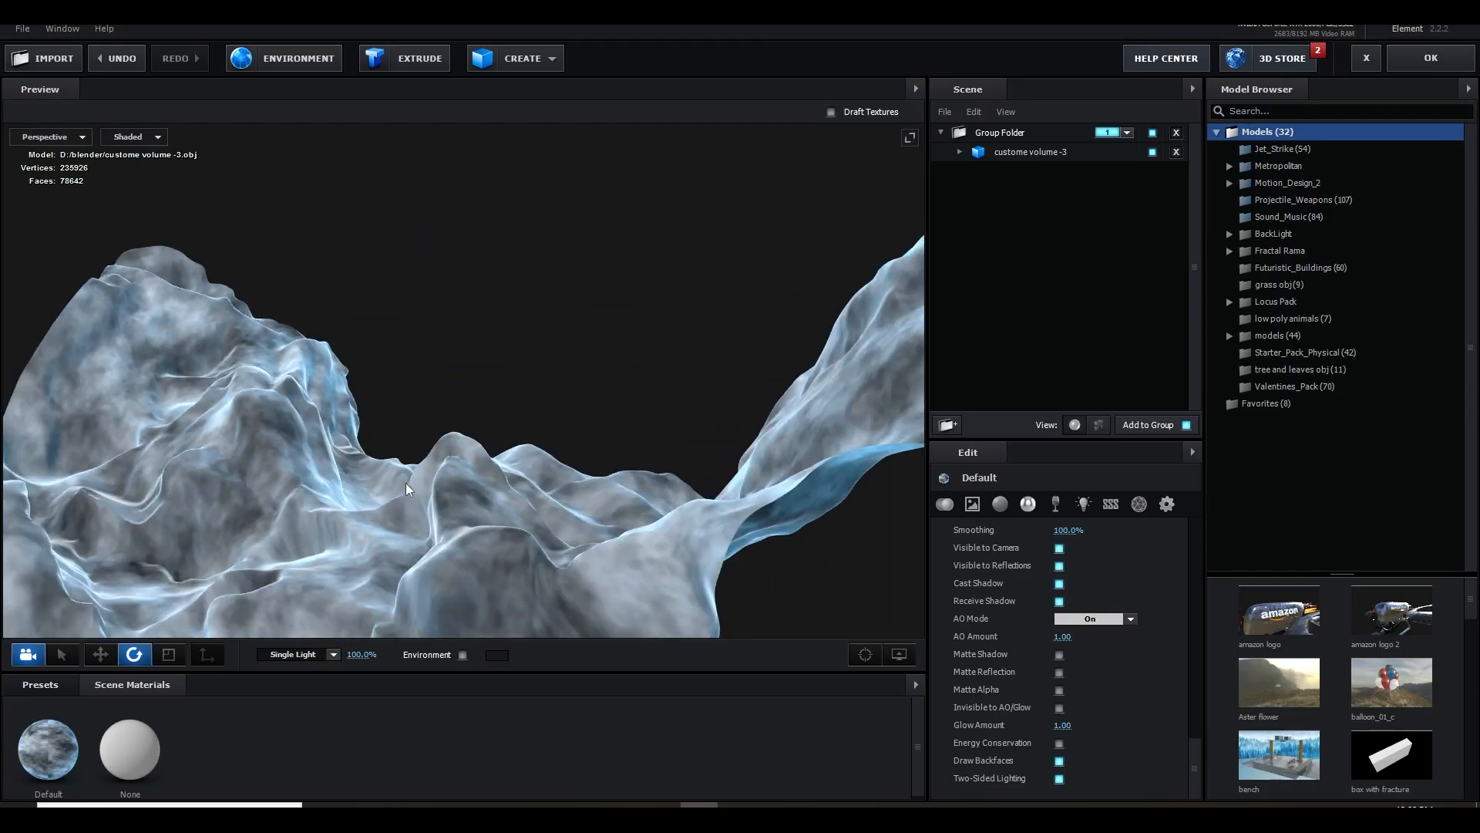
left_click_drag(406, 483, 697, 608)
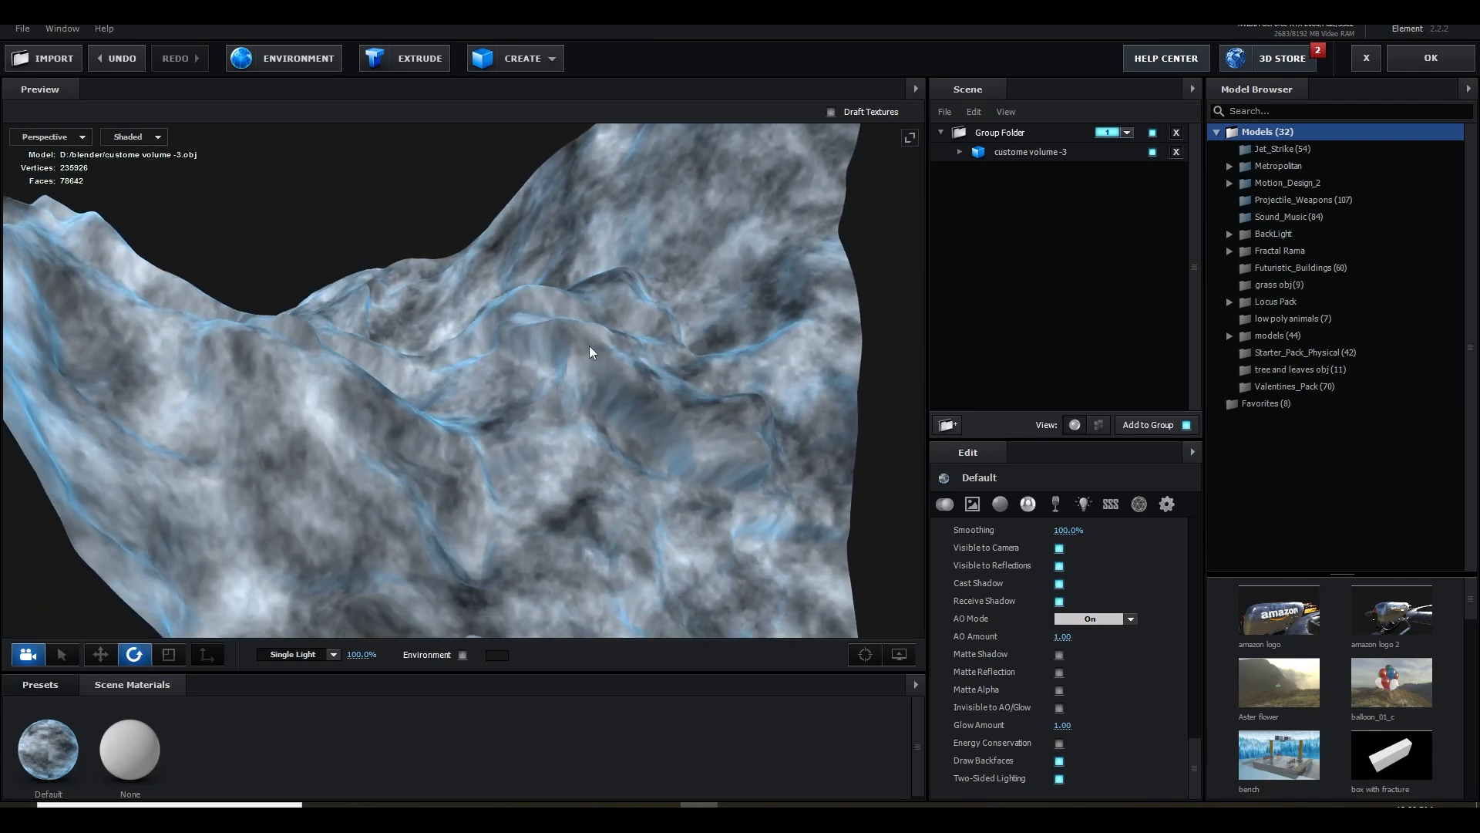
left_click_drag(528, 384, 495, 465)
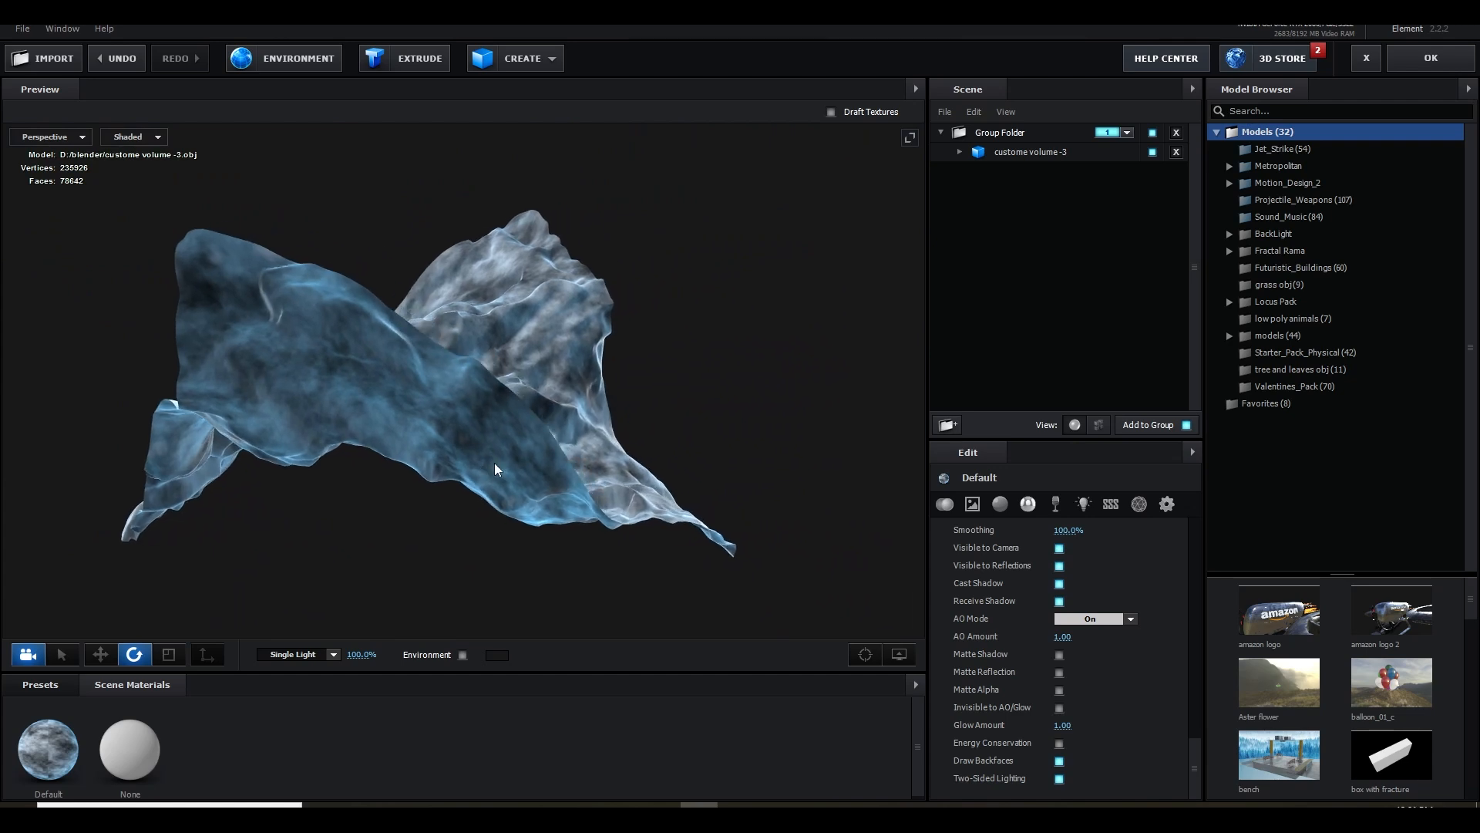
mouse_move(495, 468)
left_mouse_down()
mouse_move(549, 458)
mouse_move(457, 467)
mouse_move(478, 469)
left_mouse_up()
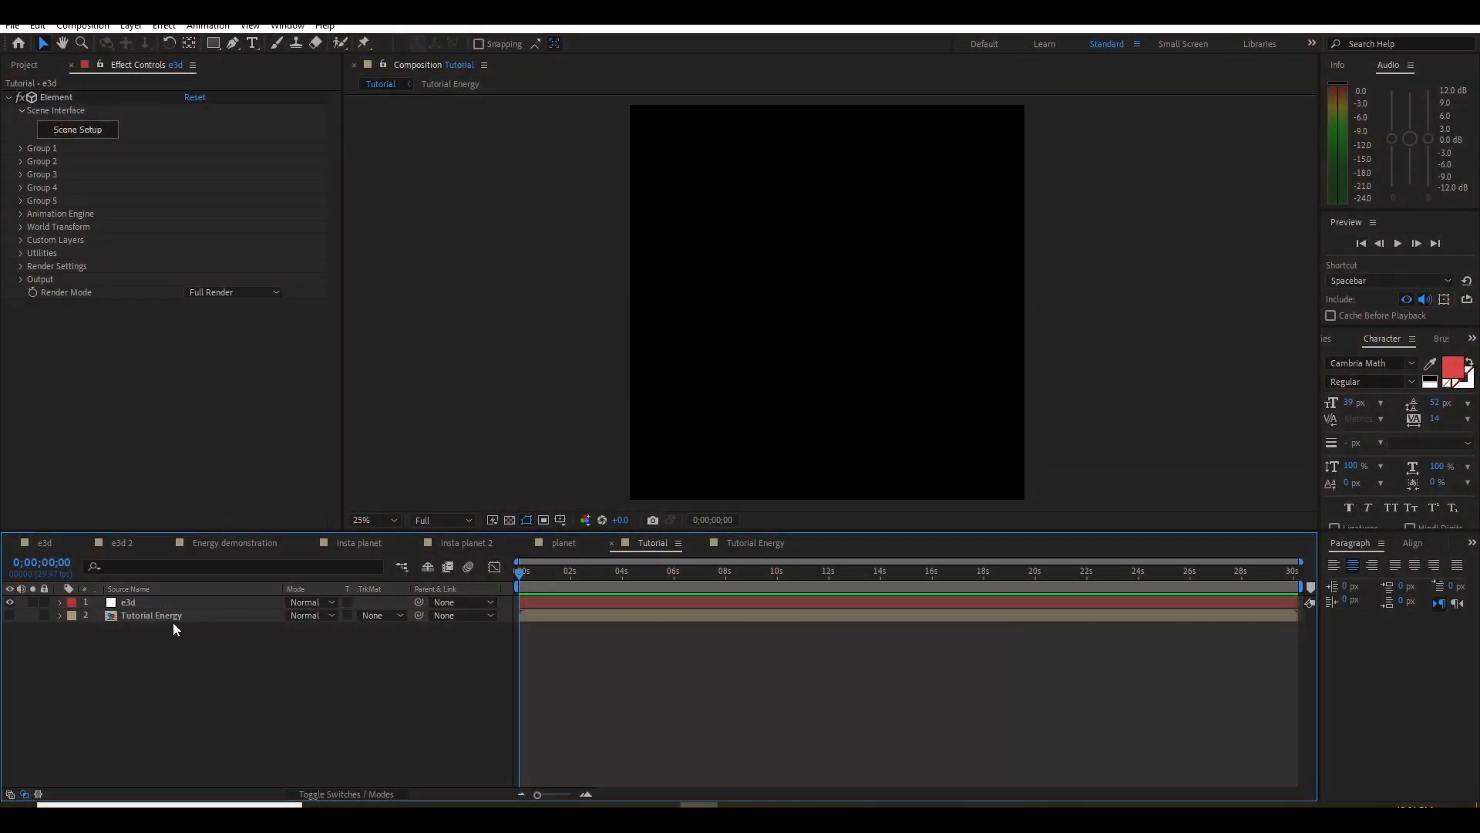
Set the fractal noise layer's Fractal Type to Dynamic in the Tutorial Energy composition
double_click(164, 616)
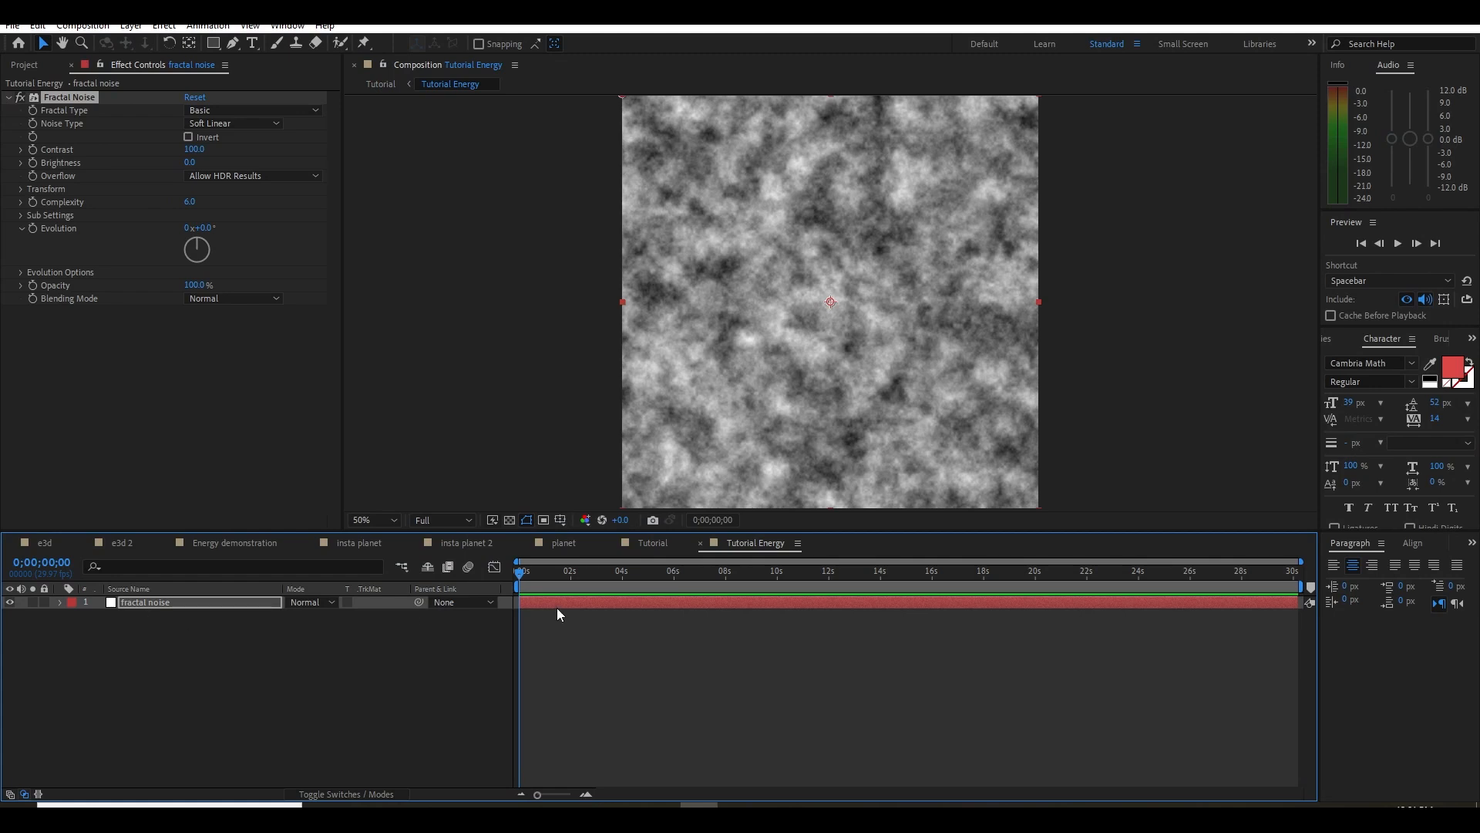
left_click(69, 99)
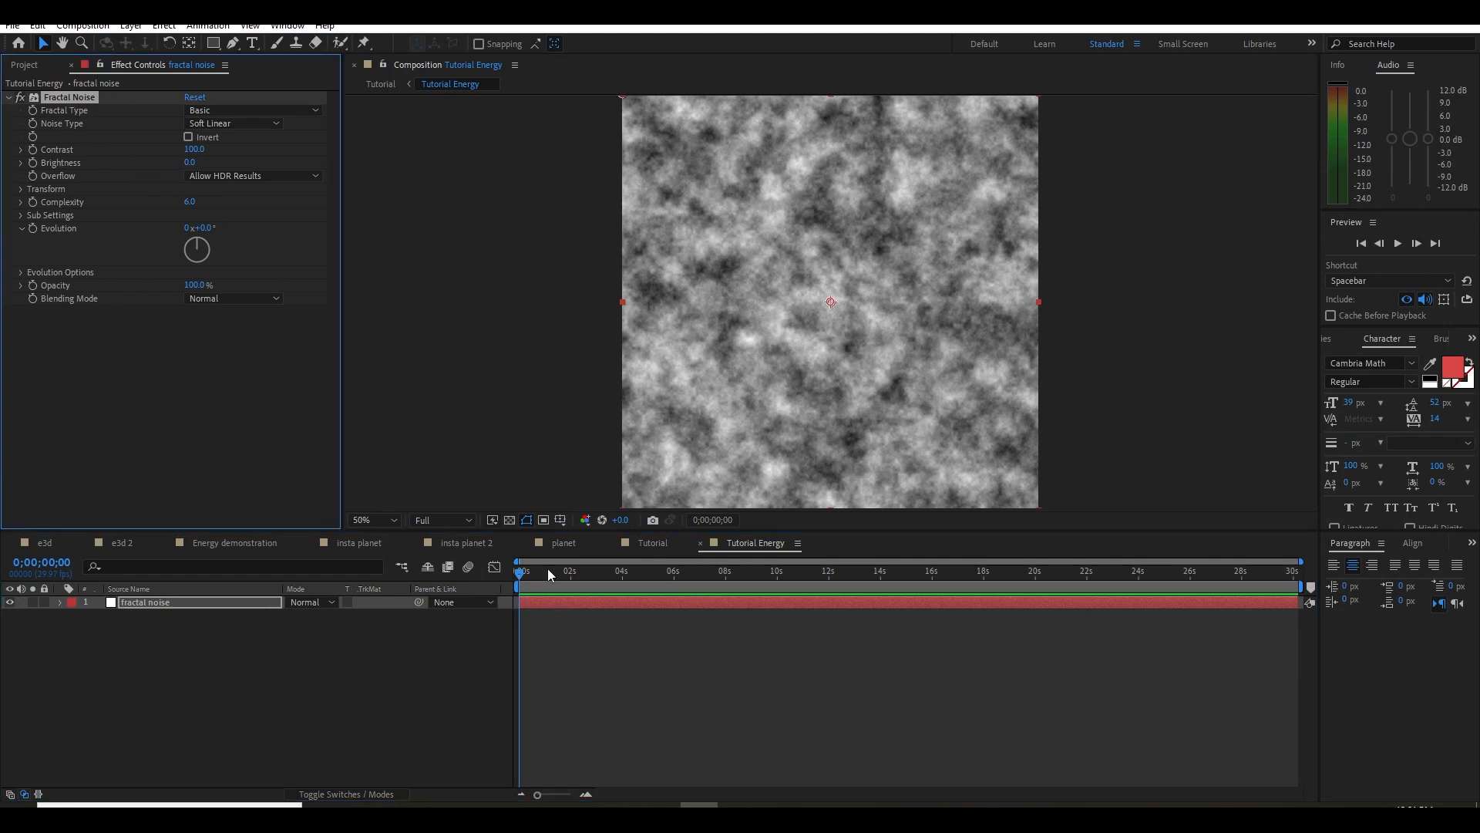
mouse_move(705, 443)
left_mouse_down()
mouse_move(723, 452)
mouse_move(701, 428)
left_mouse_up()
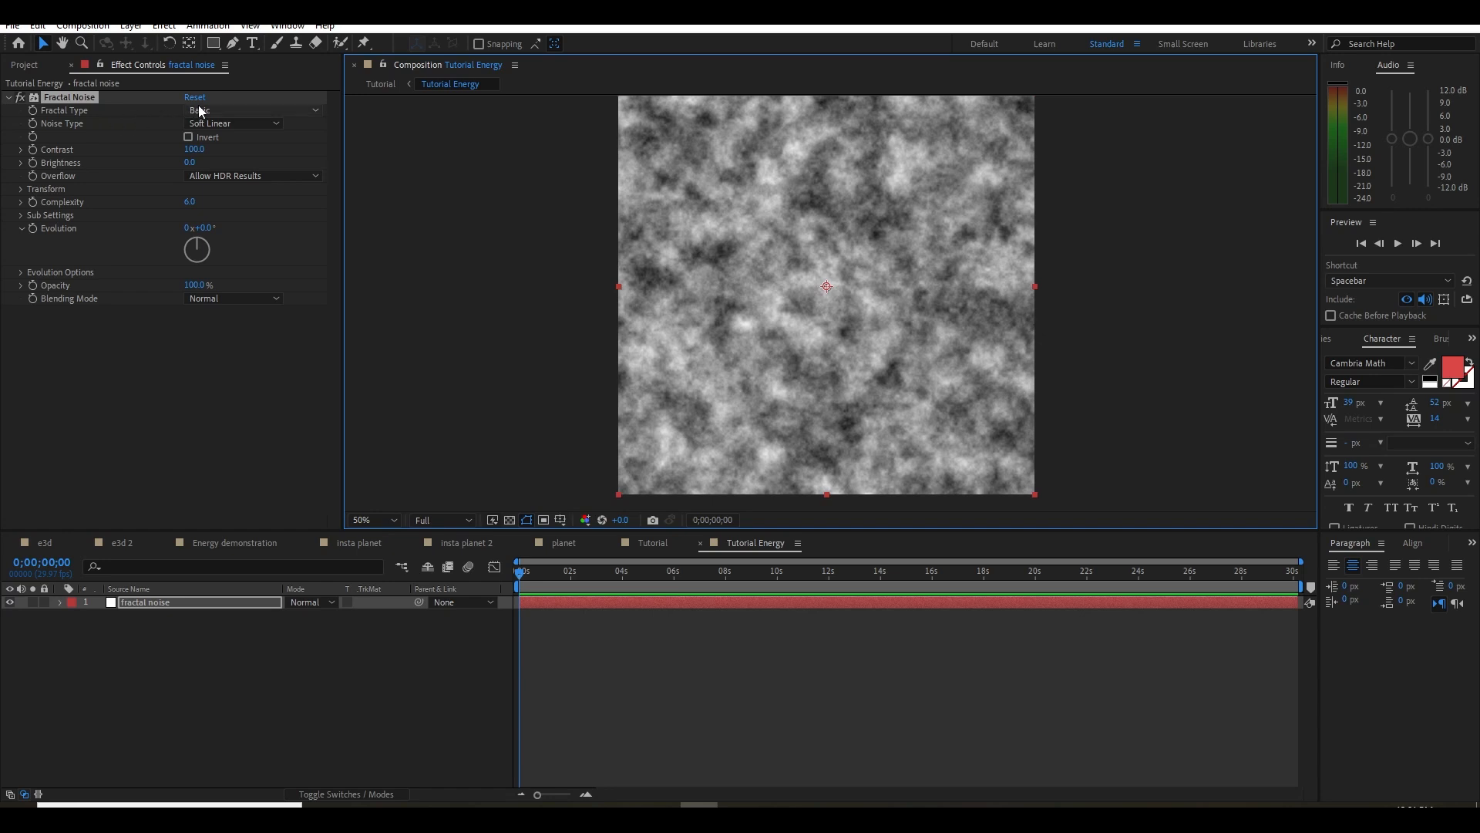
left_click(231, 110)
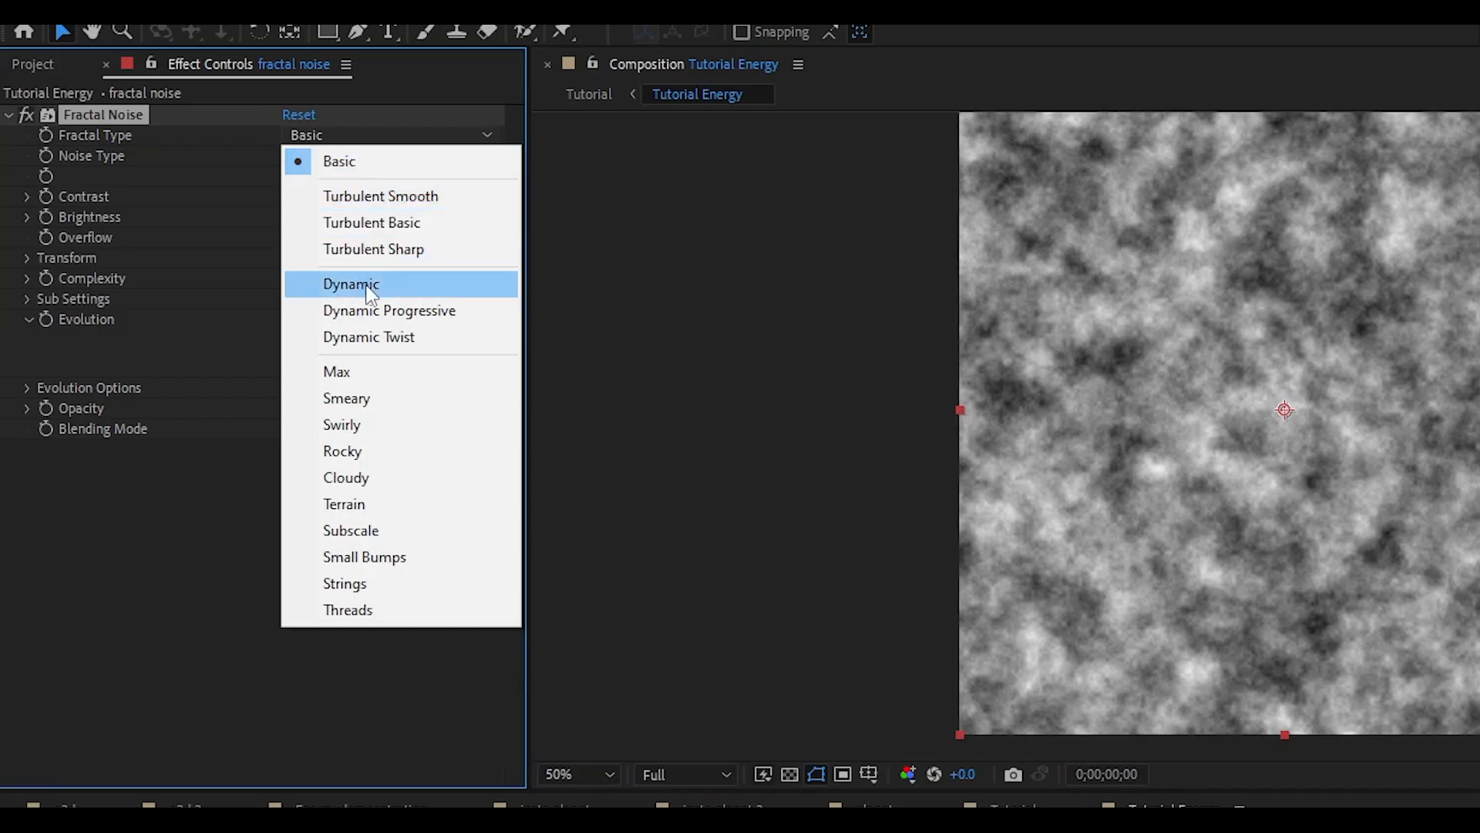
left_click(214, 206)
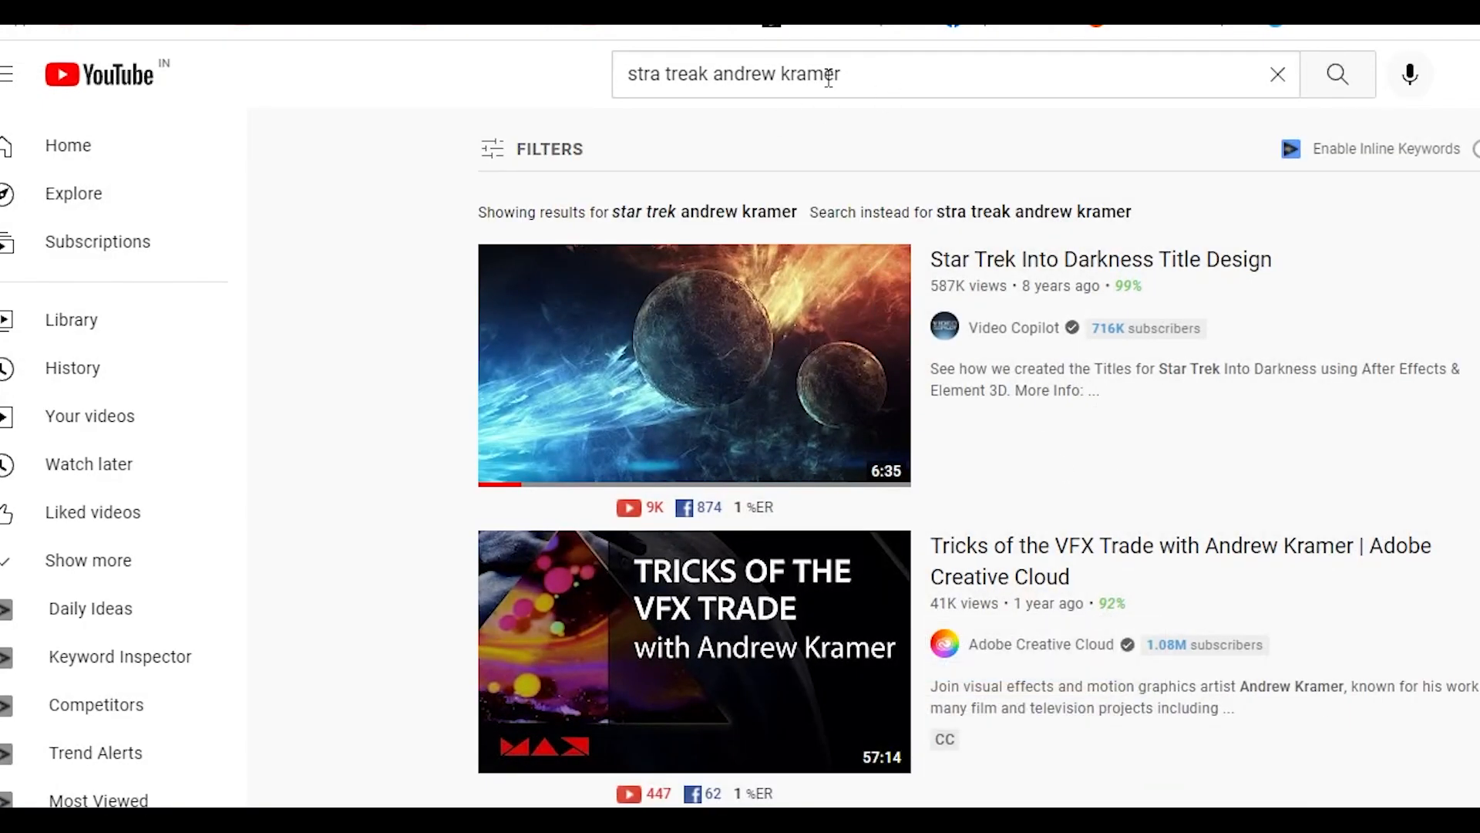
Switch to YouTube and search for "andrew kramer solar"
left_click_drag(712, 78, 248, 94)
key("BackSpace")
left_click(792, 72)
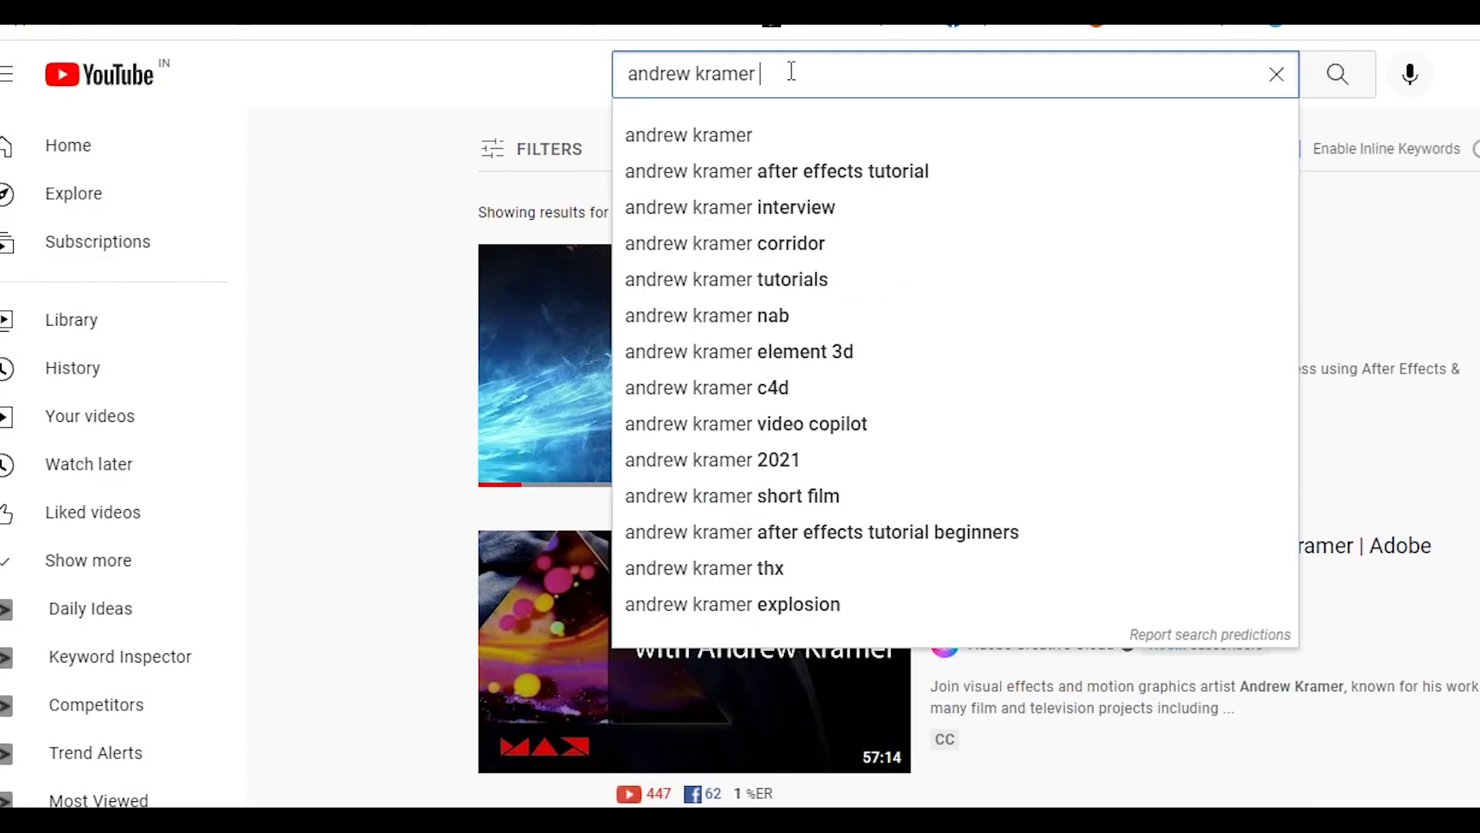
type("solar")
key("Return")
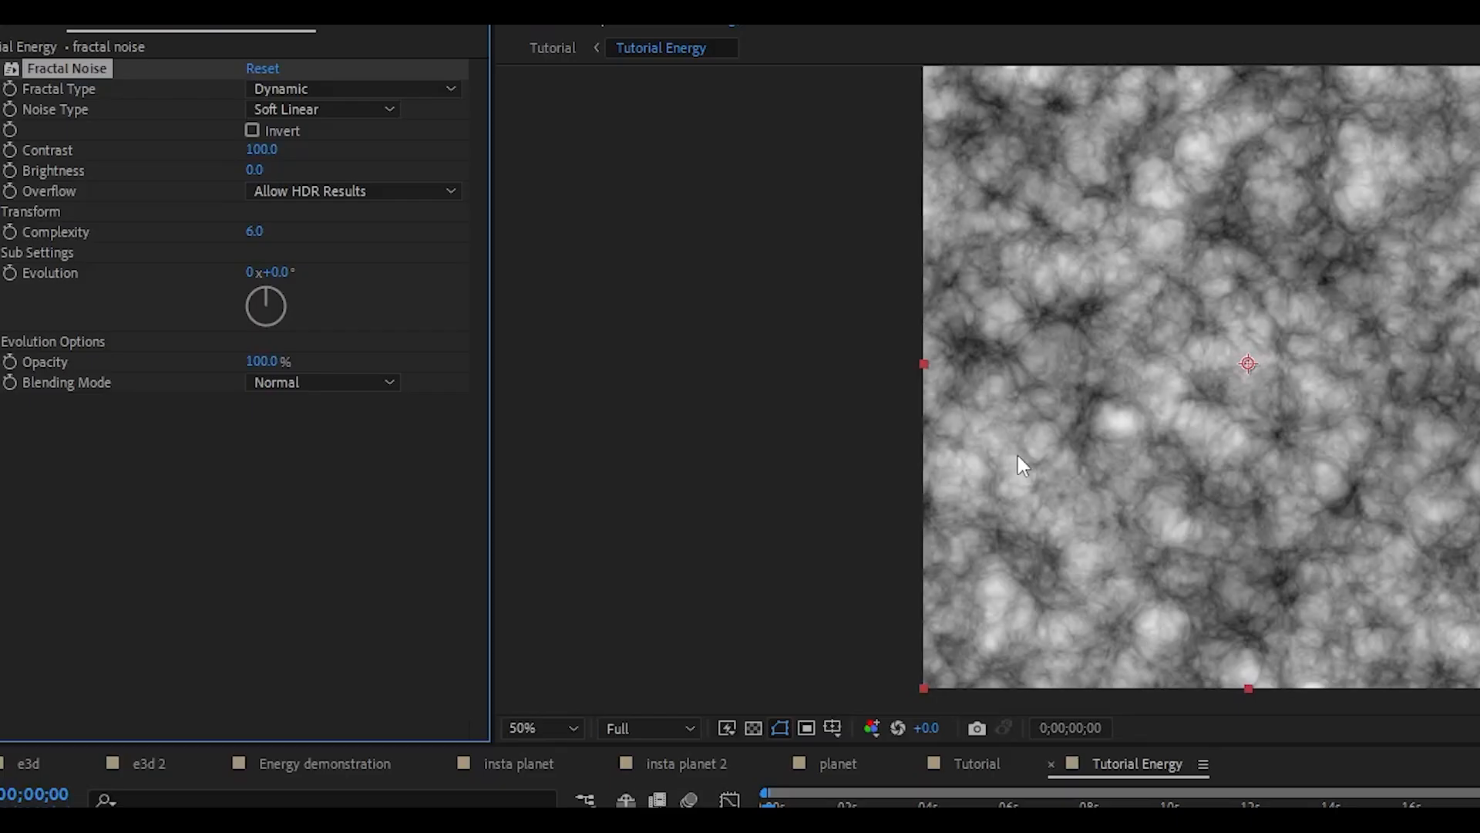
Set the fractal noise's Overflow to Clip, Contrast to 158 and Brightness to 12
left_click(405, 192)
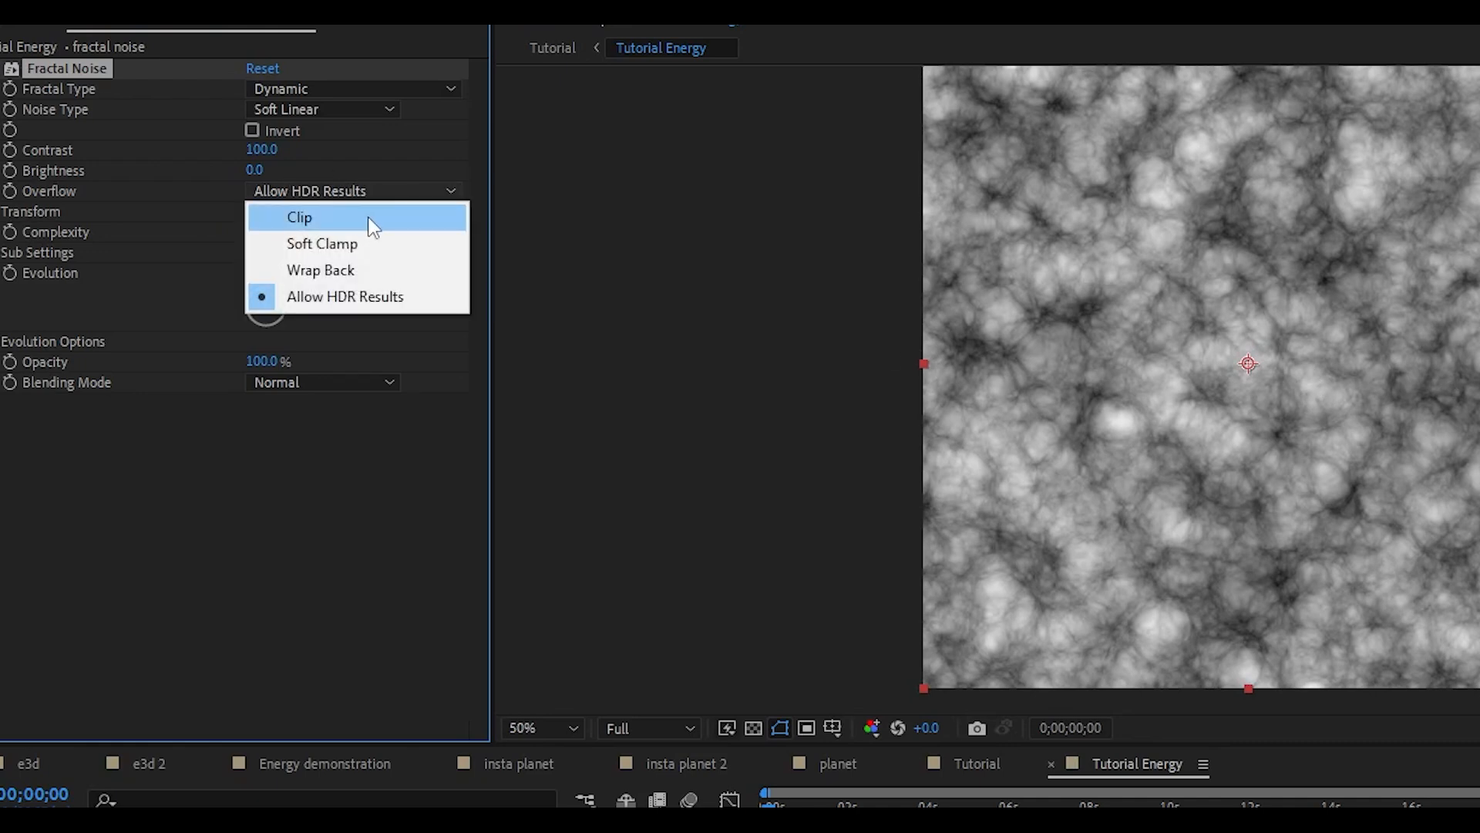
left_click(376, 217)
left_click_drag(264, 165, 333, 153)
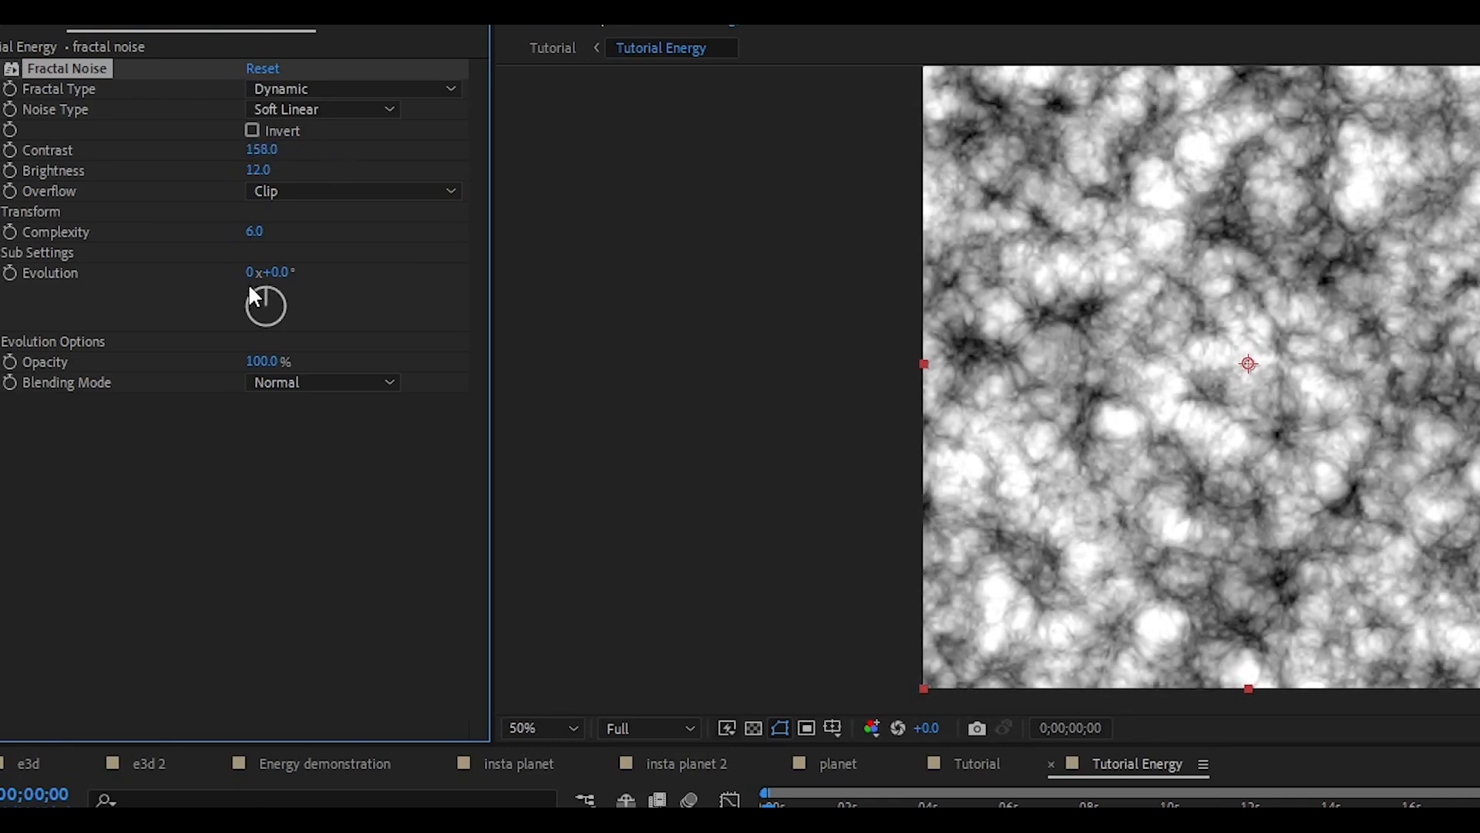
Try a Complexity of 1 on the fractal noise
left_click(261, 232)
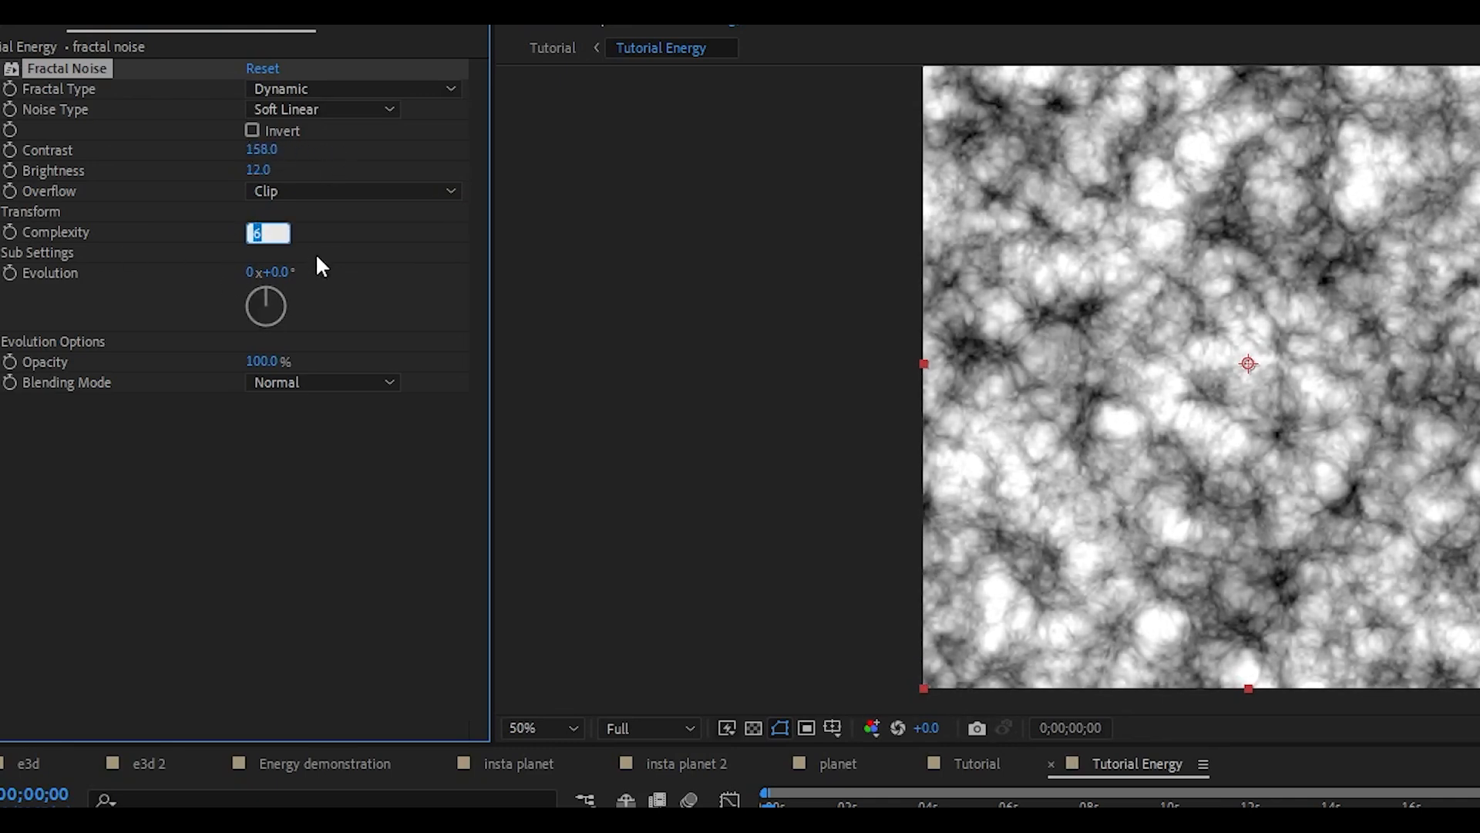
type("1")
key("Return")
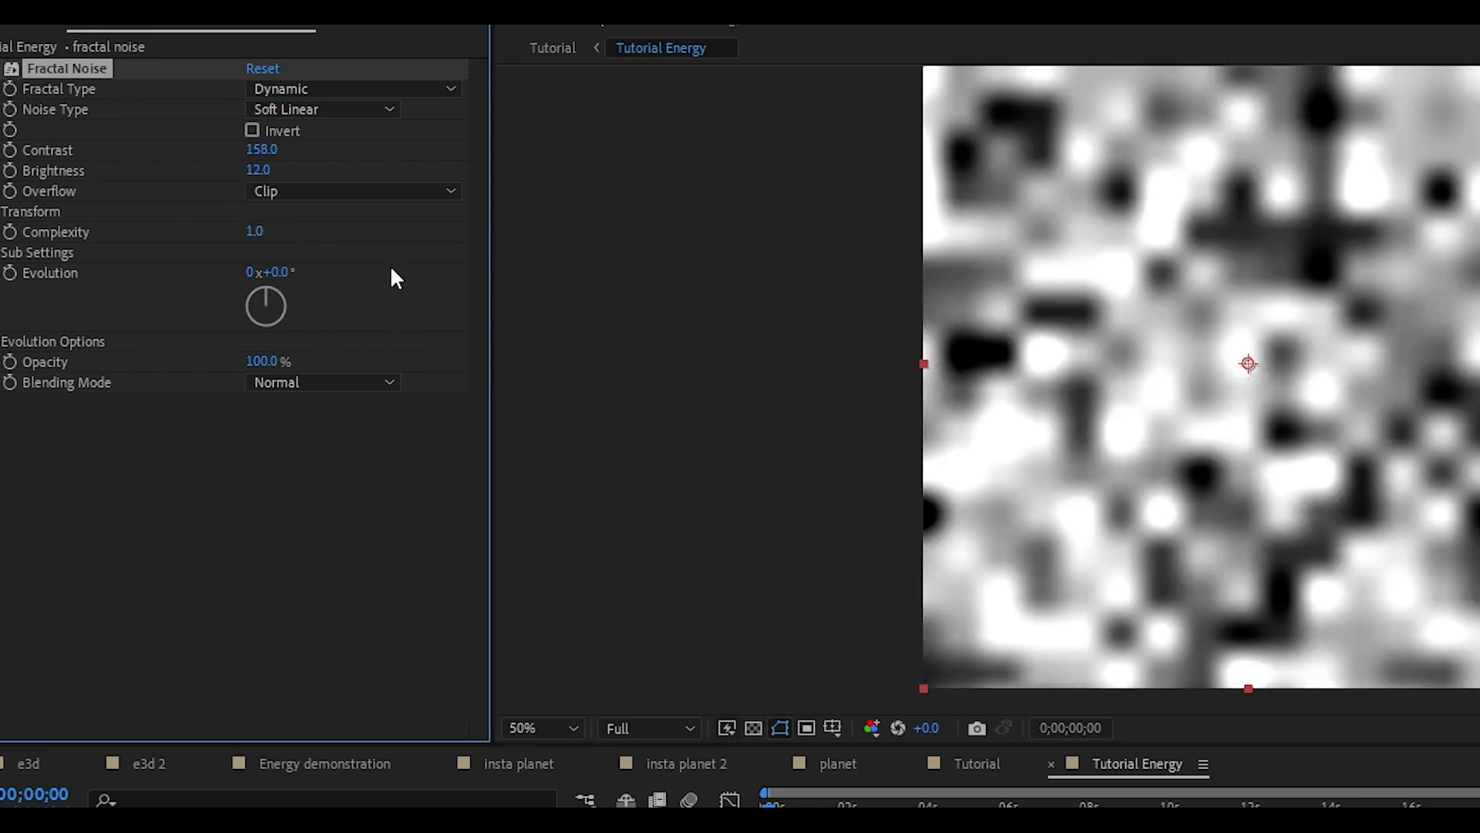
Set the fractal noise's Complexity to 7 and check the detail up close
left_click(251, 231)
type("7")
key("Return")
scroll(1298, 403, "up", 2)
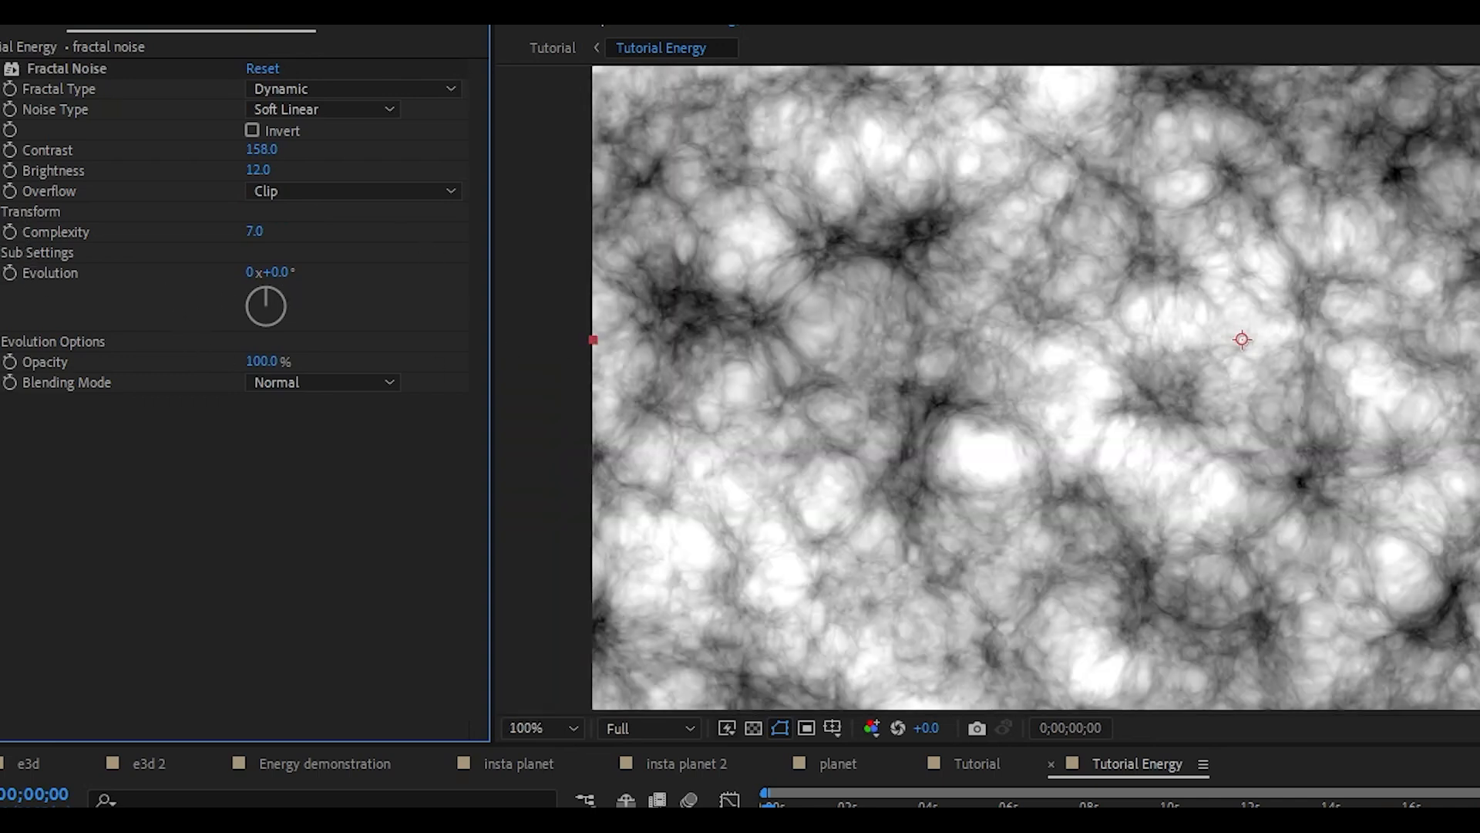
Reduce the fractal noise's uniform transform Scale to 70
left_click(5, 212)
scroll(992, 398, "down", 2)
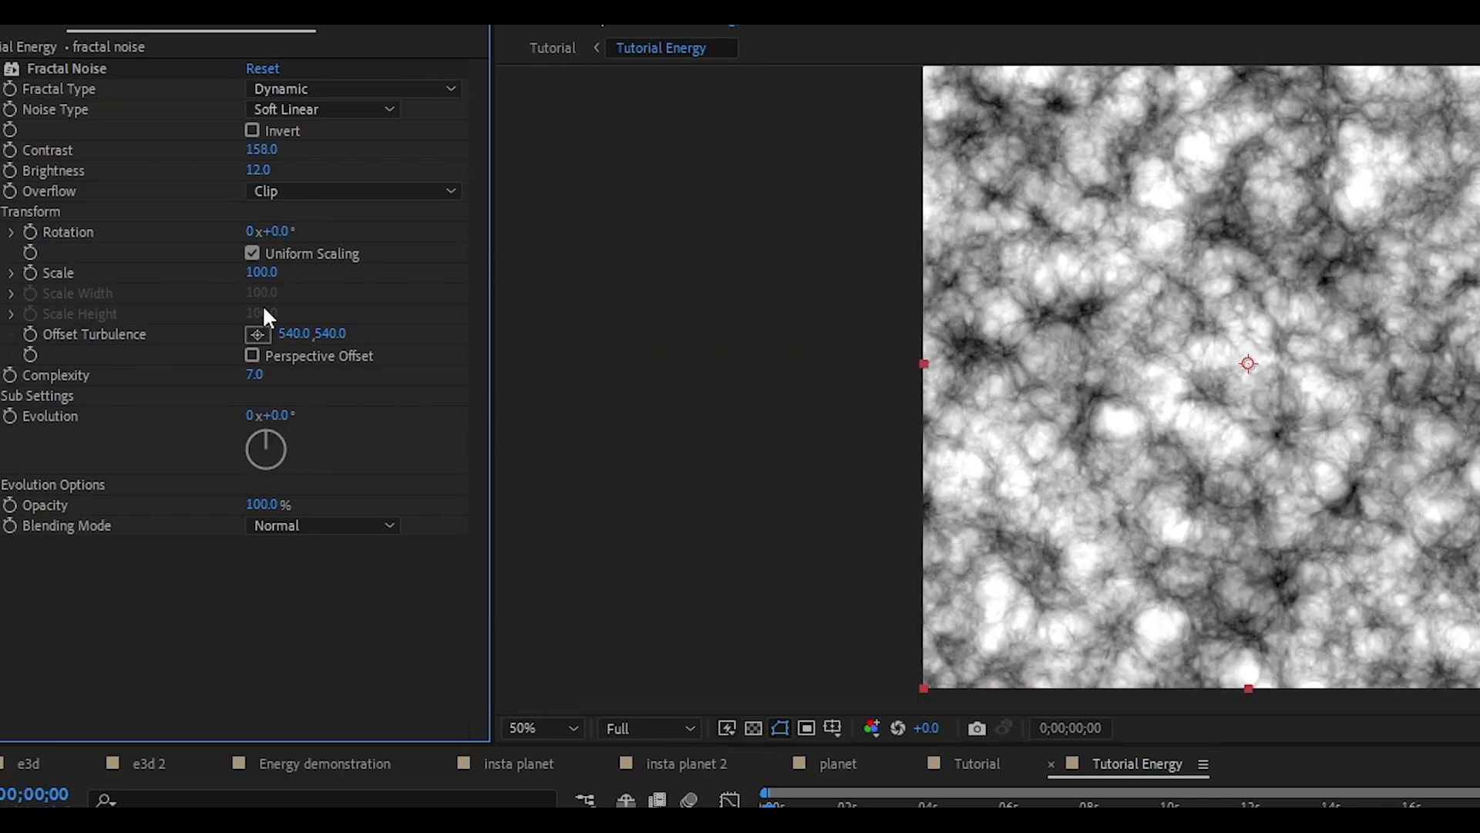
mouse_move(269, 274)
left_mouse_down()
mouse_move(334, 267)
mouse_move(251, 292)
left_mouse_up()
mouse_move(1263, 486)
left_mouse_down()
mouse_move(1272, 507)
mouse_move(1259, 507)
left_mouse_up()
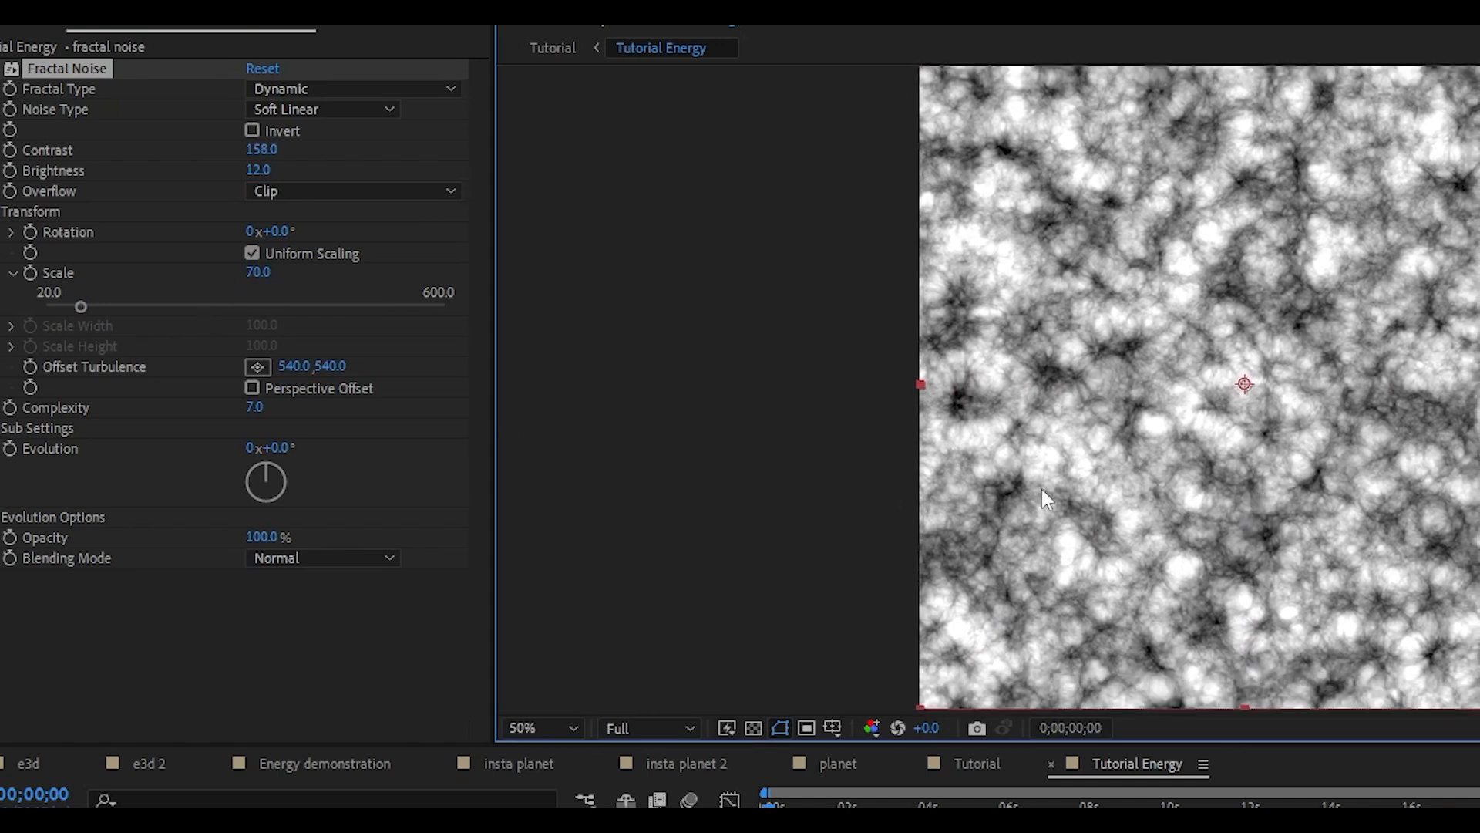
Rename the fractal noise layer as base
left_click(1080, 806)
key("Return")
type("ba")
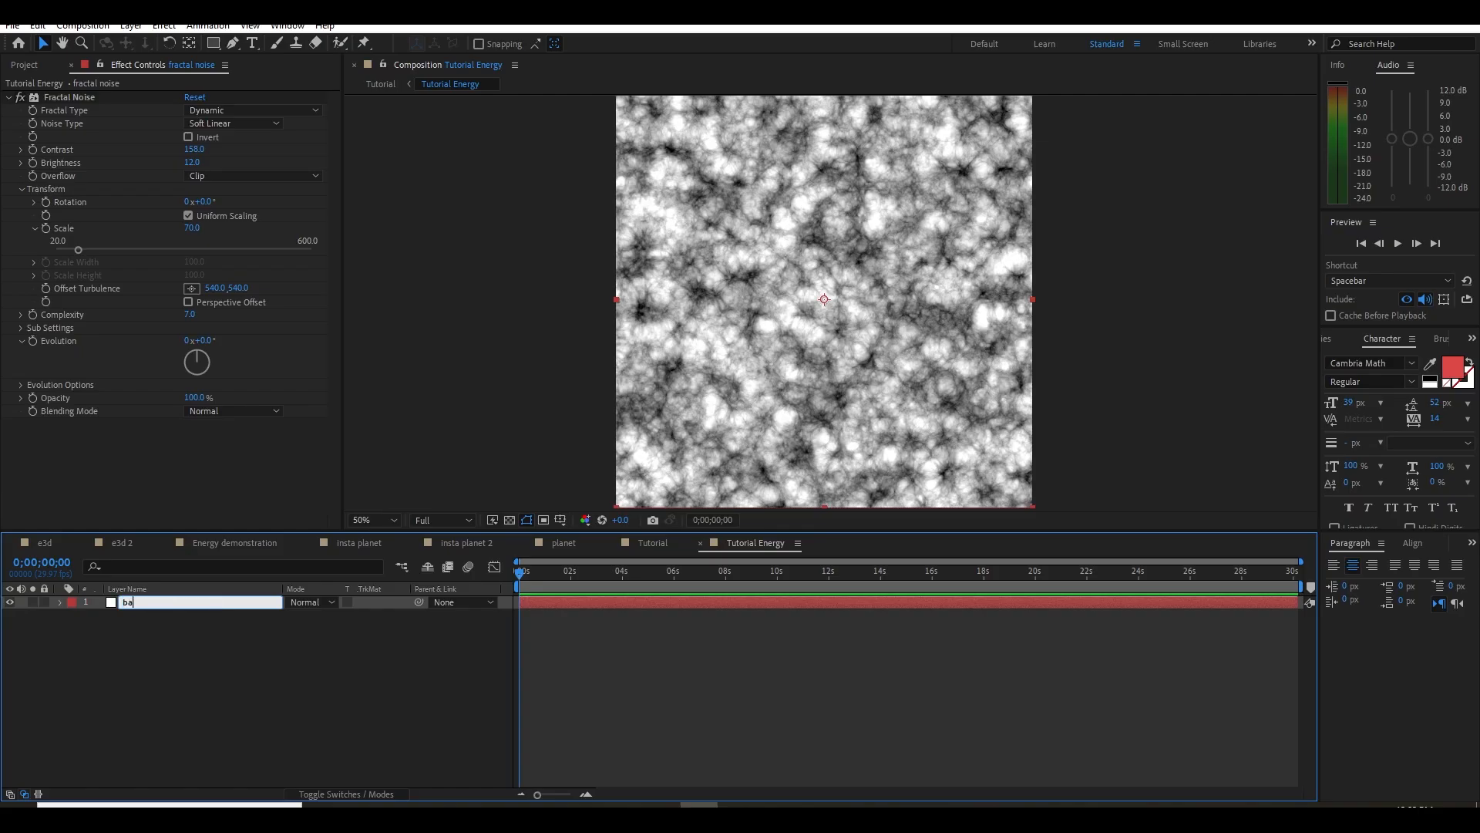
type("se")
key("Return")
Apply the Unsharp Mask effect to the base layer and inspect the noise detail up close
left_click(188, 478)
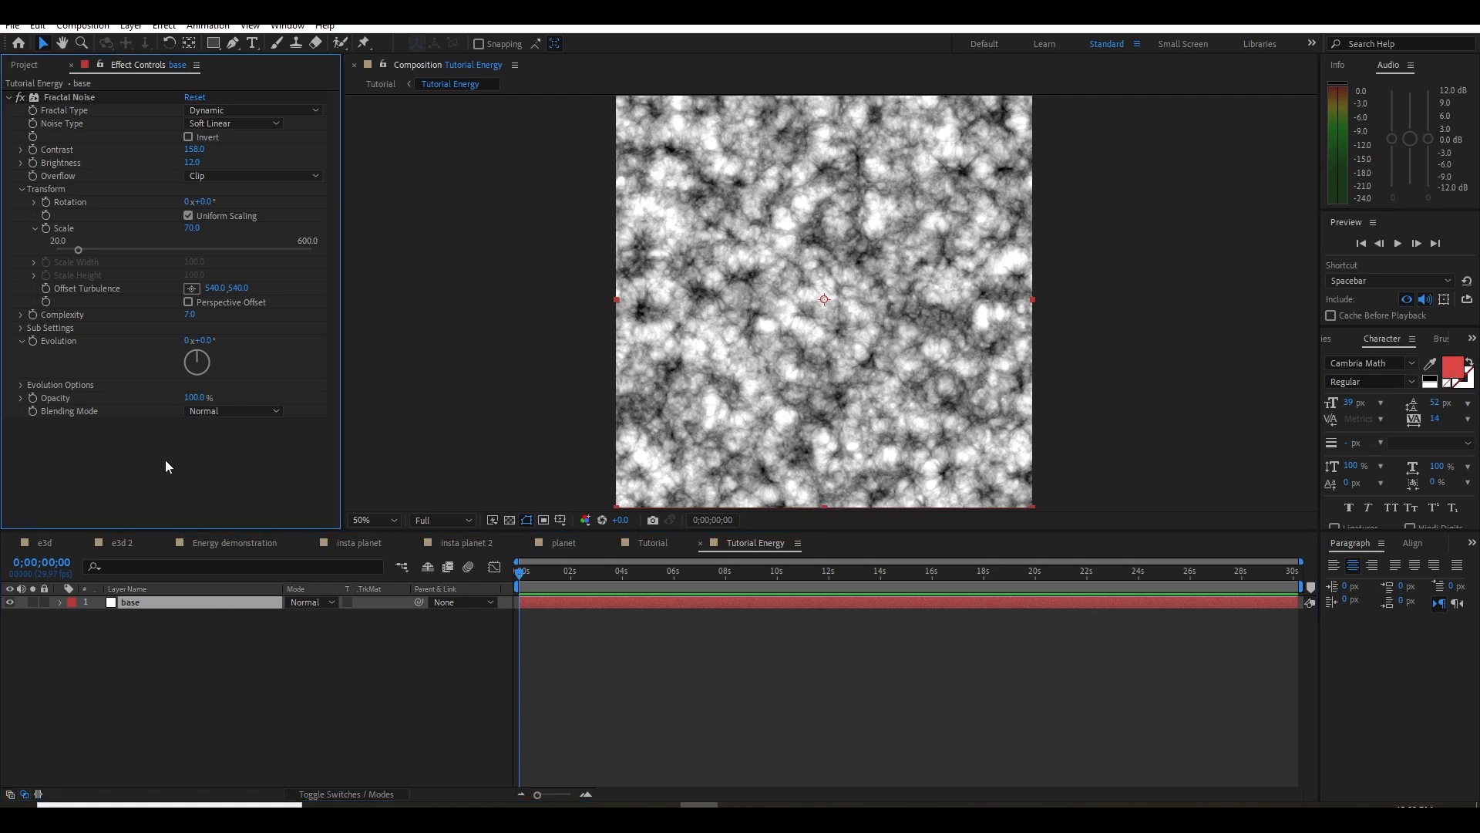
key("ctrl+space")
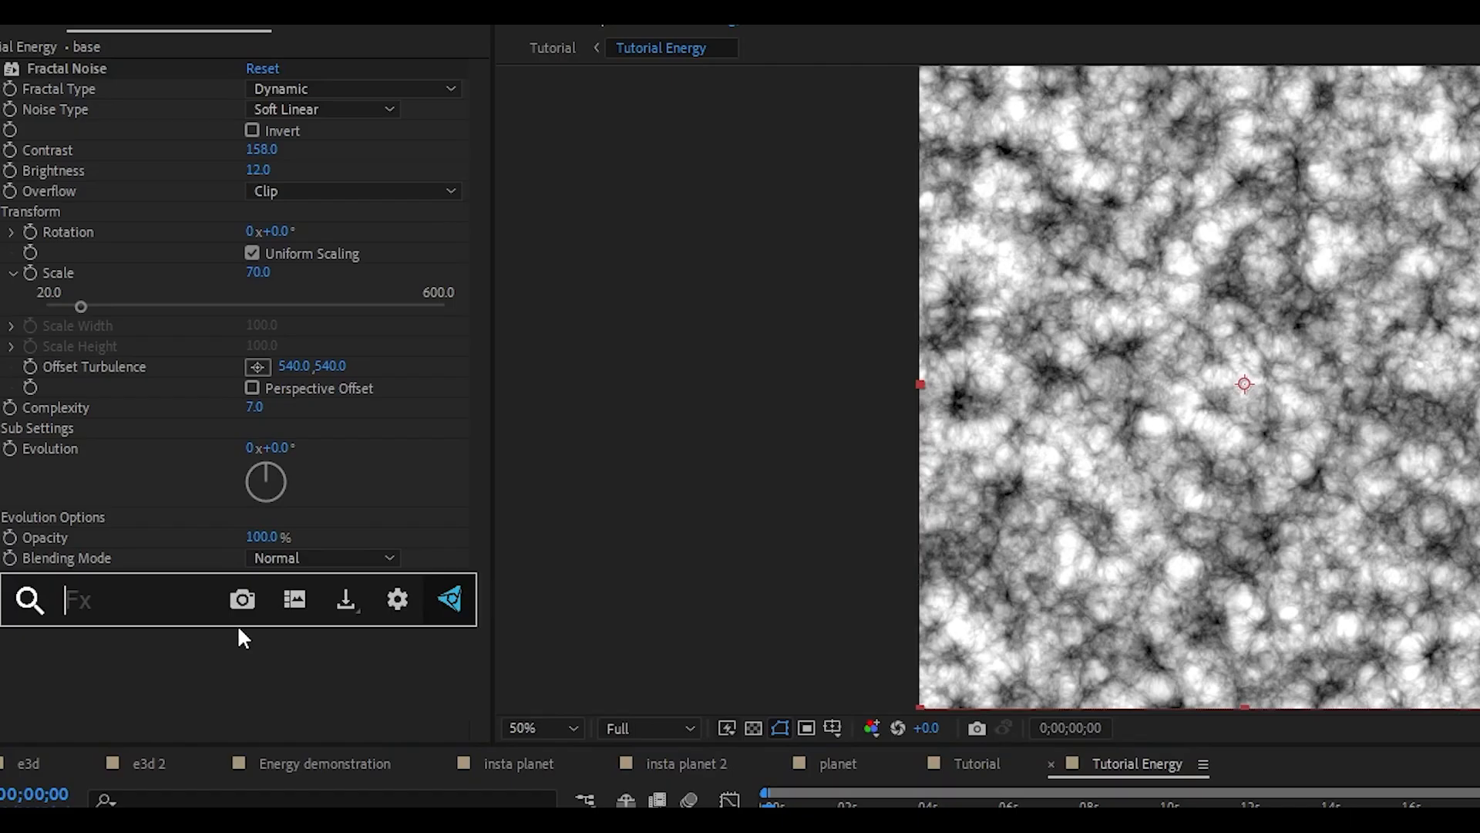
type("uns")
key("Return")
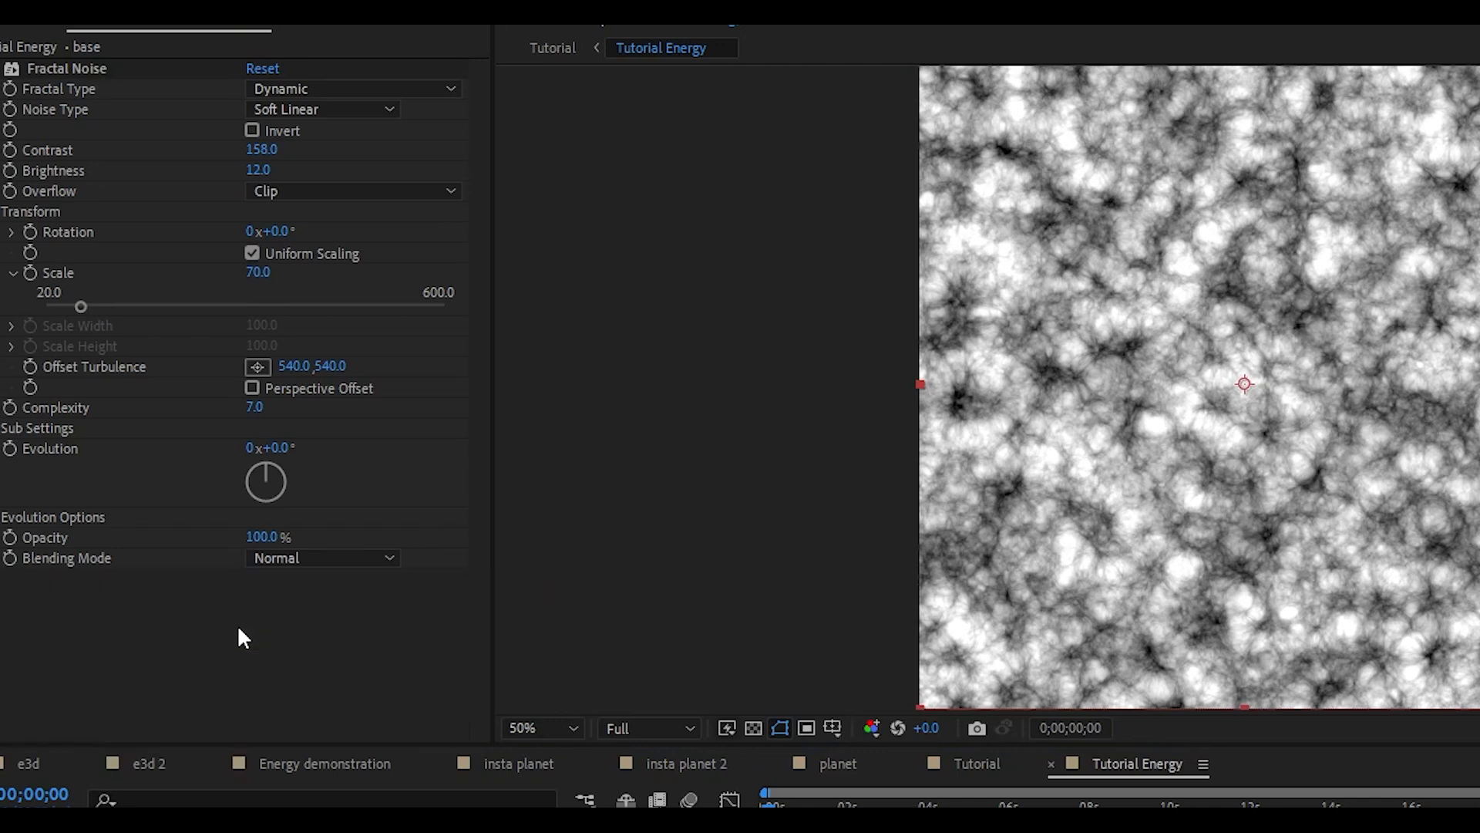
scroll(1088, 472, "up", 2)
left_click_drag(978, 469, 1032, 627)
left_click_drag(847, 302, 918, 409)
left_click(0, 584)
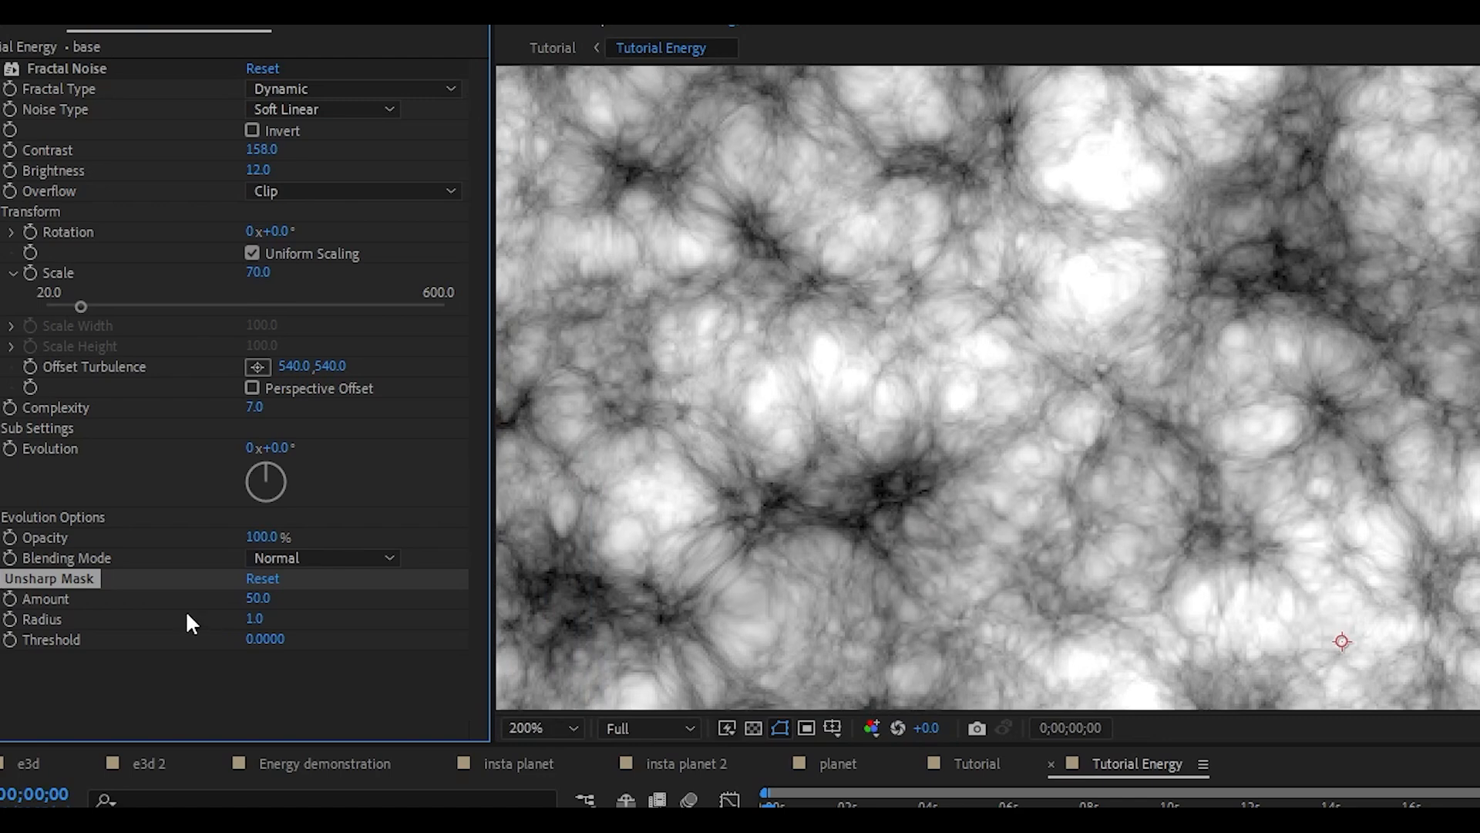
Set the Unsharp Mask's Amount to 200 and save the project
left_click(257, 599)
type("200")
key("Return")
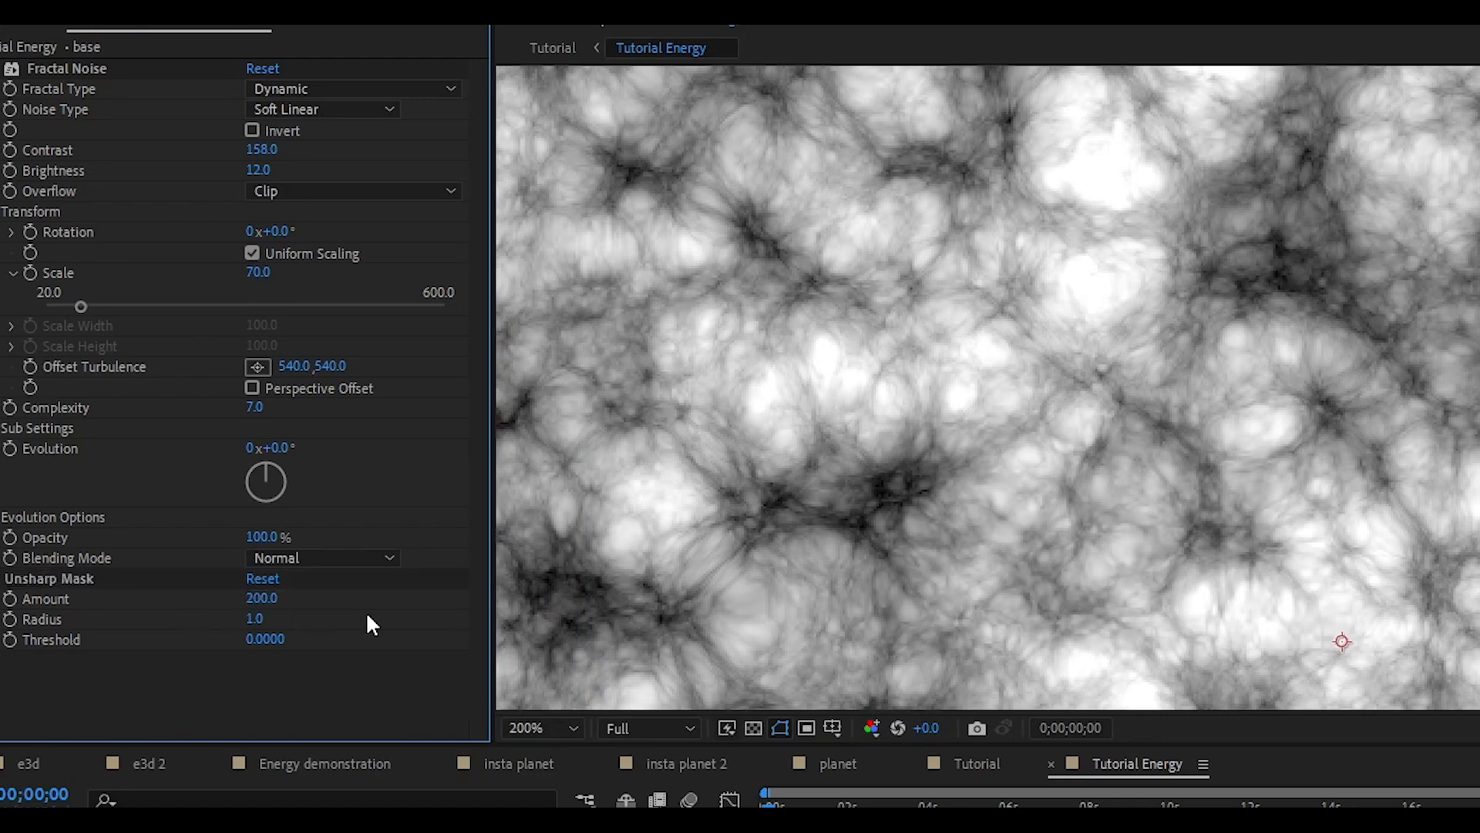
scroll(1073, 481, "down", 3)
key("ctrl+s")
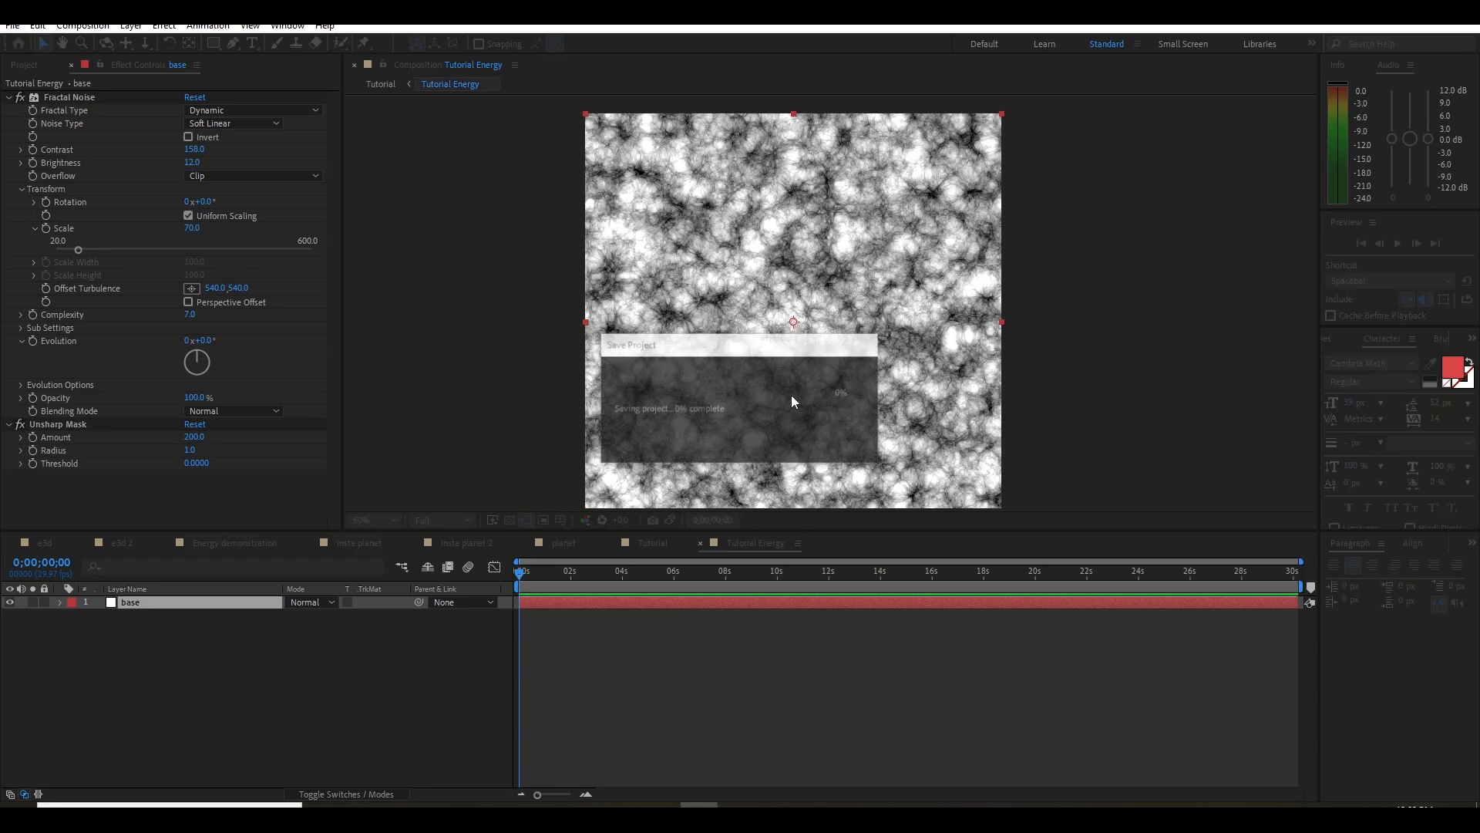
key("ctrl+d")
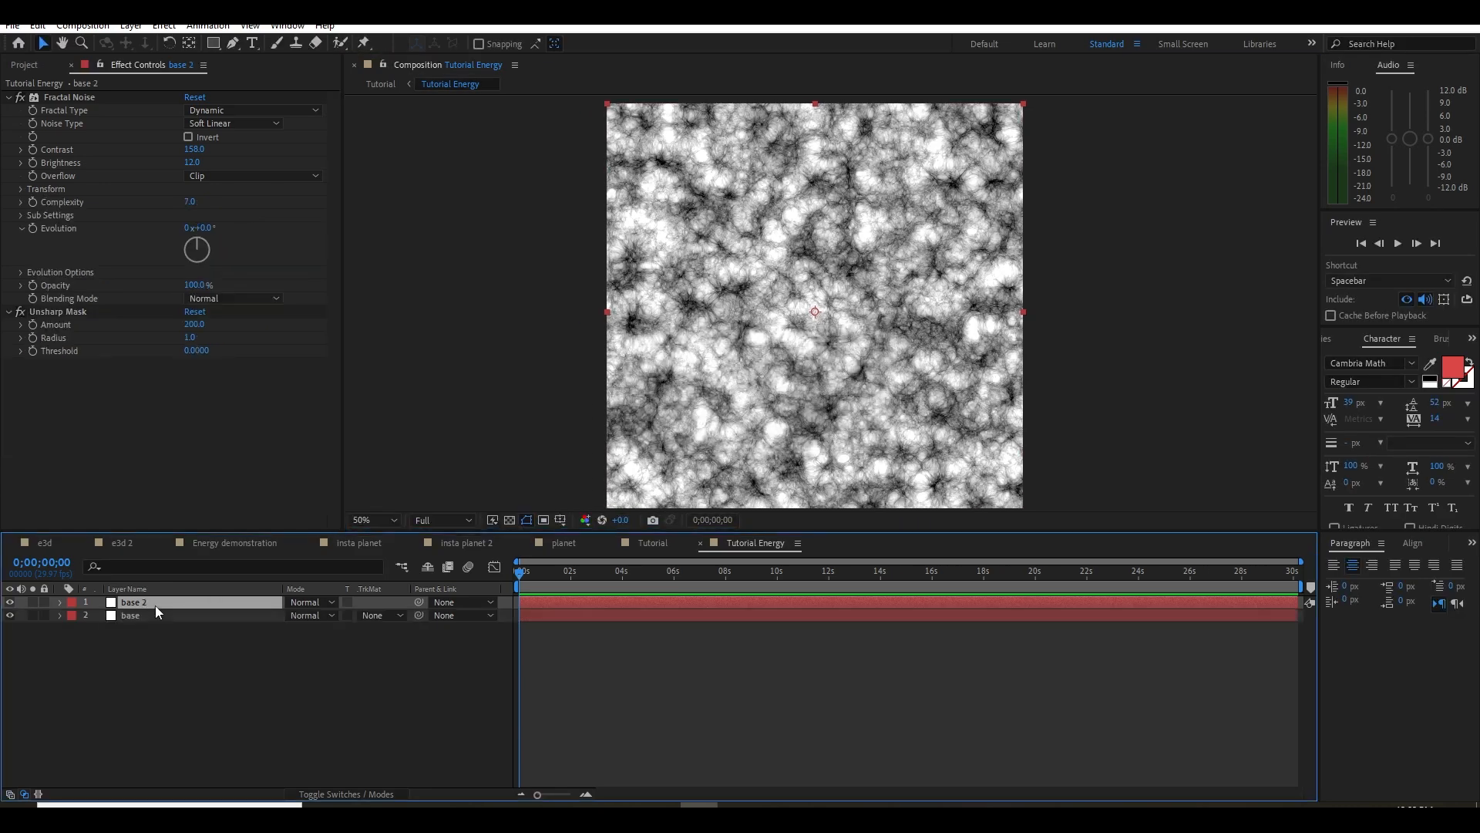
left_click(156, 608)
key("Return")
type("s")
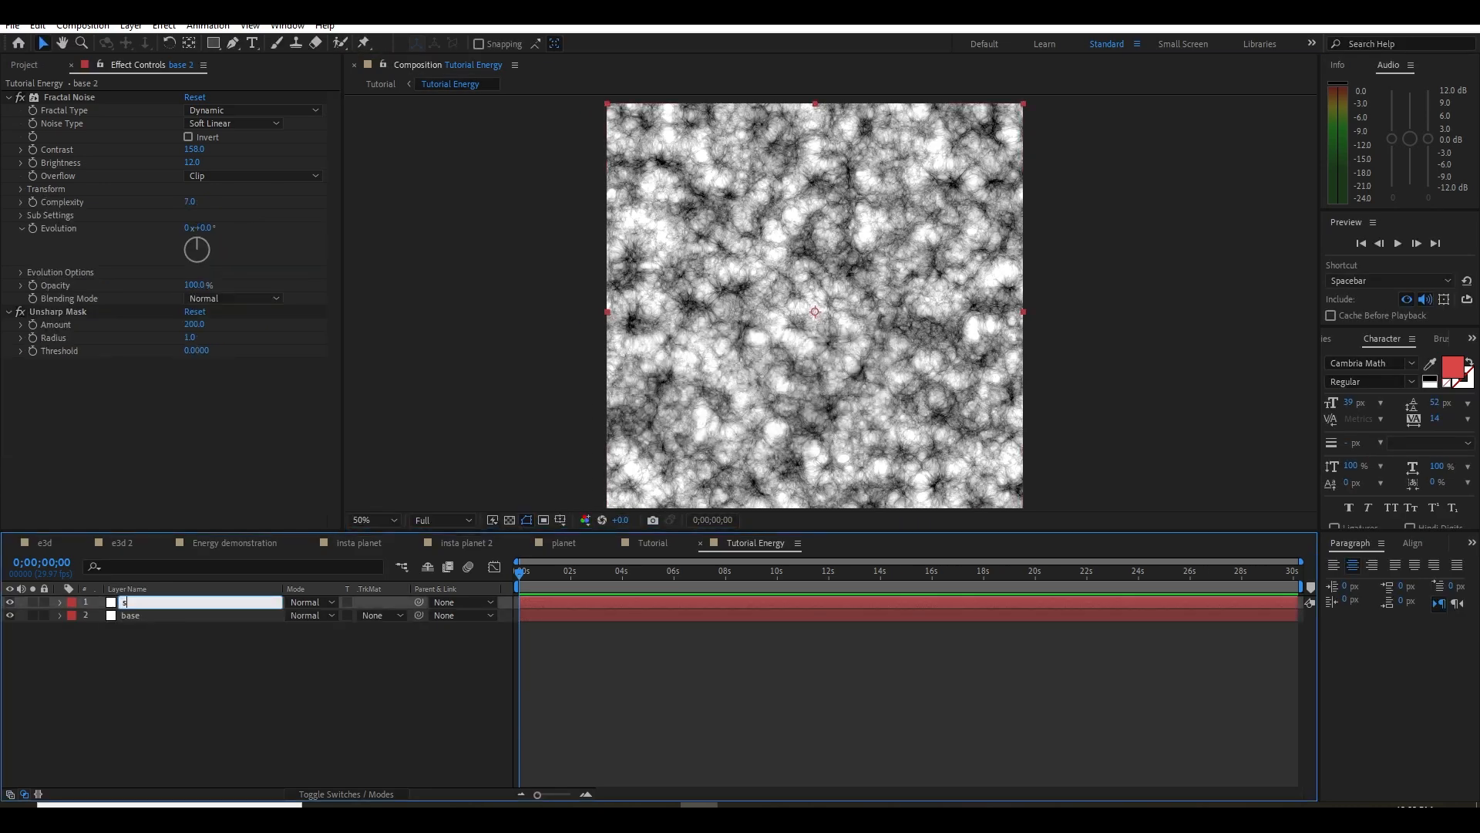
key("Return")
key("Delete")
Add an Offset Turbulence keyframe to the base layer's fractal noise at the start of the composition
left_click(148, 604)
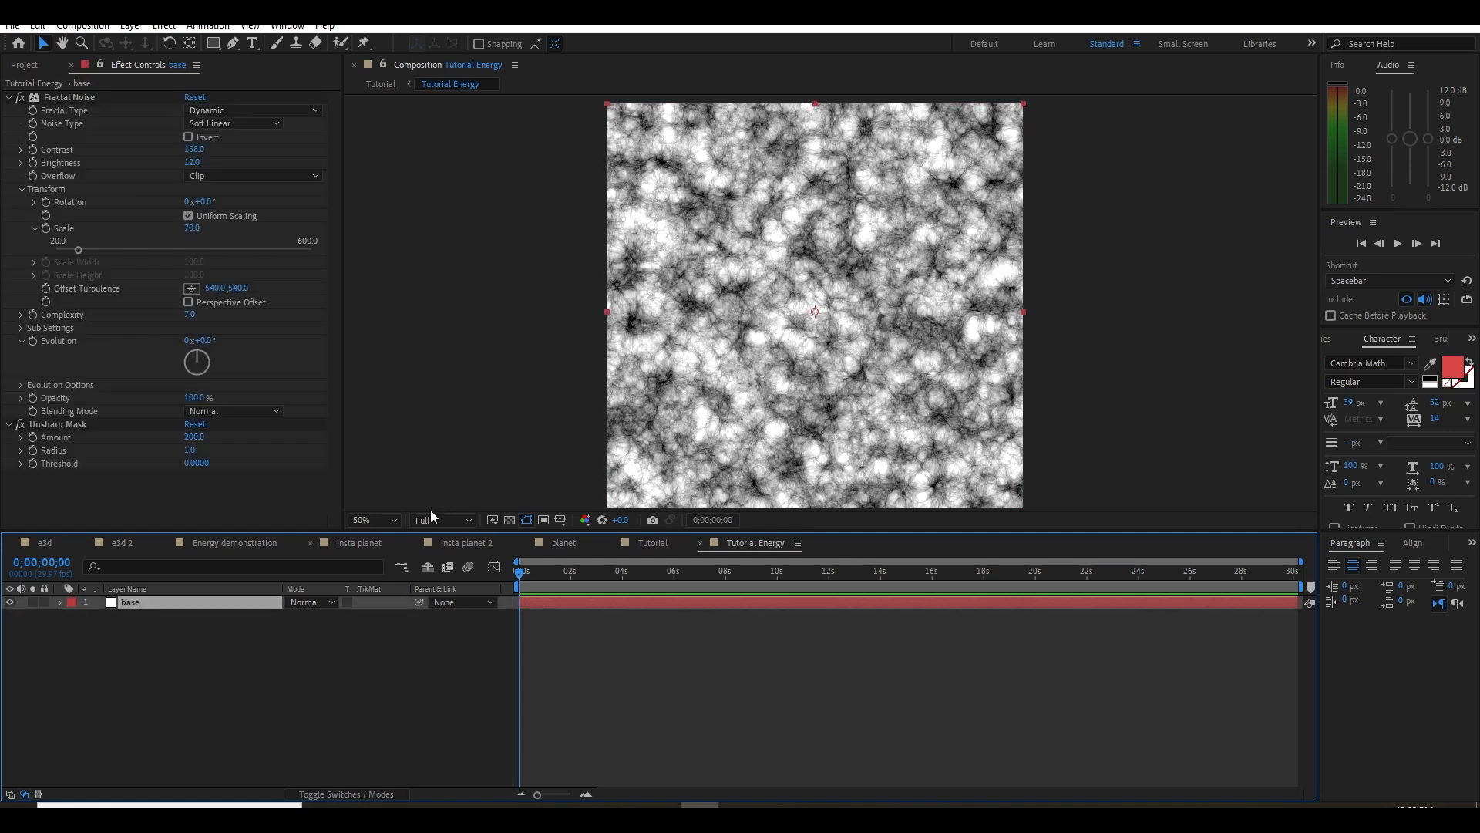
left_click(697, 576)
key("Home")
mouse_move(692, 385)
left_mouse_down()
mouse_move(666, 362)
mouse_move(670, 374)
left_mouse_up()
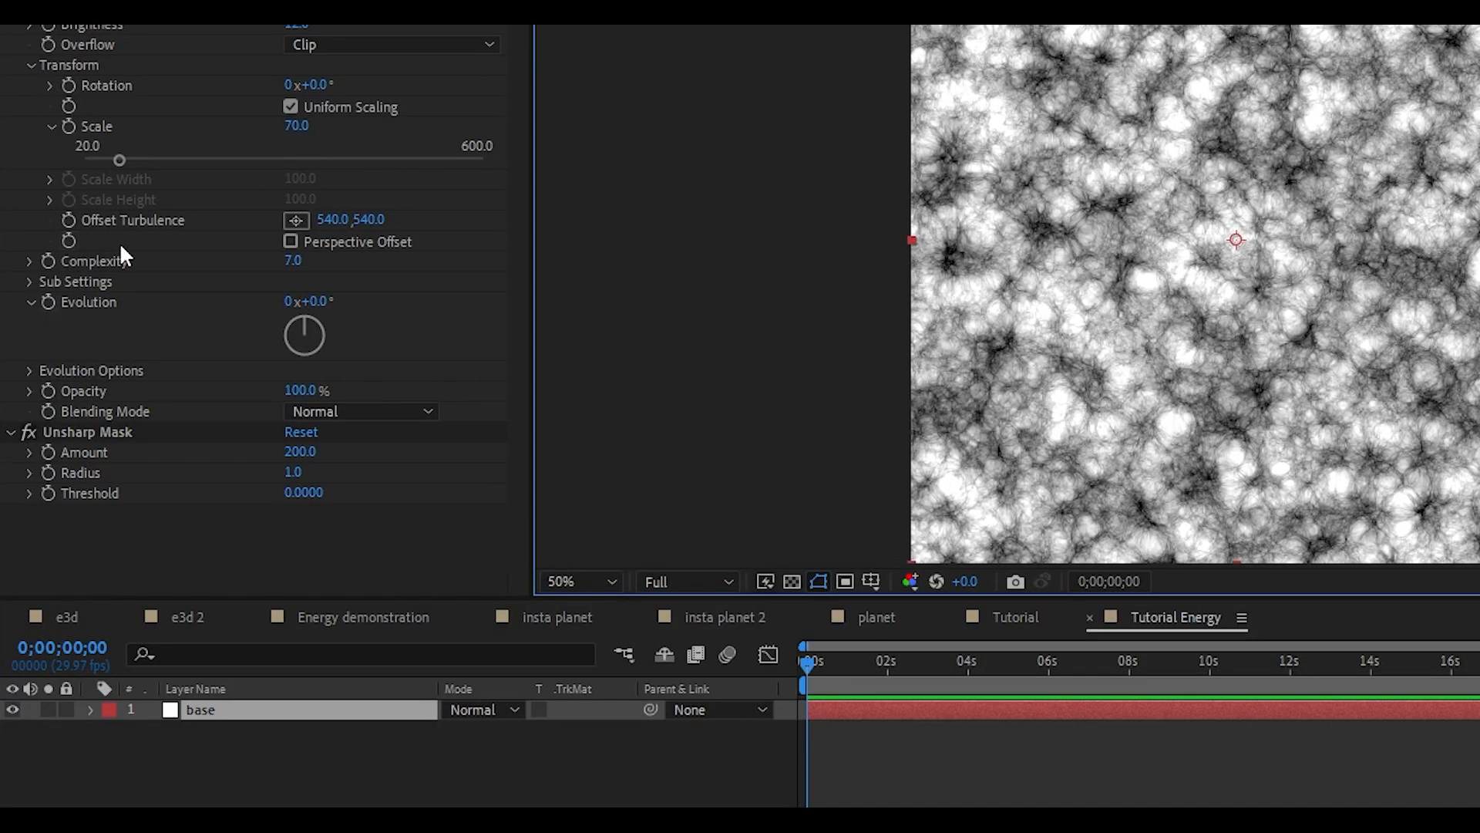
left_click(67, 219)
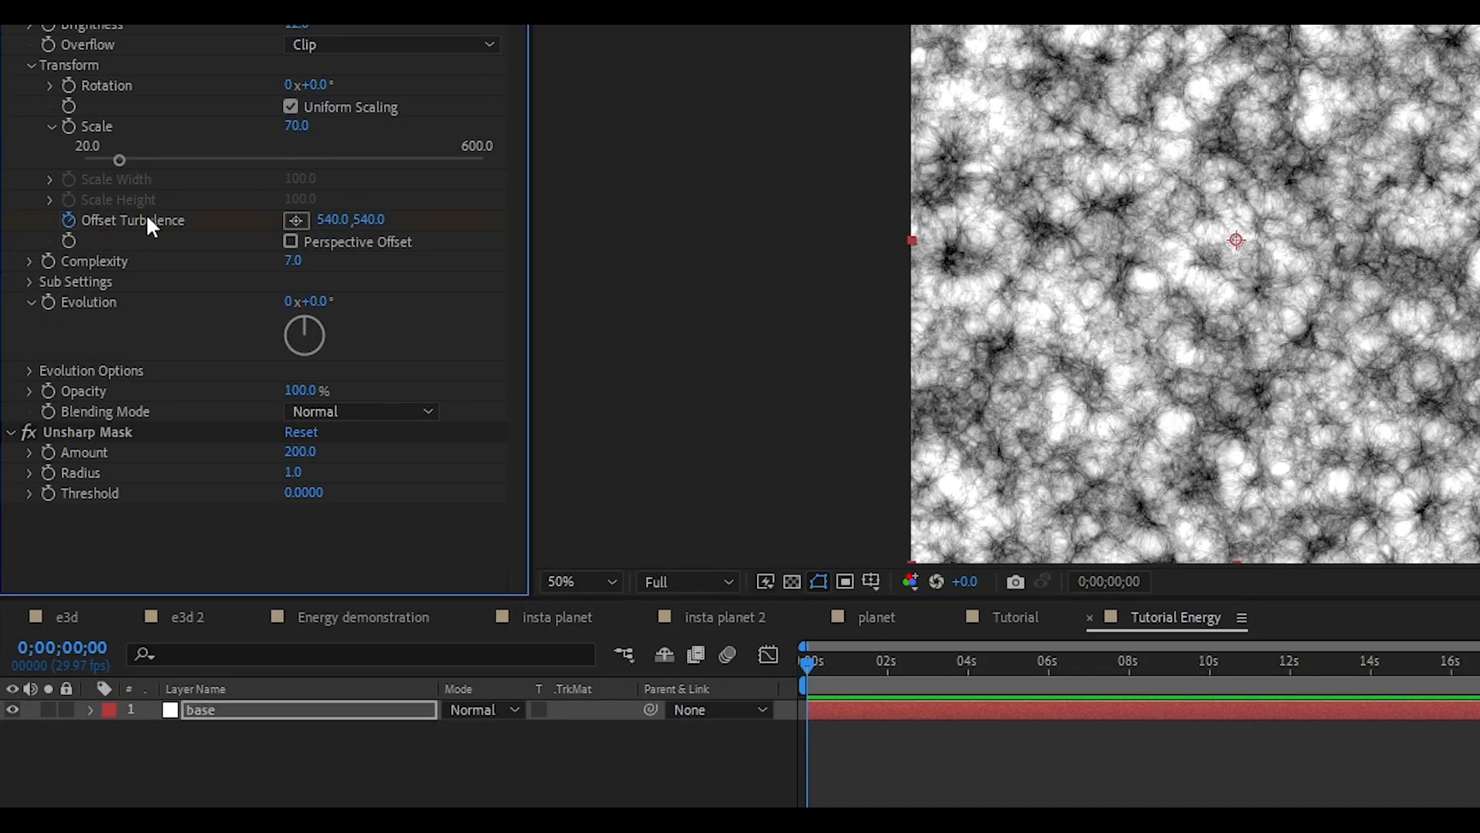
Keyframe a larger horizontal Offset Turbulence value at the end of the composition and play back from the start
left_click(890, 679)
key("End")
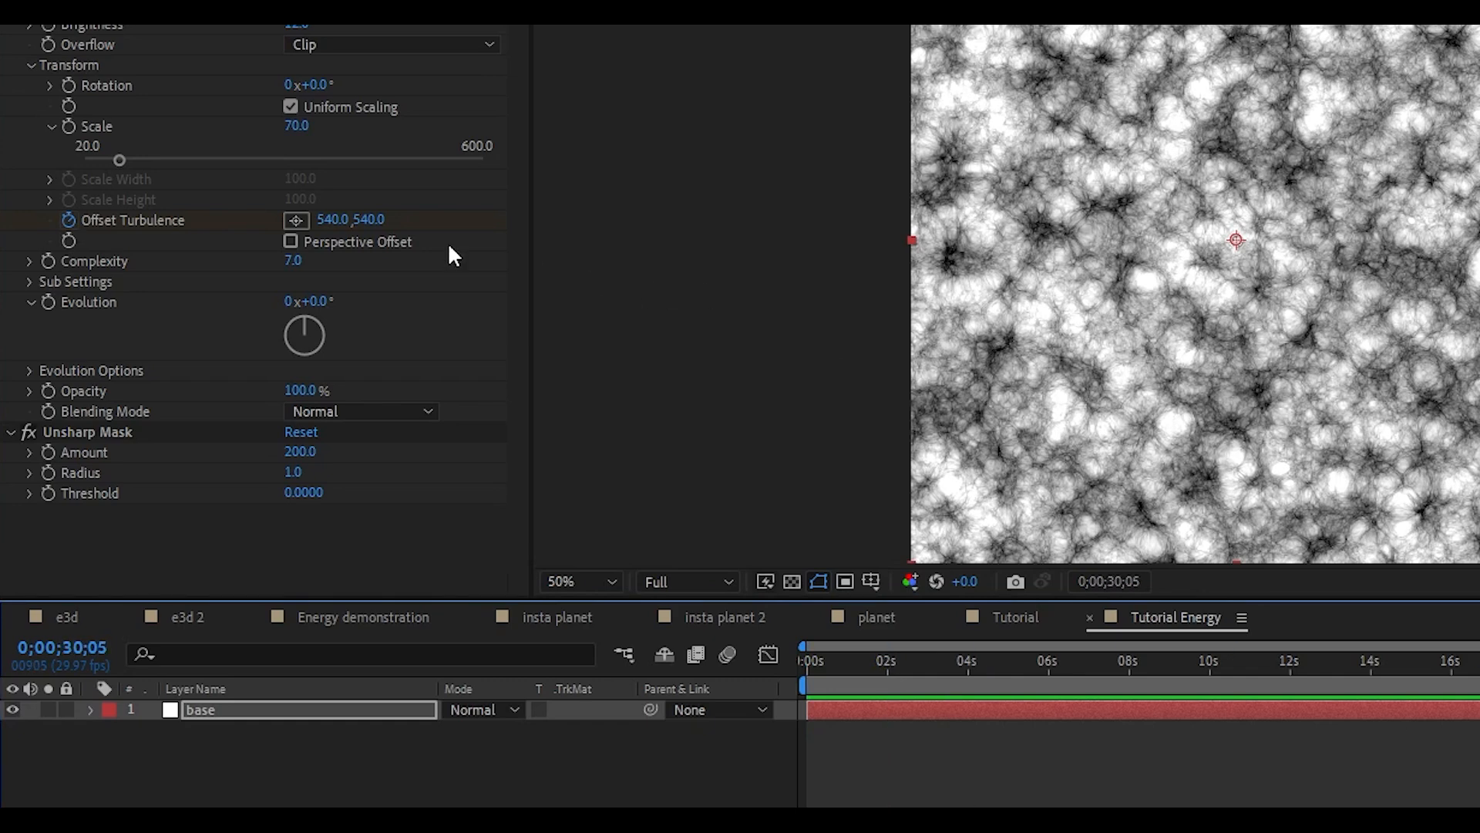
left_click_drag(330, 220, 915, 264)
left_click(954, 692)
key("Home")
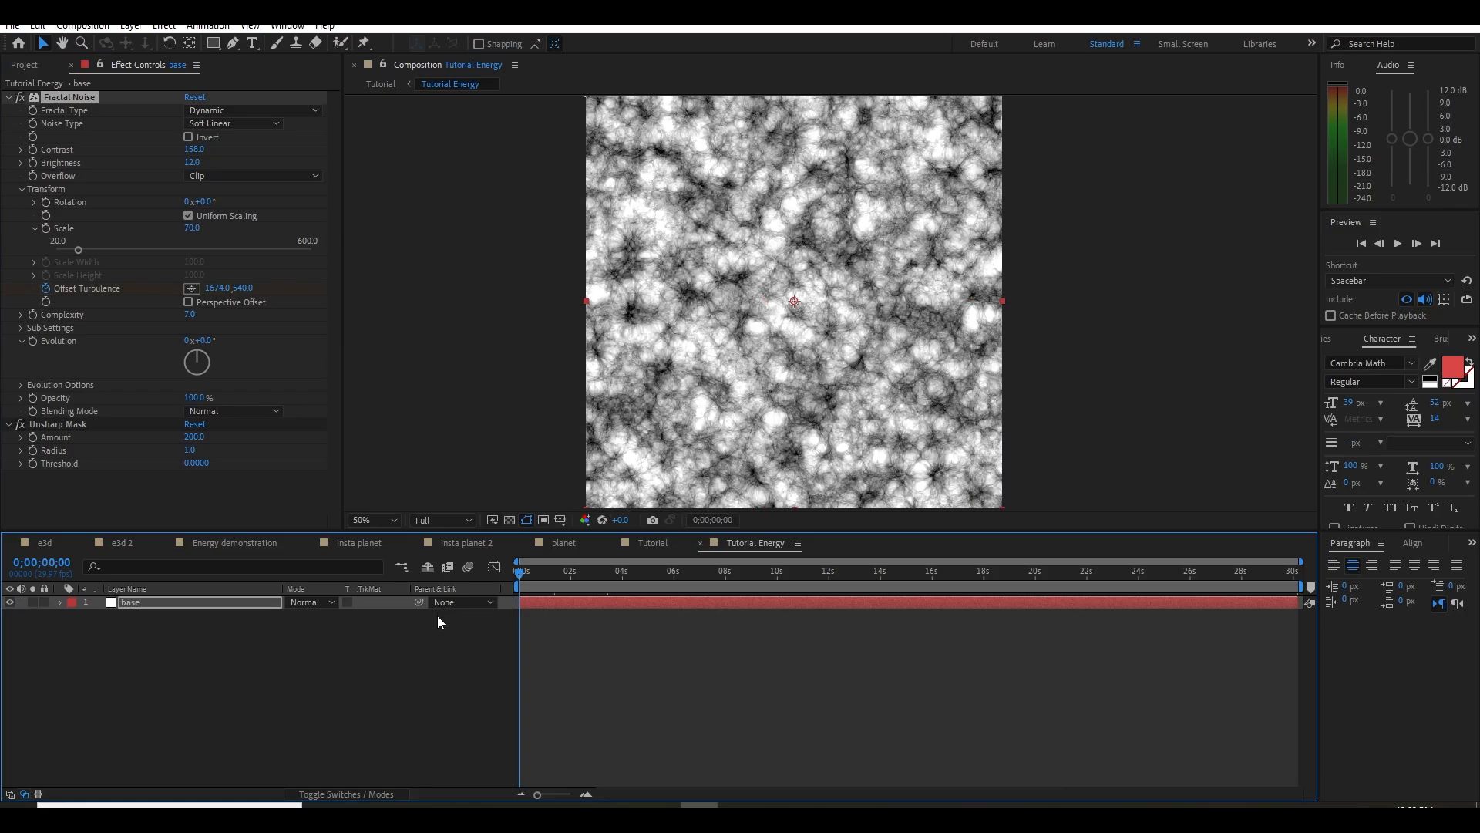
key("space")
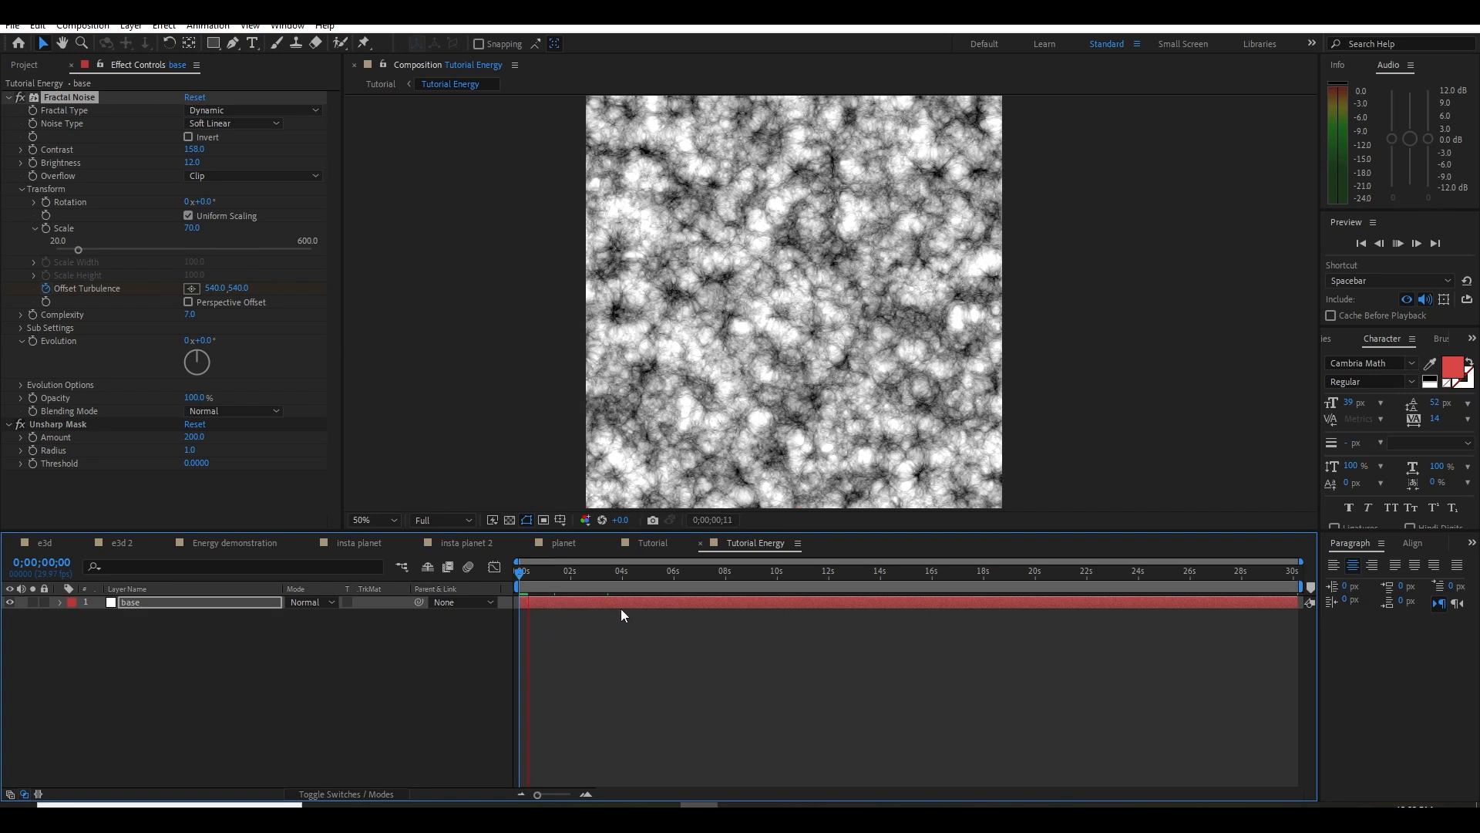
Raise the horizontal Offset Turbulence value further at the end of the composition and preview the motion
left_click(1239, 573)
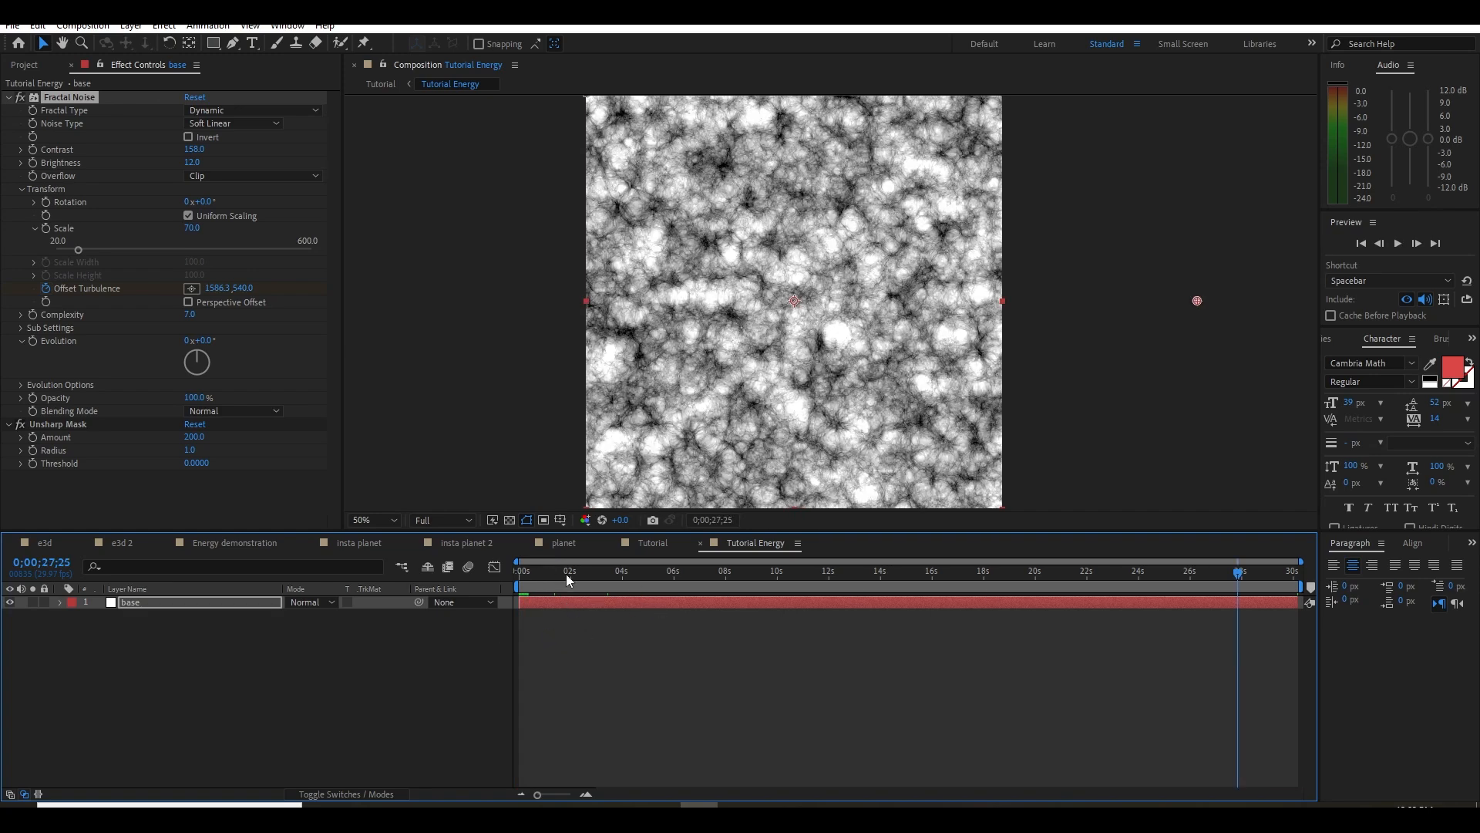
left_click_drag(1239, 575, 1385, 582)
key("space")
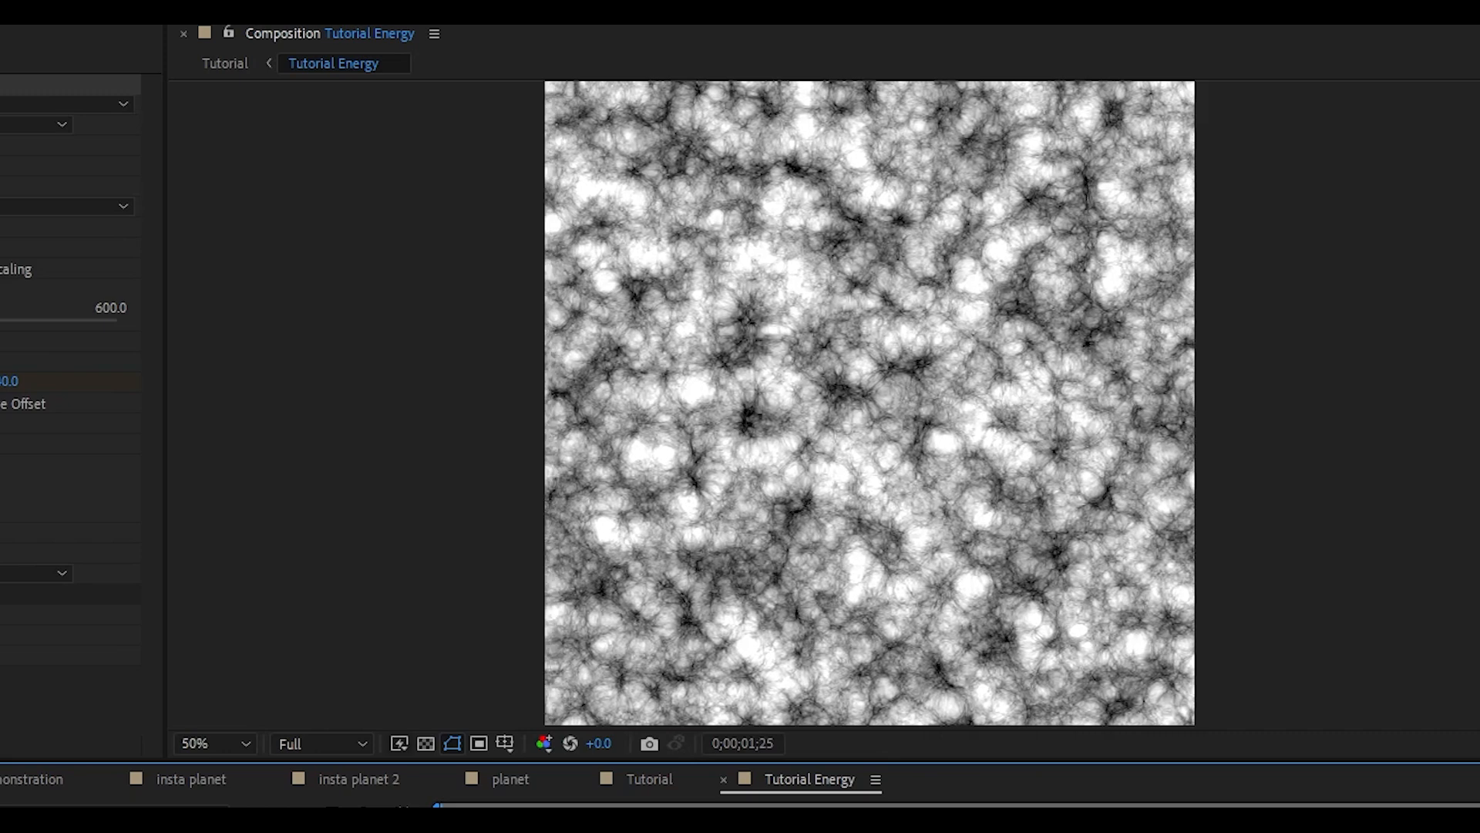
Lower the composition's preview resolution to Half and play the noise animation
key("space")
left_click(323, 743)
left_click(310, 822)
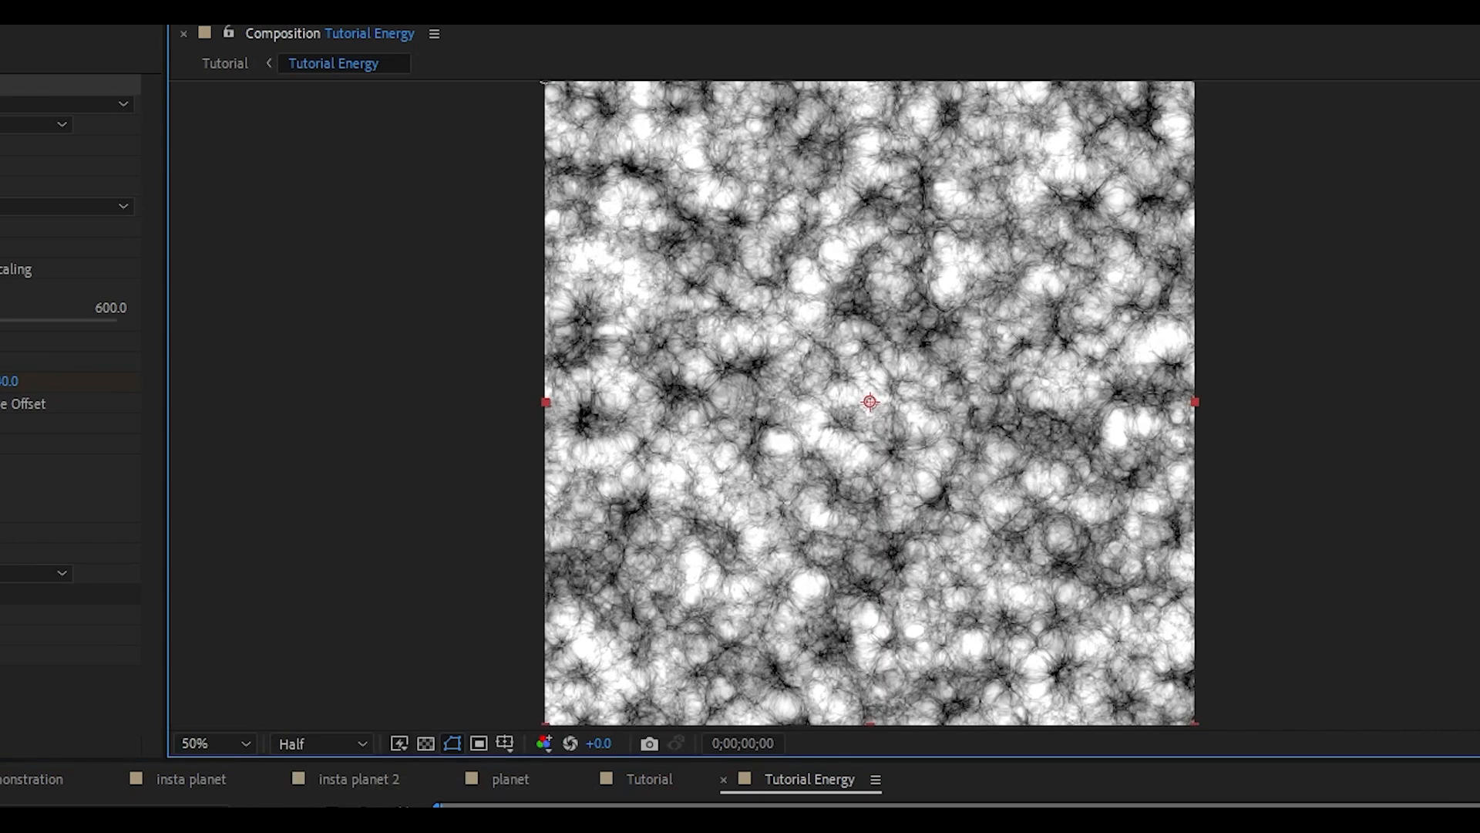
key("space")
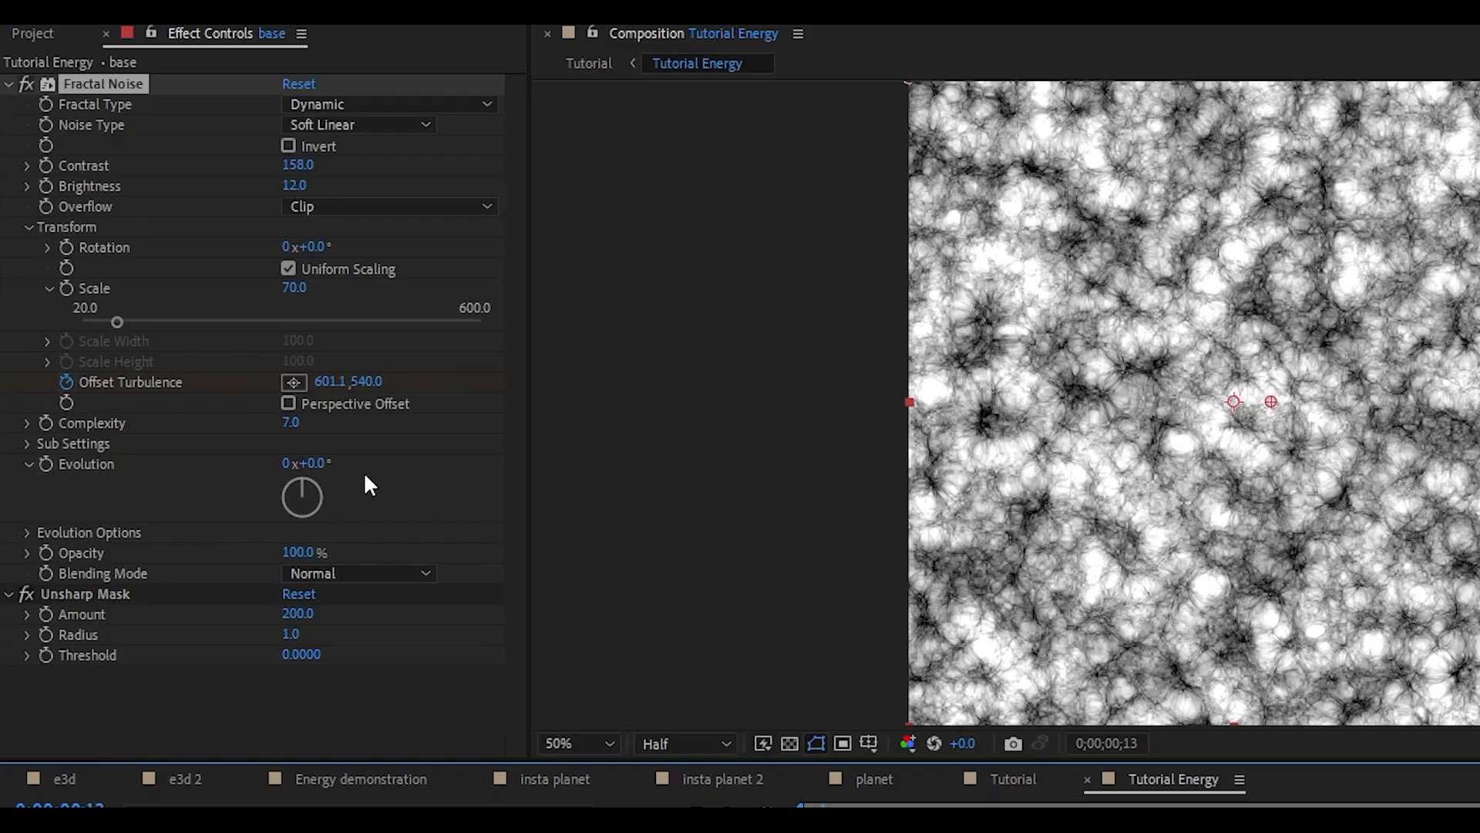
Try different Evolution angles on the base layer's fractal noise and return Evolution to 0
left_click_drag(212, 341, 370, 368)
left_click_drag(572, 505, 140, 501)
left_click(318, 467)
type("0")
left_click(156, 472)
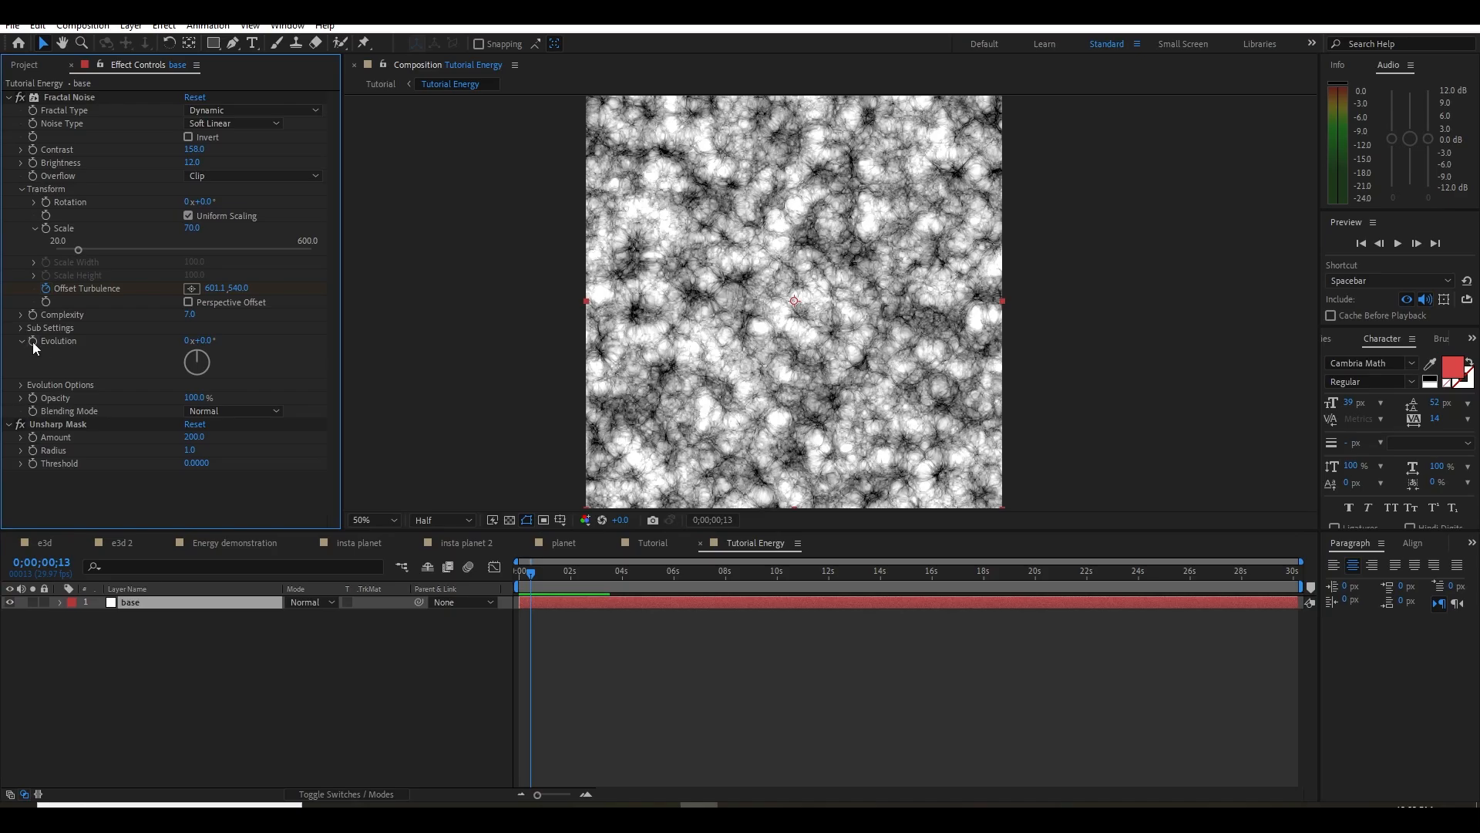
Drive the base layer's fractal noise Evolution with the expression time*150
left_click(45, 463, "alt")
type("time")
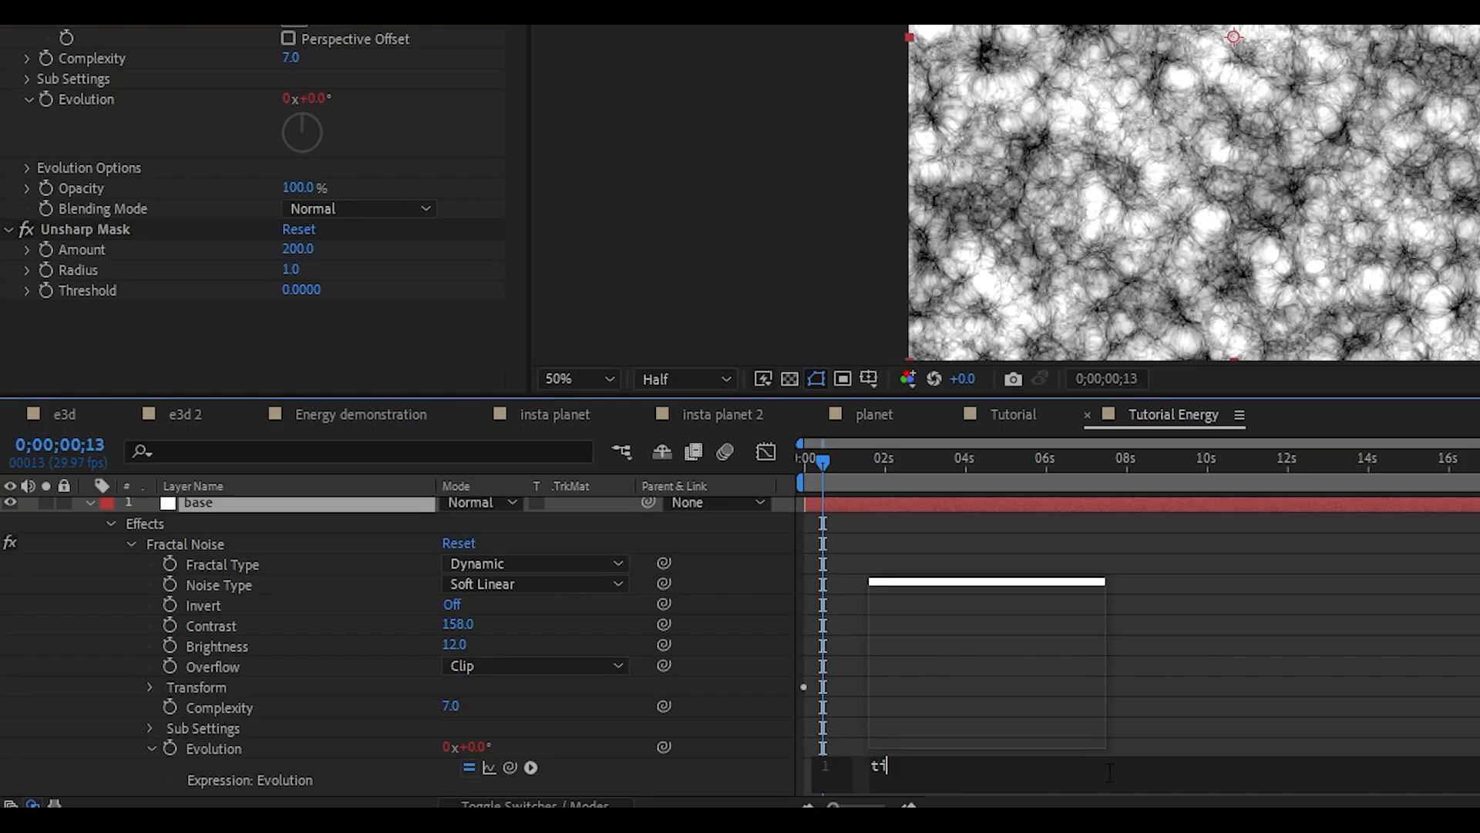
type("*1")
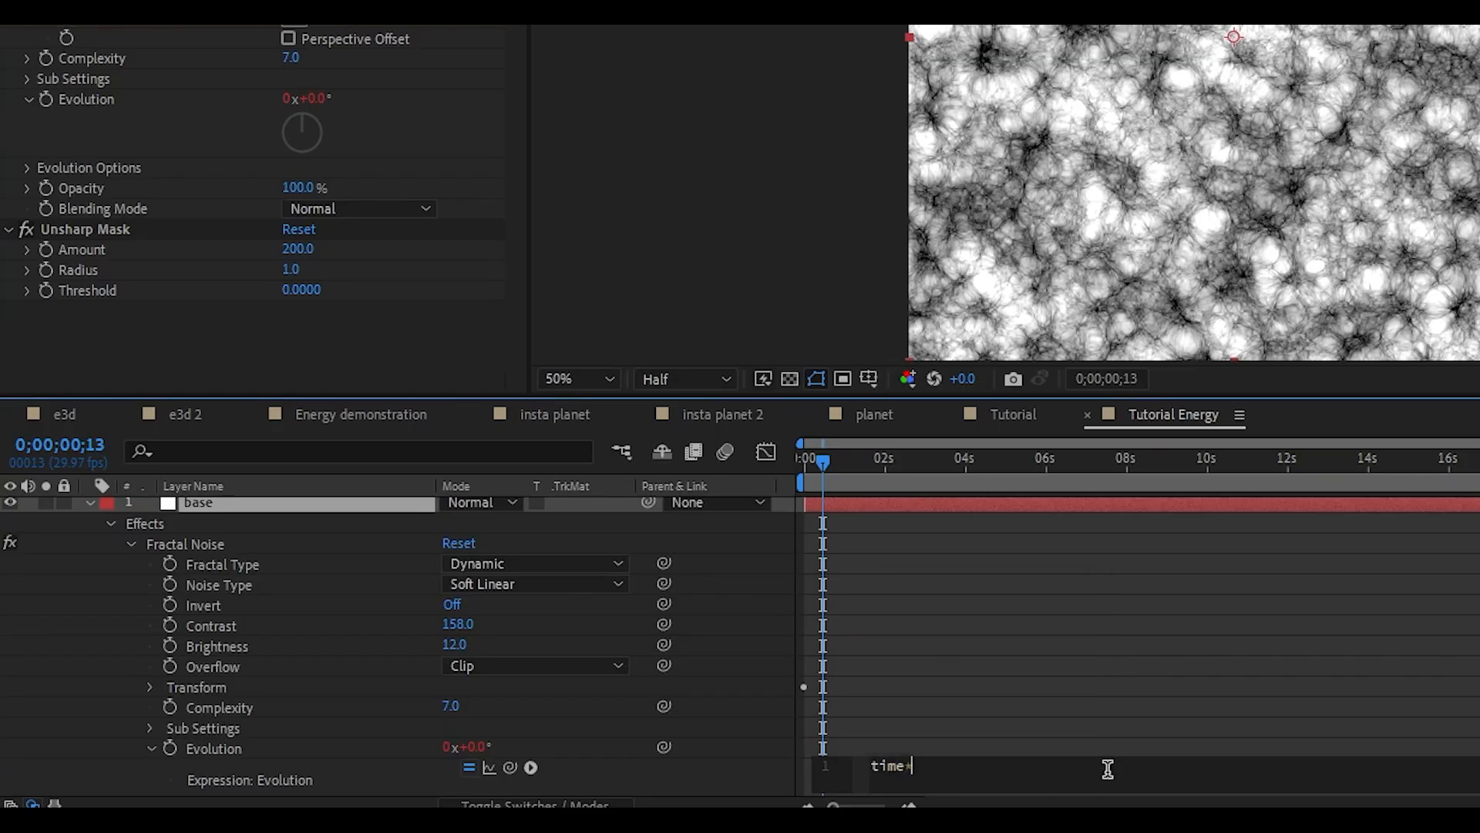
type("50")
left_click(1118, 668)
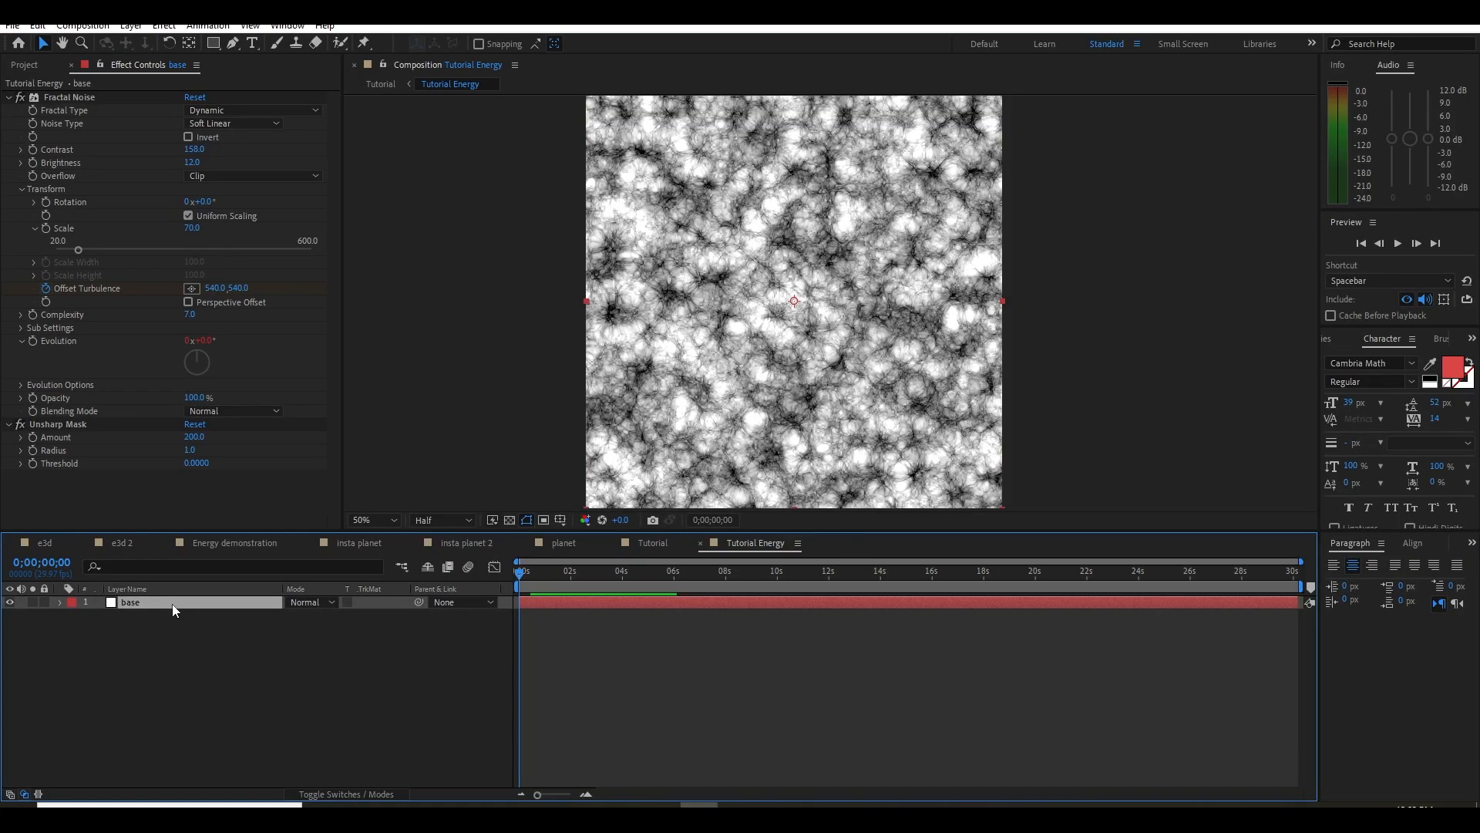
Duplicate the base layer, rename the copy as small and solo it
key("ctrl+d")
key("Return")
type("smal;l")
key("Return")
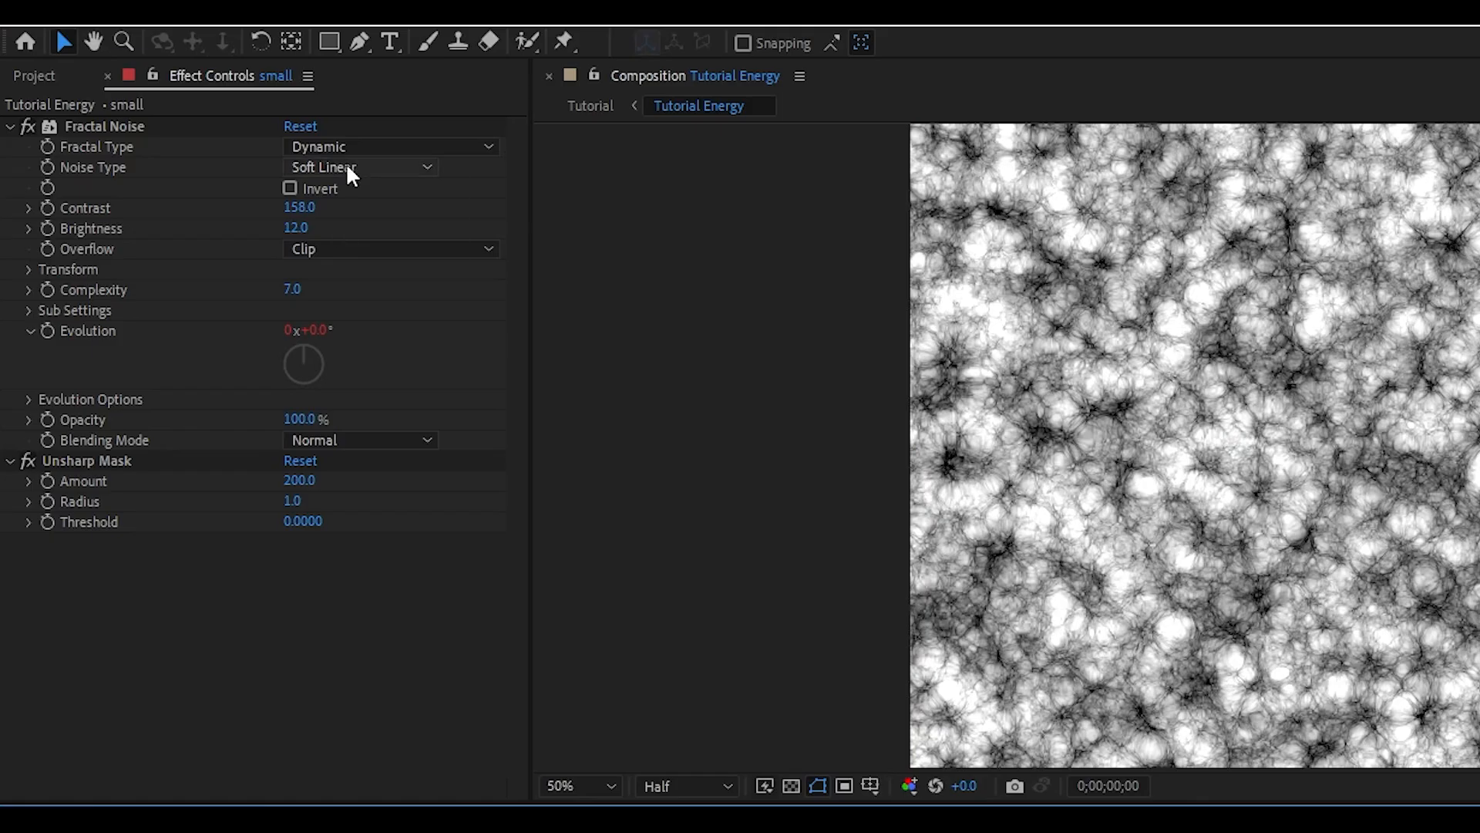
Try the Dynamic Twist and Dynamic Progressive fractal types on the small layer and return to Dynamic
left_click(224, 123)
left_click(254, 110)
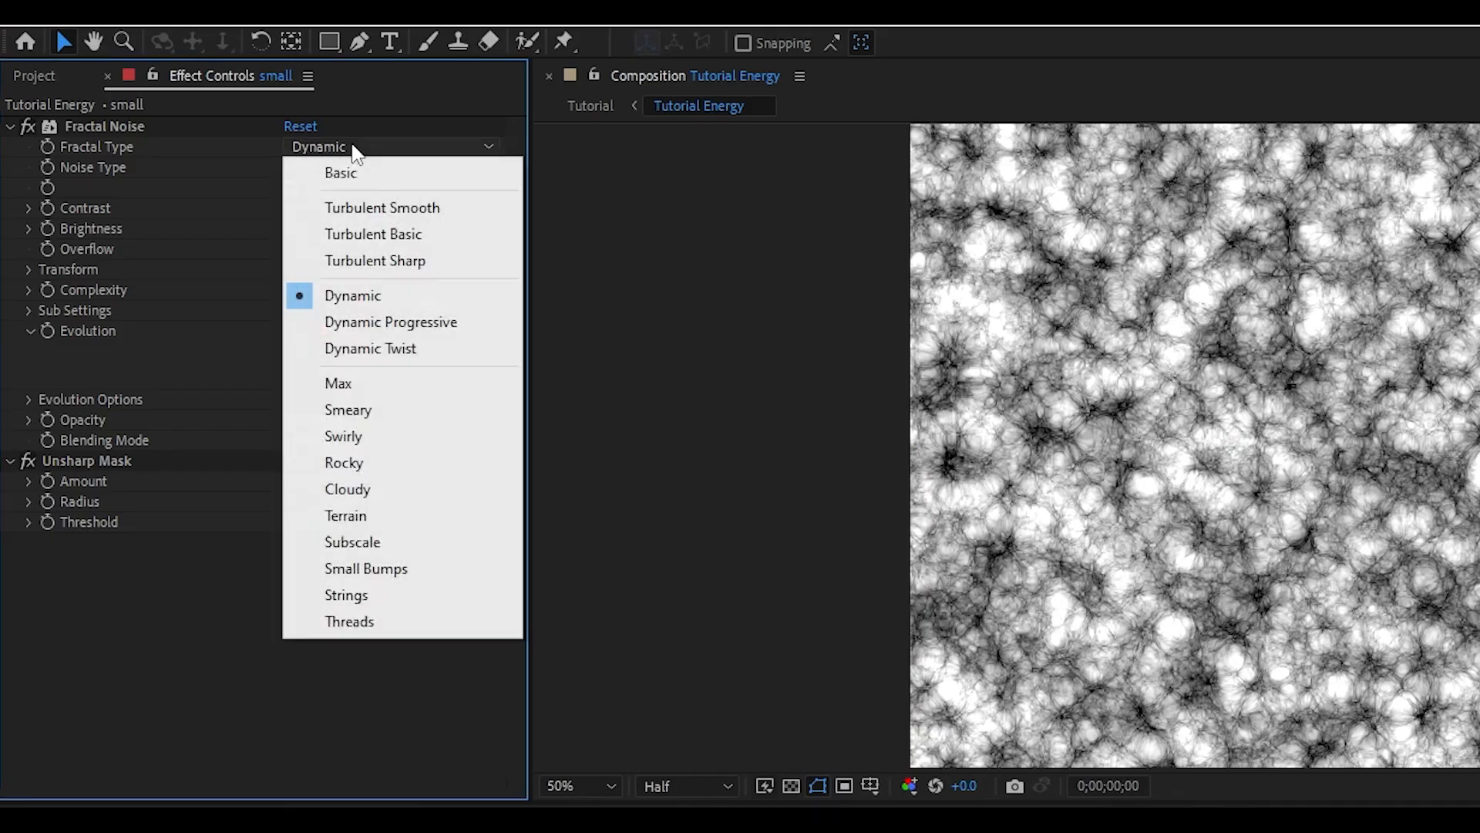
left_click(381, 347)
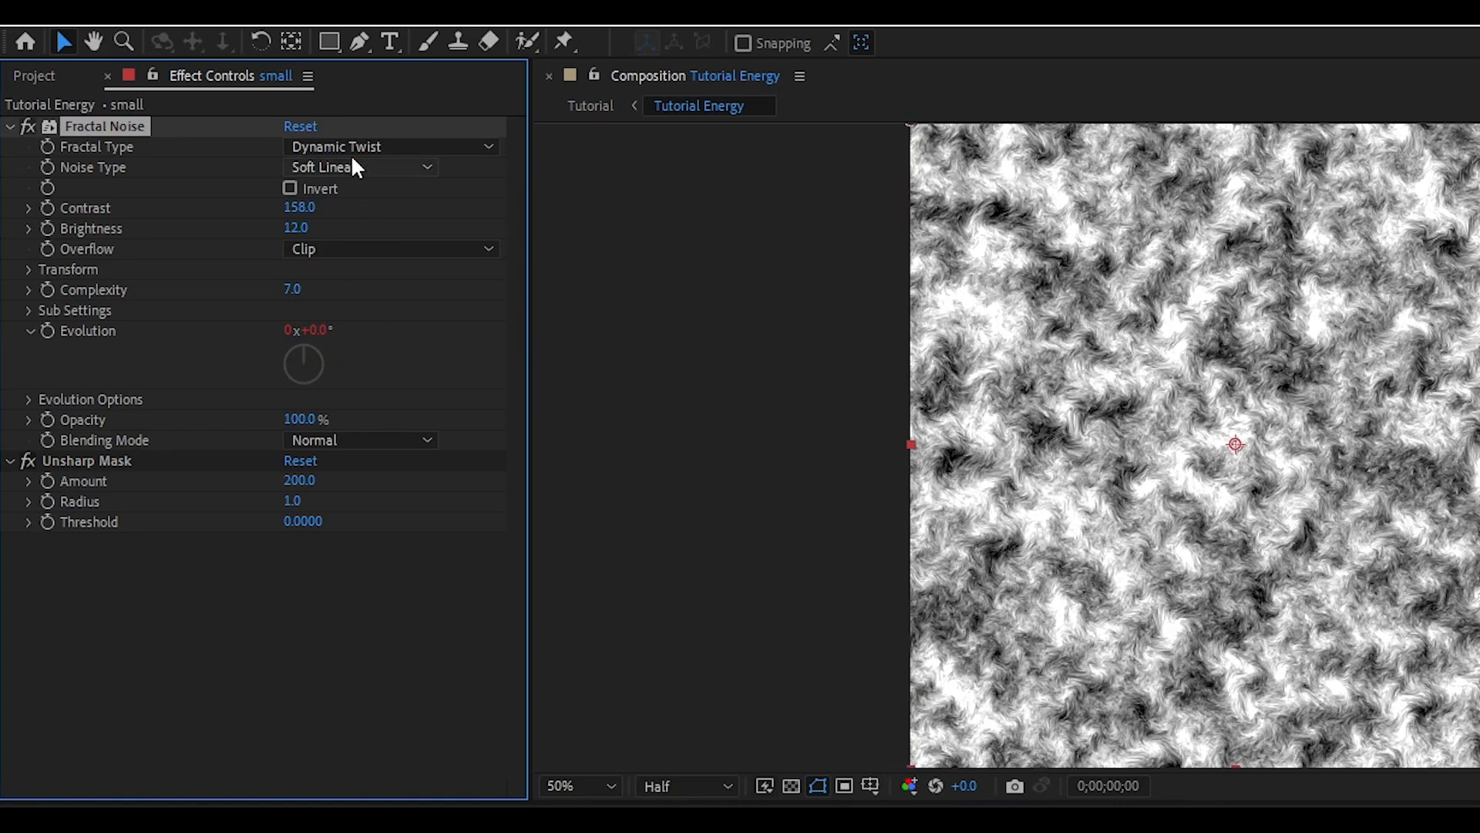
left_click(354, 148)
left_click(390, 321)
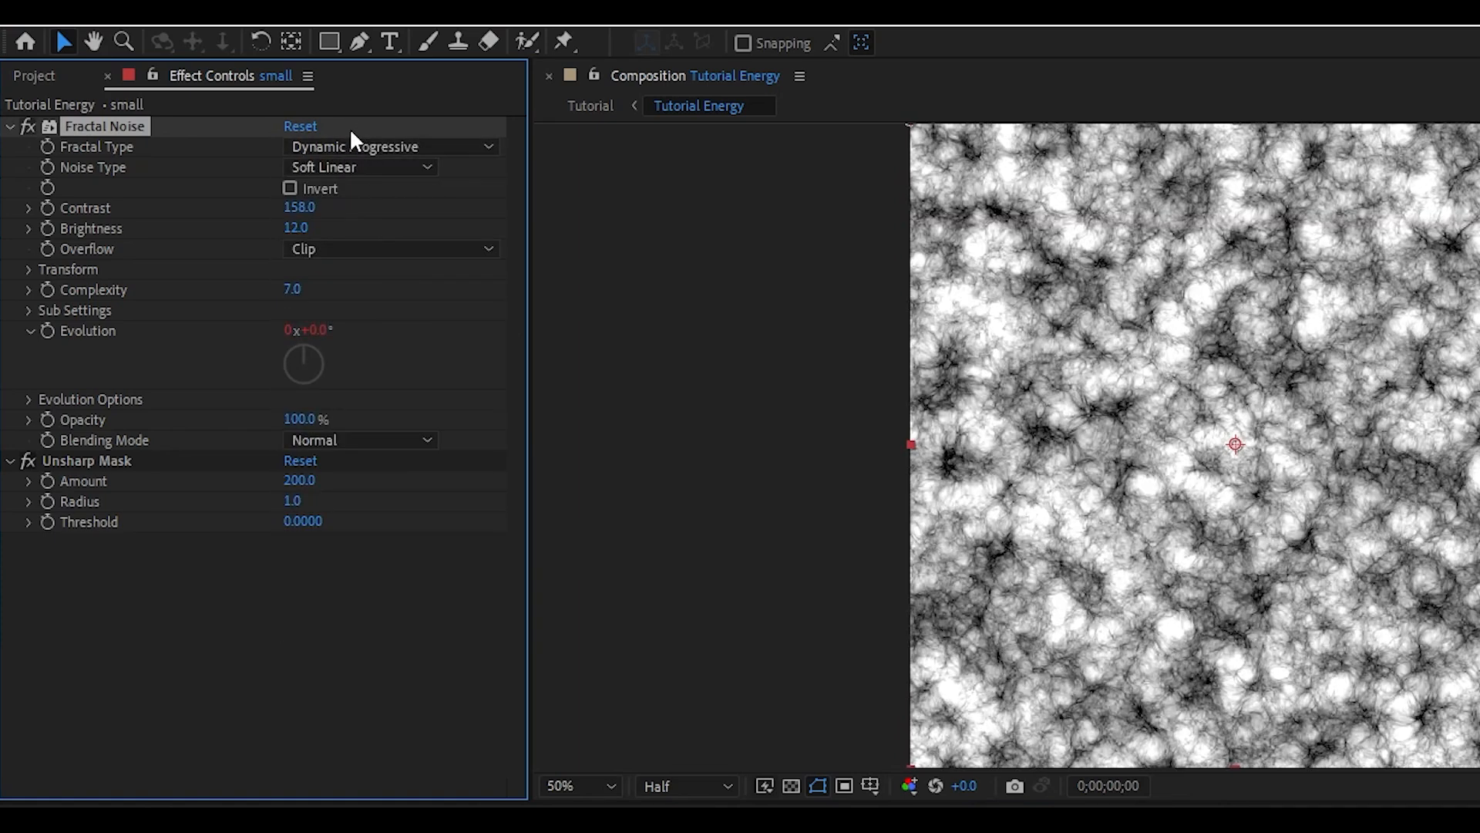
left_click(355, 143)
left_click(373, 297)
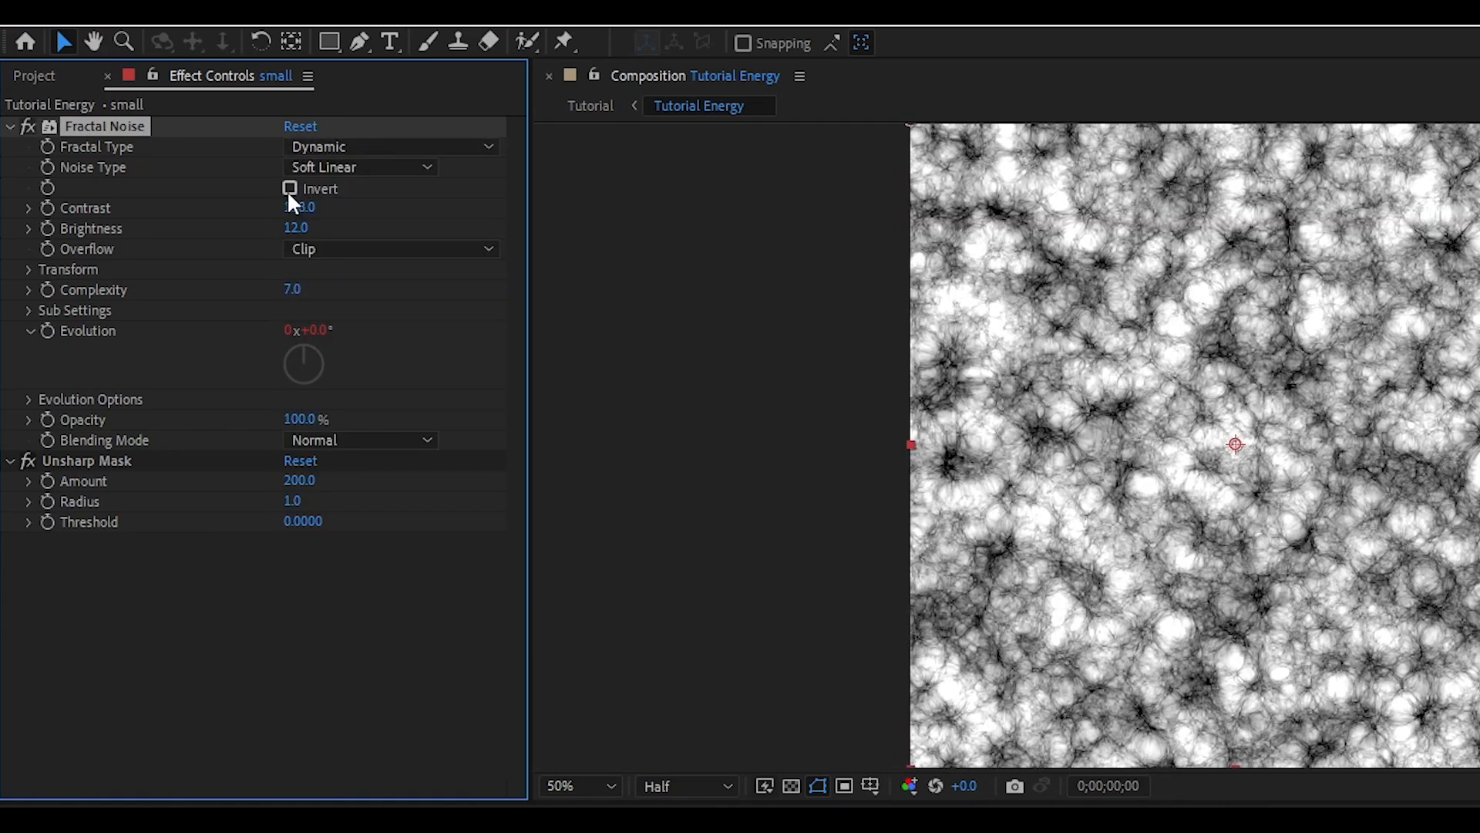
Invert the small layer's fractal noise and set its Contrast to 224 and Brightness to -3
left_click(289, 189)
left_click(28, 269)
left_click(26, 268)
left_click_drag(298, 227, 408, 249)
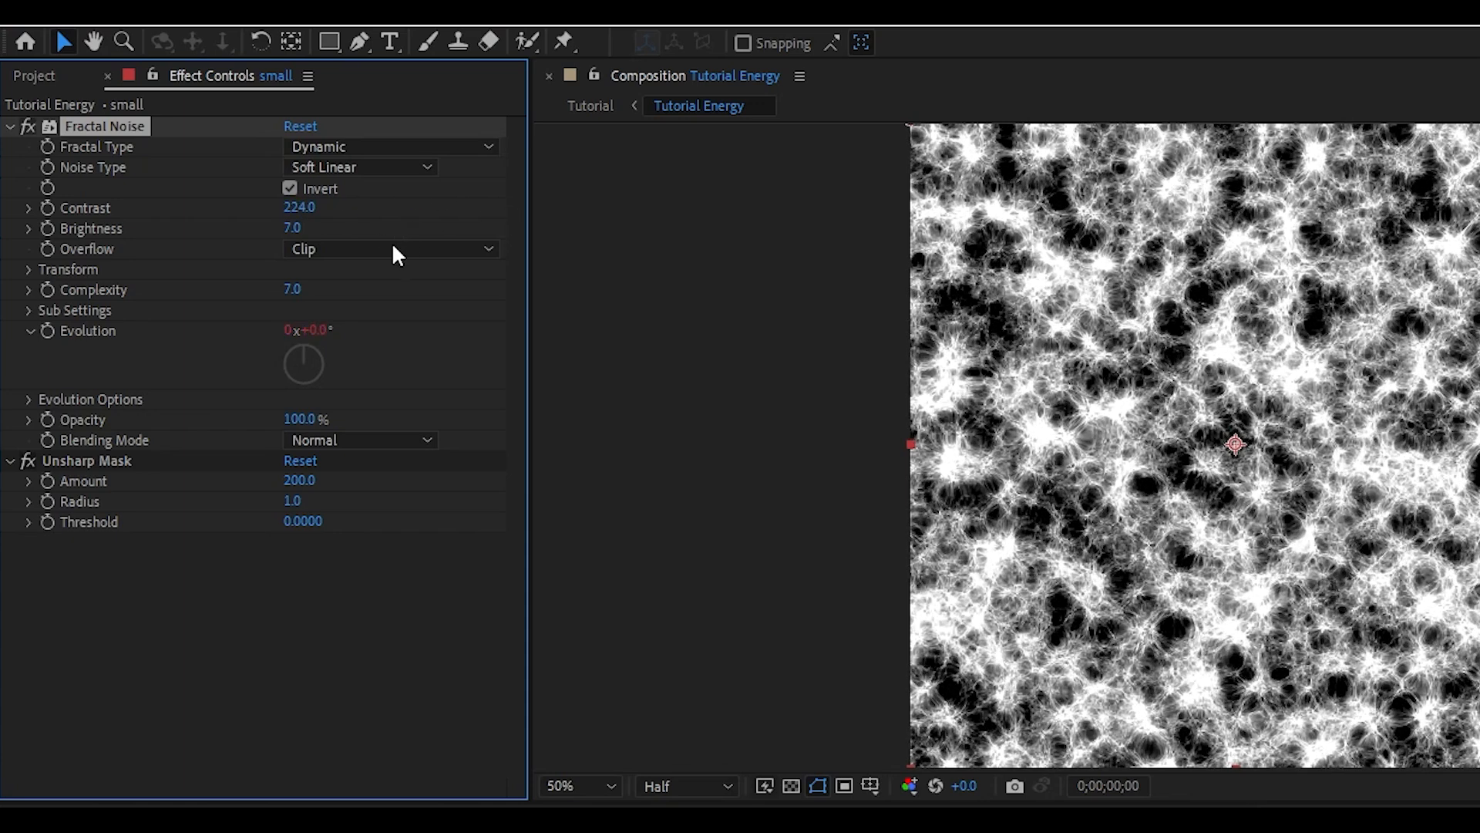
left_click_drag(289, 230, 273, 233)
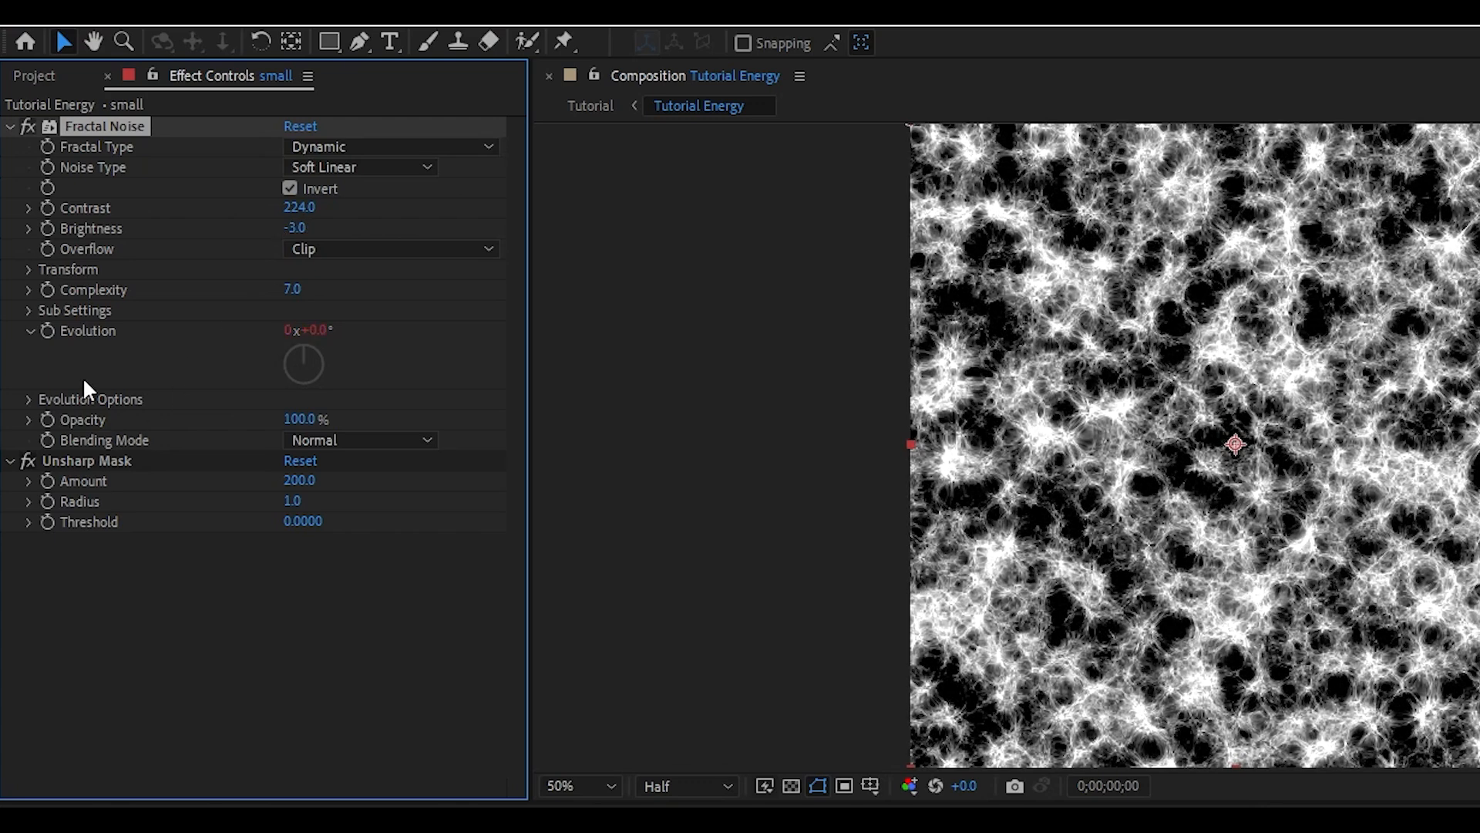
Set the small layer's fractal noise Scale to 111 and preview the animation
left_click(28, 290)
left_click(27, 290)
left_click(29, 271)
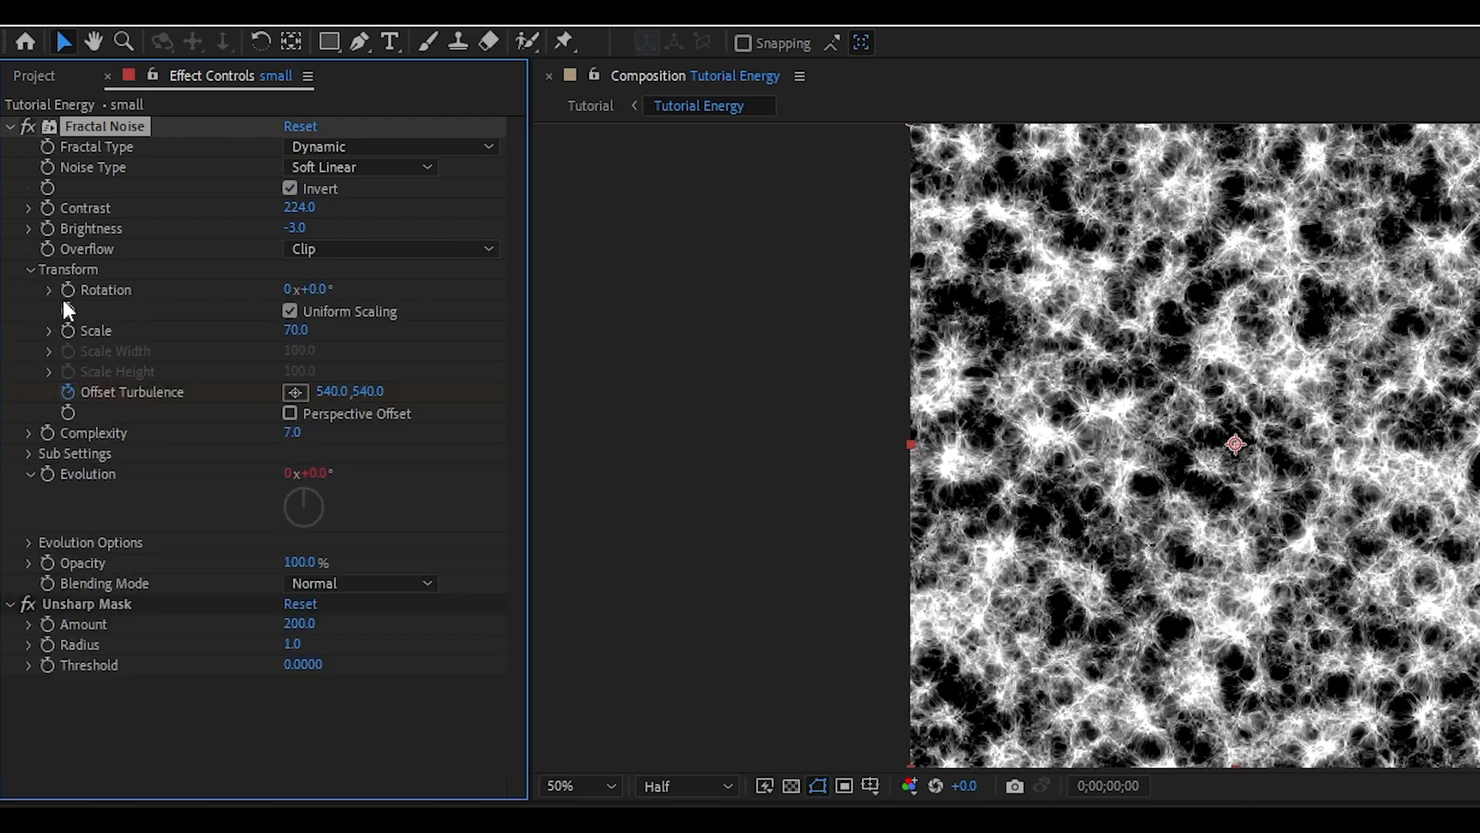
left_click_drag(297, 340, 344, 331)
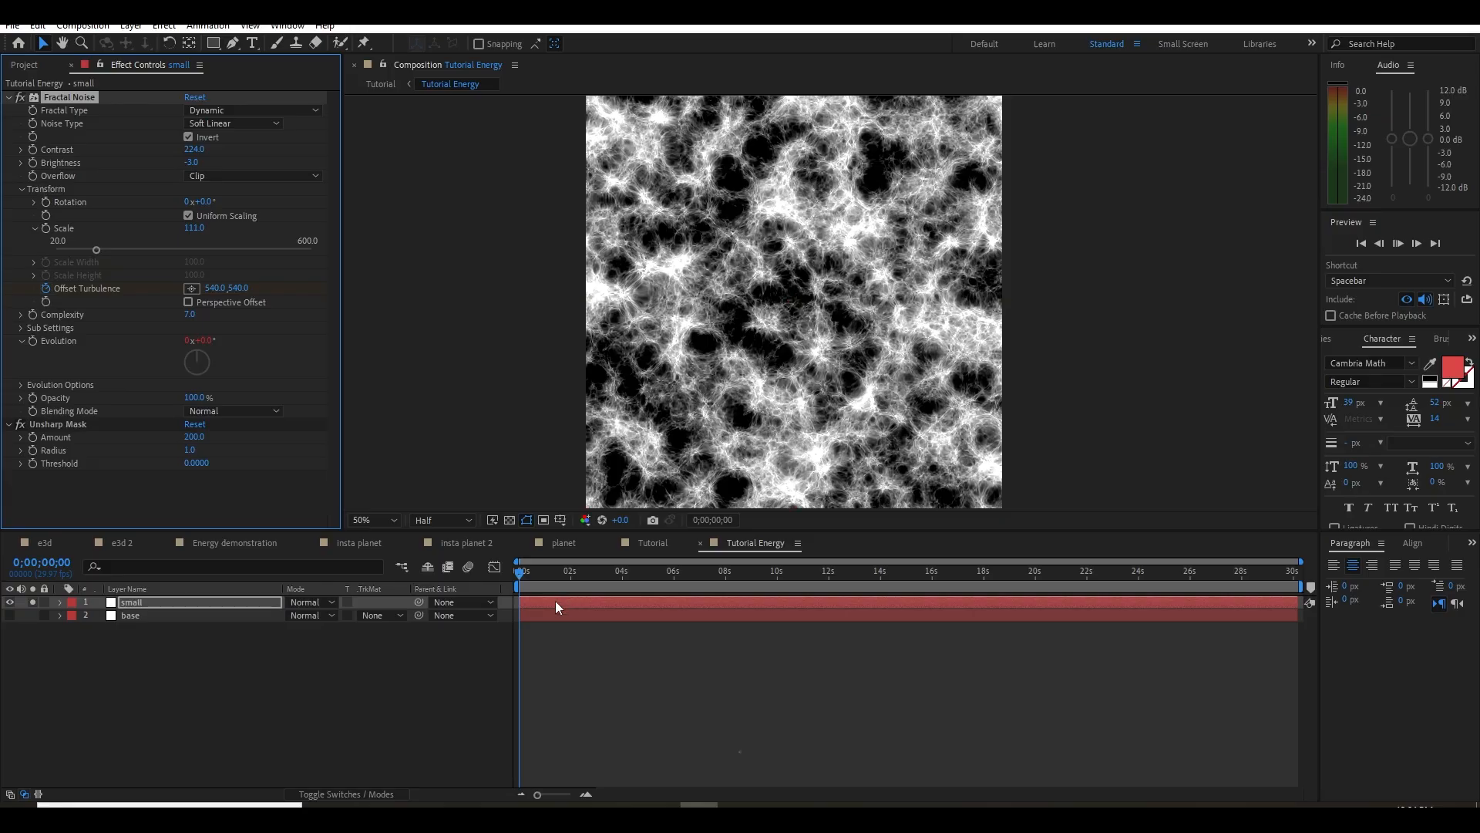
key("space")
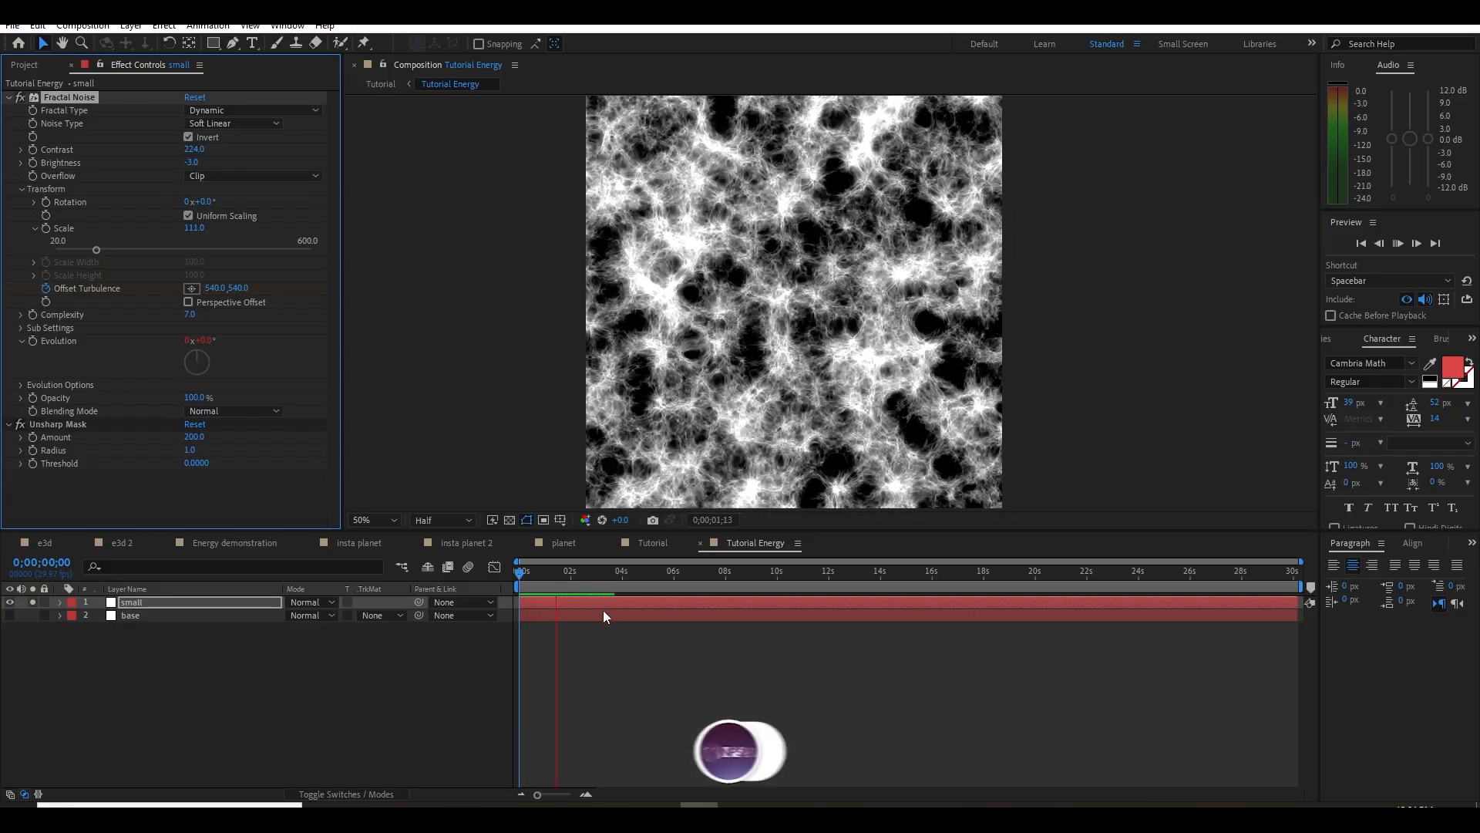
key("space")
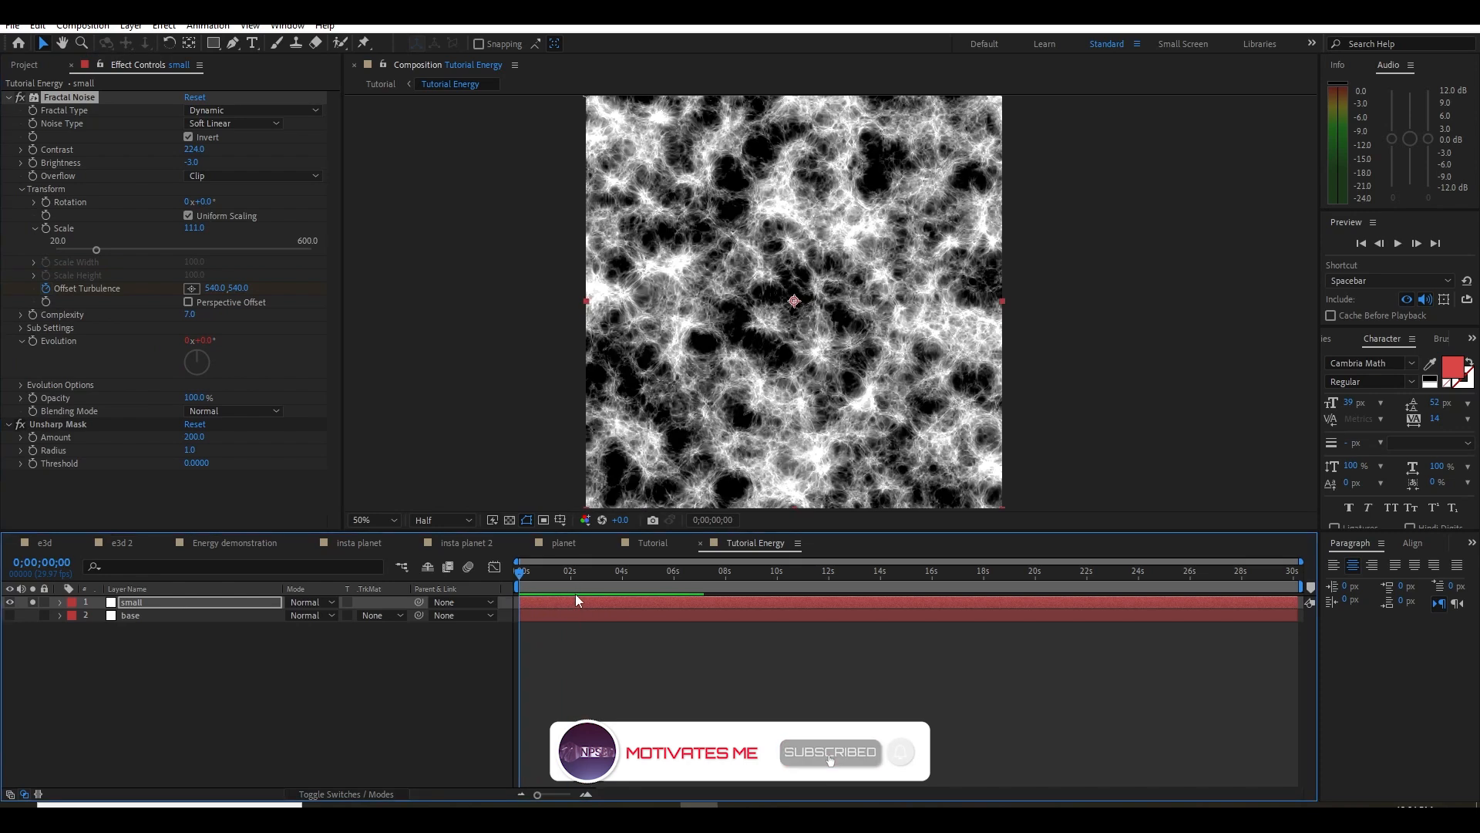
key("space")
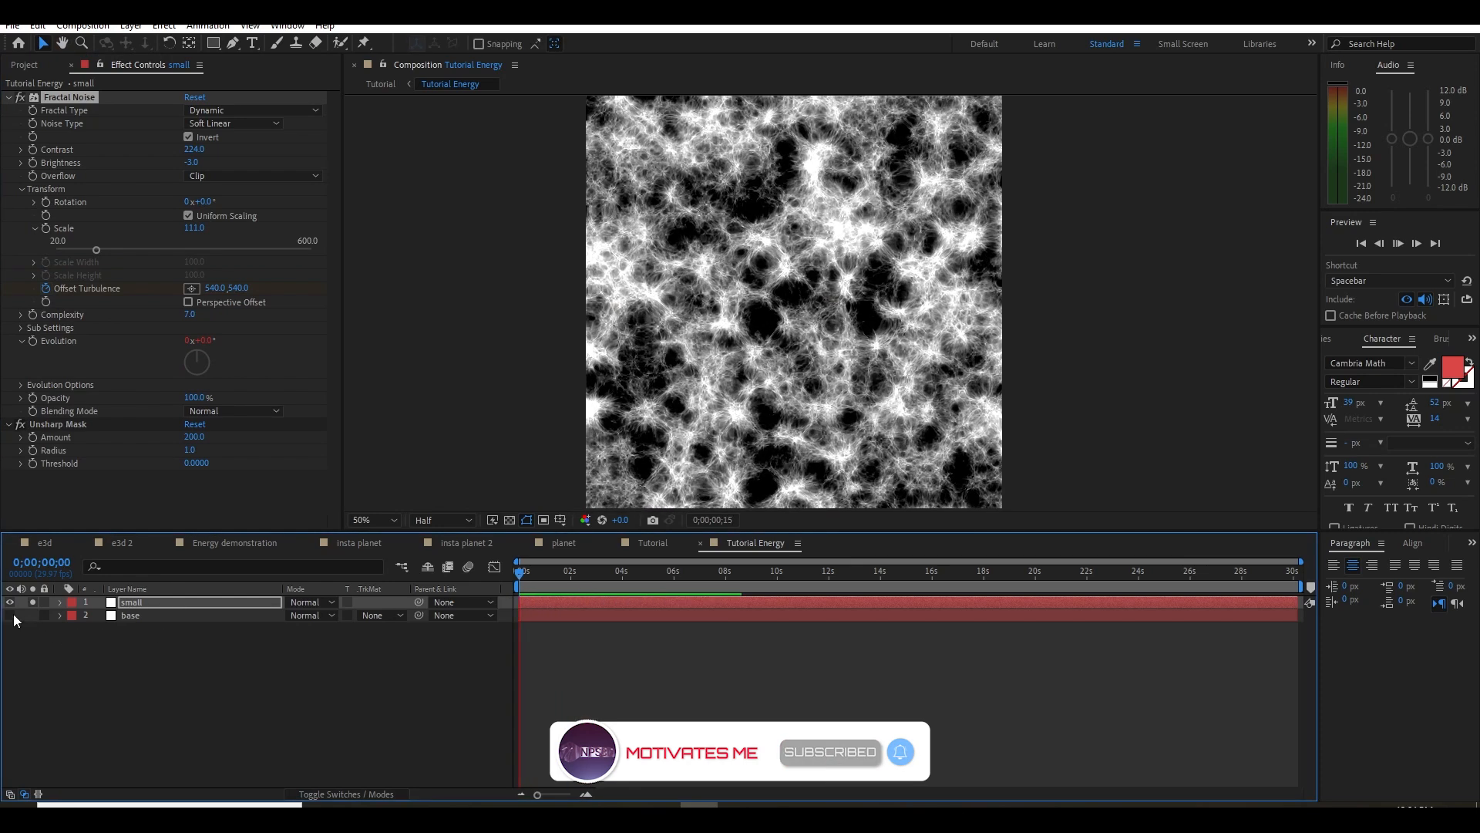
key("space")
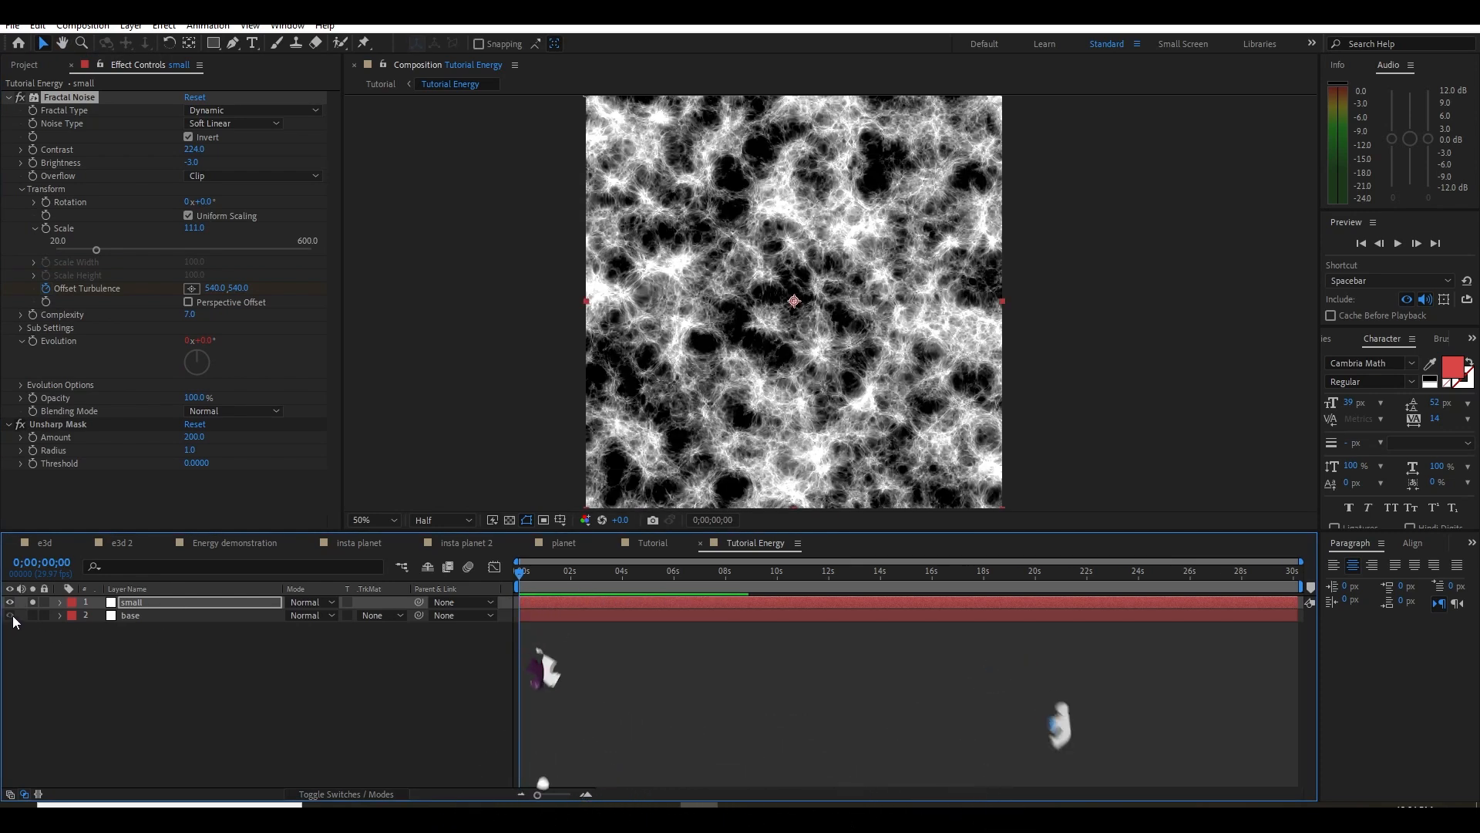
Set the small layer's blending mode to Screen and preview it combined with the base layer
left_click(321, 602)
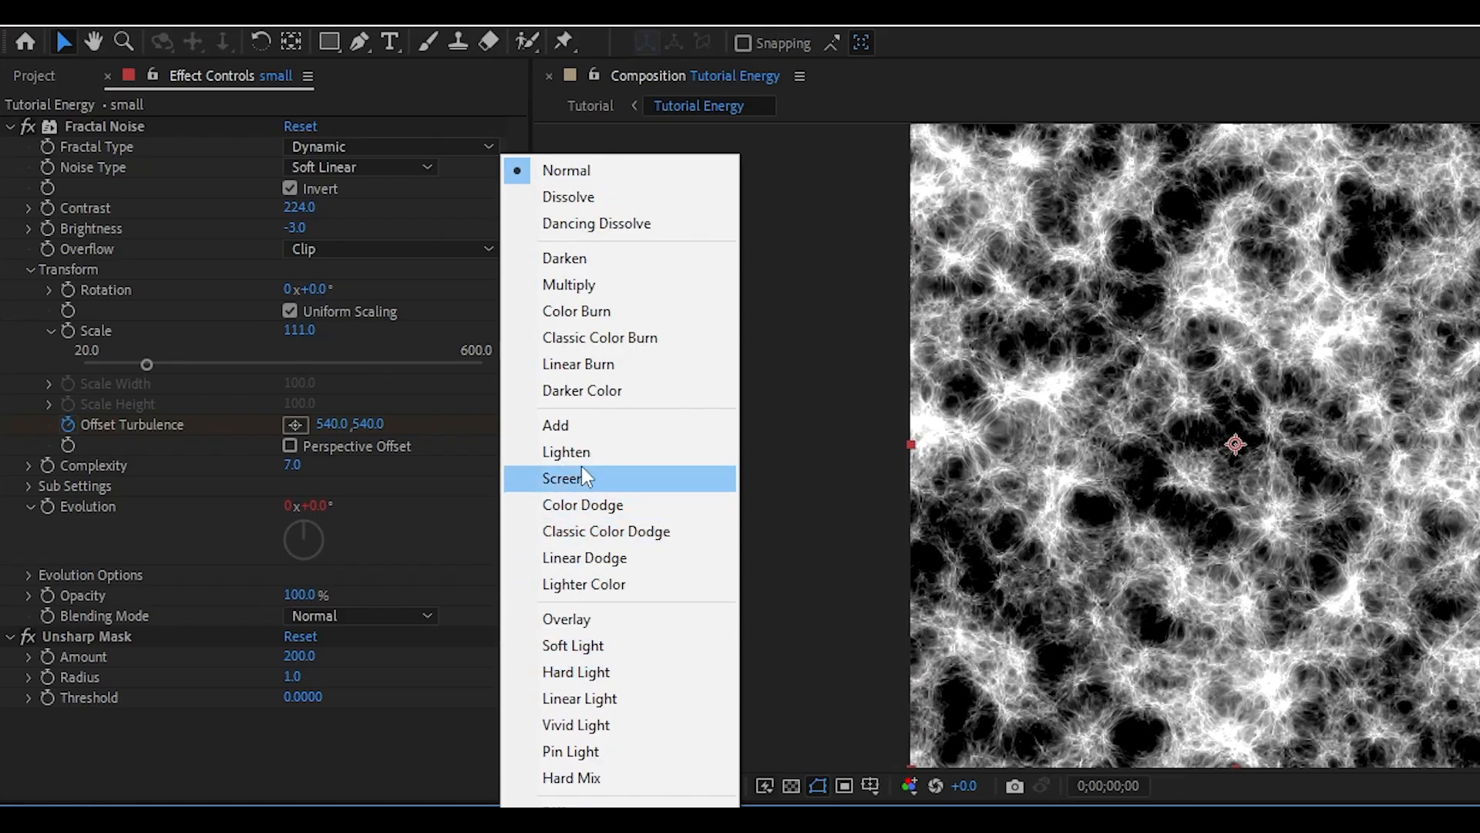
left_click(581, 472)
key("space")
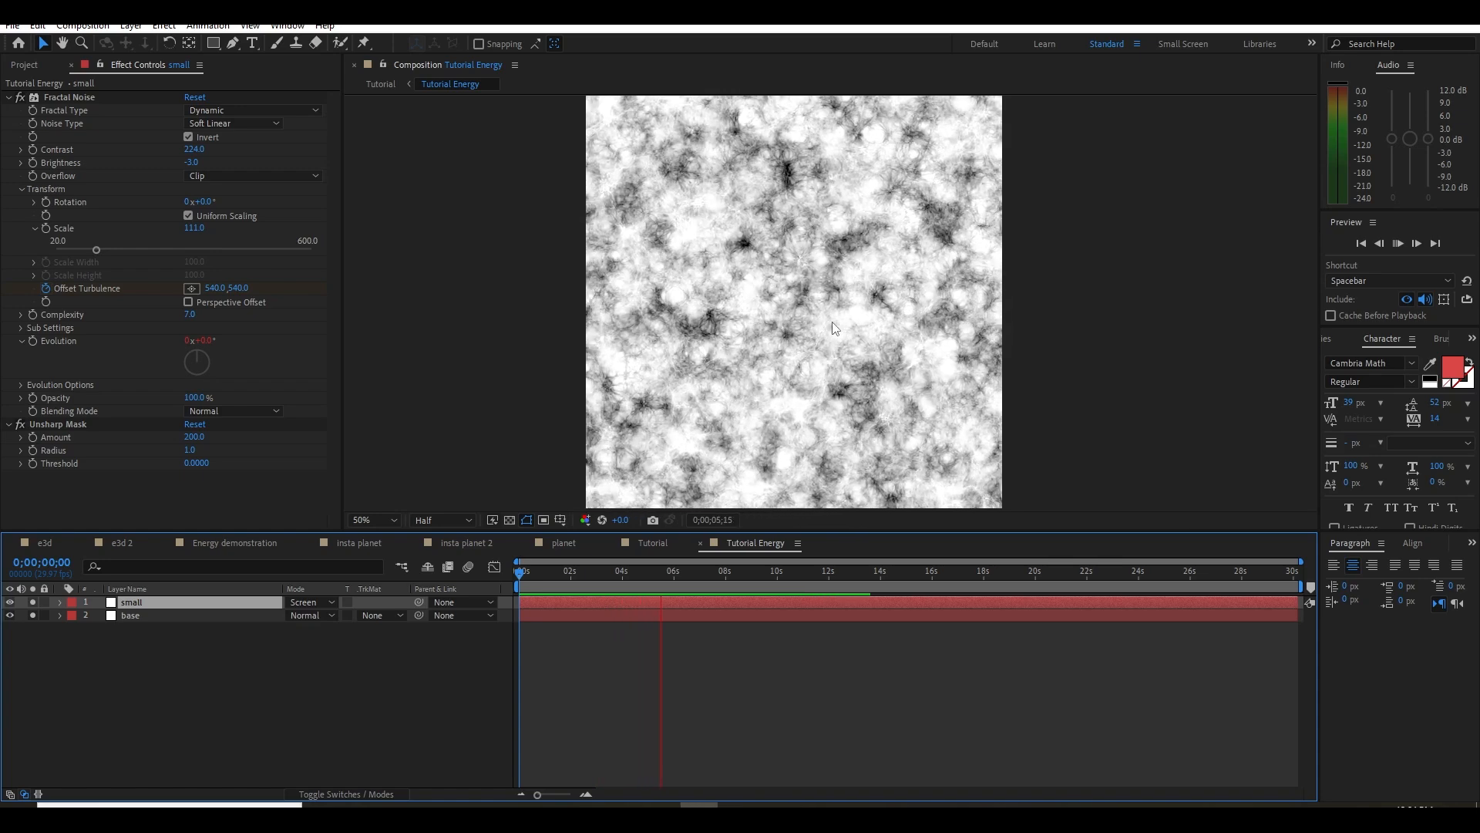
key("space")
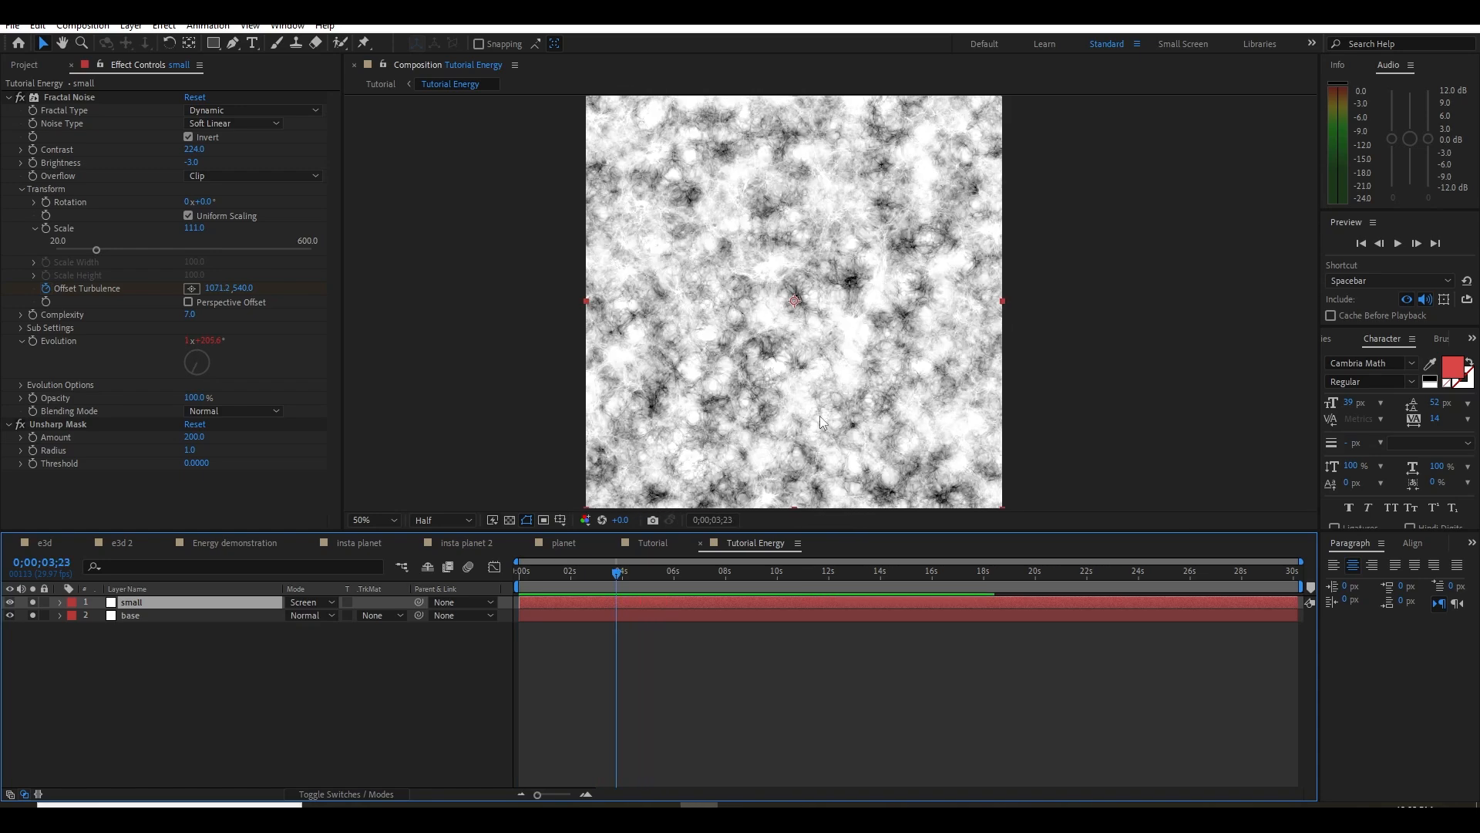
Lower the base layer's fractal noise Brightness, set the small layer's Brightness to -17 and preview the blend
left_click(158, 615)
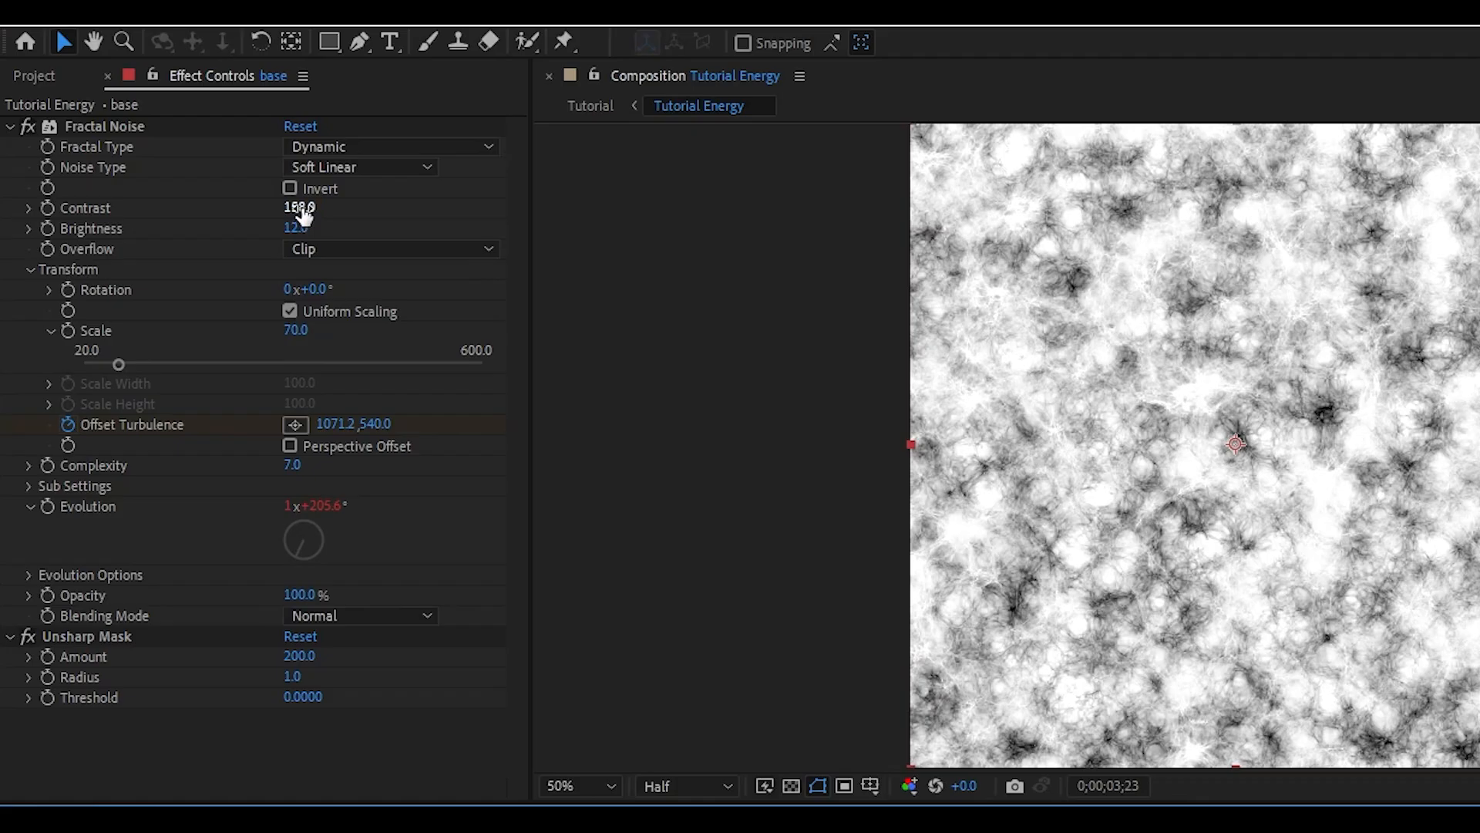
left_click_drag(301, 227, 275, 233)
left_click(157, 605)
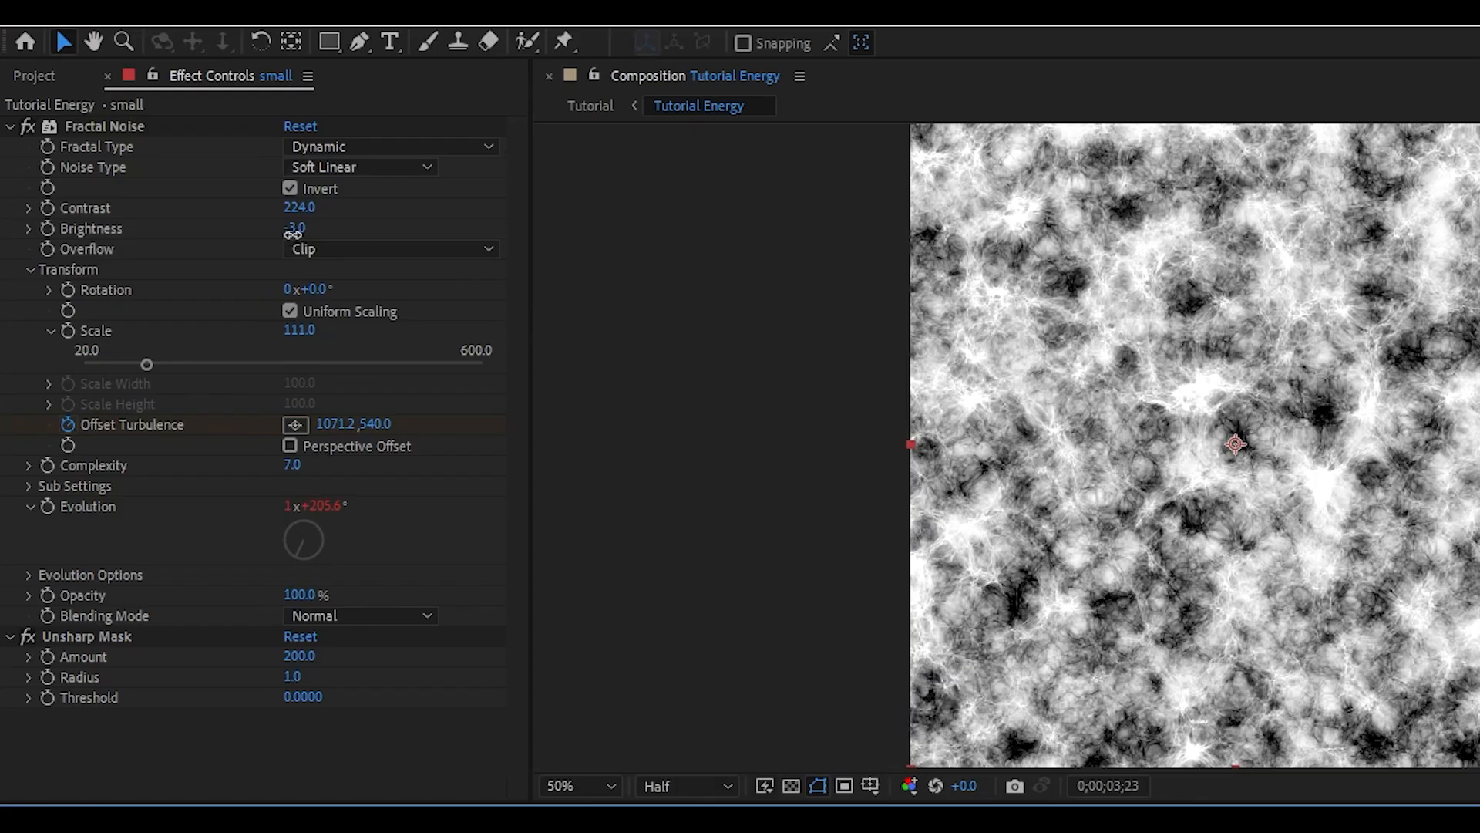
mouse_move(292, 230)
left_mouse_down()
mouse_move(273, 240)
mouse_move(285, 241)
left_mouse_up()
left_click_drag(617, 572, 903, 578)
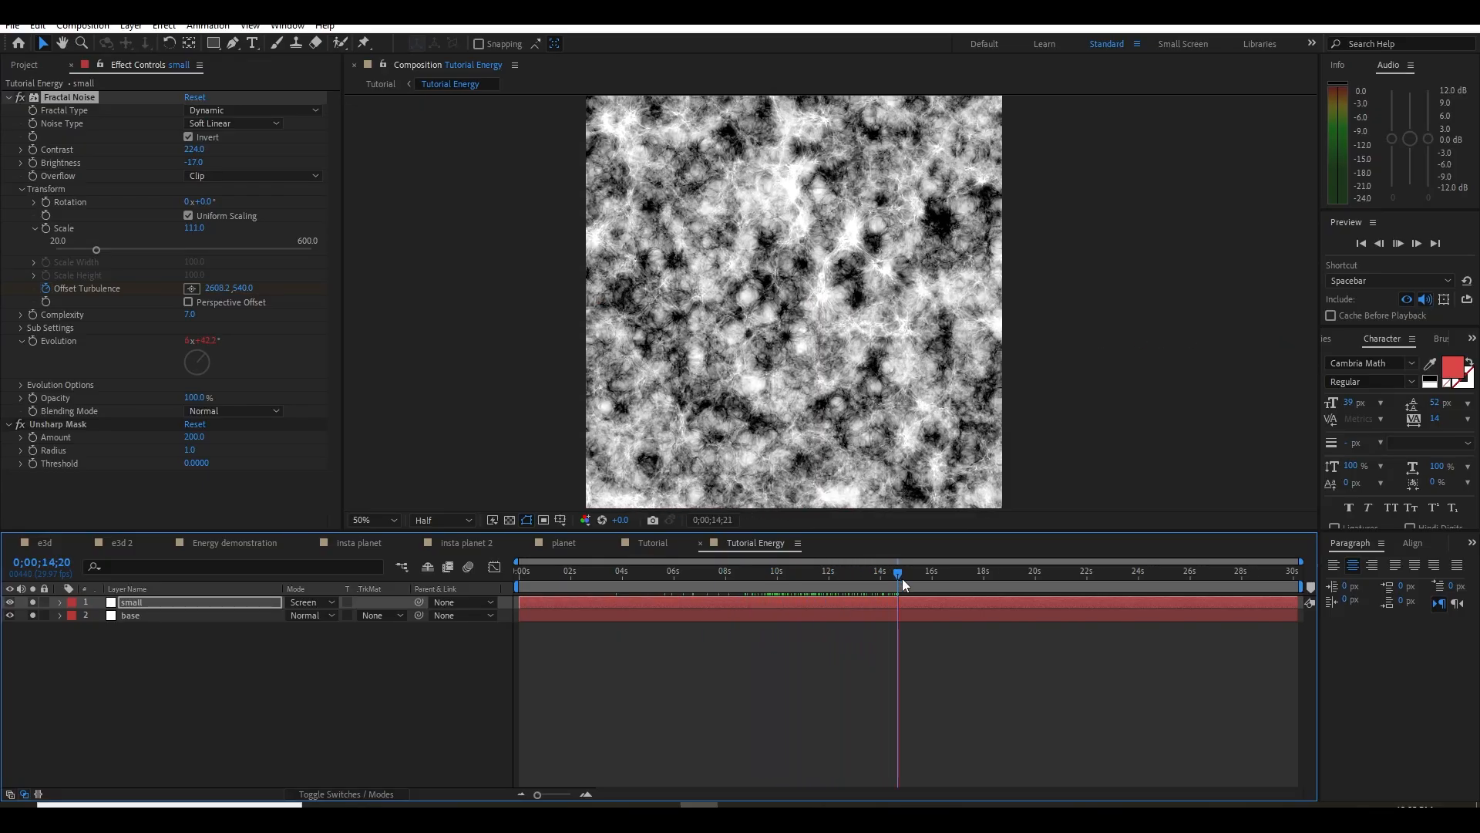
key("space")
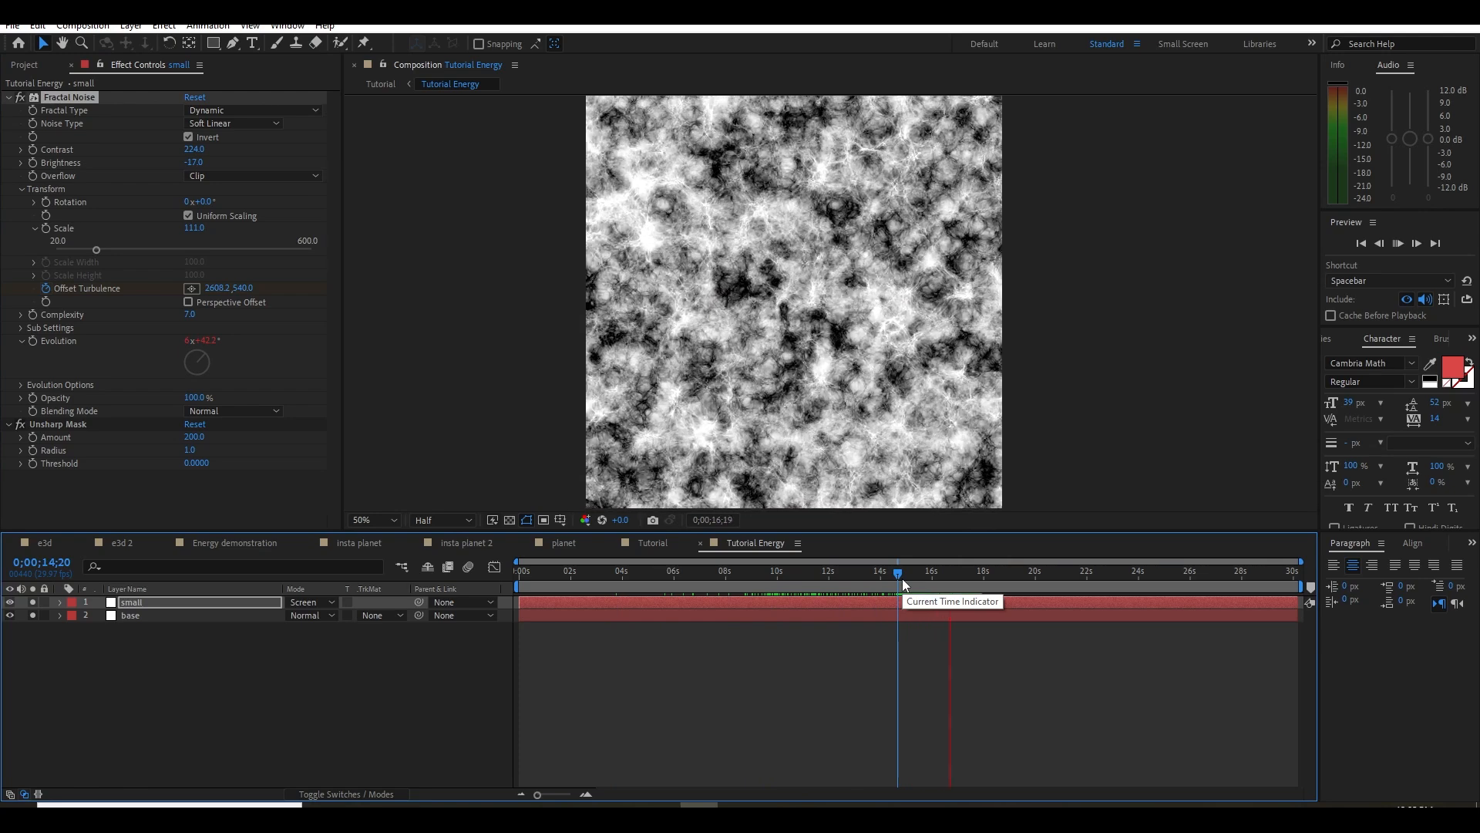
key("space")
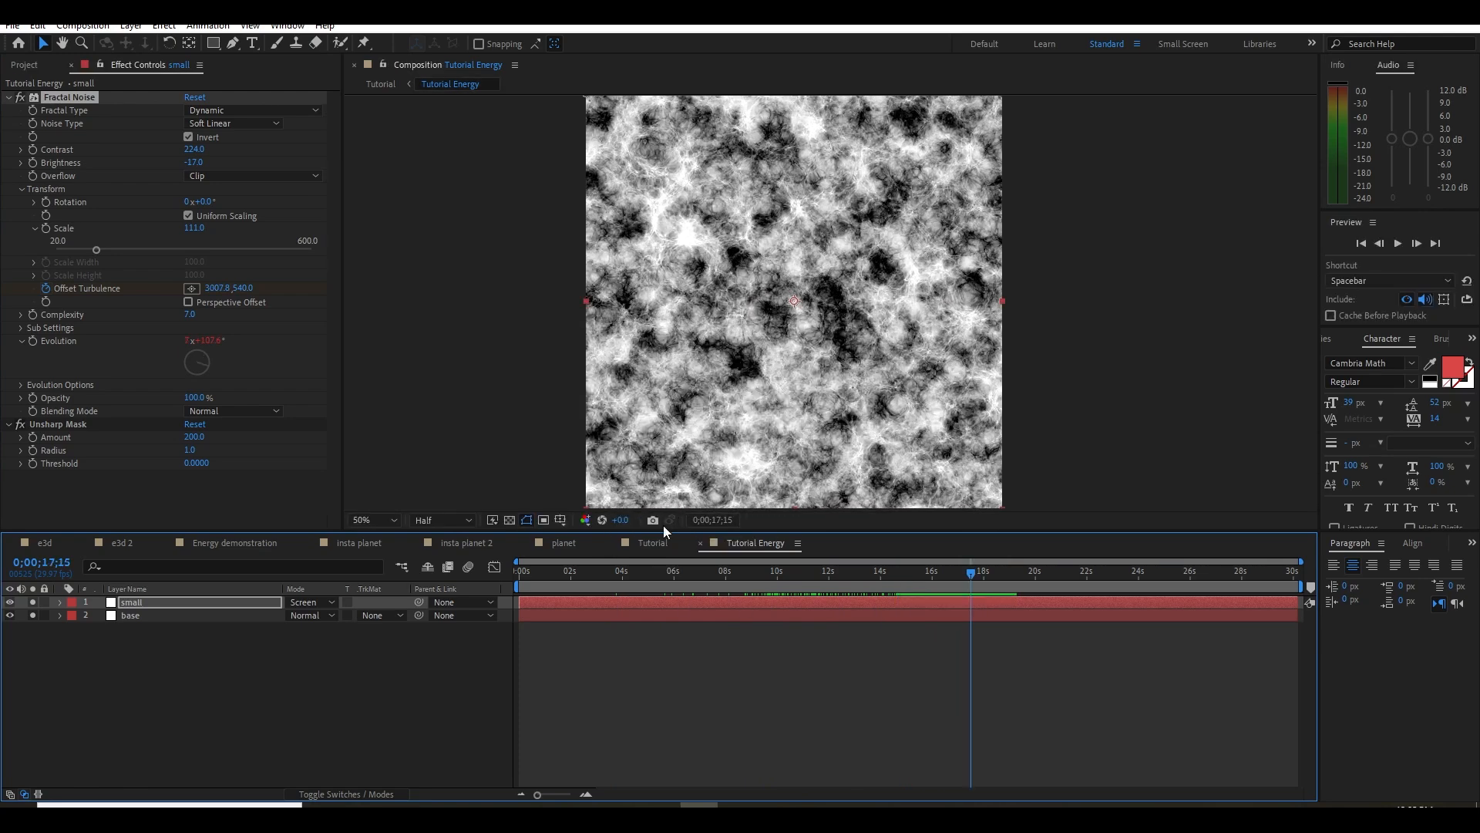
Switch to the Tutorial composition and clear the disk cache for all versions
left_click(660, 544)
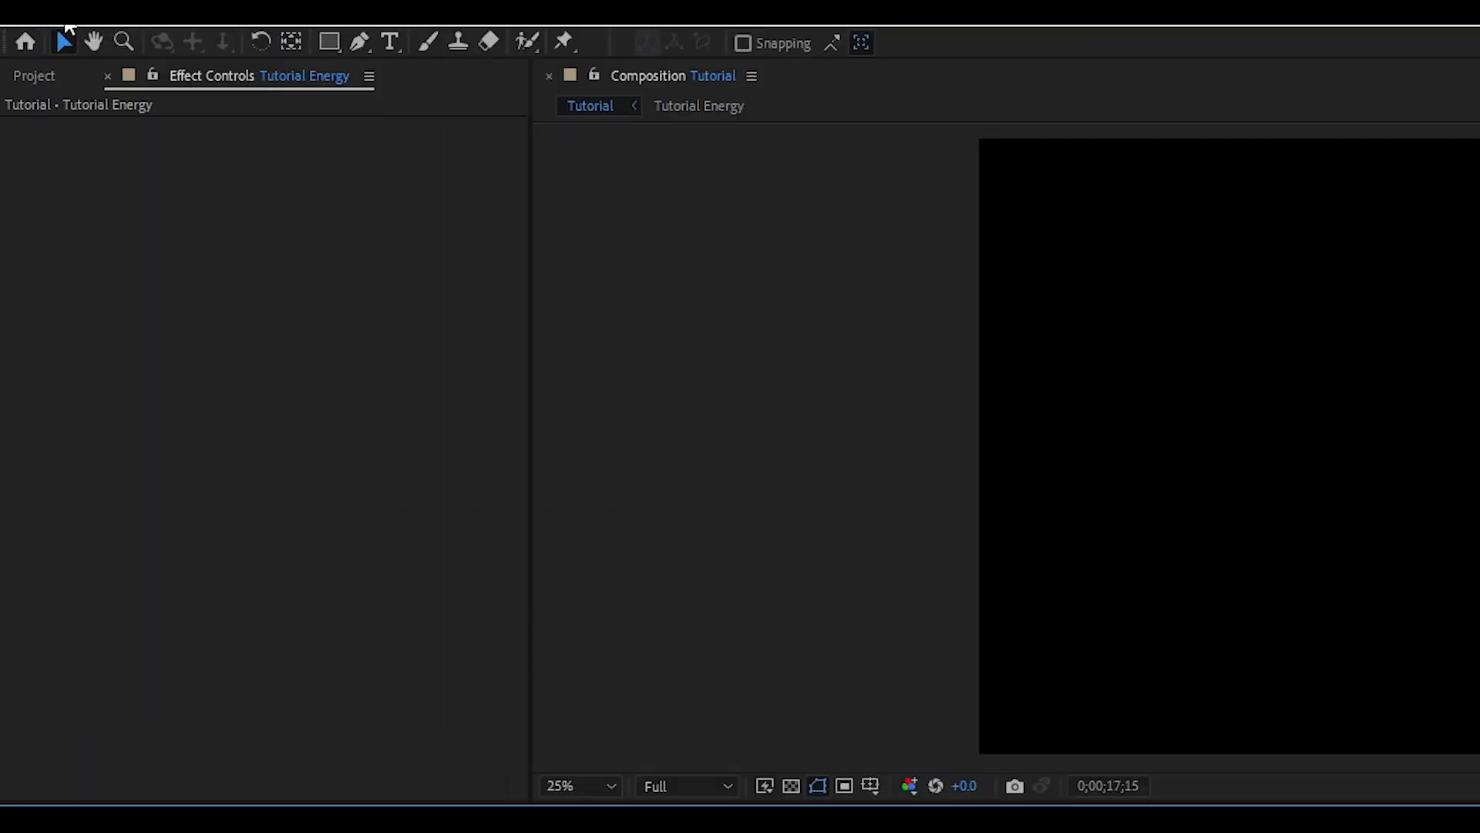
left_click(37, 25)
mouse_move(77, 351)
left_click(399, 352)
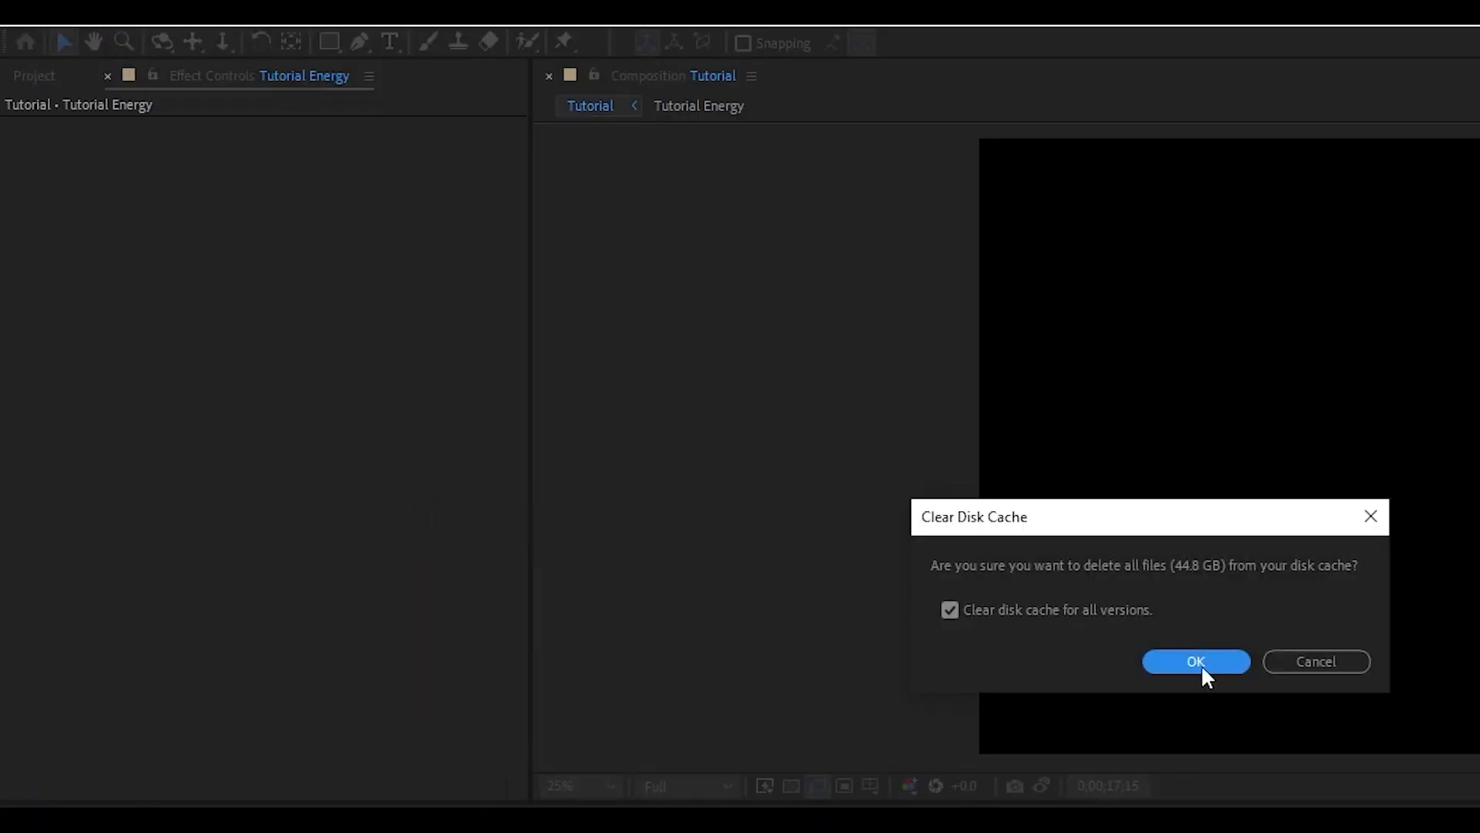
left_click(1195, 664)
Move the Tutorial composition's current time to 0;00;09;13 and reopen the Tutorial Energy precomposition
left_click_drag(674, 578, 762, 575)
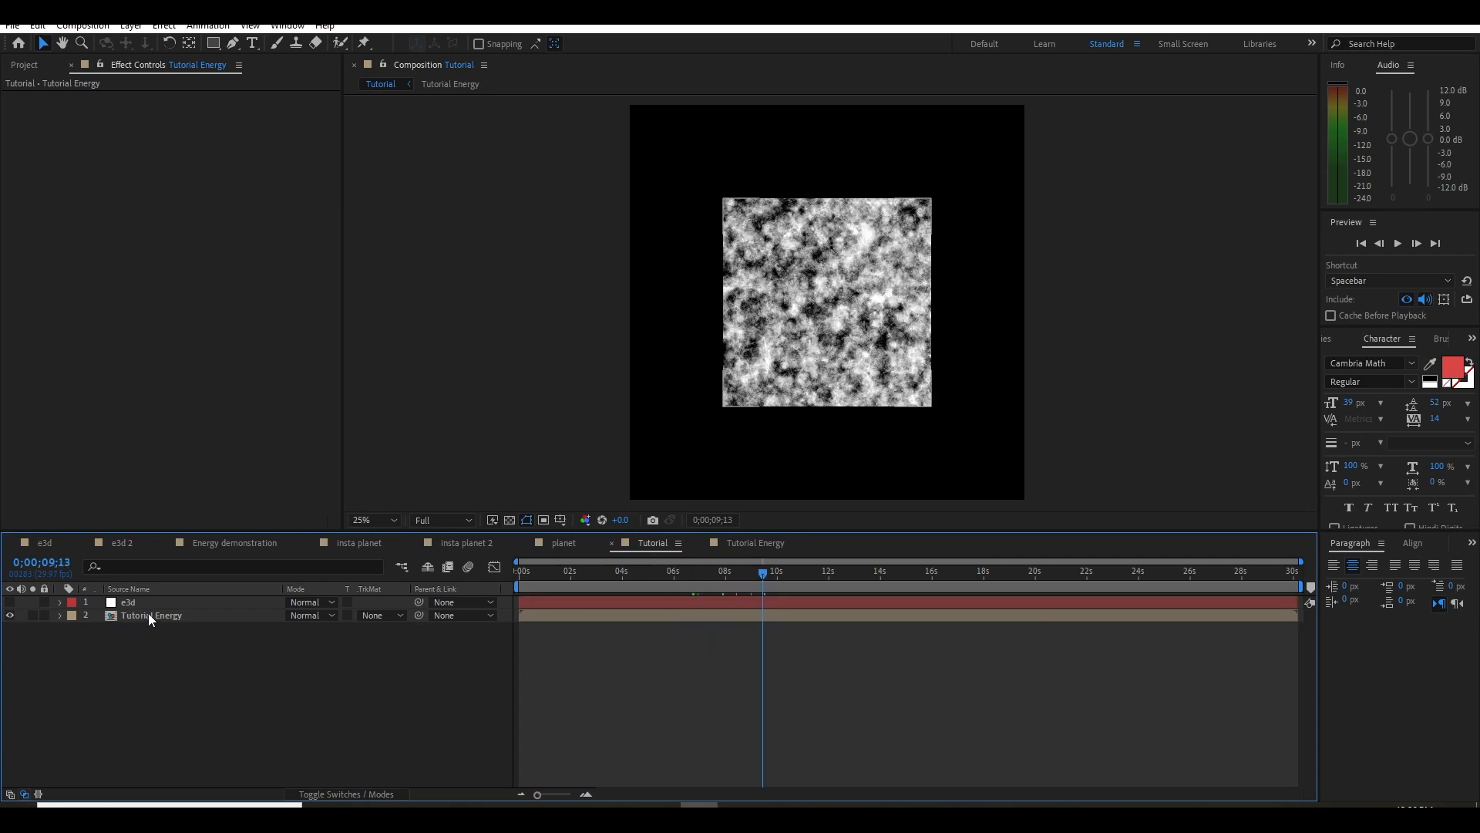
left_click(147, 603)
double_click(153, 616)
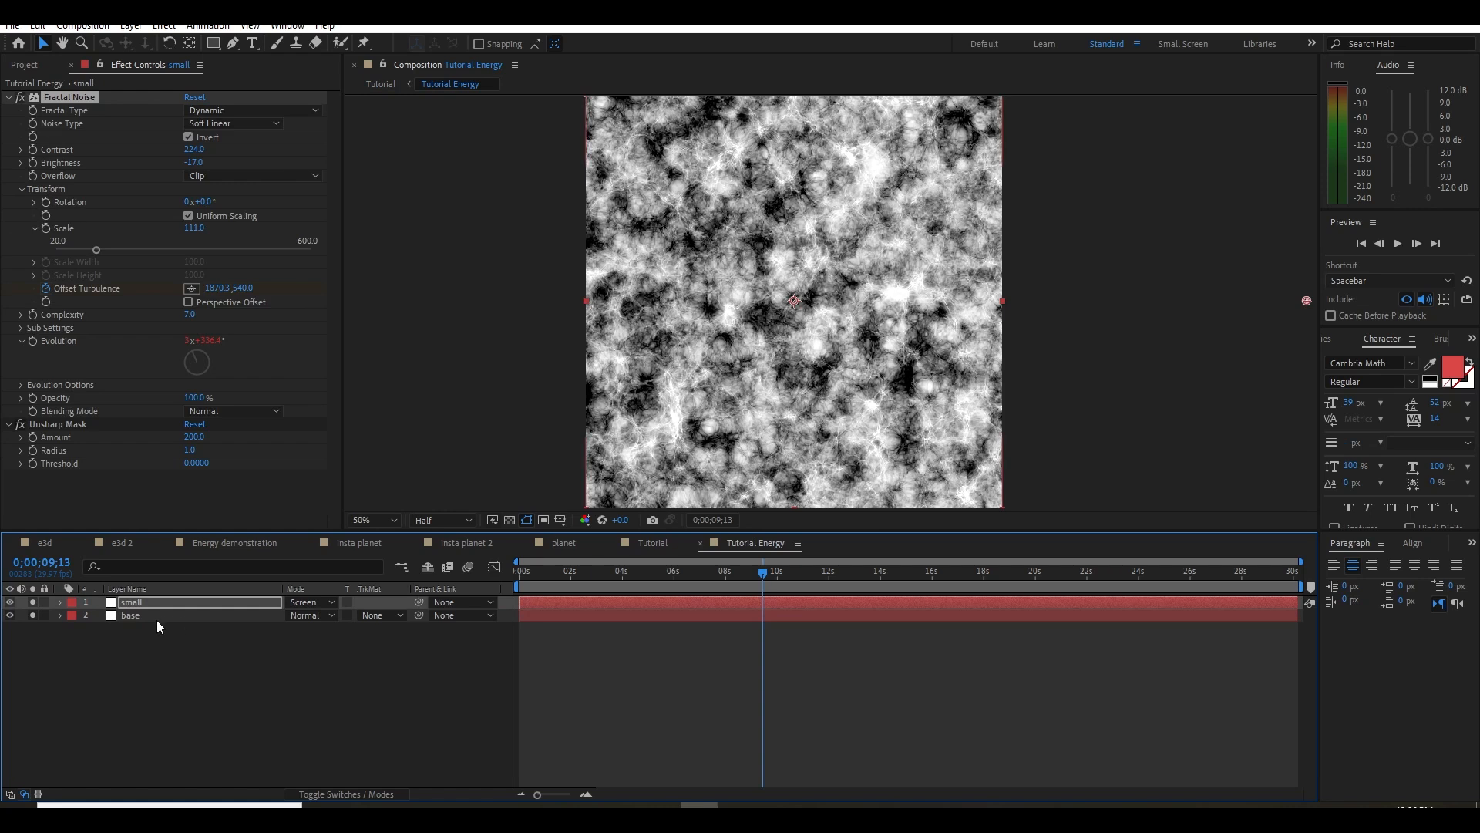
Add an adjustment layer above the noise layers and apply the Offset effect to it
left_click(207, 686)
right_click(127, 663)
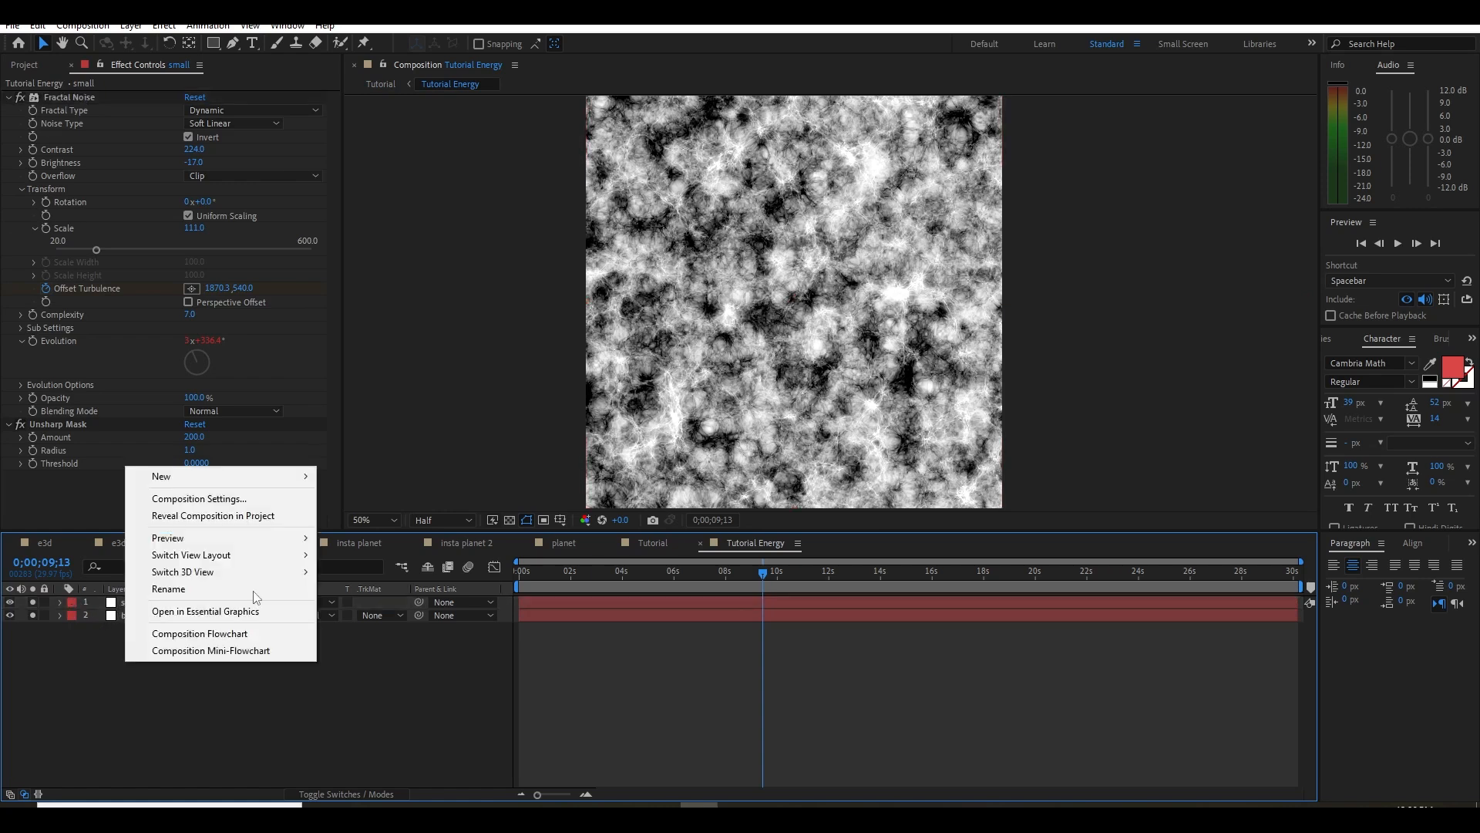
mouse_move(177, 476)
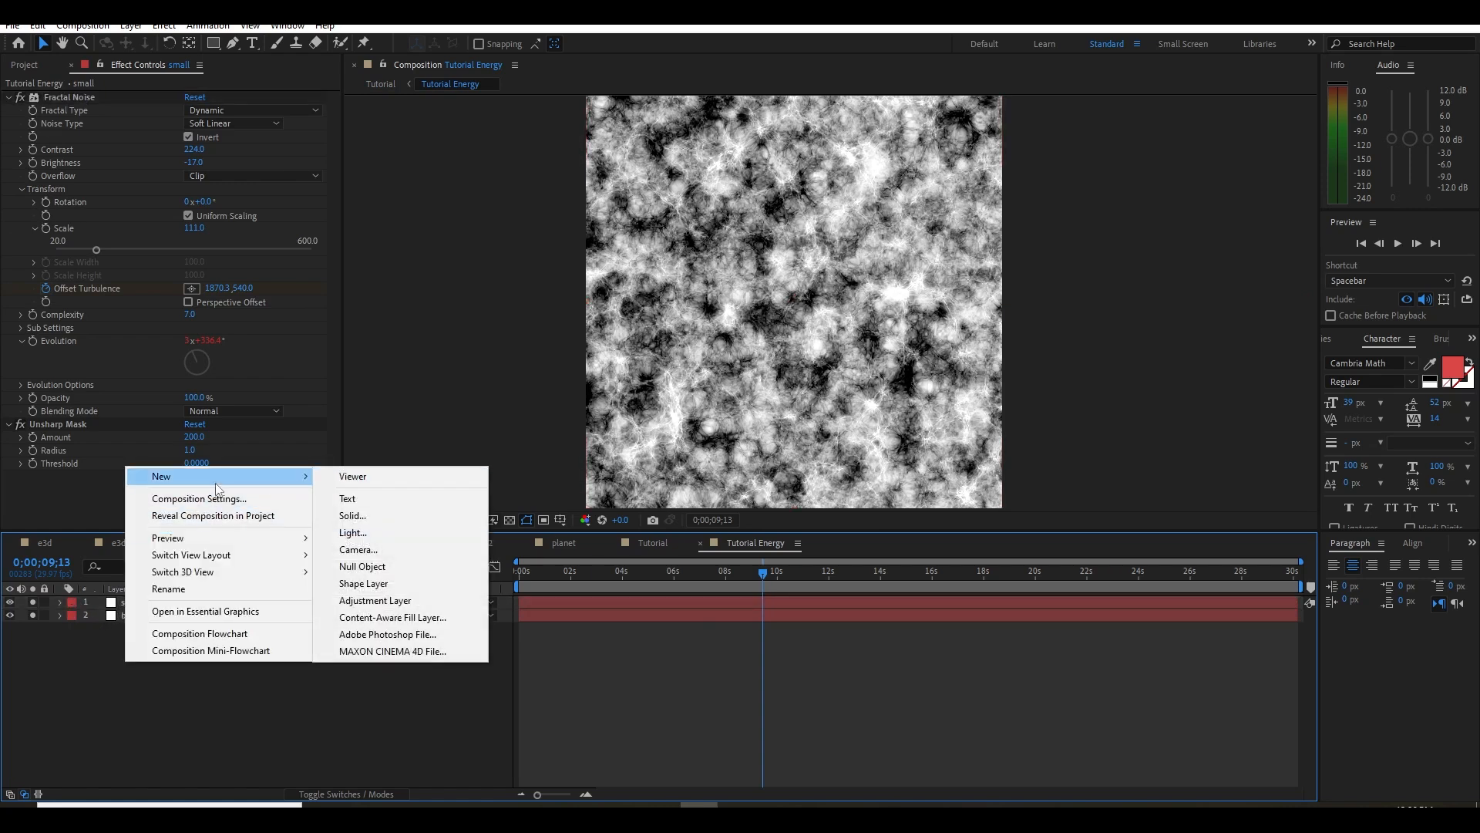
left_click(375, 599)
key("ctrl+space")
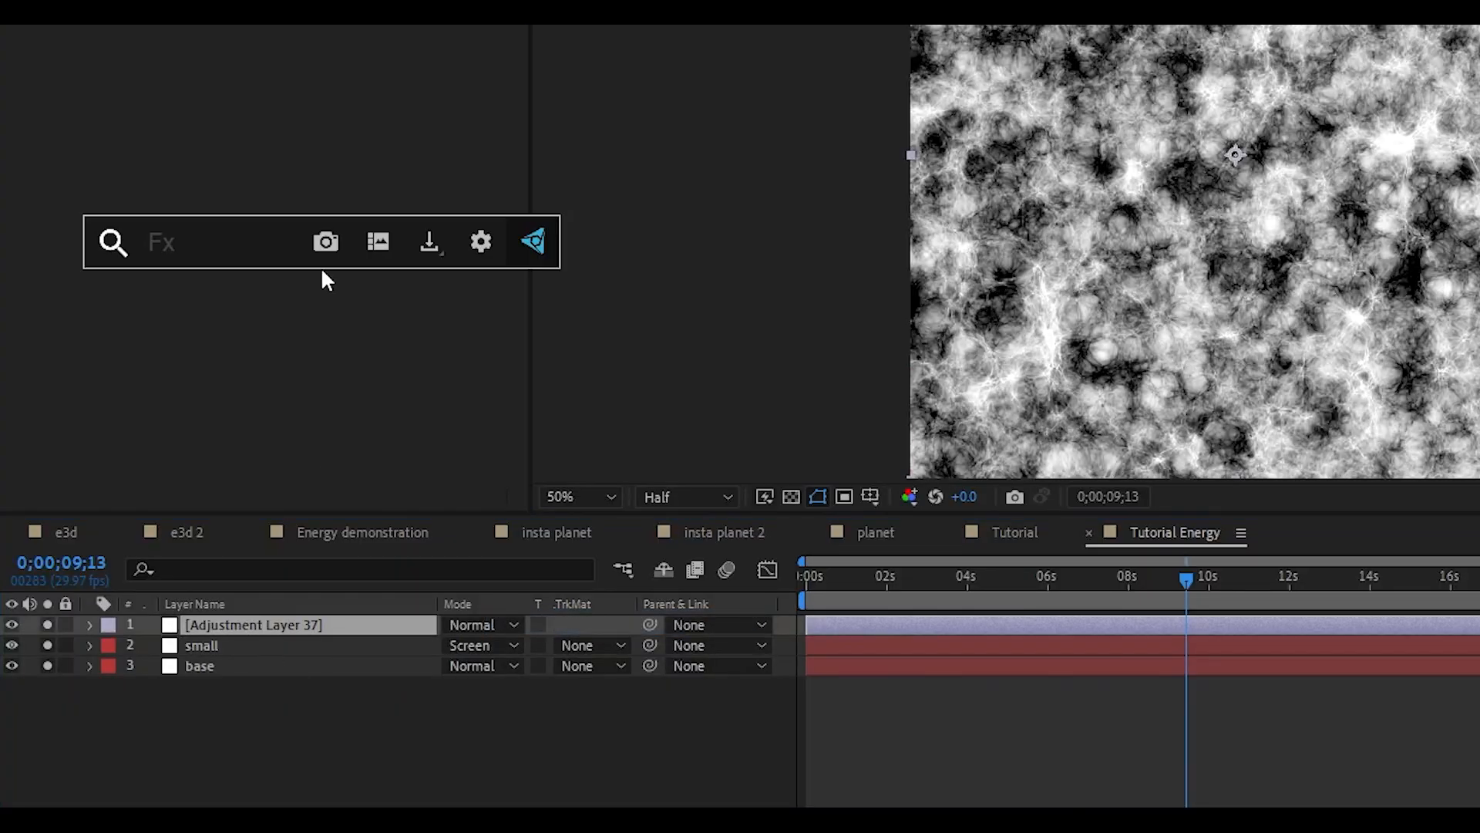
type("off")
key("Return")
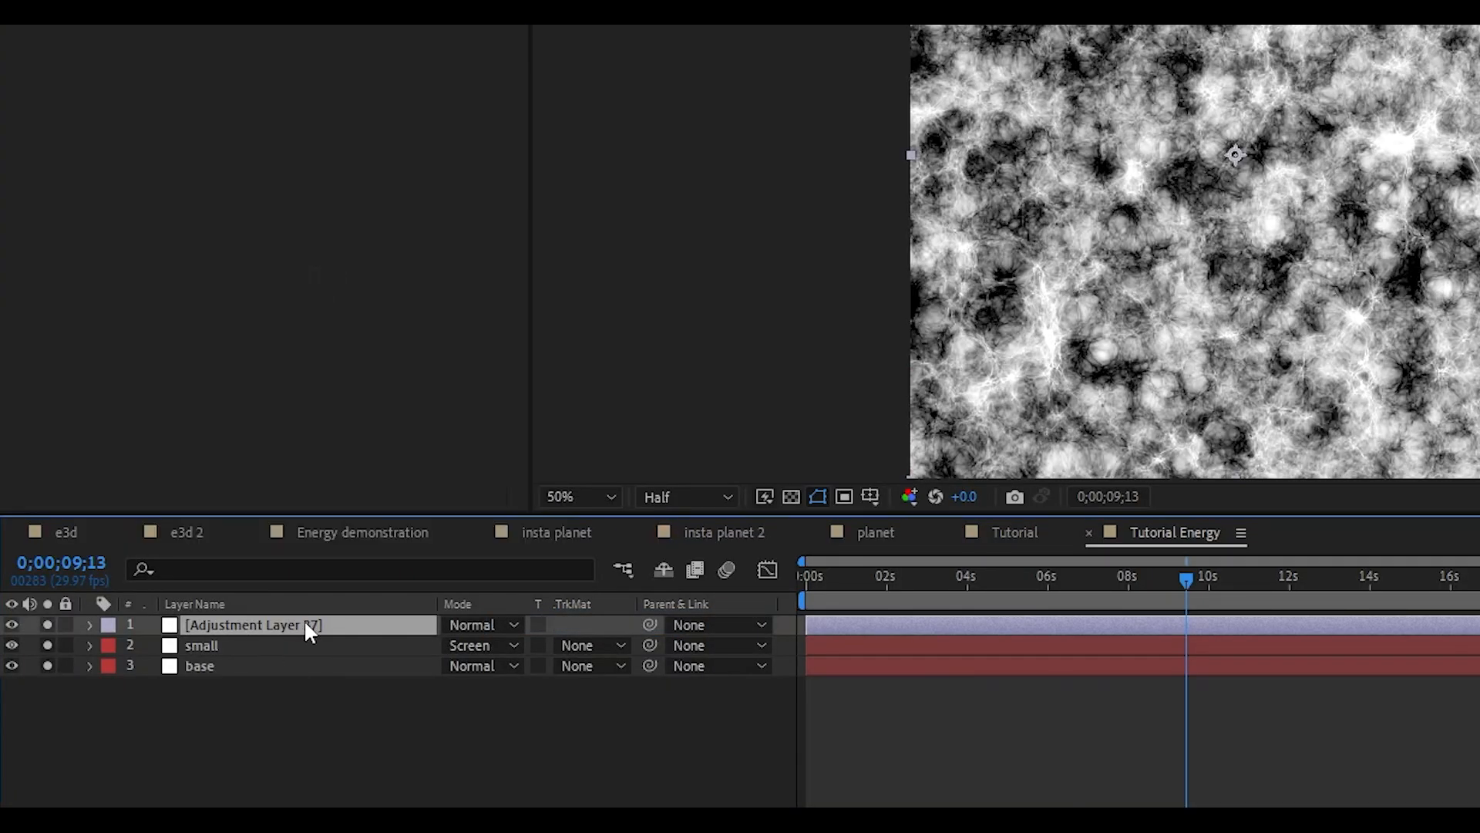
Rename the adjustment layer as x and set its Offset Shift Center To value to 1077, 540
key("Return")
type("x")
key("Return")
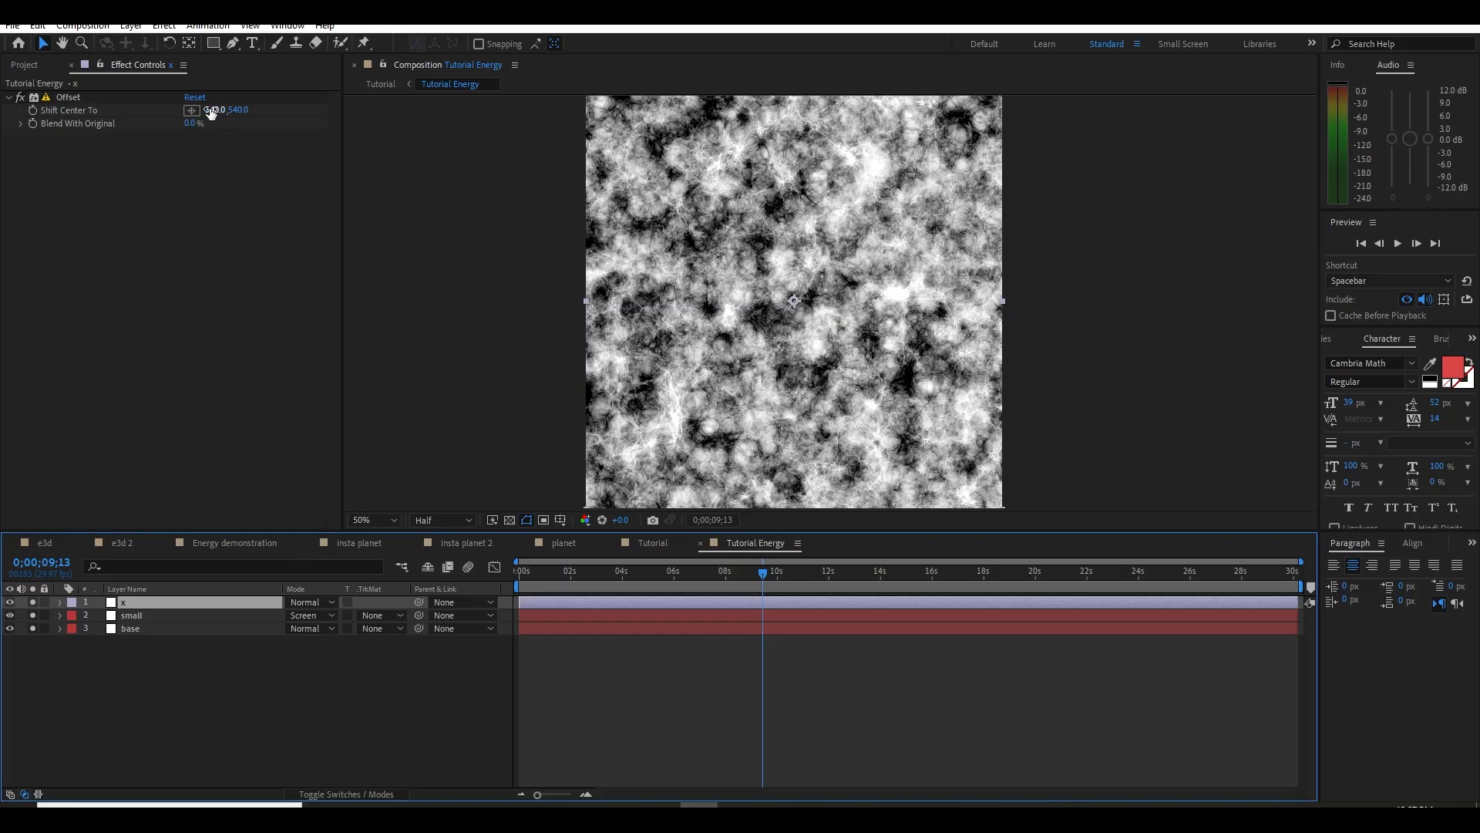
left_click_drag(210, 112, 641, 127)
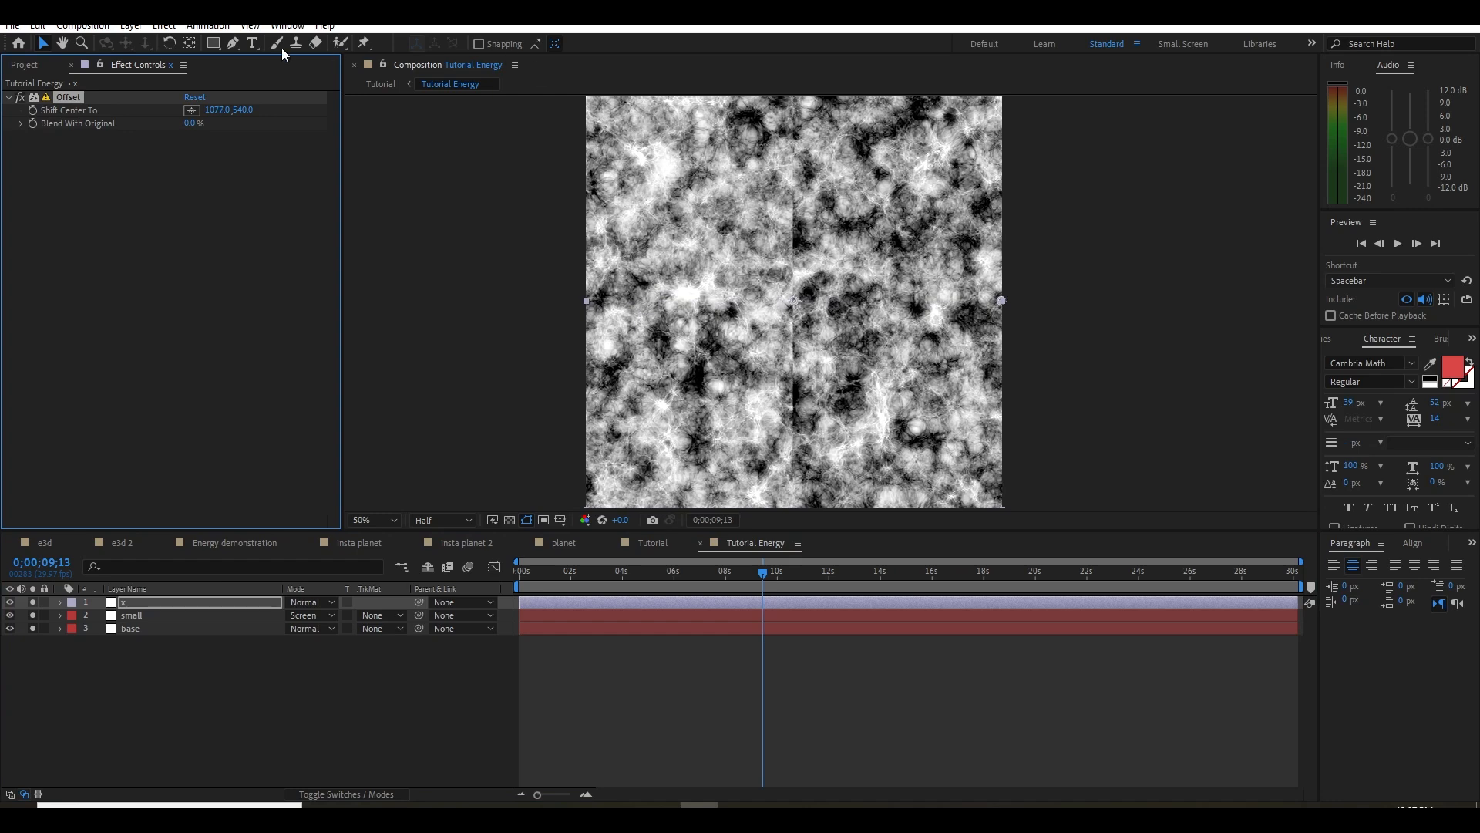
Draw a tall rectangular mask over the vertical seam on layer x, set it to Subtract and feather it 100 pixels
left_click(214, 44)
scroll(703, 296, "down", 2)
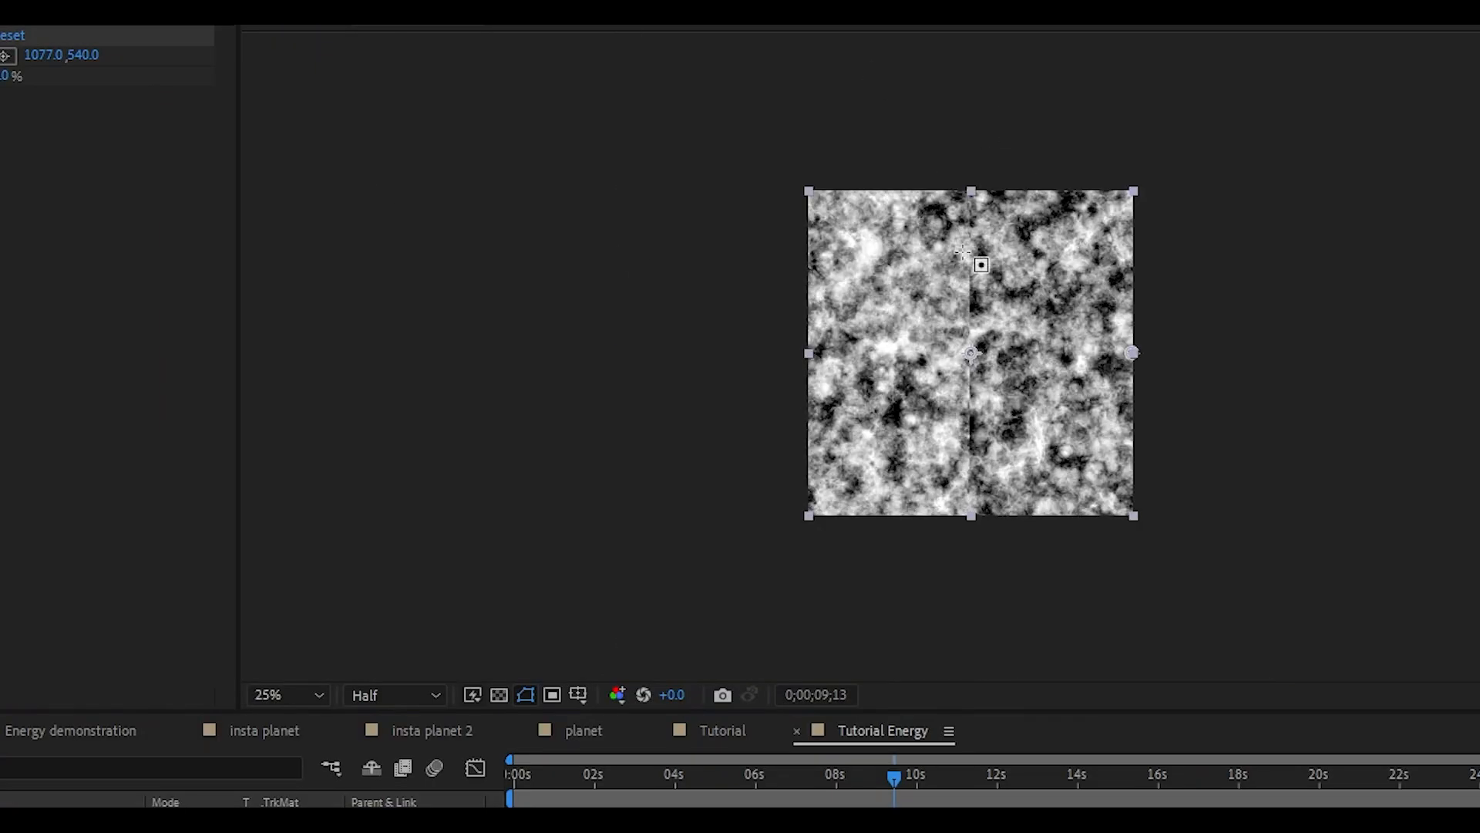
left_click_drag(941, 165, 1000, 529)
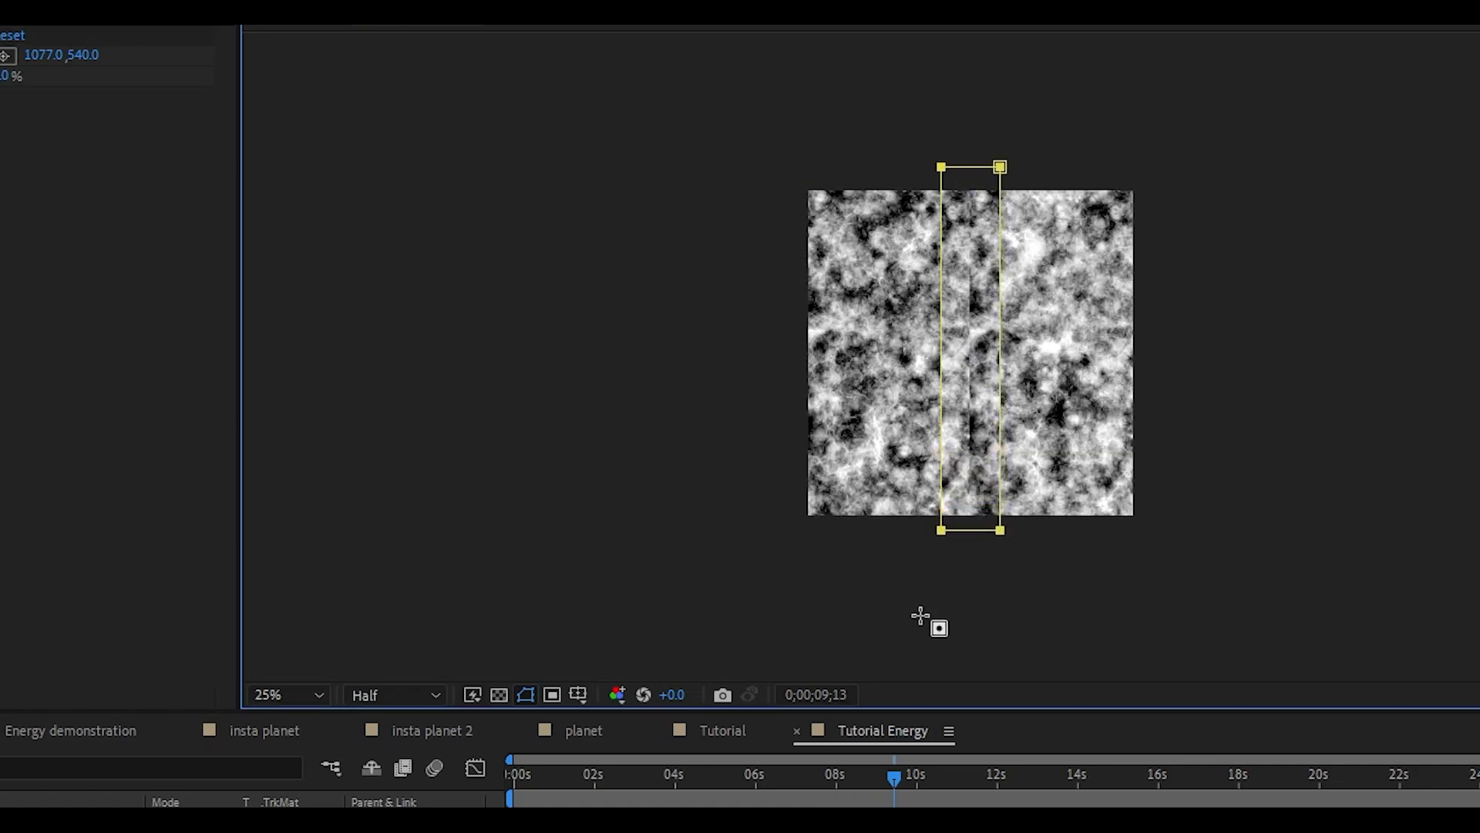
scroll(992, 565, "up", 2)
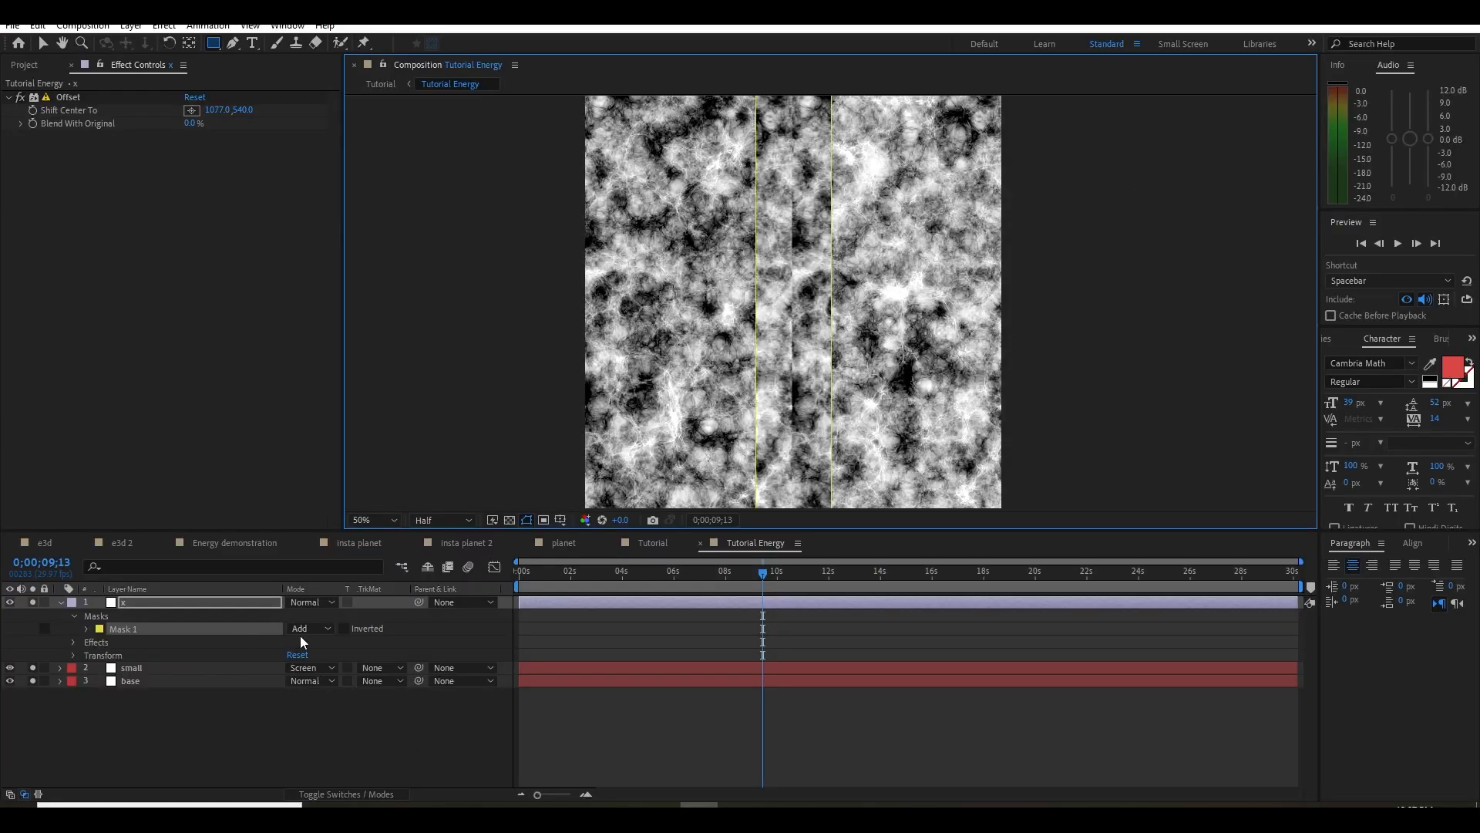
left_click(305, 629)
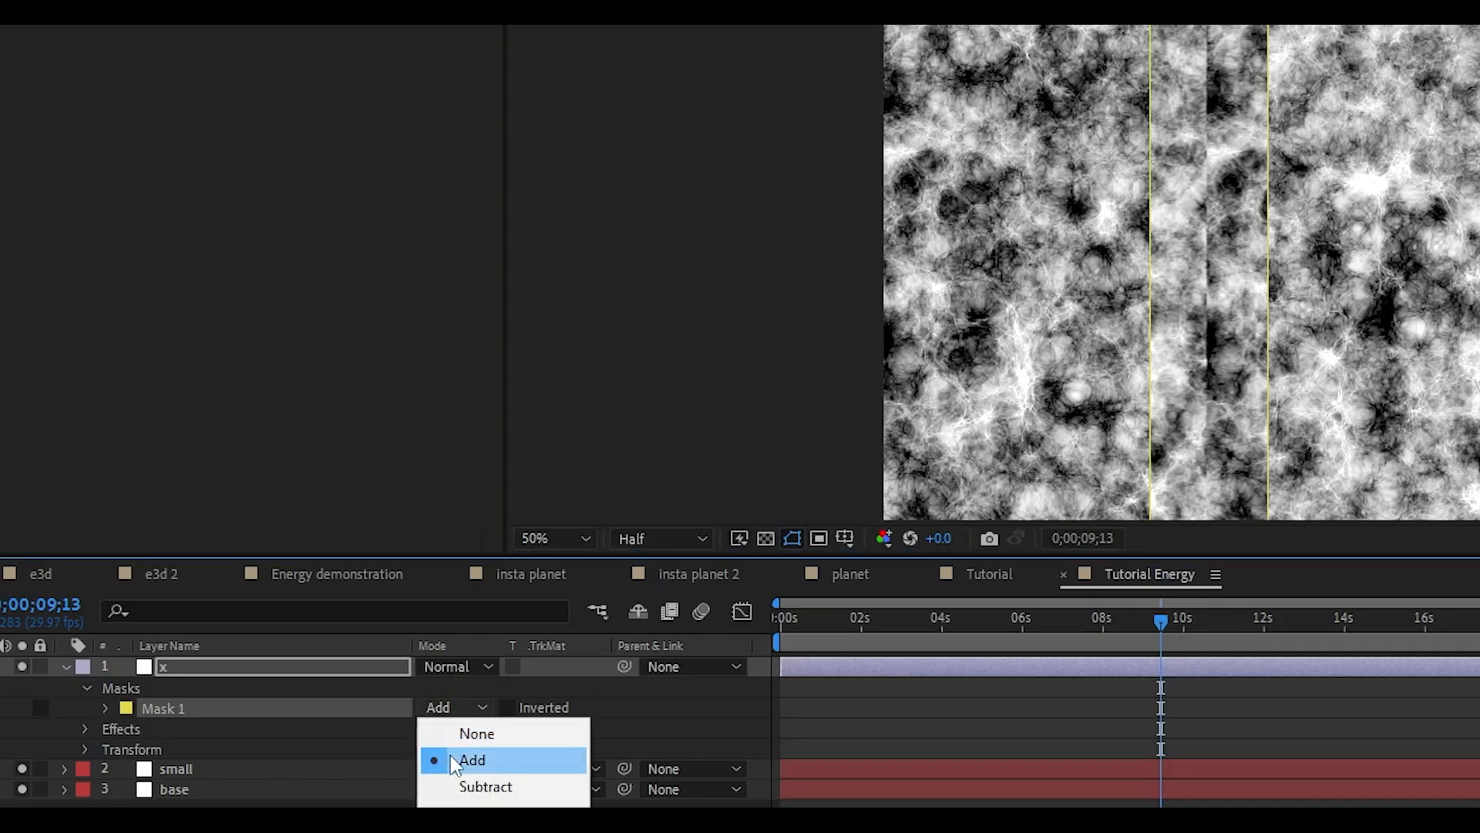
left_click(326, 679)
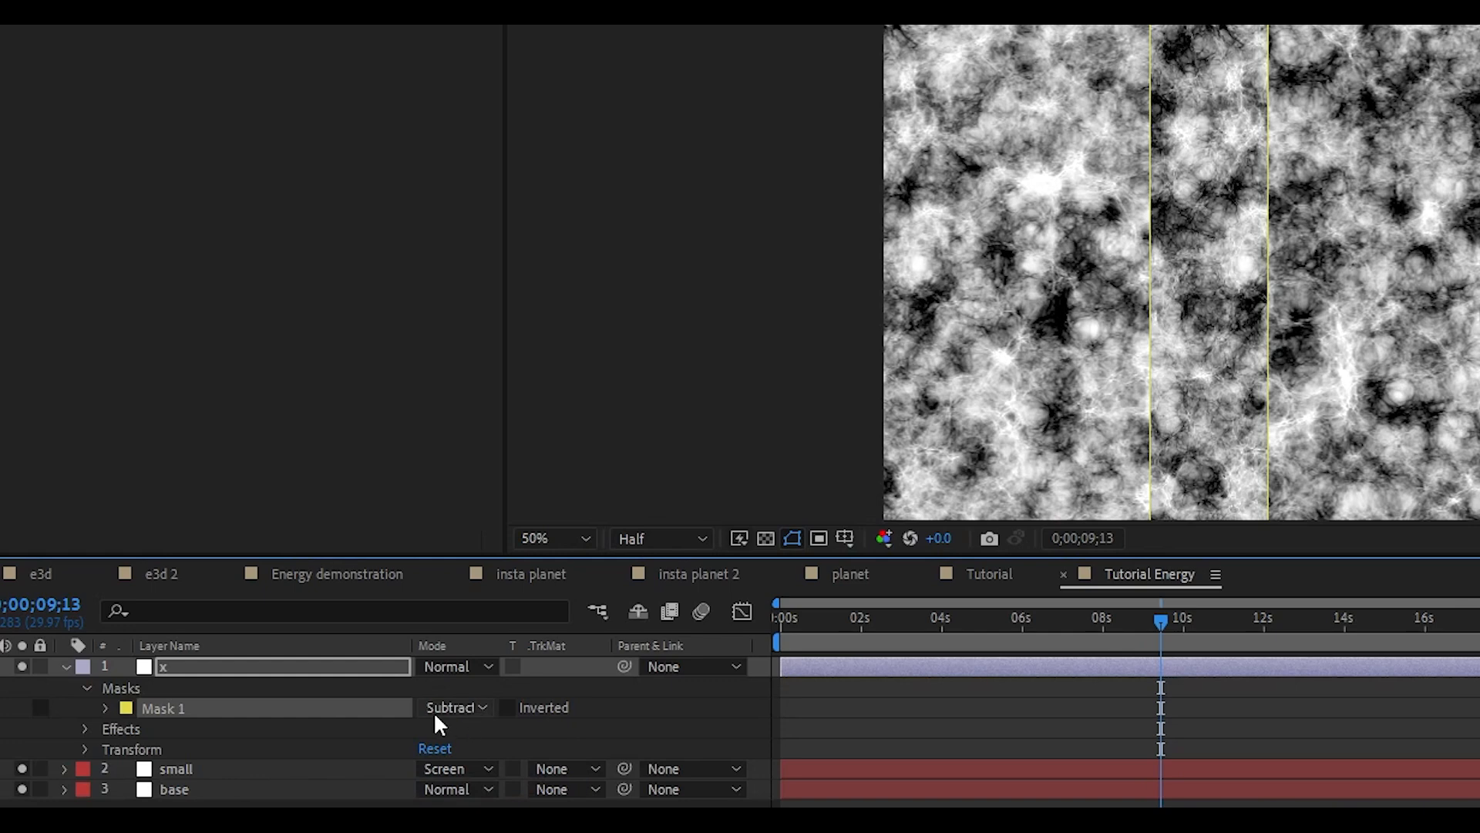
key("f")
left_click_drag(455, 707, 510, 707)
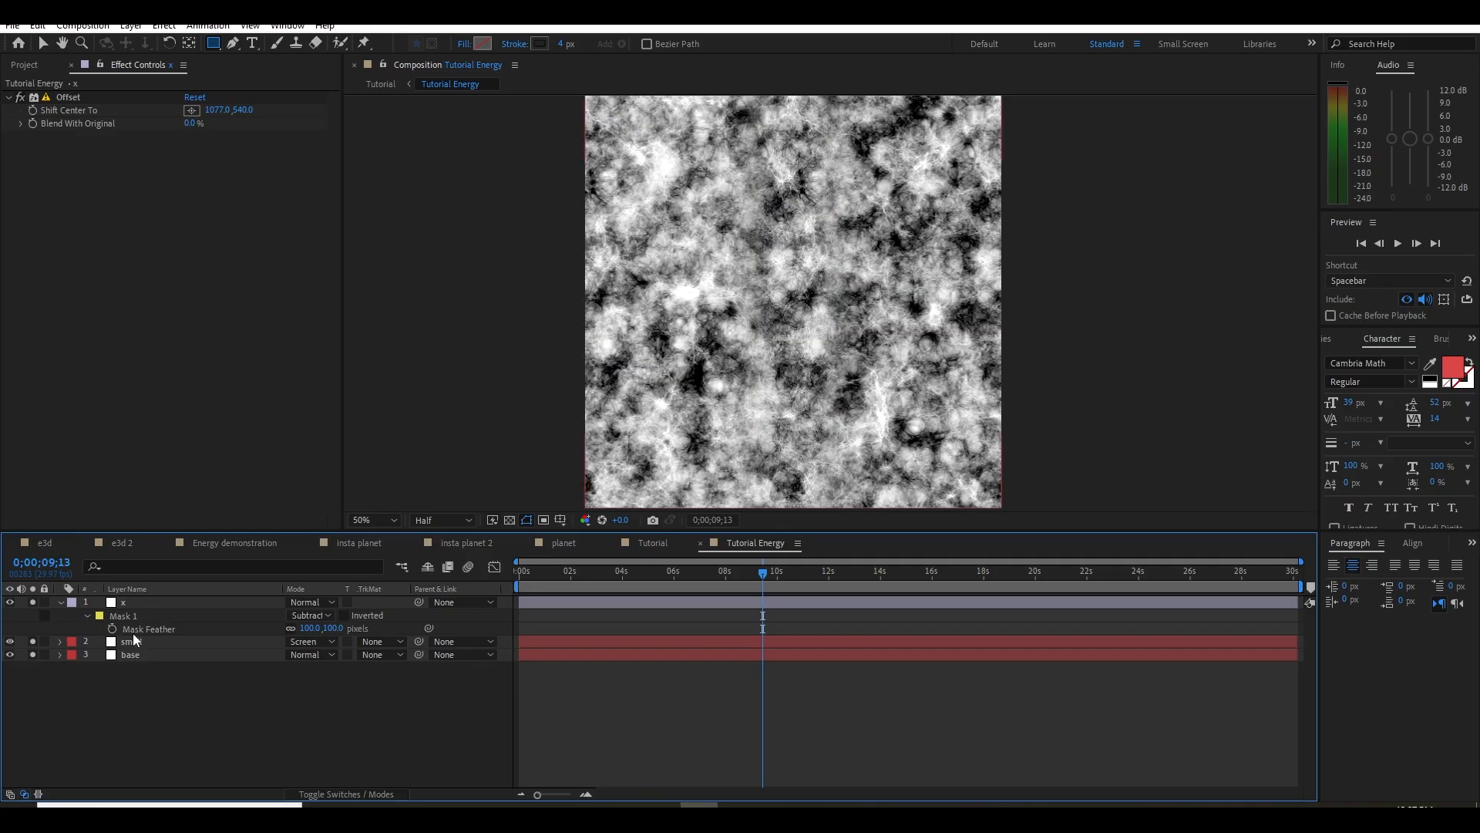
left_click(176, 666)
Add a second adjustment layer above layer x and apply the Offset effect to it
right_click(135, 709)
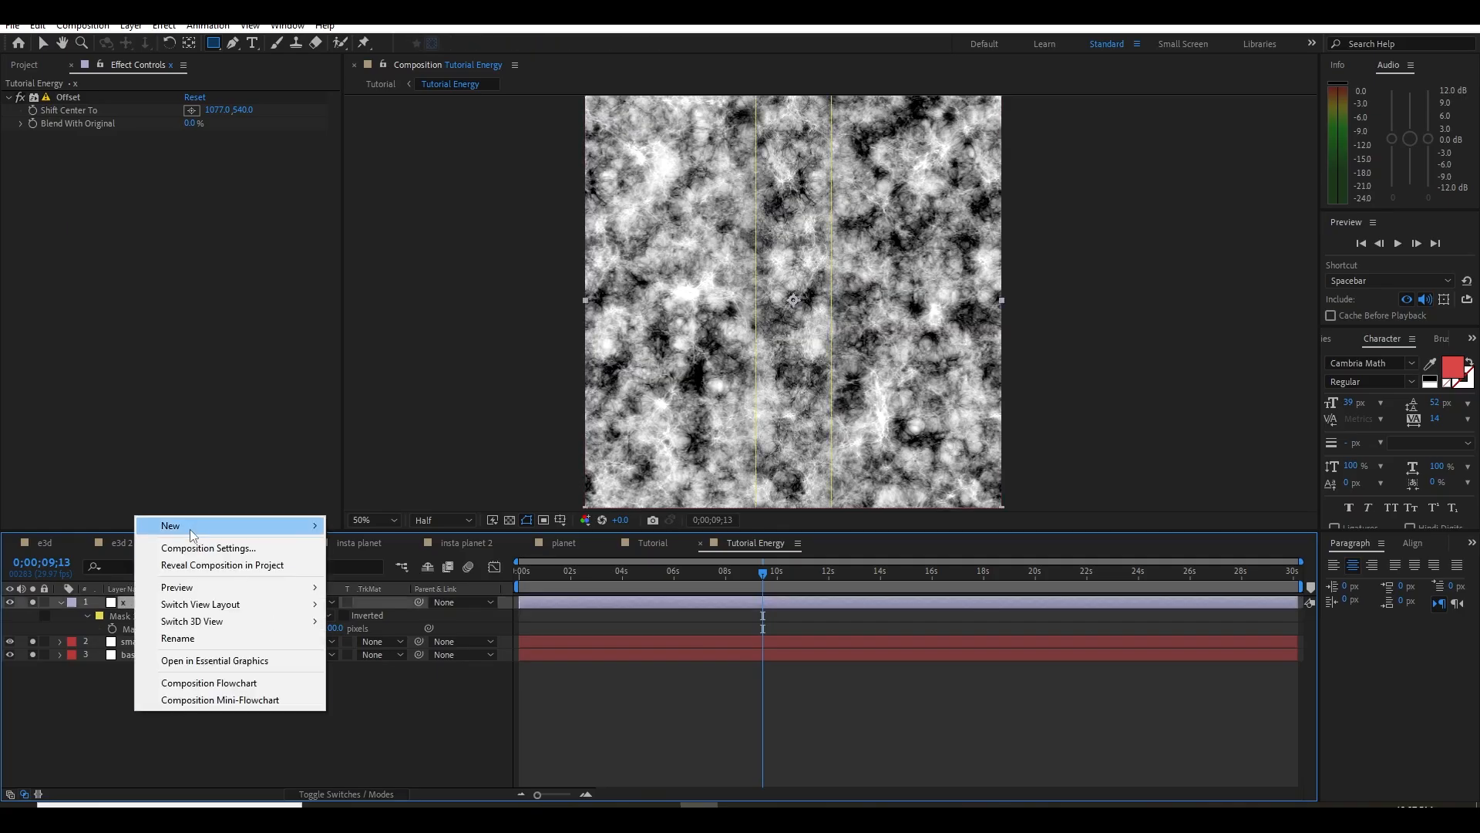
mouse_move(188, 529)
left_click(384, 650)
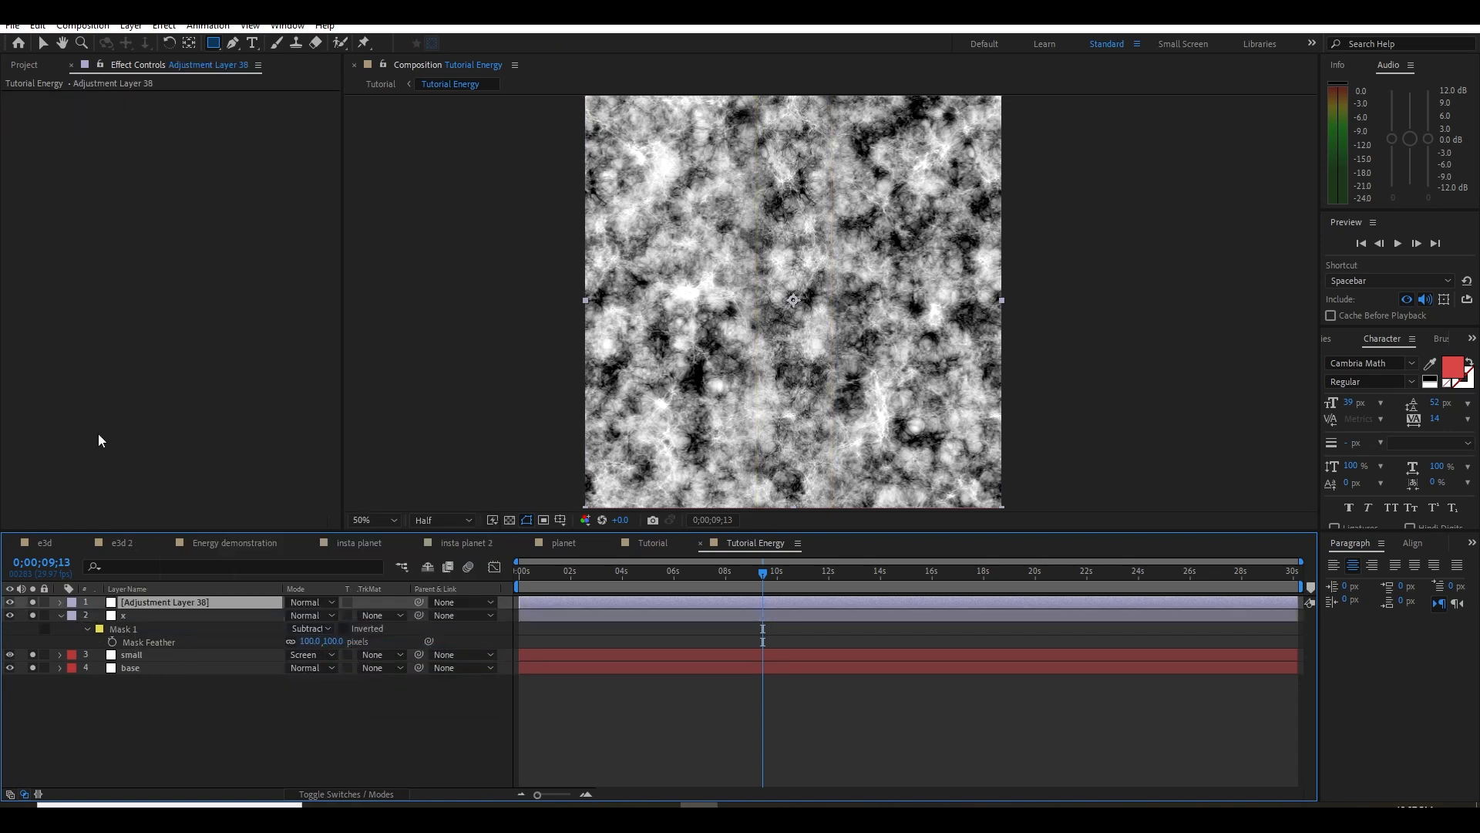
key("ctrl+space")
type("off")
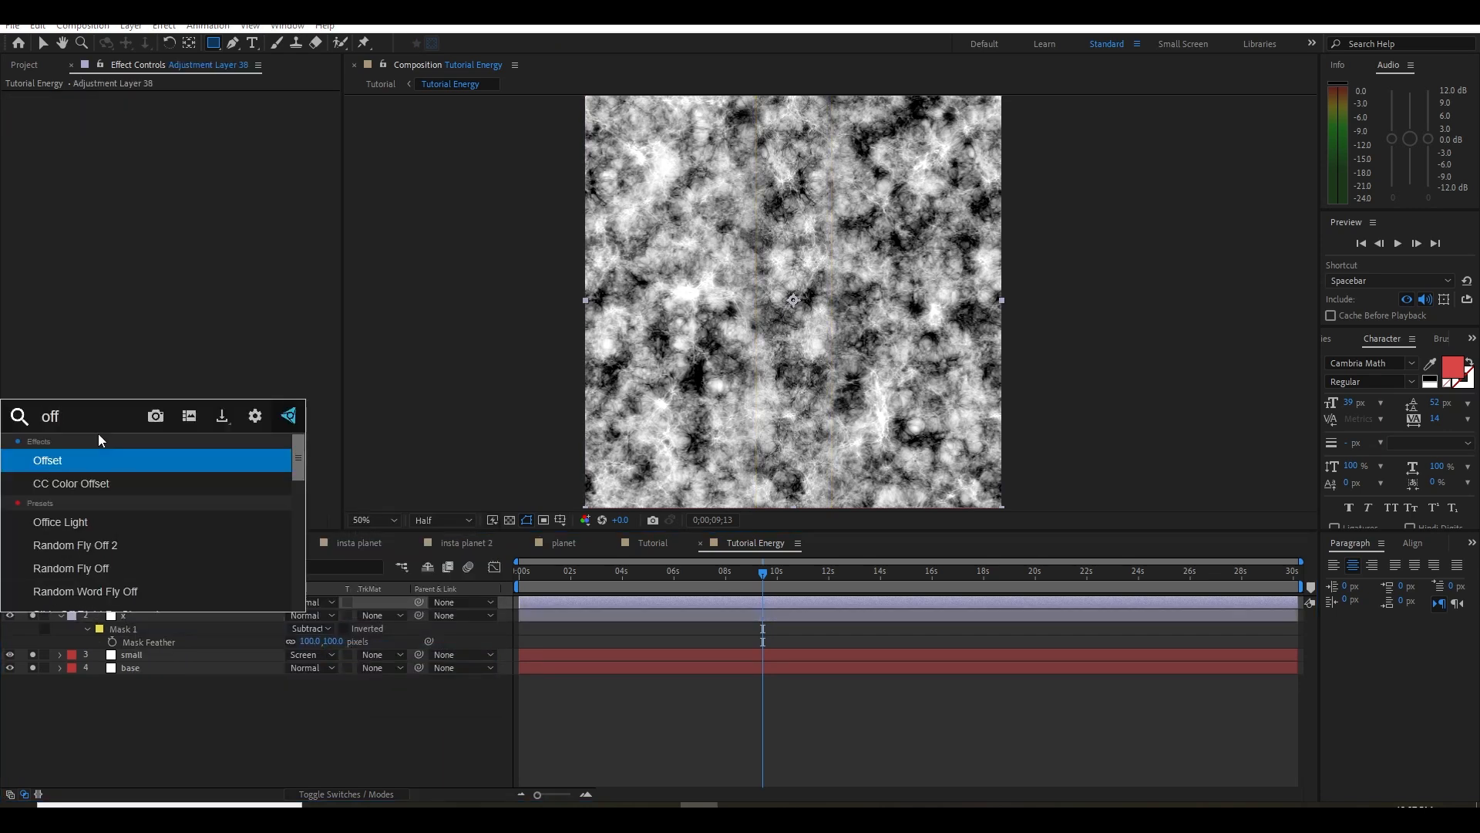
key("Return")
Rename the second adjustment layer as y and set its Offset Shift Center To value to 540, 1079
left_click(144, 602)
key("Return")
type("y")
key("Return")
left_click_drag(239, 113, 603, 160)
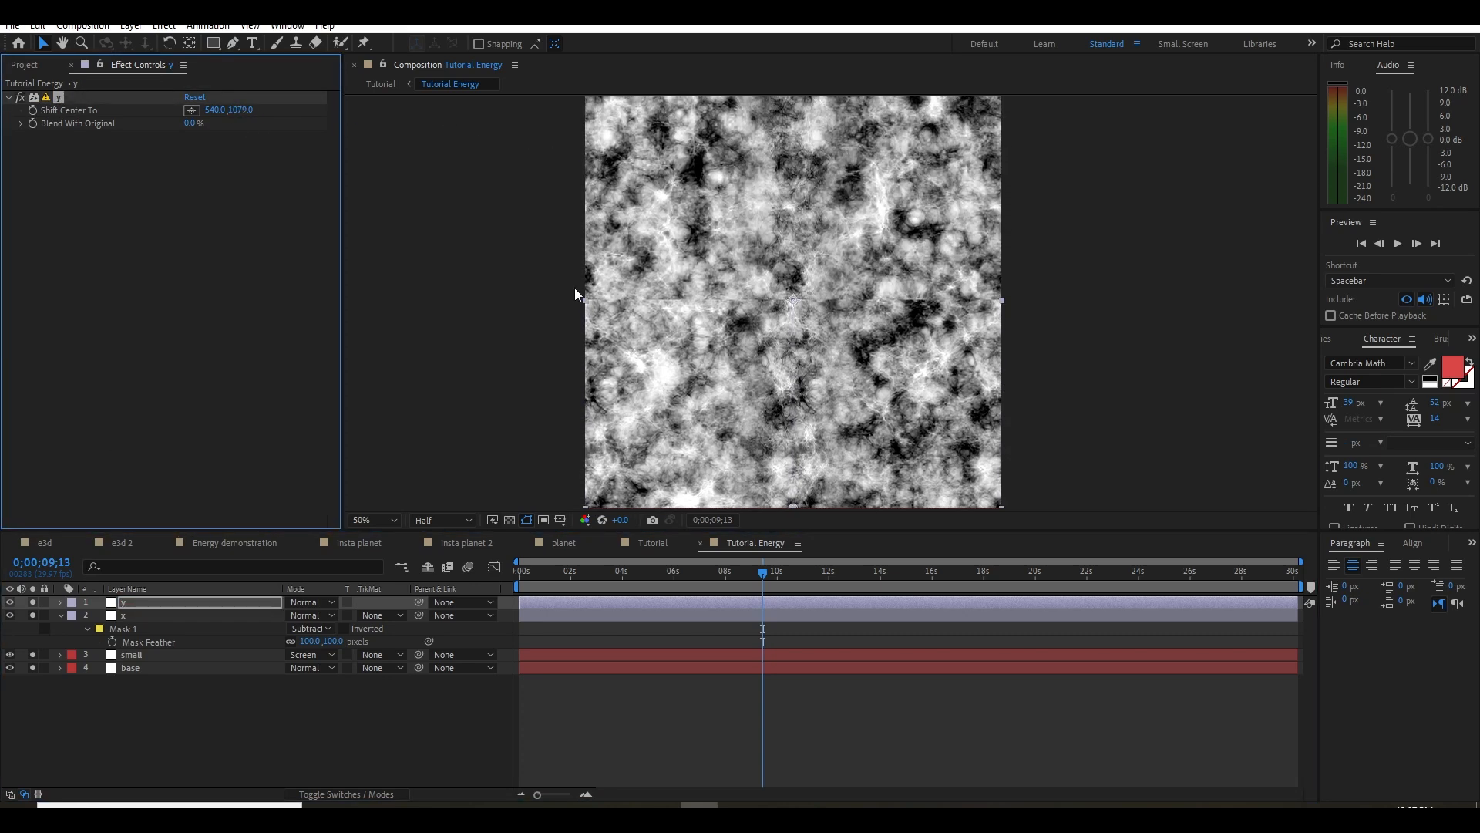
Draw a wide rectangular mask over the horizontal seam on layer y, set it to Subtract and feather it 51 pixels
left_click(213, 43)
left_click_drag(516, 265, 1056, 330)
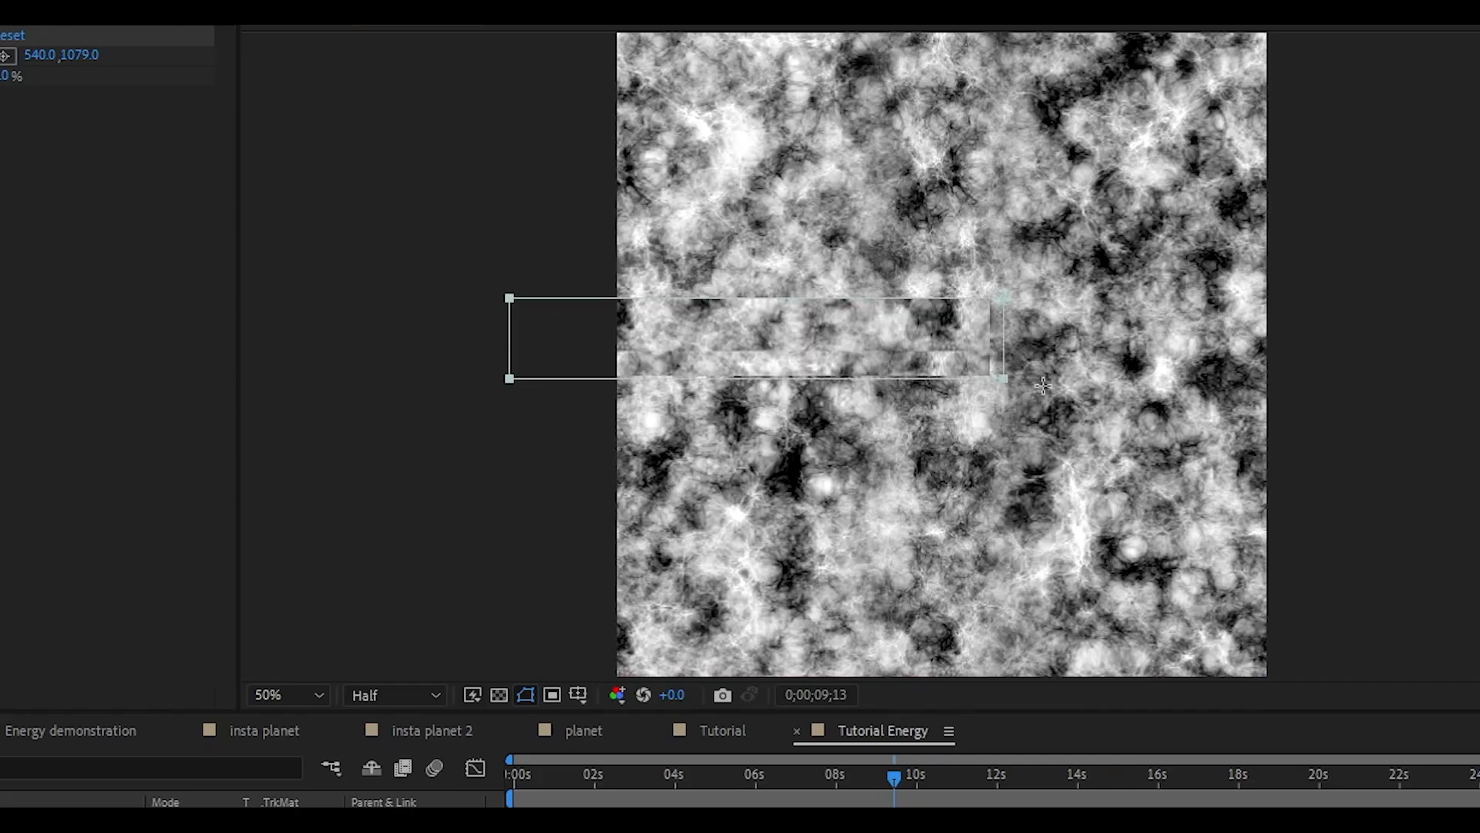
left_click(449, 704)
left_click(483, 783)
key("f")
left_click_drag(451, 707, 491, 707)
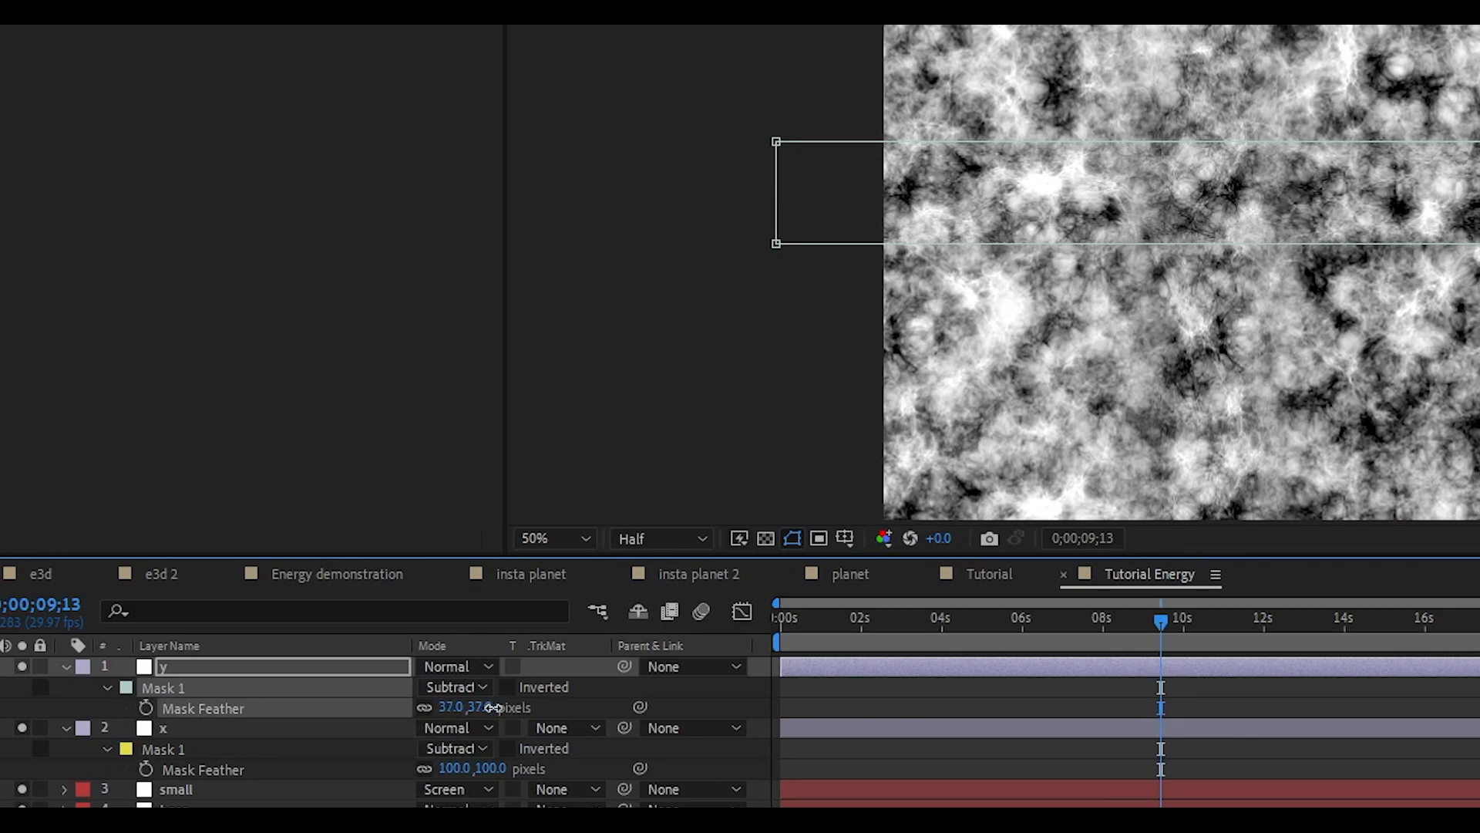
left_click(937, 694)
left_click_drag(836, 626, 1116, 609)
Add an adjustment layer with the Offset effect above layer y and shift its center horizontally to check the texture's seams
right_click(189, 759)
mouse_move(332, 574)
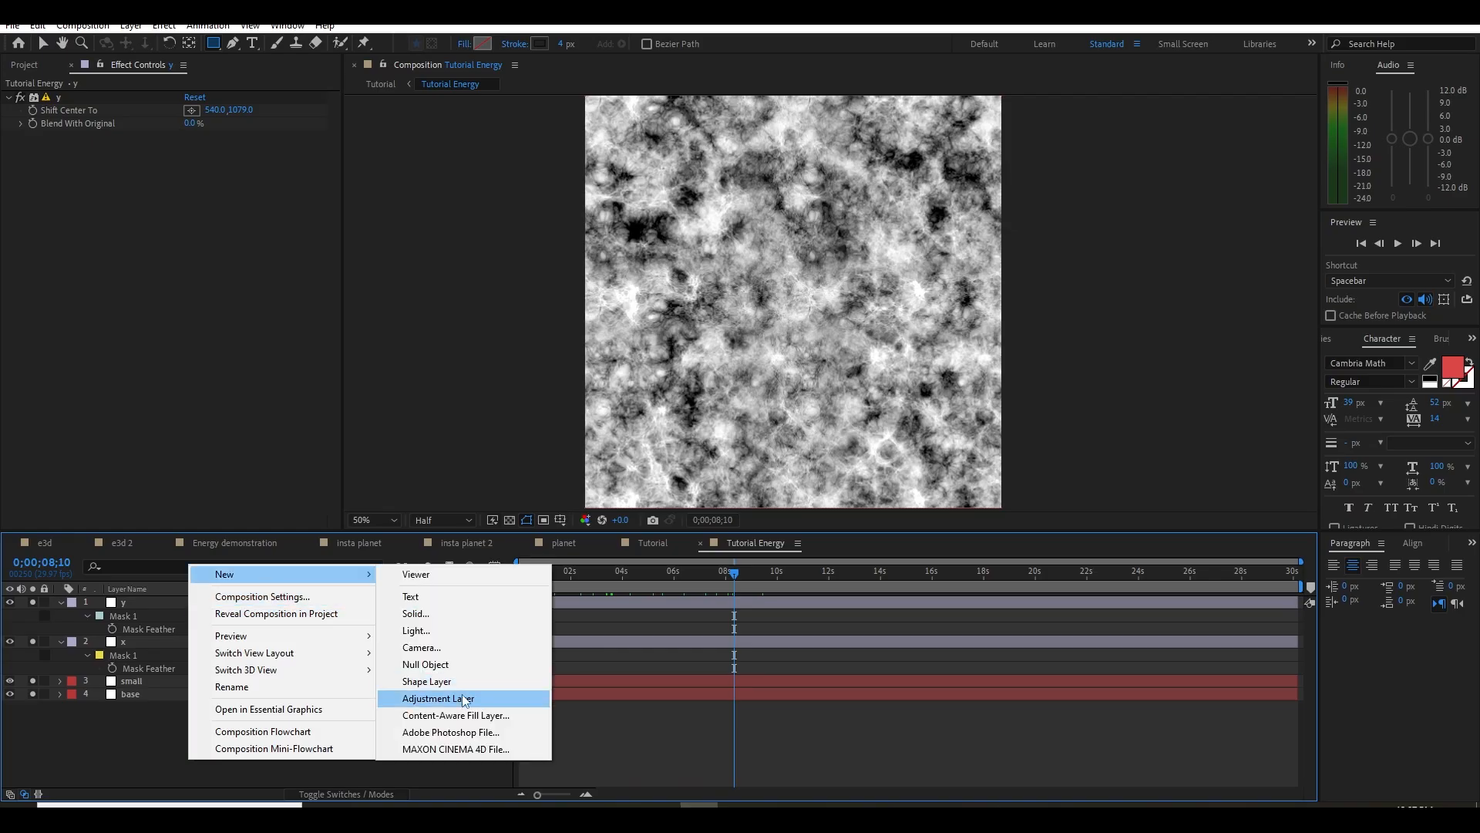
left_click(461, 698)
key("ctrl+space")
type("off")
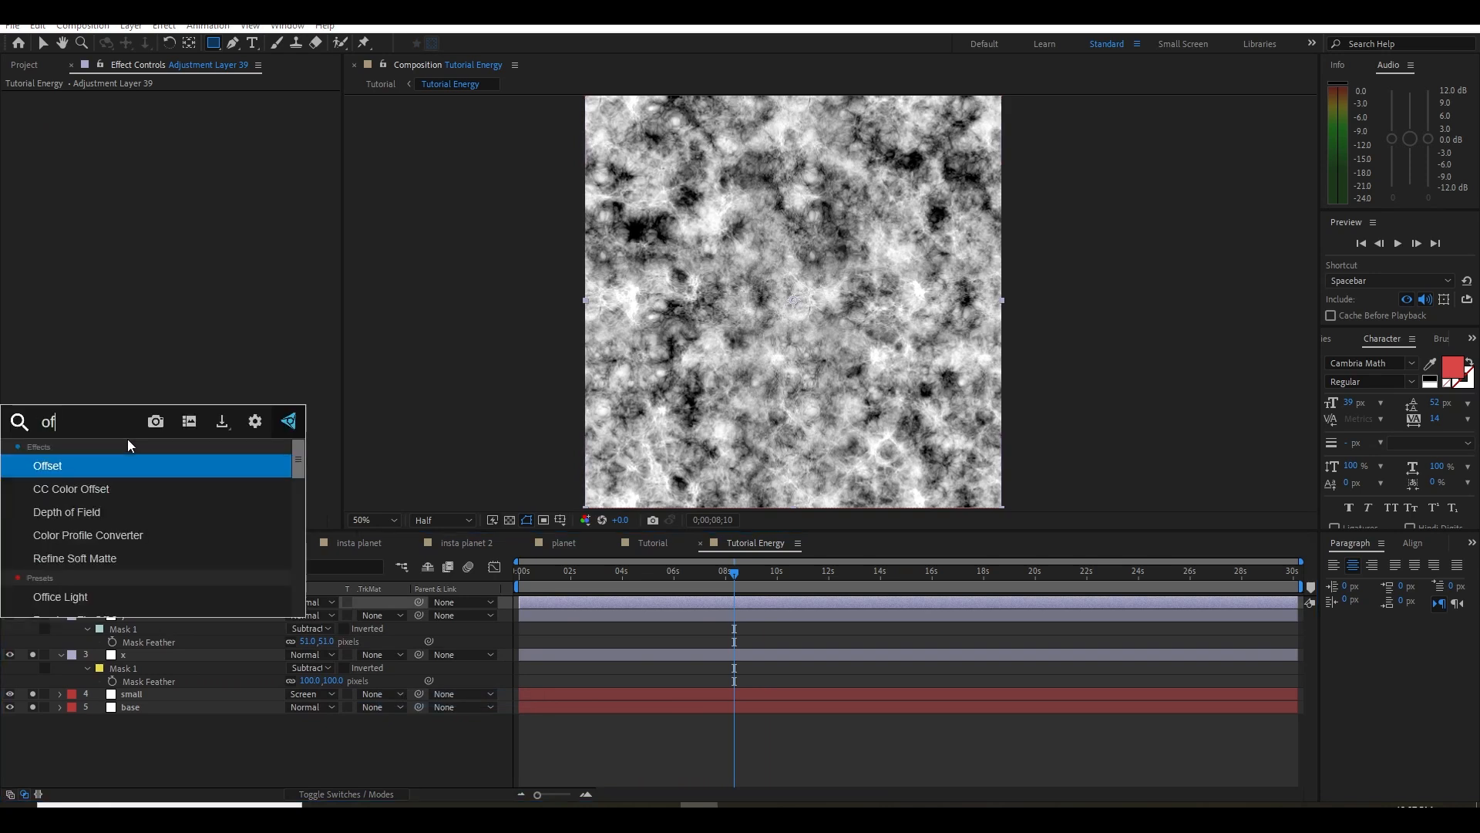
key("Return")
left_click_drag(239, 110, 530, 299)
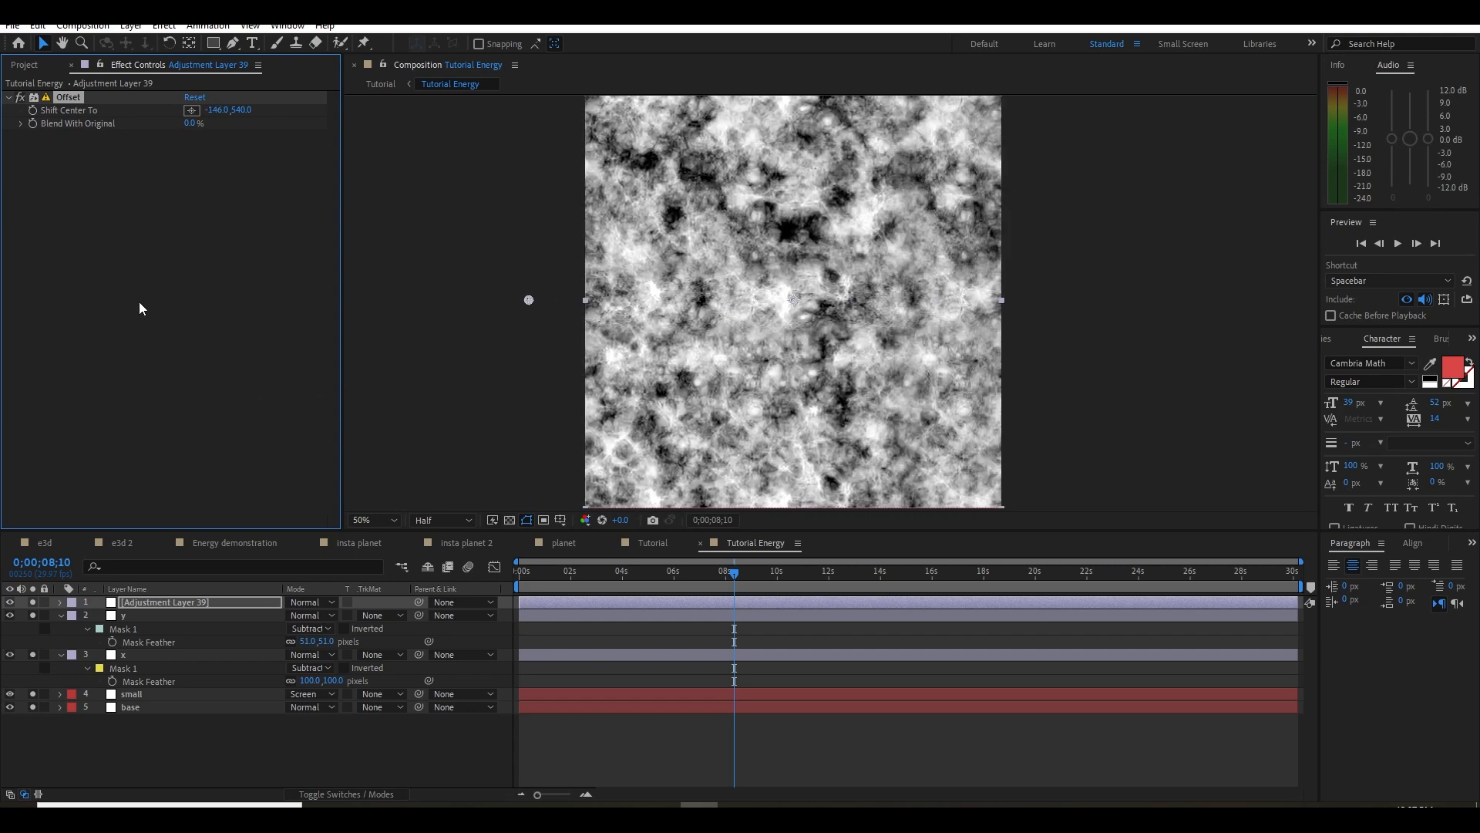
left_click_drag(244, 110, 18, 497)
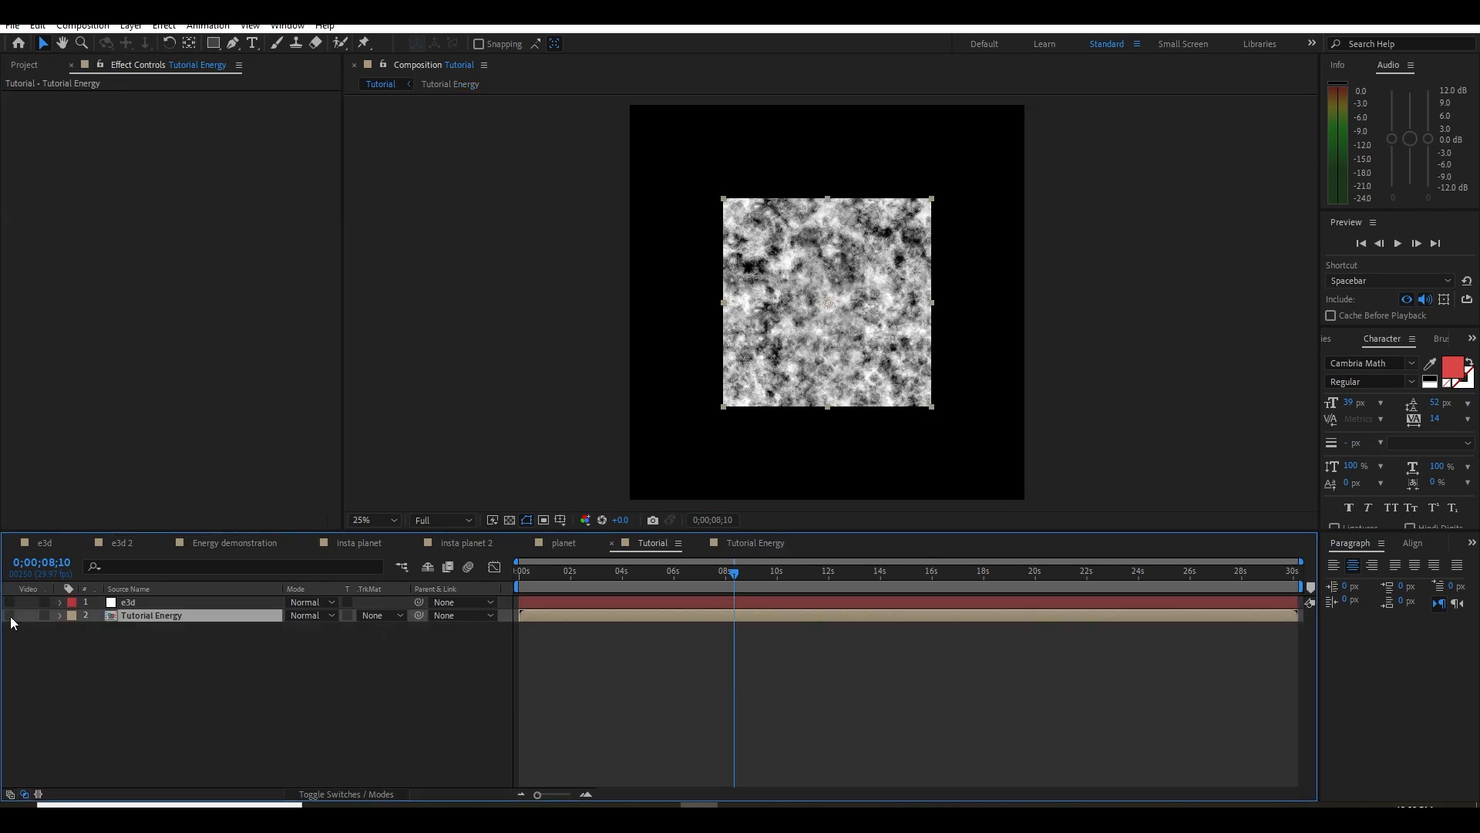
Hide the Tutorial Energy layer in the Tutorial composition and assign it as custom texture map Layer 1 in e3d's Element effect
left_click(11, 616)
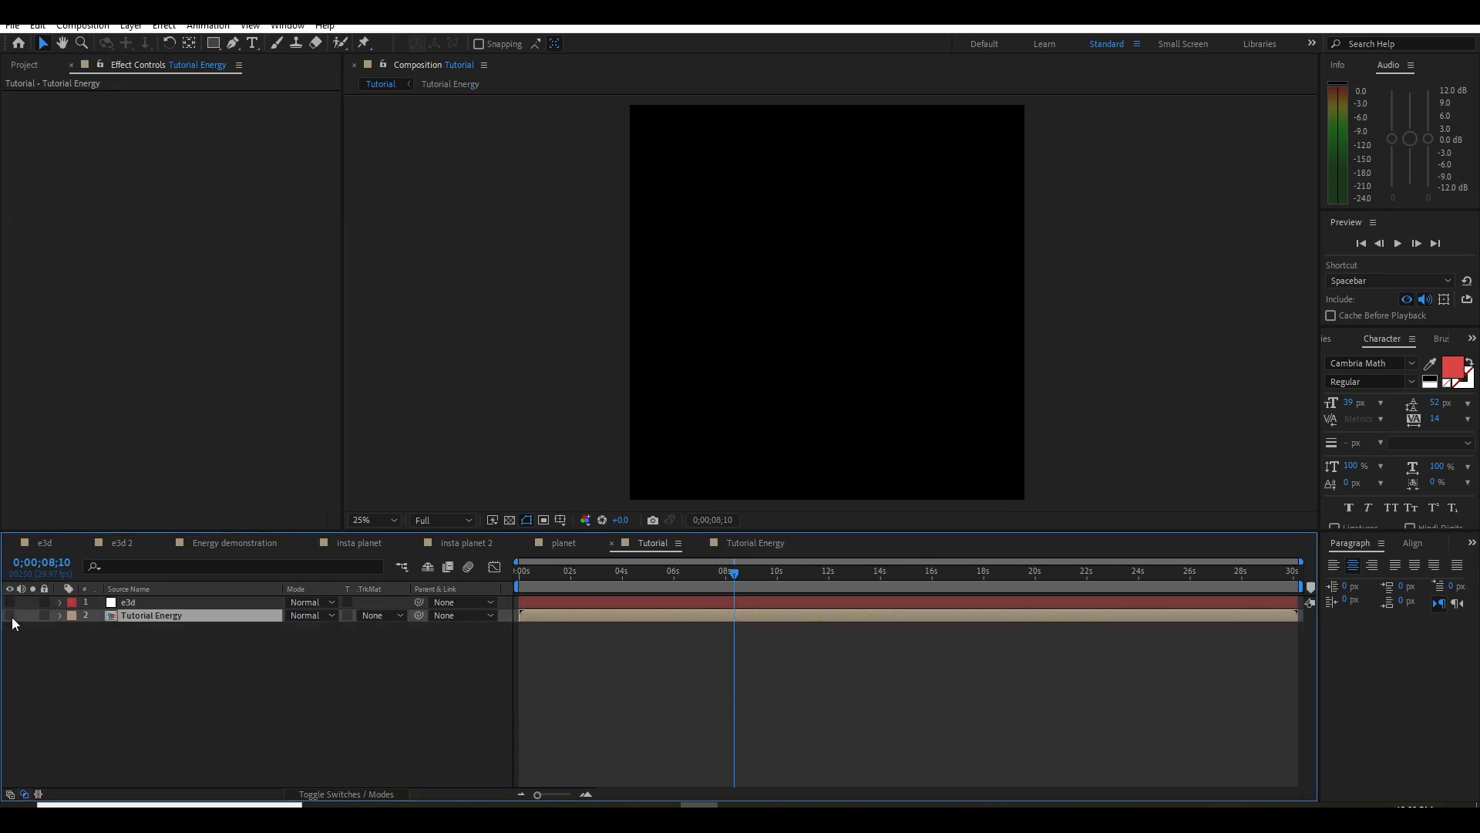
left_click(151, 603)
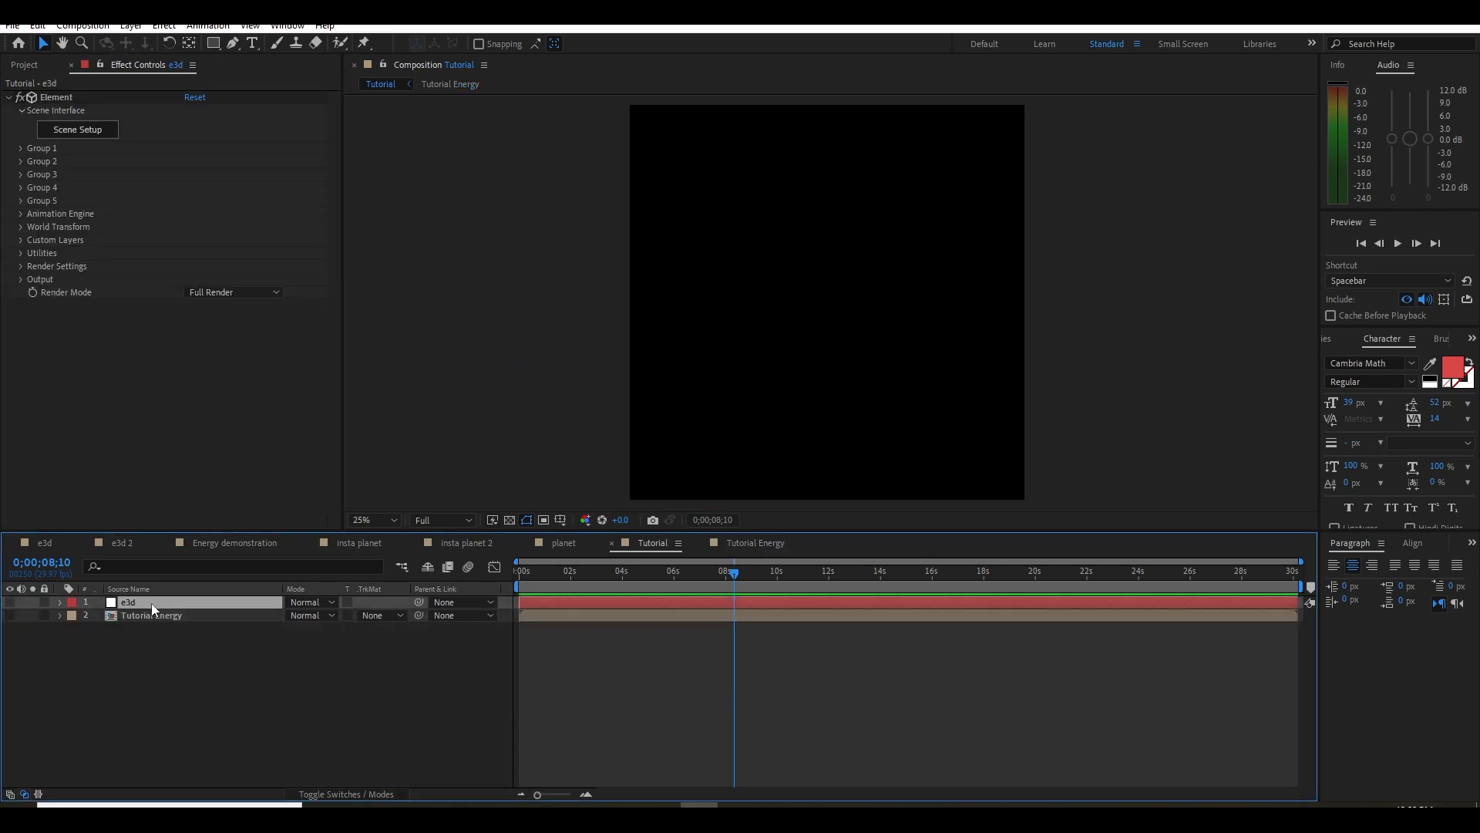
left_click(21, 240)
left_click(219, 259)
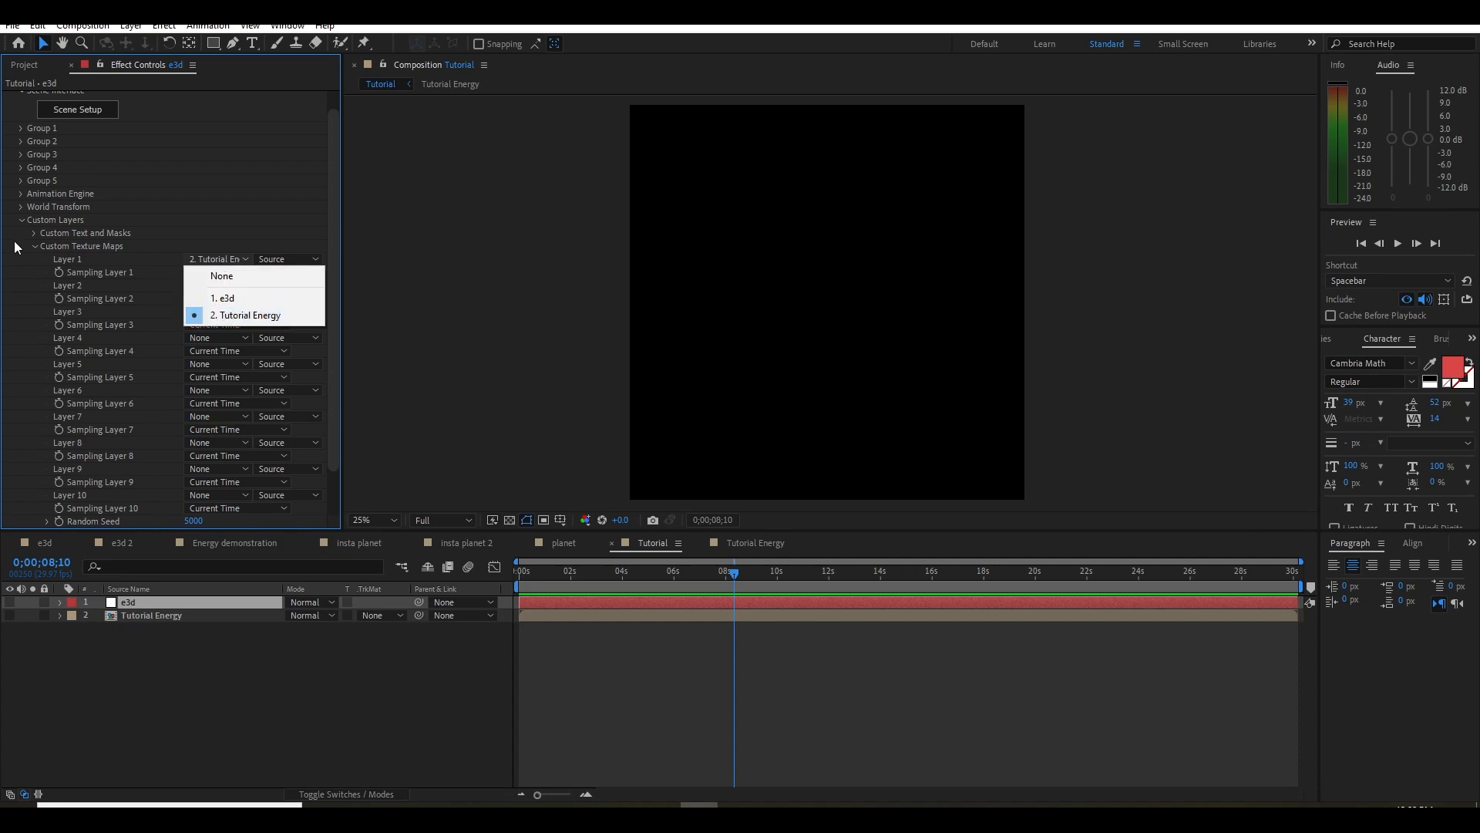
left_click(22, 220)
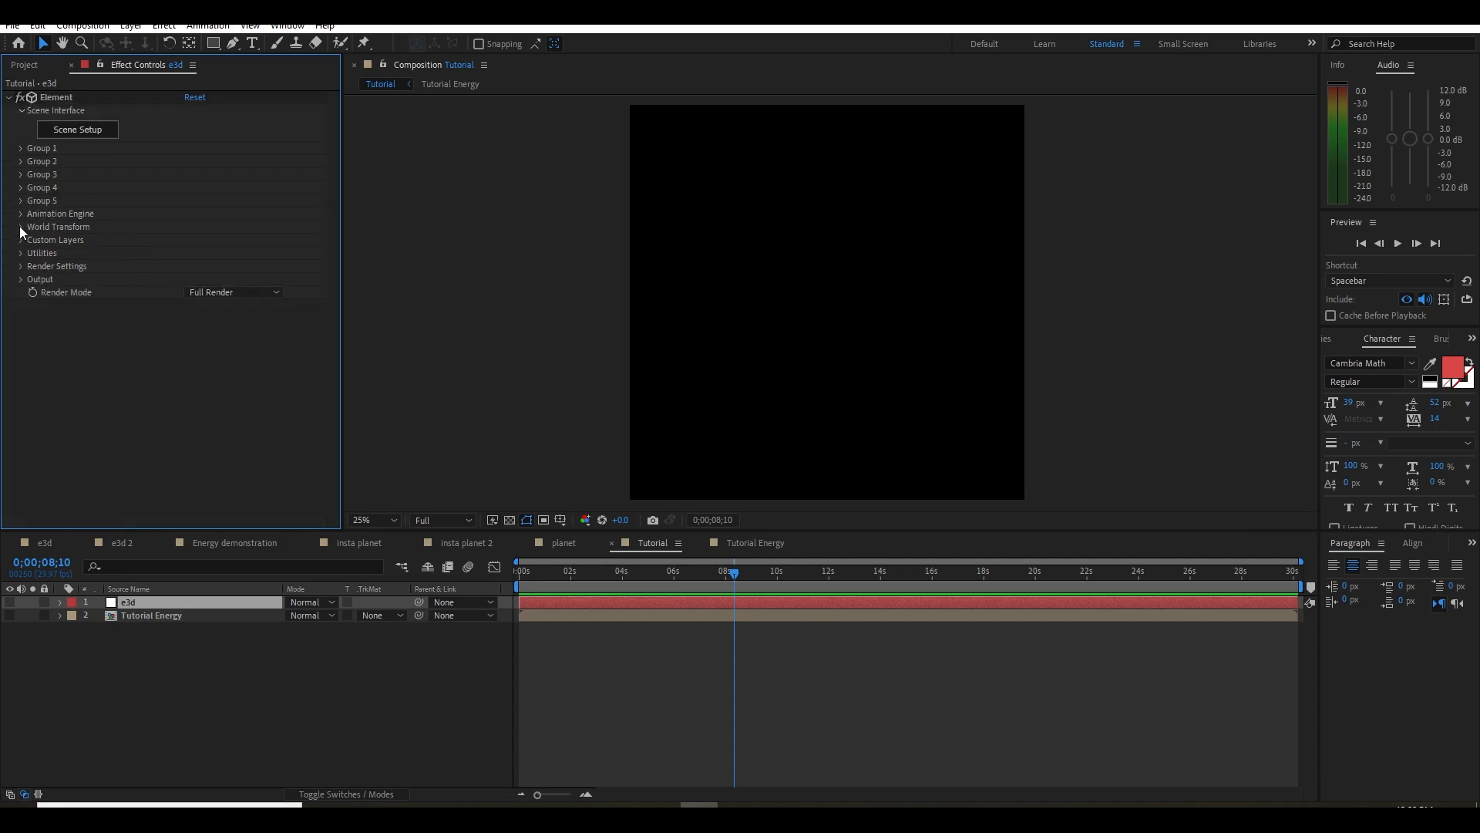
Create a sphere model in Element's Scene Setup and set its segments to 16
left_click(78, 130)
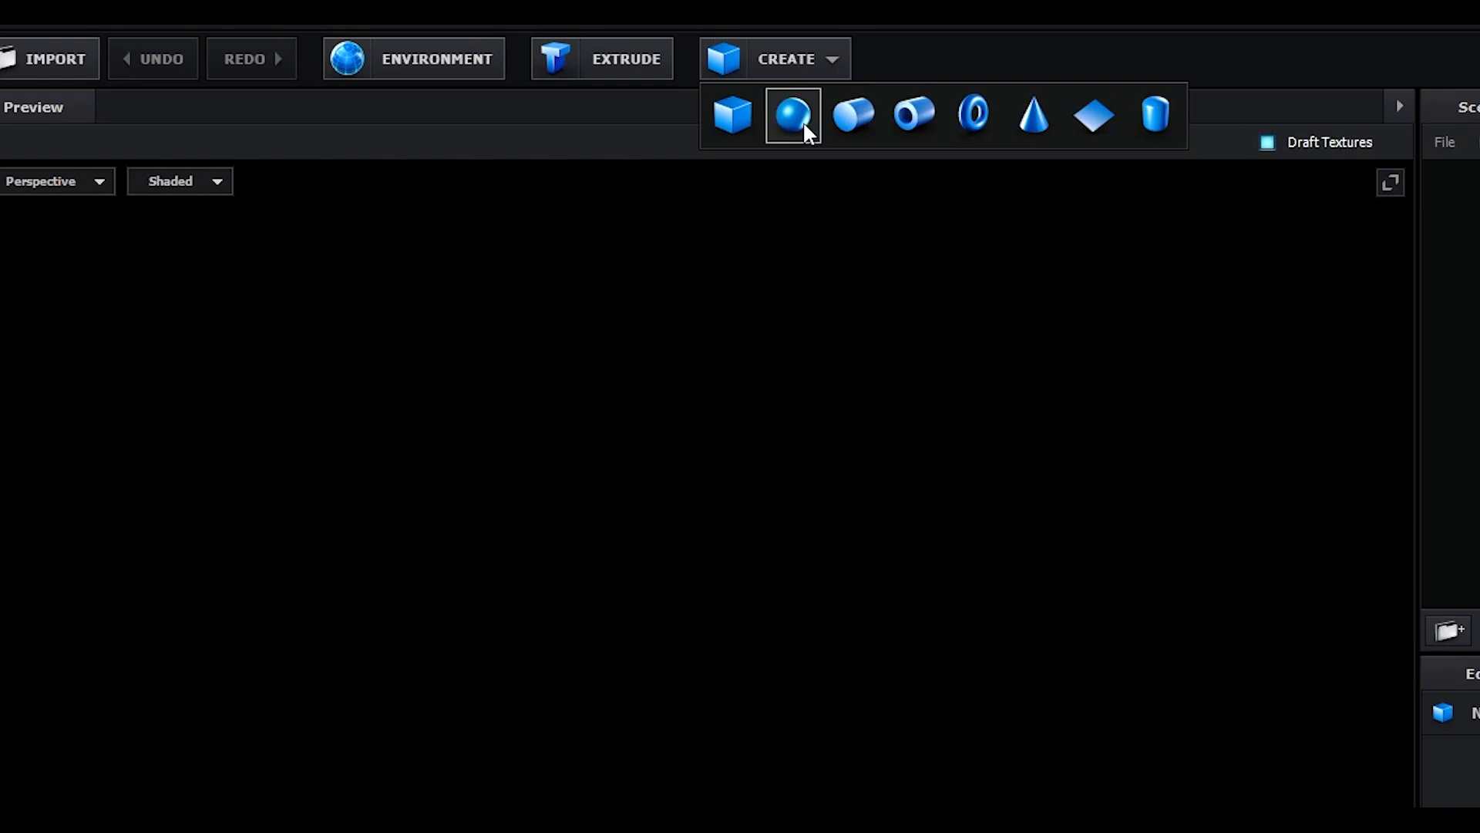
left_click(802, 120)
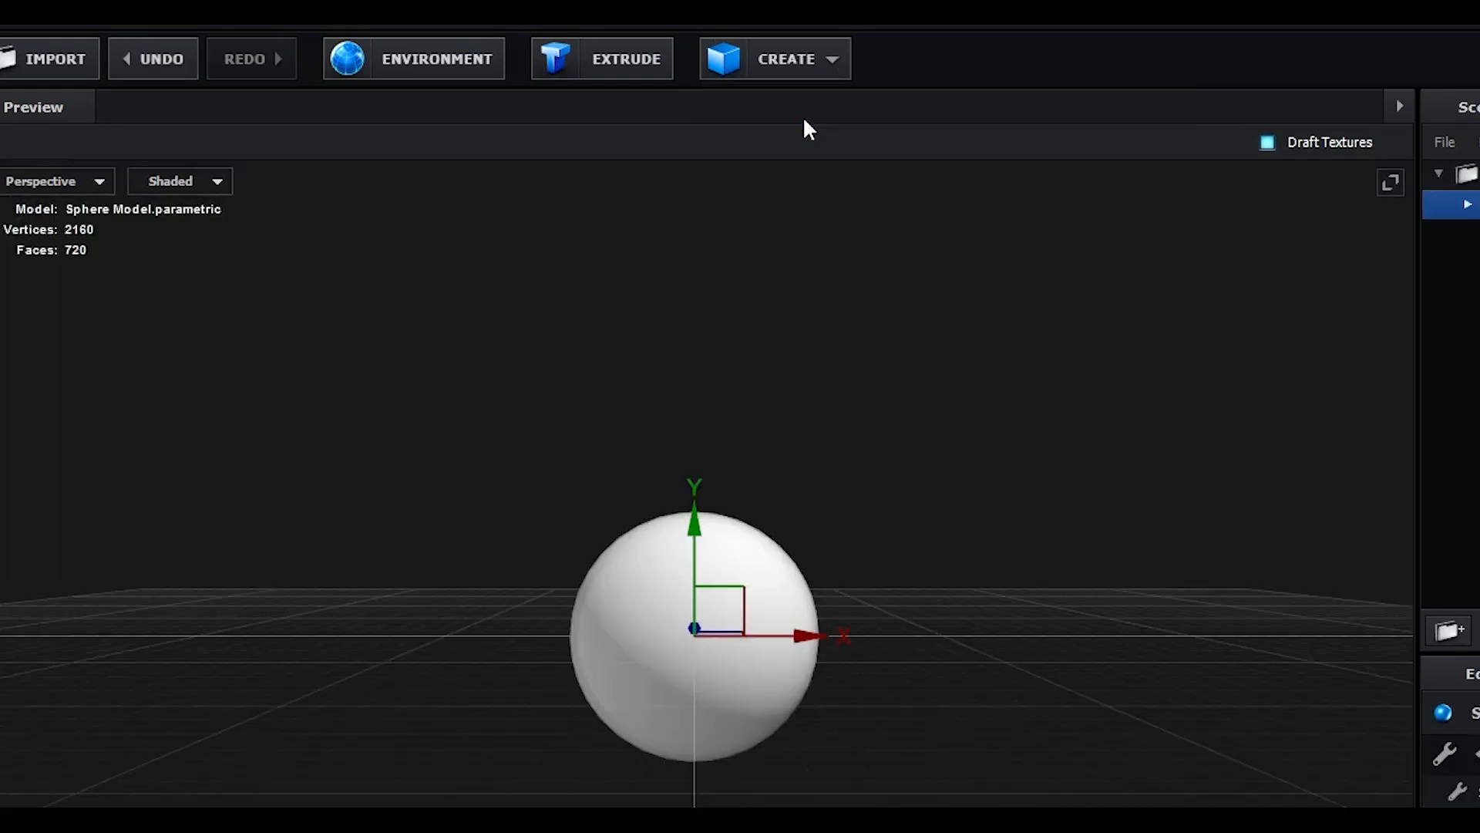
scroll(1140, 706, "up", 4)
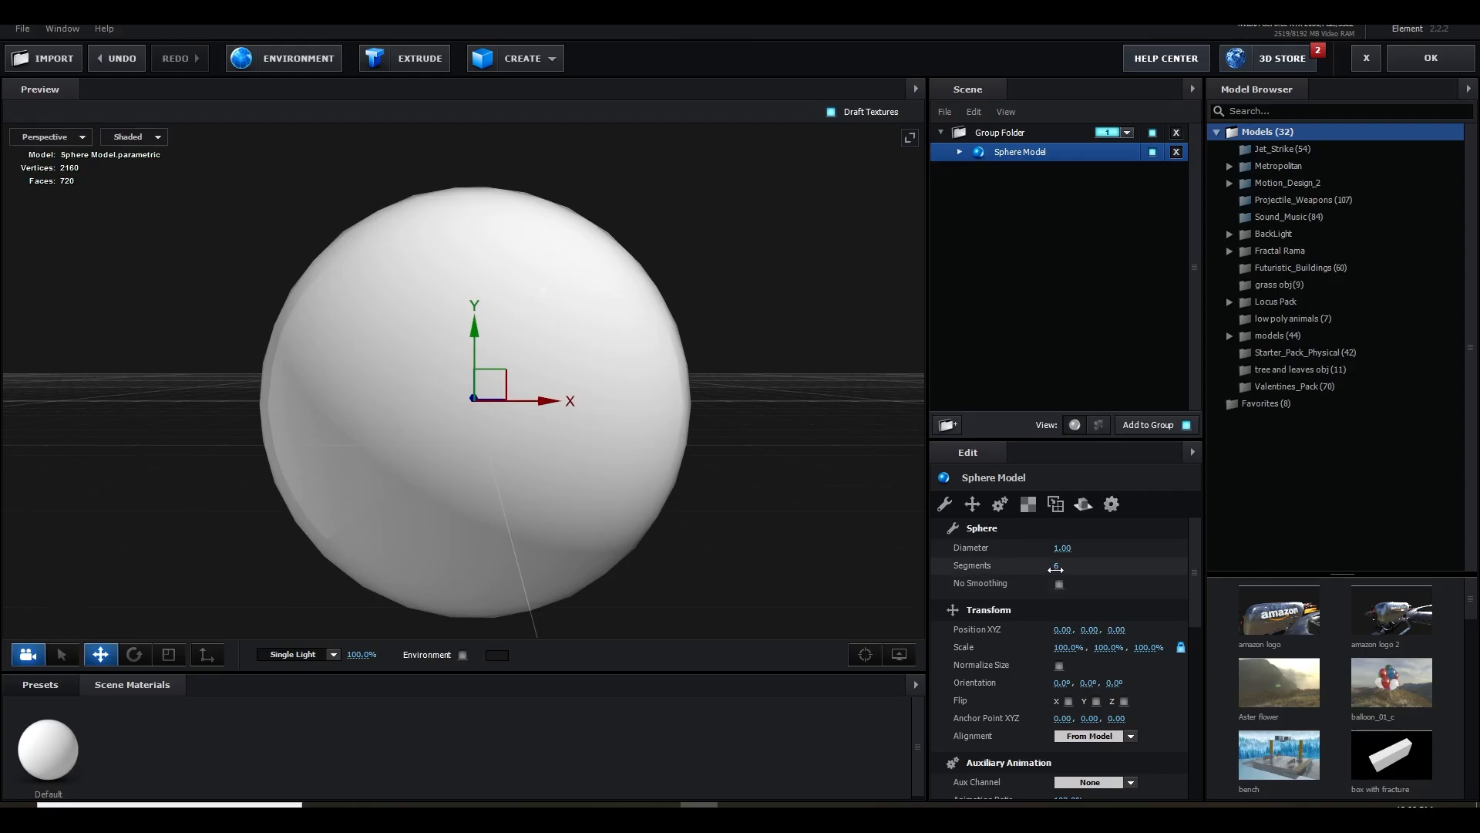
left_click(1061, 566)
type("12")
key("Return")
left_click(1061, 566)
type("16")
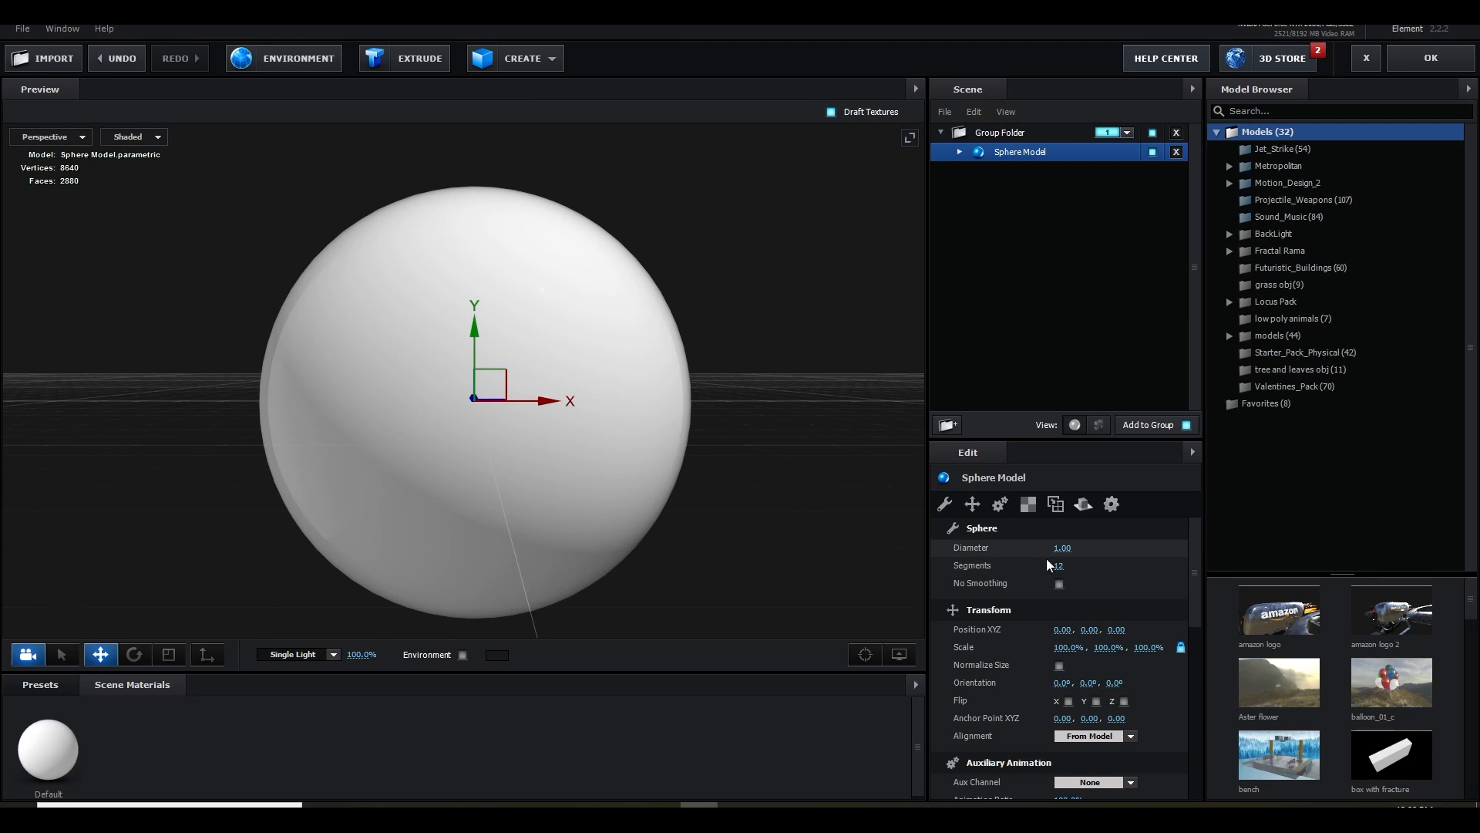
key("Return")
left_click_drag(638, 549, 563, 524)
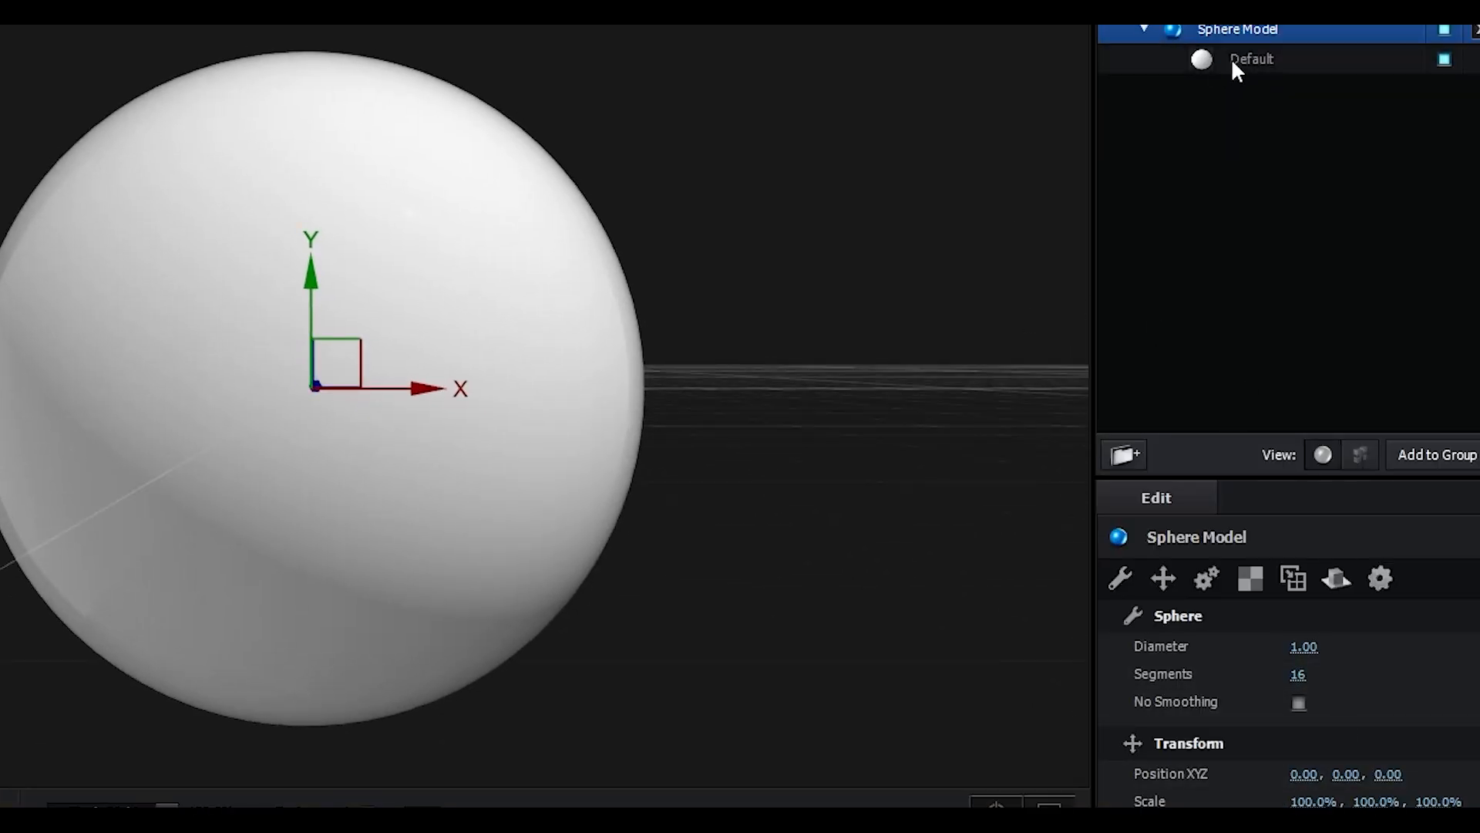
Assign Custom Layer 1 [Tutorial Energy] as the Diffuse texture of the sphere's Default material
left_click(1232, 64)
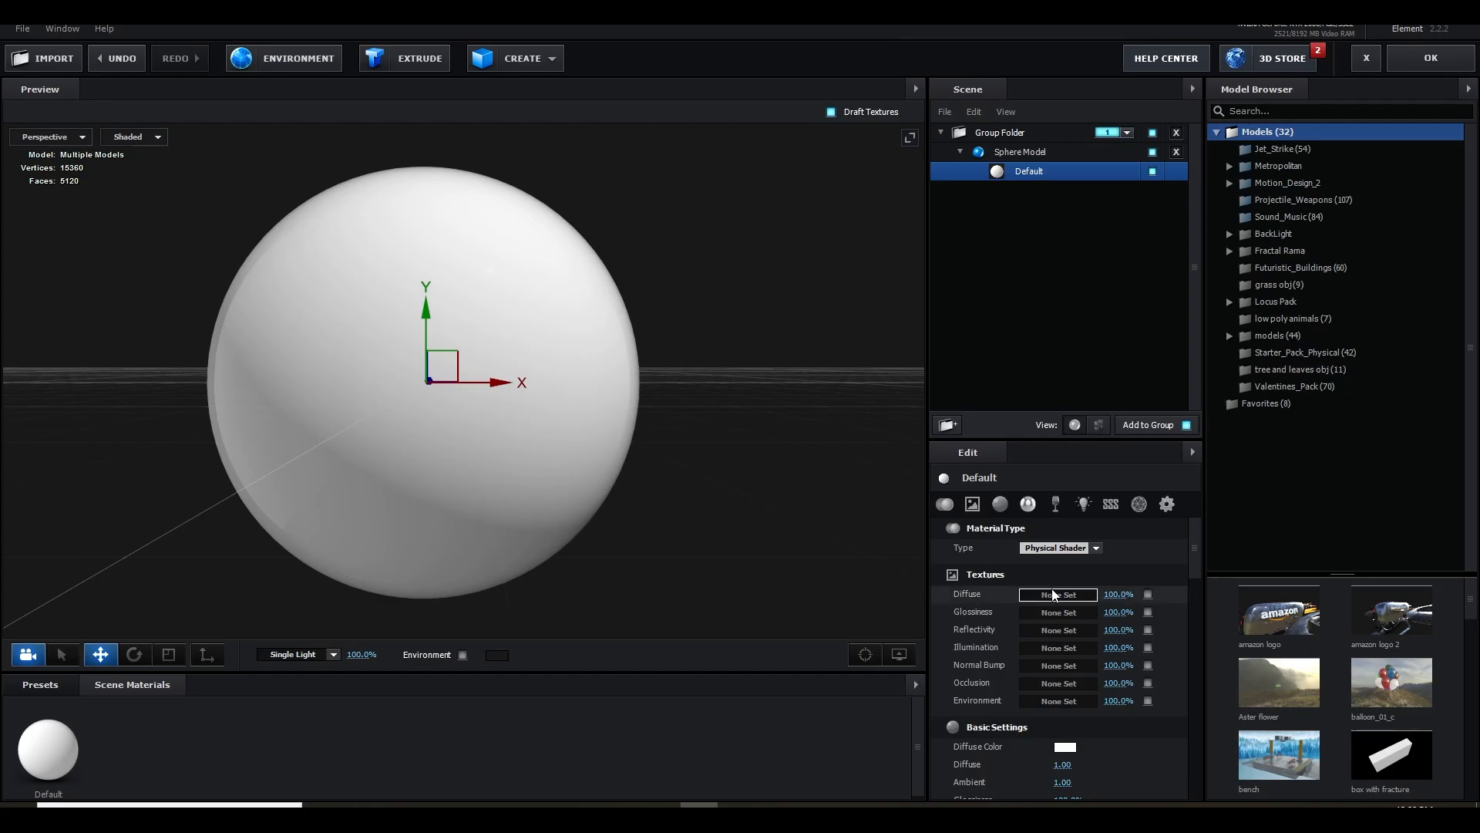
left_click(1055, 594)
left_click(1079, 502)
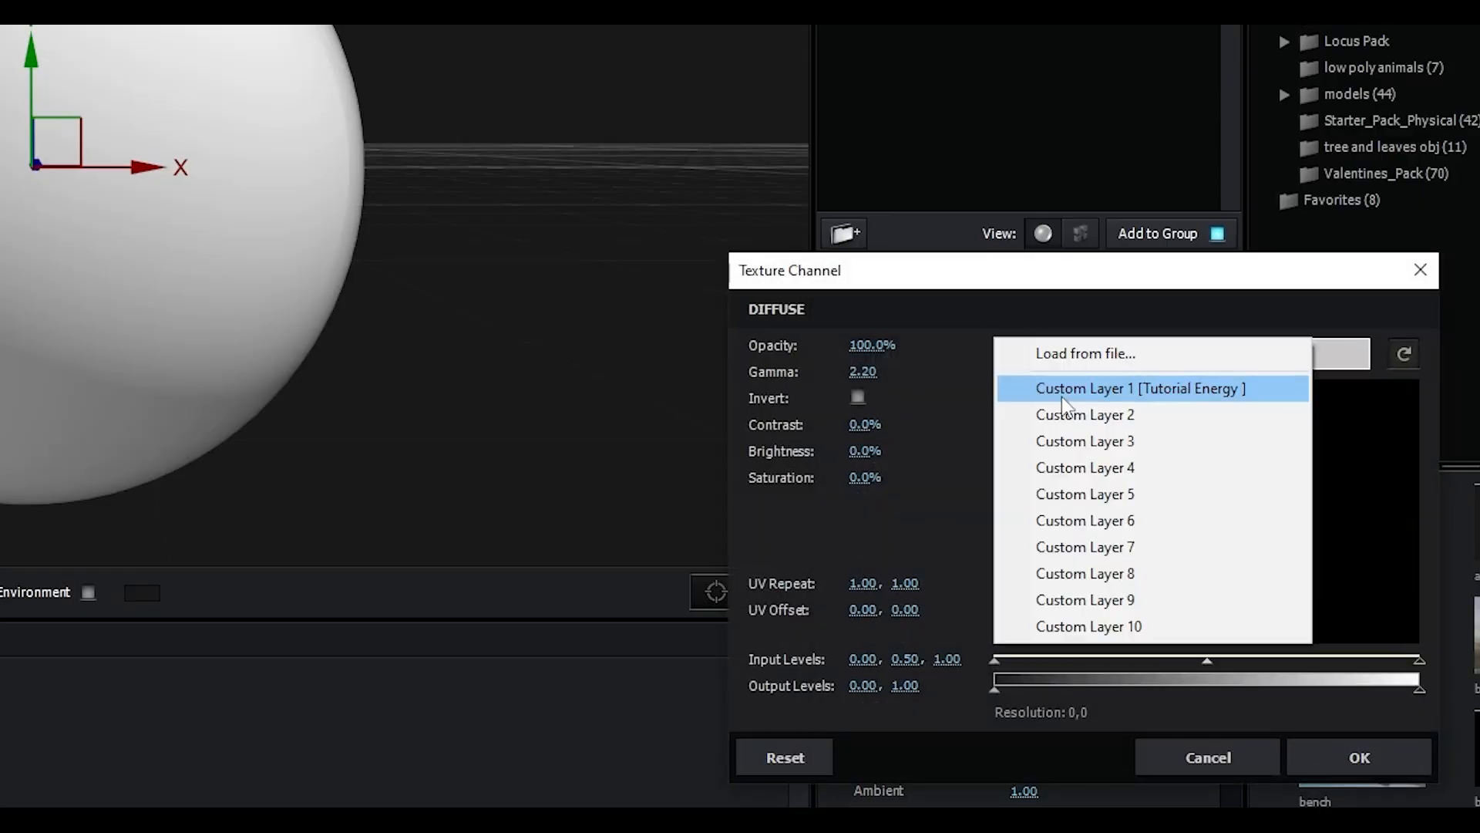
left_click(1080, 527)
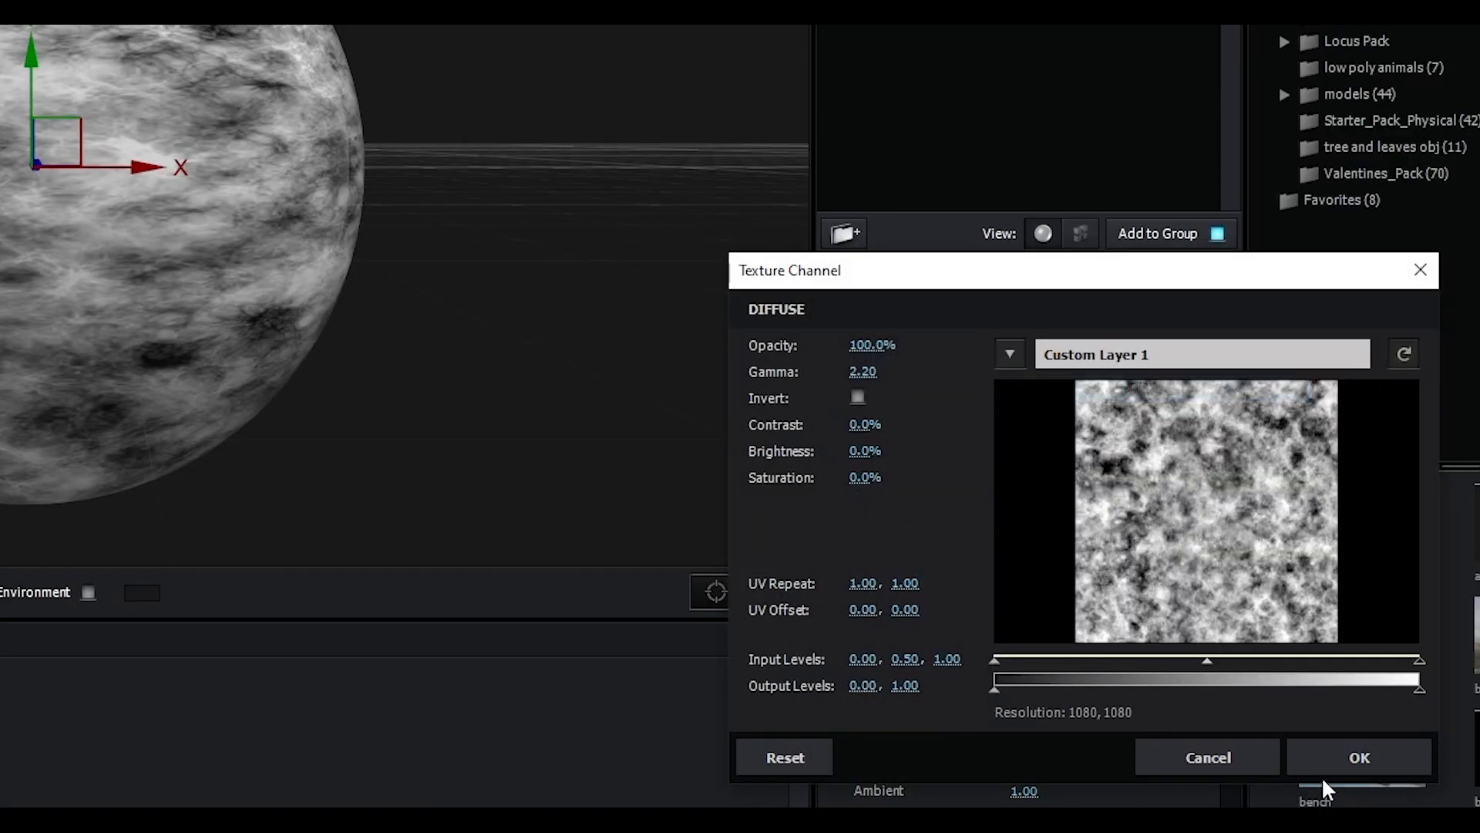
left_click(1323, 756)
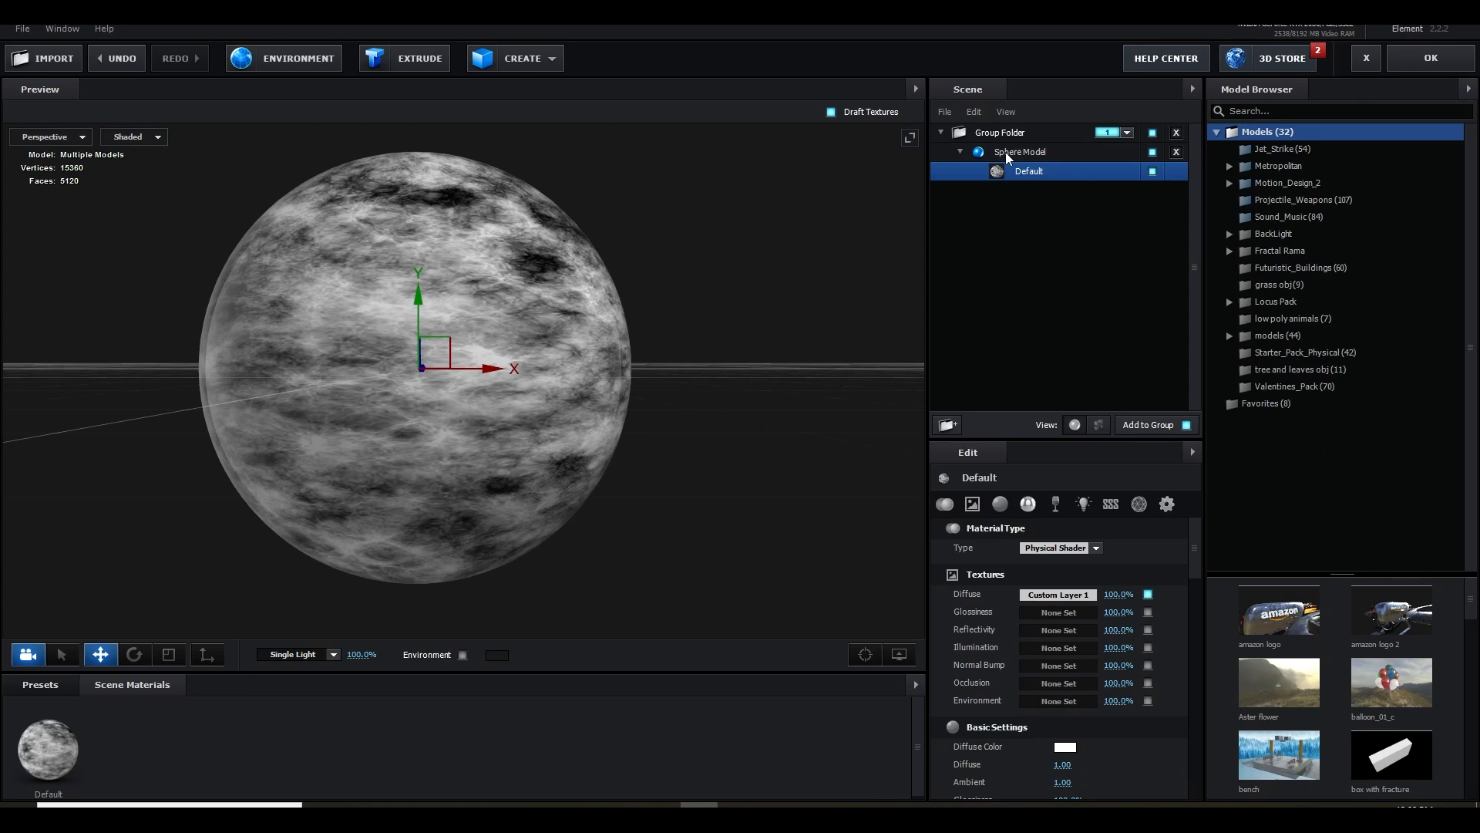
Rename the sphere model as planet and set its texture mapping to Sphere
double_click(1006, 153)
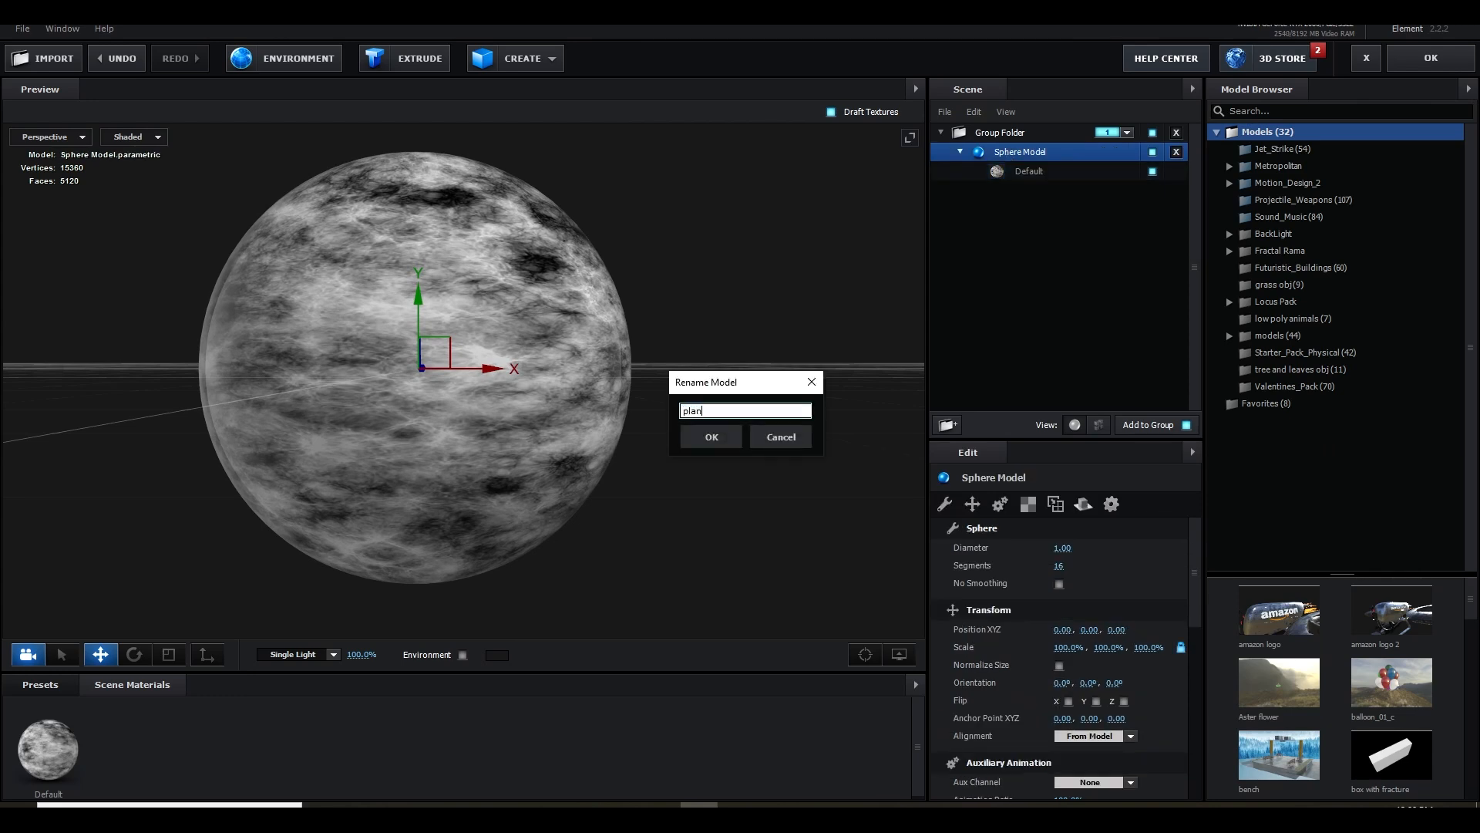
key("Return")
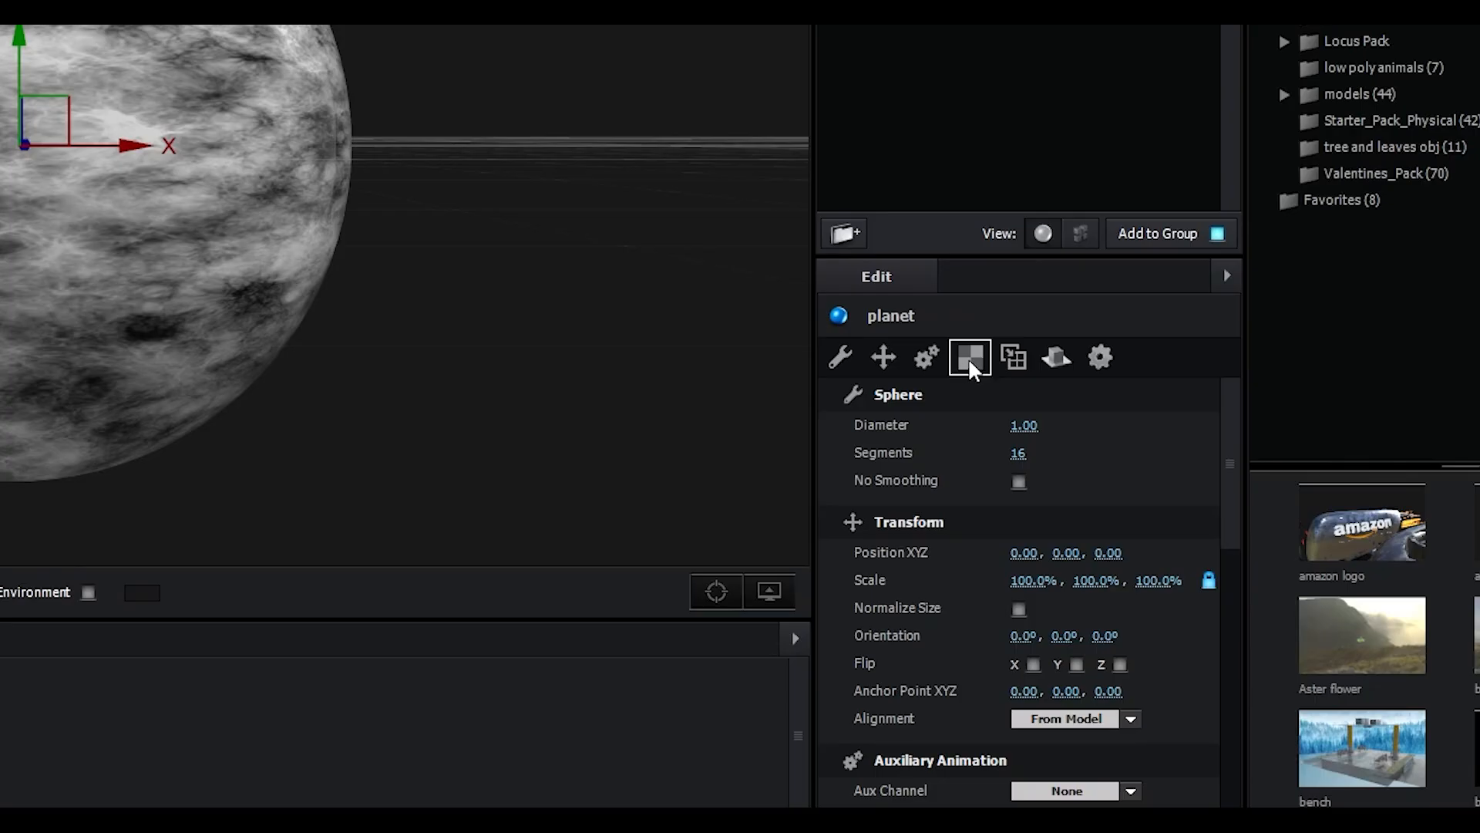
left_click(1028, 504)
left_click(1072, 549)
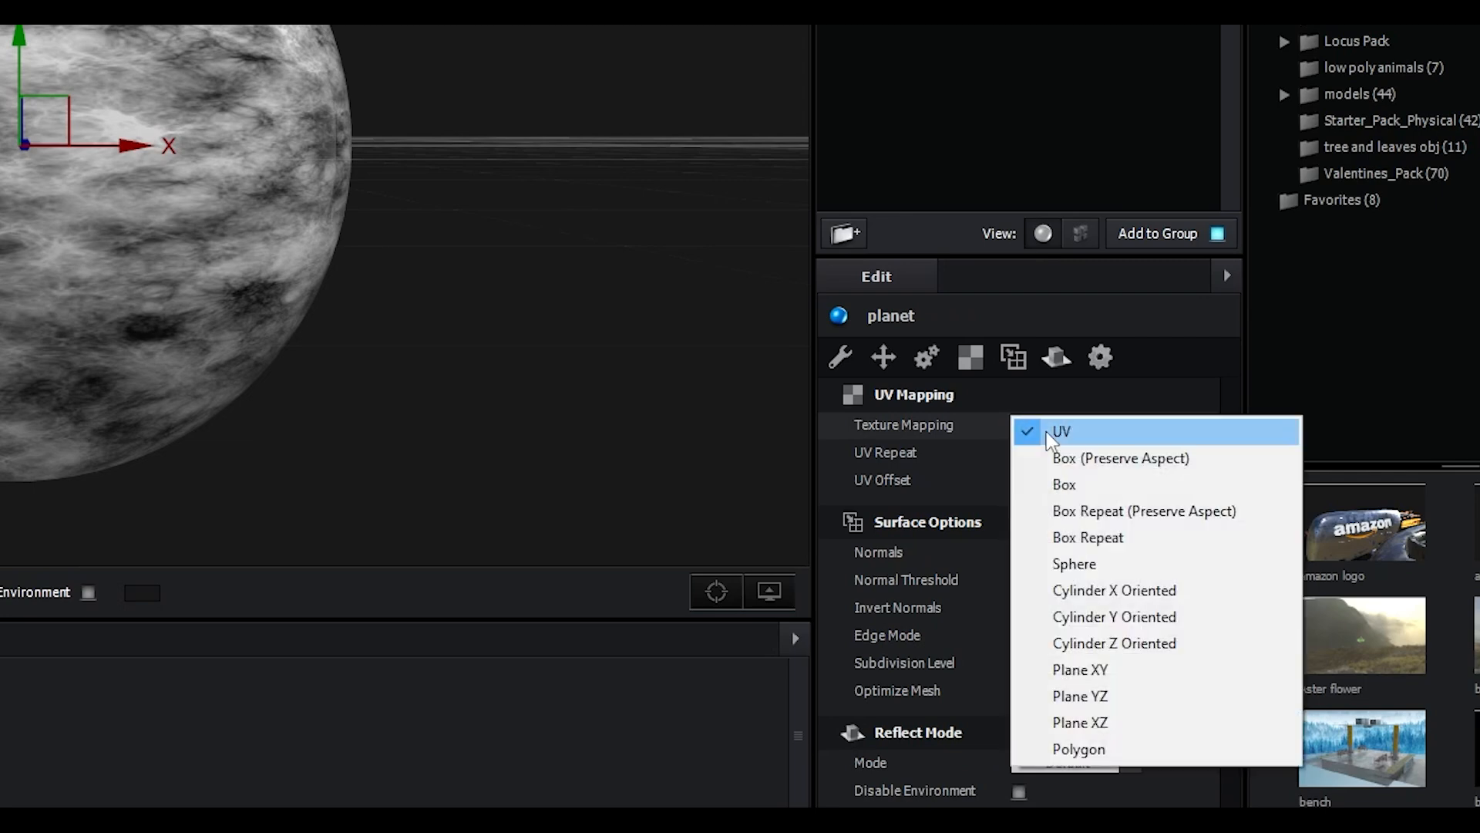
left_click(1083, 564)
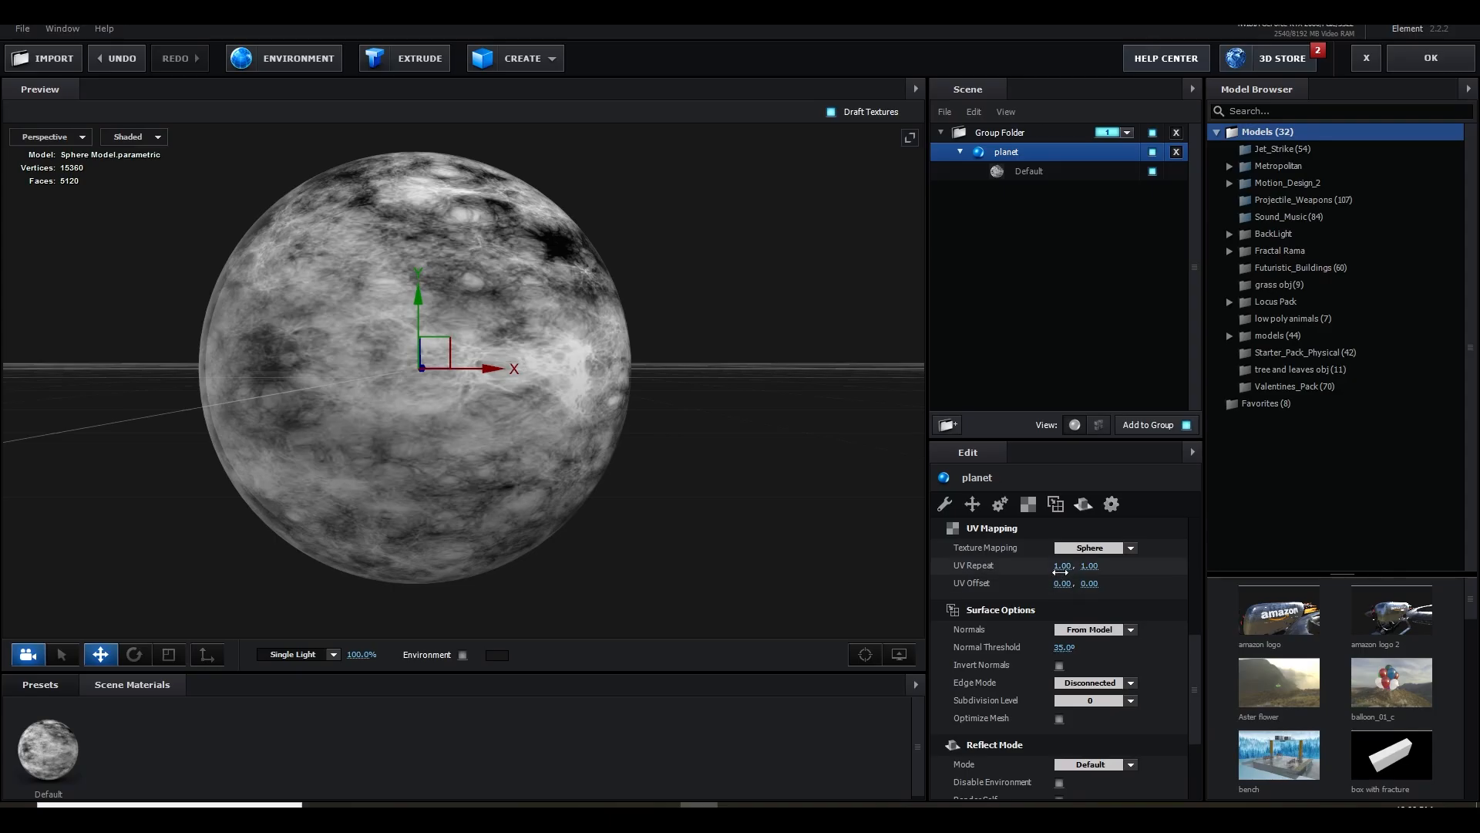
Set the planet's UV Repeat to 2.00, 1.50
left_click(1061, 569)
type("2")
key("Return")
left_click(1091, 569)
type("2")
key("Return")
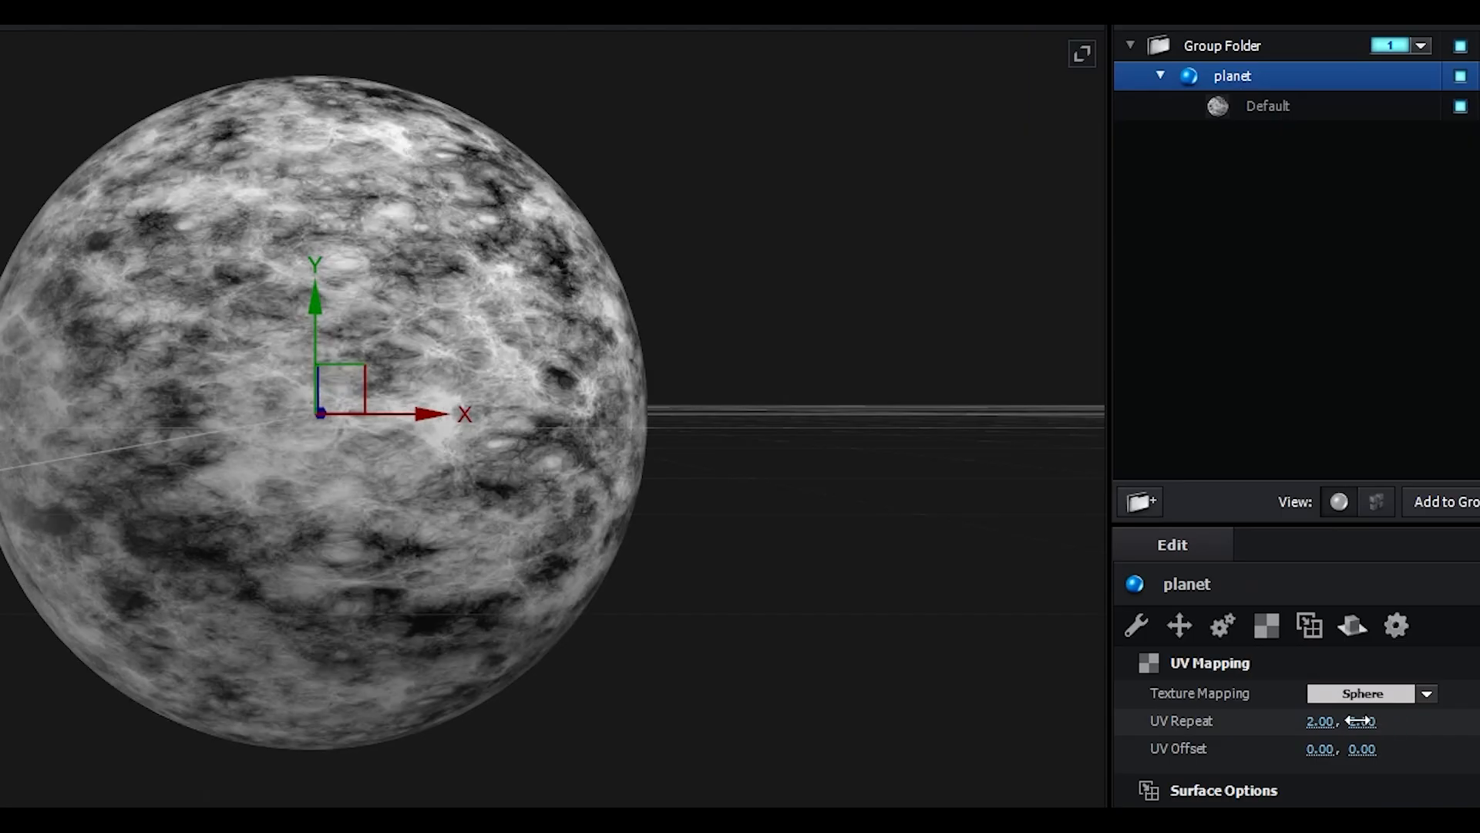
left_click_drag(1361, 721, 1268, 738)
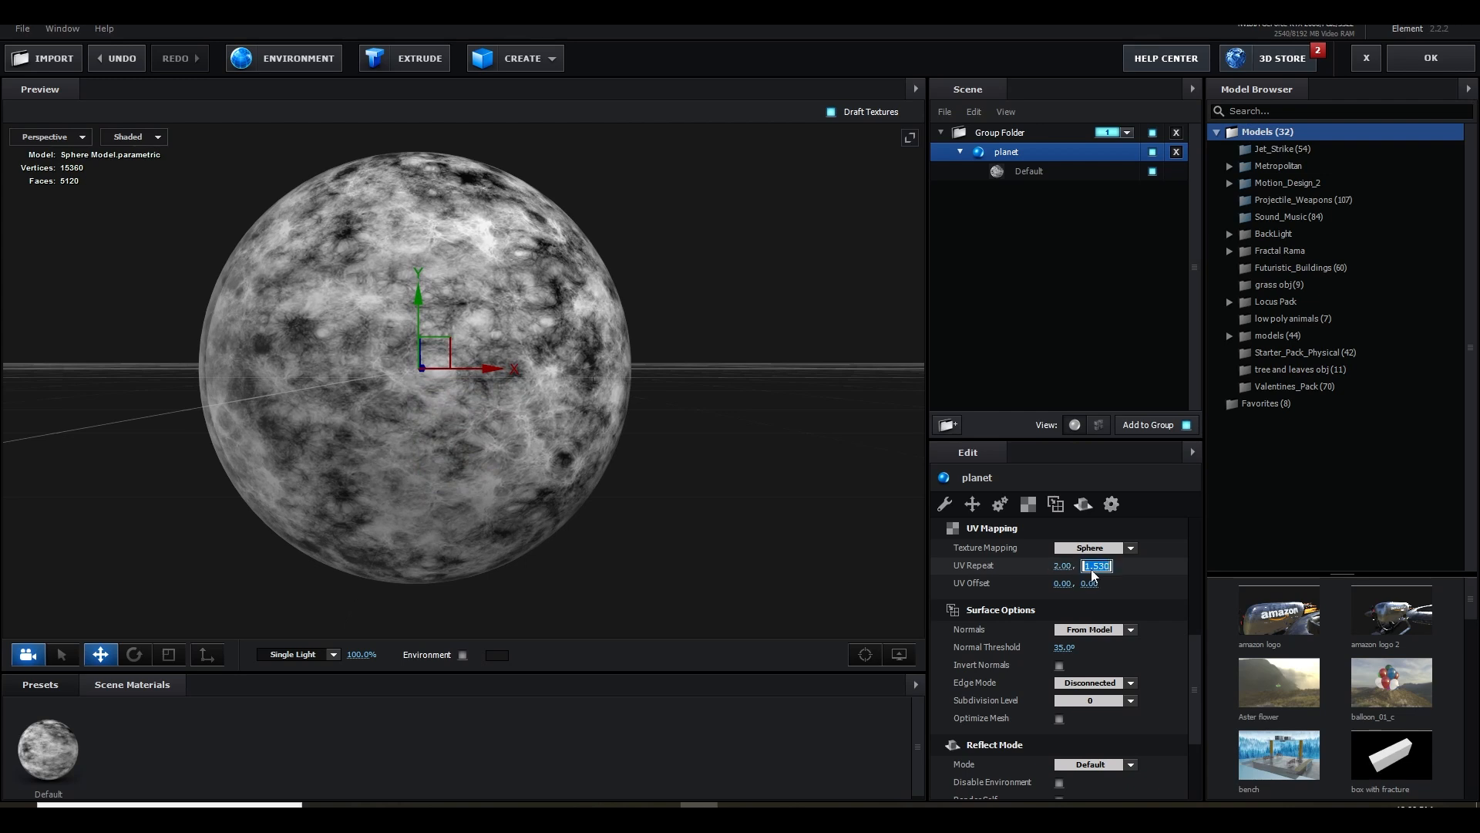
key("Return")
left_click_drag(678, 455, 656, 437)
Copy the Default material's Diffuse texture into its Illumination and Normal Bump channels
left_click(1029, 171)
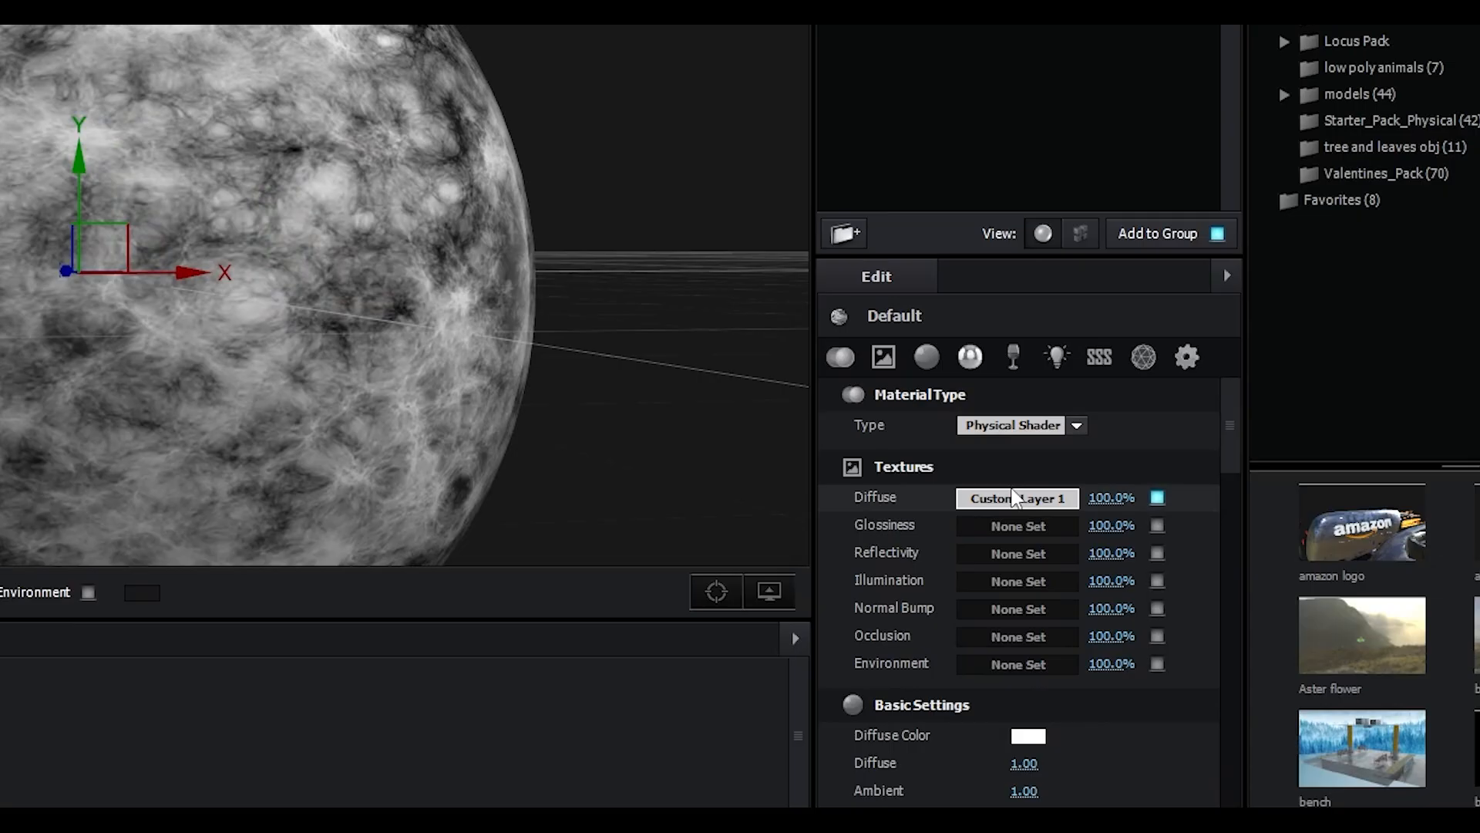
right_click(1033, 596)
left_click(1056, 542)
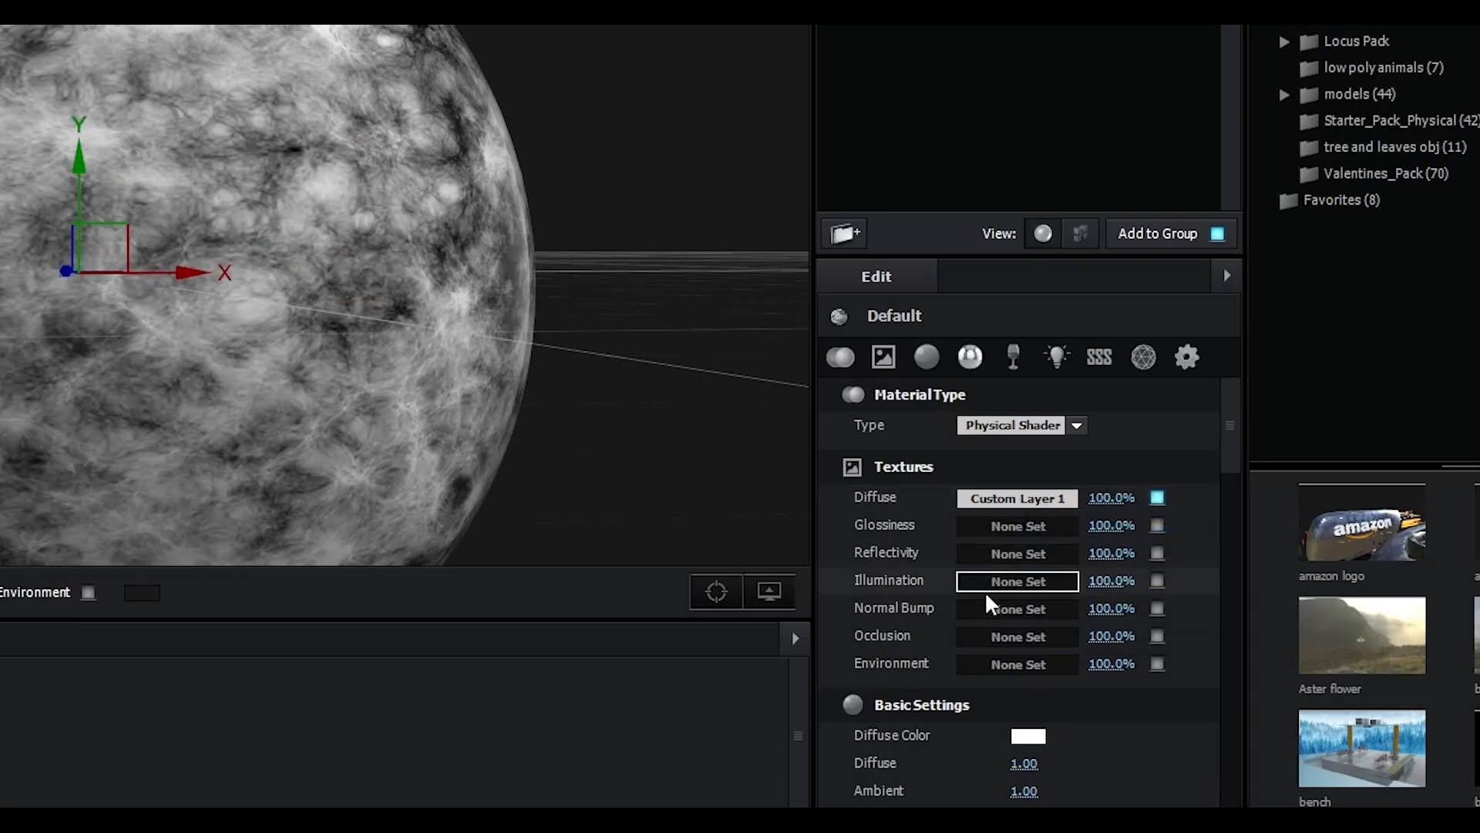
right_click(995, 580)
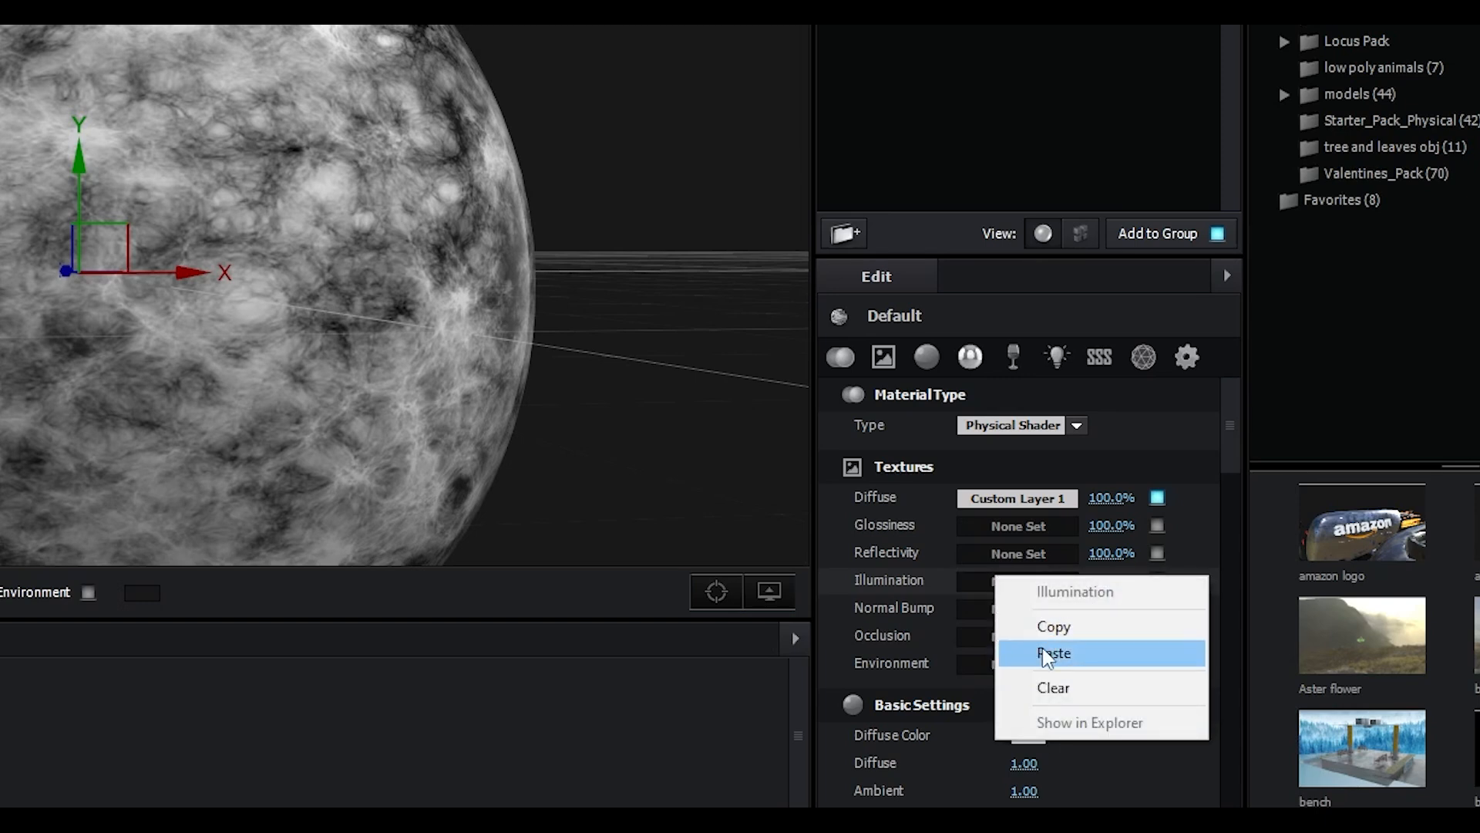
left_click(1050, 654)
right_click(1003, 610)
left_click(1033, 684)
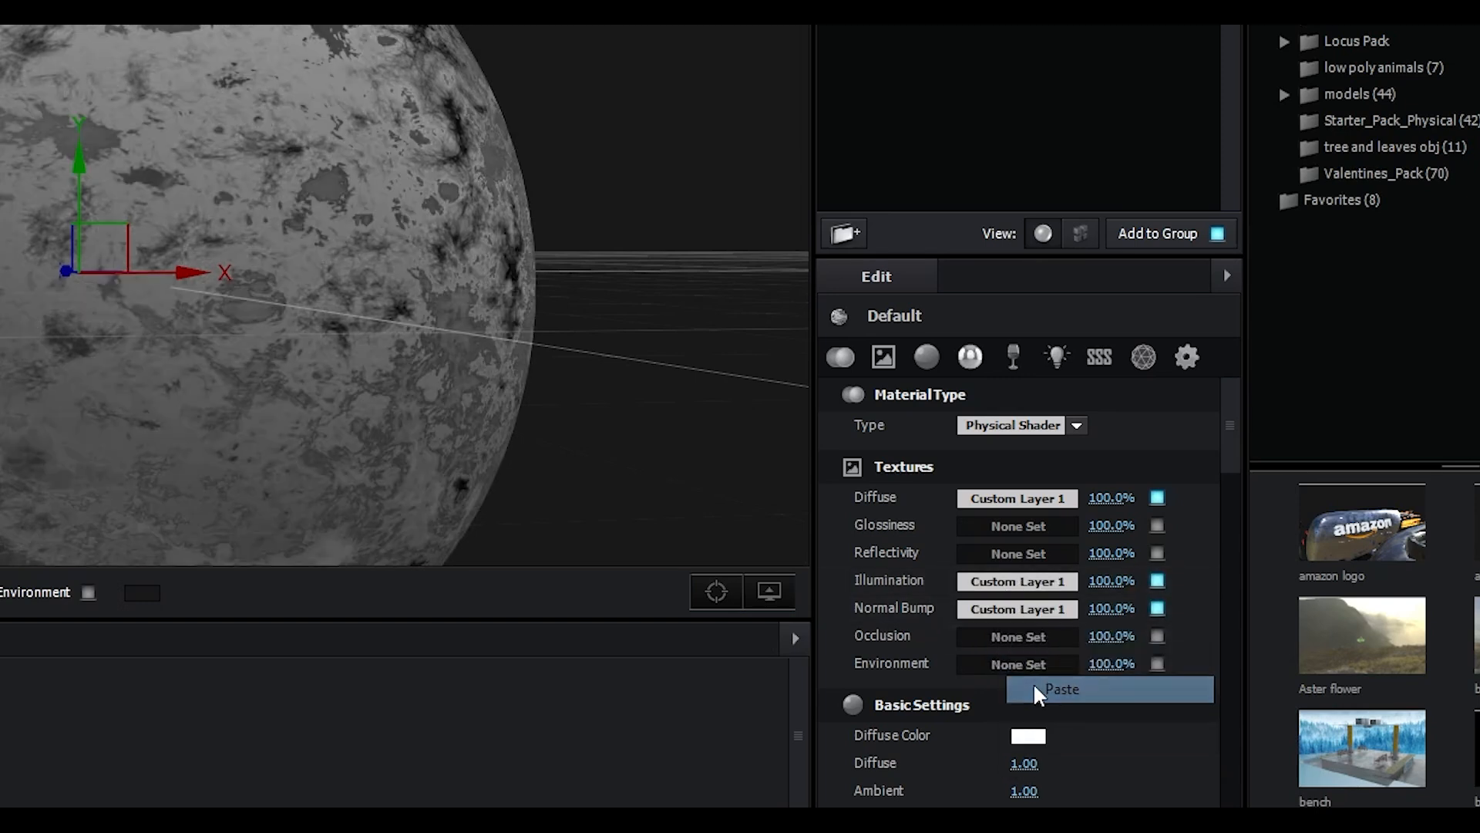
Enable Convert Bump for the Normal Bump texture and set its amount to 33%
left_click(990, 610)
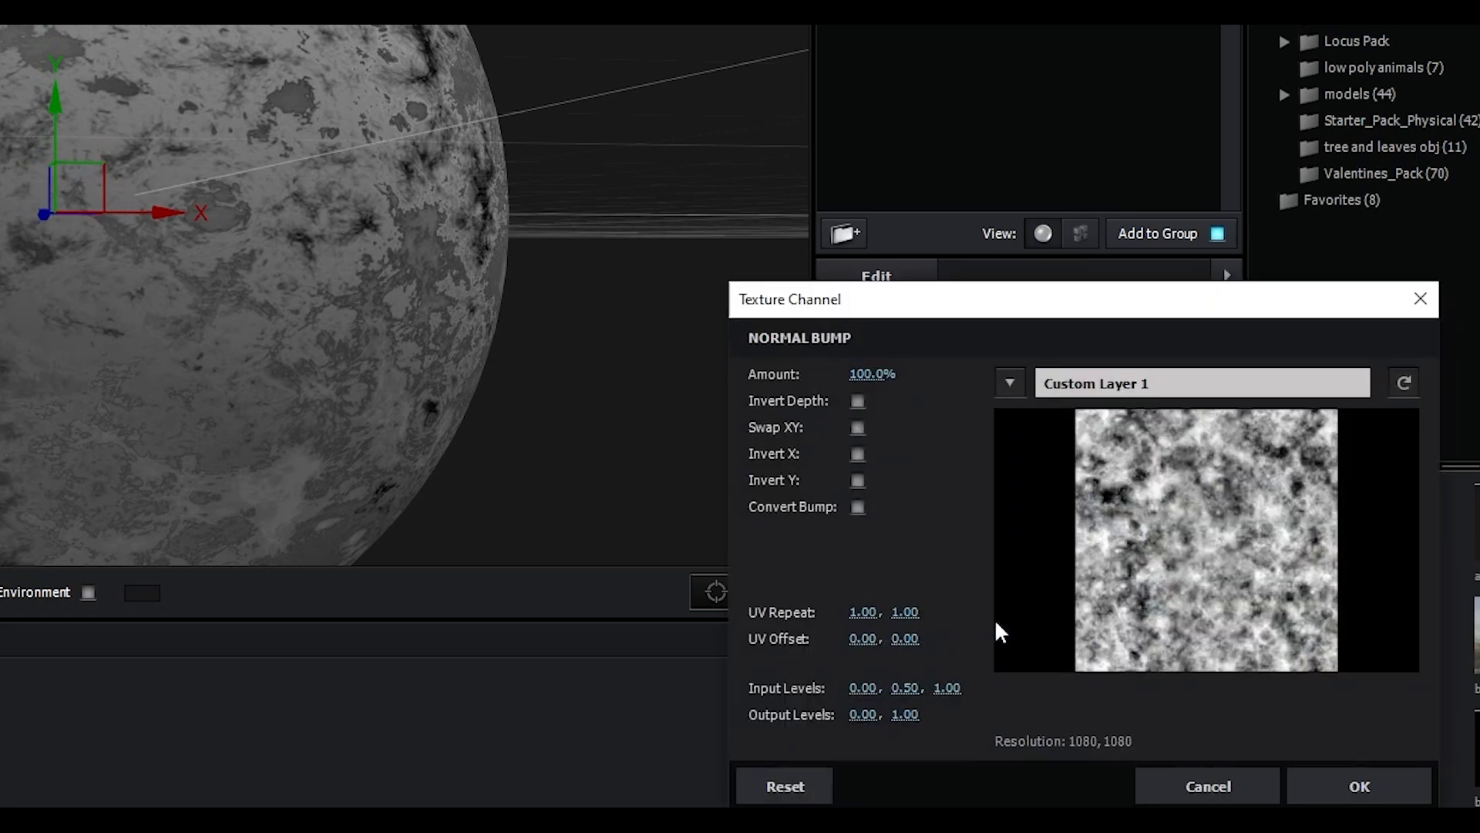
left_click_drag(843, 305, 840, 268)
left_click(855, 468)
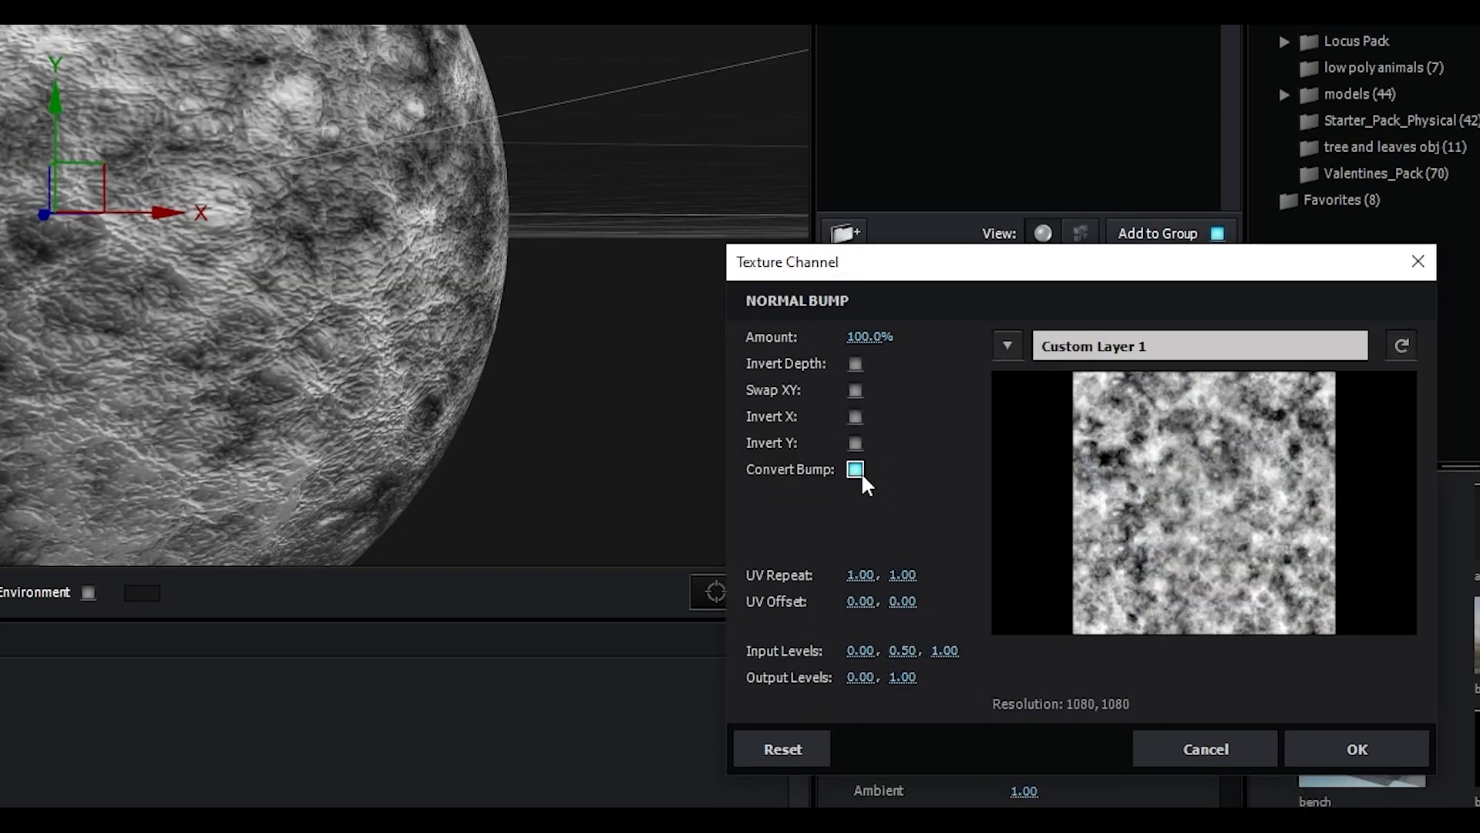
left_click_drag(862, 344, 782, 359)
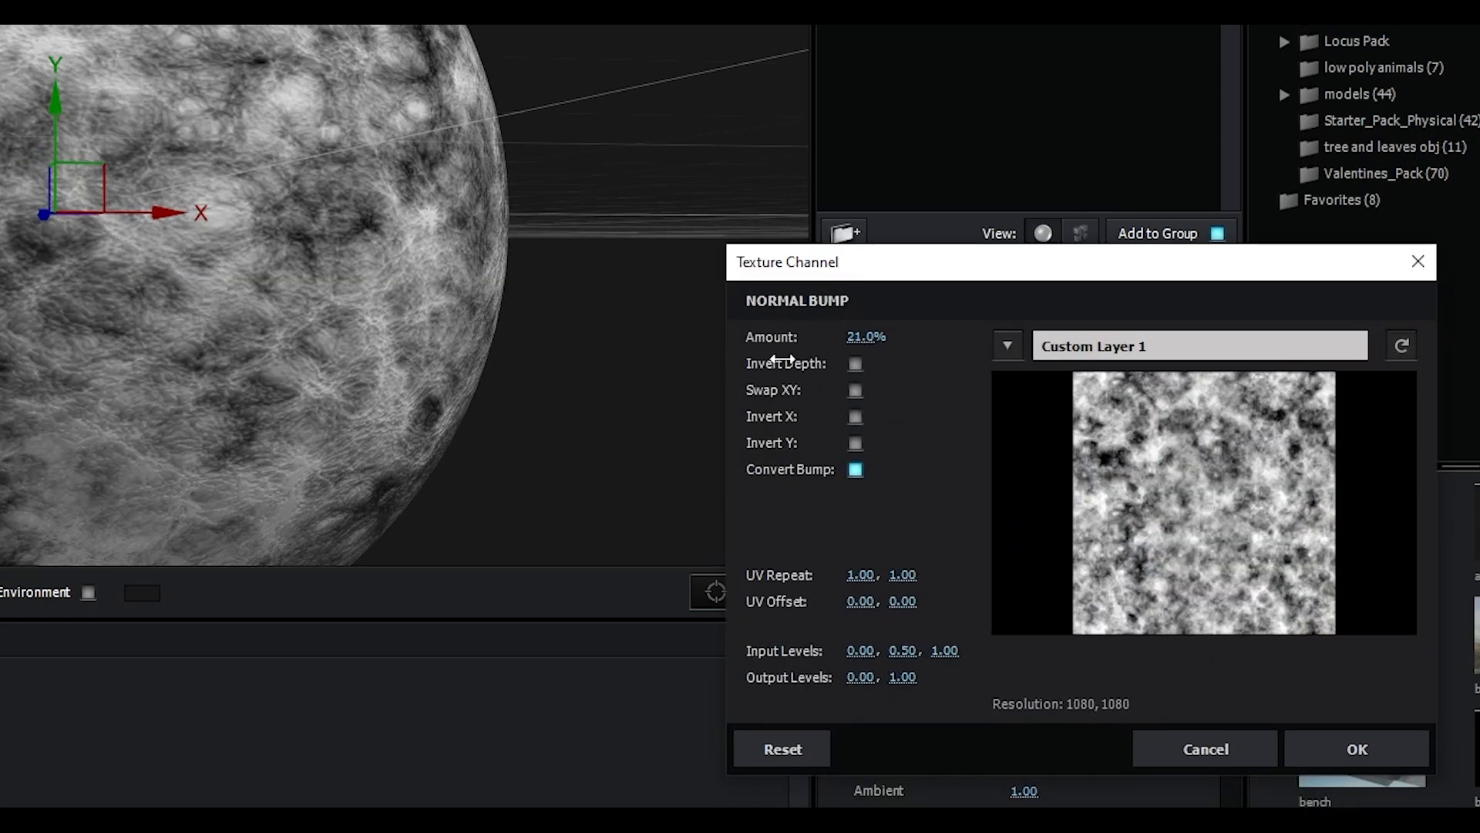
left_click(1354, 746)
Raise the Default material's illumination intensity to about 58%
left_click_drag(484, 316, 445, 347)
scroll(1072, 659, "down", 10)
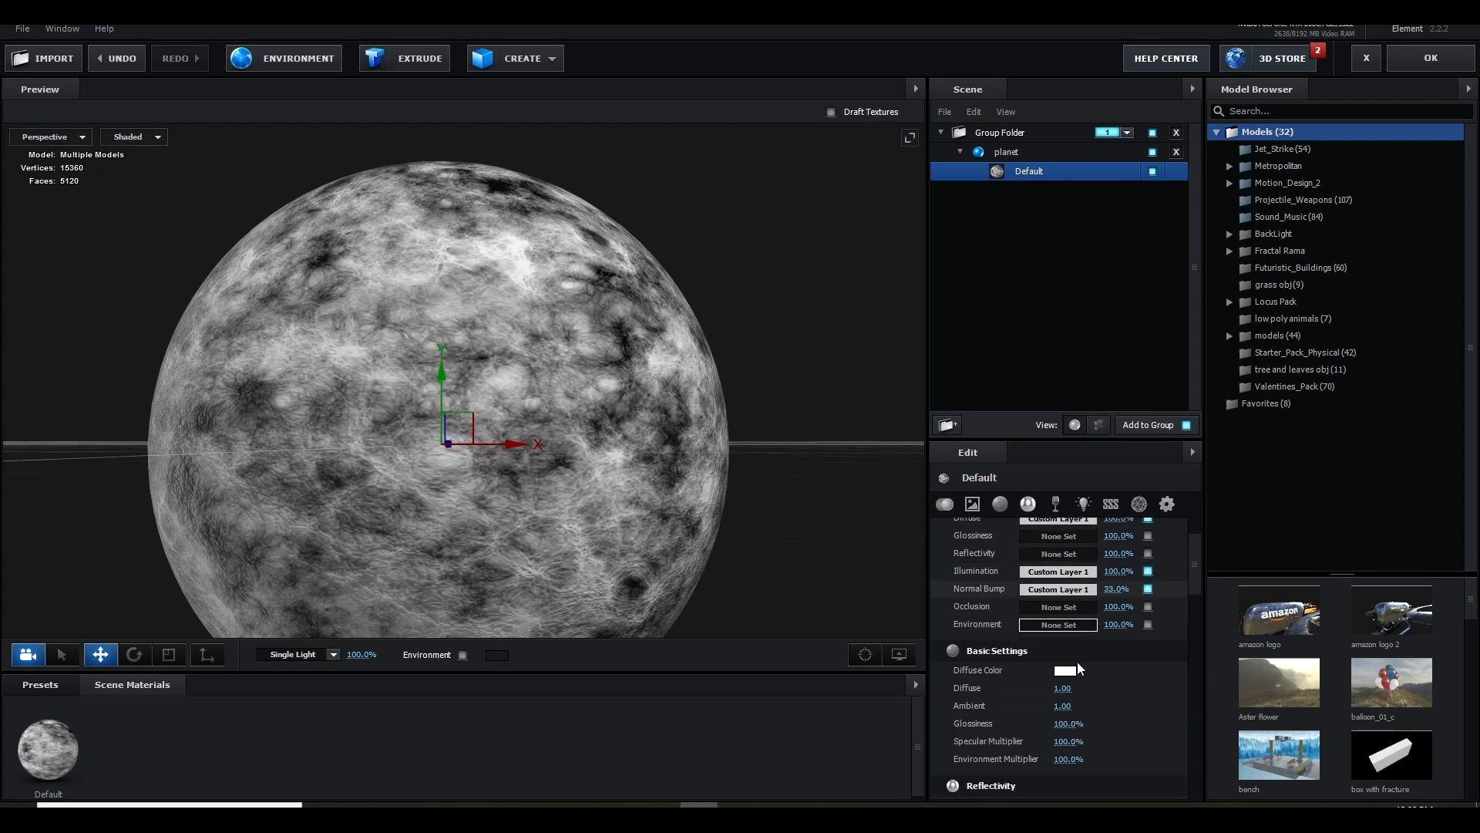
left_click_drag(1061, 685, 1115, 694)
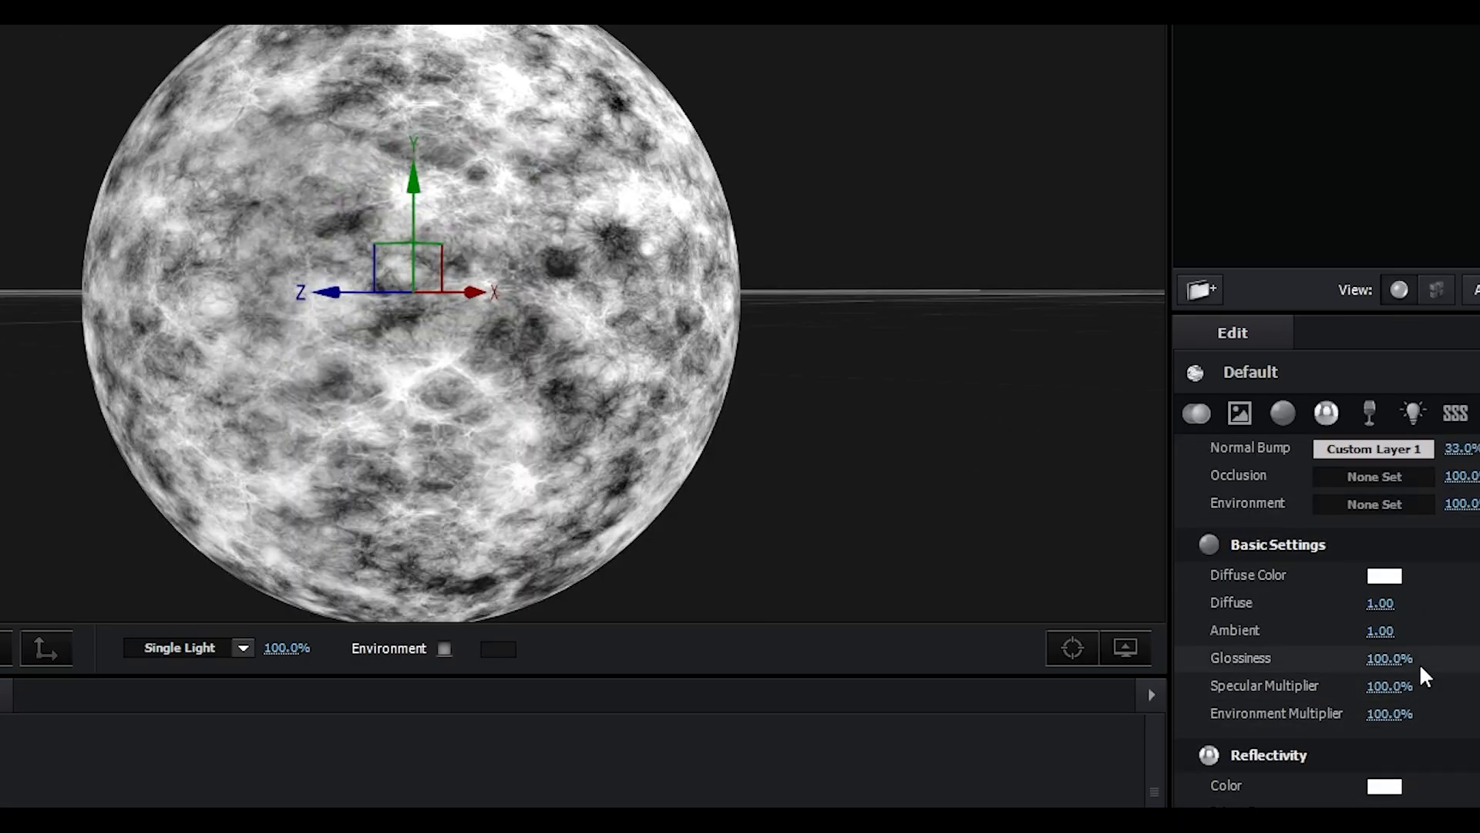
Set the Default material's Glossiness, Specular Multiplier and Environment Multiplier to 0% and inspect the planet from several angles
scroll(1421, 679, "up", 2)
left_click_drag(1388, 705, 1357, 707)
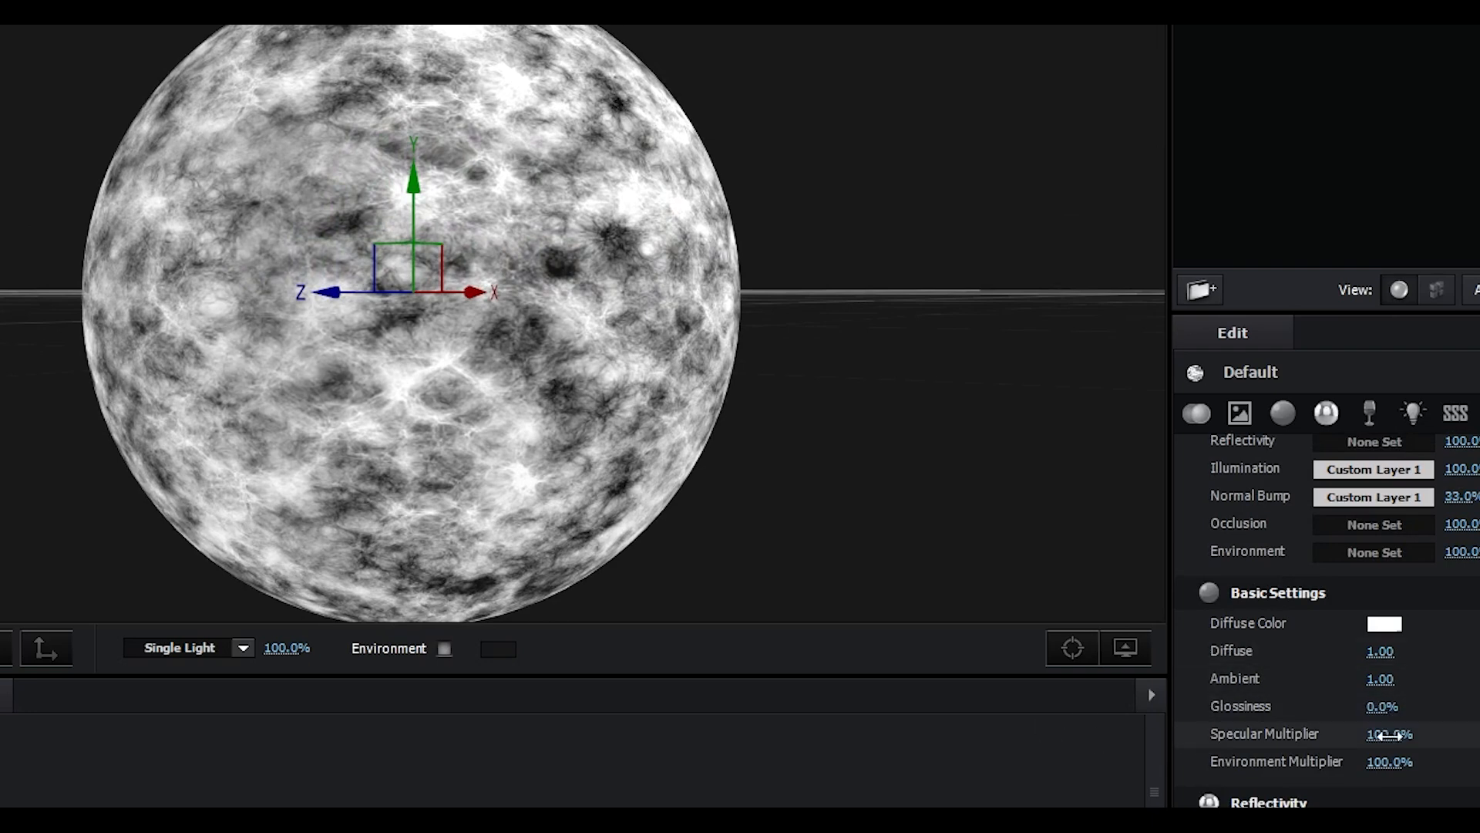
left_click_drag(1387, 762, 1322, 738)
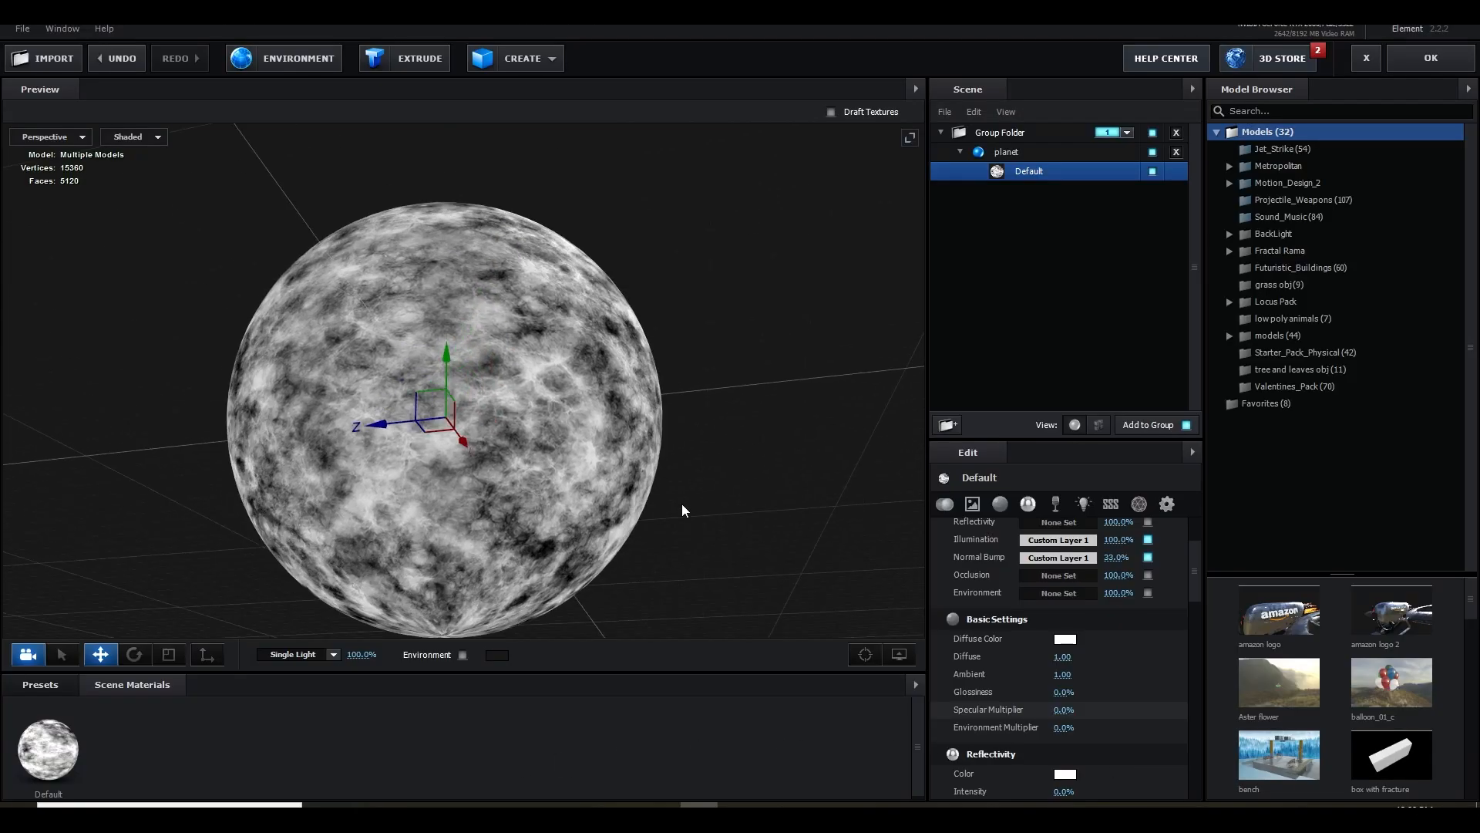
left_click_drag(681, 503, 666, 465)
scroll(660, 470, "up", 3)
left_click_drag(668, 477, 659, 485)
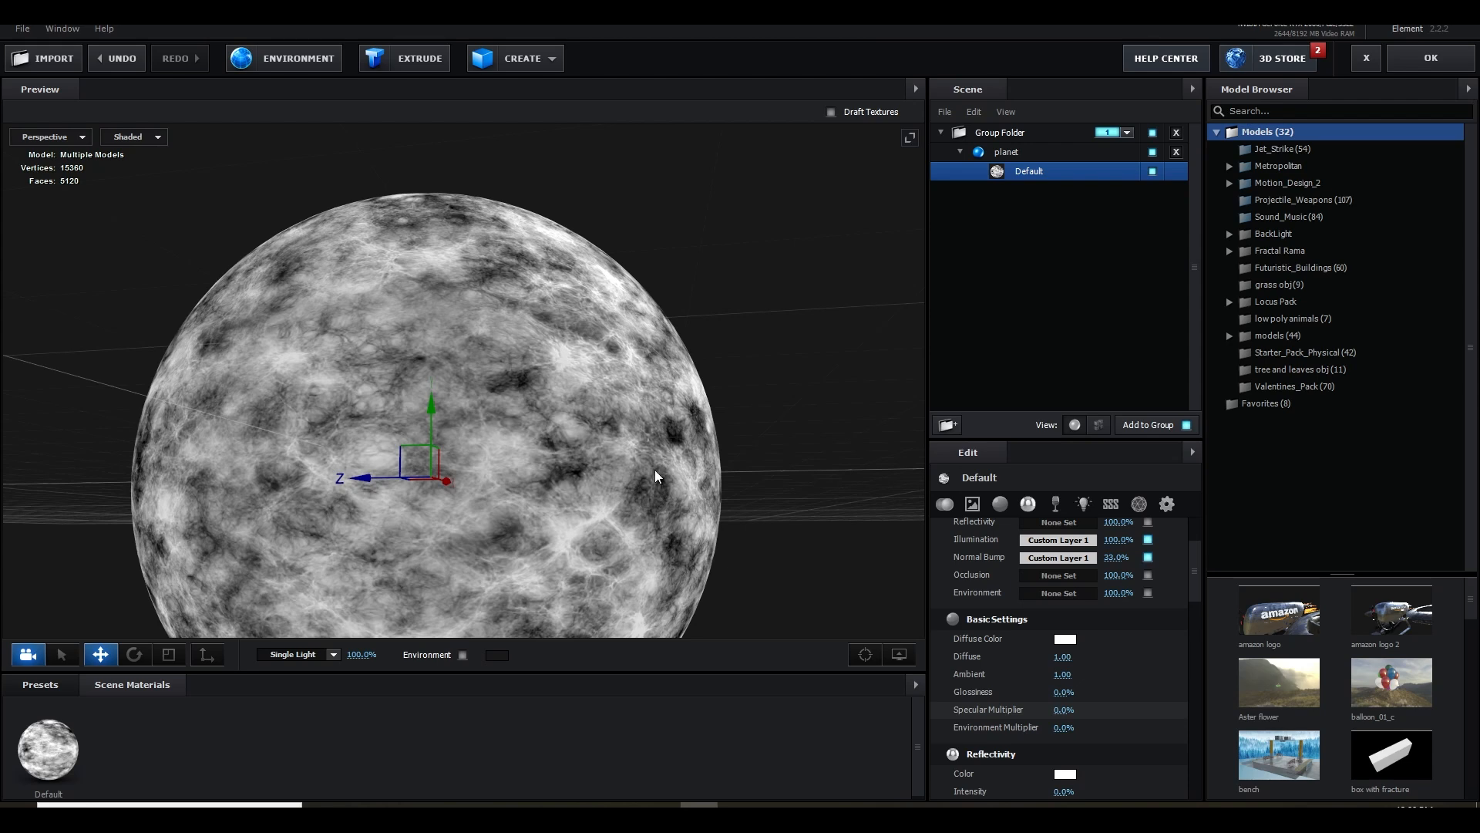
left_click_drag(656, 466, 662, 423)
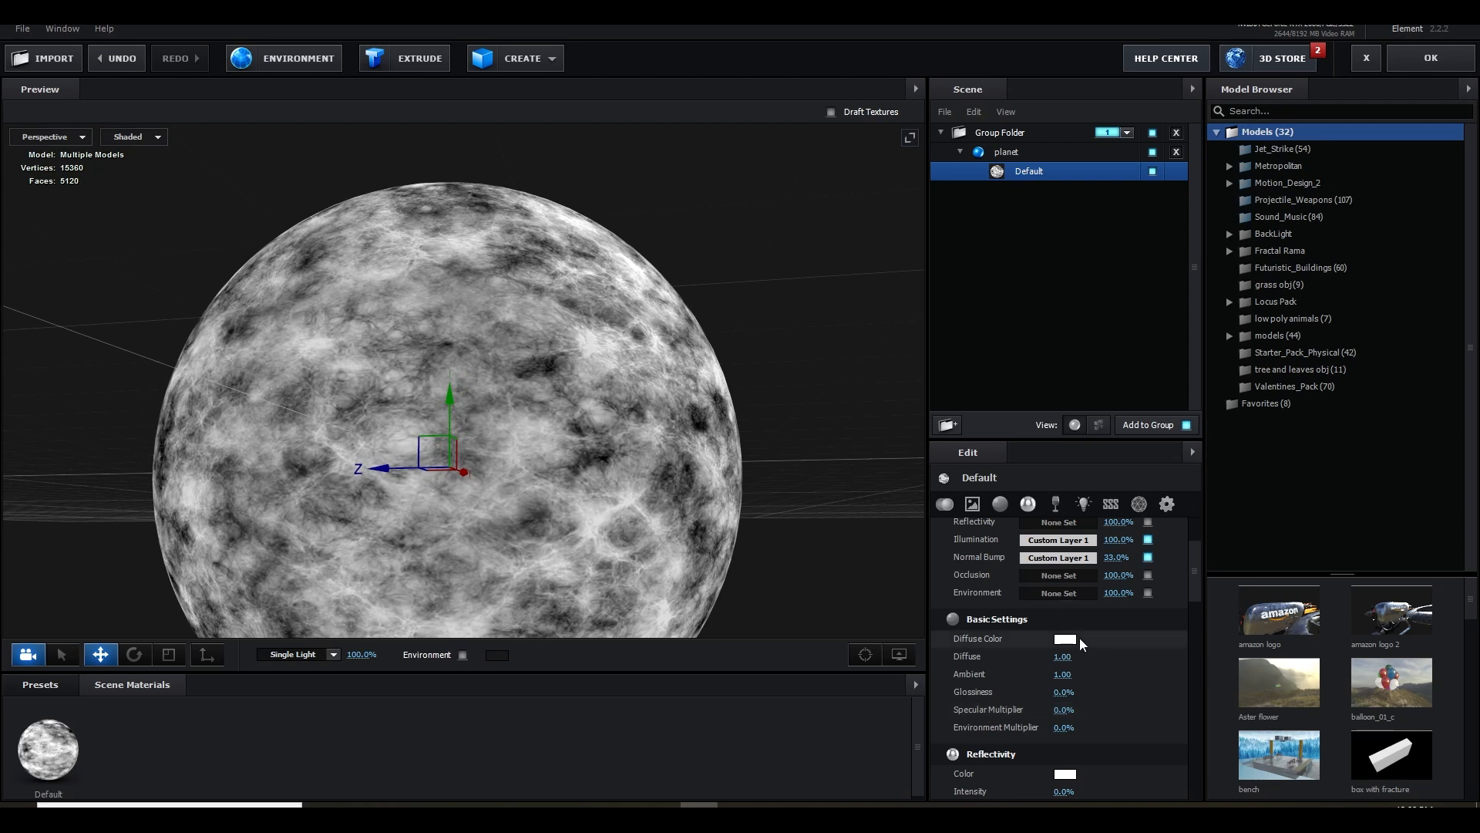
scroll(1095, 635, "up", 3)
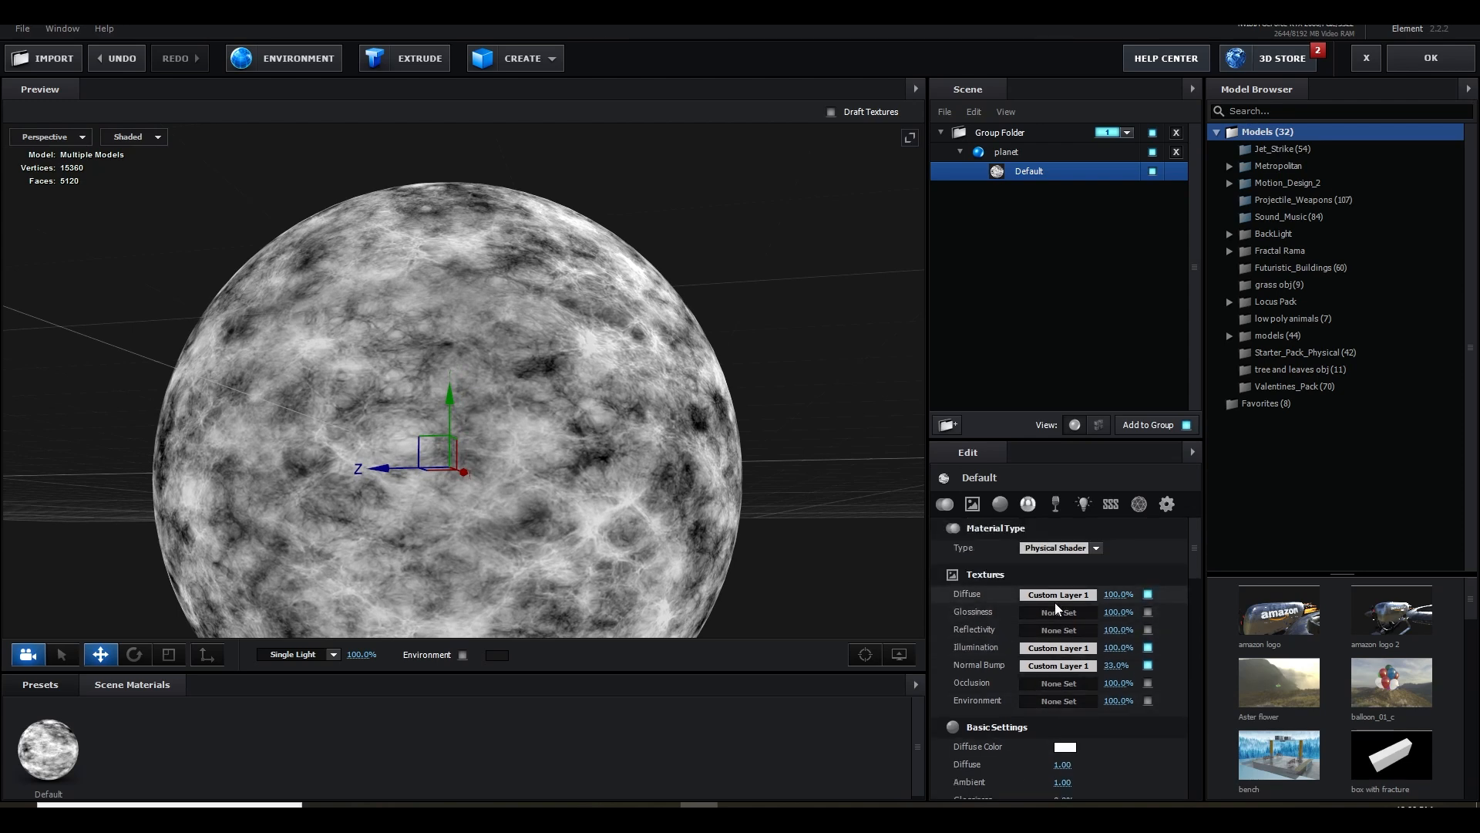
left_click_drag(594, 499, 613, 475)
Enable Optimize Mesh for the planet model and accept the scene to return to the composition
left_click(1005, 153)
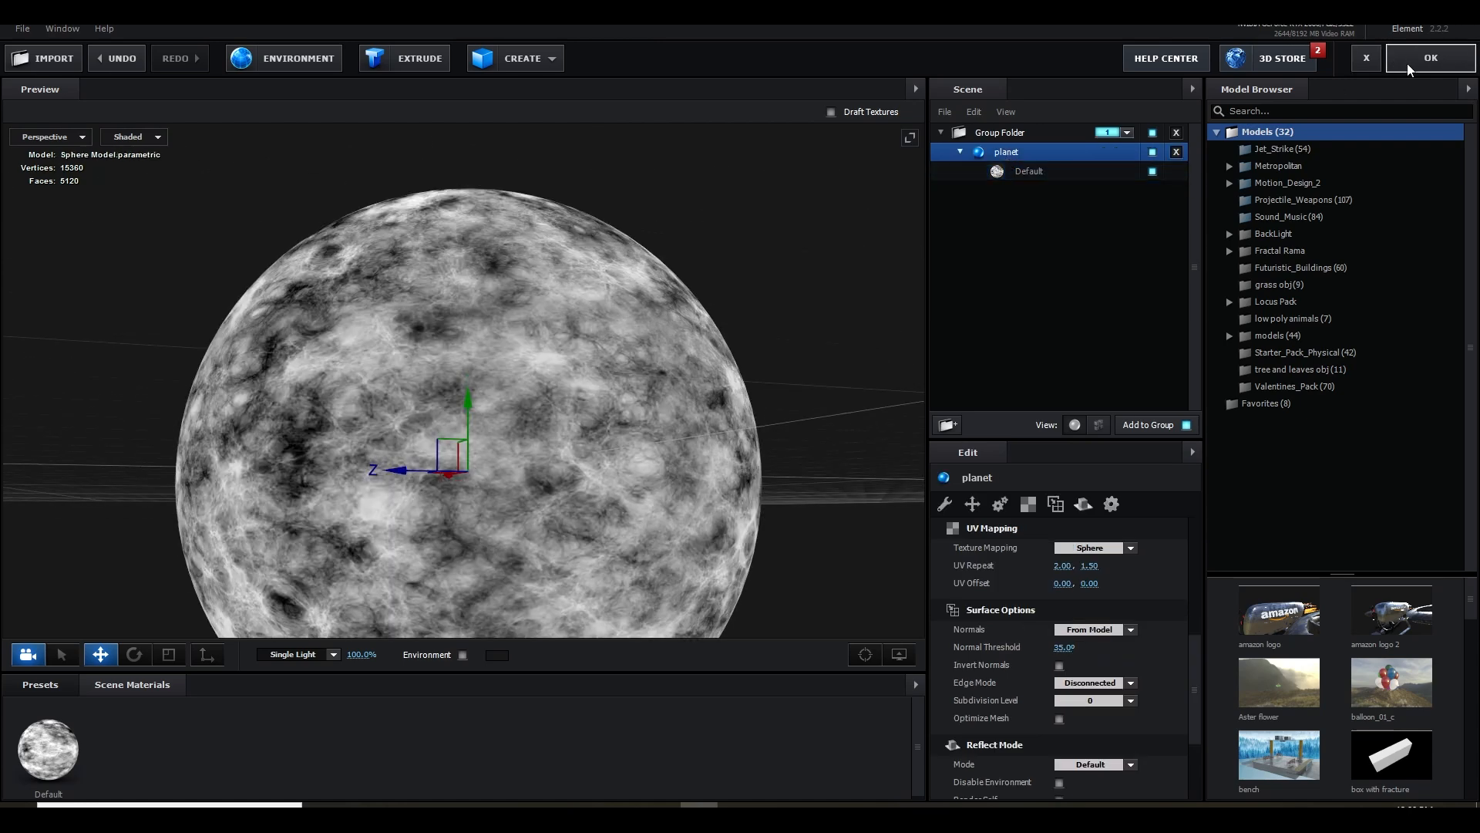
left_click(960, 152)
scroll(1048, 646, "down", 2)
scroll(1051, 663, "up", 1)
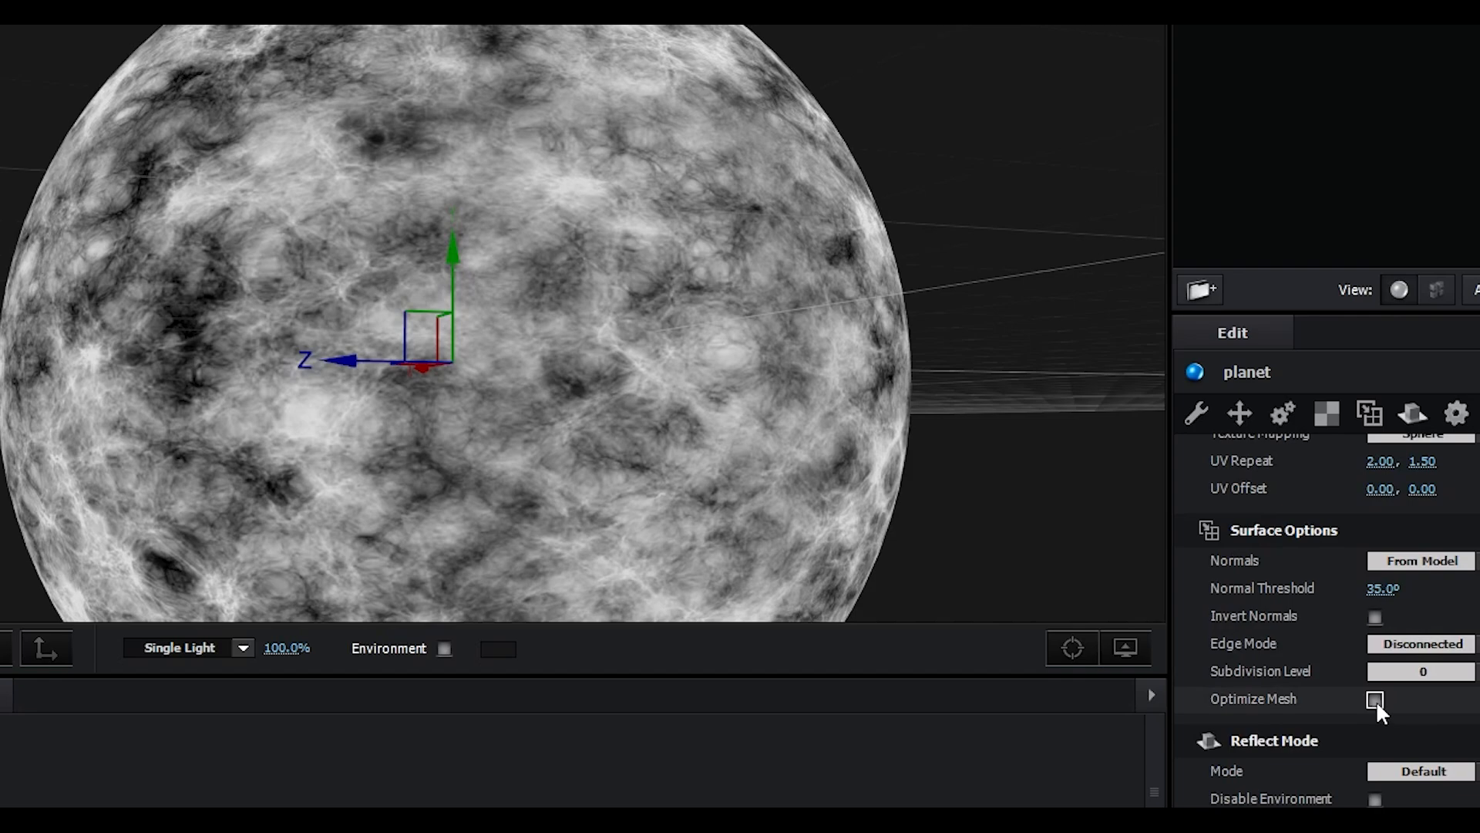
left_click(1376, 699)
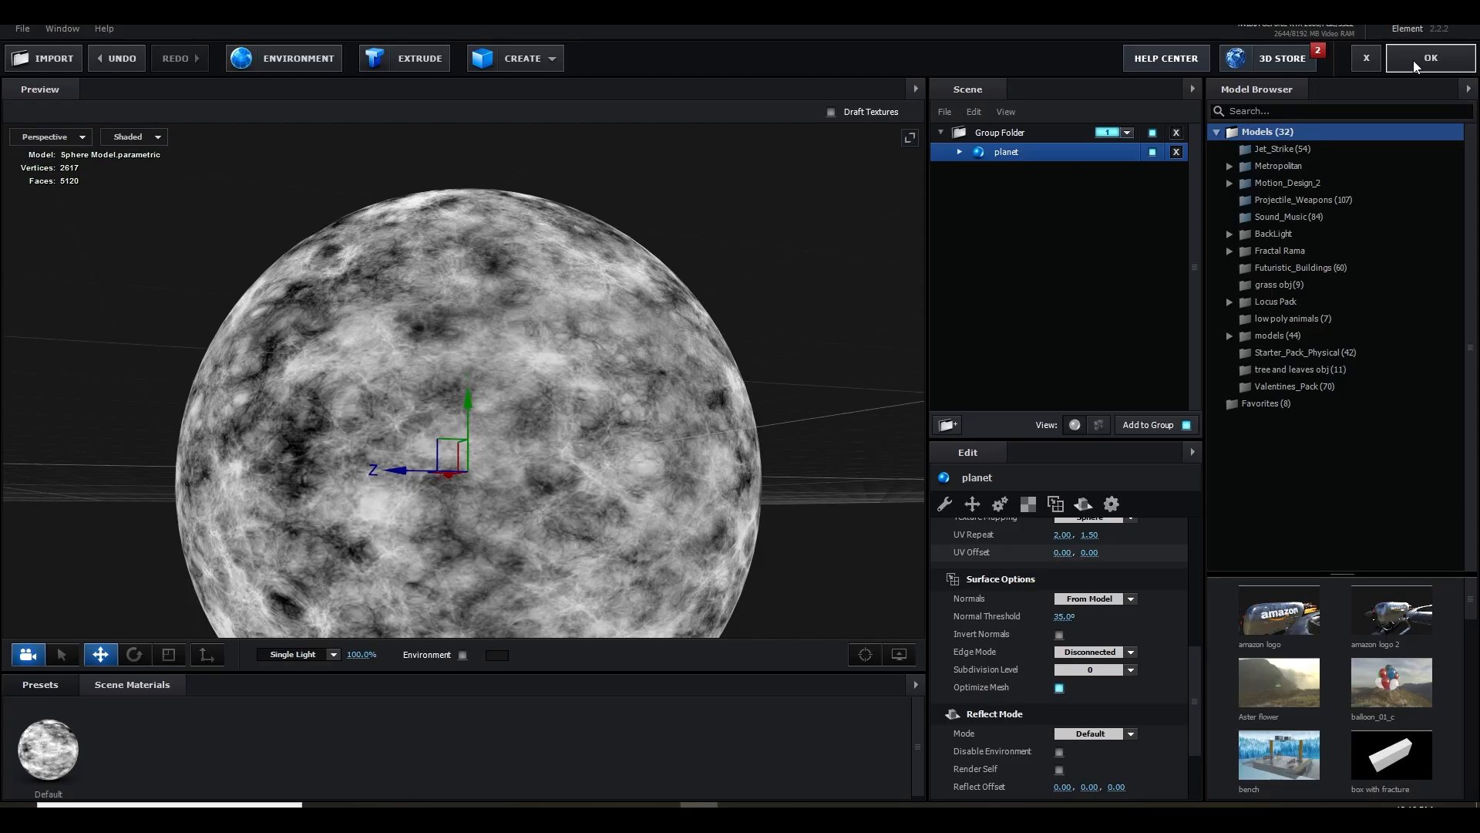
left_click(1415, 66)
Add a new camera to the Tutorial composition
right_click(121, 680)
mouse_move(224, 498)
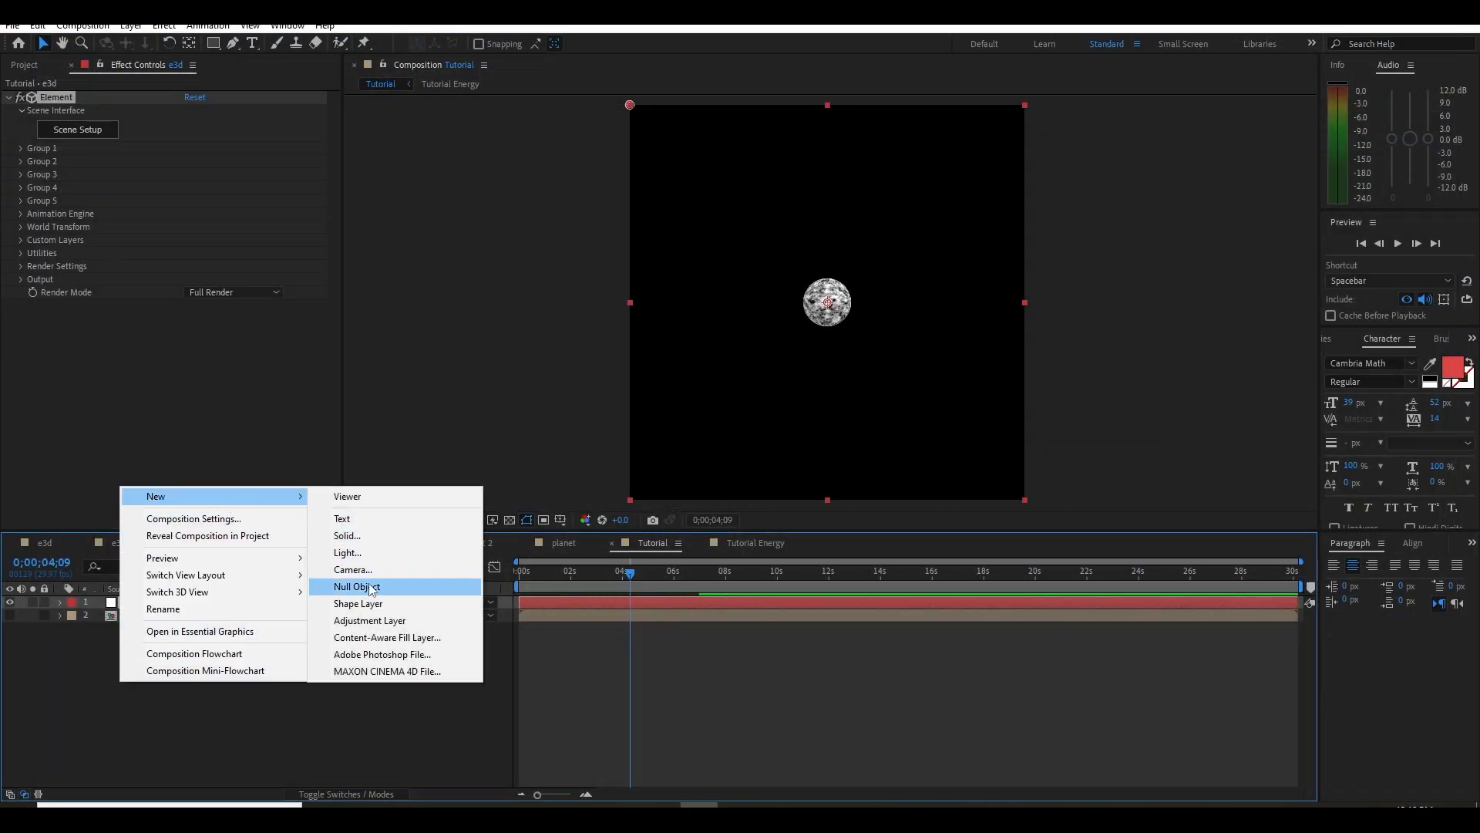
left_click(353, 569)
left_click(829, 286)
left_click(836, 413)
left_click(881, 565)
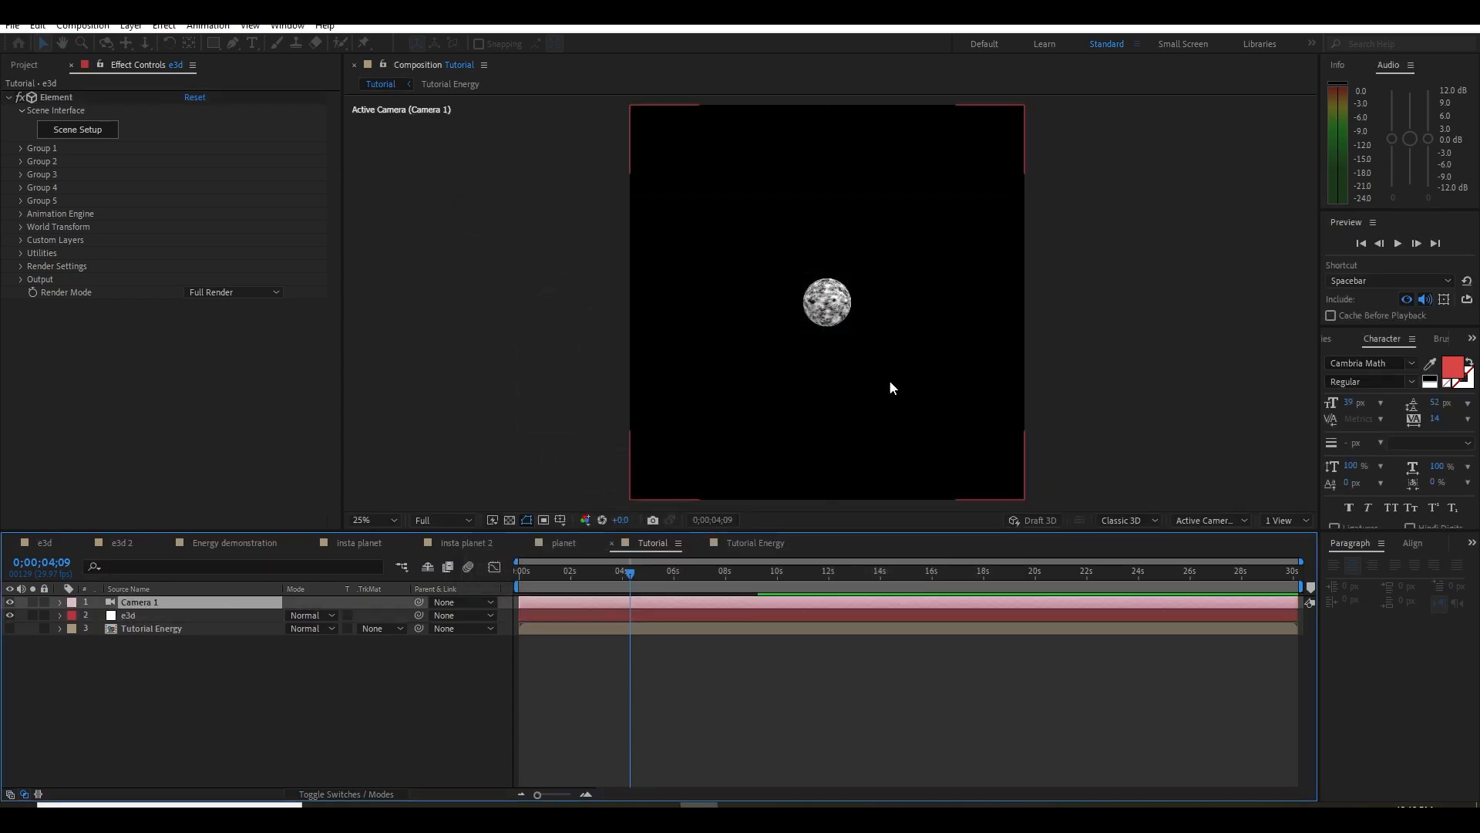
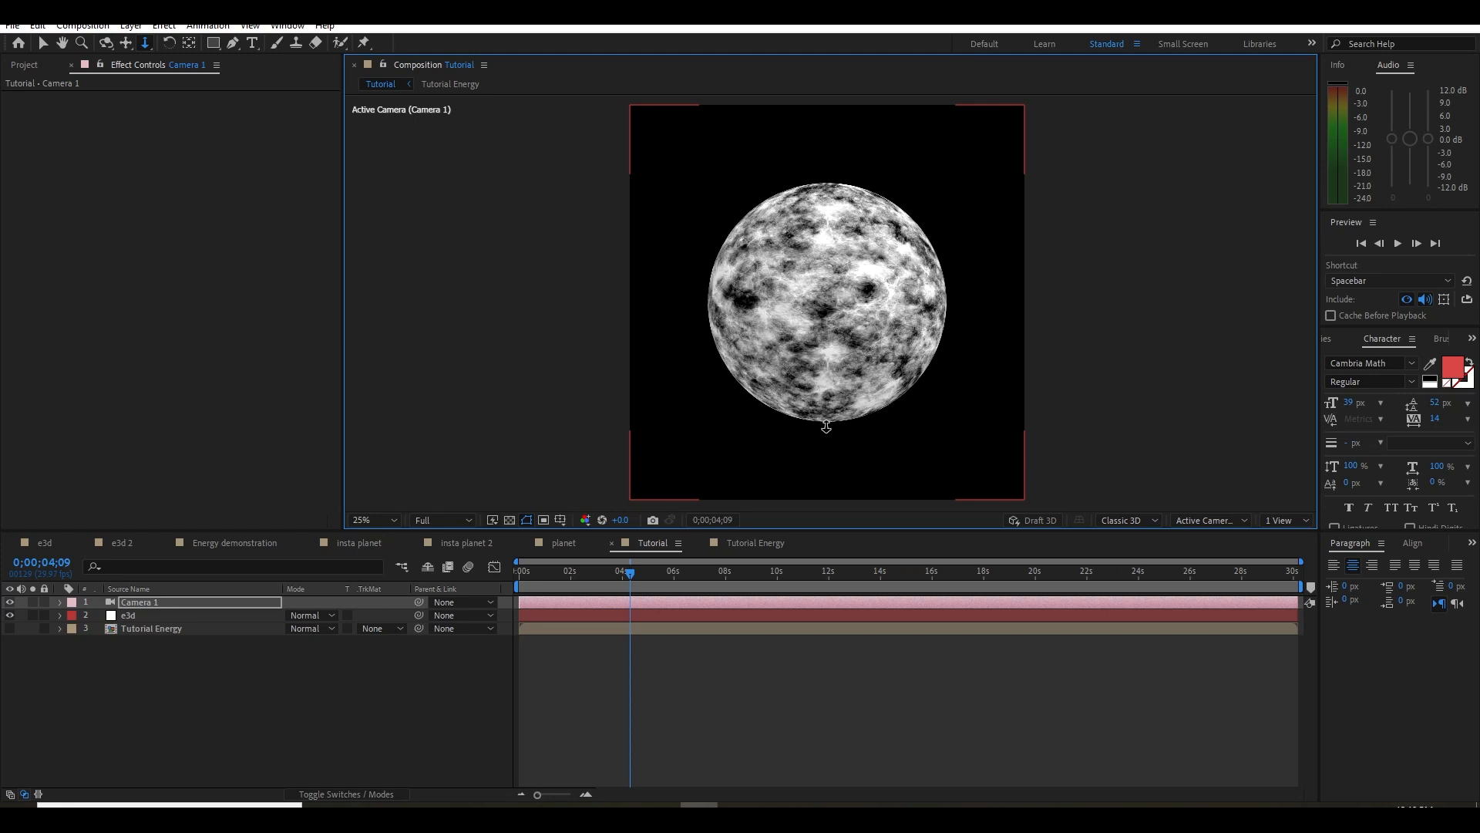
Browse the project's everything and energy folders for footage that can serve as an energy texture
left_click(439, 665)
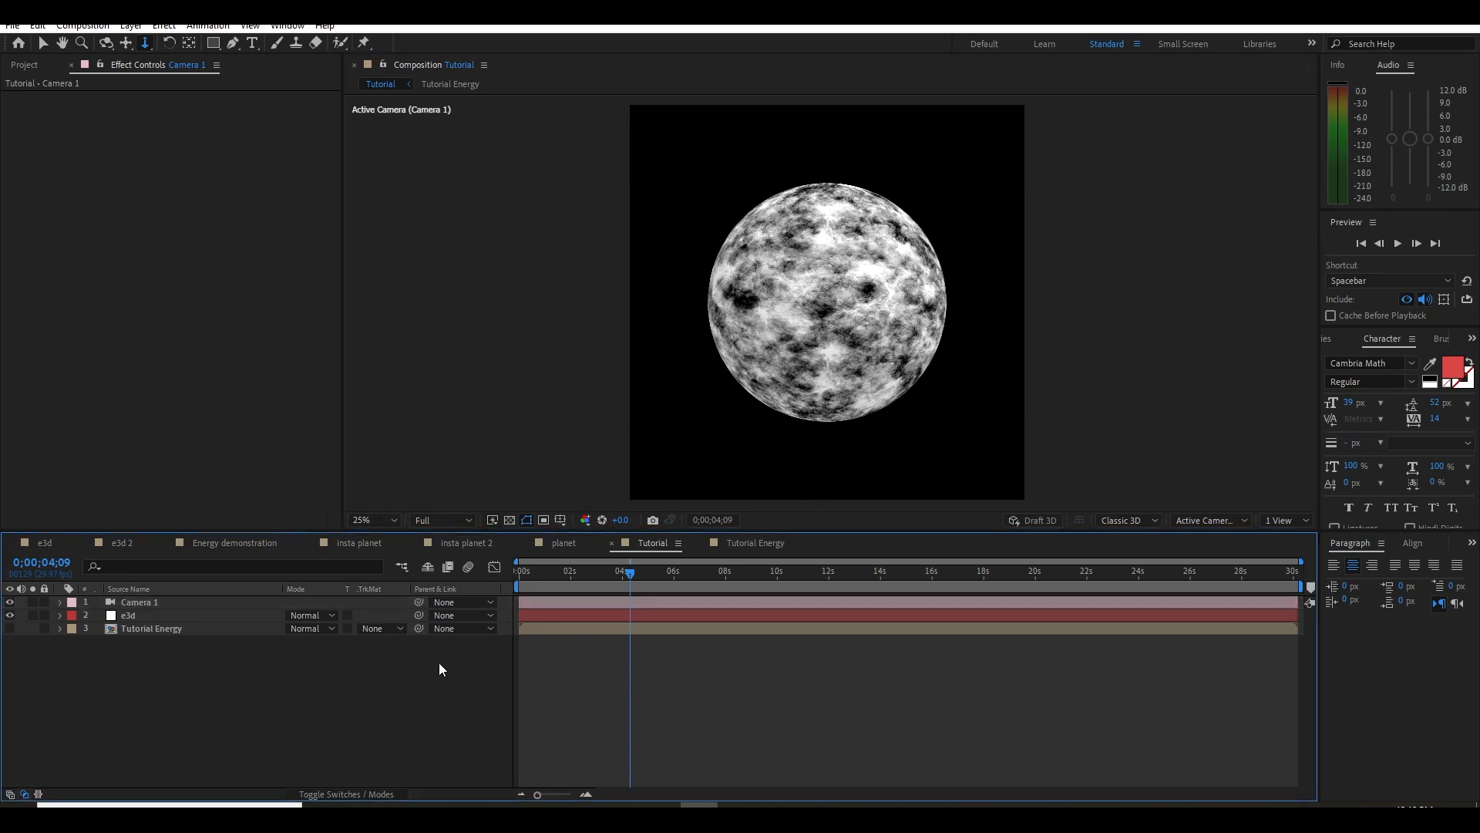
left_click(28, 73)
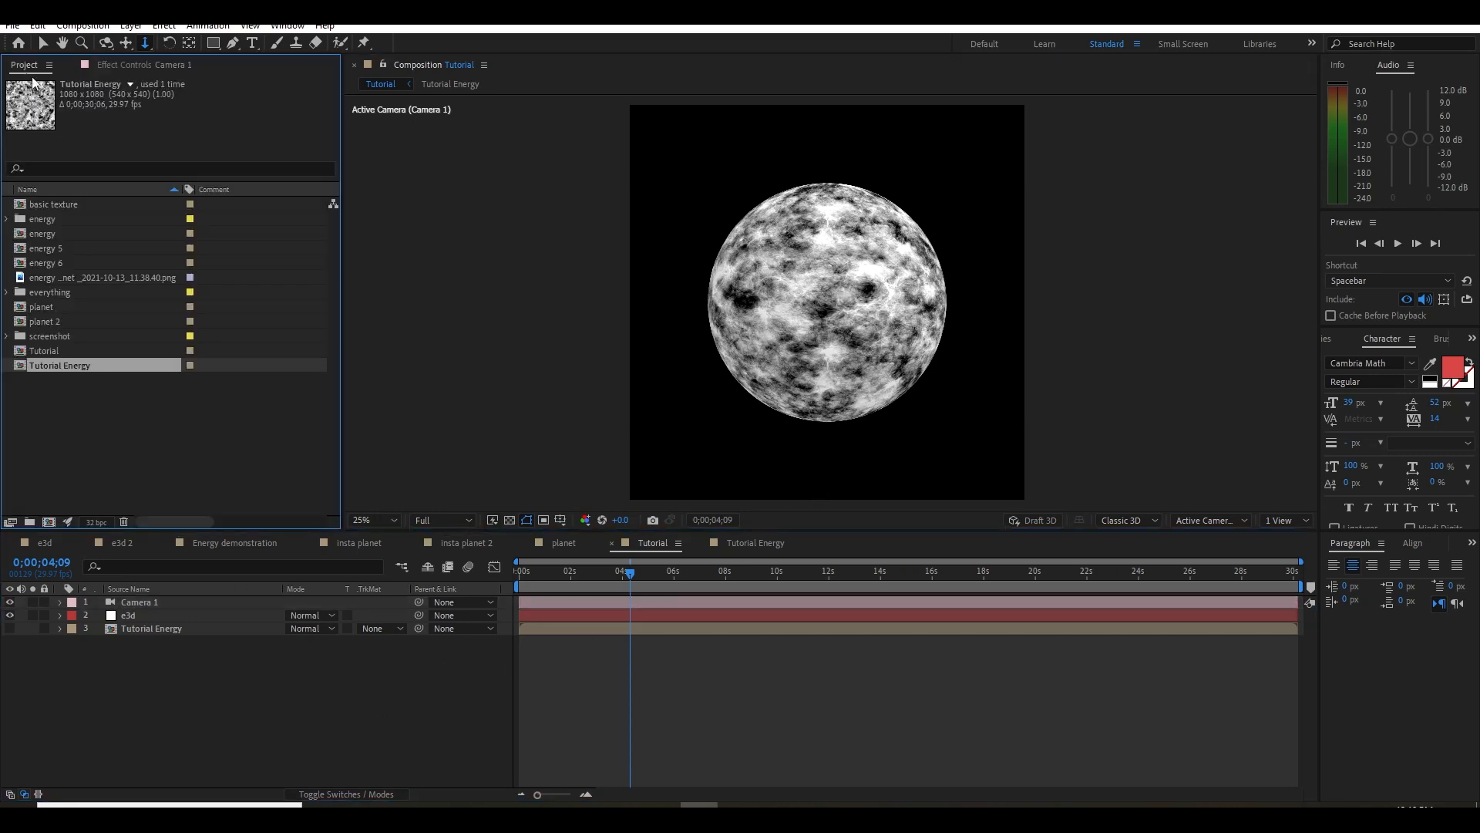
left_click(140, 420)
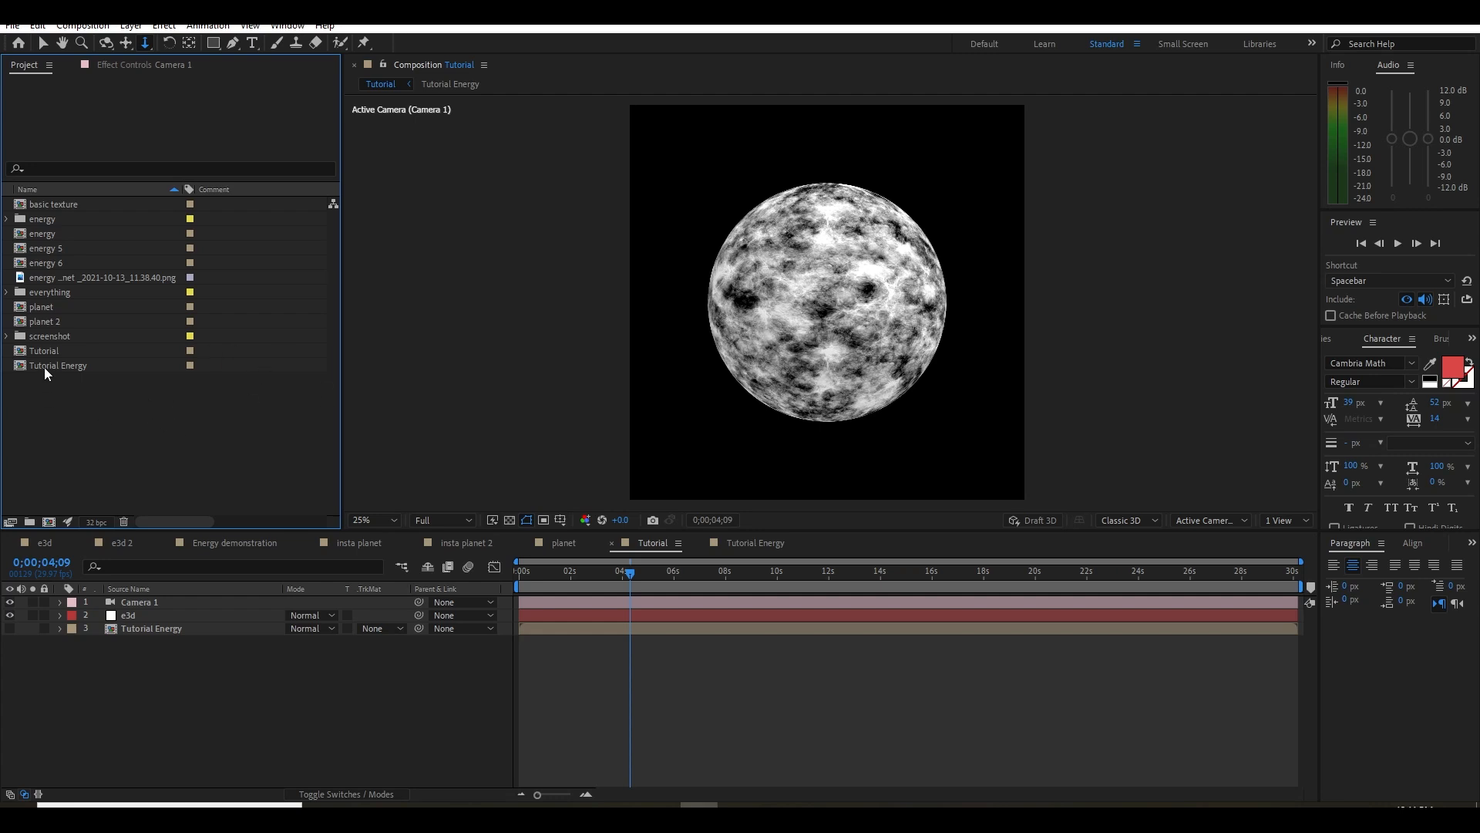
left_click(7, 292)
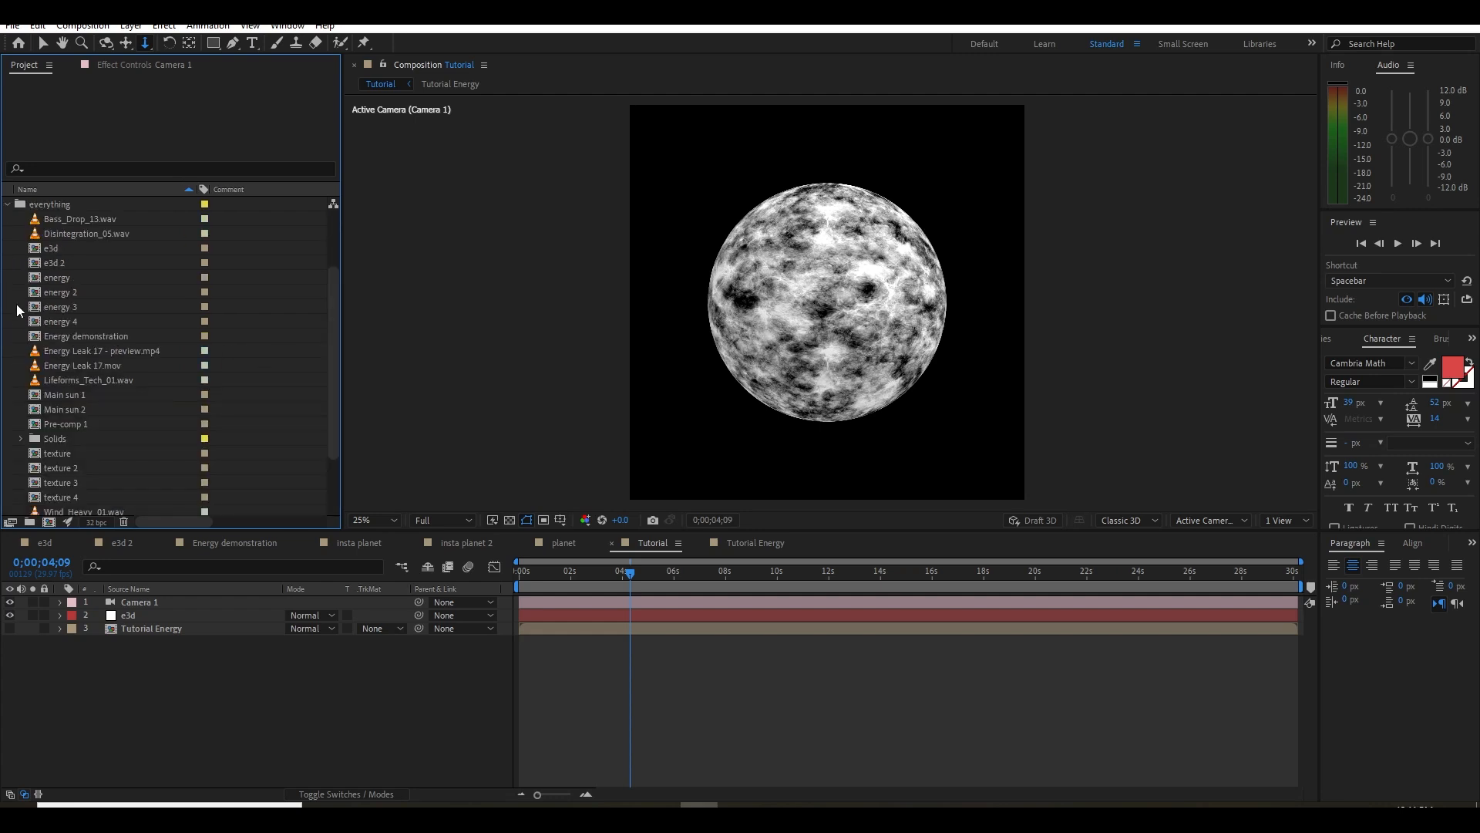
scroll(21, 312, "up", 2)
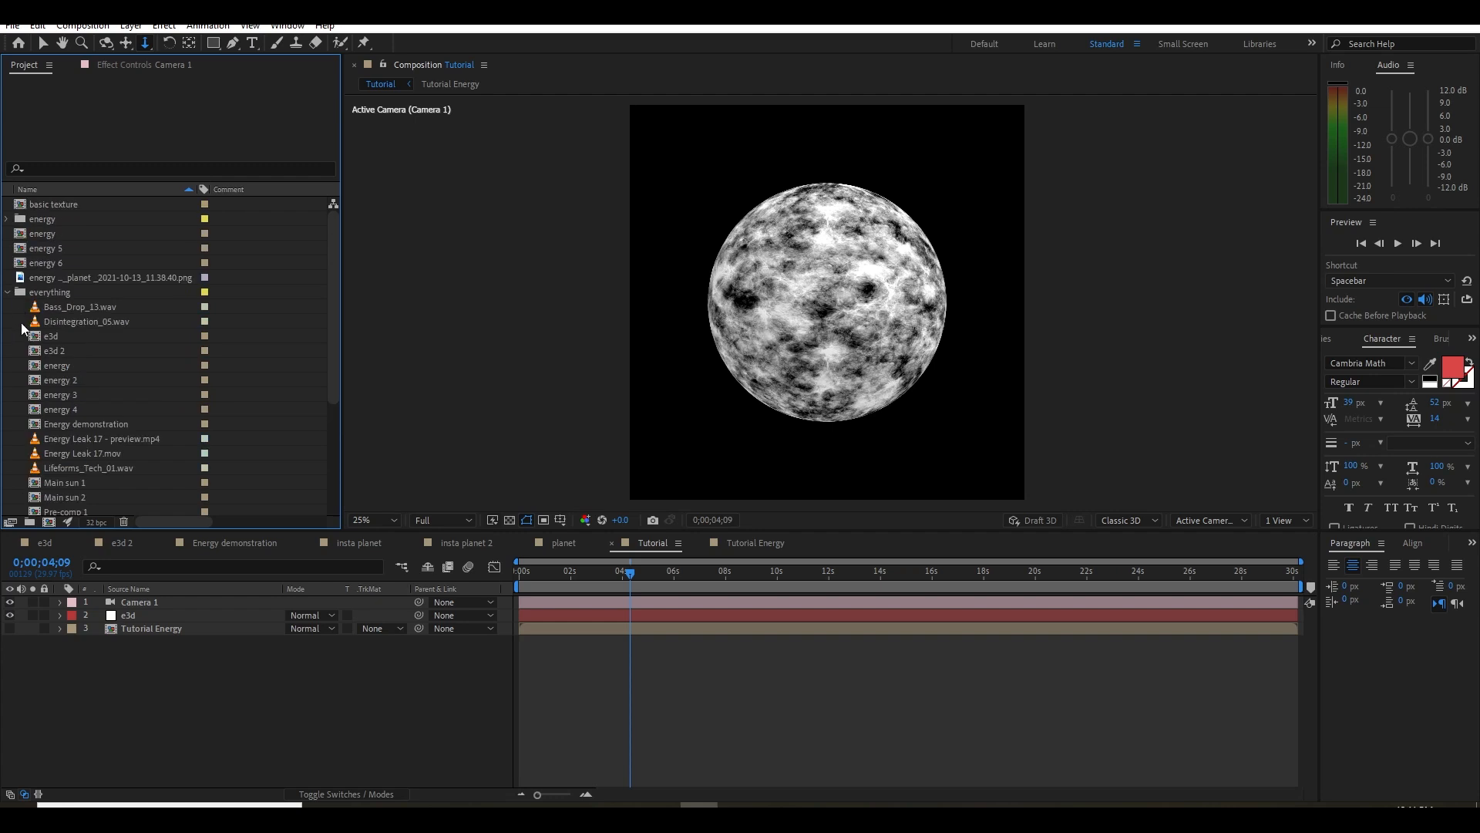
left_click(58, 308)
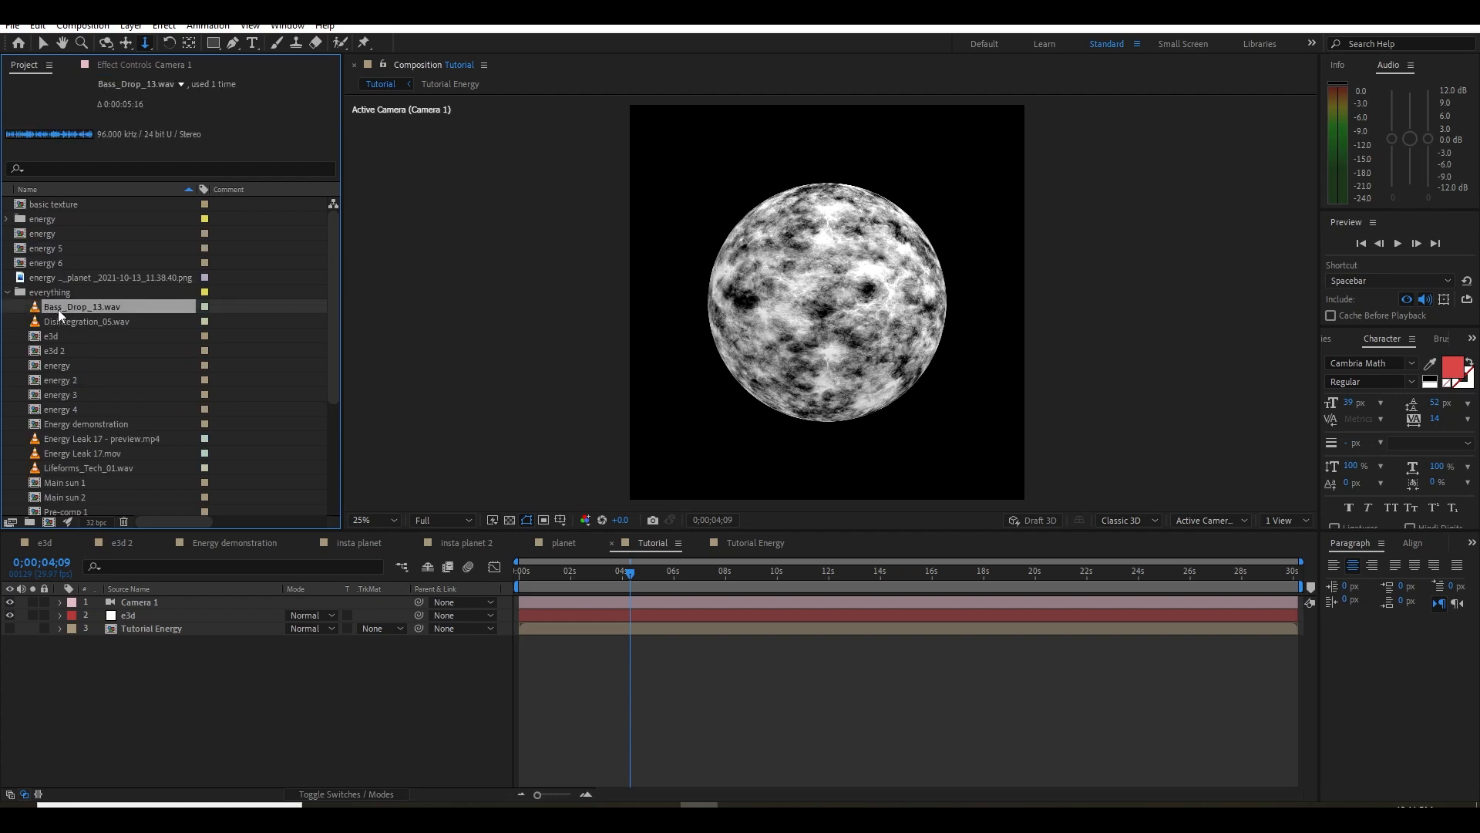
left_click(7, 293)
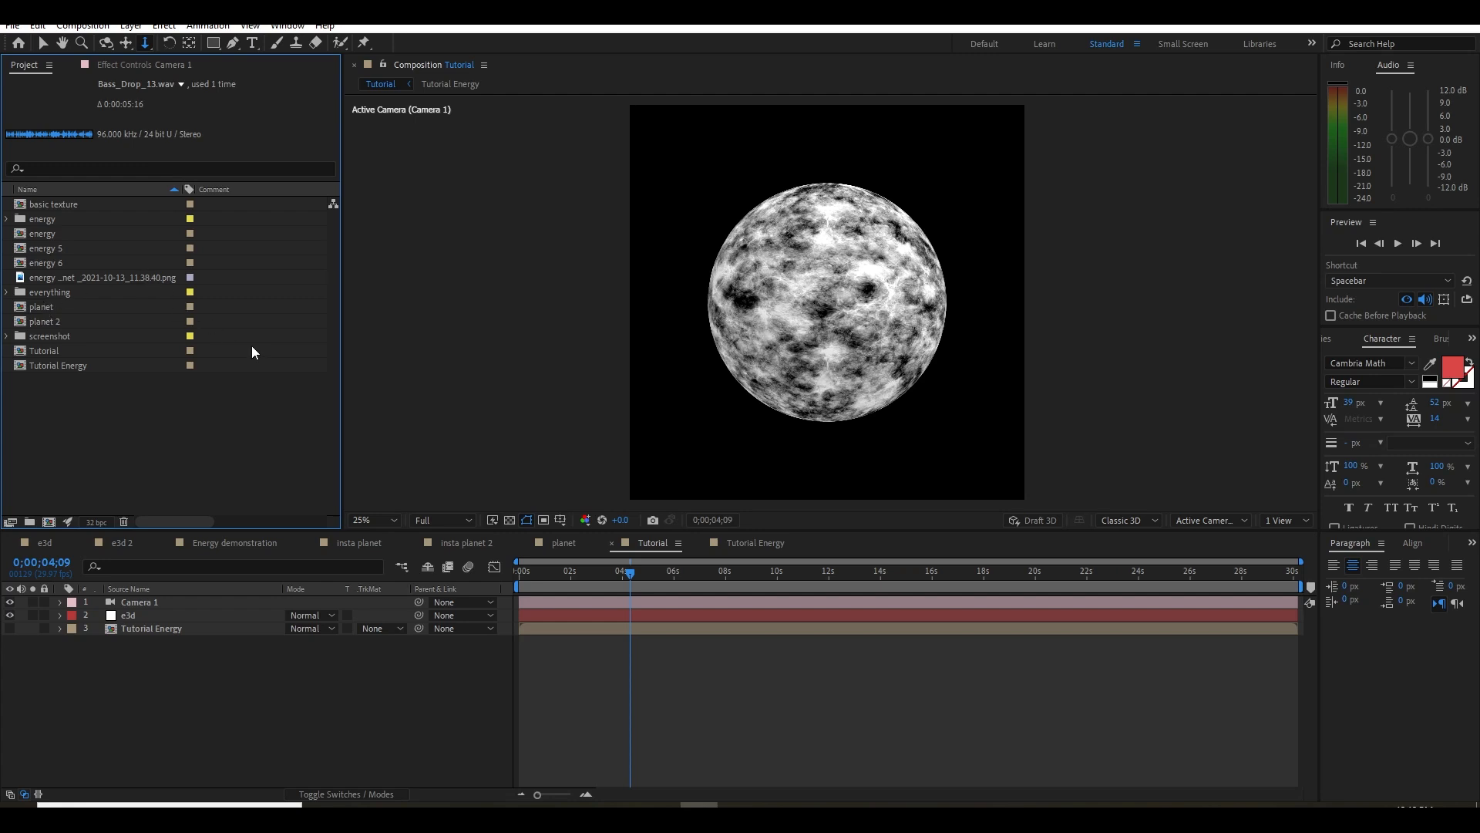
left_click(7, 219)
left_click(55, 234)
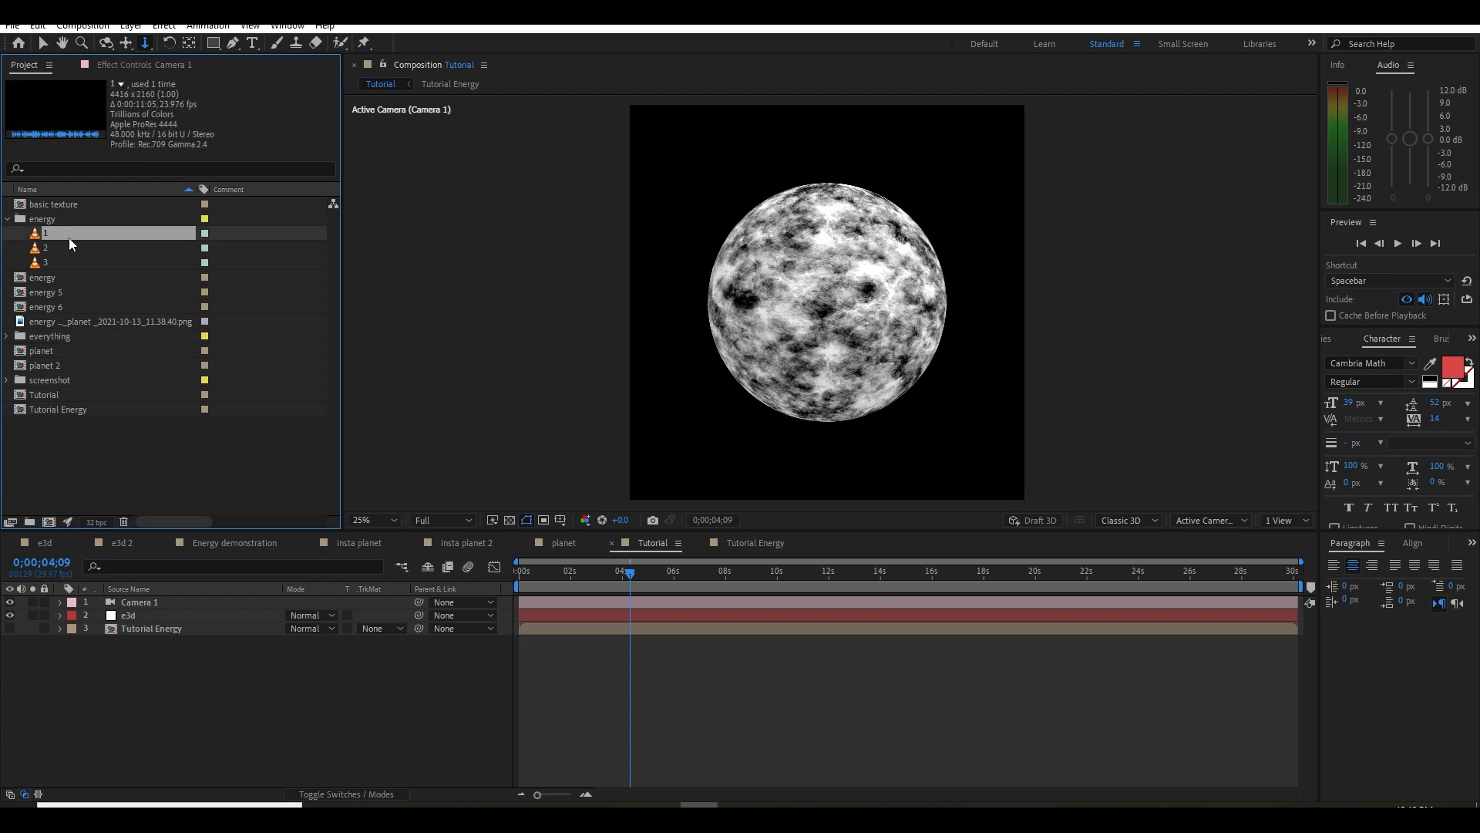
left_click(72, 248)
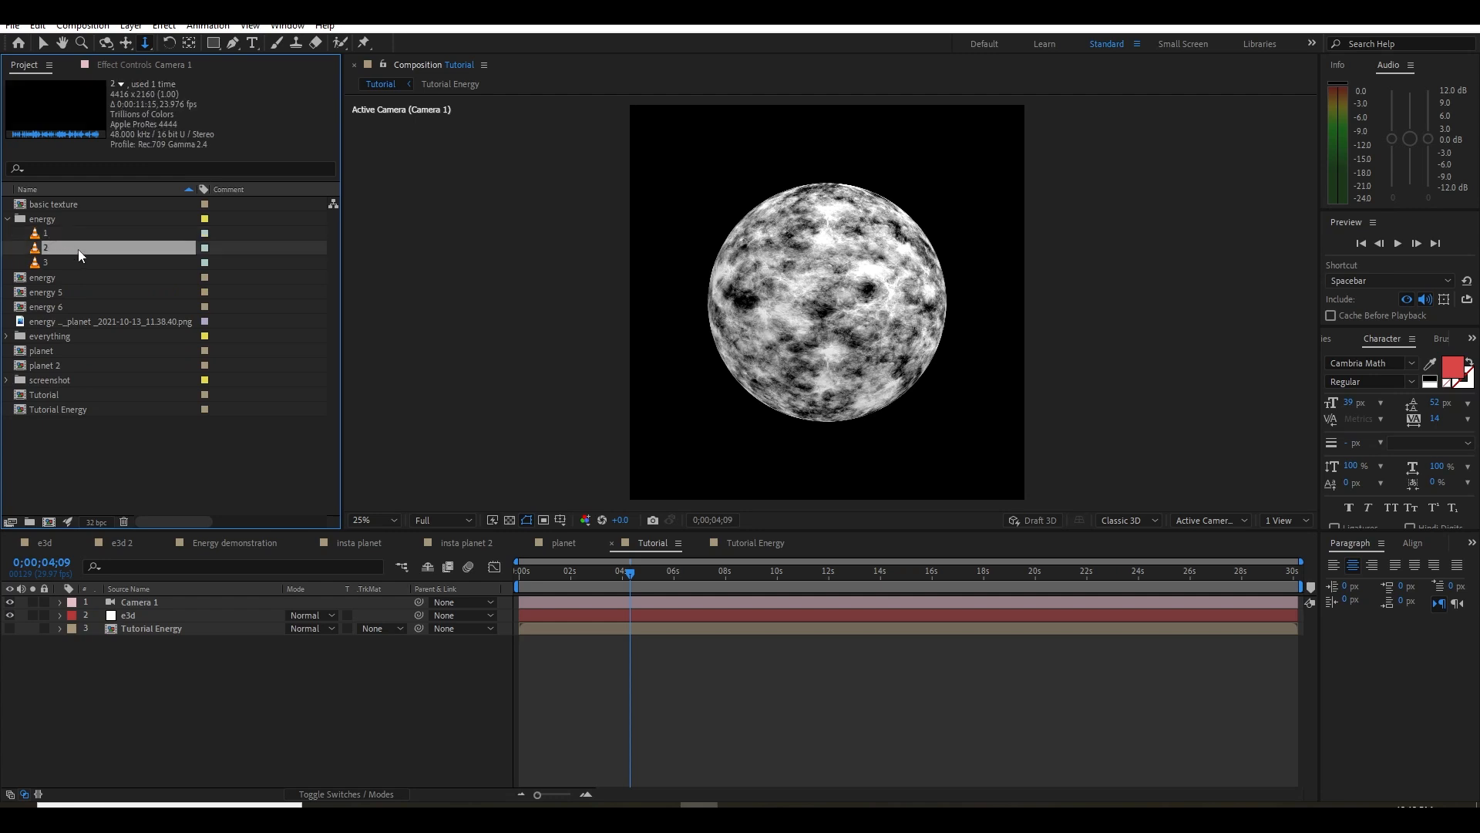
left_click(7, 220)
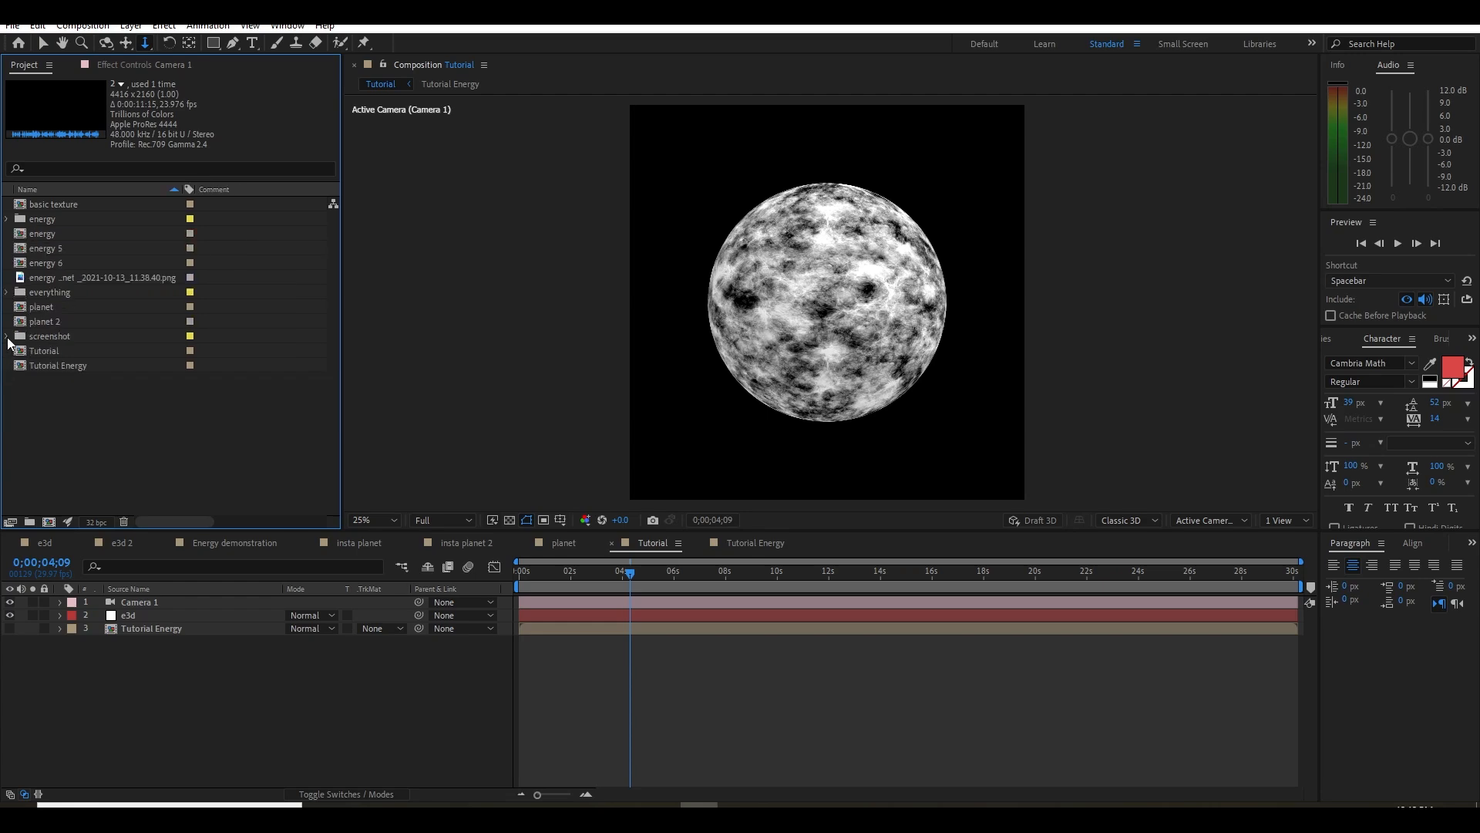
Add image 3 from the project's screenshot folder to the Tutorial composition as its lowest layer
left_click(8, 338)
left_click(55, 337)
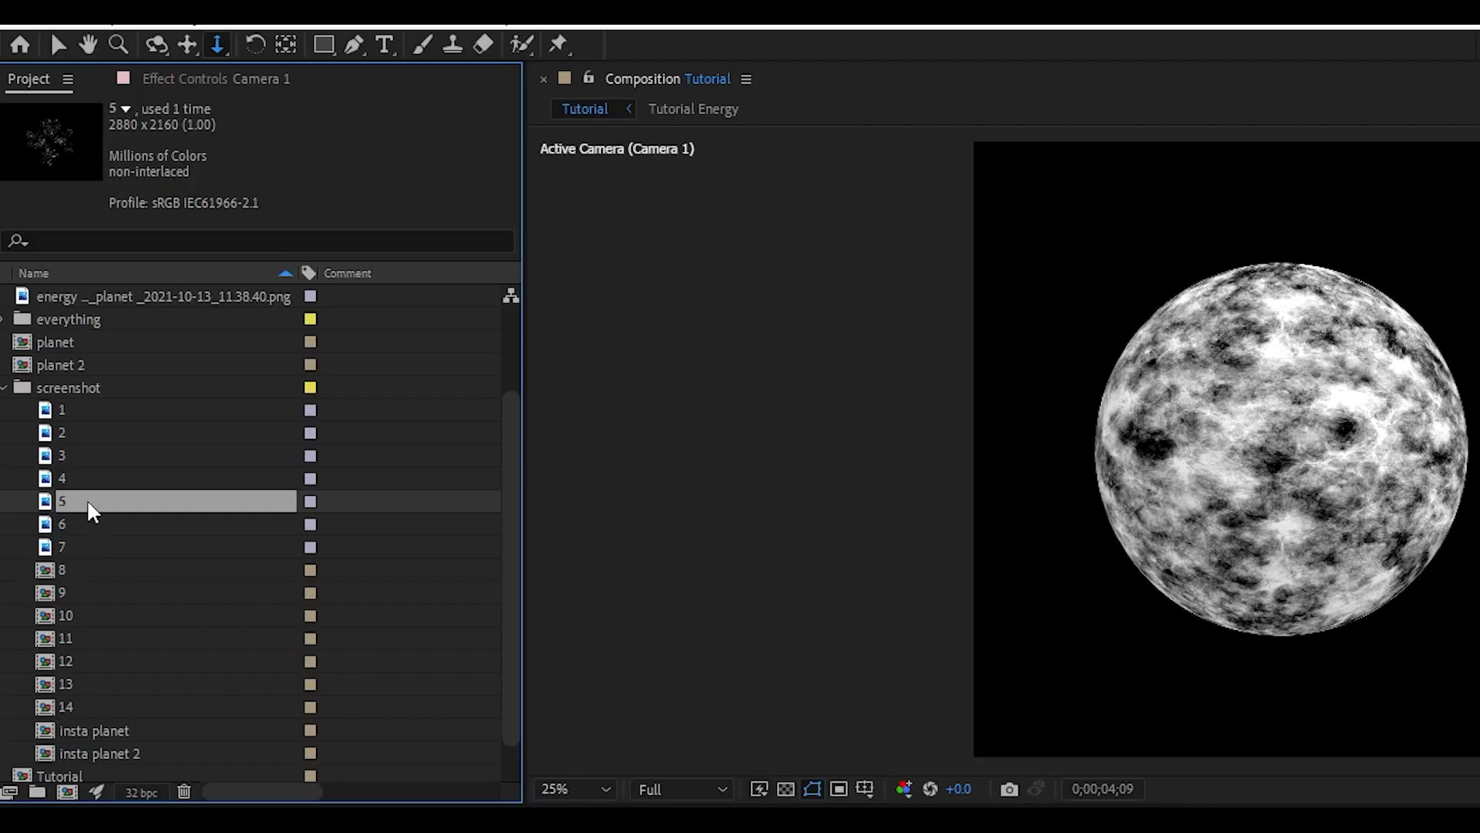
left_click(82, 524)
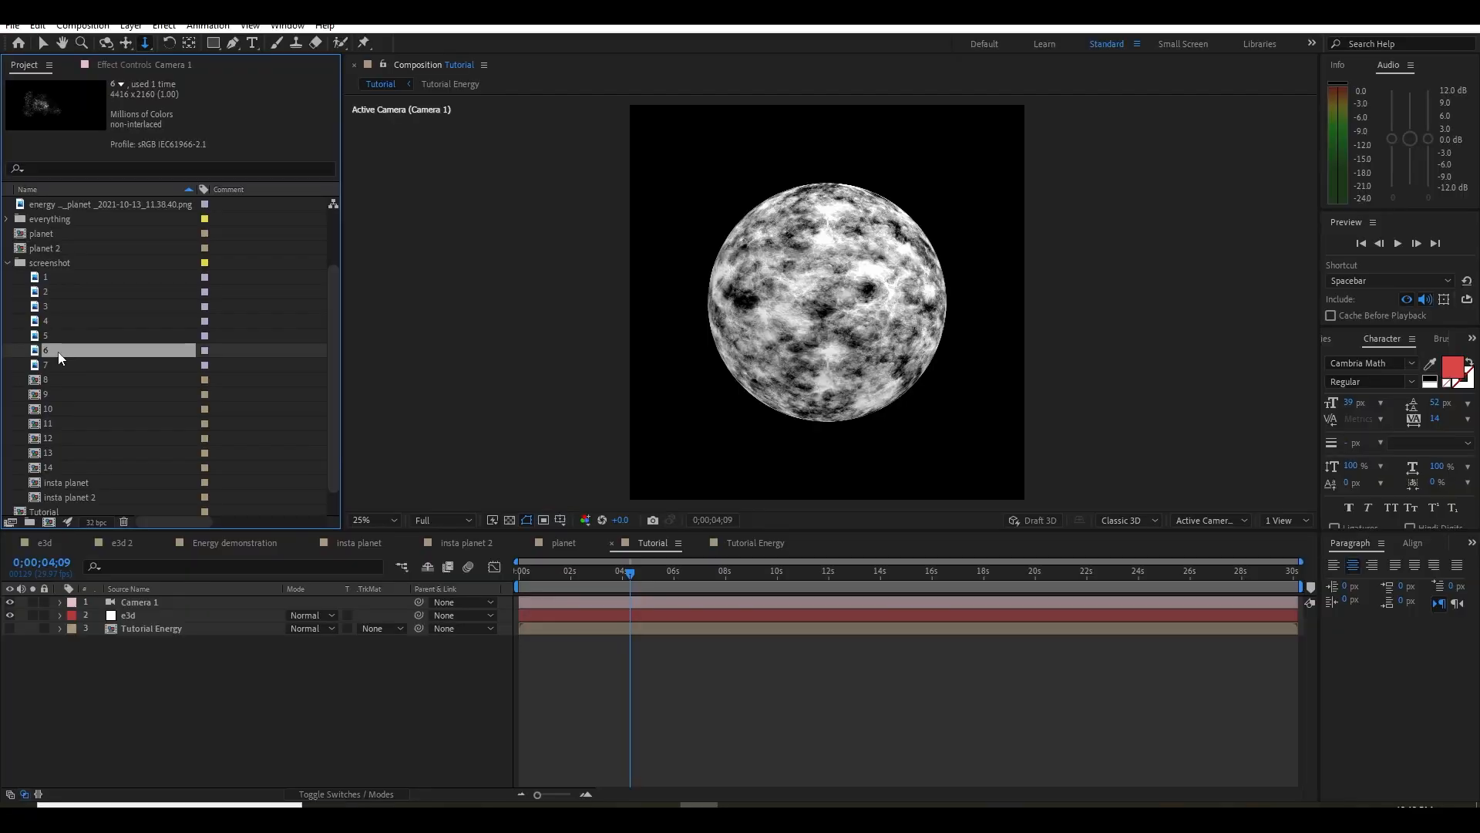
key("Down")
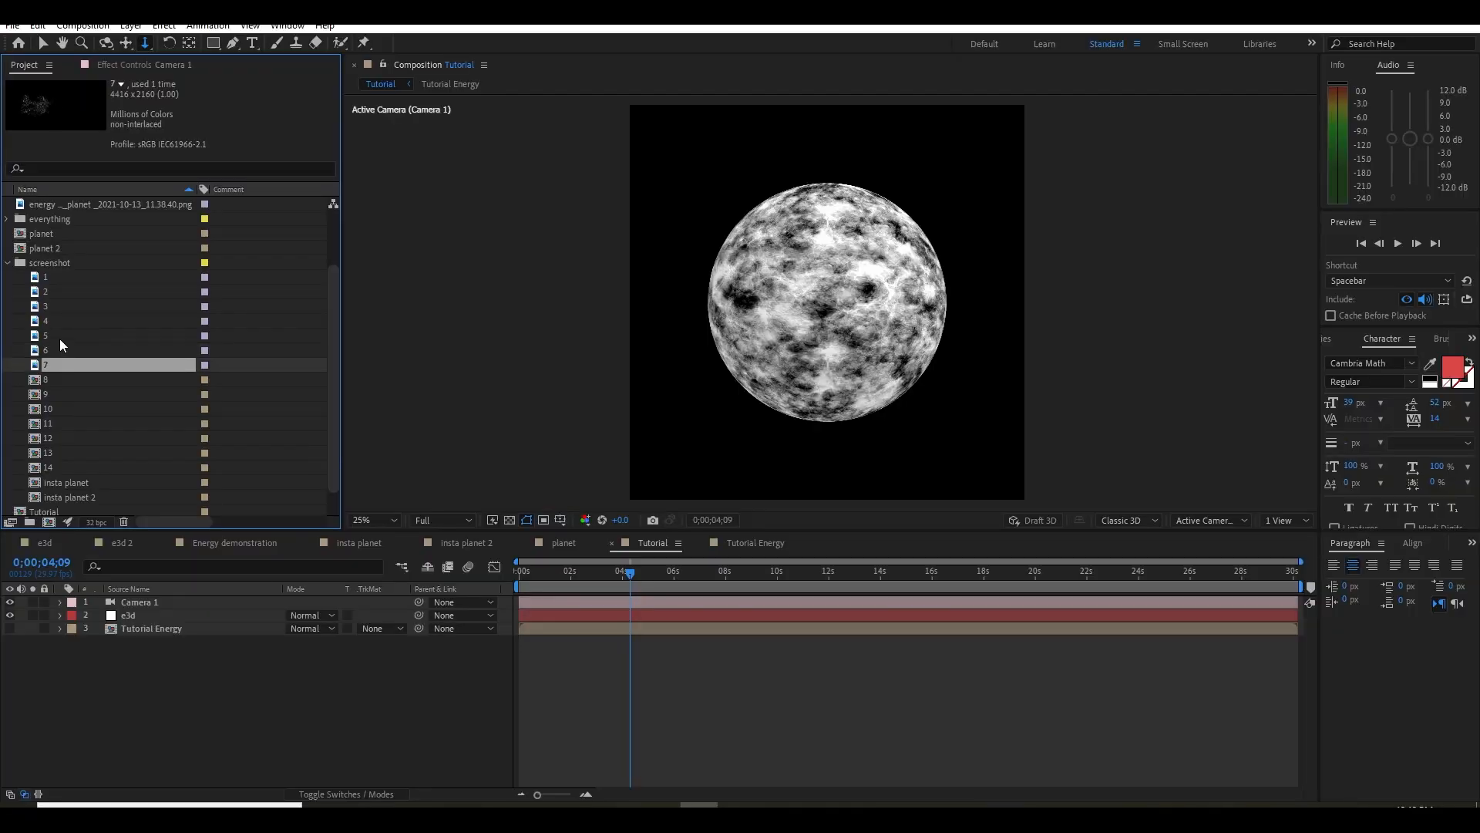
key("Up")
key("Up")
key("Up")
key("Up")
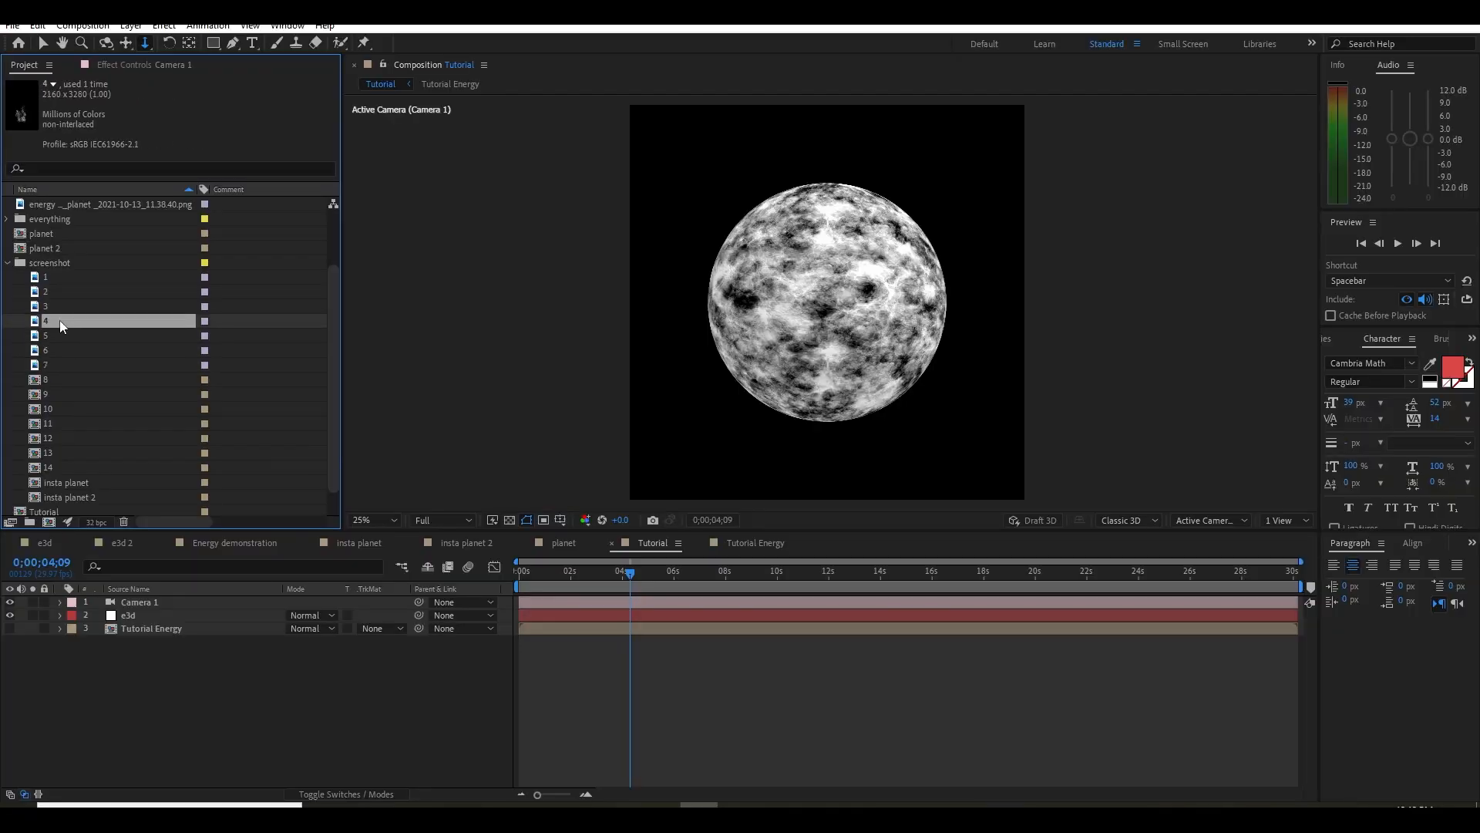
left_click_drag(45, 307, 289, 636)
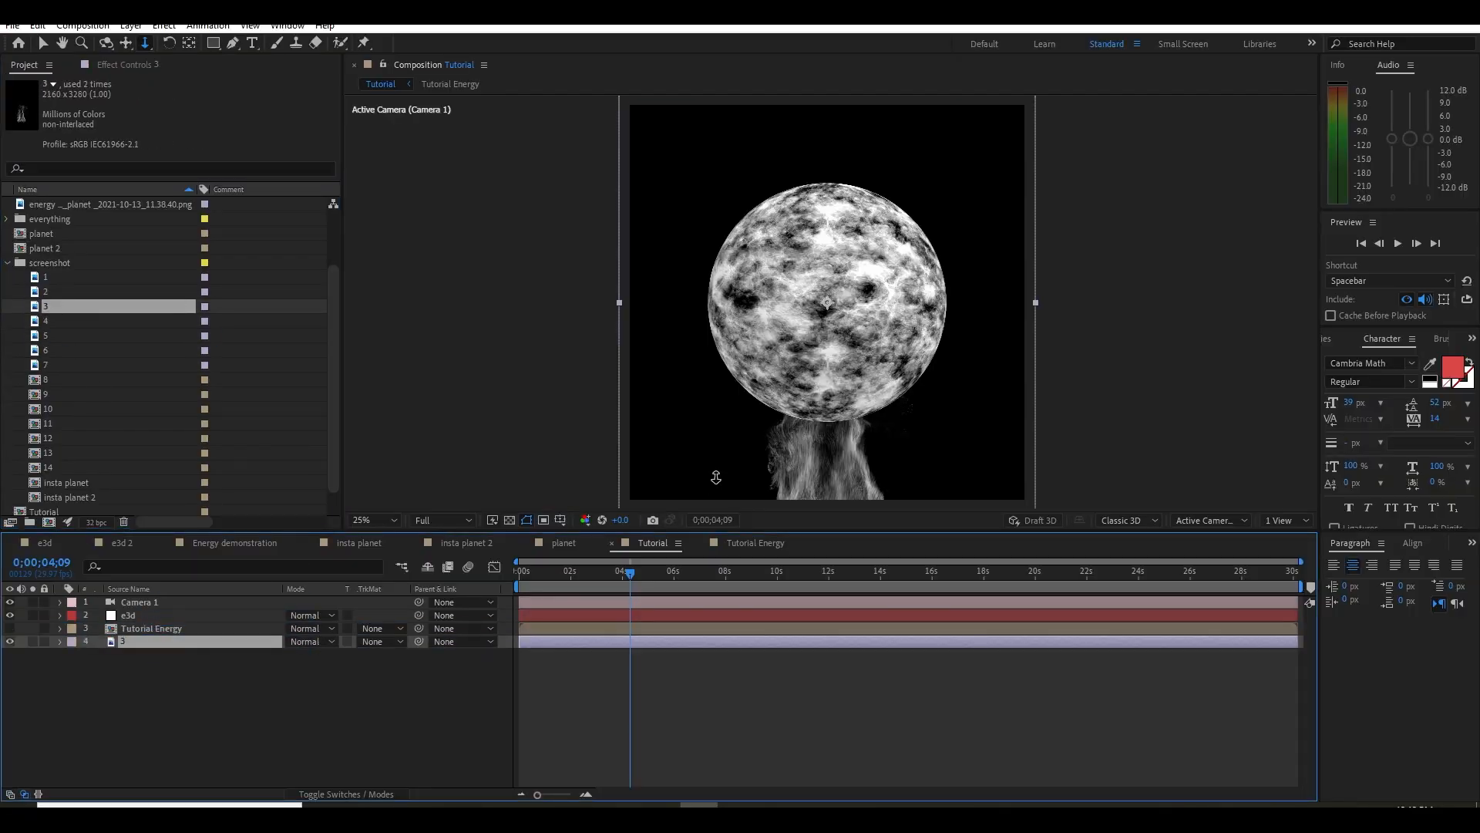
Solo layer 3 and move its image up until the whole smoke shape sits inside the frame
left_click(32, 641)
left_click_drag(819, 437, 806, 355)
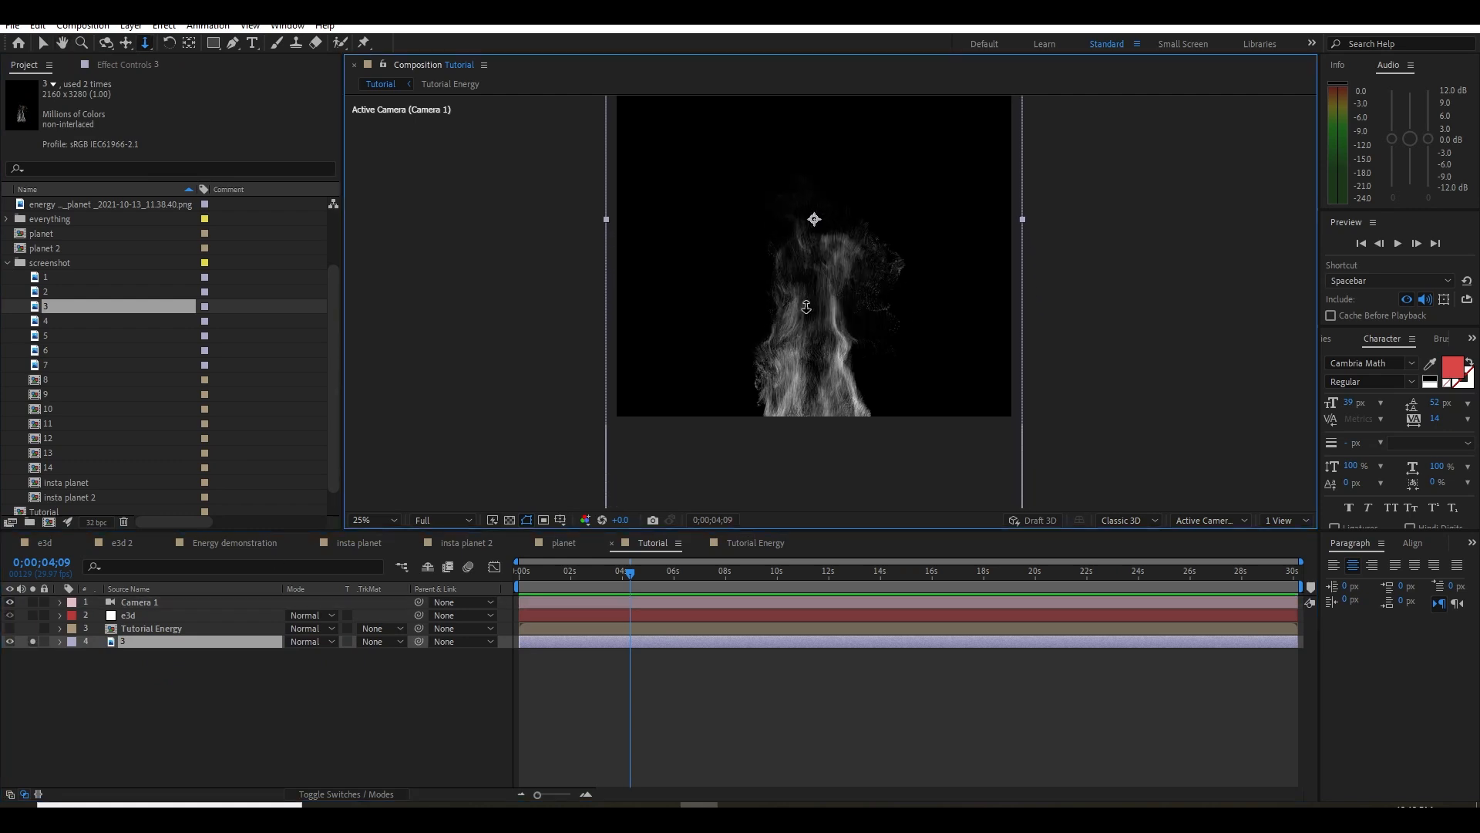
key("v")
left_click_drag(807, 306, 829, 343)
Pre-compose layer 3 into its own composition and return to the Tutorial composition
right_click(165, 642)
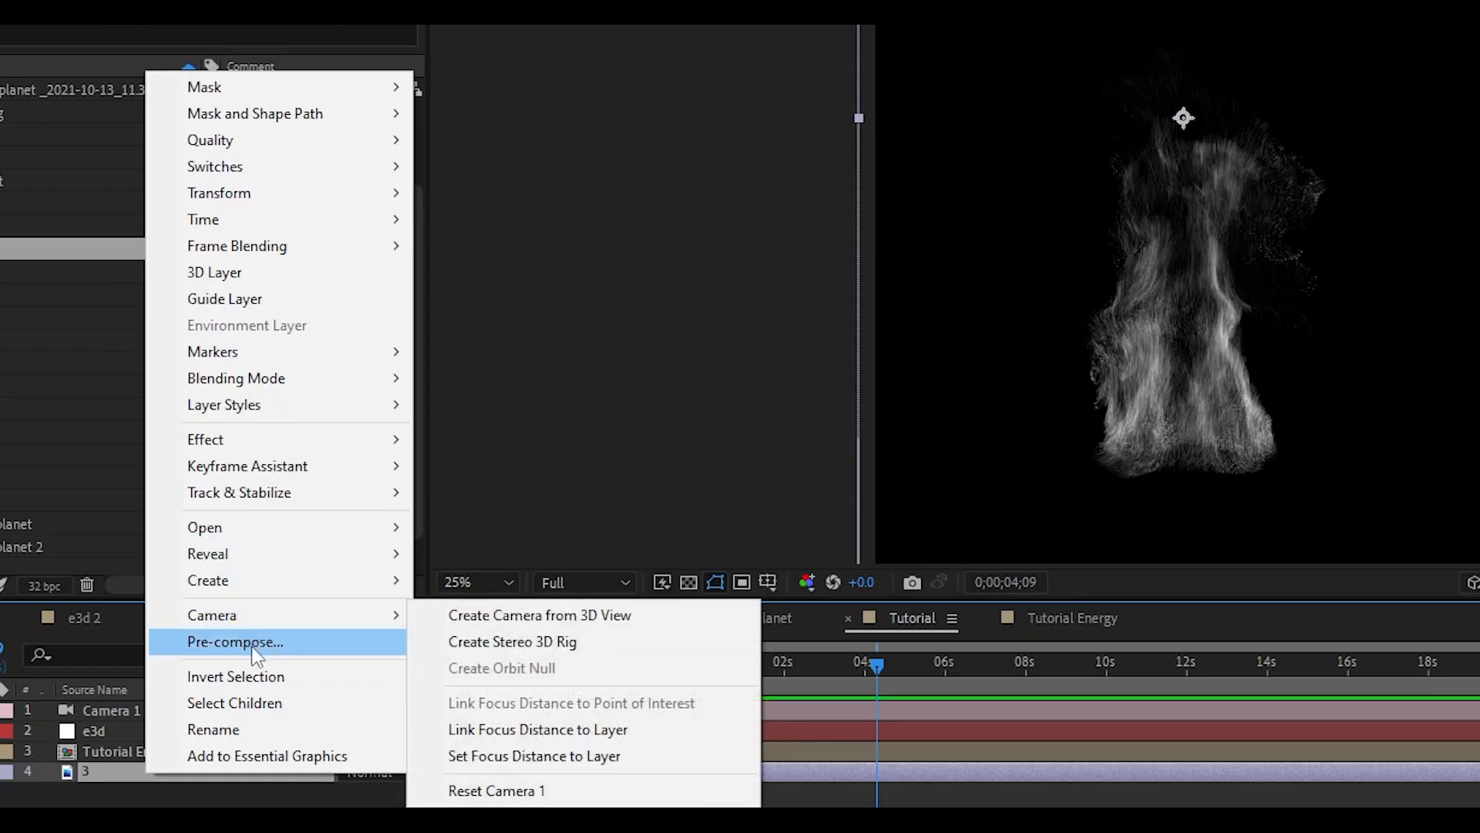
left_click(220, 558)
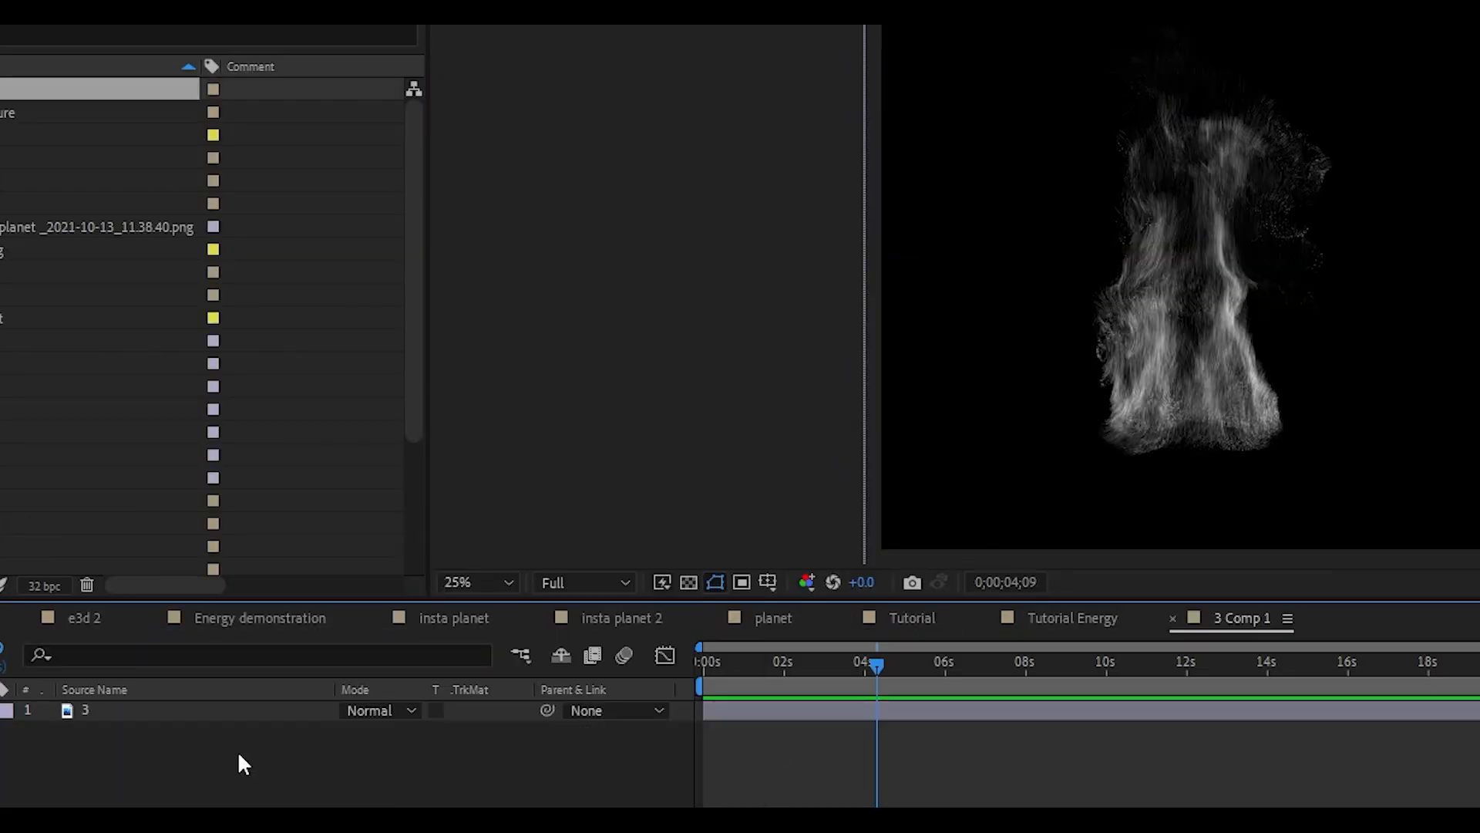
left_click(136, 710)
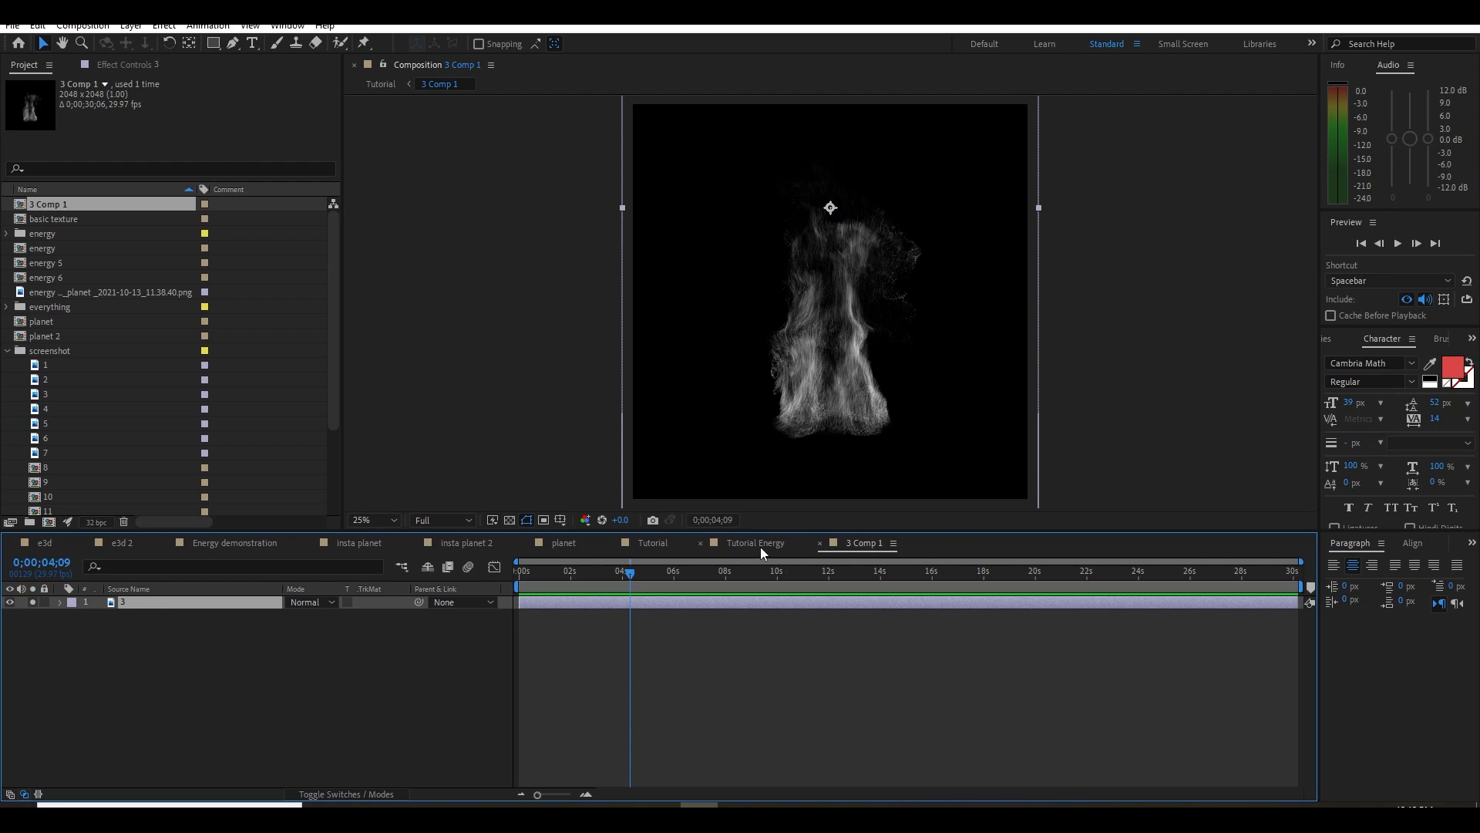
left_click(656, 545)
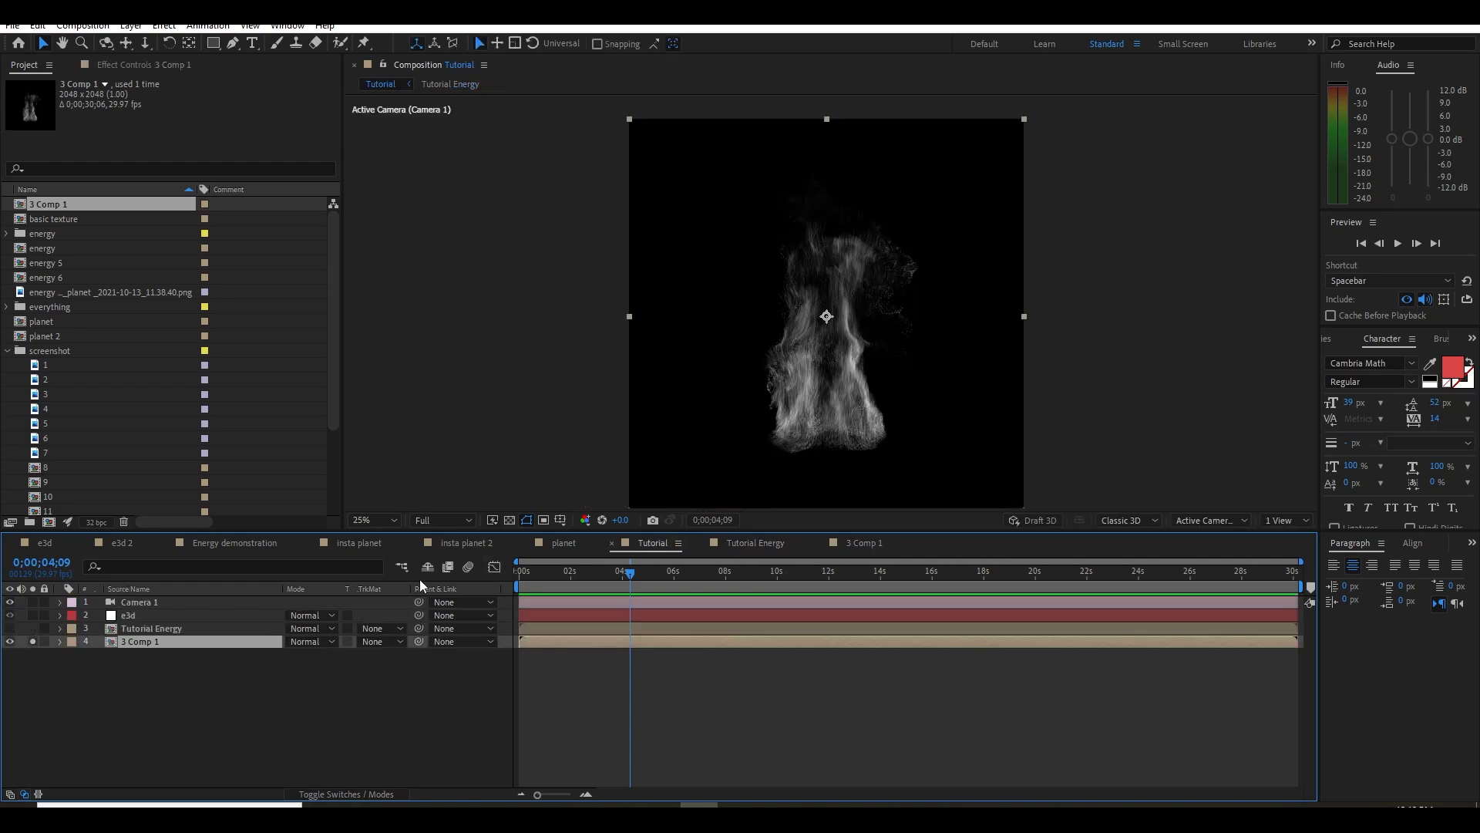
Rename the pre-composed smoke layer Energy, end its solo and hide it
key("Return")
type("Energy")
key("Return")
left_click_drag(795, 492, 819, 482)
key("v")
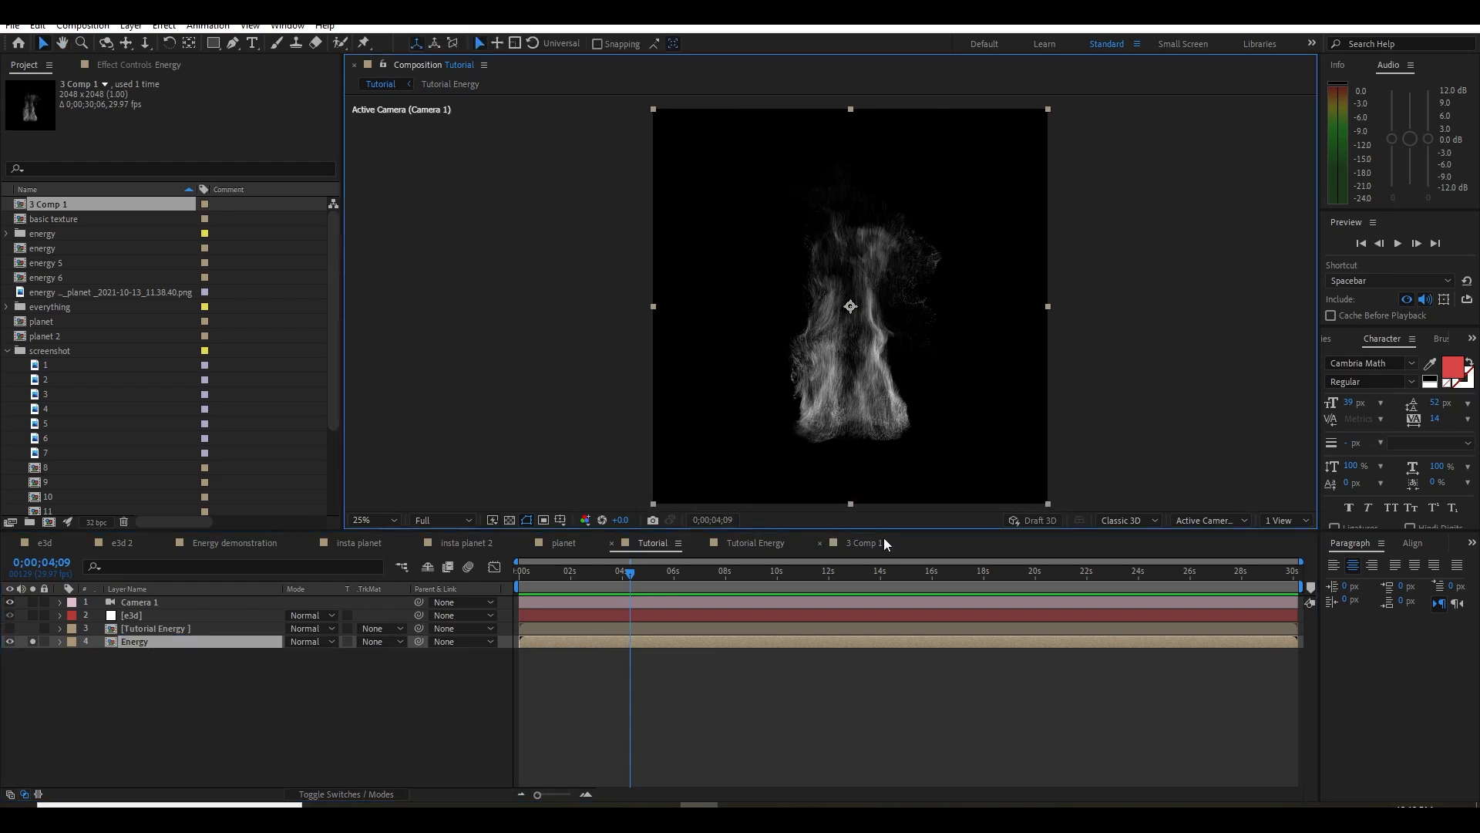
left_click(10, 642)
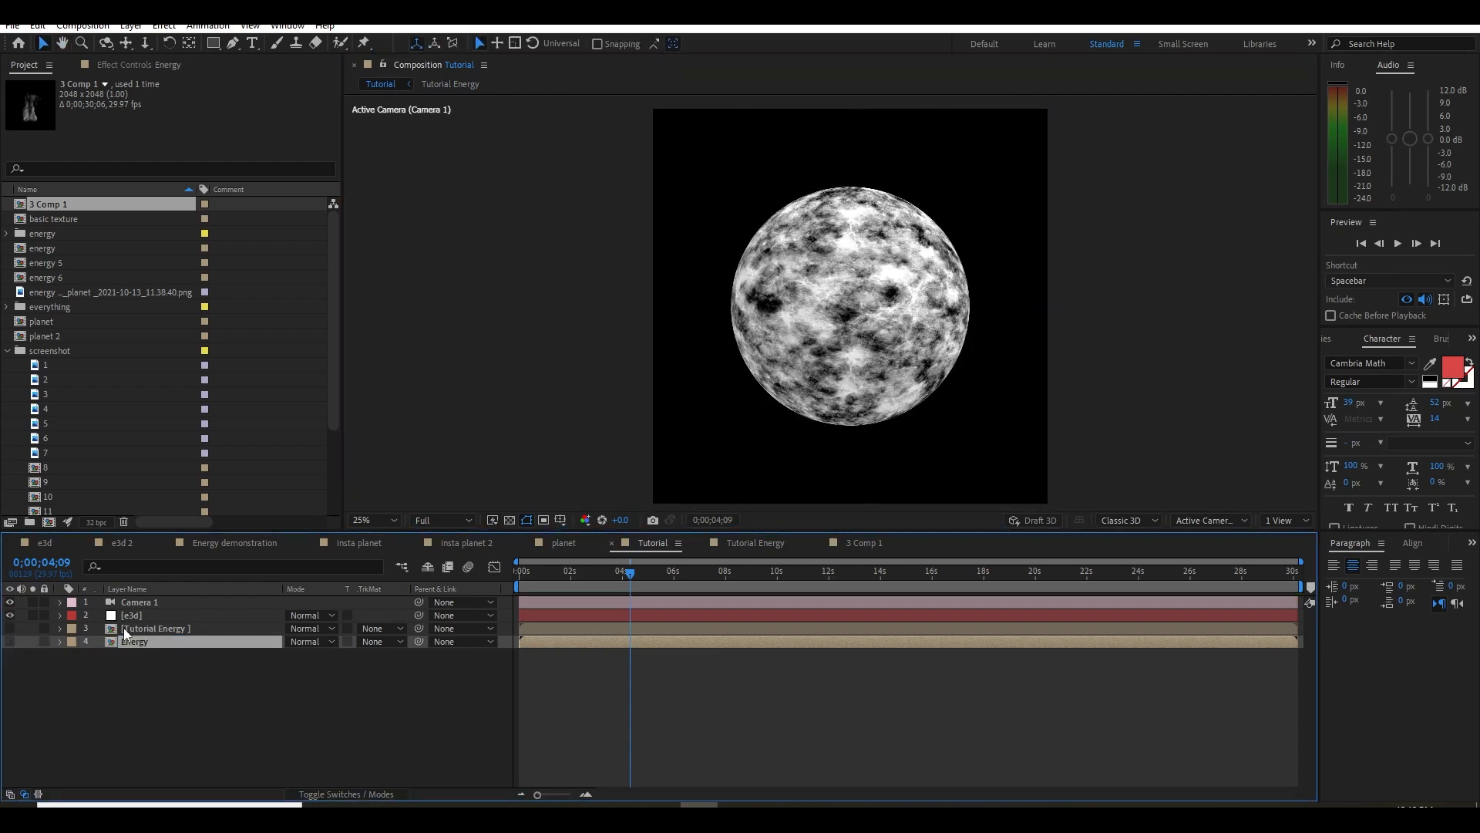
Assign the Energy layer as Custom Layer 2 in the Element effect on the e3d layer
left_click(157, 615)
left_click(135, 68)
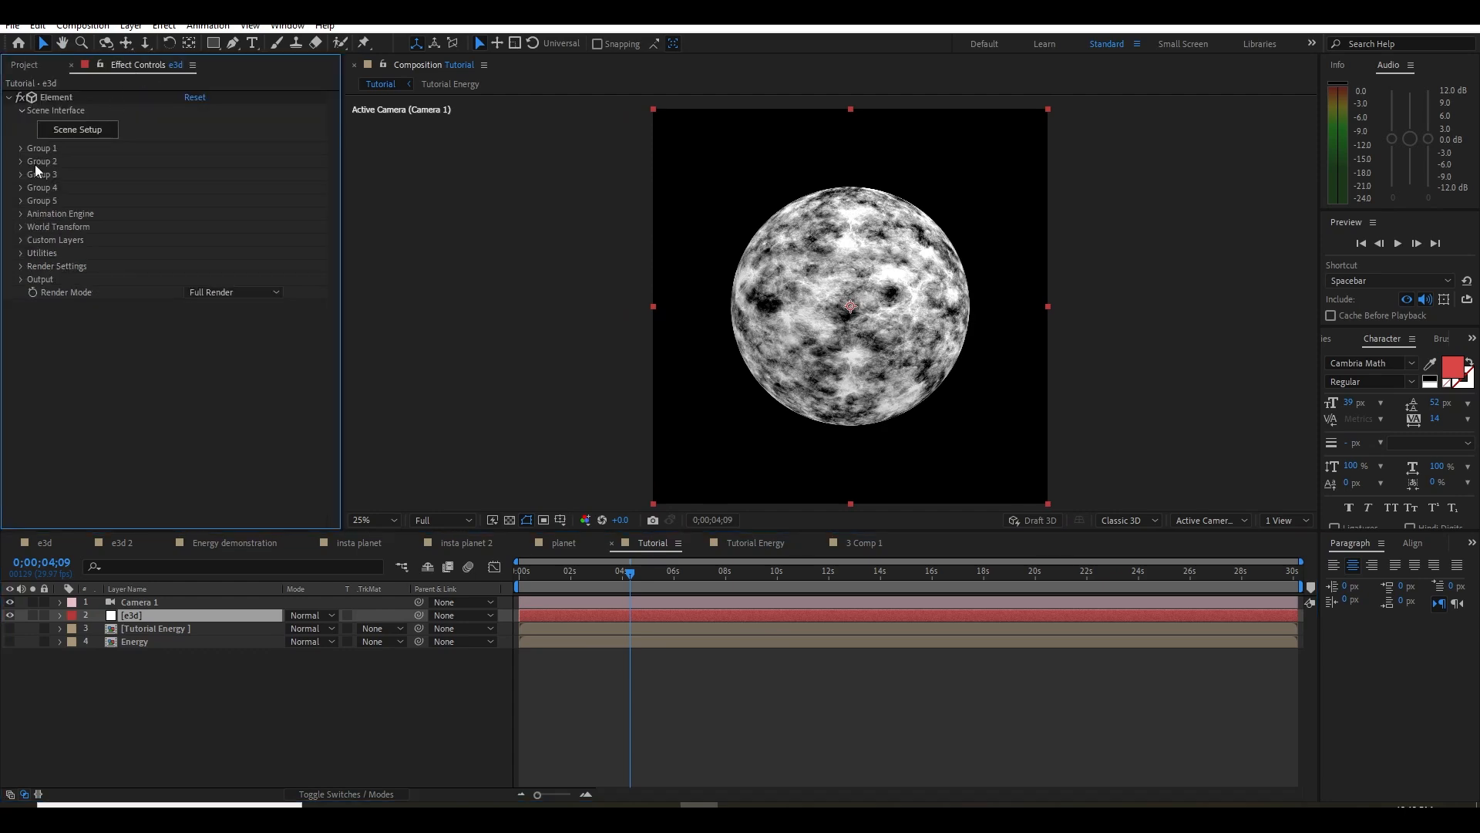
left_click(20, 240)
scroll(72, 273, "down", 1)
left_click(202, 286)
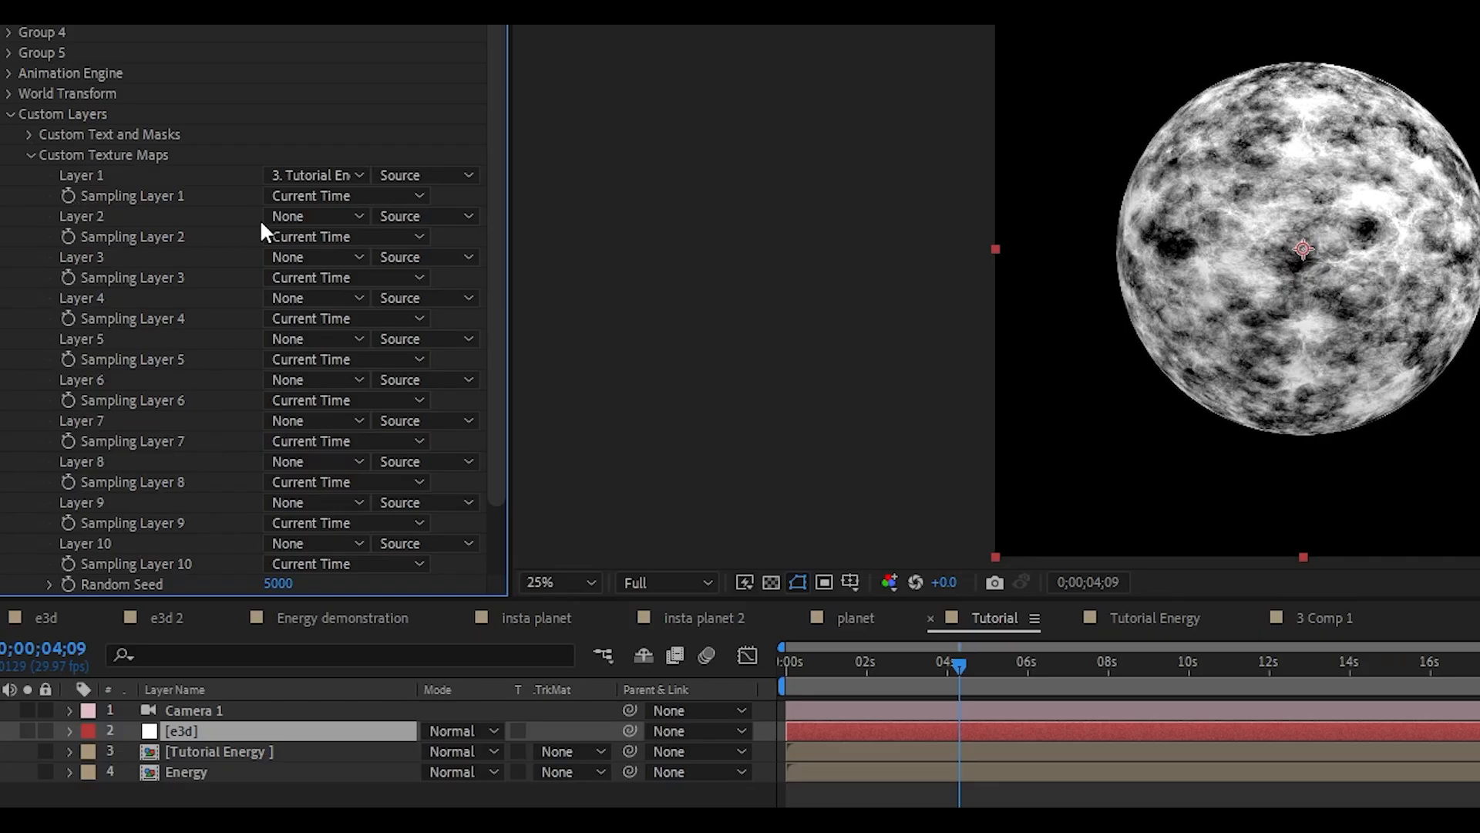
left_click(376, 333)
left_click(10, 114)
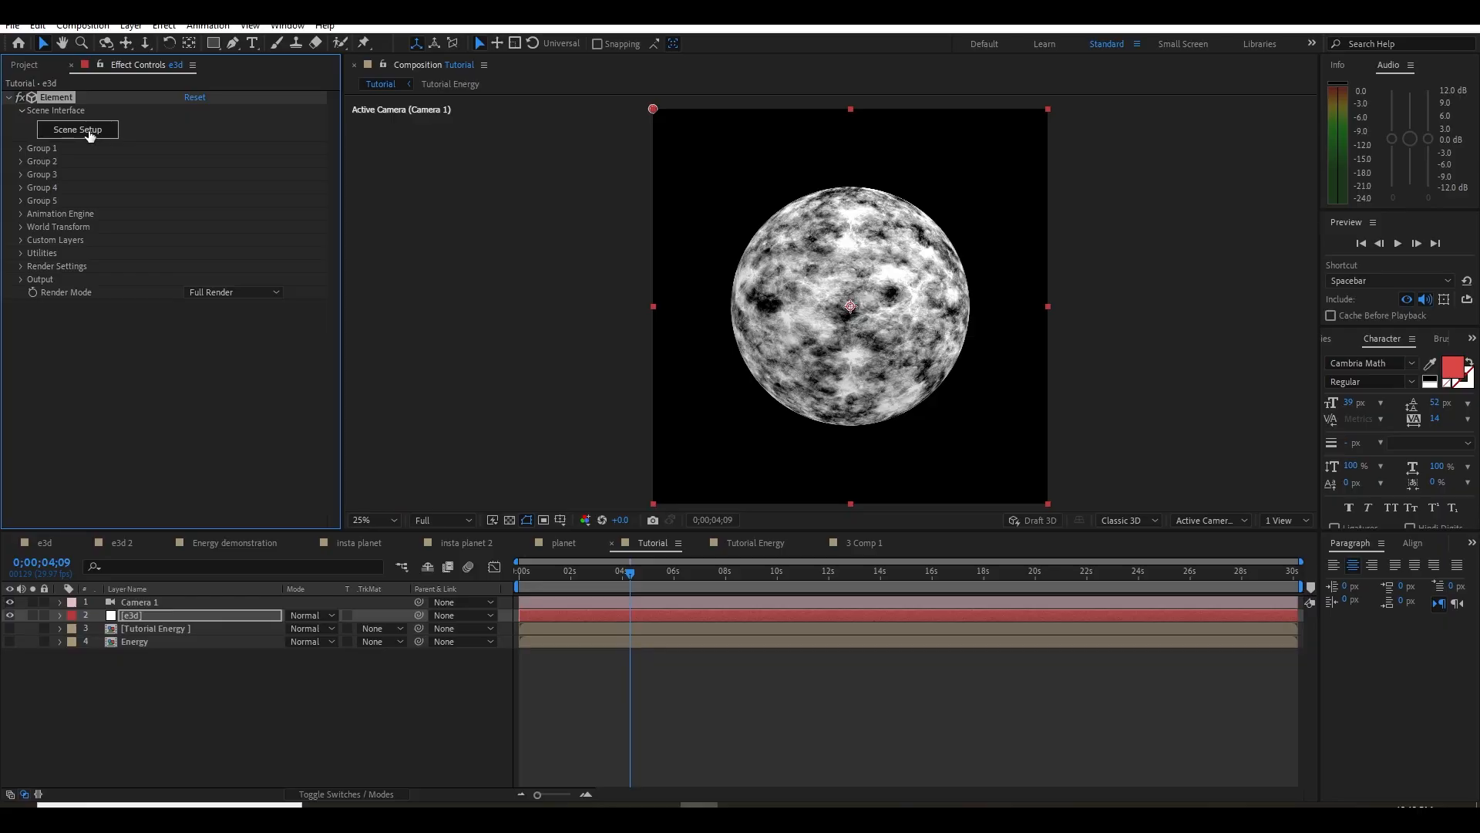
Open Element's Scene Setup and import the 3D model custome volume -3.obj
left_click(77, 129)
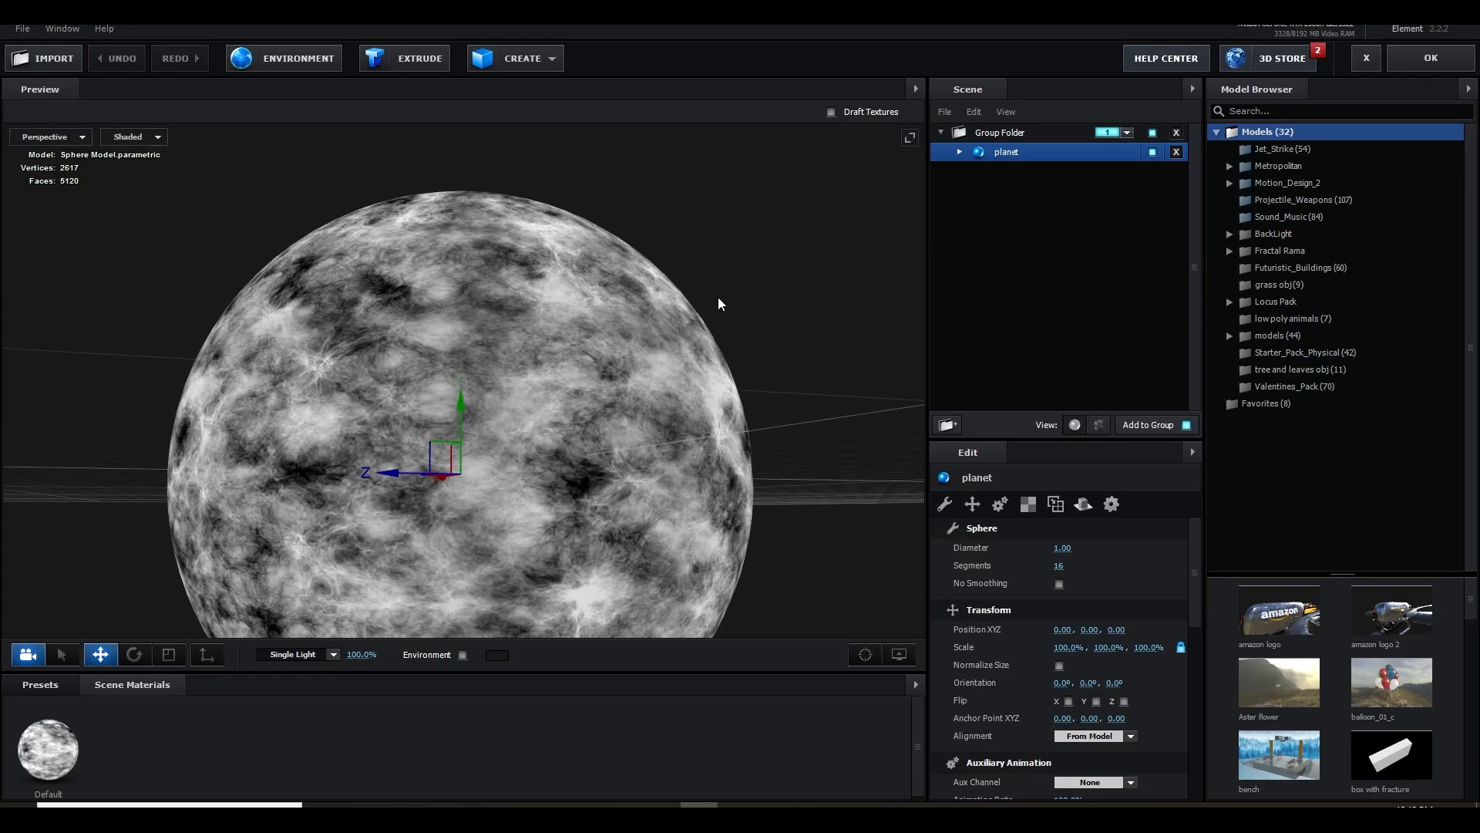
left_click(22, 29)
mouse_move(61, 48)
left_click(224, 50)
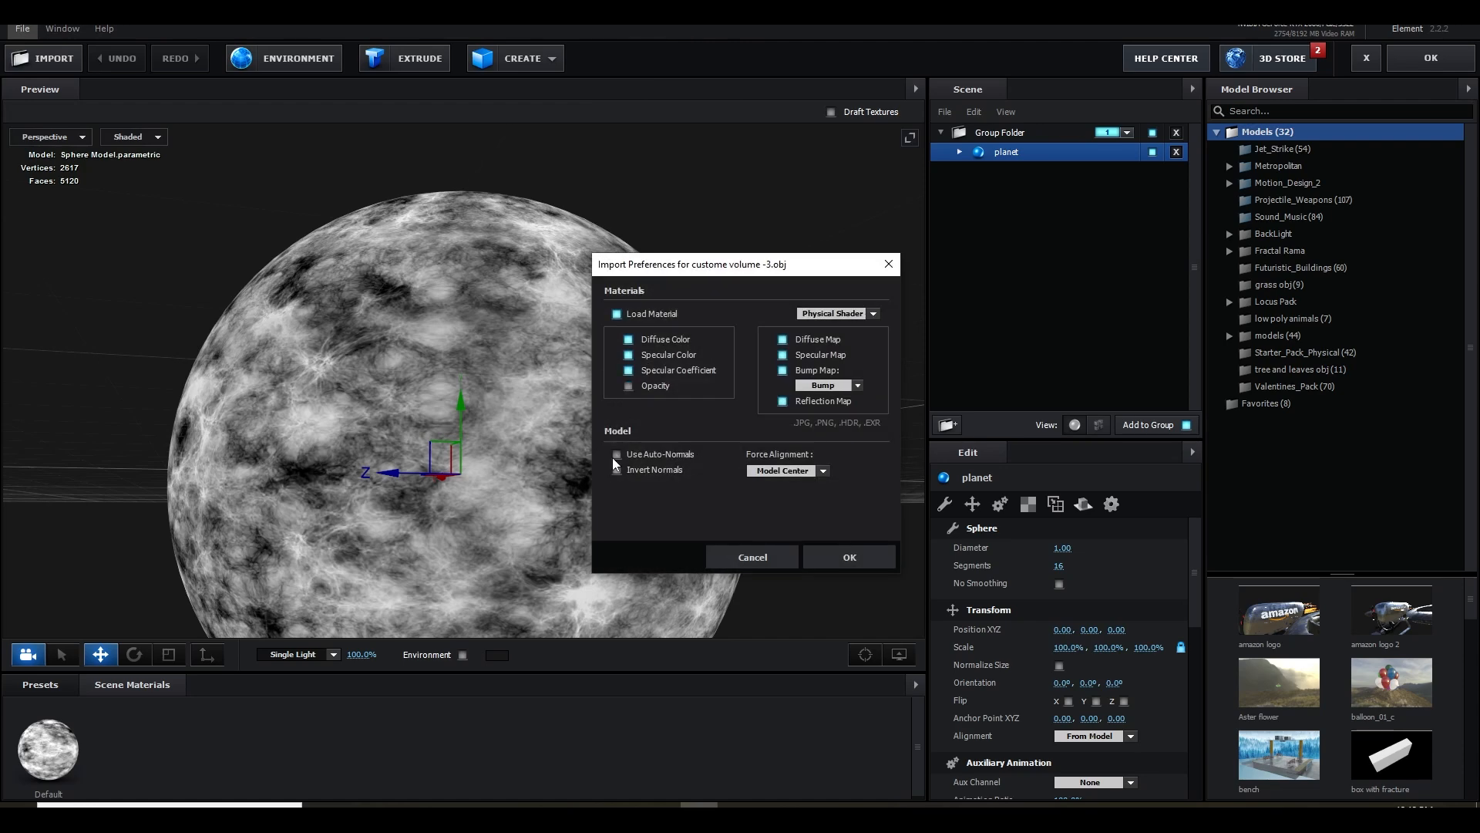
left_click(613, 455)
left_click(848, 556)
Enable Normalize Size for the custome volume -3 model and hide the planet model
left_click(1059, 584)
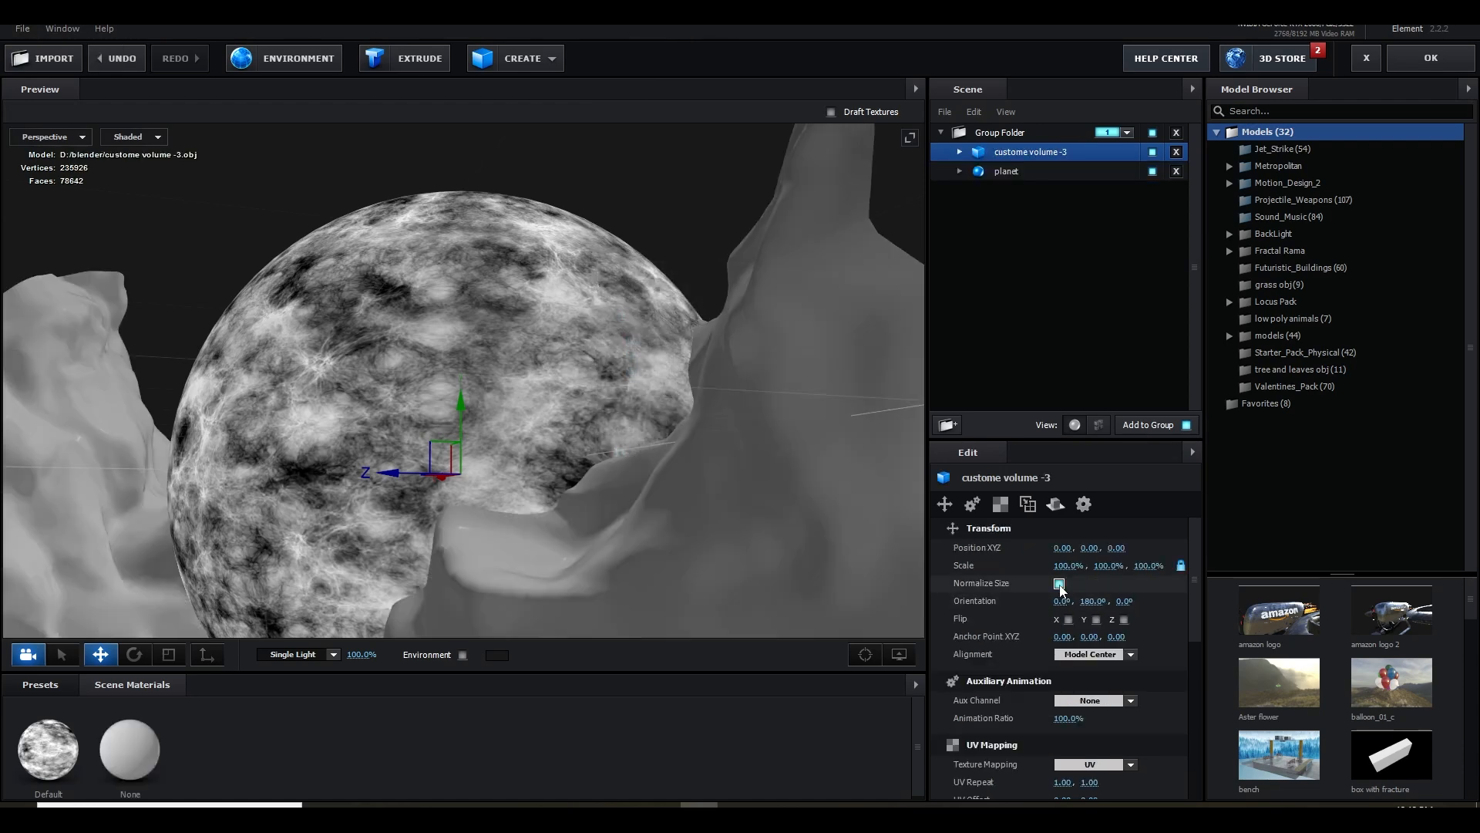
scroll(656, 457, "down", 4)
left_click_drag(529, 484, 557, 557)
left_click(960, 152)
left_click(1152, 191)
left_click_drag(714, 419, 756, 452)
scroll(685, 402, "up", 2)
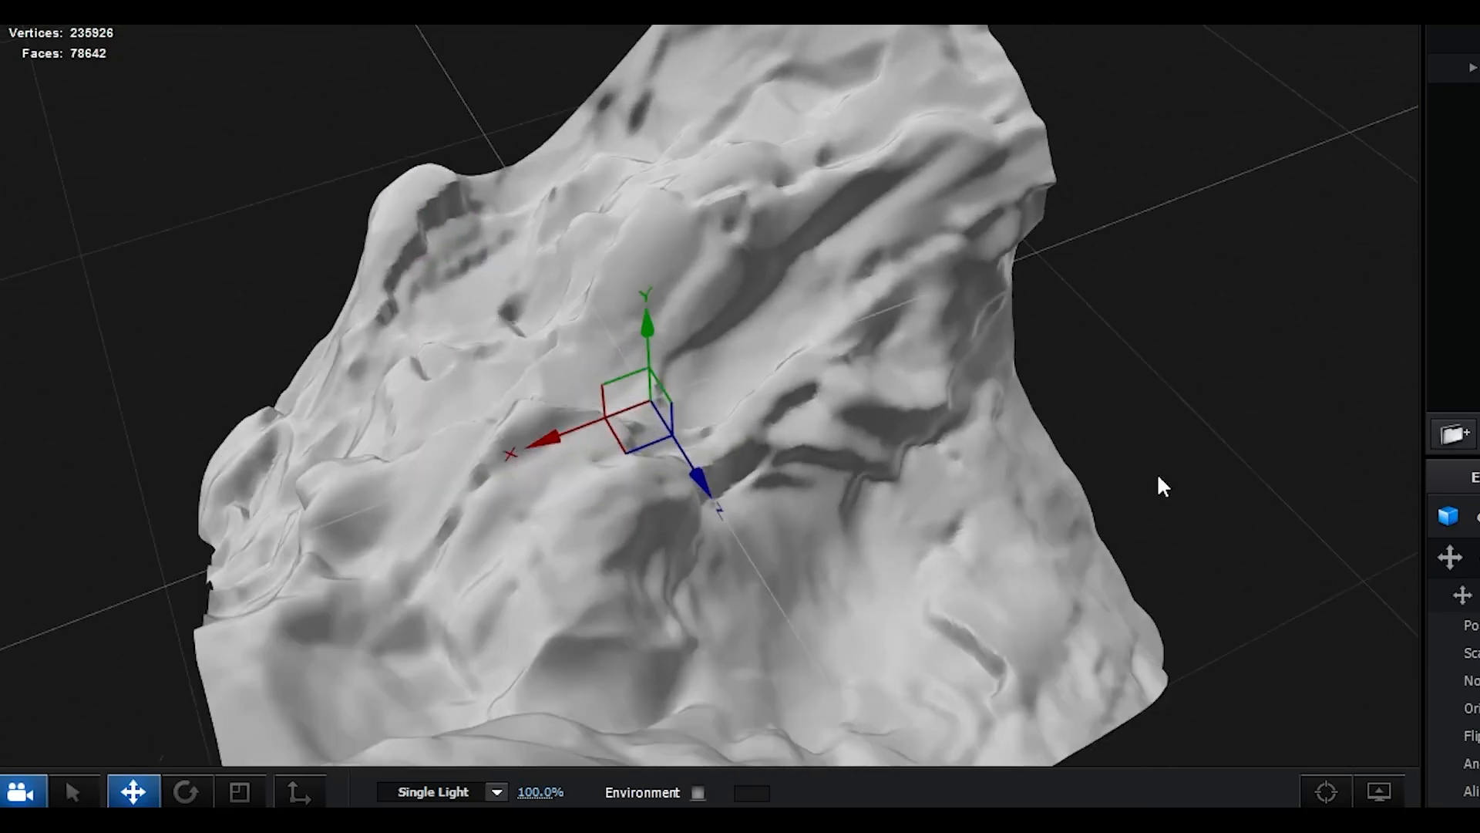
left_click_drag(1162, 486, 1054, 483)
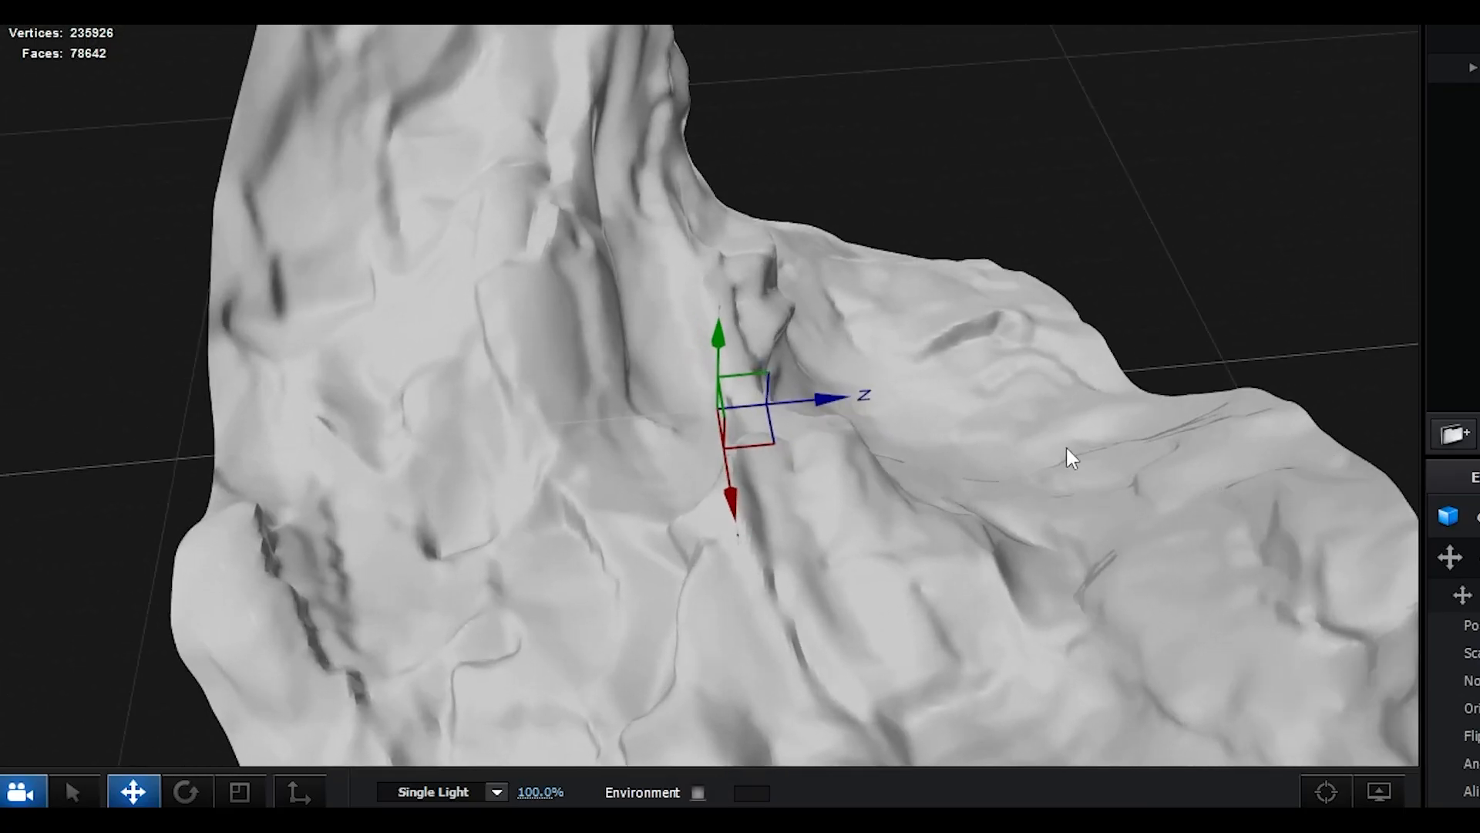
Load Custom Layer 2 as the Illumination texture of the custome volume -3 model's None material
left_click(1057, 172)
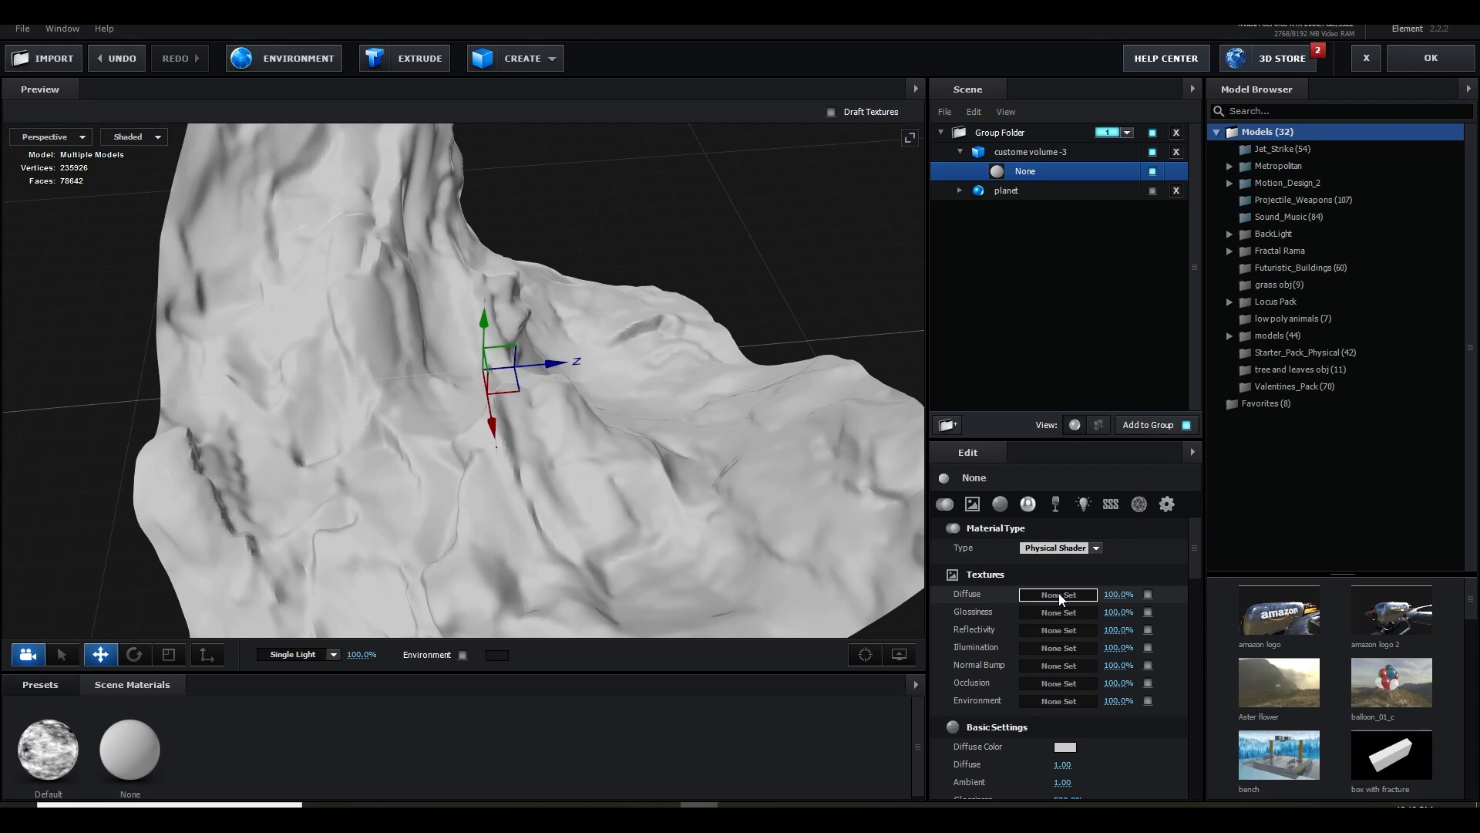
left_click(1059, 595)
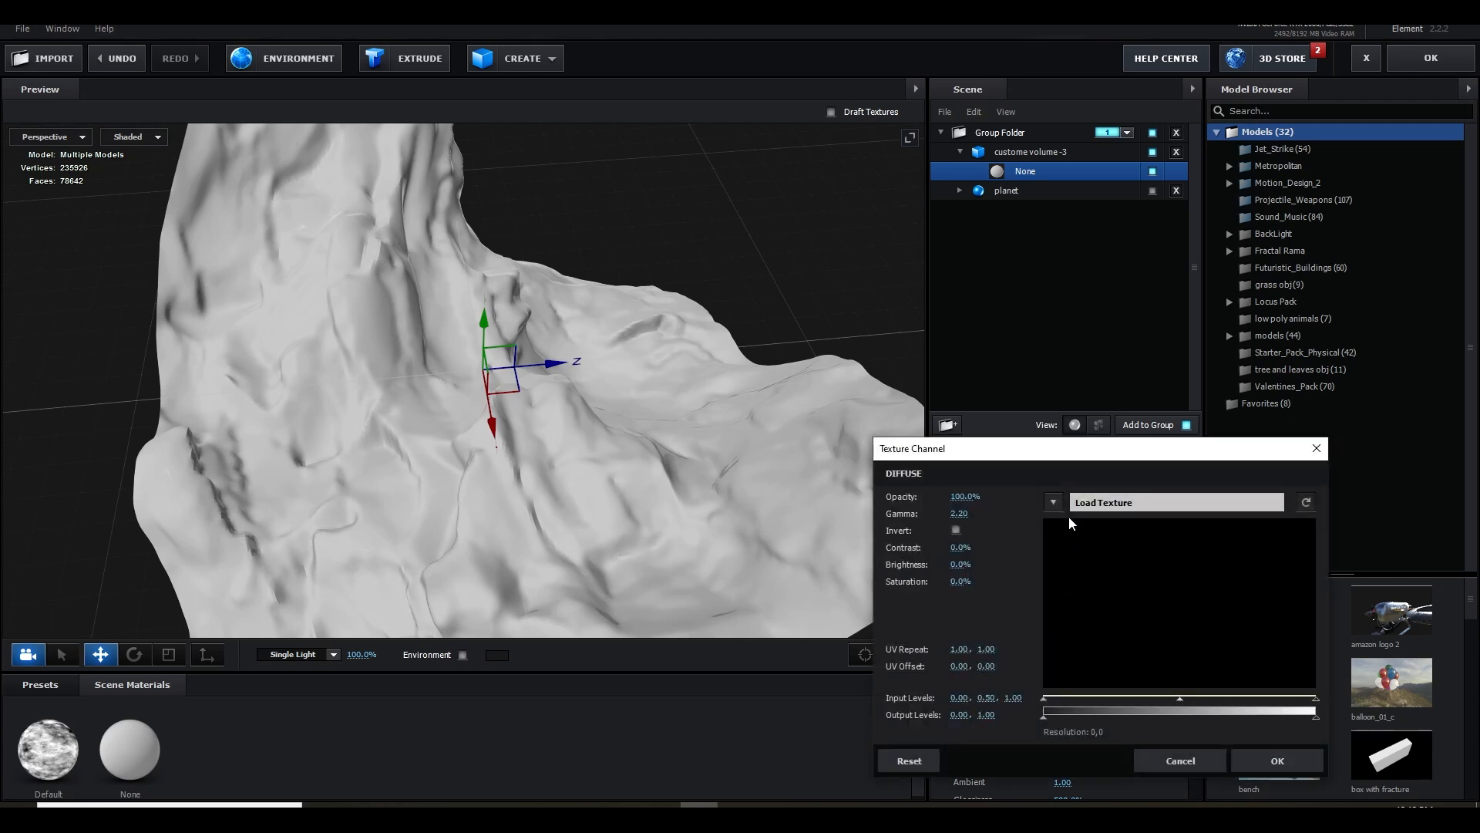
left_click(1160, 752)
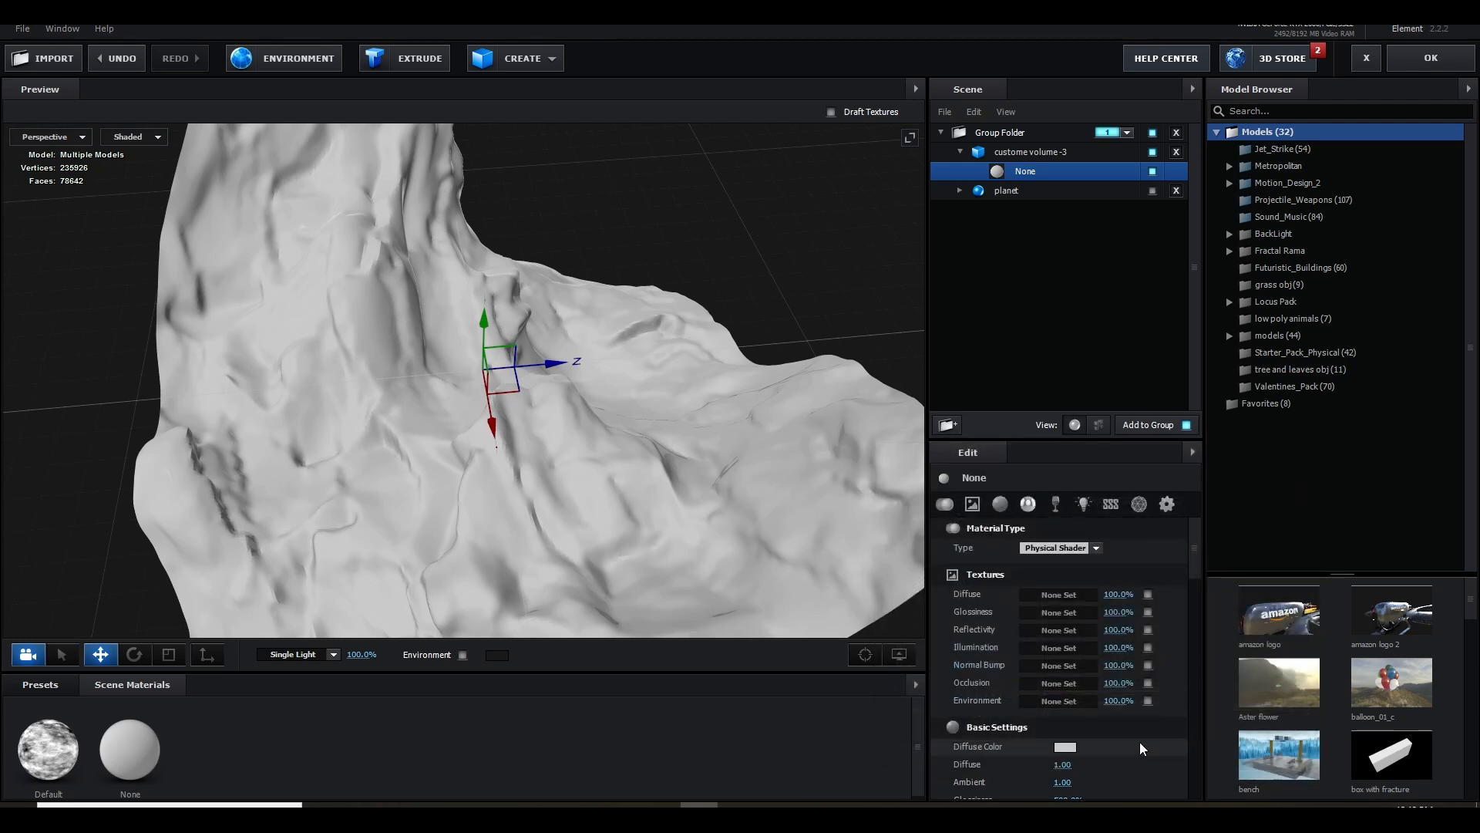
left_click(1056, 648)
left_click(1078, 531)
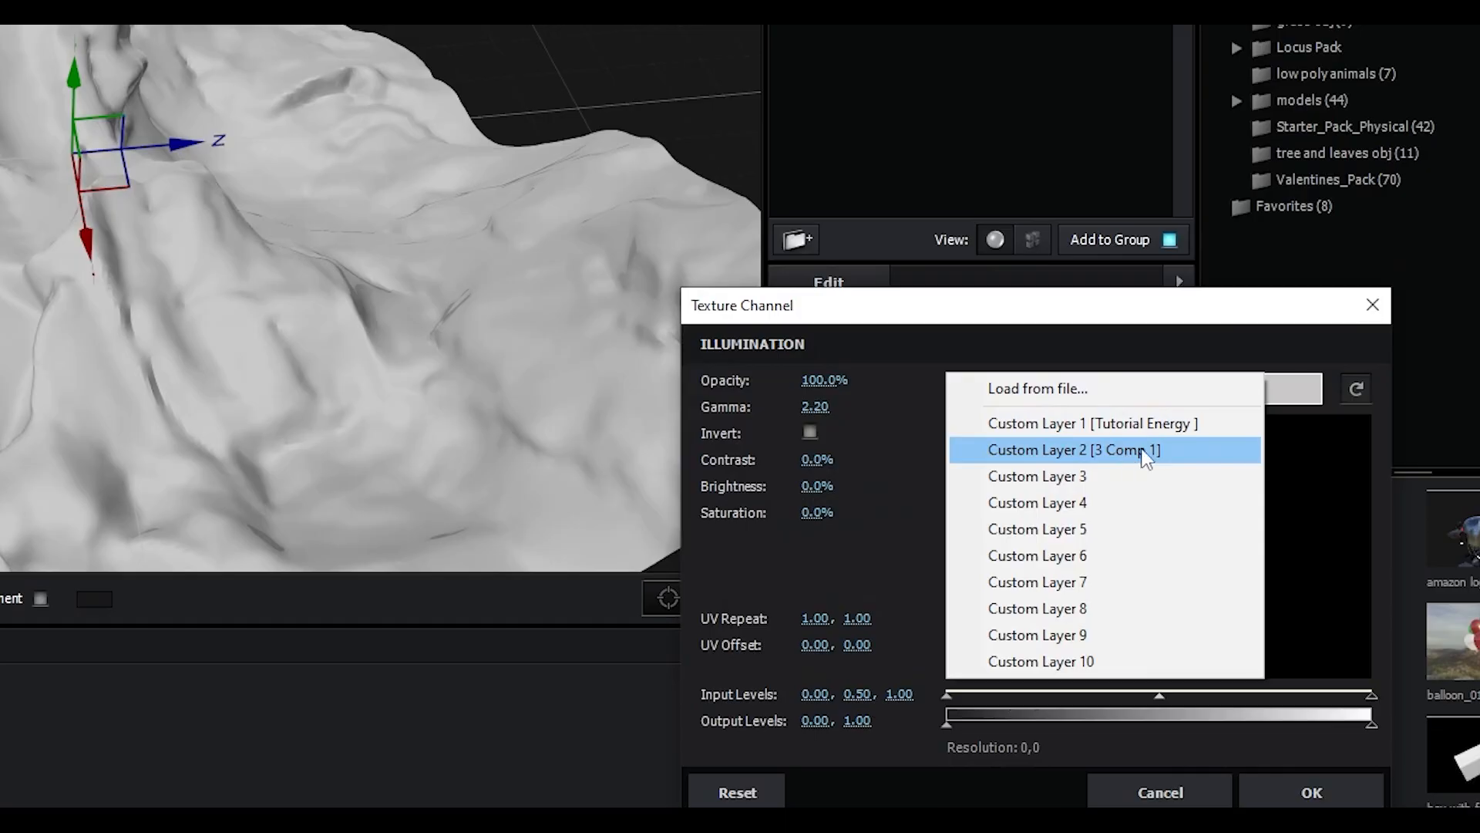
left_click(1147, 454)
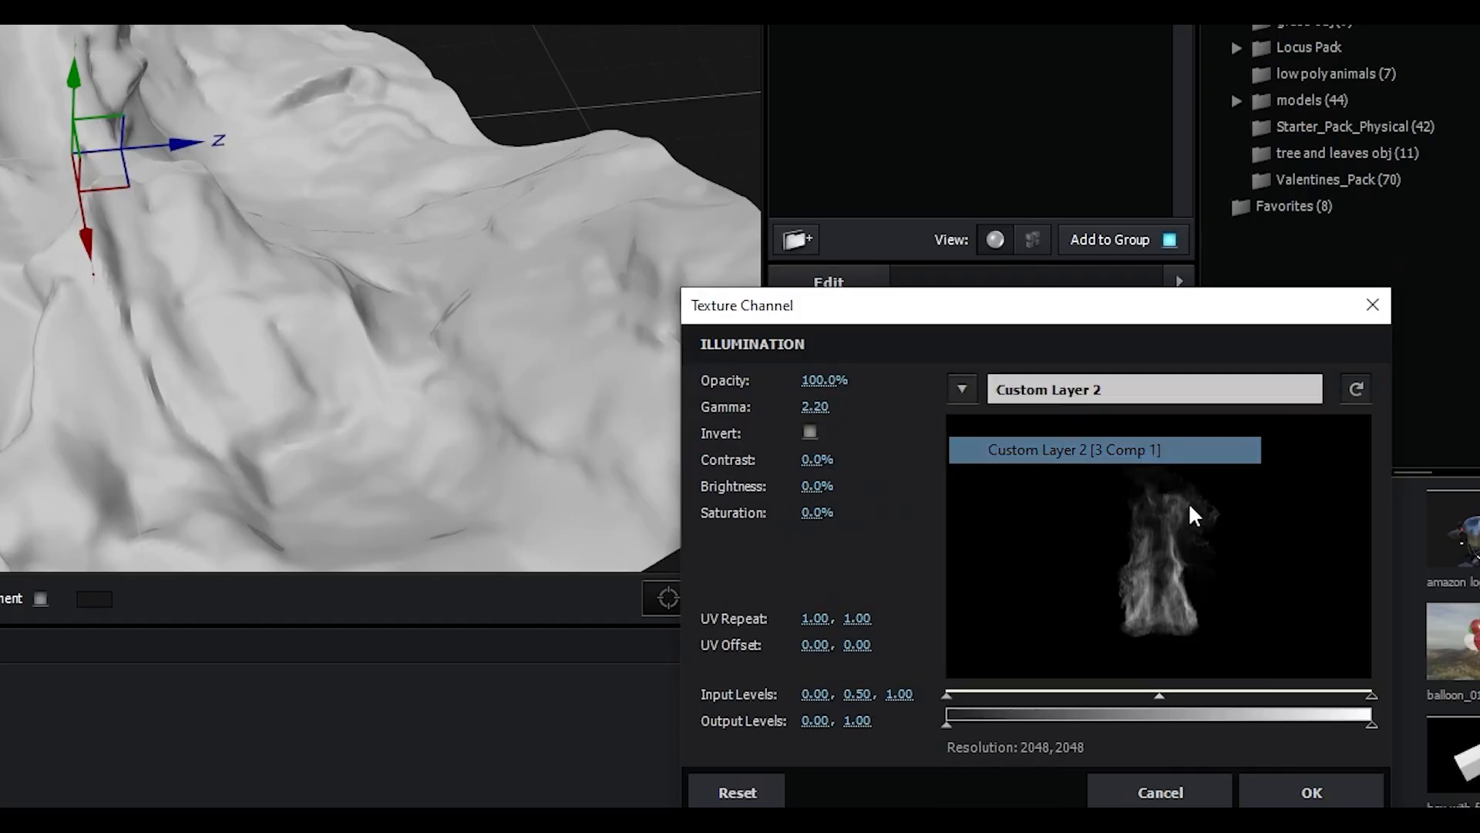
left_click(1311, 793)
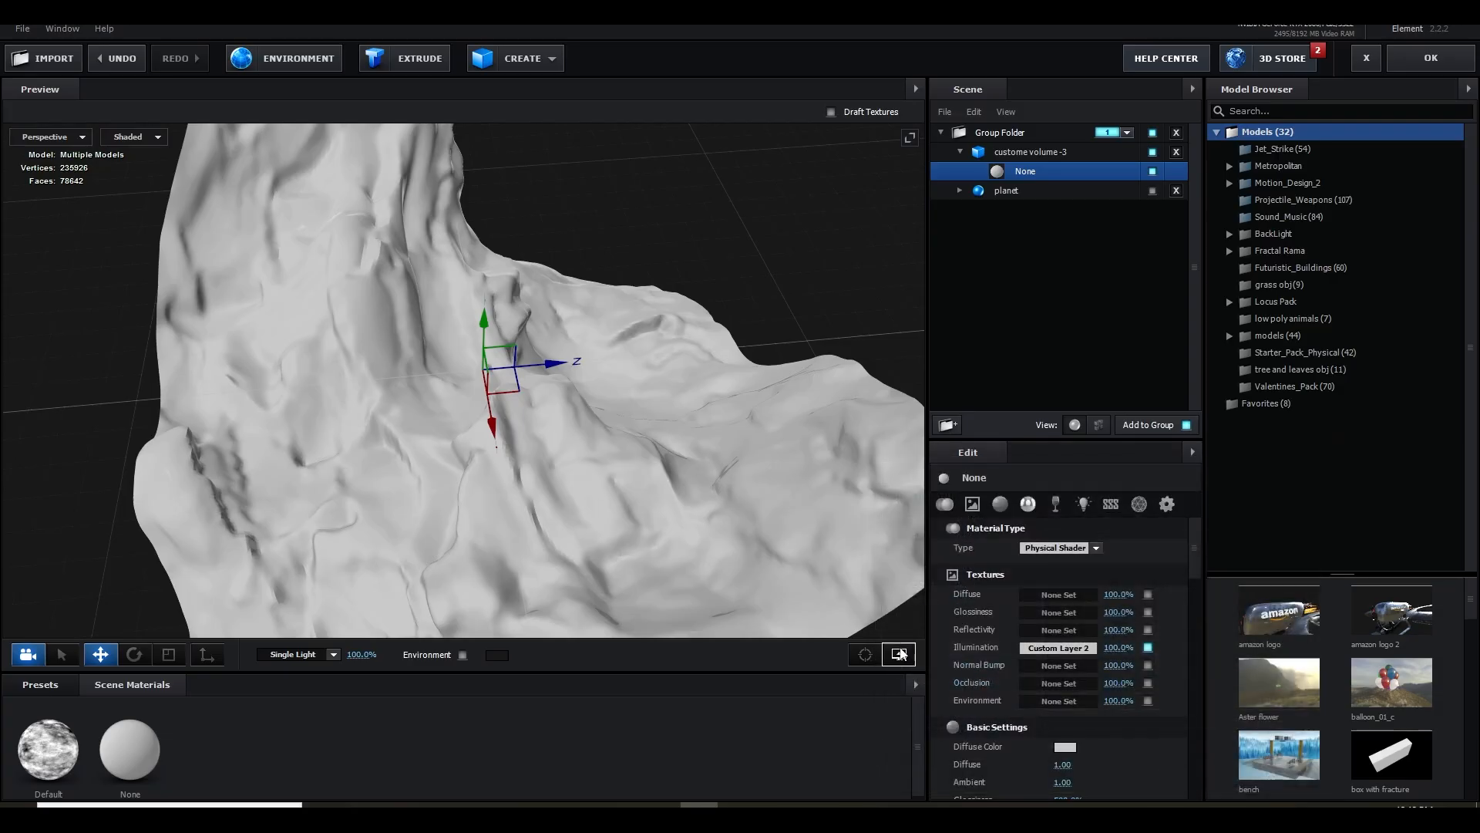
Raise the None material's illumination intensity
scroll(1104, 704, "down", 8)
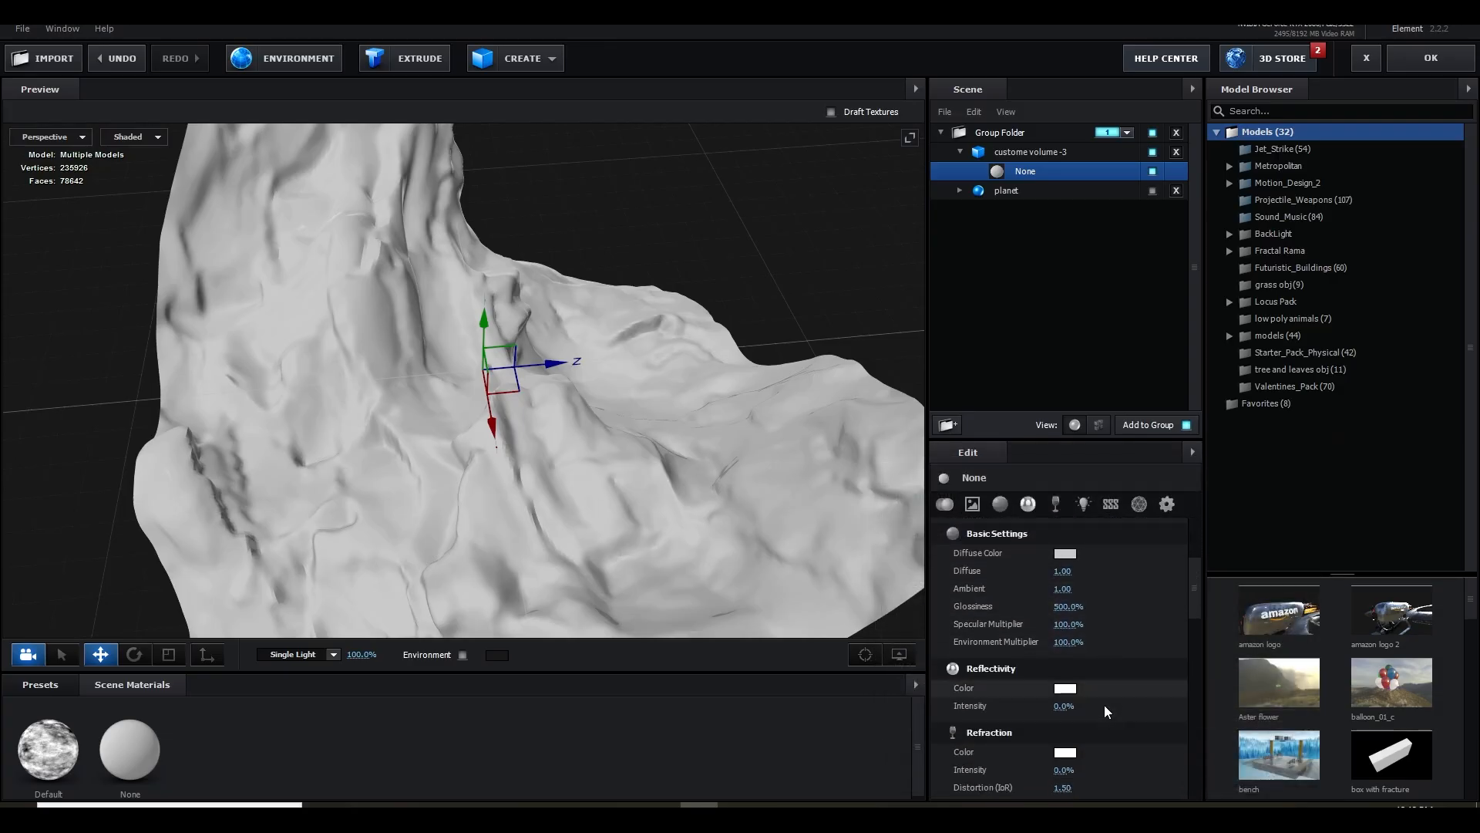
scroll(1104, 705, "down", 2)
left_click_drag(1070, 685, 1370, 684)
Set the None material's Diffuse and Ambient to 0.00 and its Glossiness, Specular Multiplier and Environment Multiplier to 0%
scroll(1128, 716, "up", 2)
scroll(1127, 716, "up", 5)
scroll(1079, 713, "down", 1)
left_click_drag(1065, 711, 713, 717)
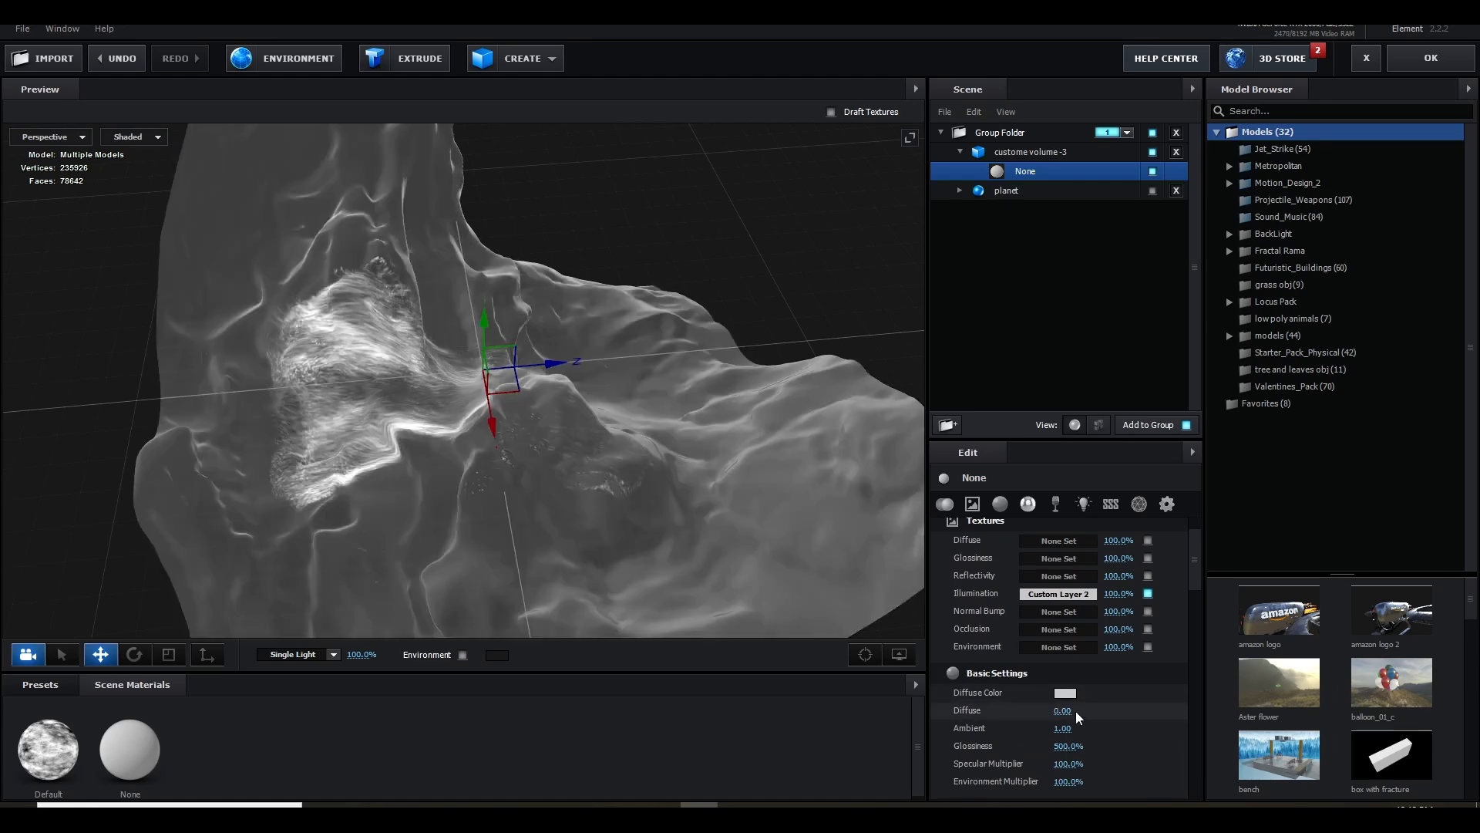
left_click_drag(1076, 733, 905, 746)
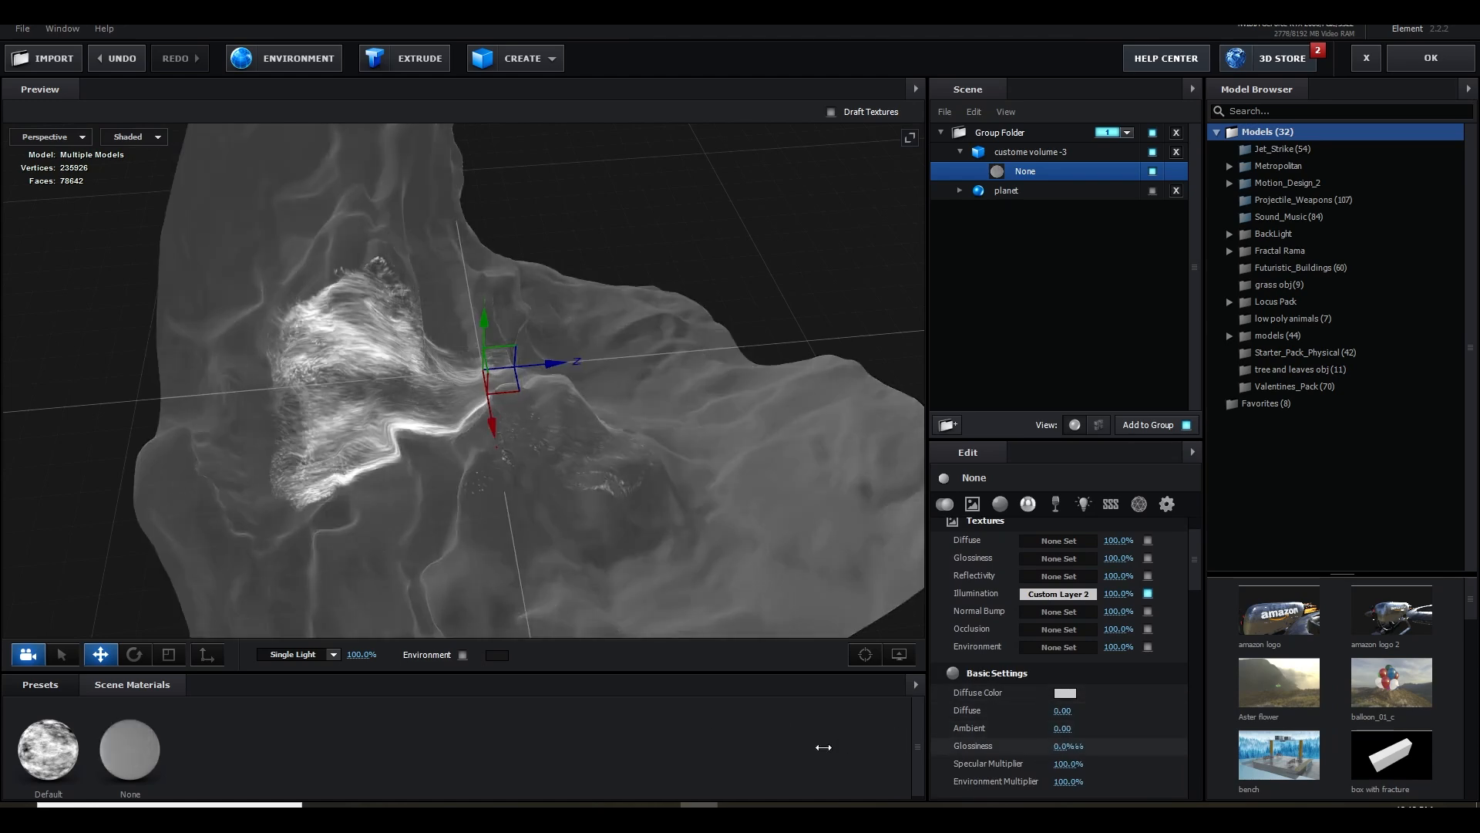
left_click_drag(1068, 763, 573, 771)
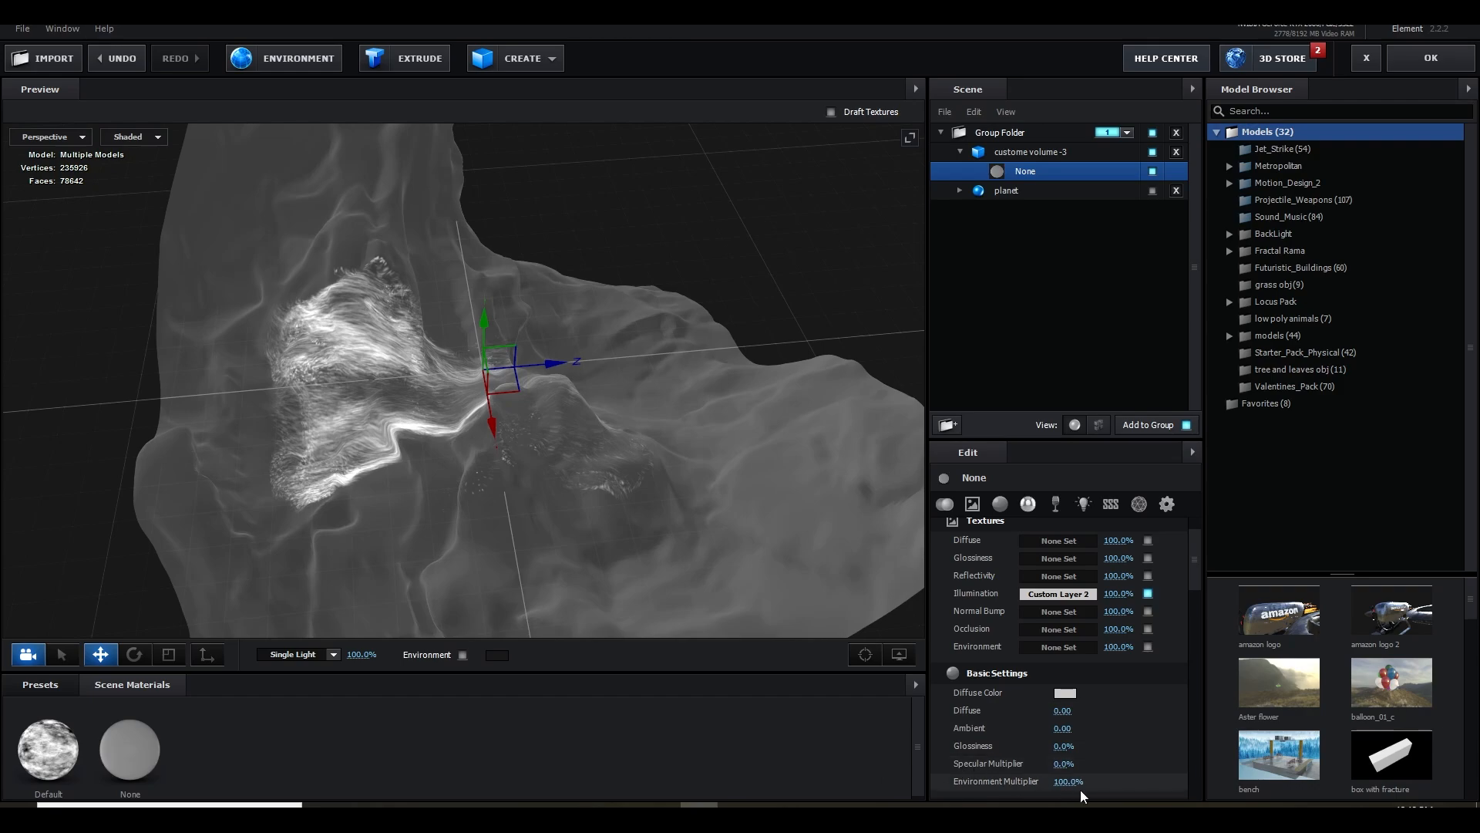
left_click_drag(1079, 789, 887, 787)
left_click_drag(612, 511, 547, 501)
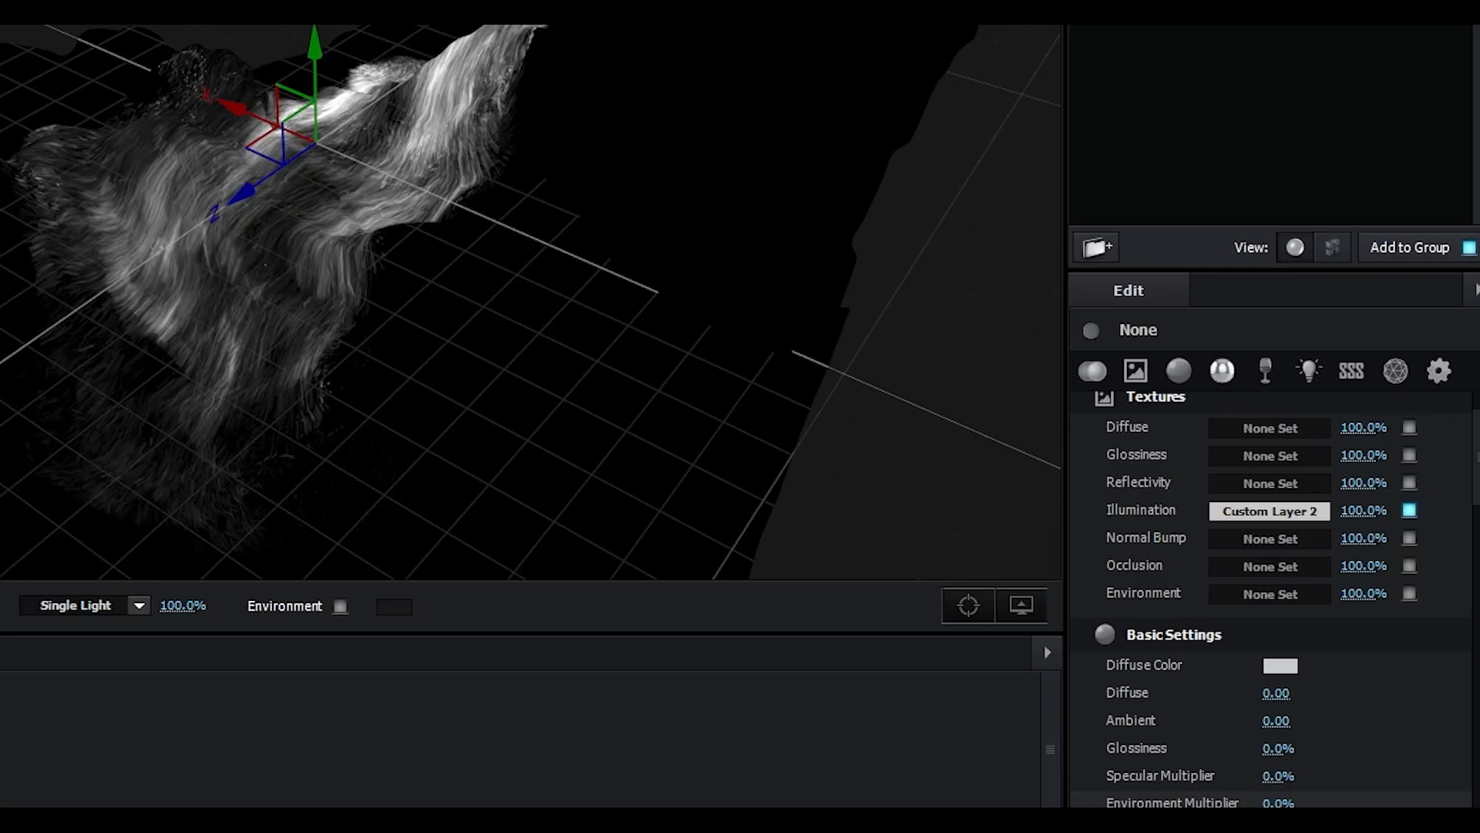
Set the None material's advanced Blend Mode to Add
left_click(1440, 373)
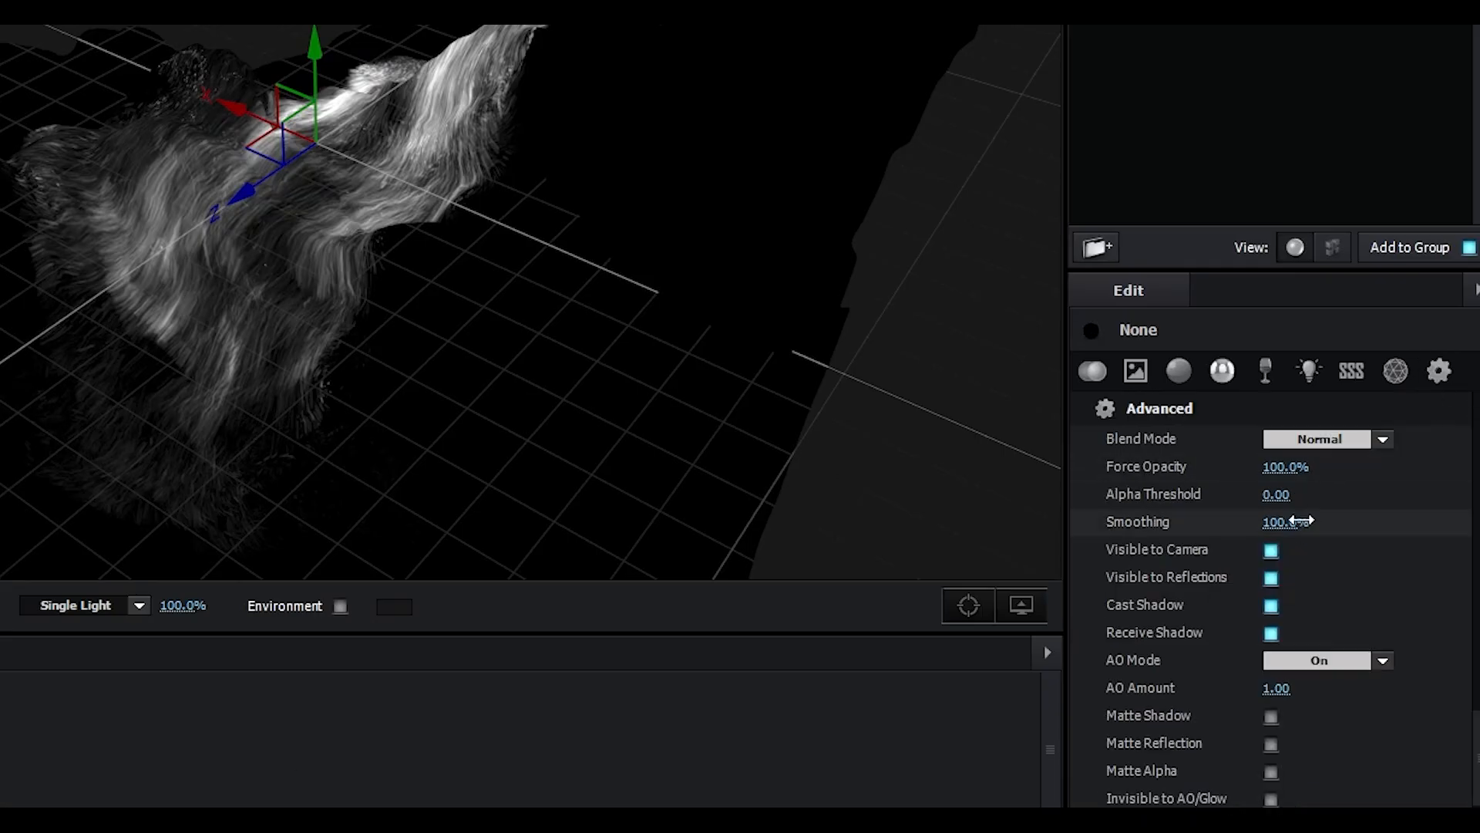
scroll(1343, 690, "down", 3)
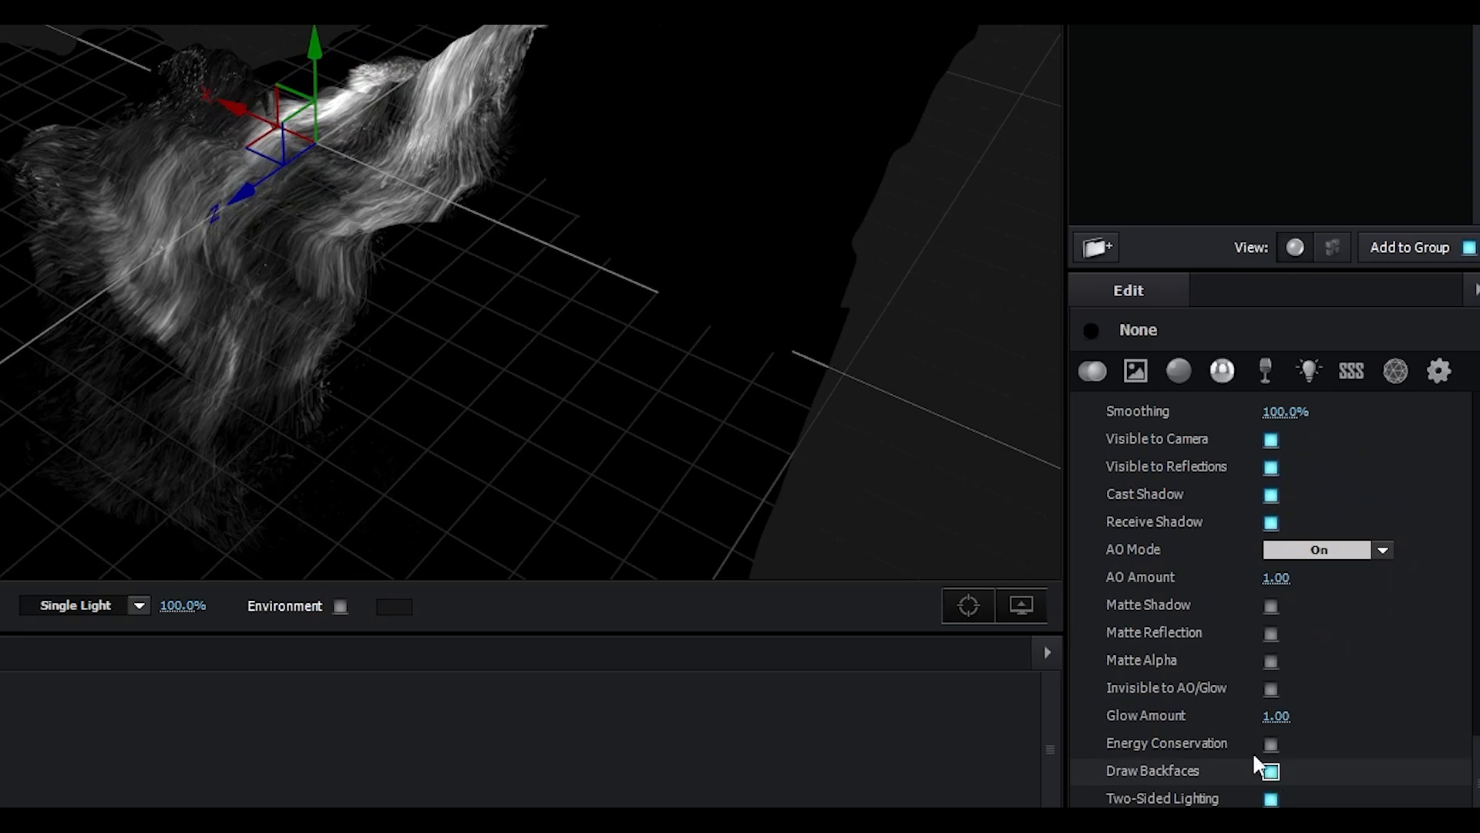
left_click_drag(654, 457, 752, 479)
scroll(1388, 493, "up", 4)
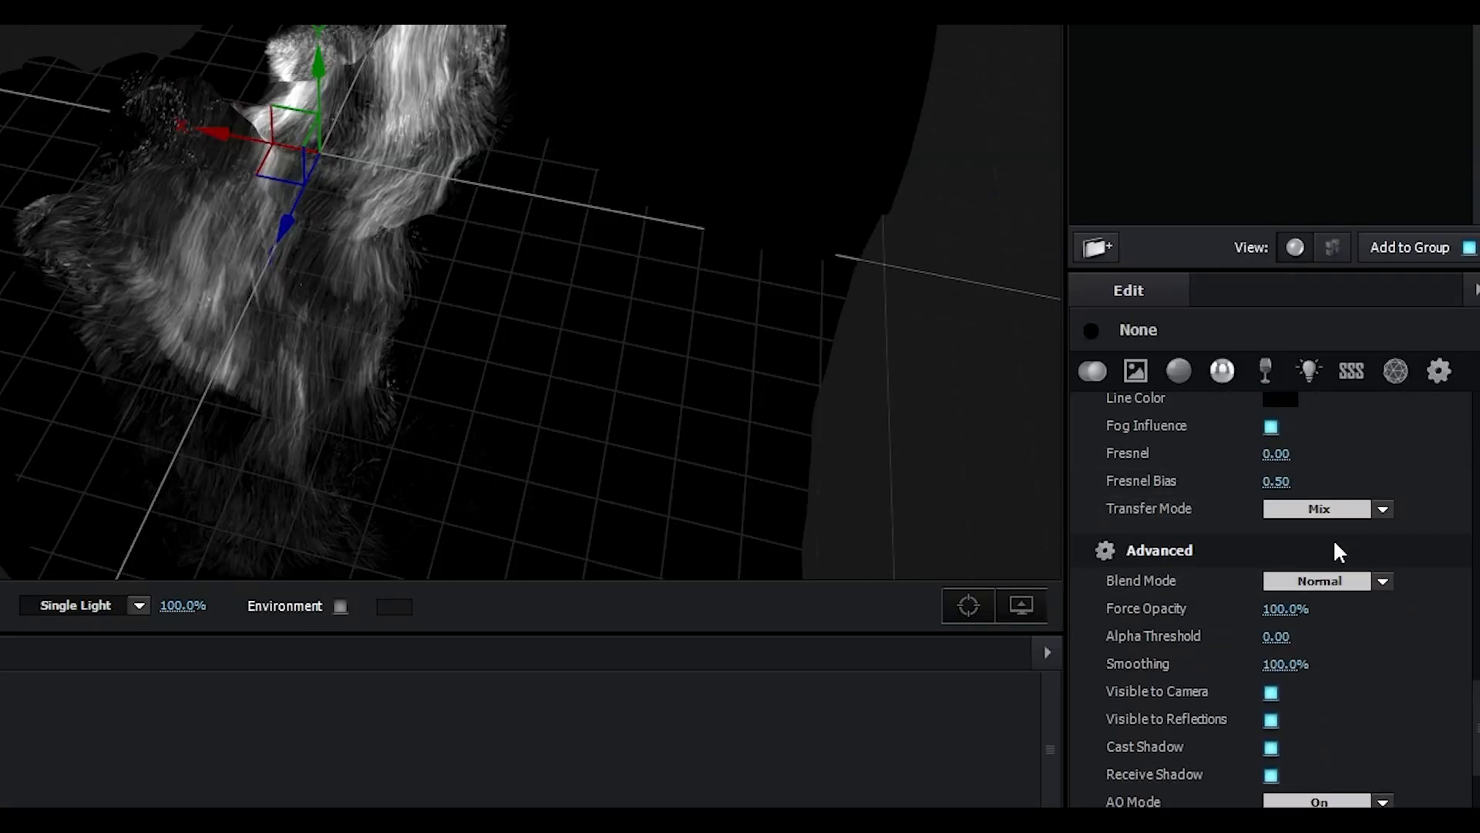
left_click(1336, 580)
left_click(1322, 612)
Hide the reference grid in the scene preview around the custome volume -3 model
left_click_drag(866, 522, 896, 377)
left_click(1021, 605)
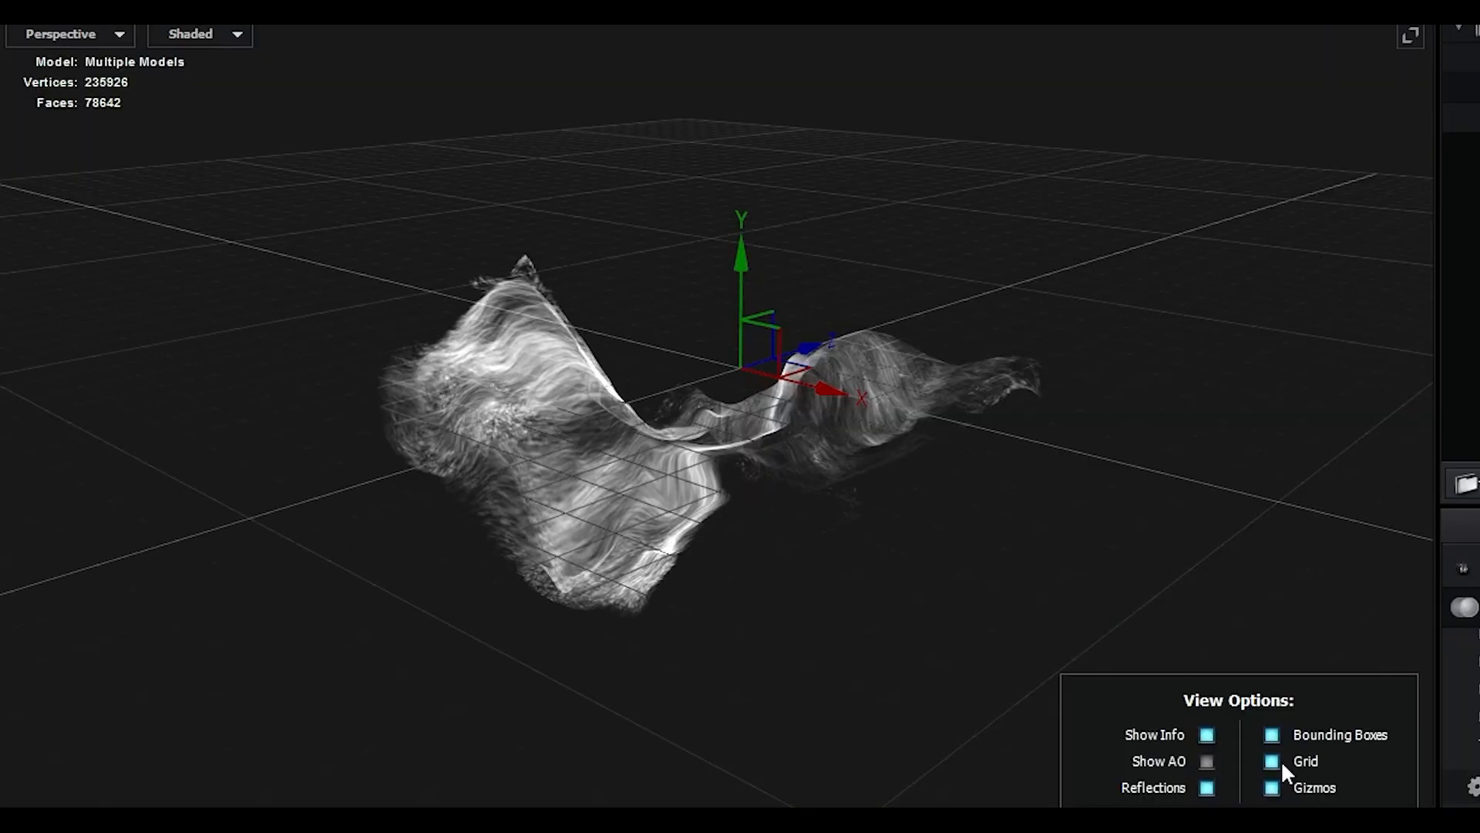
left_click(1280, 760)
left_click_drag(1180, 616, 834, 531)
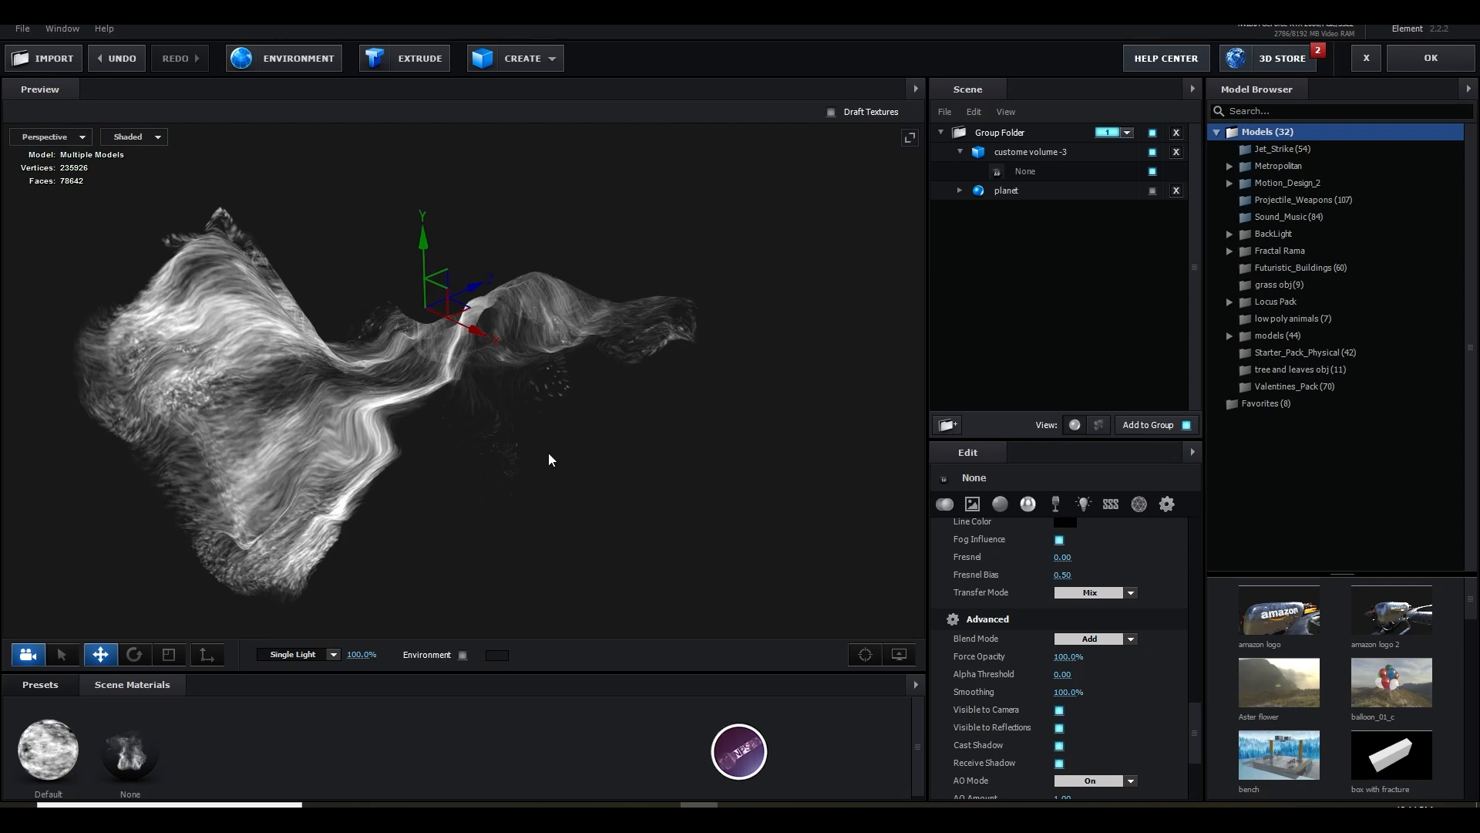
left_click_drag(542, 452, 603, 475)
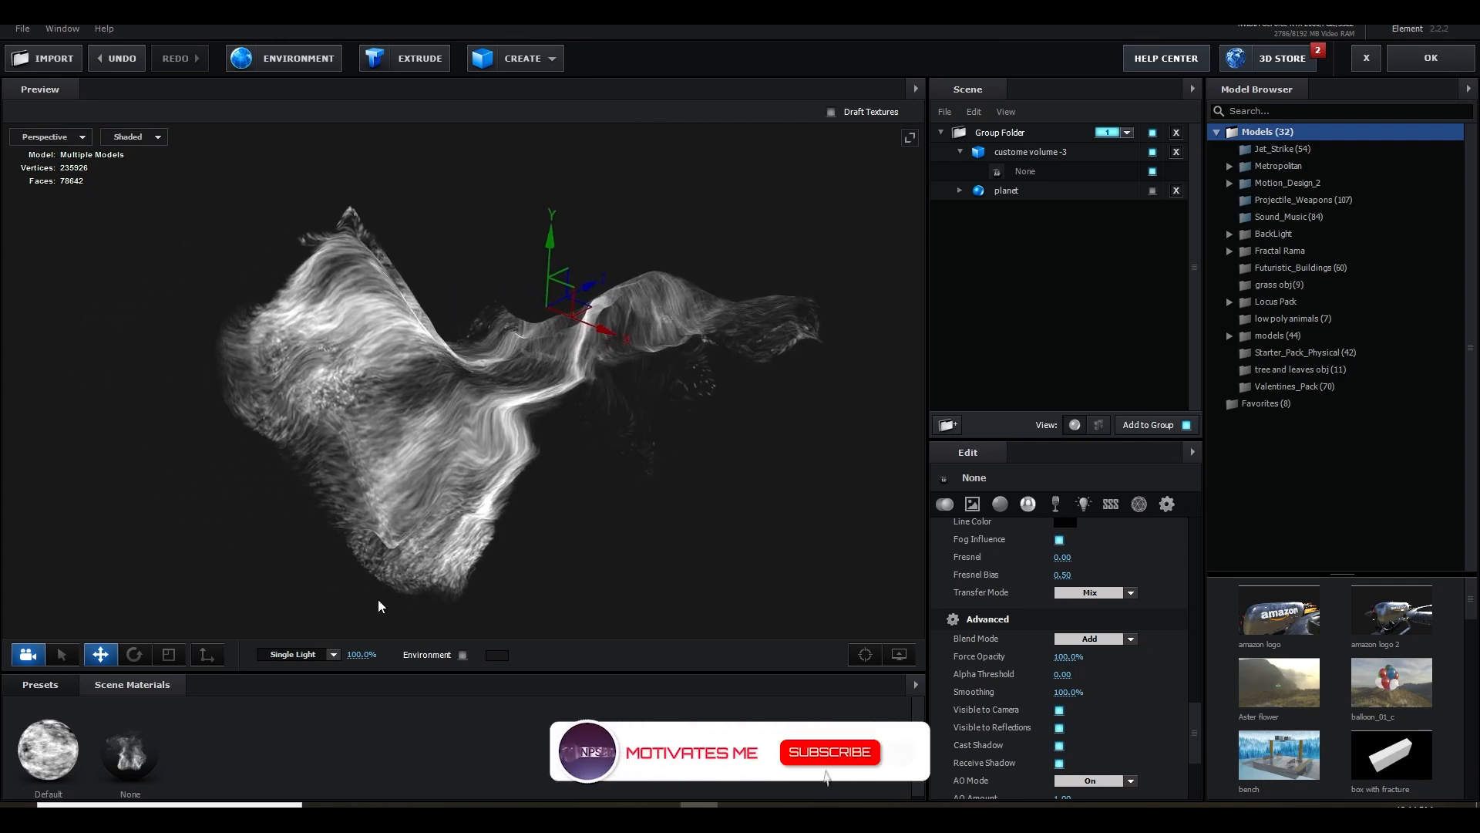
scroll(1002, 645, "down", 5)
scroll(1002, 645, "up", 4)
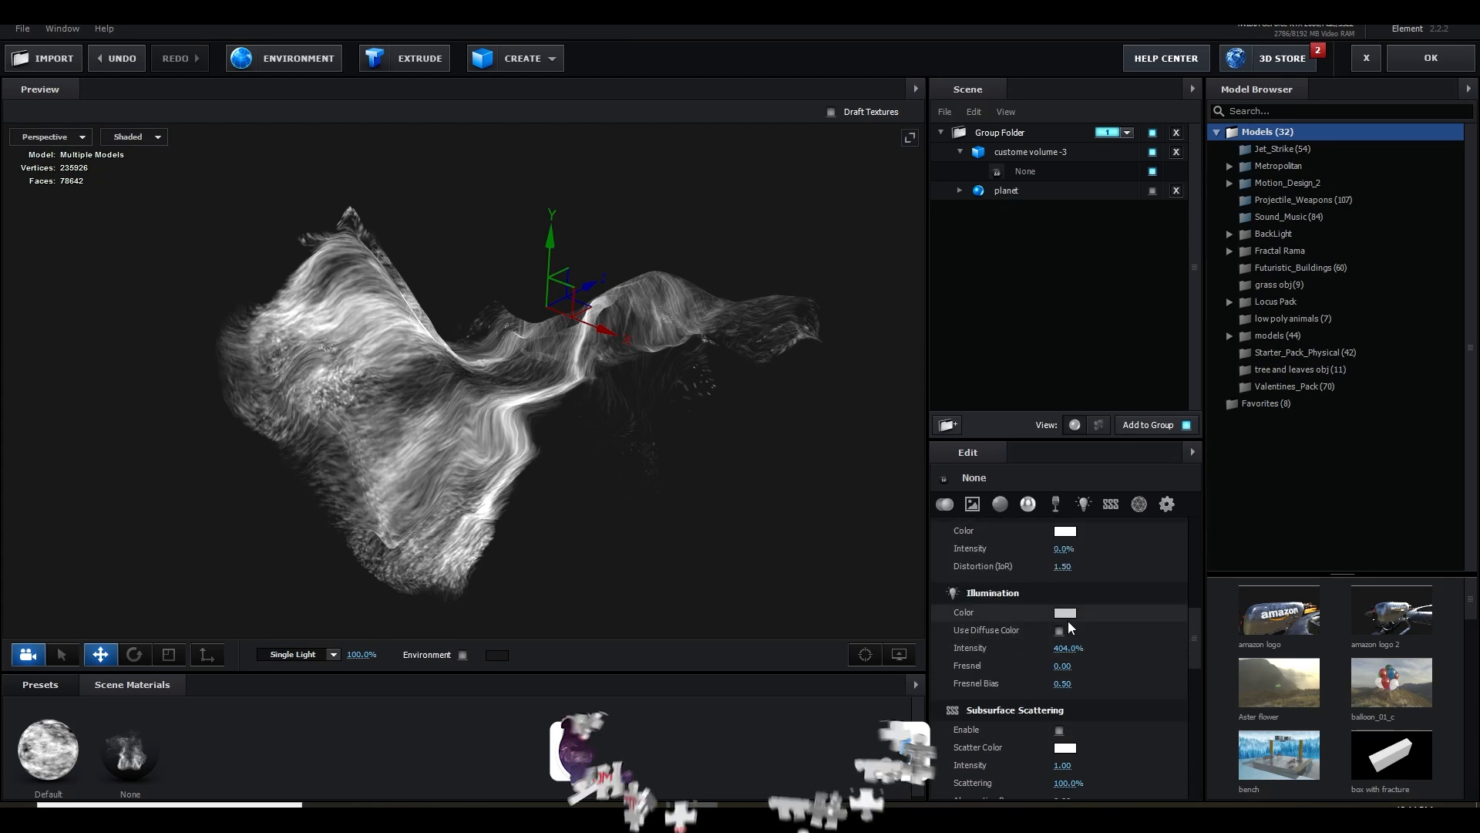
left_click(1065, 612)
left_click_drag(1076, 617, 1134, 511)
left_click(1142, 619)
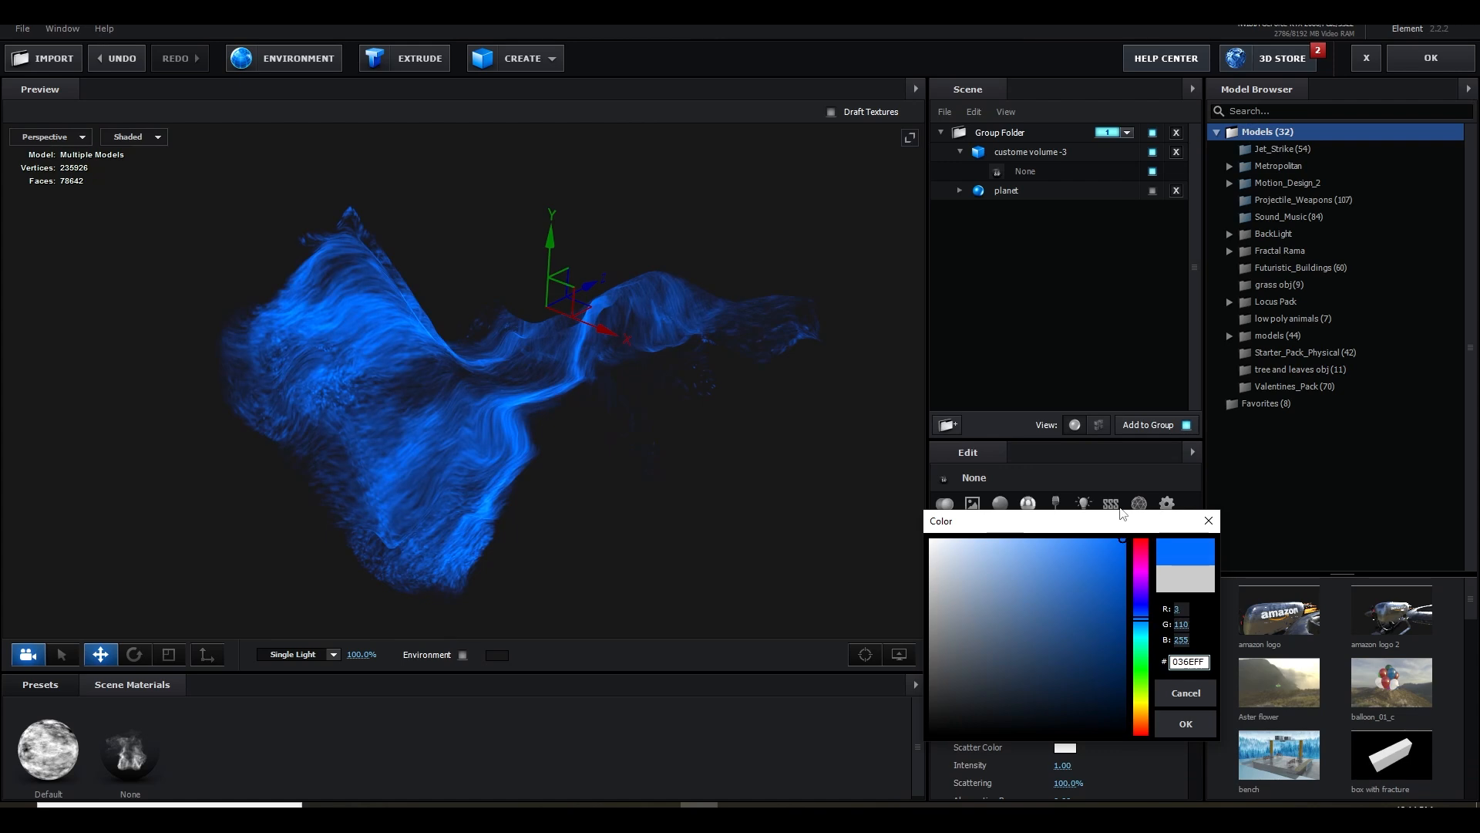
left_click(1180, 690)
left_click_drag(544, 485, 578, 486)
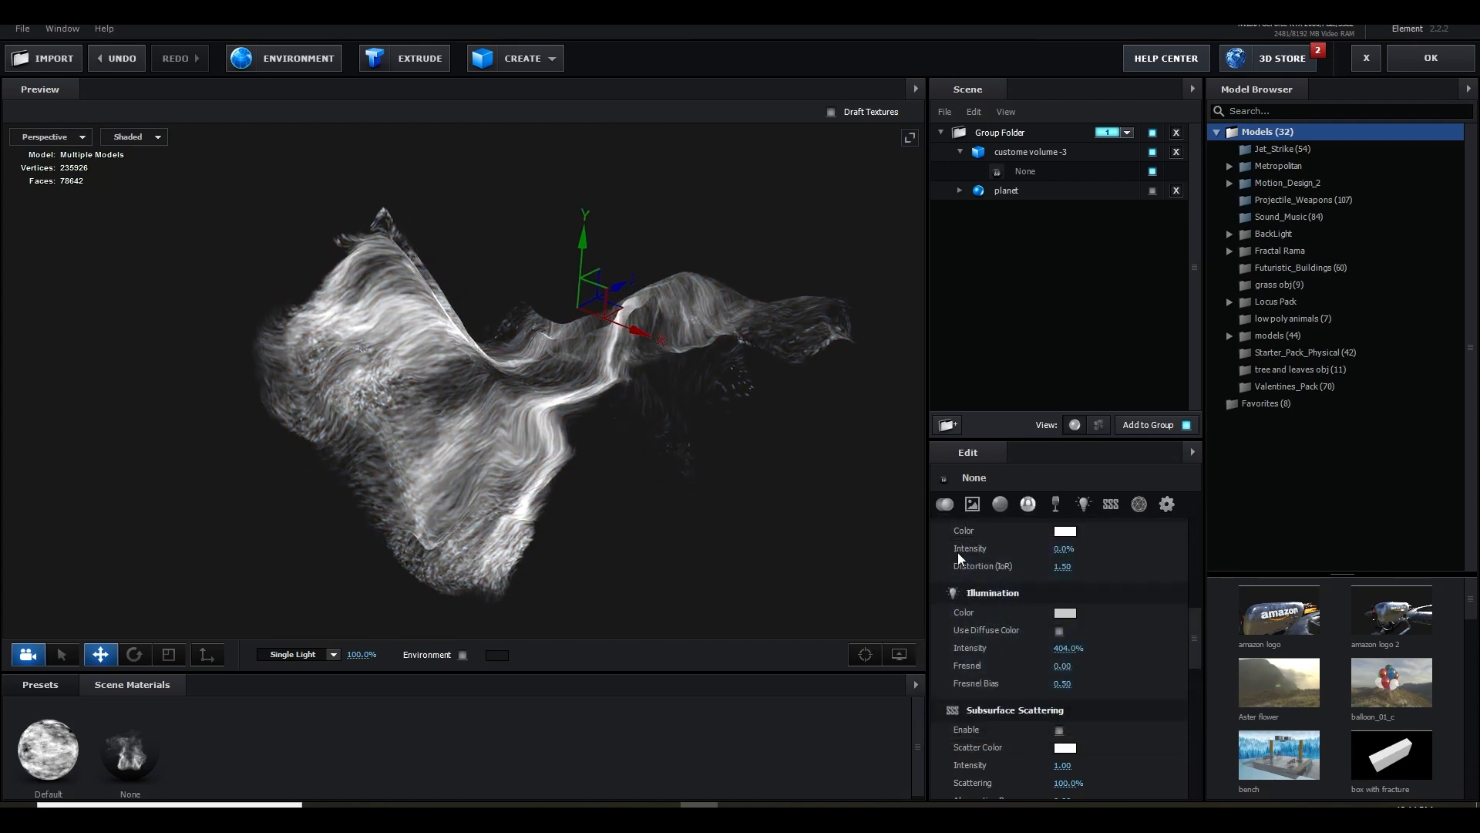
scroll(1030, 589, "up", 3)
left_click(1034, 649)
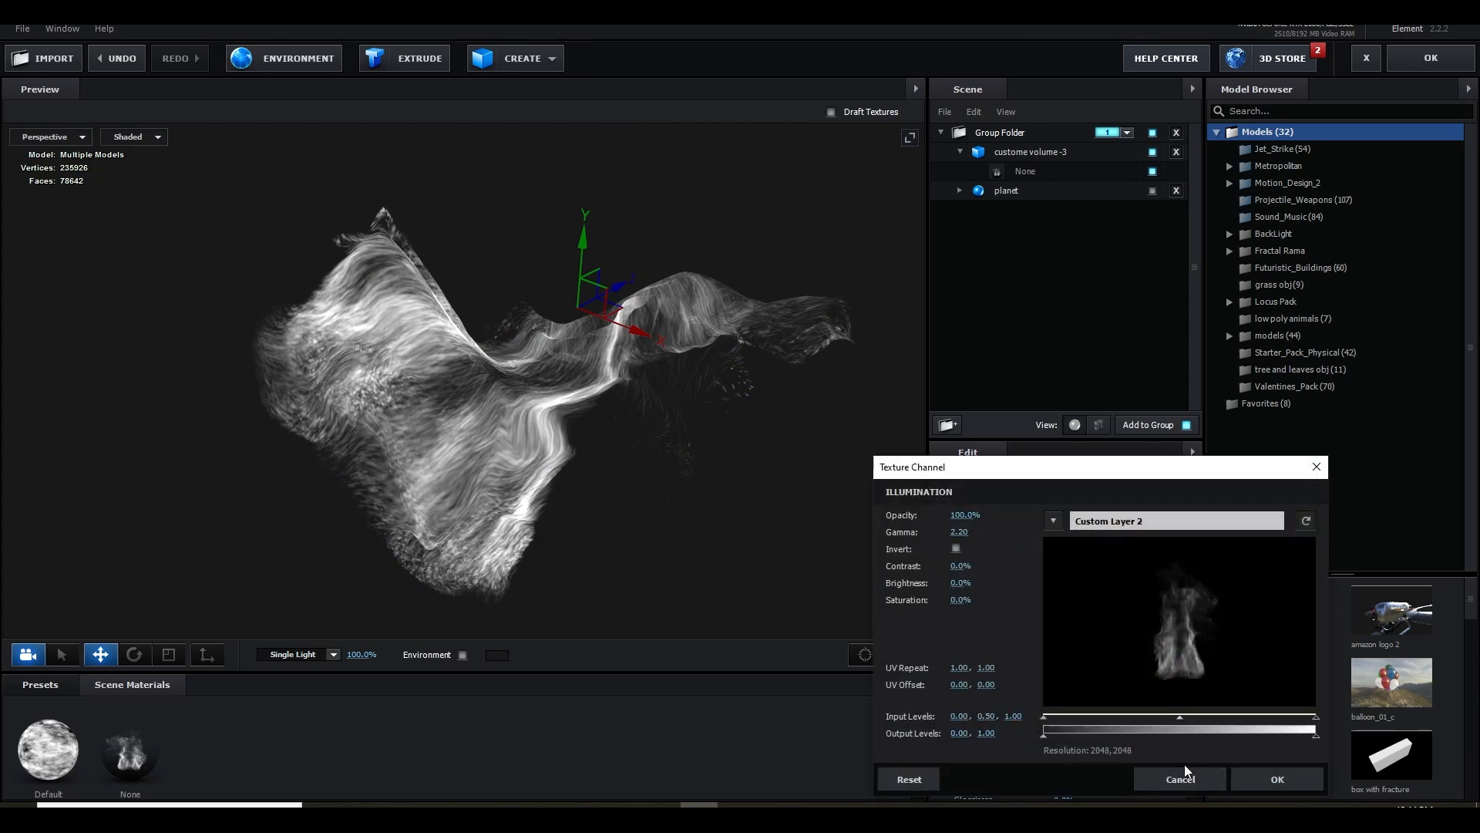
left_click(1182, 776)
left_click_drag(740, 555, 647, 539)
Move the custome volume -3 model out of the Group Folder and assign it to group 2
left_click(1016, 155)
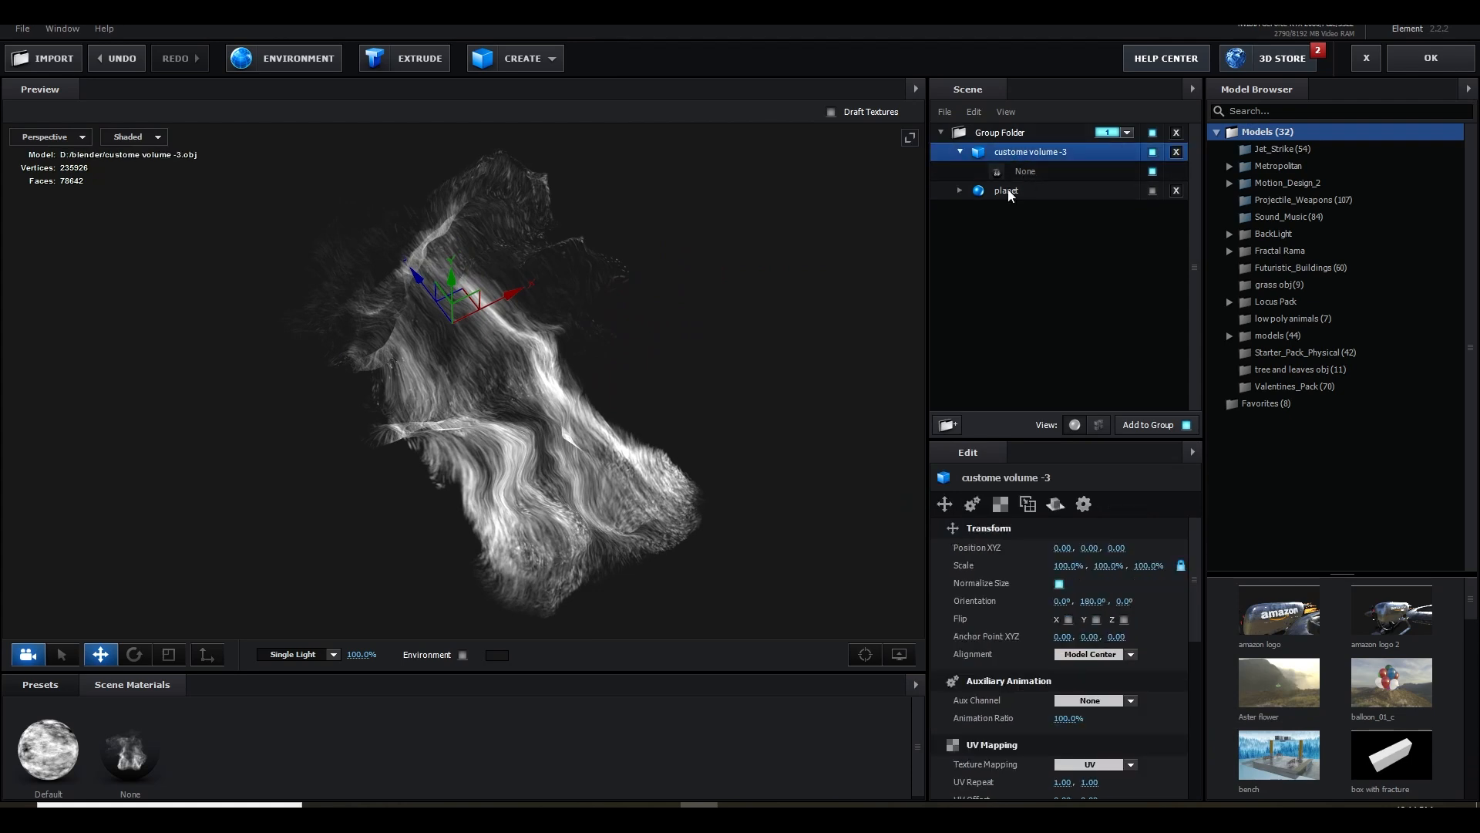
left_click(961, 152)
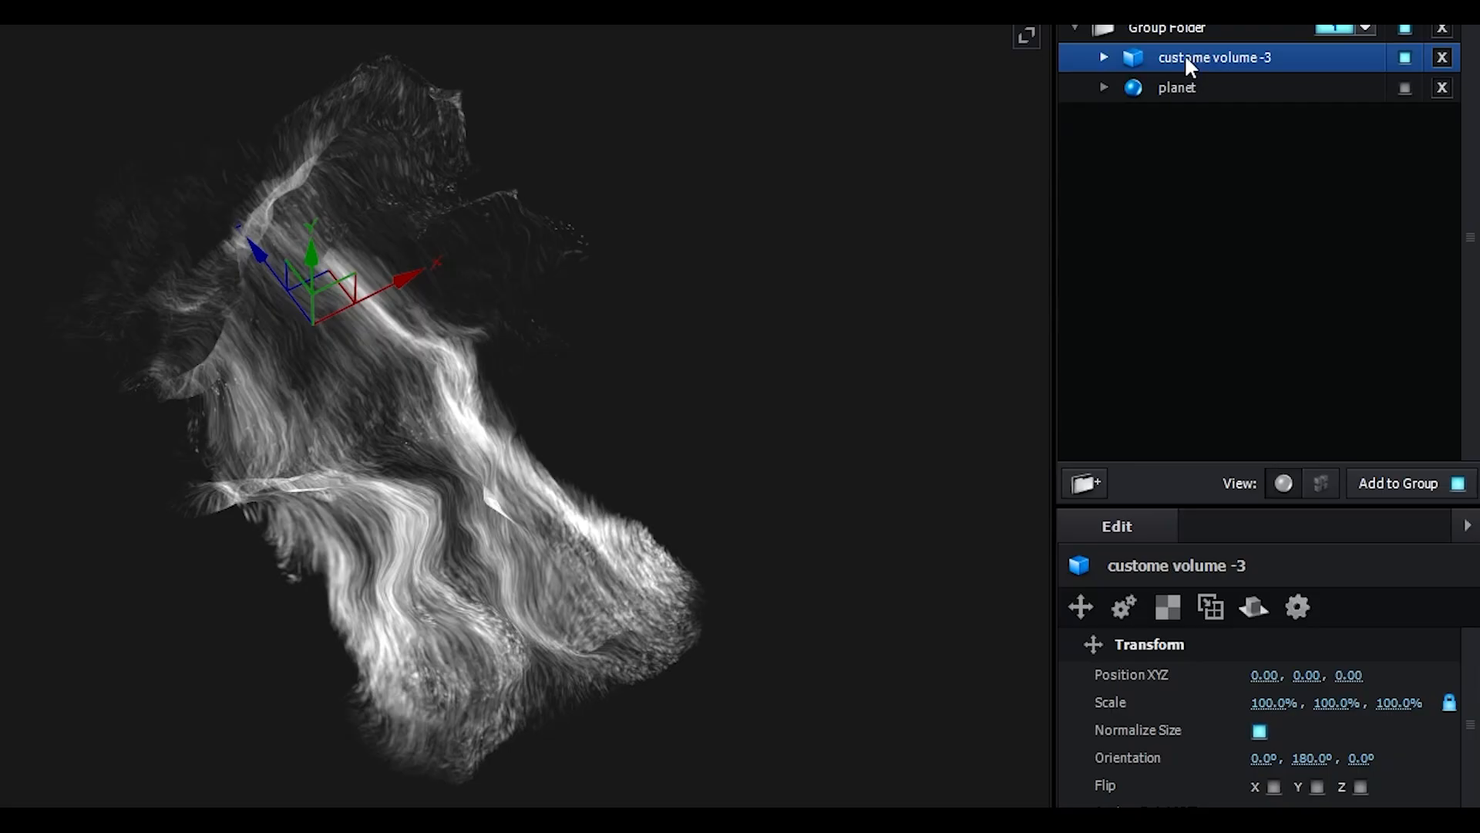
left_click_drag(1016, 151, 1020, 294)
left_click_drag(1200, 270, 1243, 121)
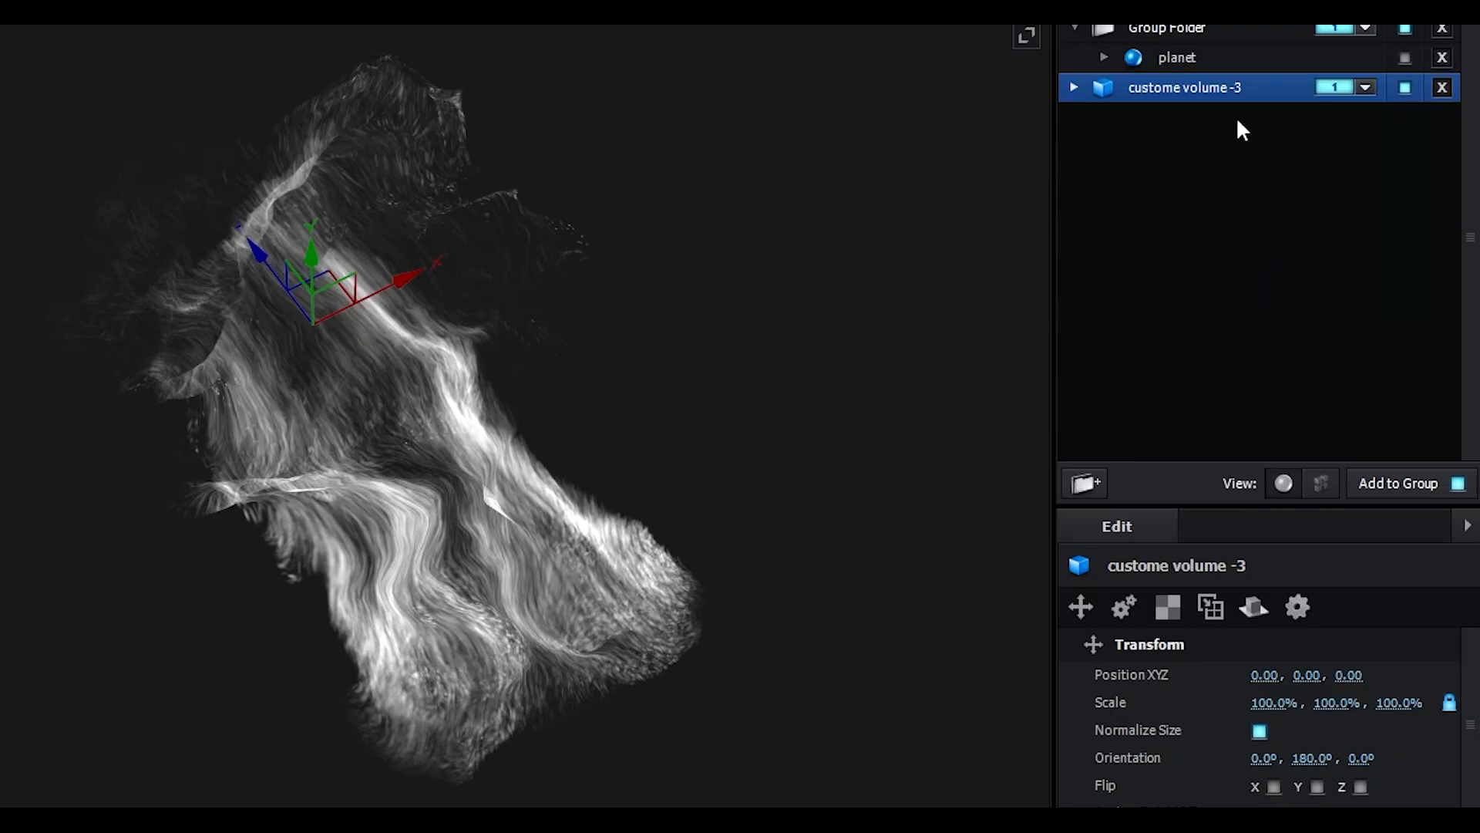
left_click(1364, 87)
left_click(1377, 127)
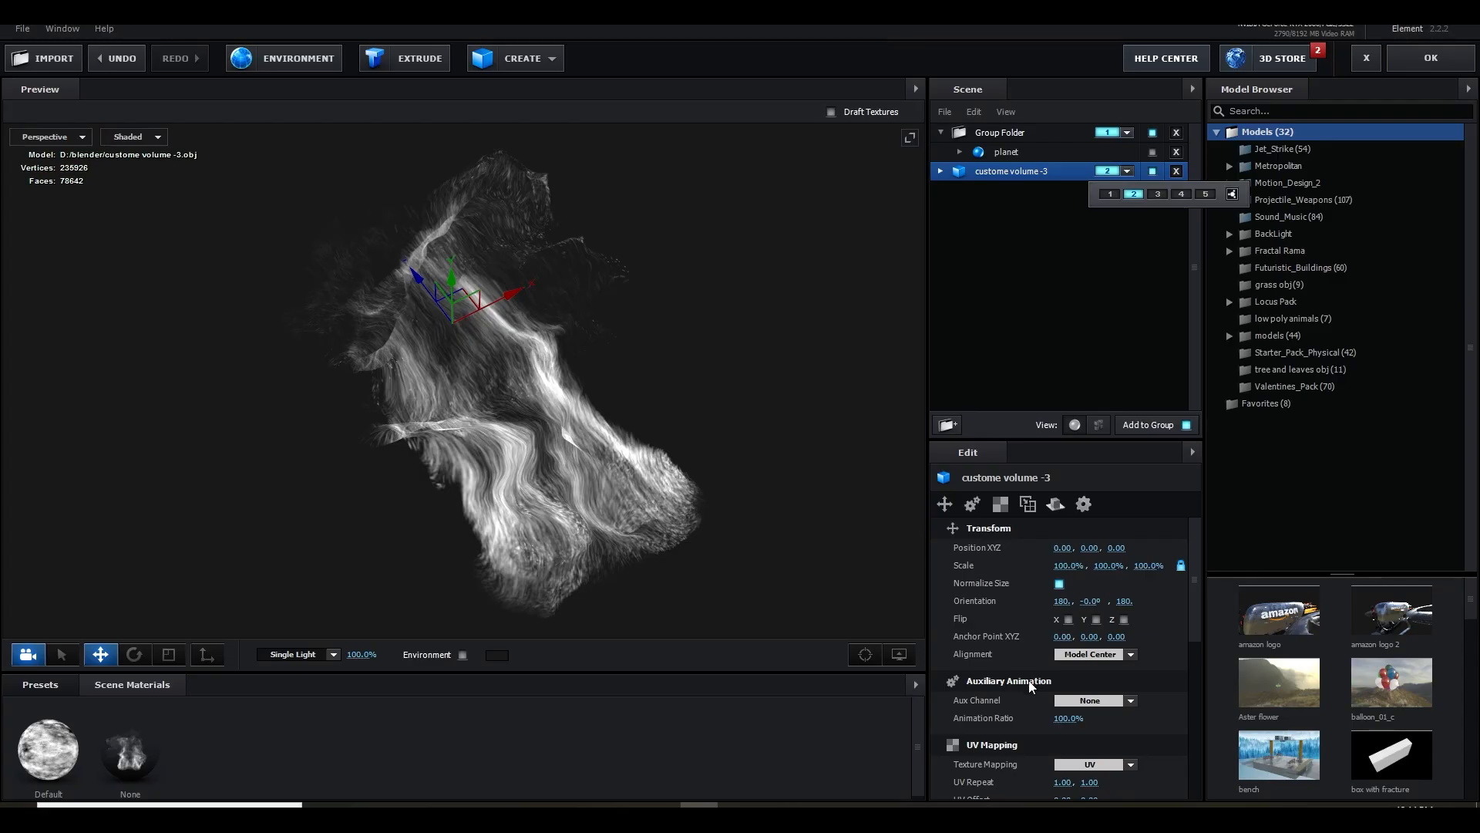
Enable Optimize Mesh for the custome volume -3 model and accept the scene setup
scroll(1030, 678, "down", 2)
left_click(1059, 720)
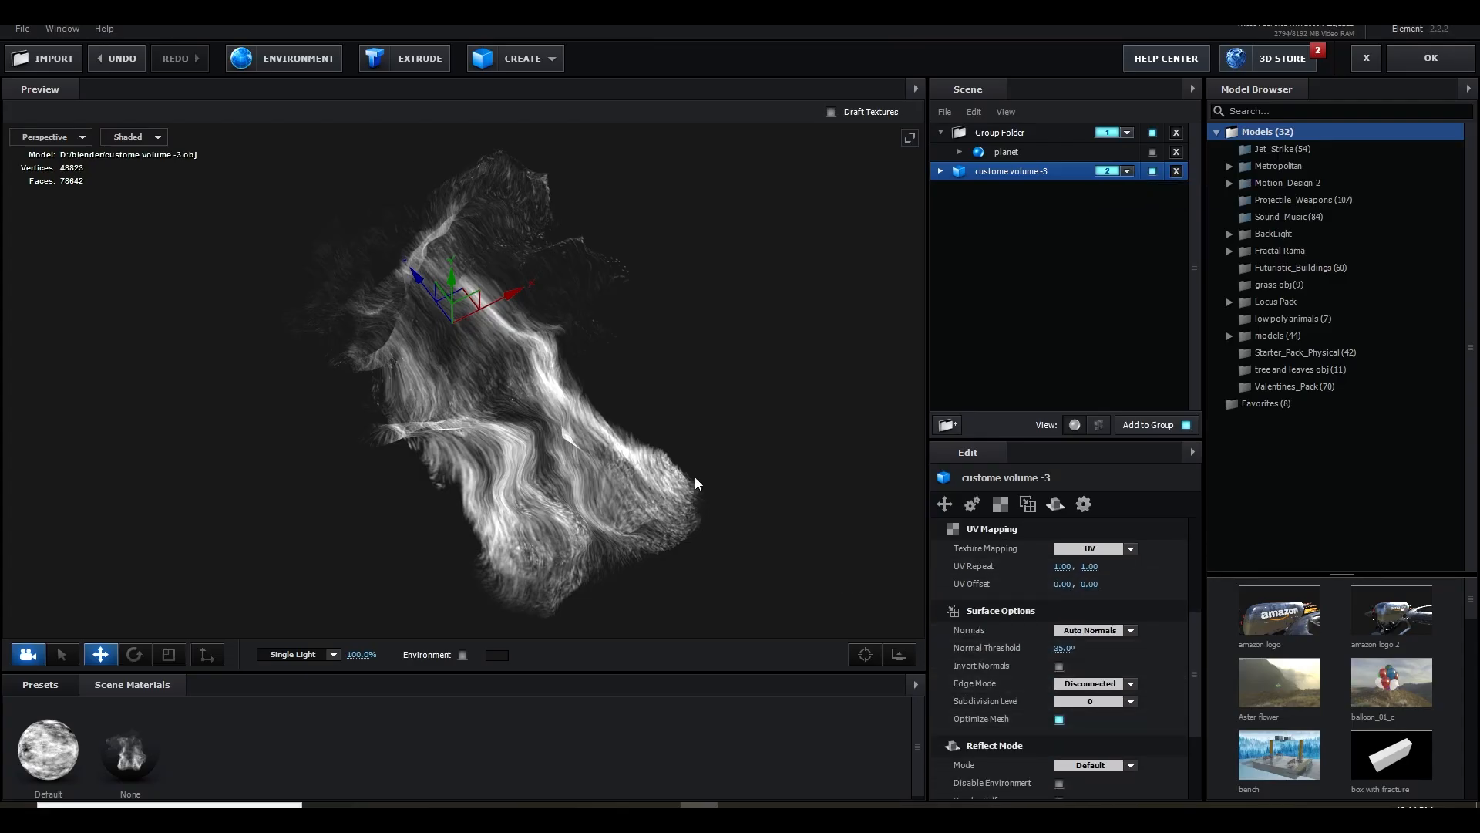
left_click(1431, 68)
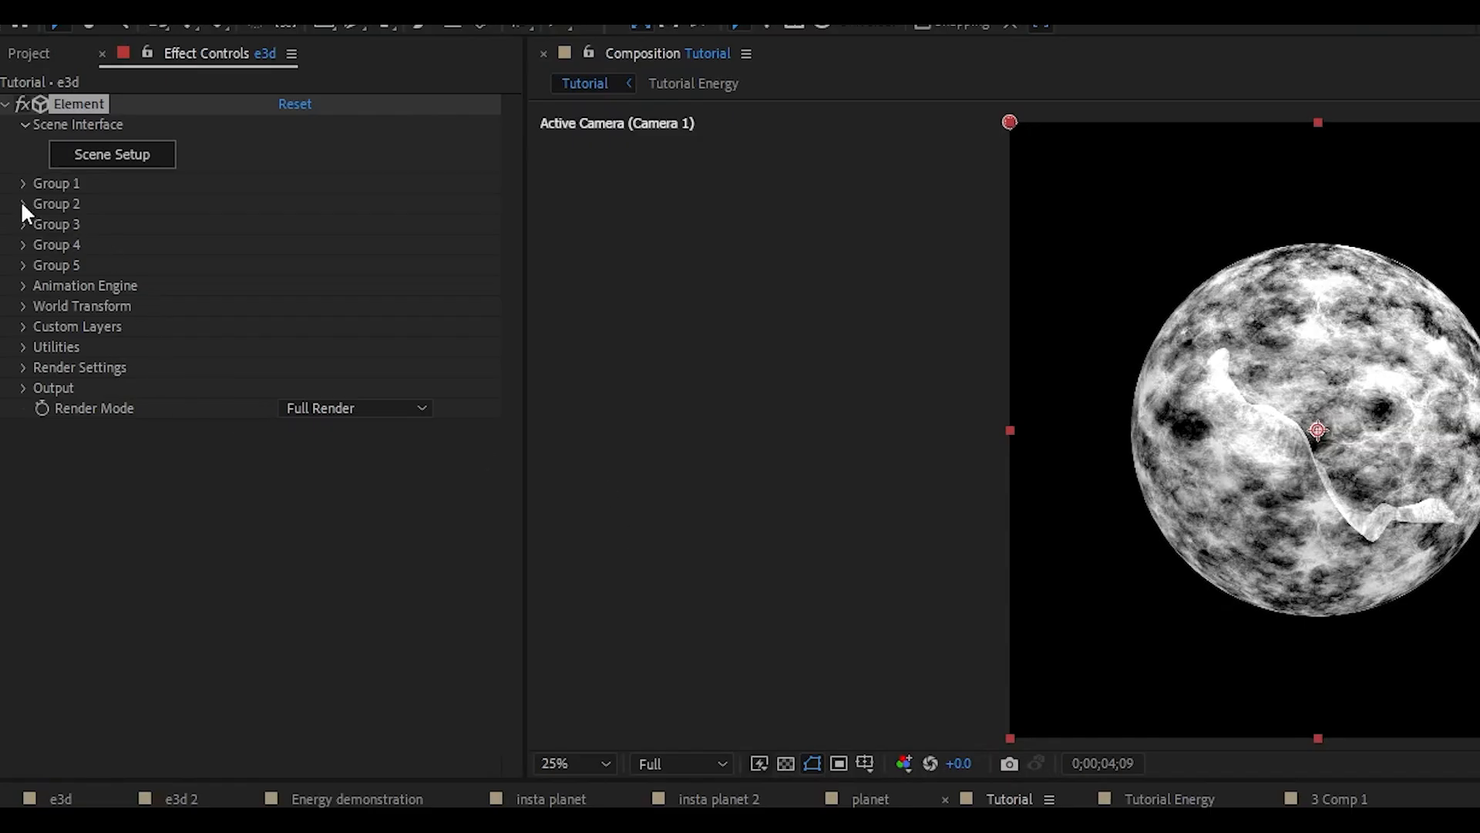
Set Group 2's Replicator Shape to Sphere in the Element effect
left_click(22, 203)
left_click(44, 244)
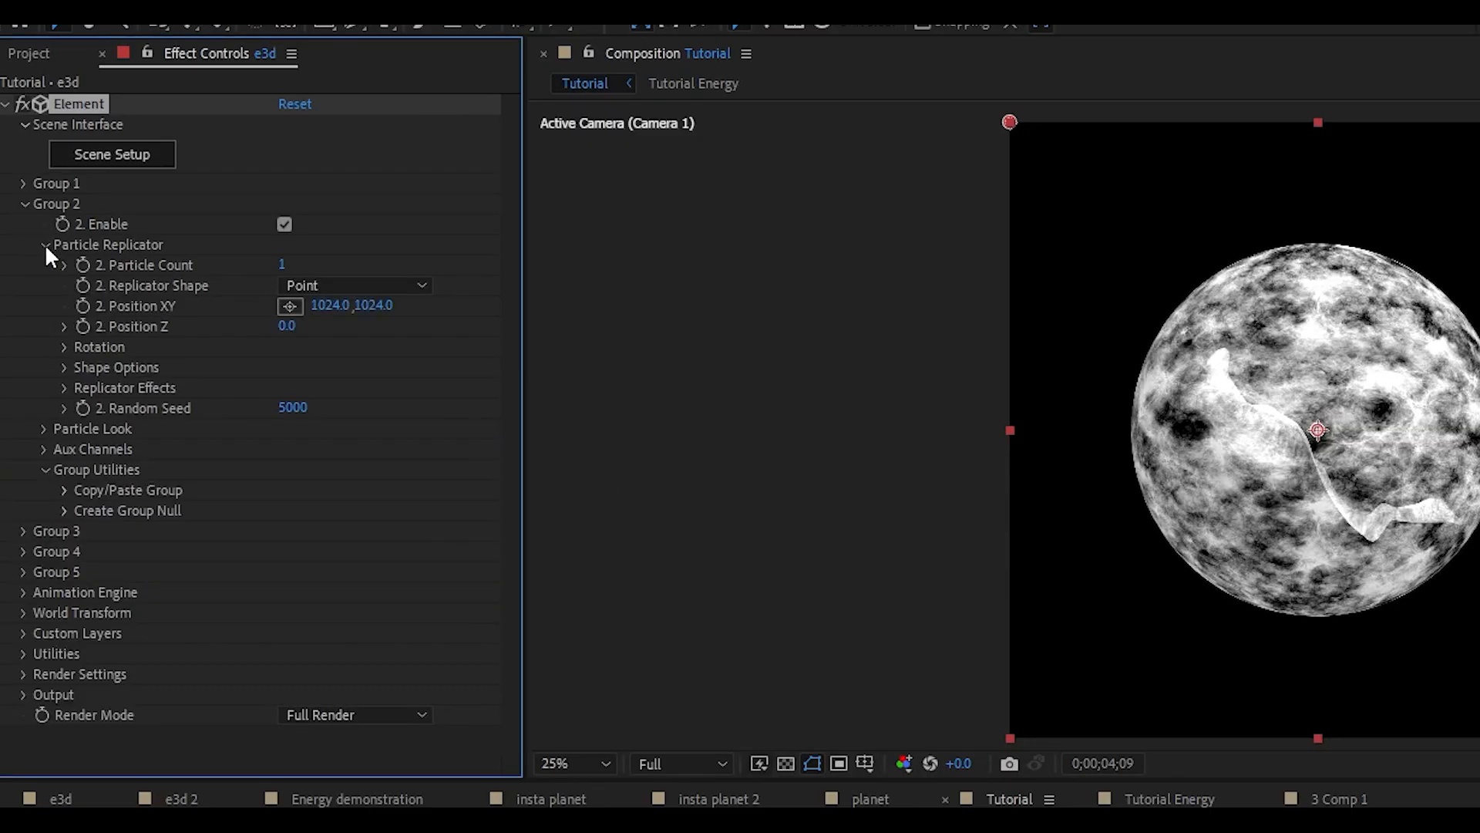
left_click(337, 284)
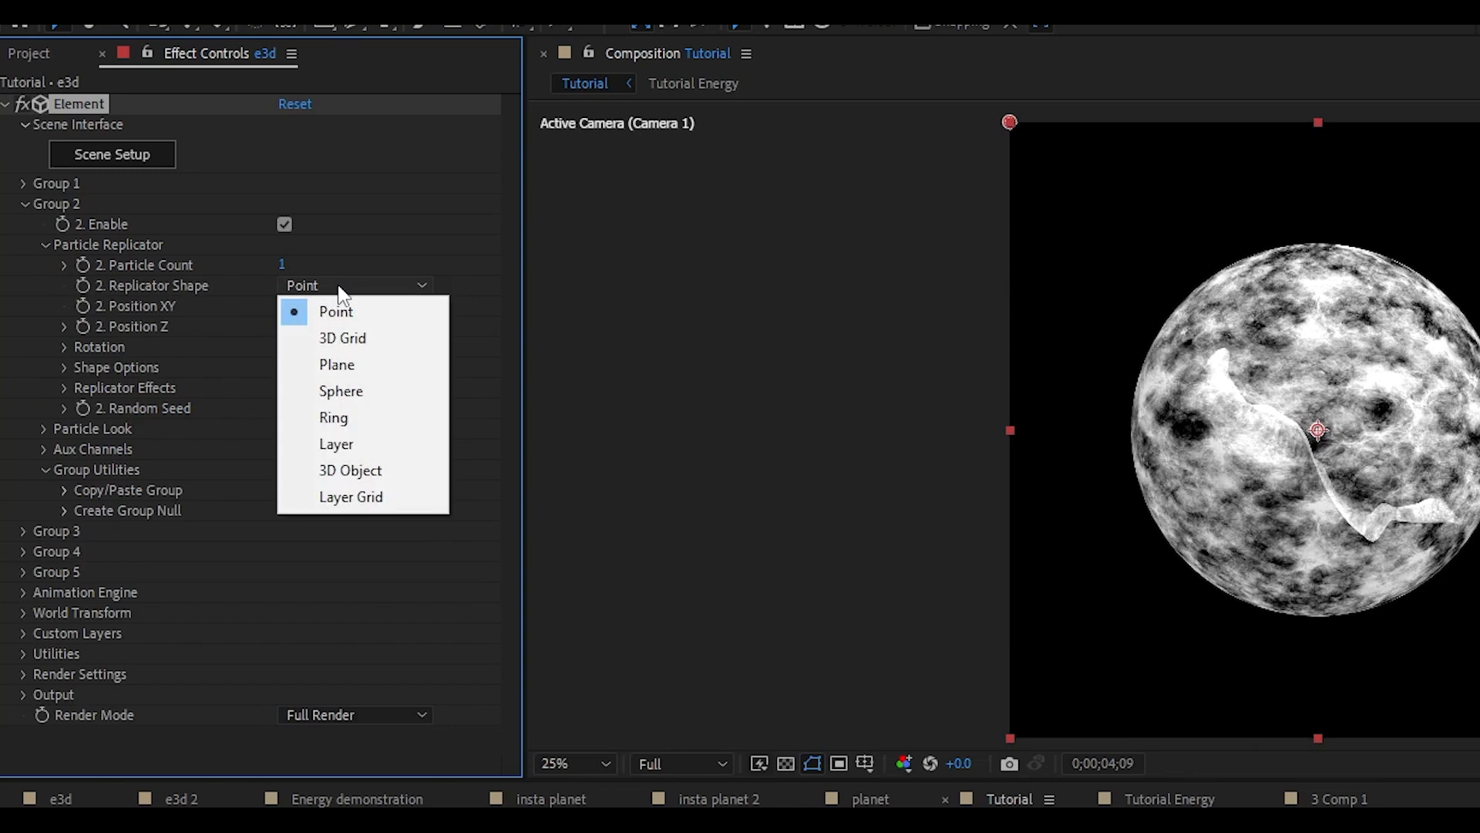
left_click(354, 388)
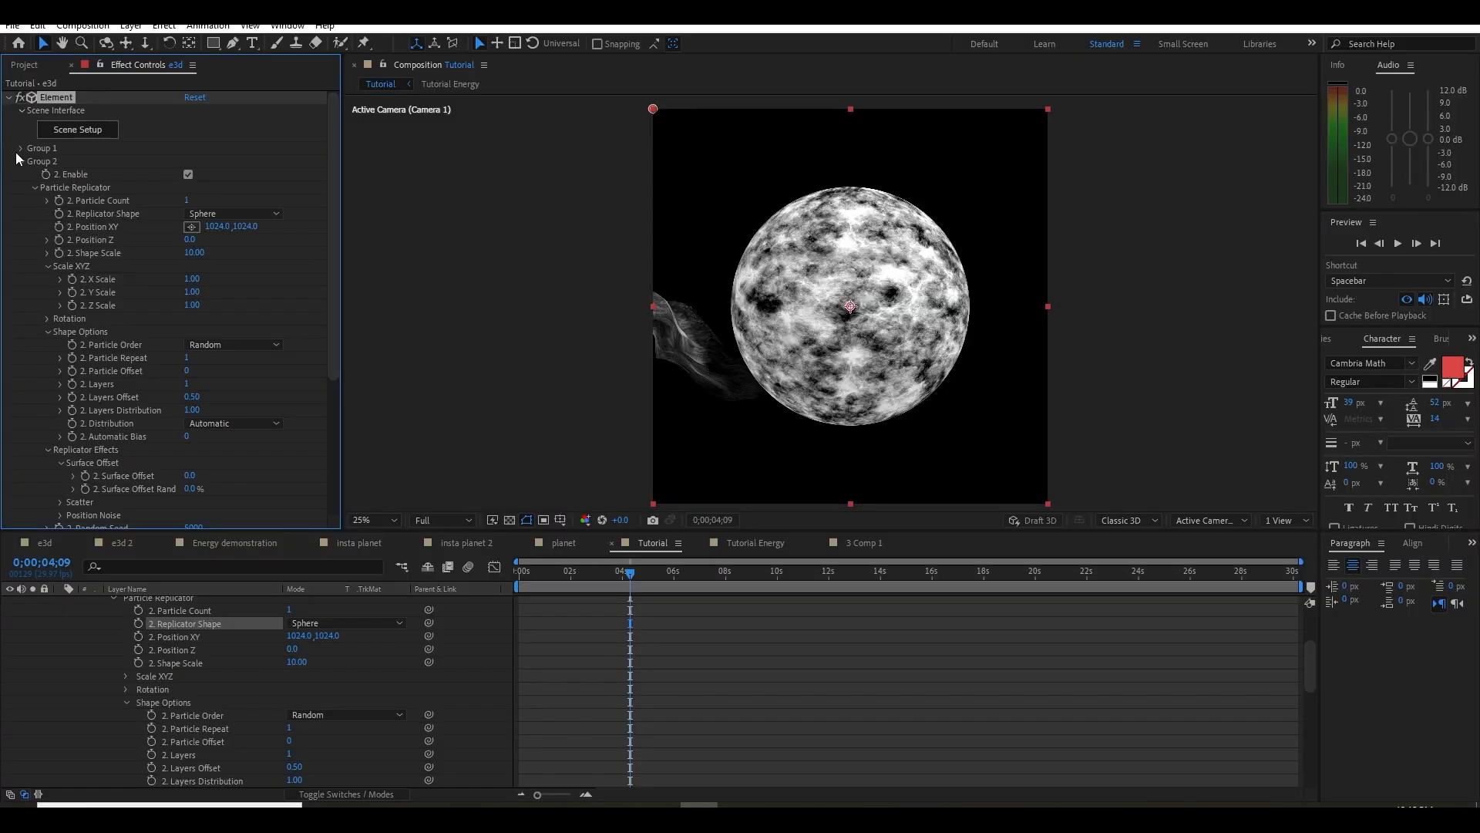
Disable Group 1 and return Group 2's Replicator Shape to Point
left_click(23, 184)
left_click(188, 162)
left_click(232, 306)
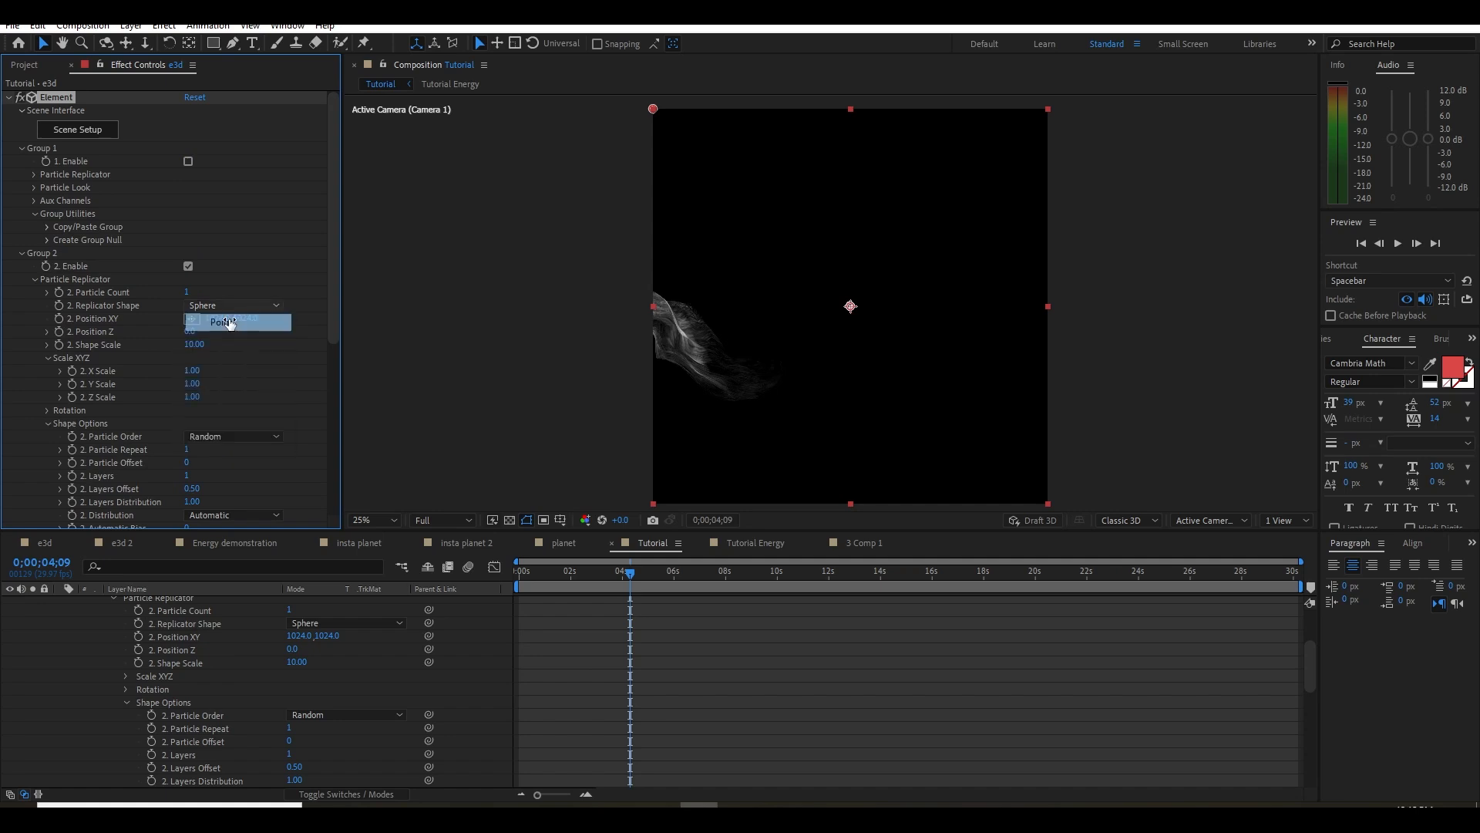
left_click(224, 317)
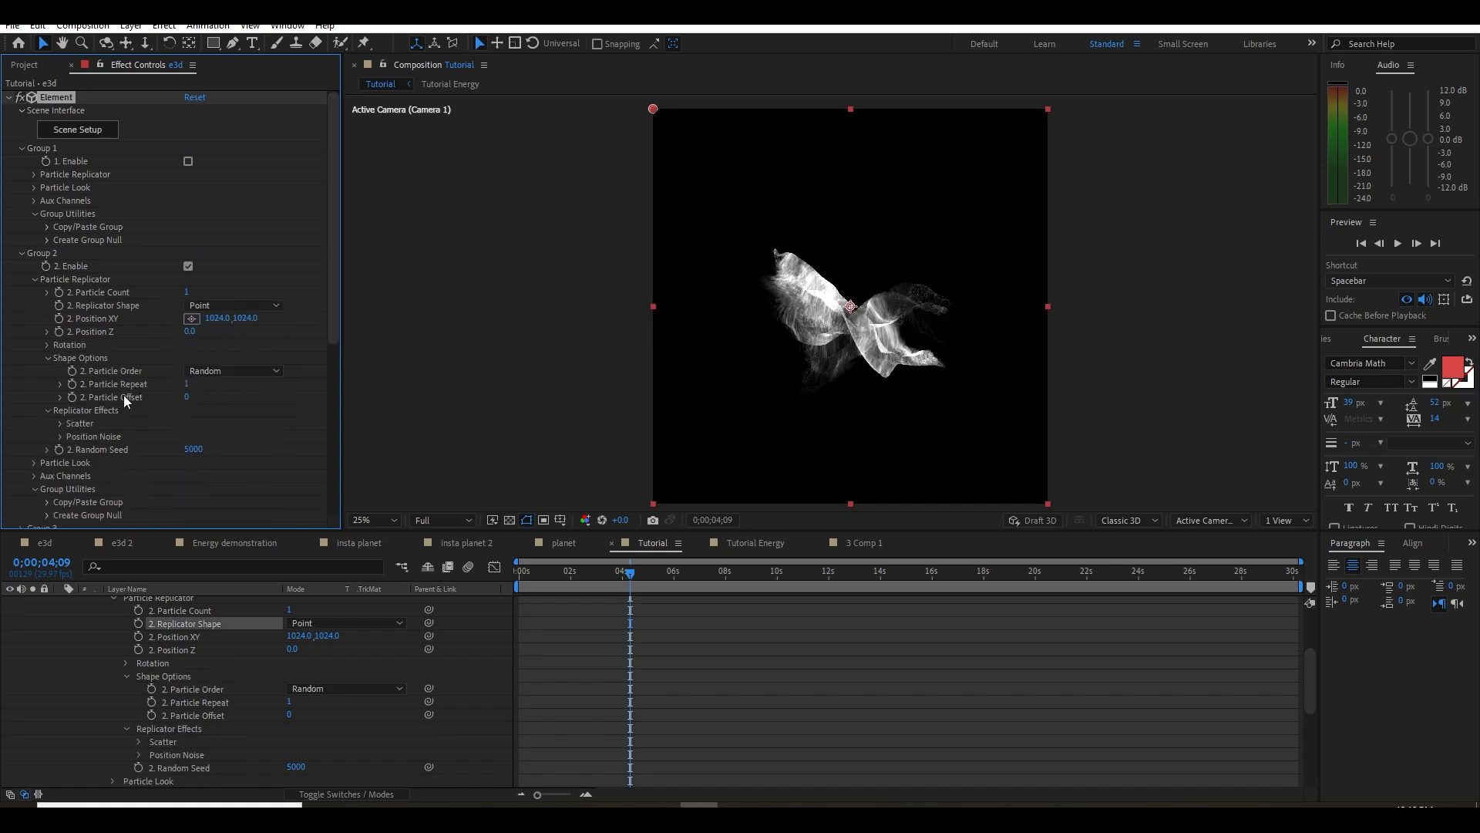
Set the Y Rotation of Group 2's Particle Replicator to 270°
left_click(48, 343)
left_click_drag(202, 371, 266, 371)
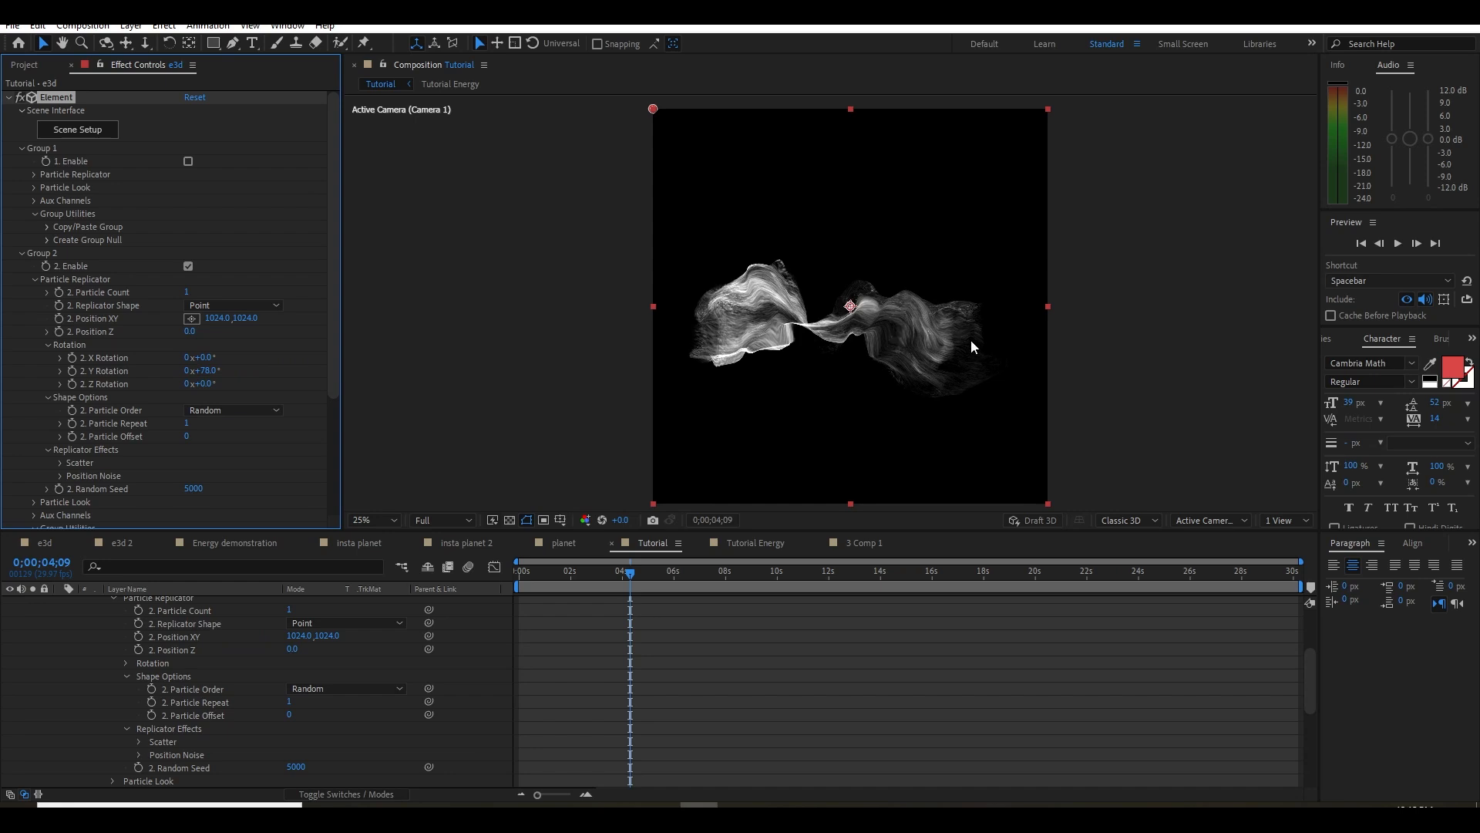
left_click_drag(205, 371, 360, 369)
left_click(333, 532)
type("2709")
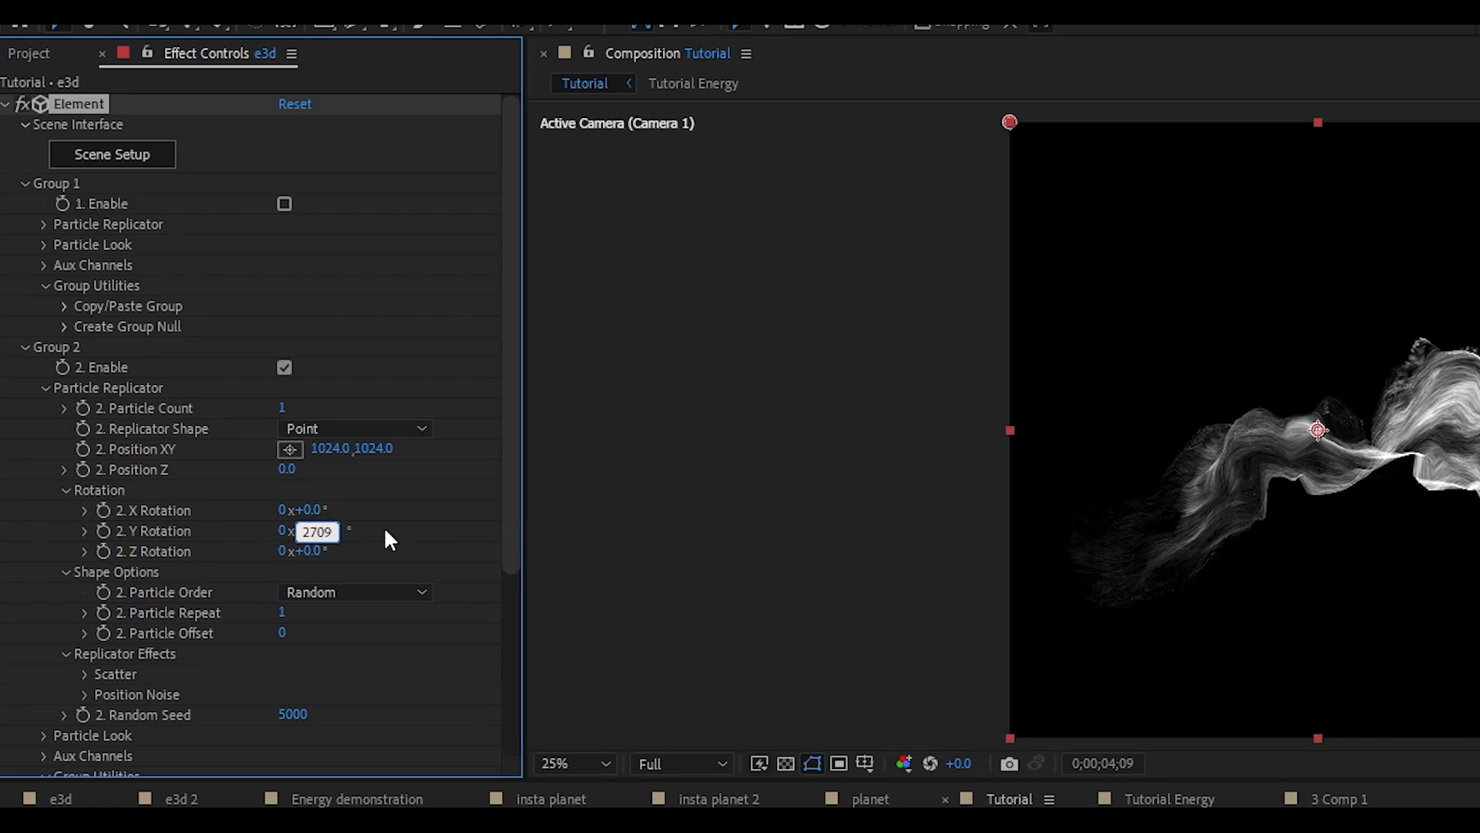
key("Return")
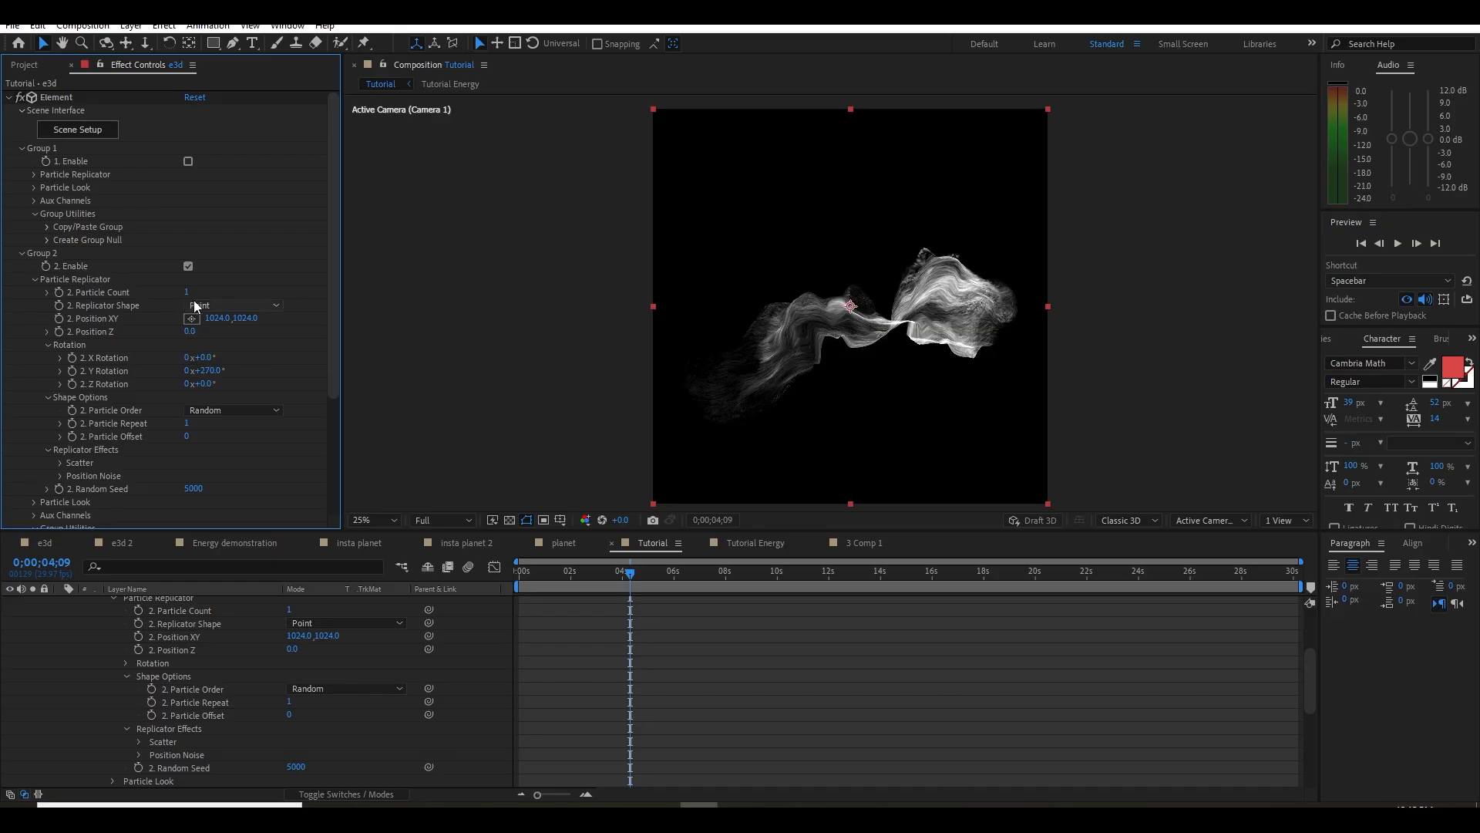
Re-enable Group 1 and make Group 2's replicator a Sphere with a Particle Count of 86
left_click(188, 162)
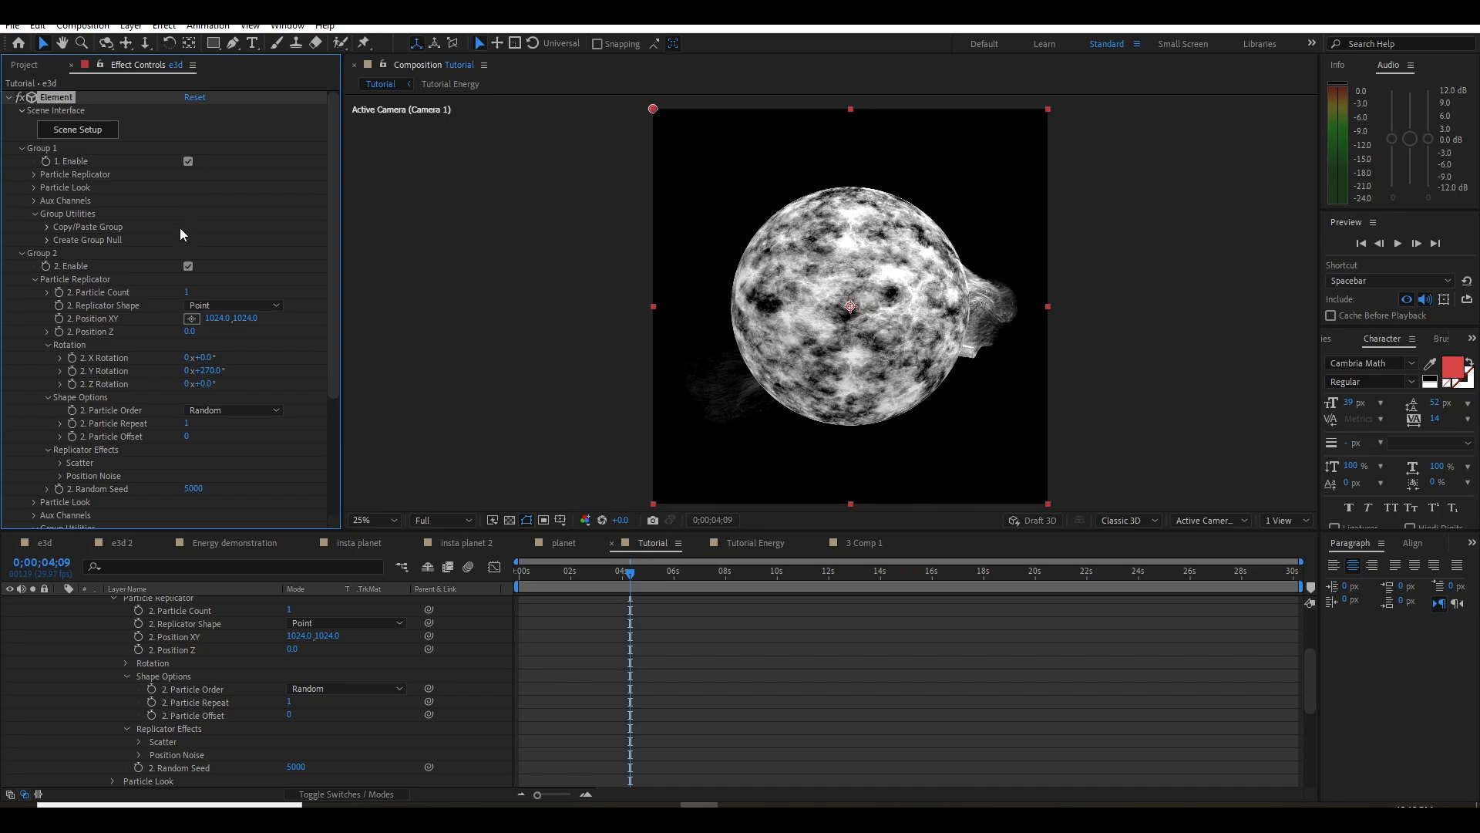
left_click(200, 306)
left_click(229, 371)
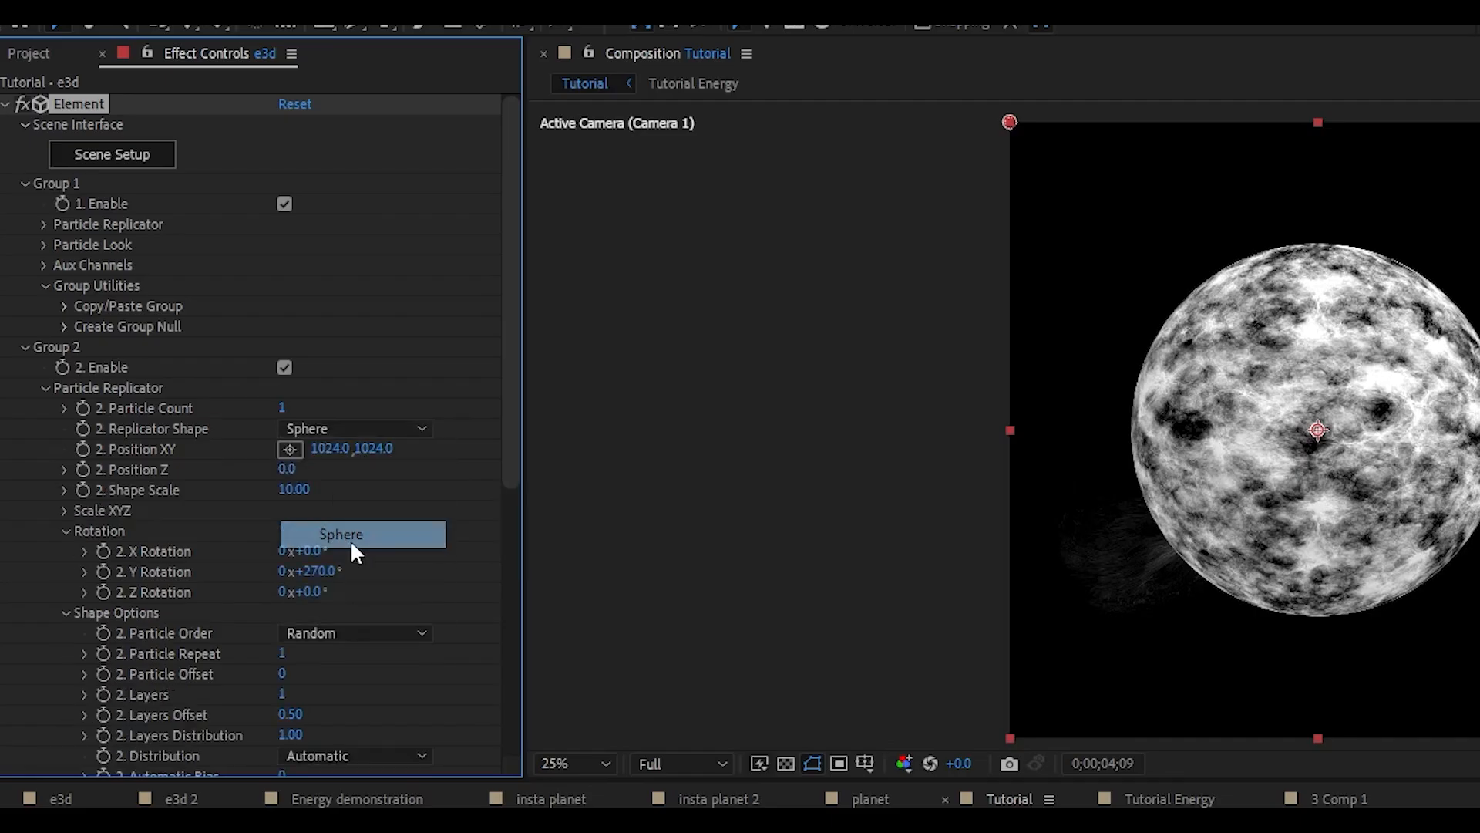
left_click_drag(283, 407, 334, 401)
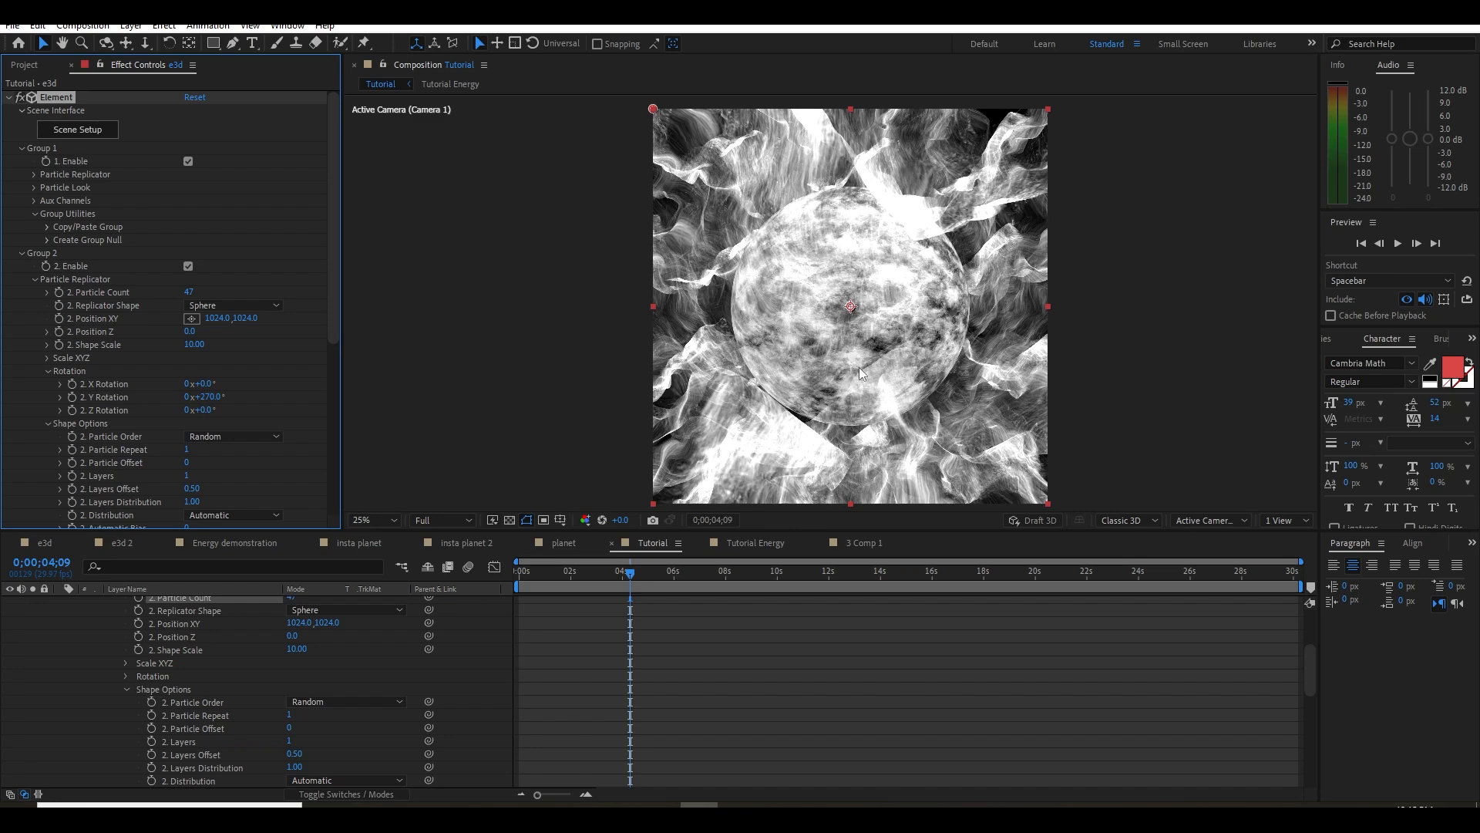
left_click_drag(189, 293, 201, 282)
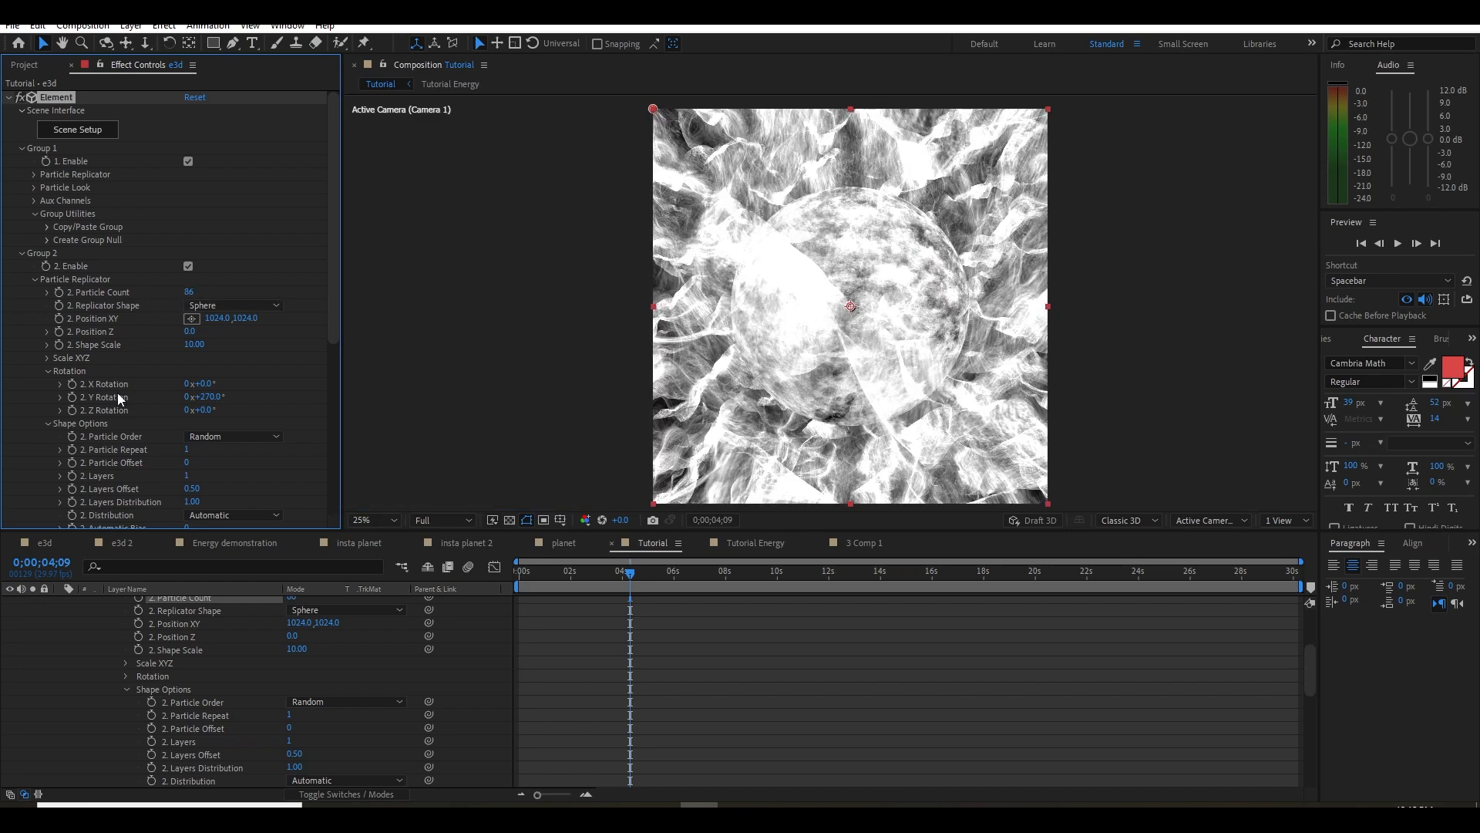
Set Group 2's Particle Size to 4.00 and its Particle Size Random to 51%
left_click(48, 372)
left_click(47, 384)
left_click(48, 397)
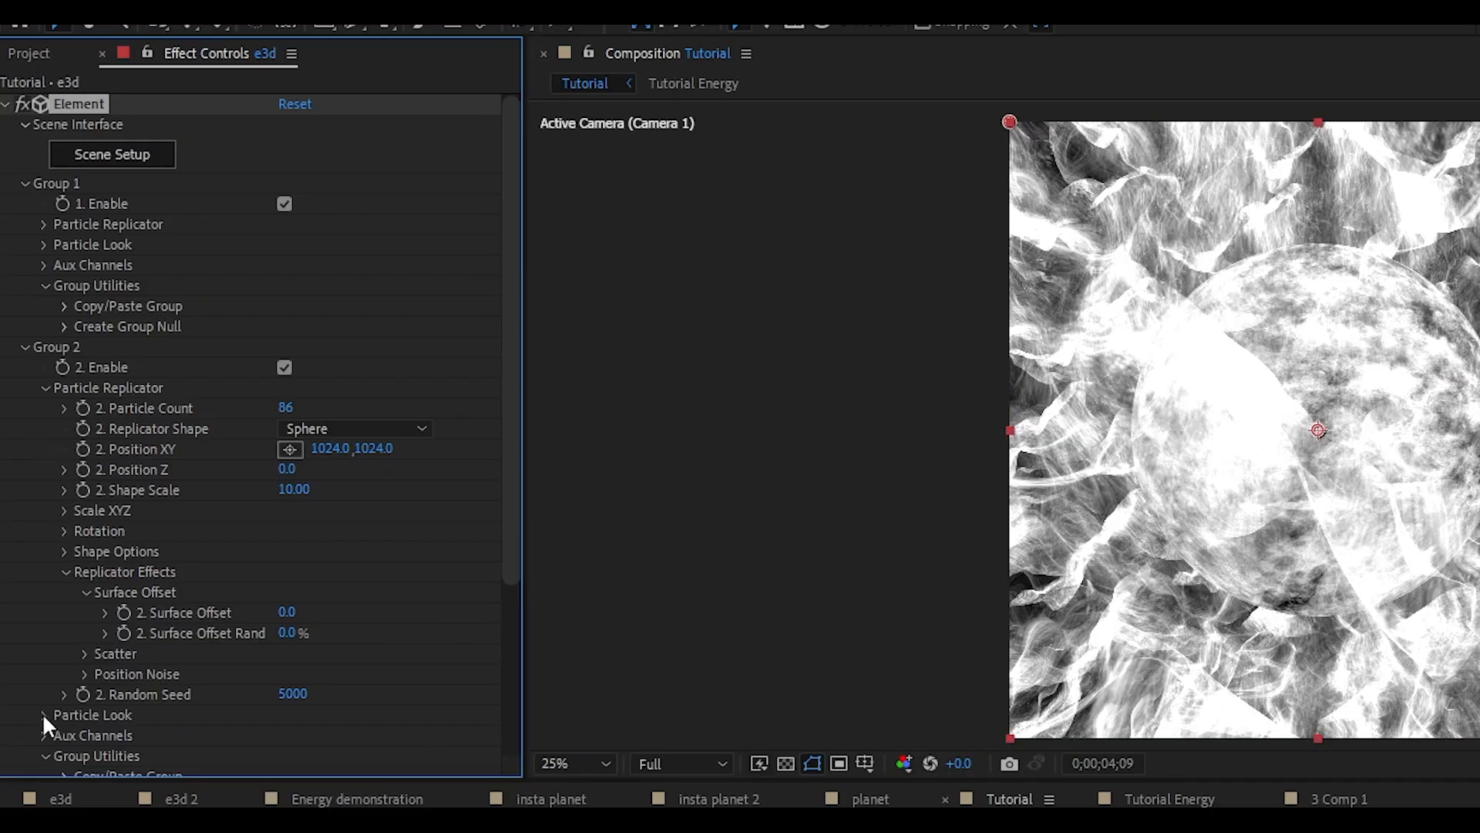
left_click(35, 490)
scroll(44, 487, "down", 5)
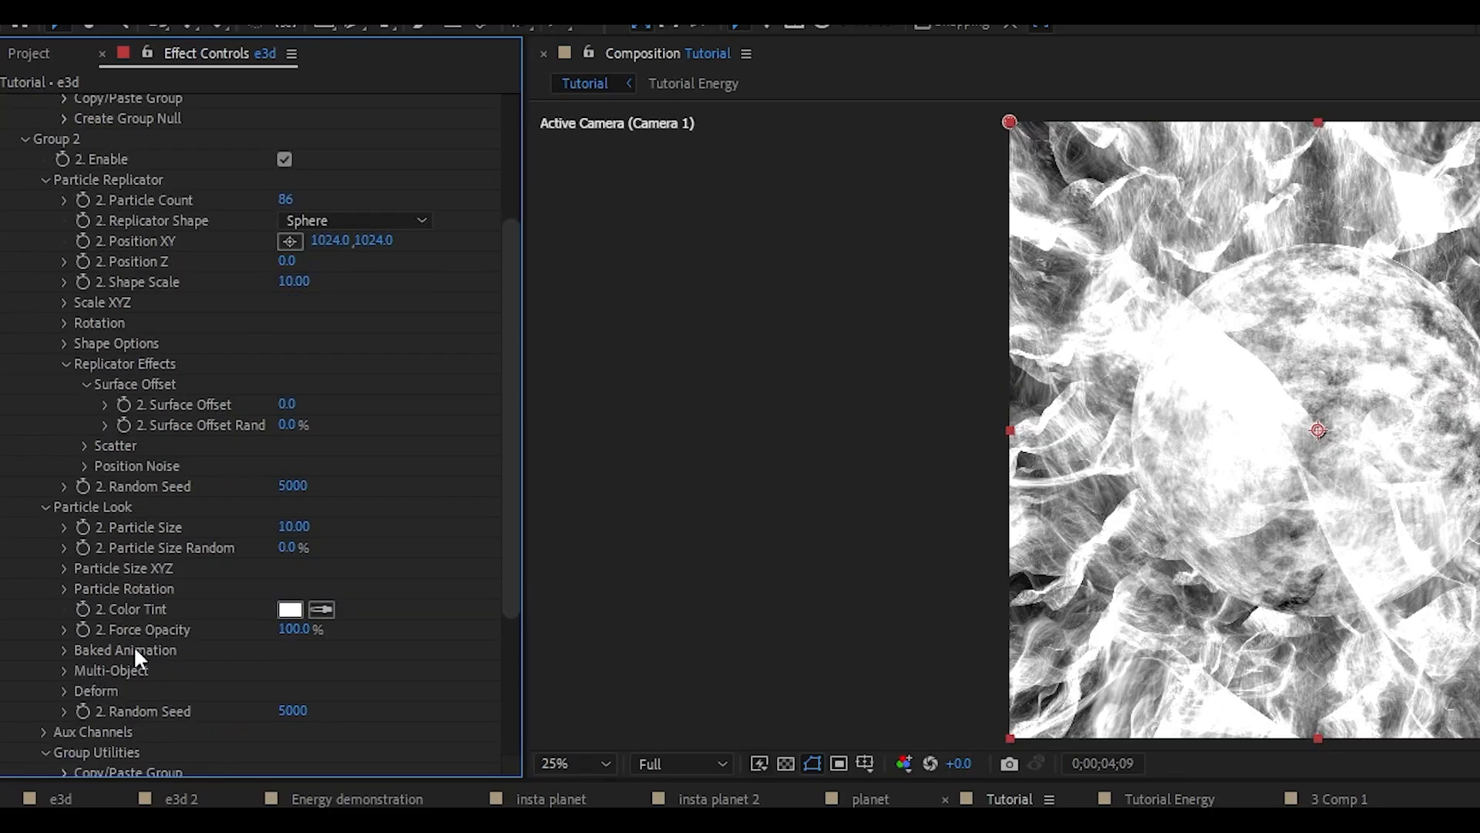
left_click(293, 527)
type("4")
key("Return")
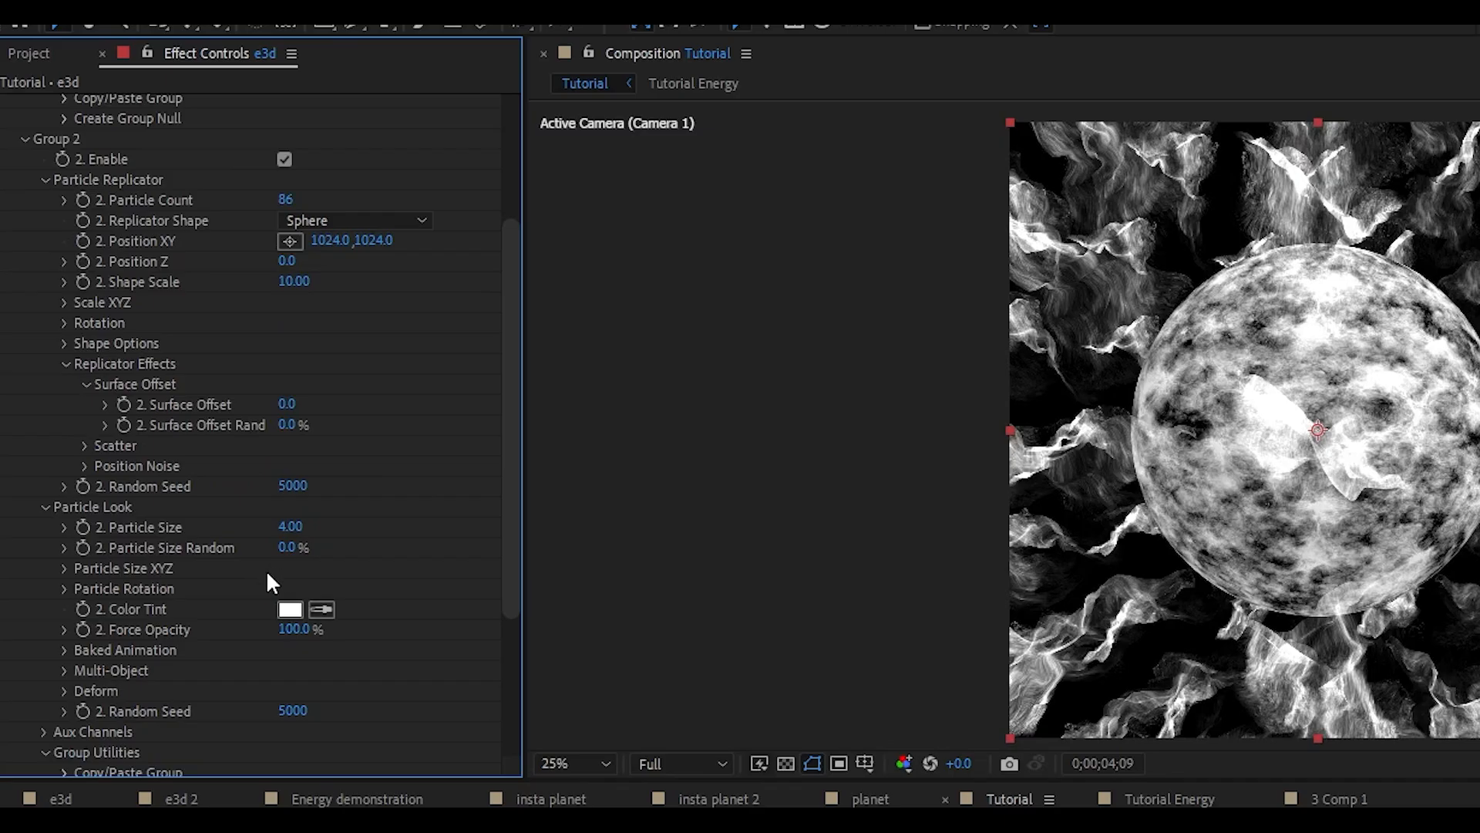
left_click_drag(188, 382, 220, 380)
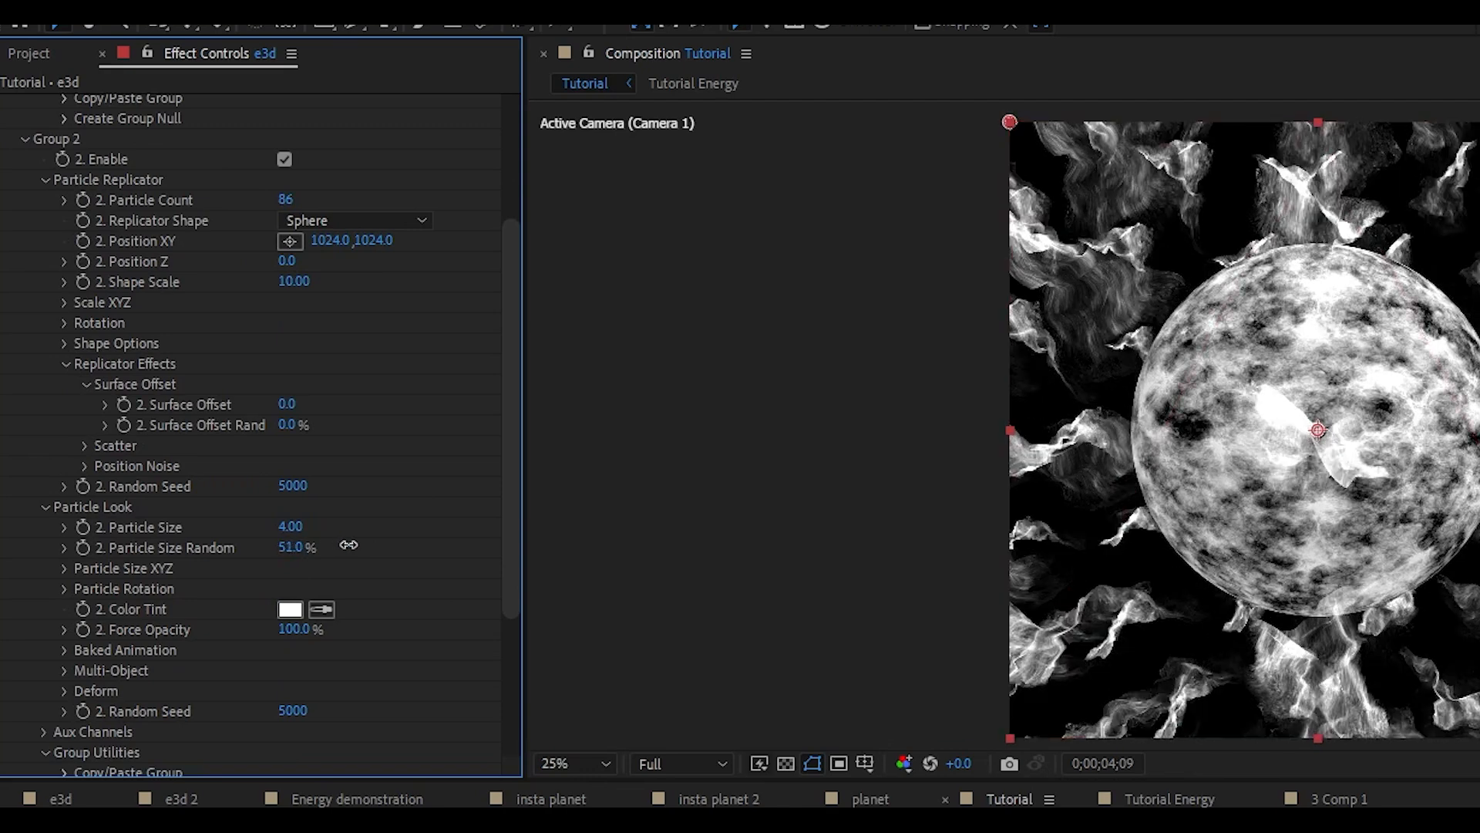
left_click_drag(300, 555, 296, 472)
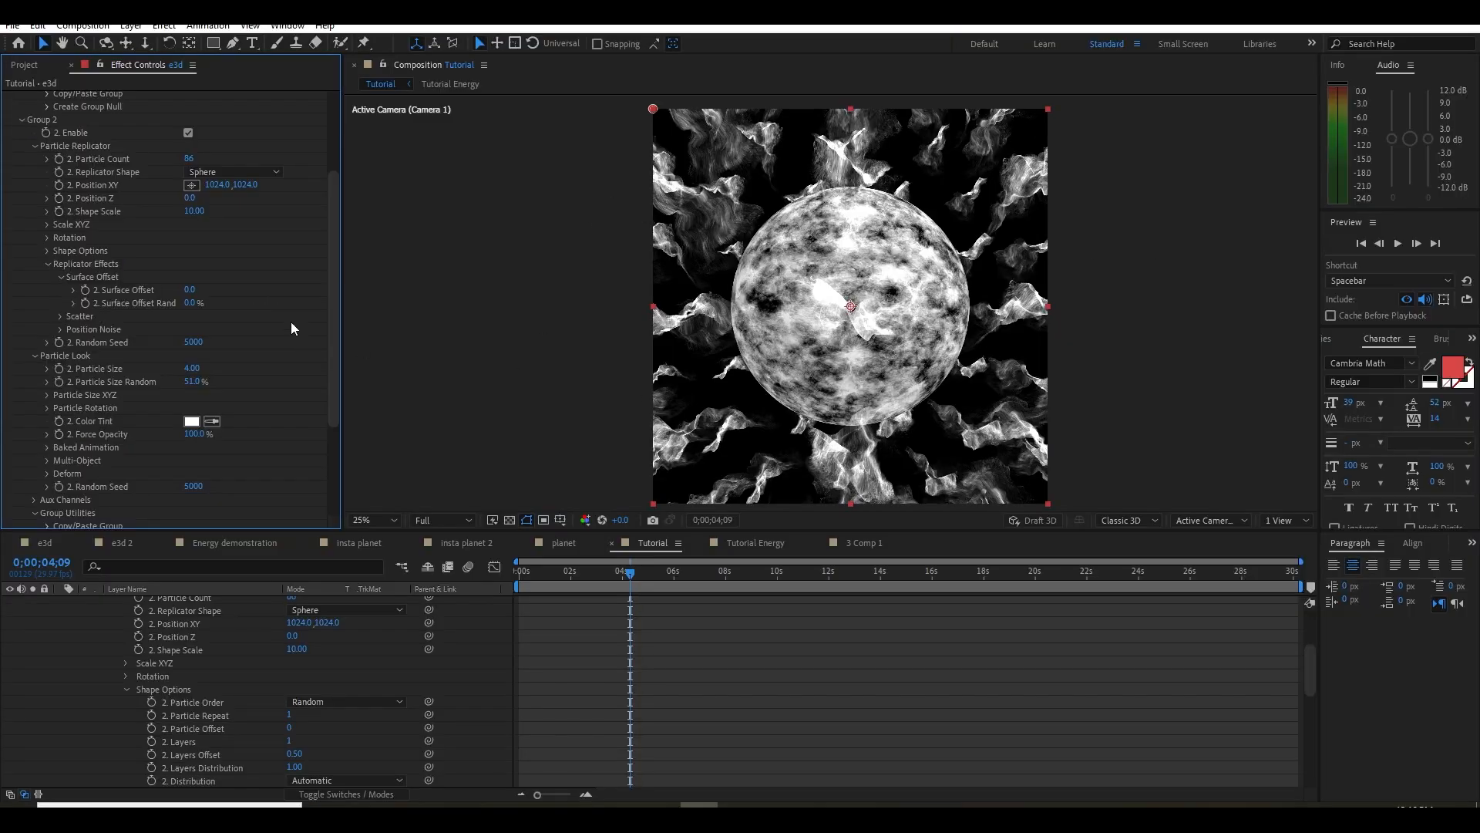
Reduce Group 2's Shape Scale to 3.50 so the volume particles sit on the planet's surface
left_click_drag(197, 211, 181, 217)
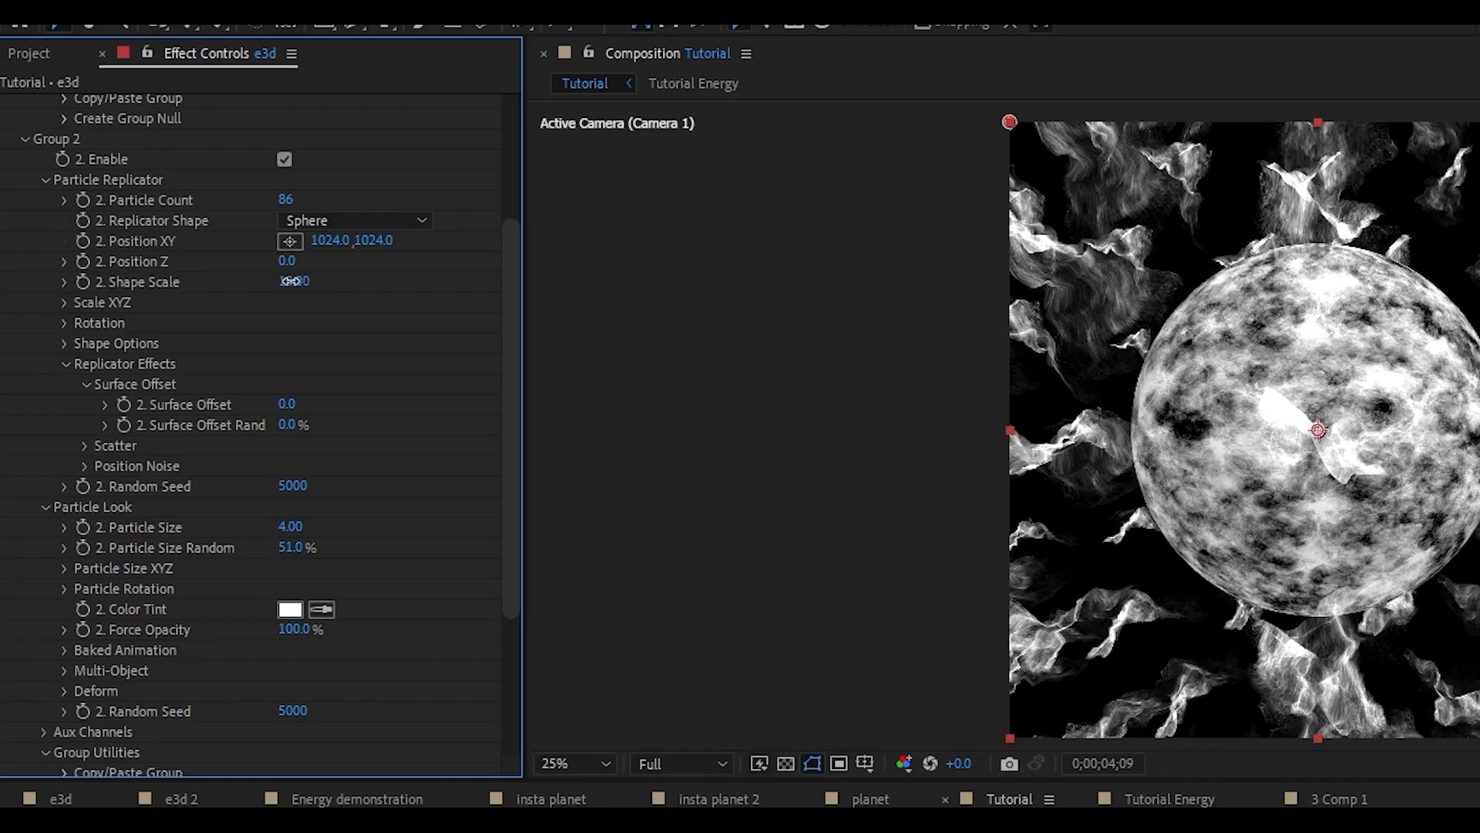
left_click_drag(273, 292, 255, 296)
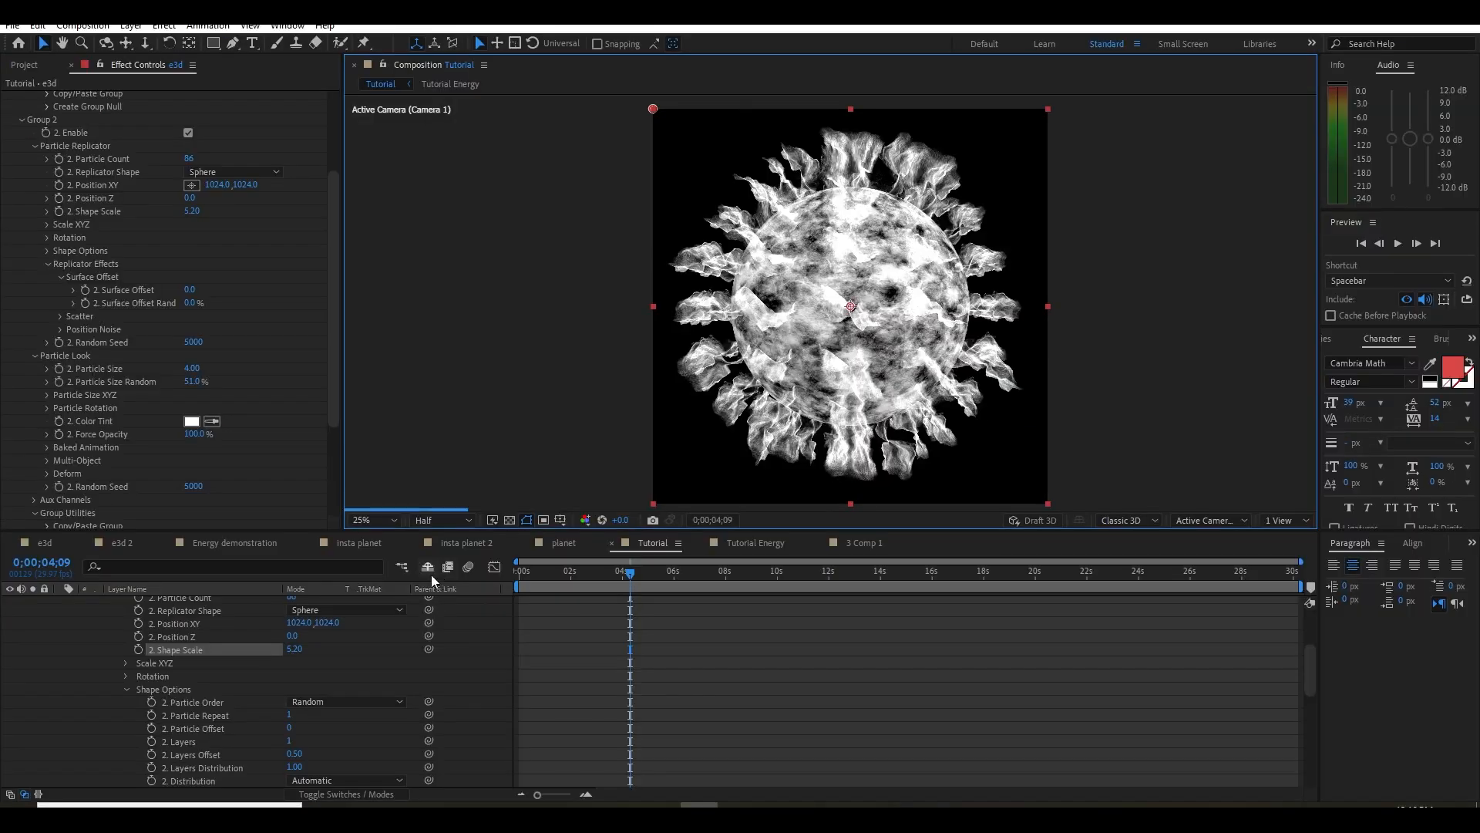
left_click_drag(193, 212, 182, 218)
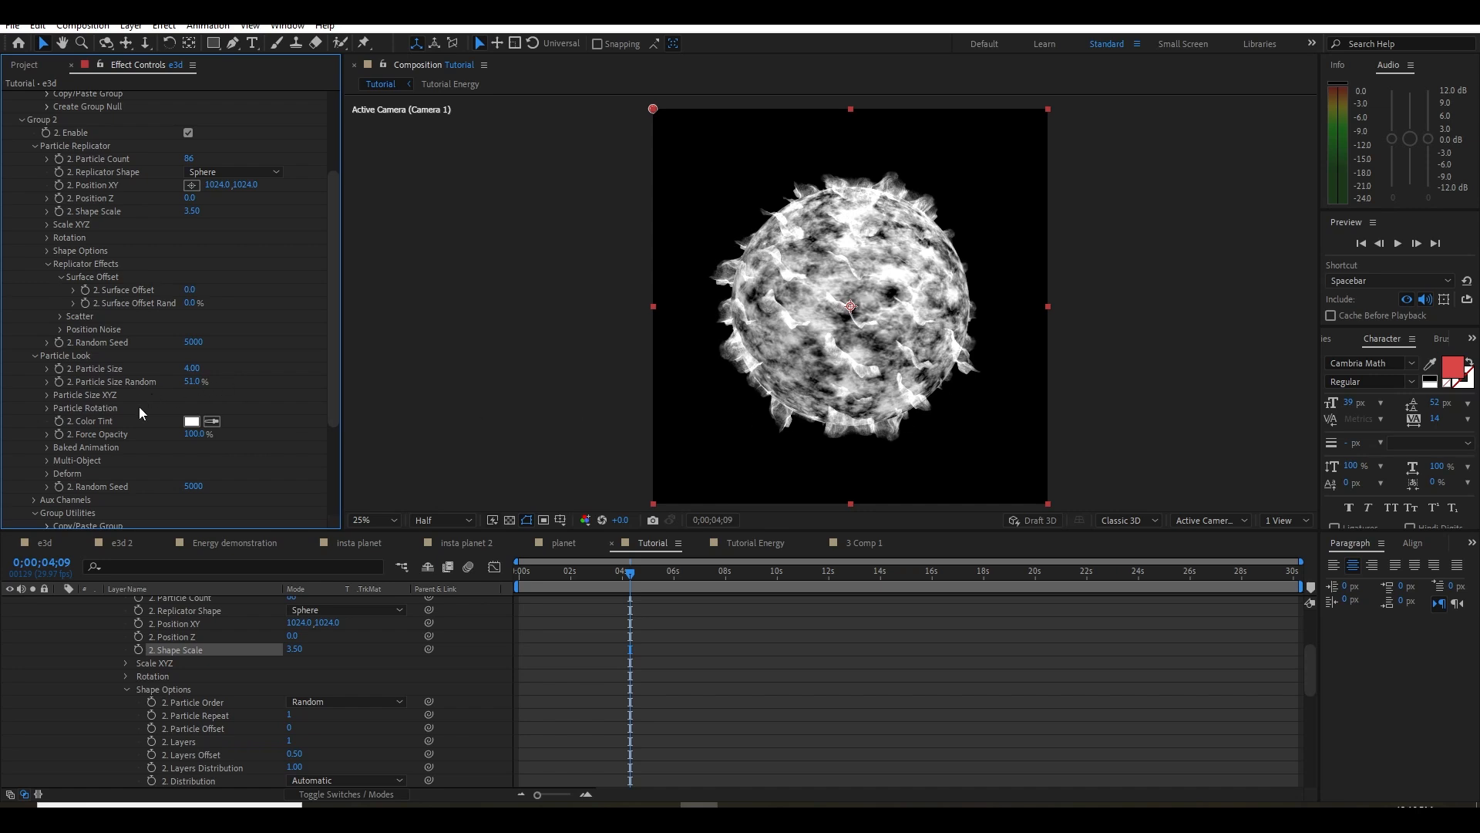
Set the Rotation Random of Group 2's particles to 29°
left_click(47, 409)
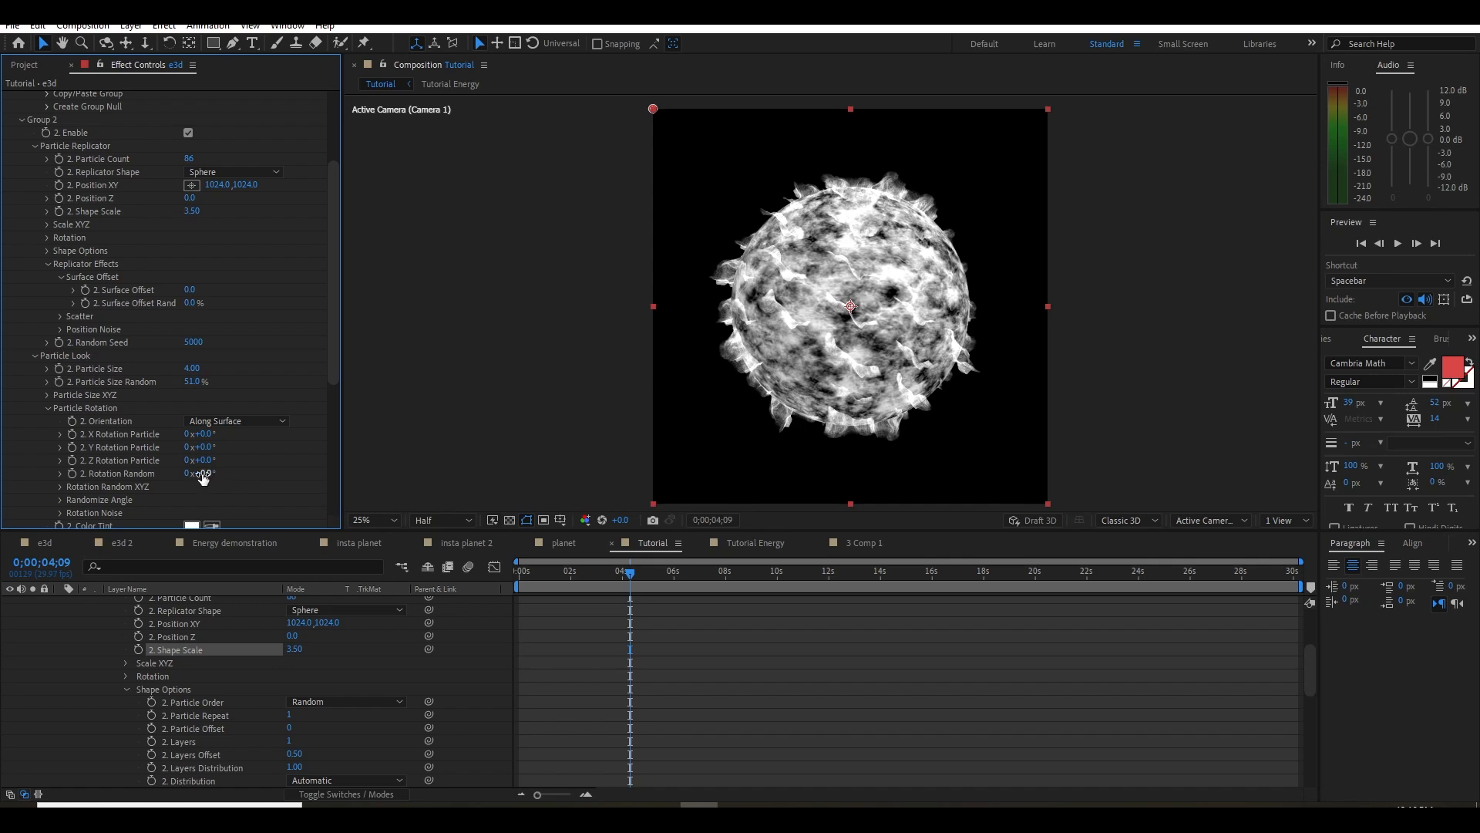
mouse_move(209, 480)
left_mouse_down()
mouse_move(244, 473)
mouse_move(223, 473)
mouse_move(230, 429)
mouse_move(205, 434)
mouse_move(232, 445)
mouse_move(199, 456)
mouse_move(277, 463)
mouse_move(168, 464)
mouse_move(215, 461)
left_mouse_up()
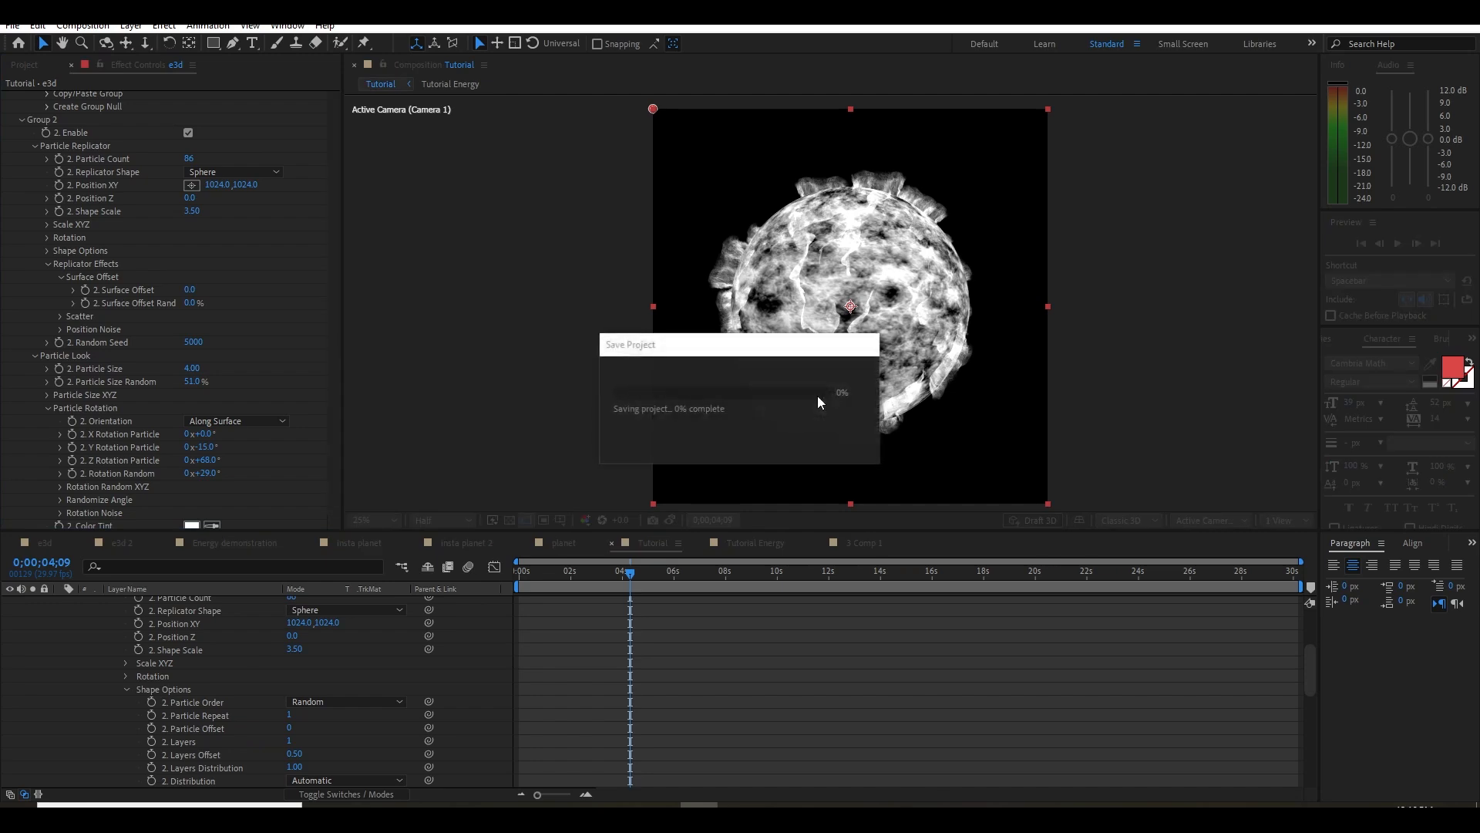
In Scene Setup, assign the custome volume -3 model to Group 3 in addition to Group 2
scroll(126, 389, "up", 3)
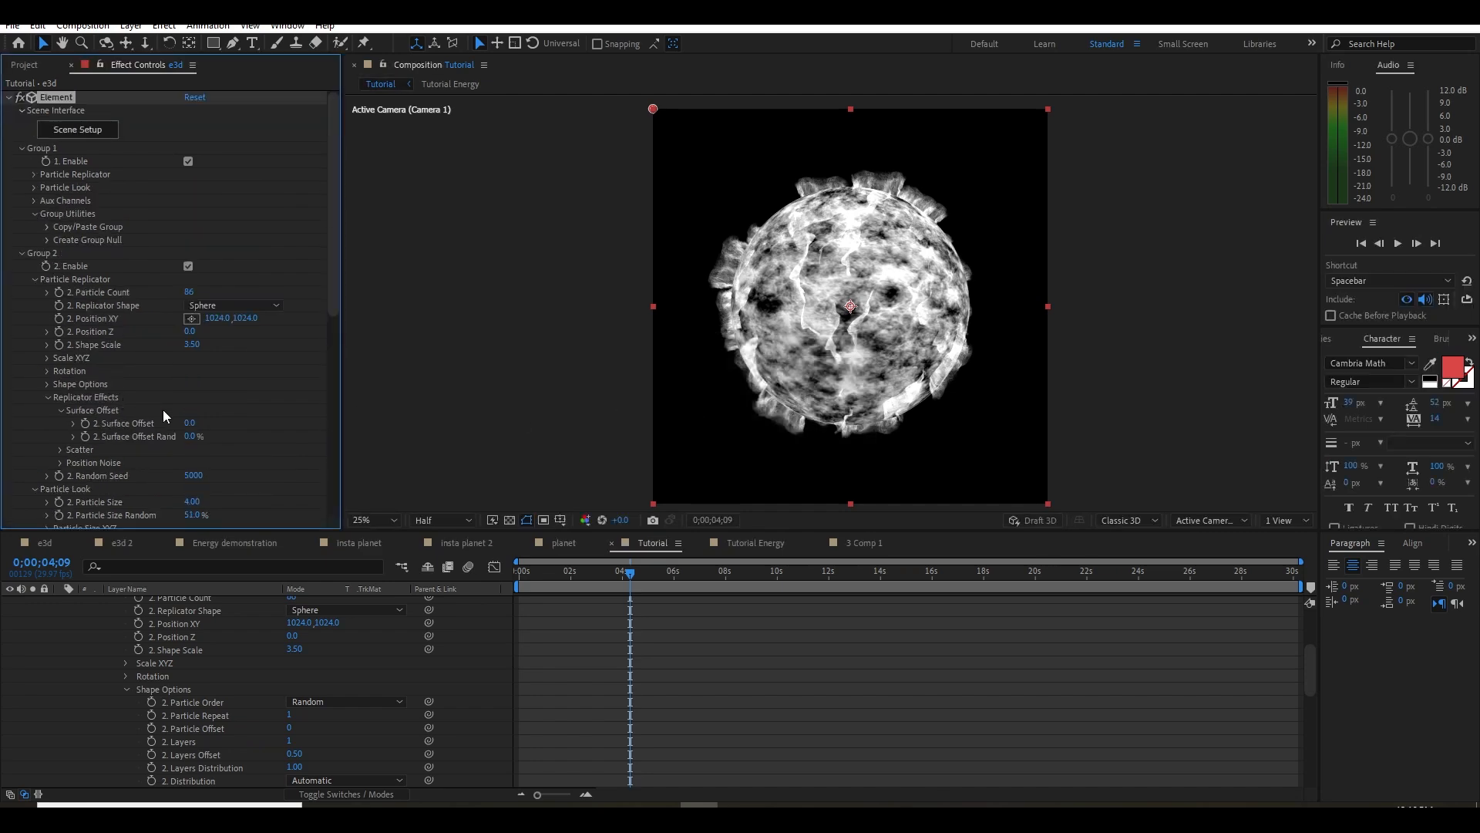
left_click(85, 130)
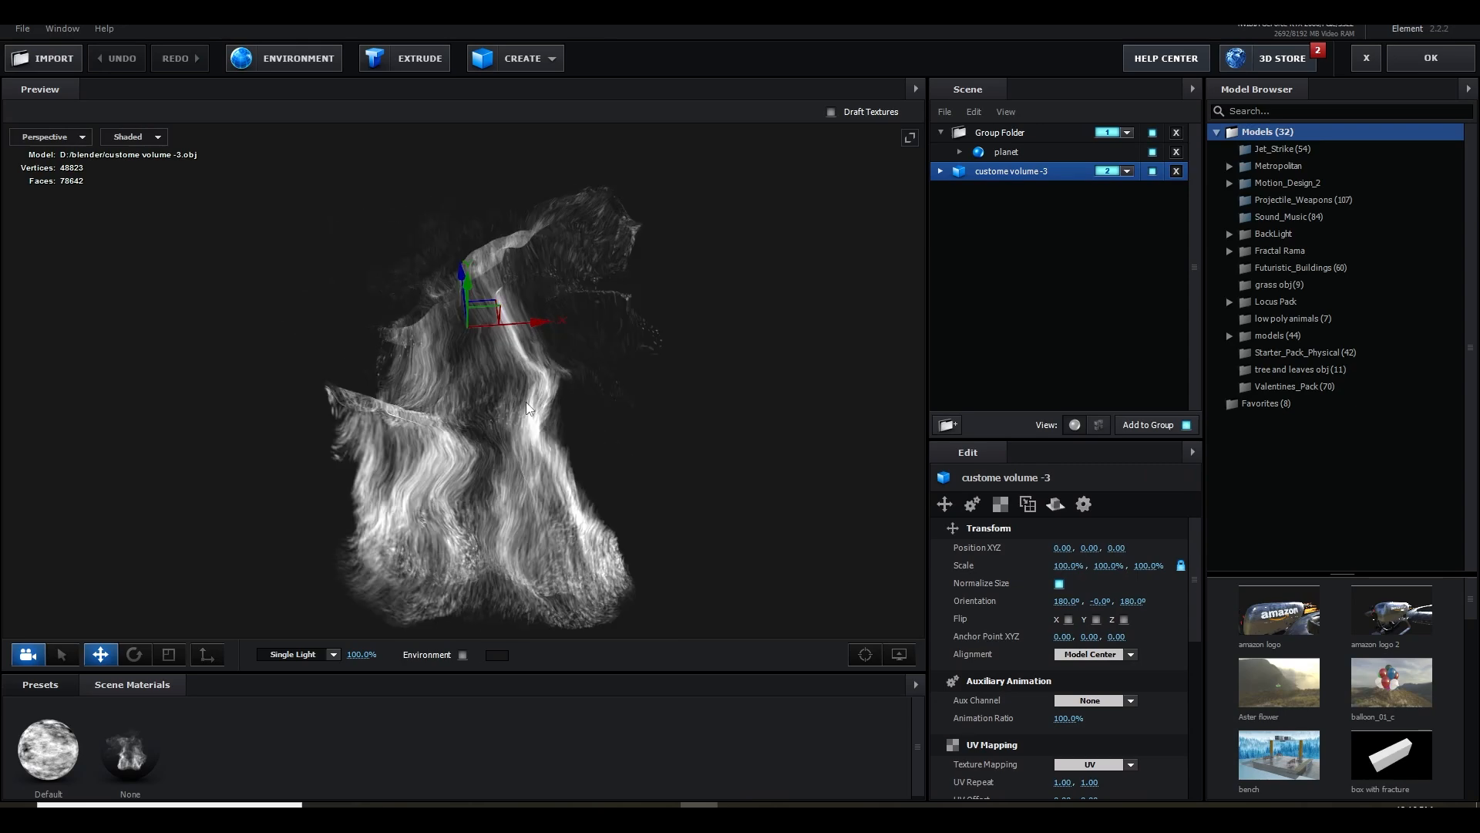
left_click_drag(526, 400, 483, 361)
left_click(1127, 171)
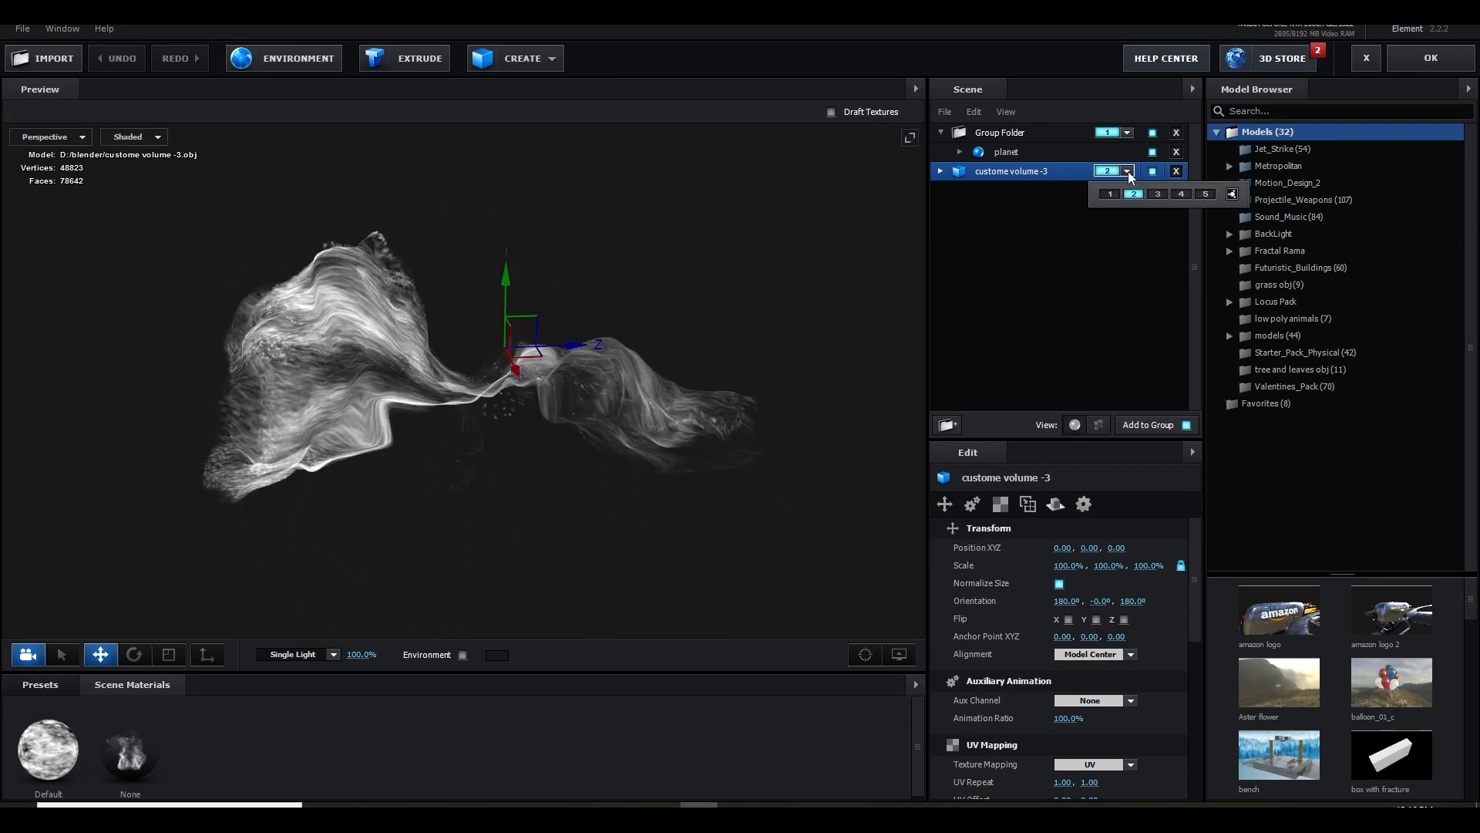
left_click(1417, 257)
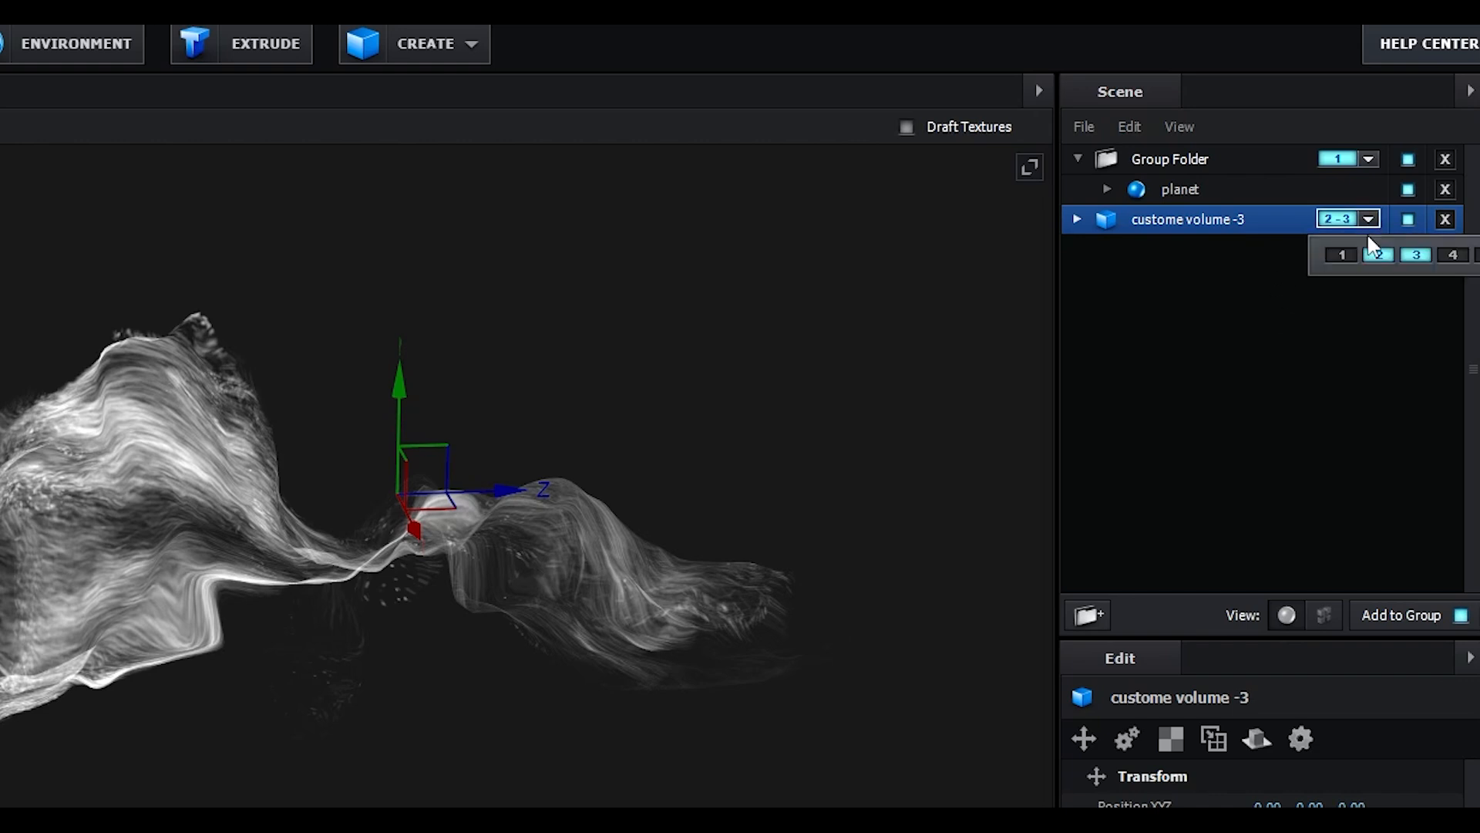
left_click(1416, 255)
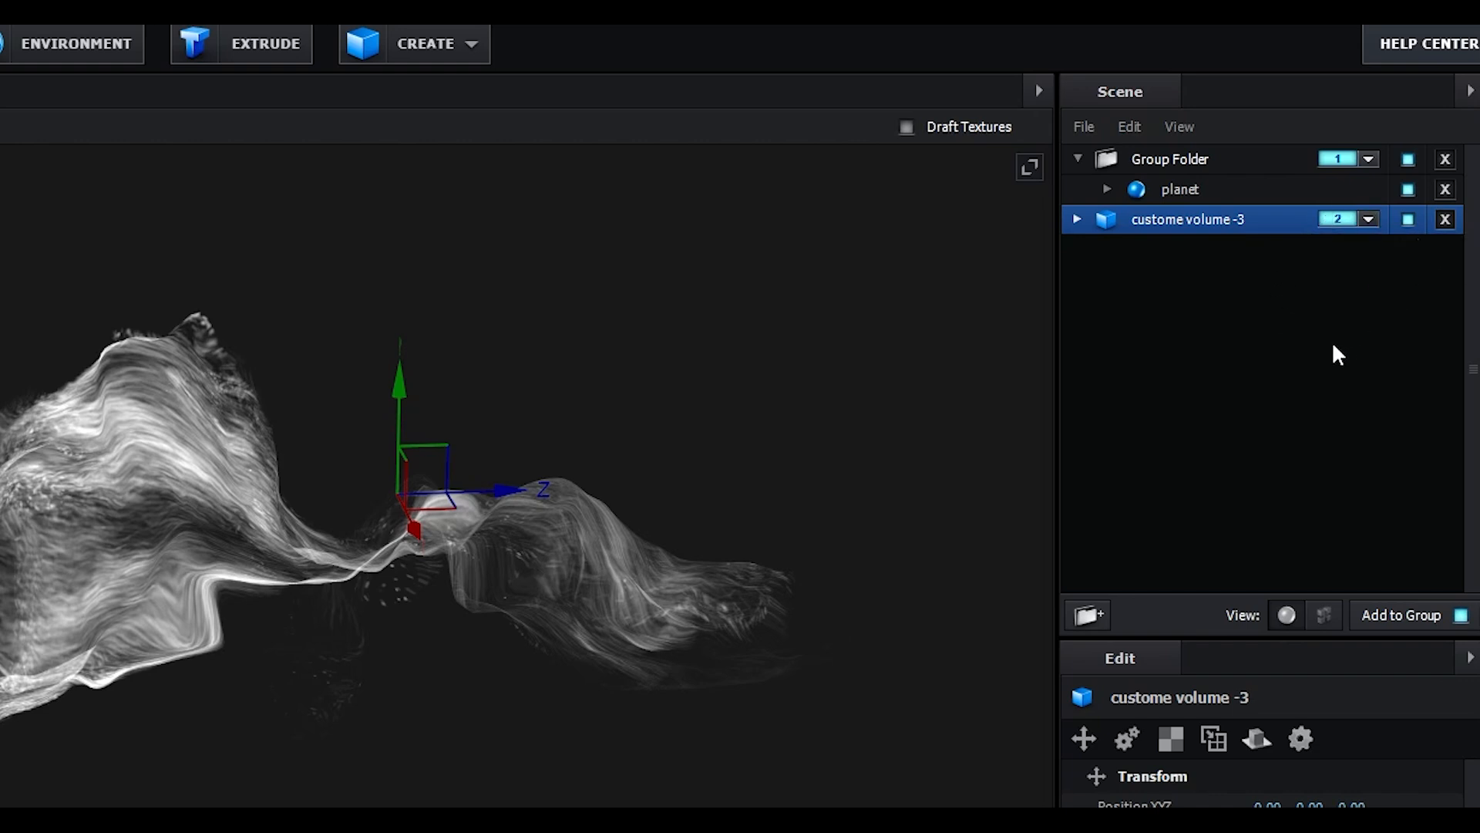
left_click(1369, 222)
left_click(1424, 256)
left_click_drag(798, 464, 794, 609)
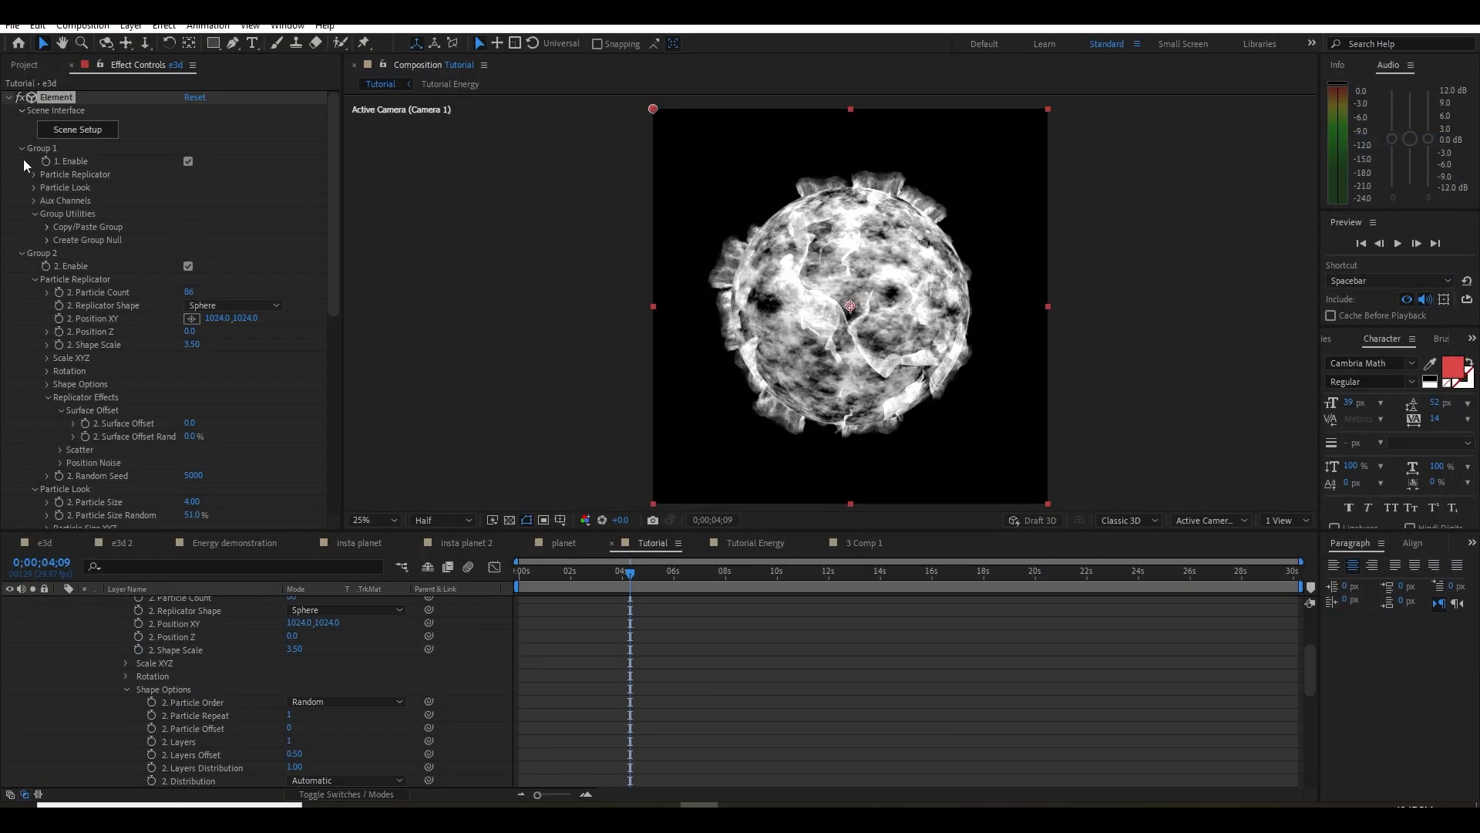
Disable Group 2 of the Element effect so that its particles do not render
left_click(21, 147)
left_click(19, 162)
left_click(20, 161)
left_click(188, 111)
scroll(114, 222, "up", 1)
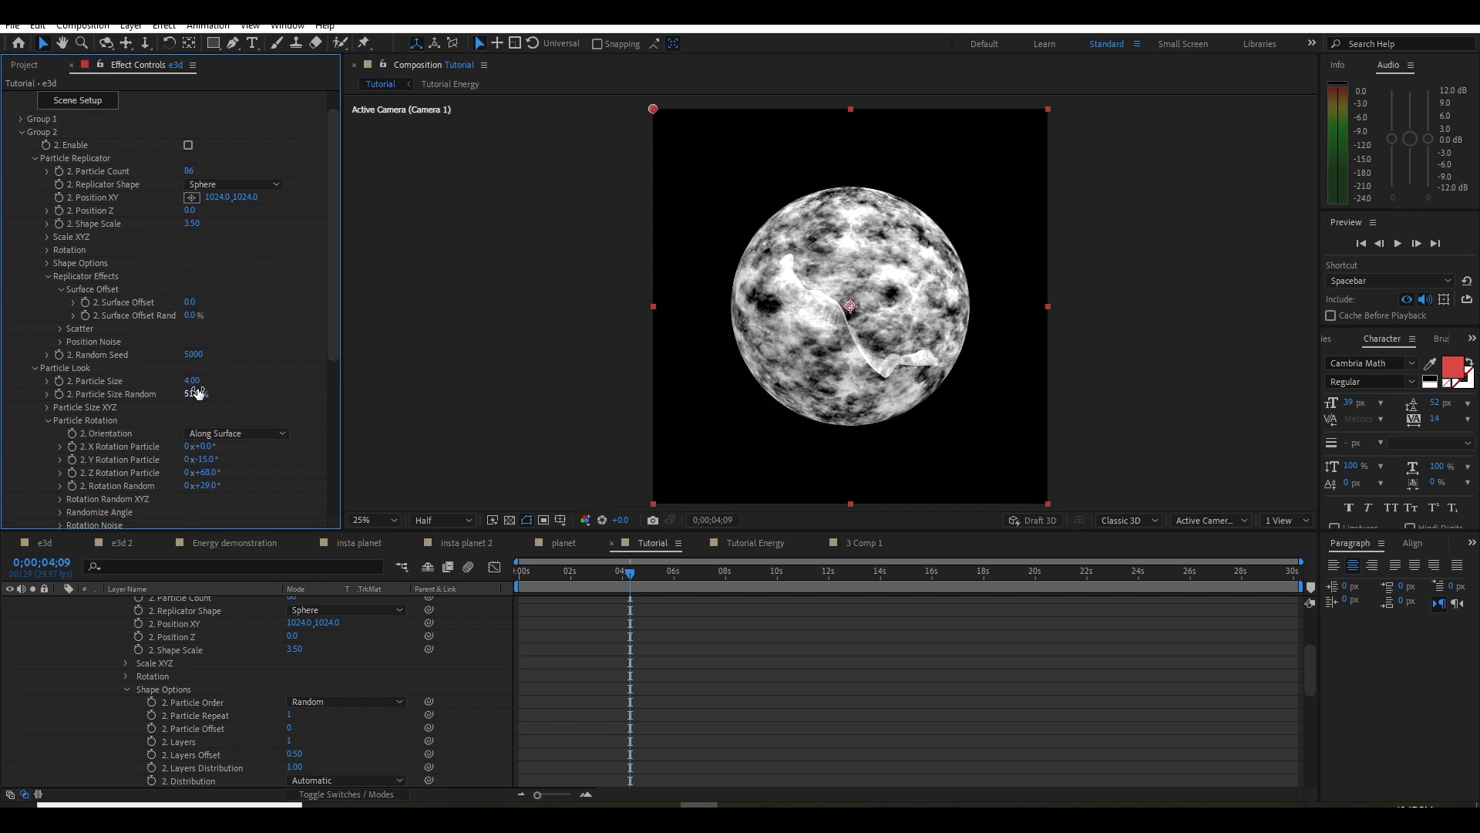
Make Group 3's replicator a Sphere with a Particle Count of 13
left_click(22, 132)
left_click(34, 213)
left_click(33, 201)
left_click(226, 227)
left_click(227, 294)
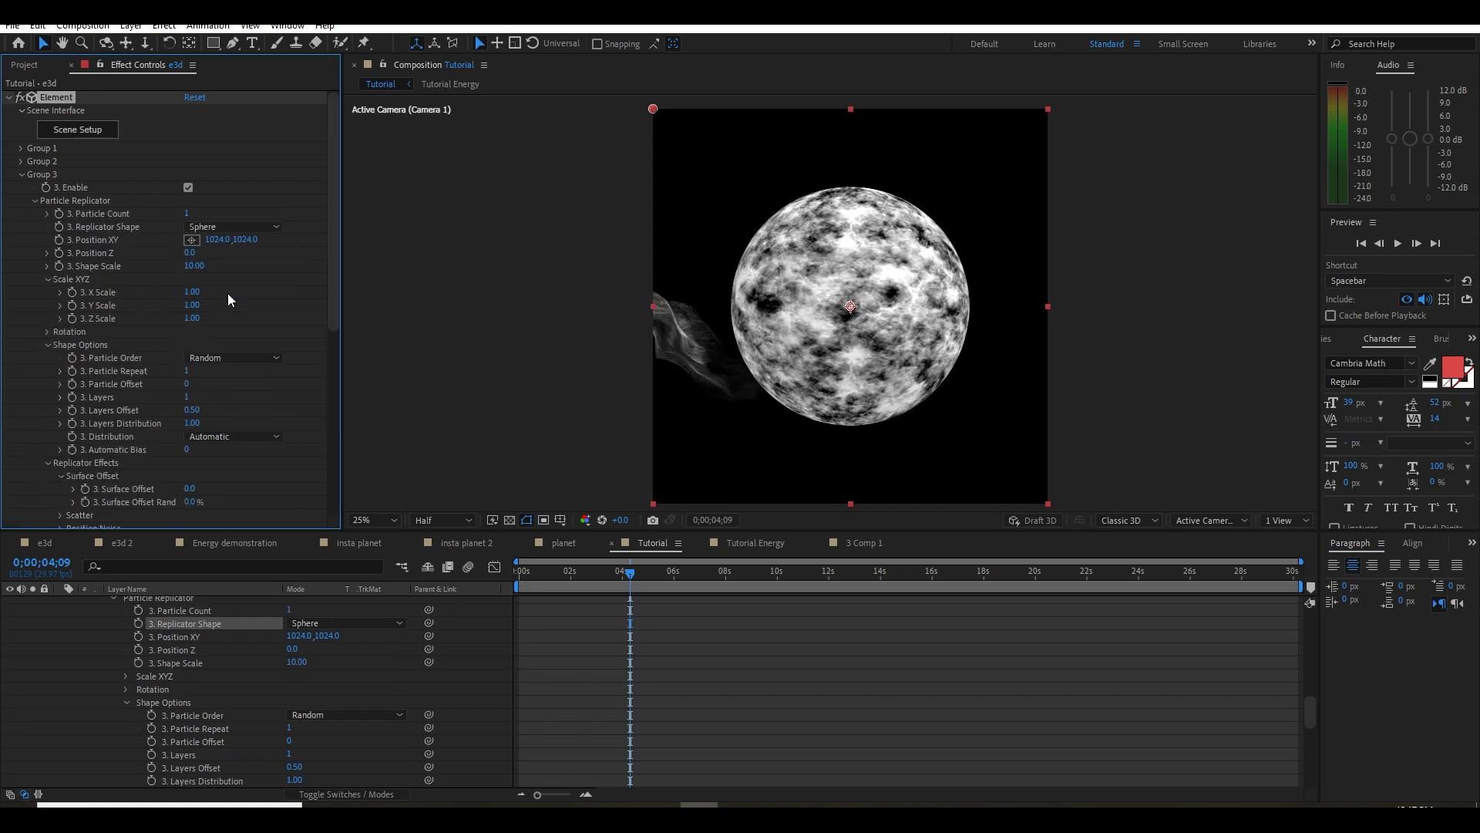
left_click_drag(185, 213, 194, 213)
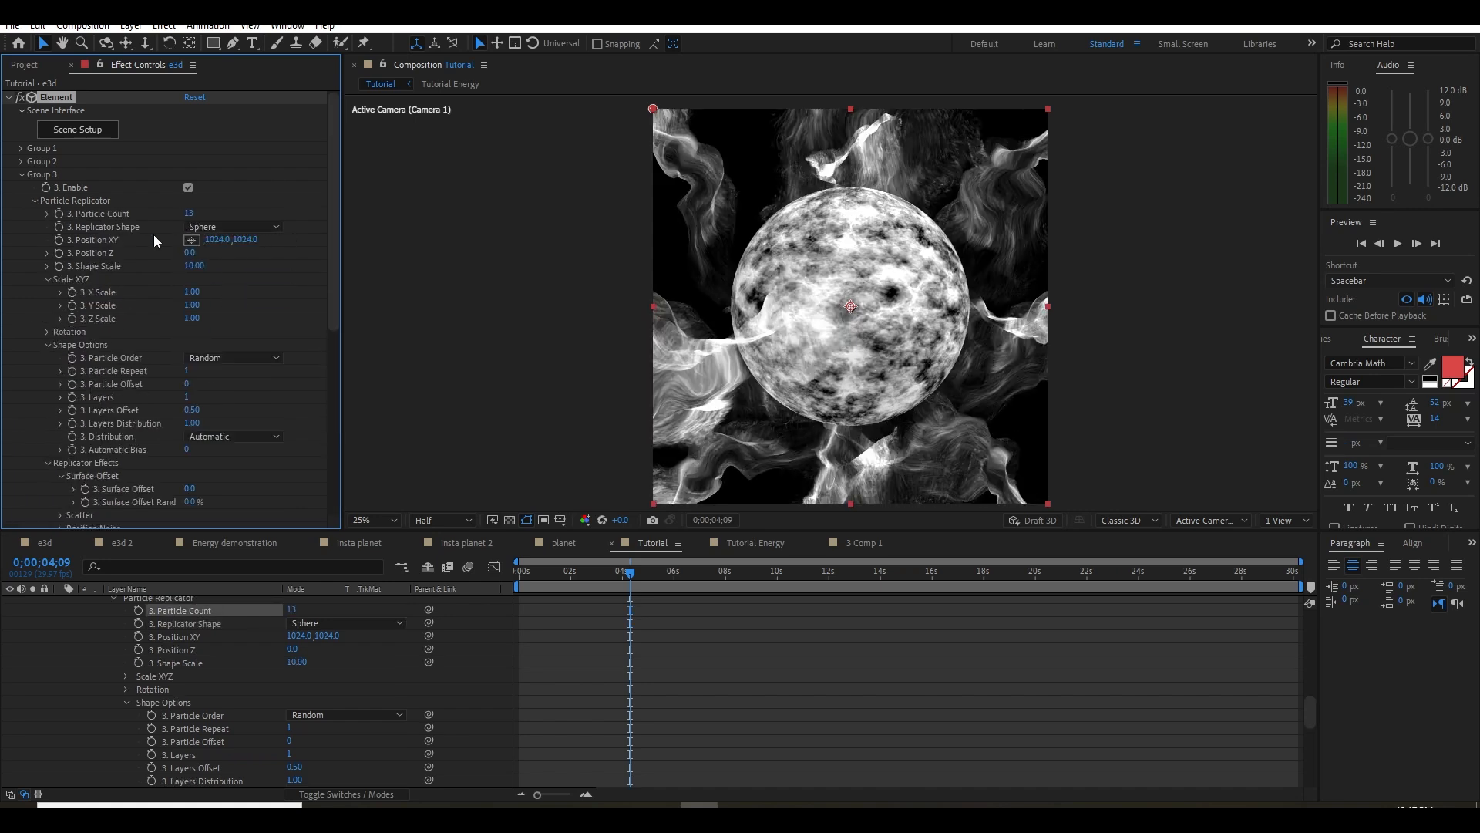
Set Group 3's Shape Scale to 0.00, its Particle Size to 9.80 and its Particle Size Random to 14%
left_click_drag(193, 265, 134, 285)
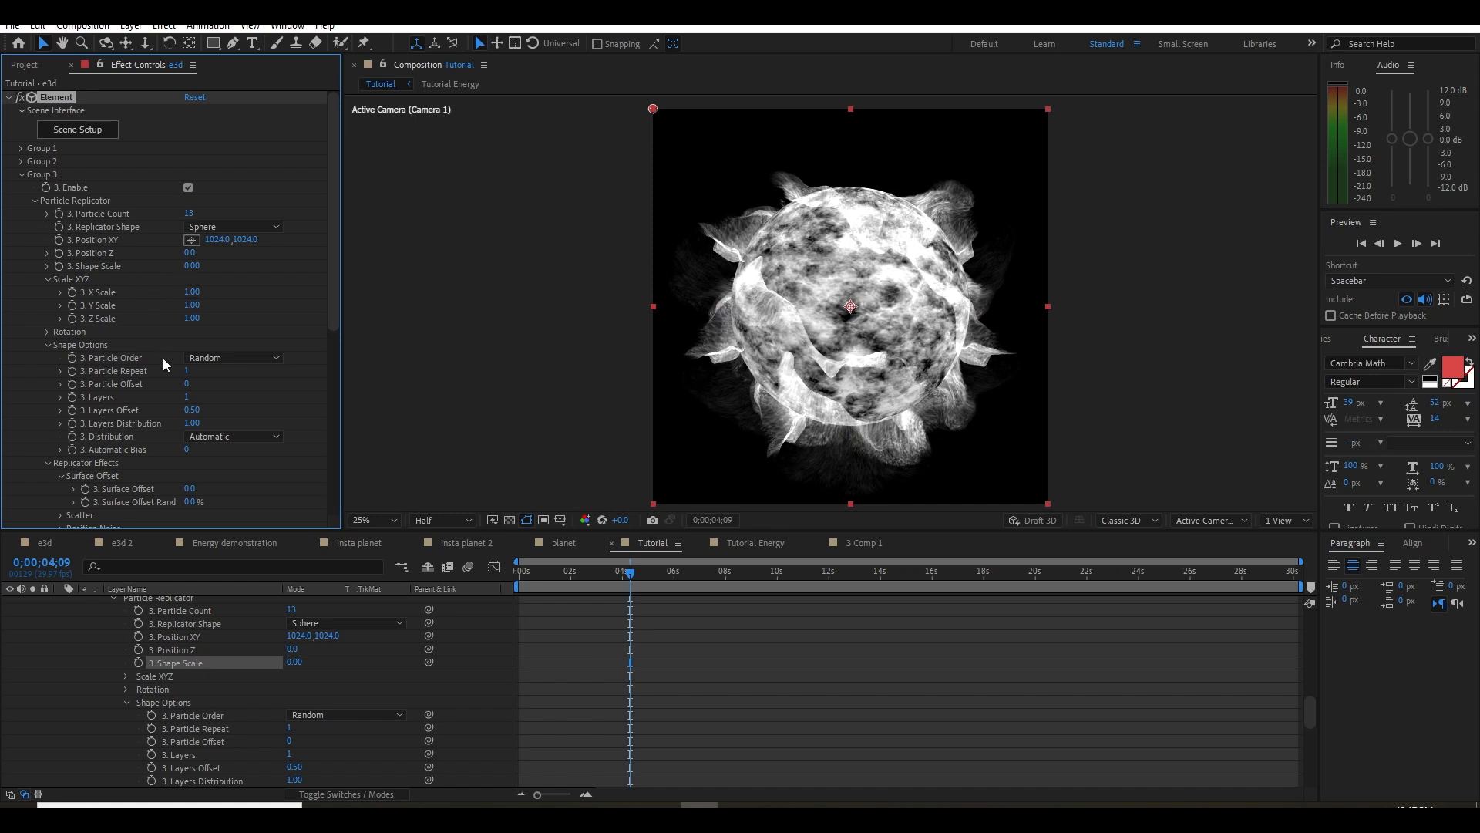
scroll(185, 370, "down", 2)
mouse_move(192, 512)
left_mouse_down()
mouse_move(208, 513)
mouse_move(194, 500)
left_mouse_up()
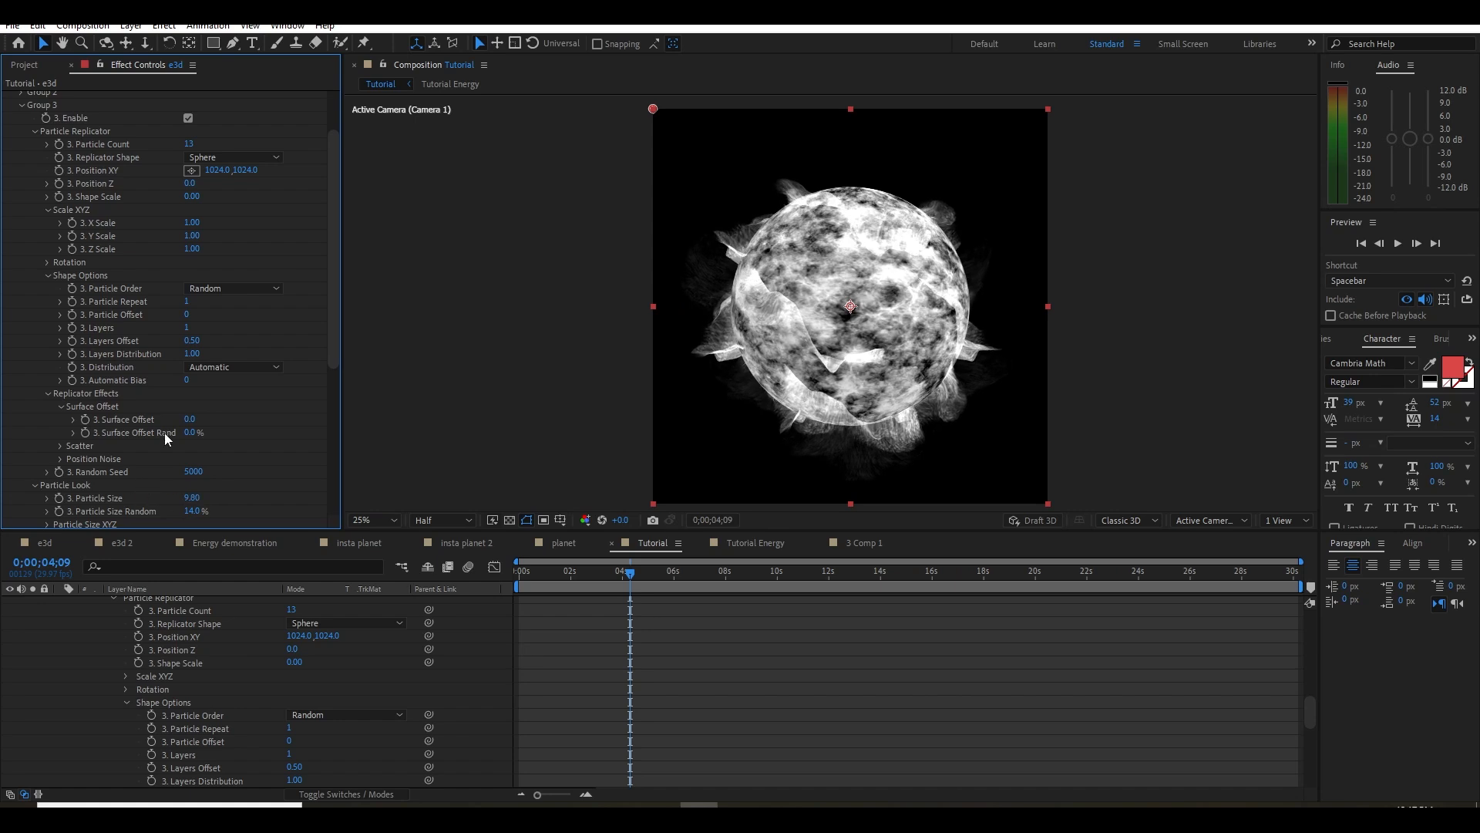
Raise Group 3's Particle Count to 21 and set its Z Rotation Particle to 49°
left_click_drag(189, 146, 194, 143)
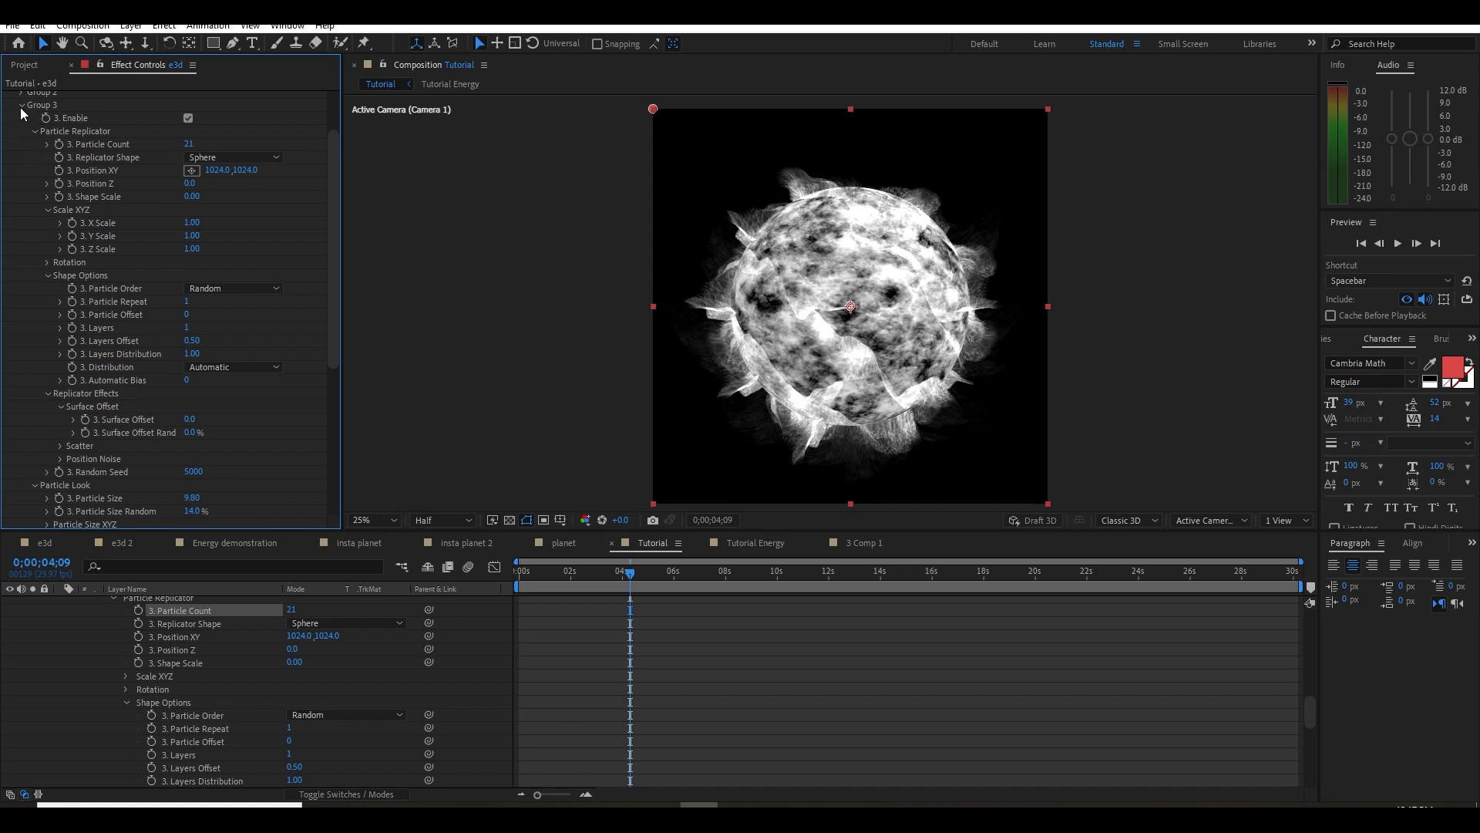
scroll(150, 432, "down", 3)
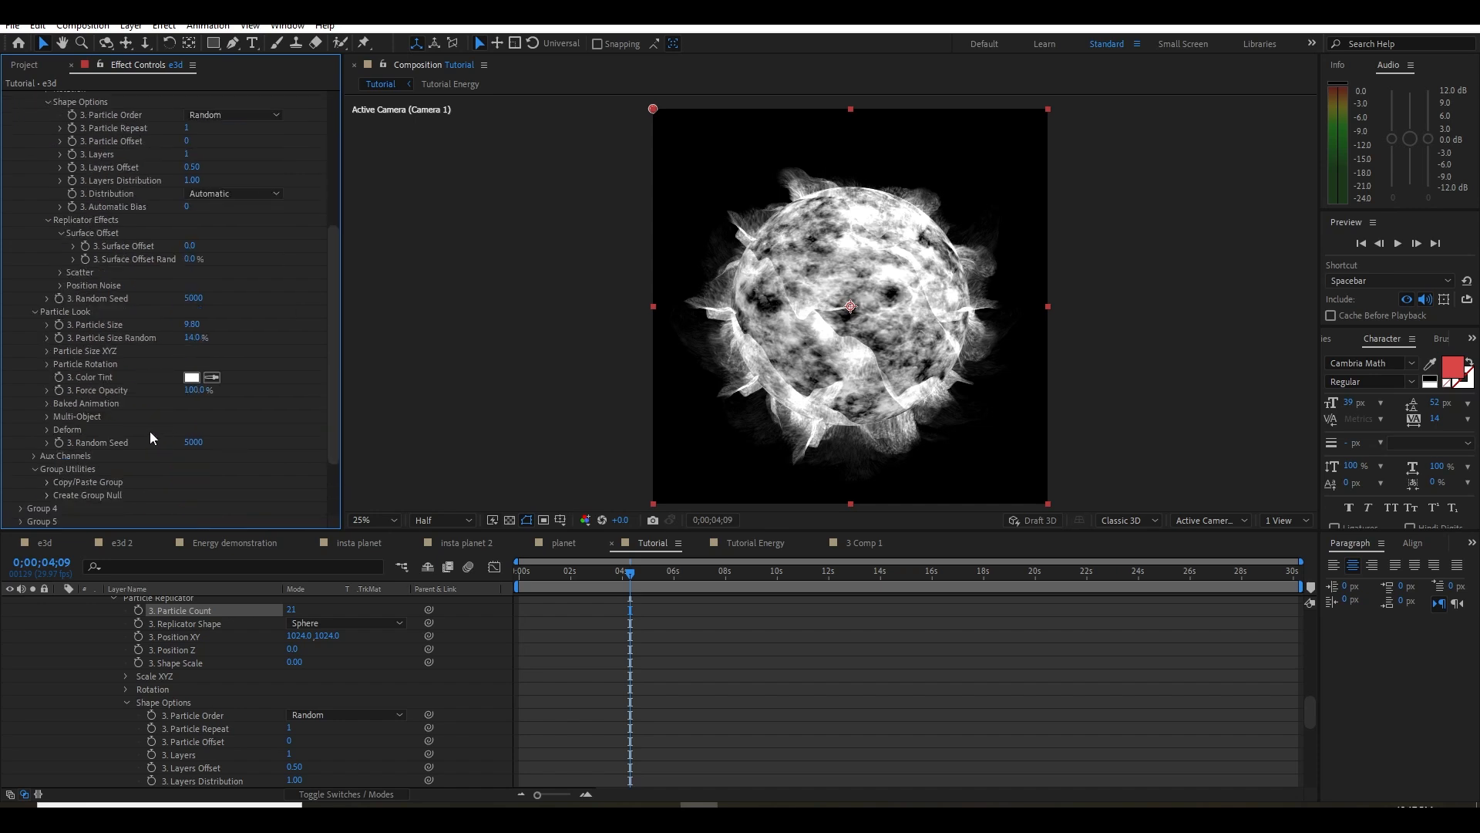
left_click(47, 364)
left_click_drag(209, 428, 243, 411)
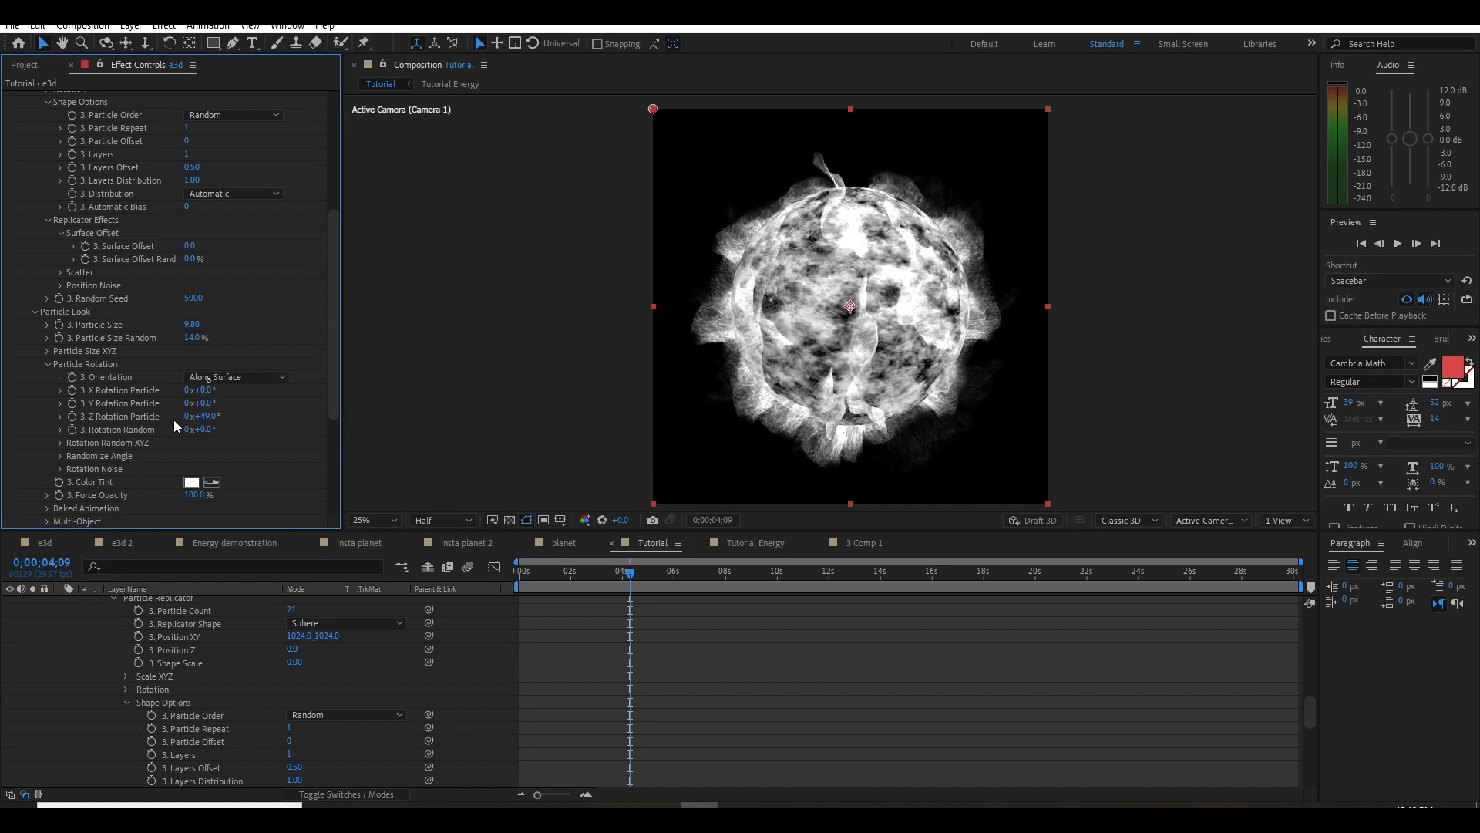
scroll(173, 426, "down", 1)
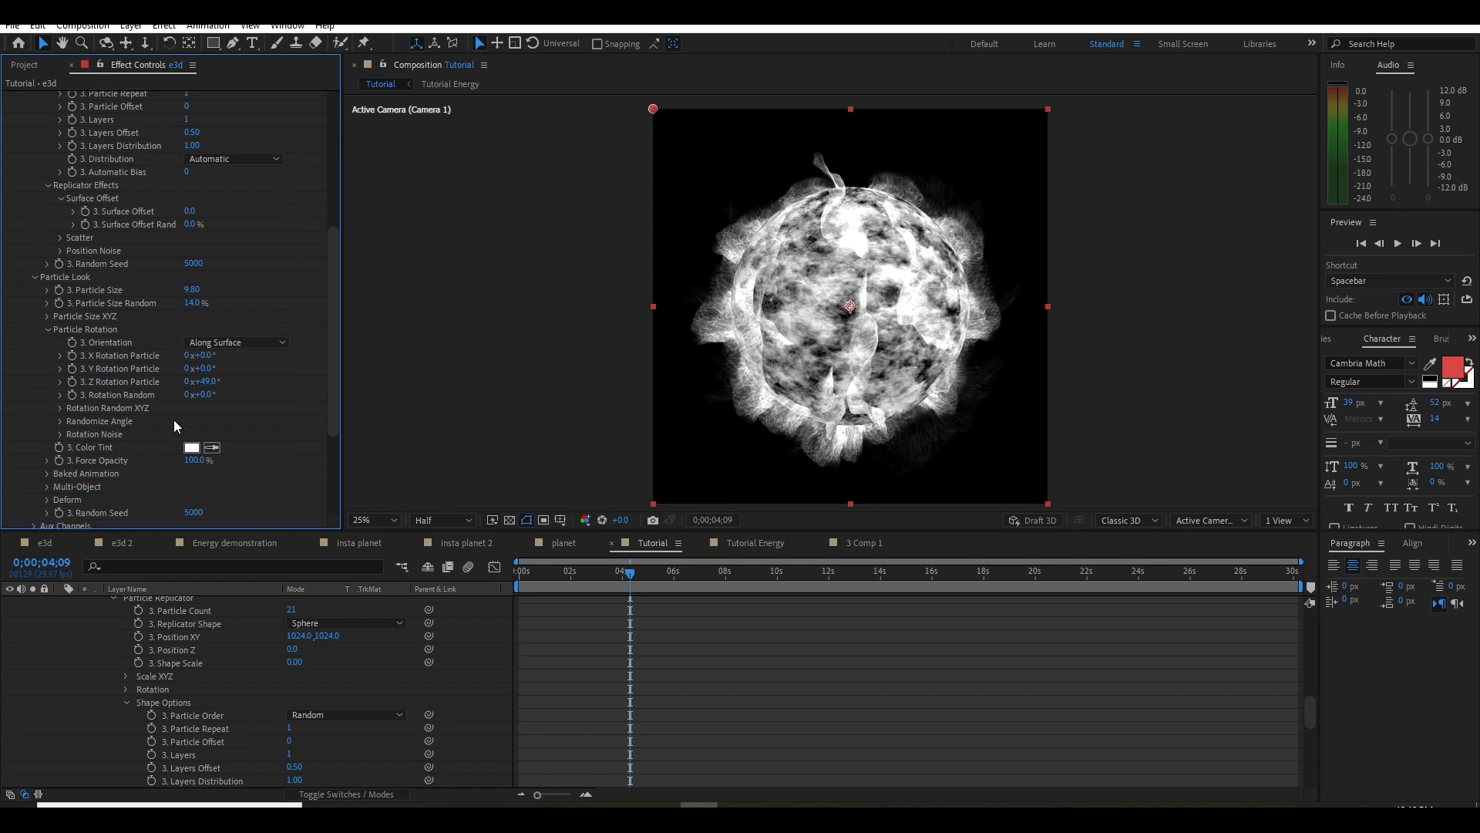
Re-enable Group 2 so both volume groups surround the planet, and save the project
scroll(164, 415, "up", 3)
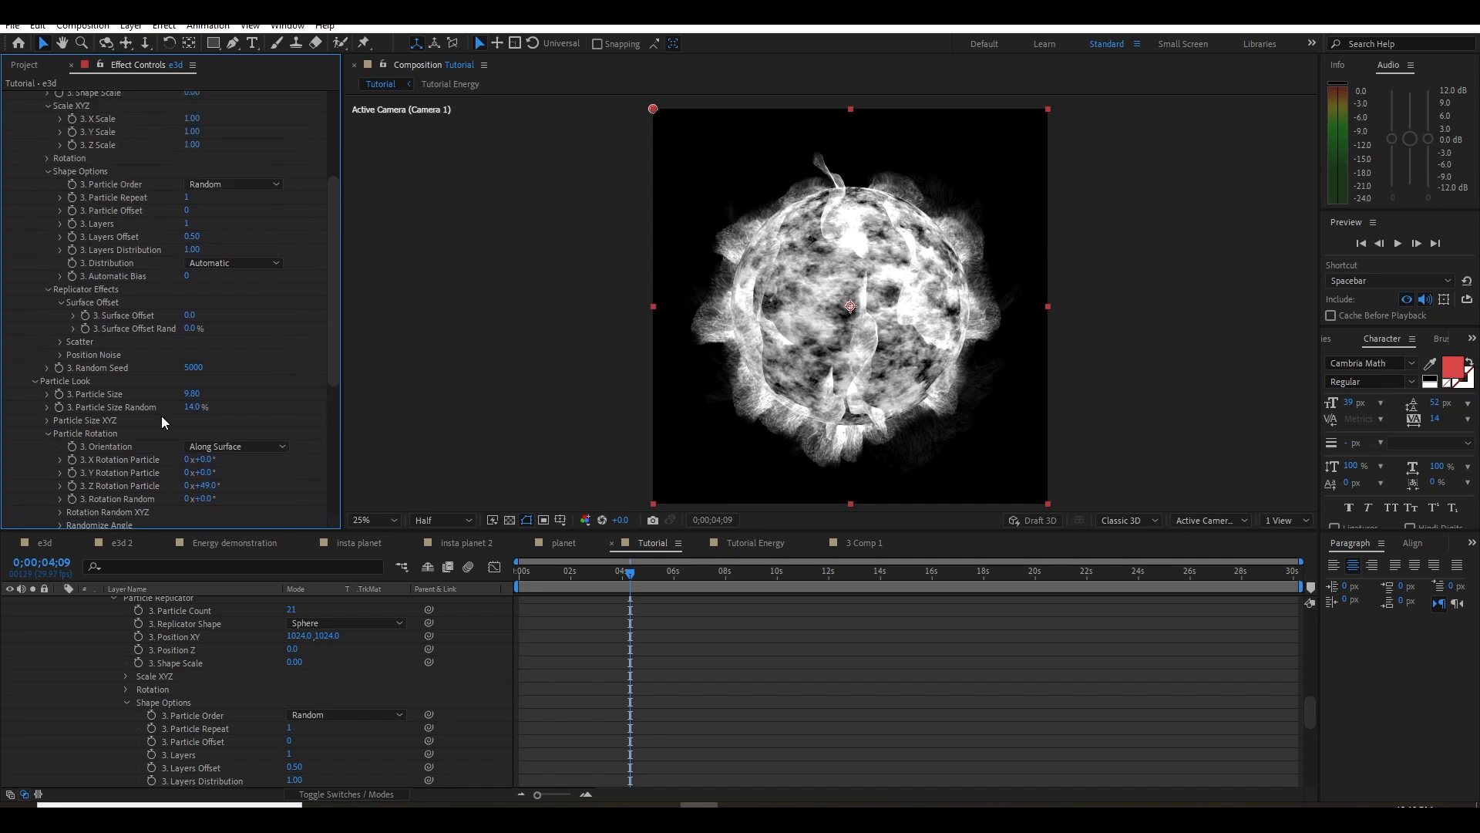
scroll(158, 425, "up", 4)
left_click(44, 128)
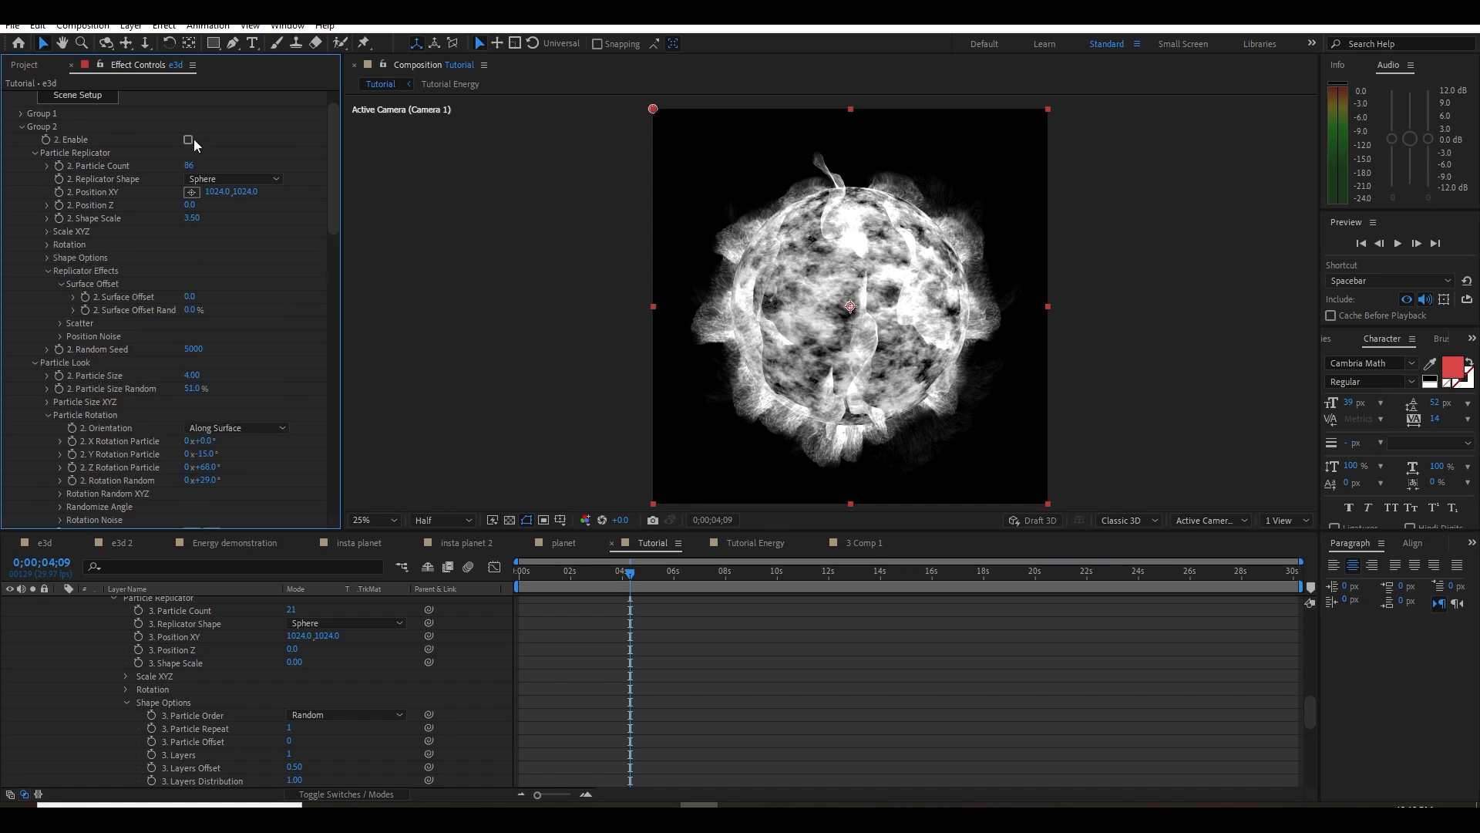
scroll(116, 132, "down", 1)
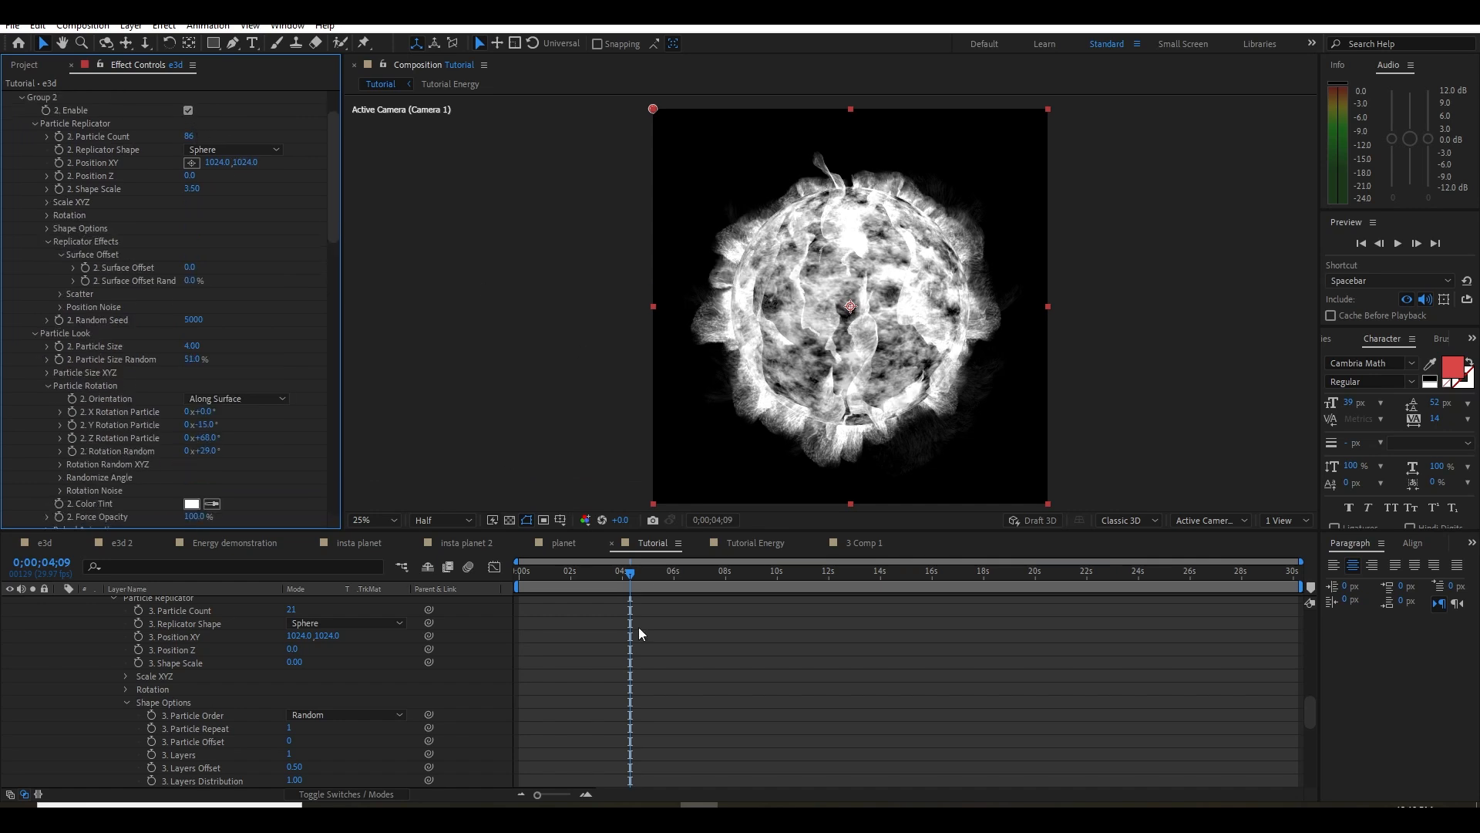
key("ctrl+s")
Create a World Transform Null for the Element effect on the e3d layer
scroll(109, 663, "up", 5)
left_click(60, 615)
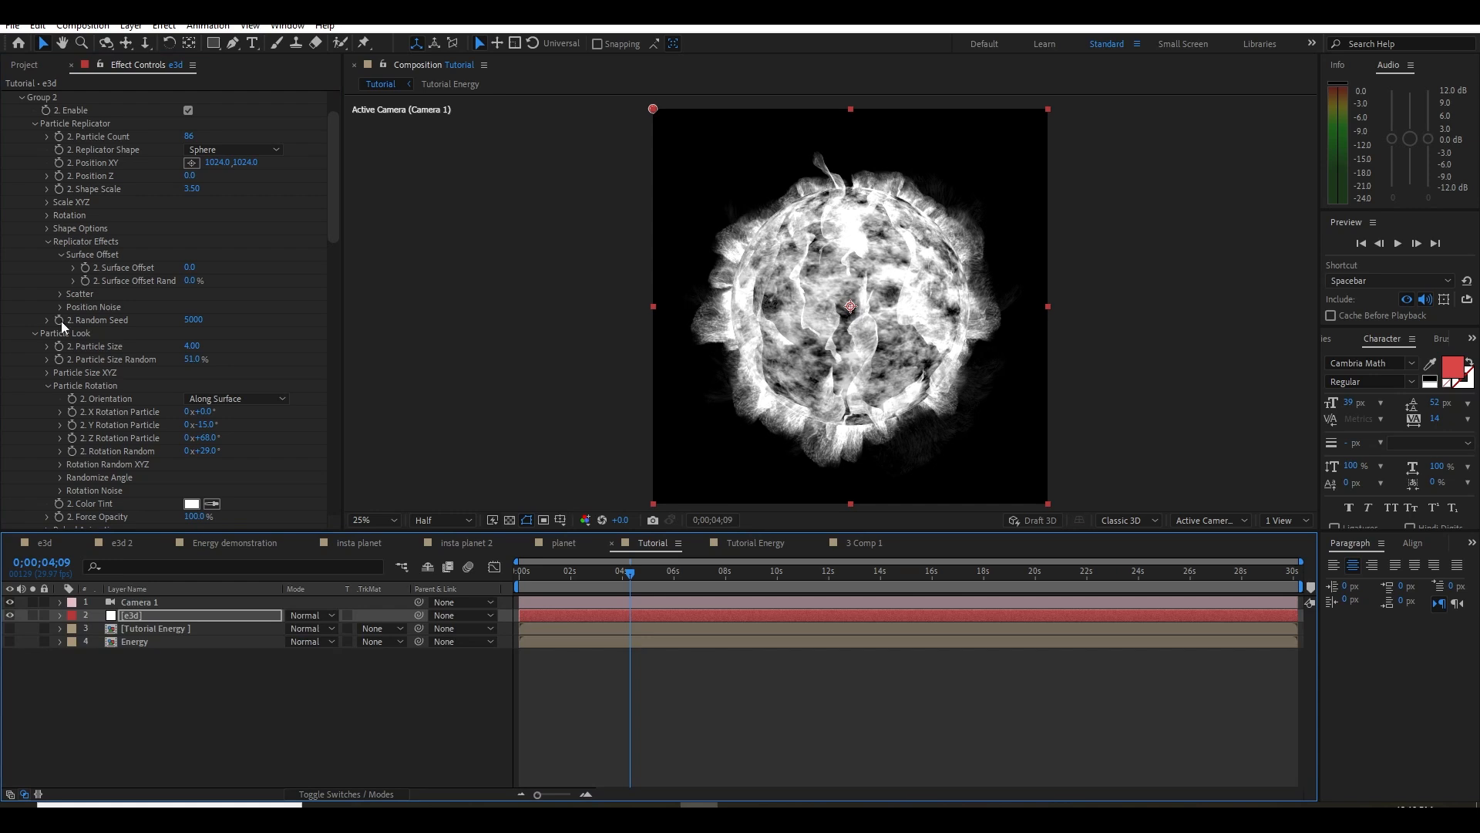
scroll(48, 227, "up", 3)
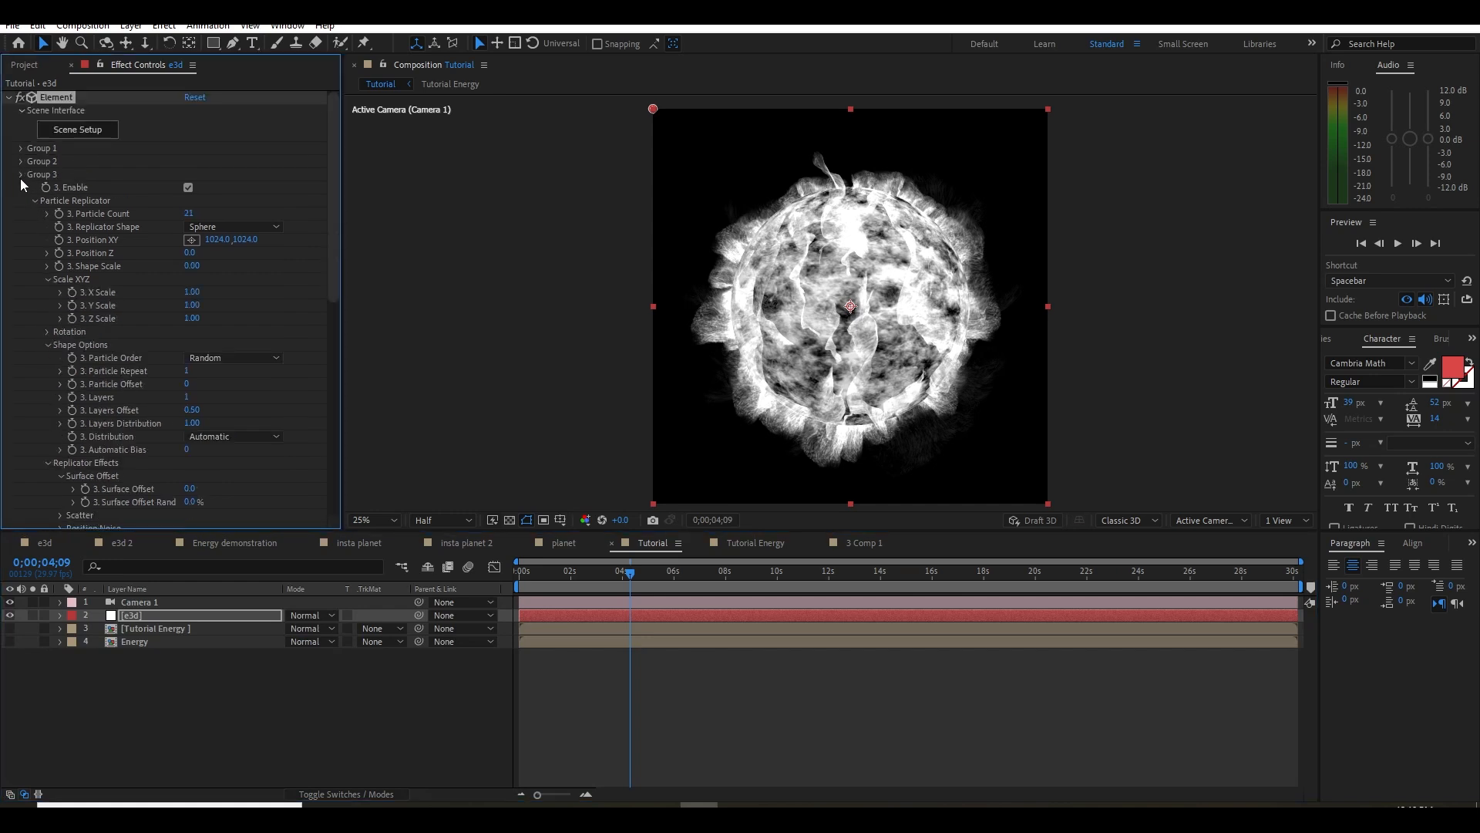
left_click(20, 175)
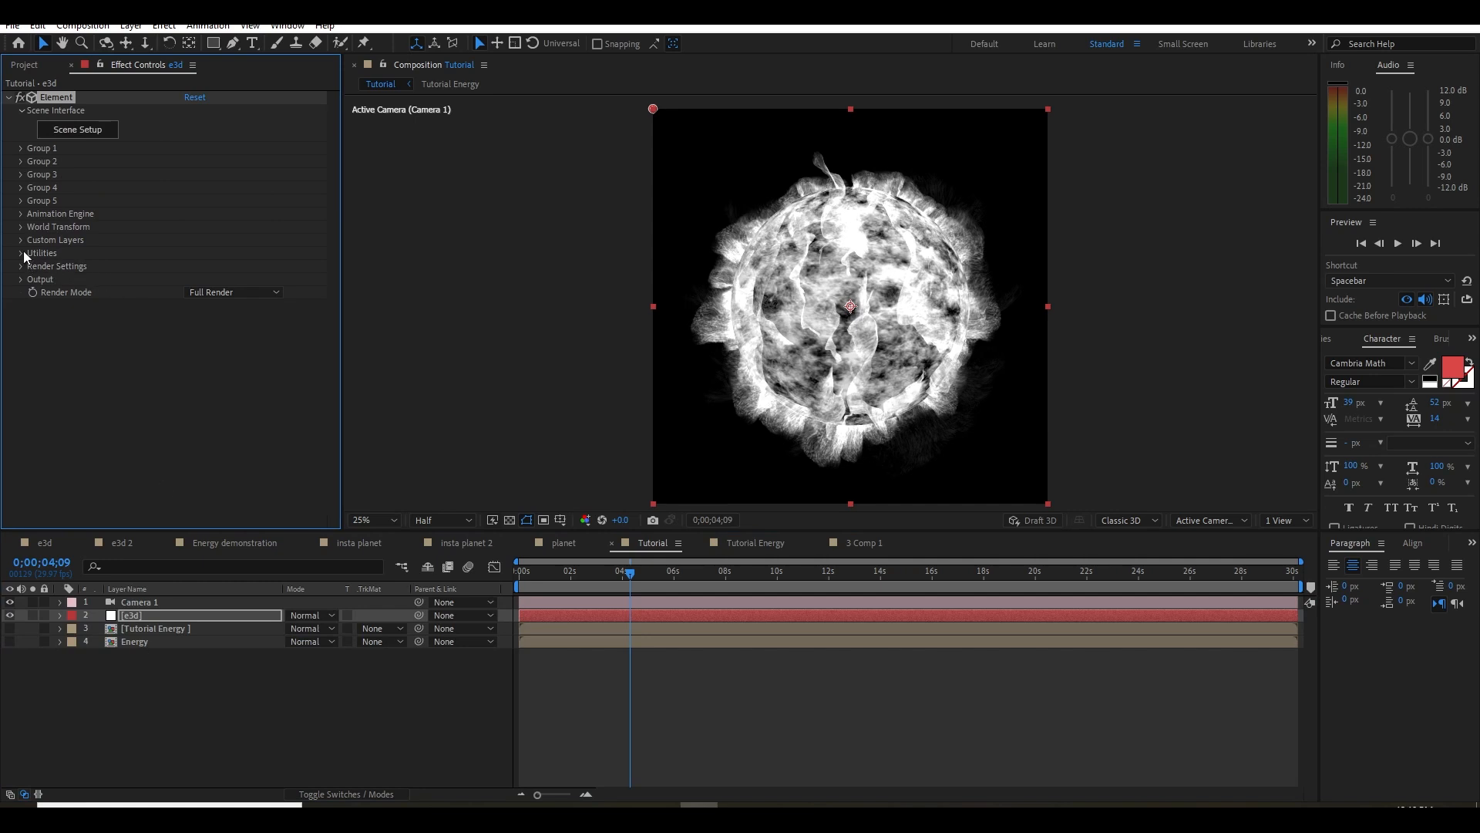
left_click(20, 226)
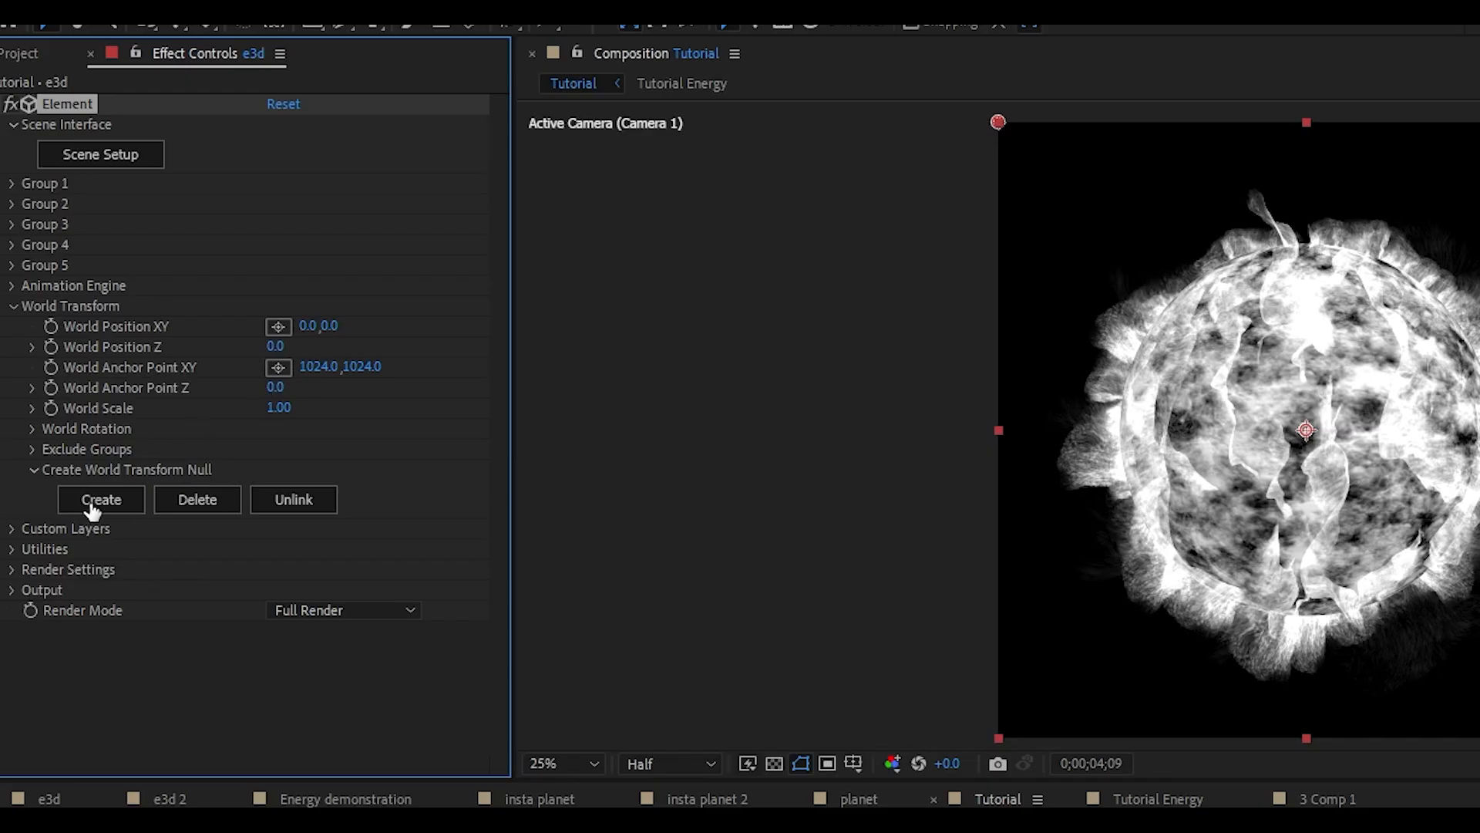
left_click(121, 506)
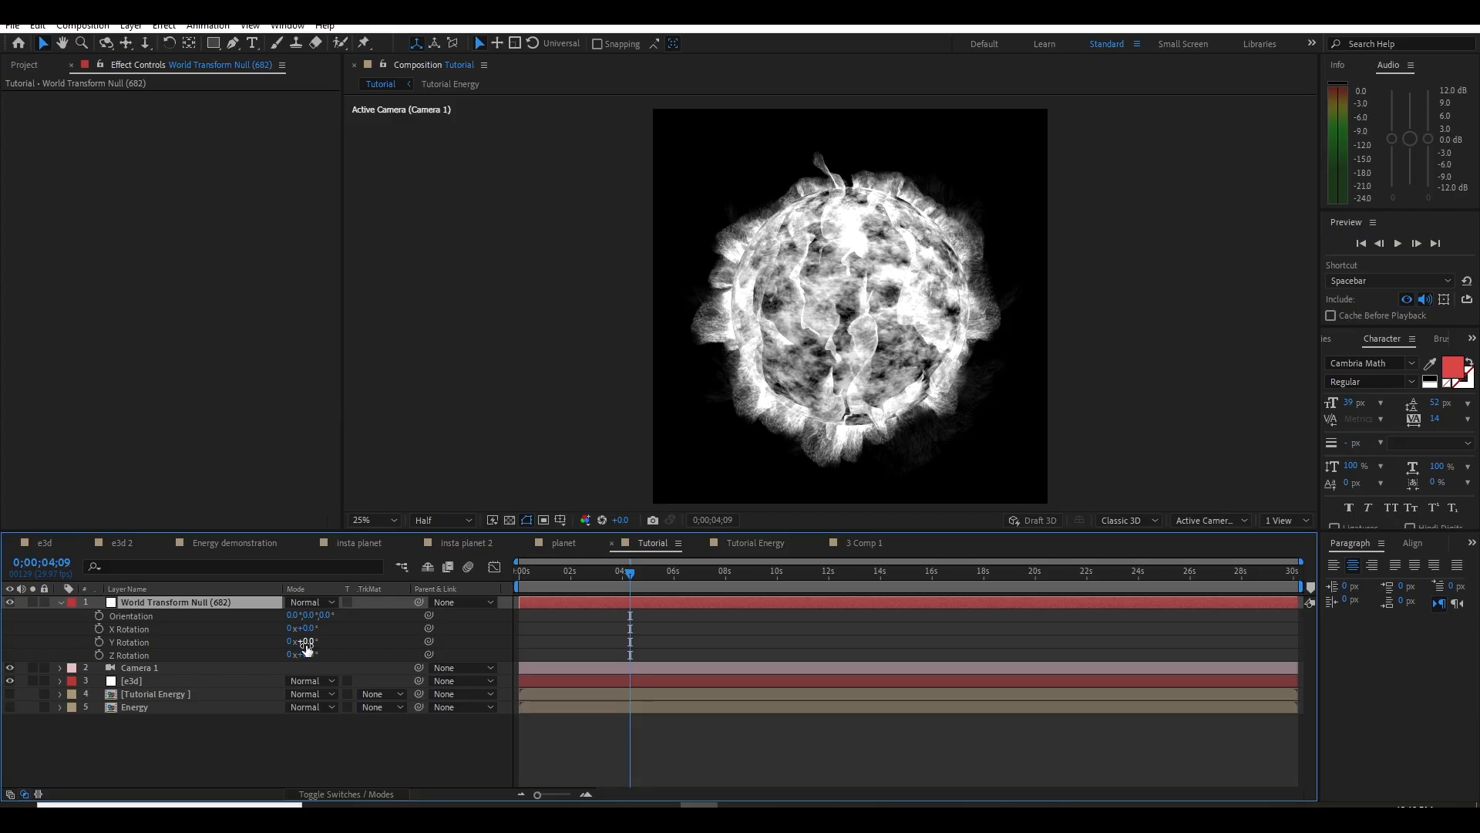
Keyframe the World Transform Null's Y Rotation from 0° at the first frame to one full revolution at 0;00;06;01
mouse_move(306, 642)
left_mouse_down()
mouse_move(356, 645)
mouse_move(291, 646)
mouse_move(332, 639)
left_mouse_up()
key("ctrl+z")
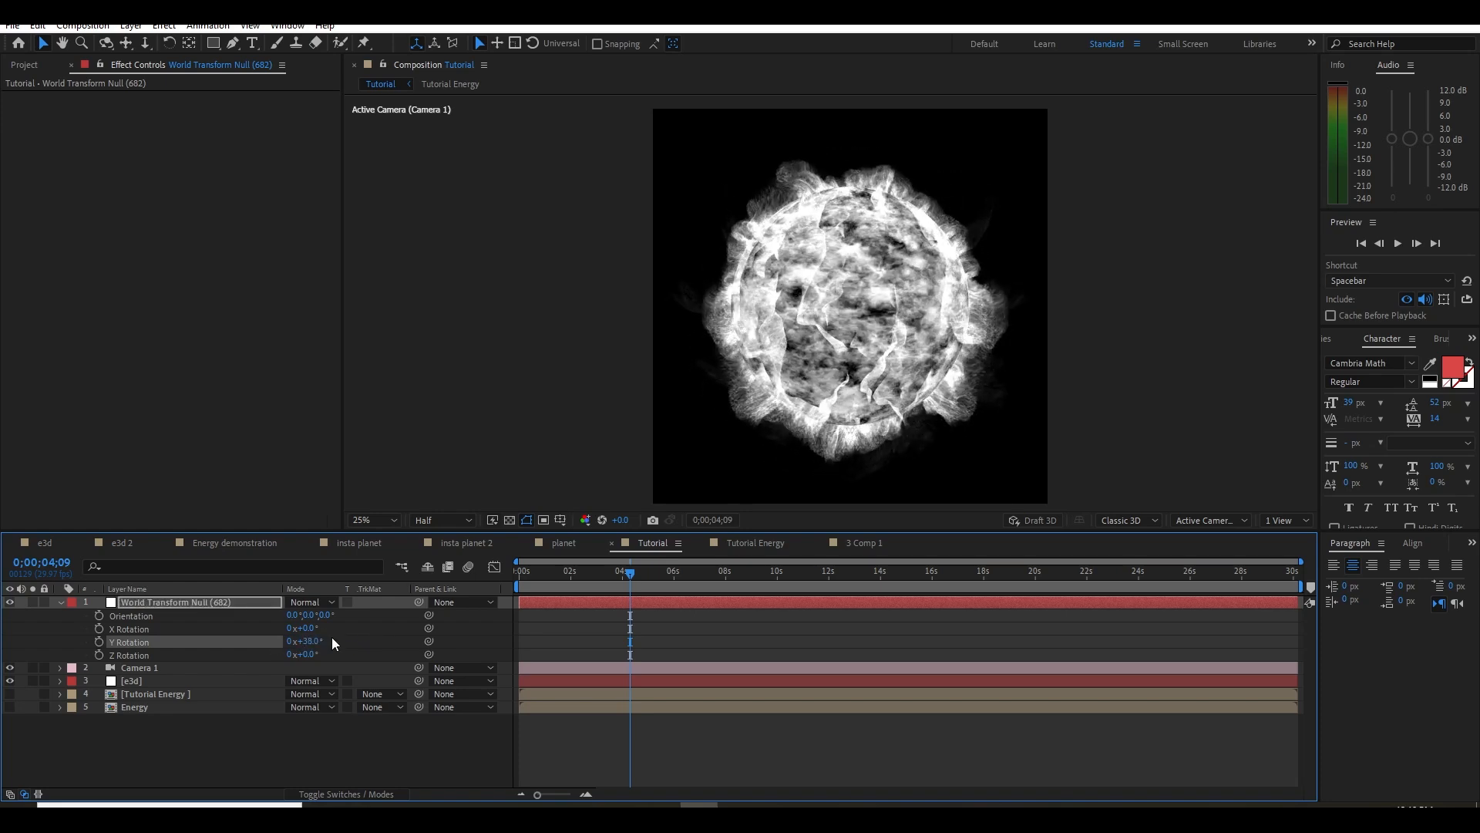
key("Home")
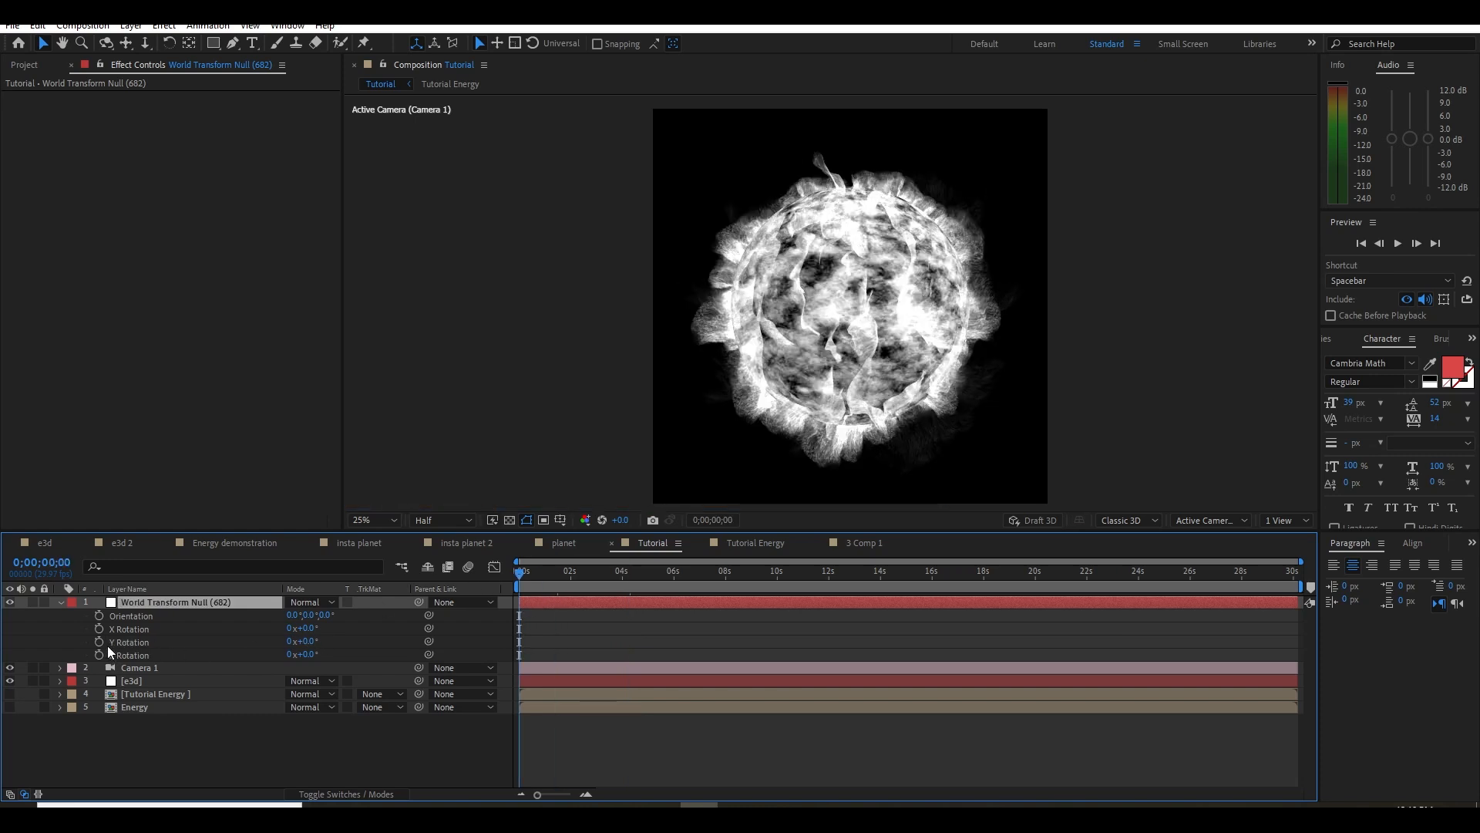
left_click(98, 642)
left_click_drag(609, 586, 674, 583)
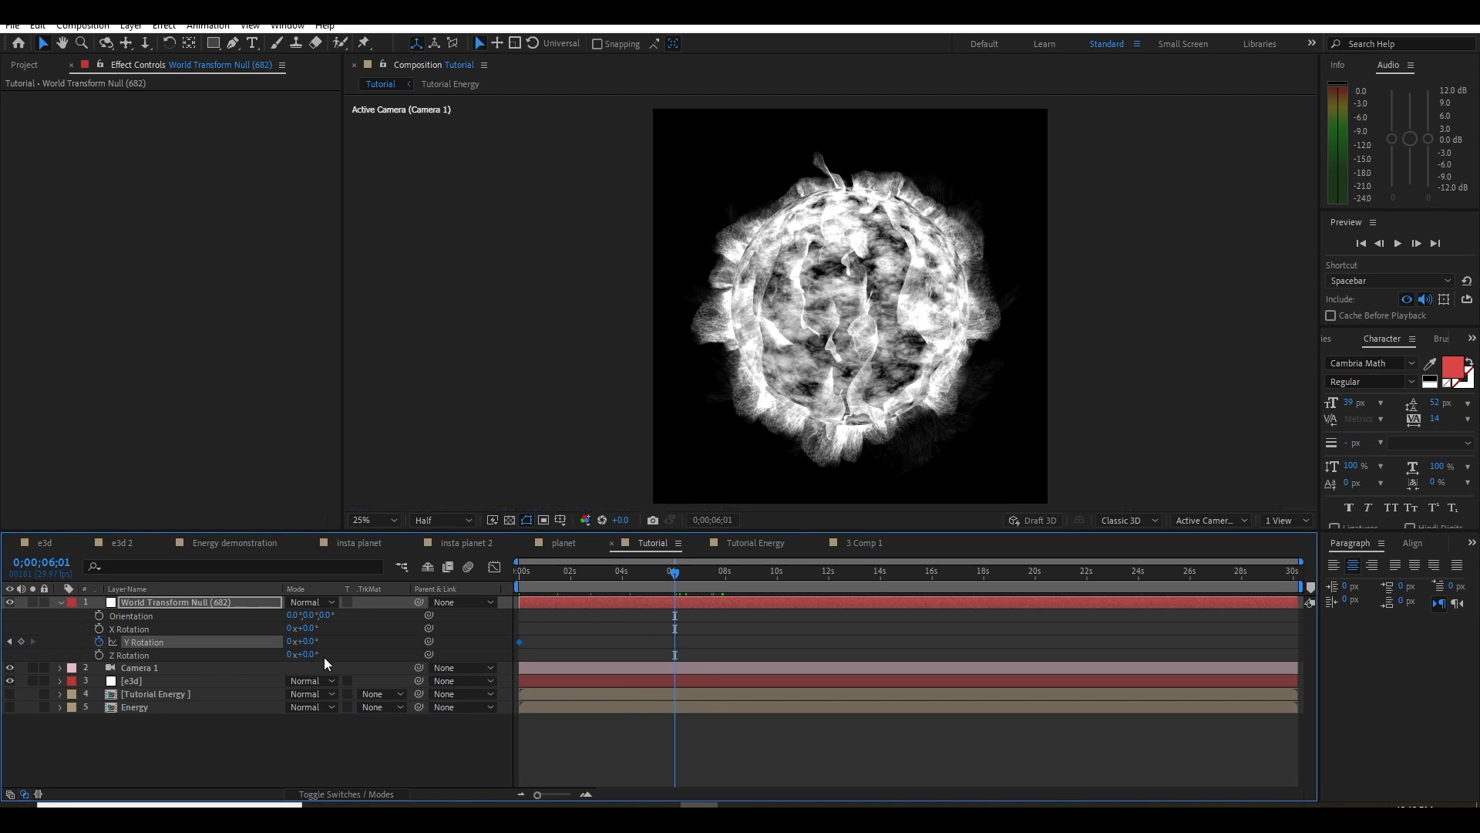
left_click(293, 642)
type("1")
key("Return")
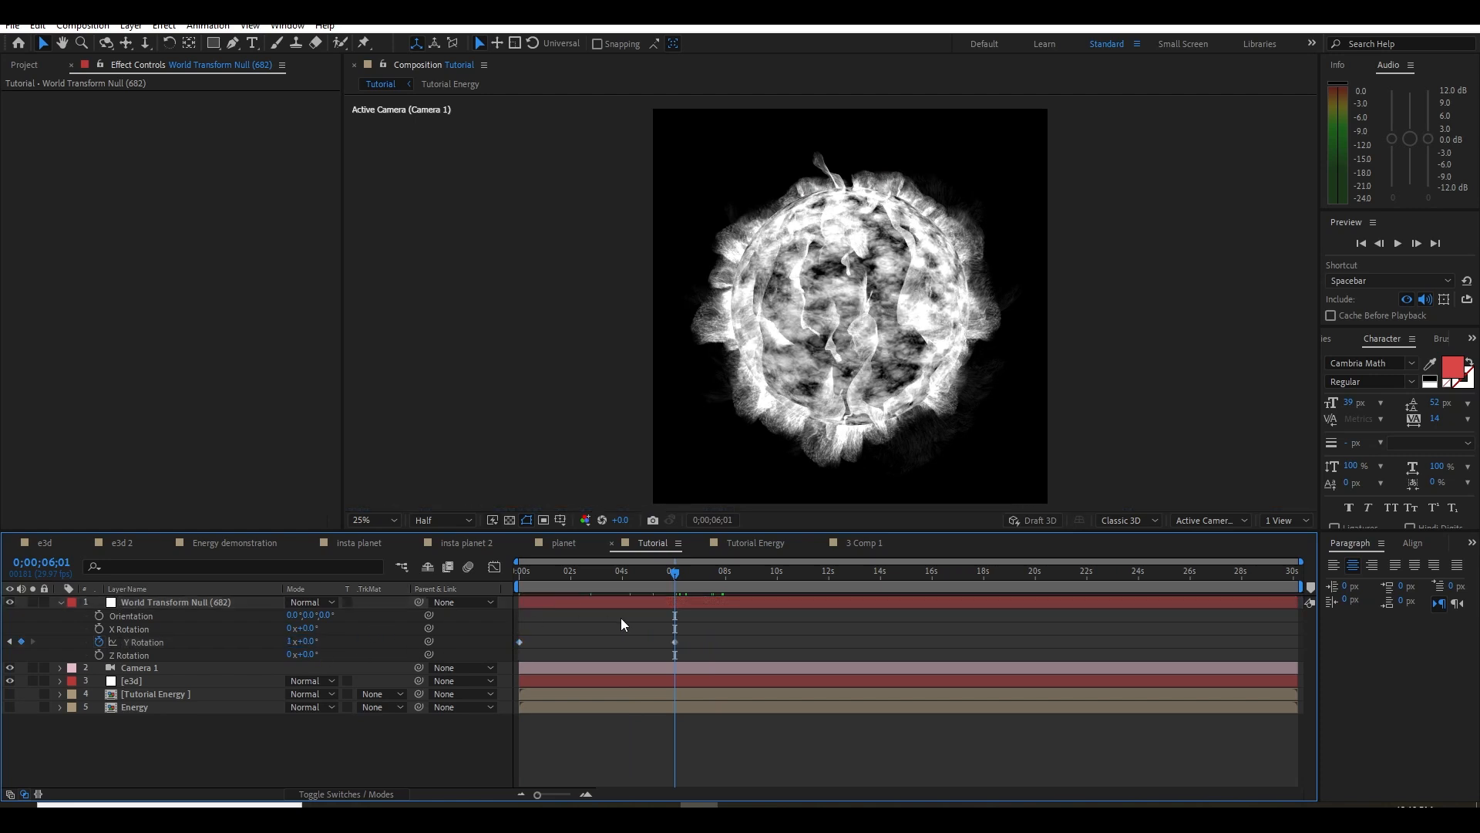
End the work area at about 6 seconds, preview the rotation from the start and park the playhead at 0;00;03;10
key("Home")
key("space")
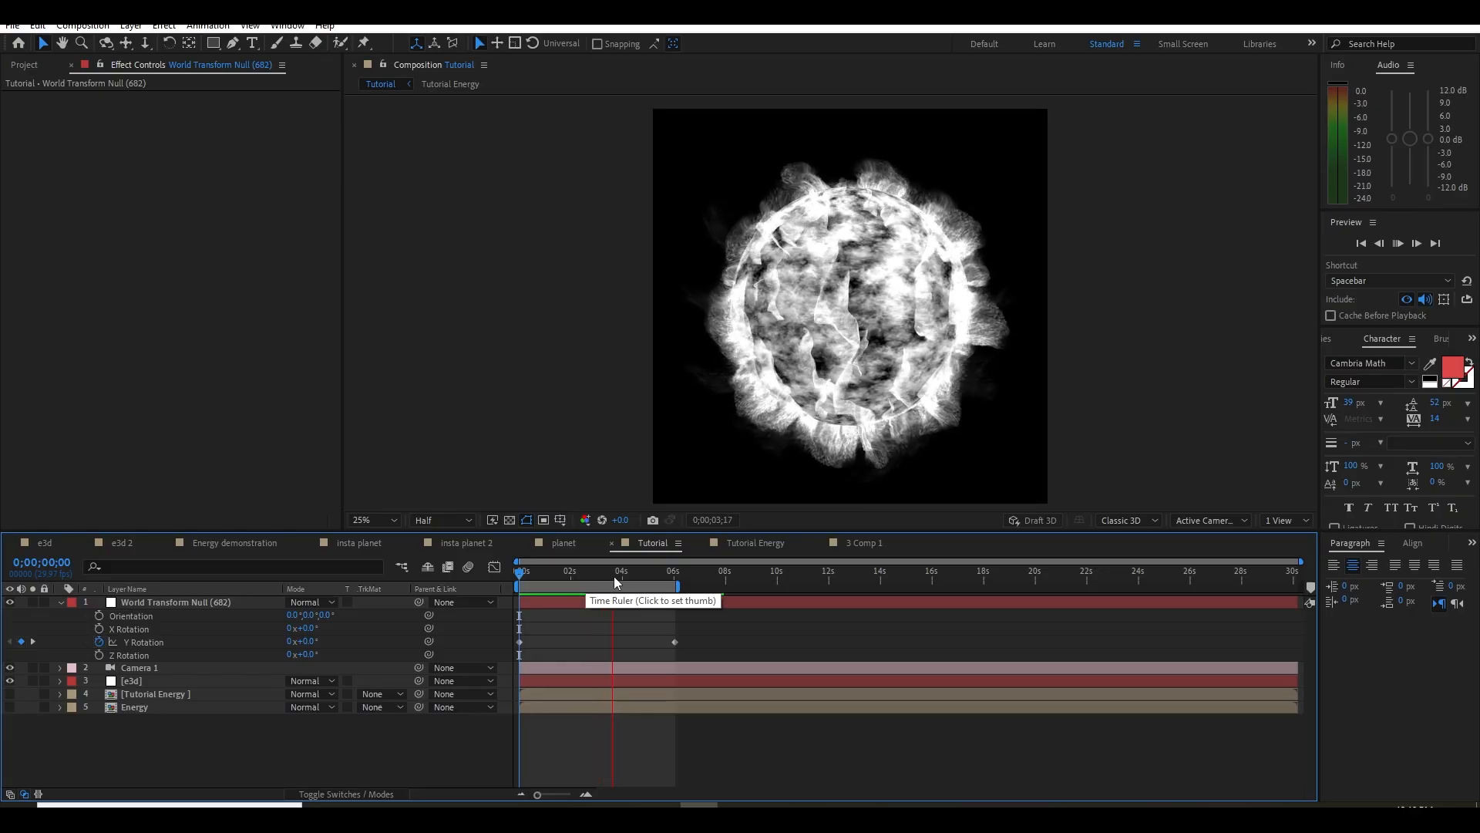
mouse_move(615, 575)
left_mouse_down()
mouse_move(566, 576)
mouse_move(606, 578)
left_mouse_up()
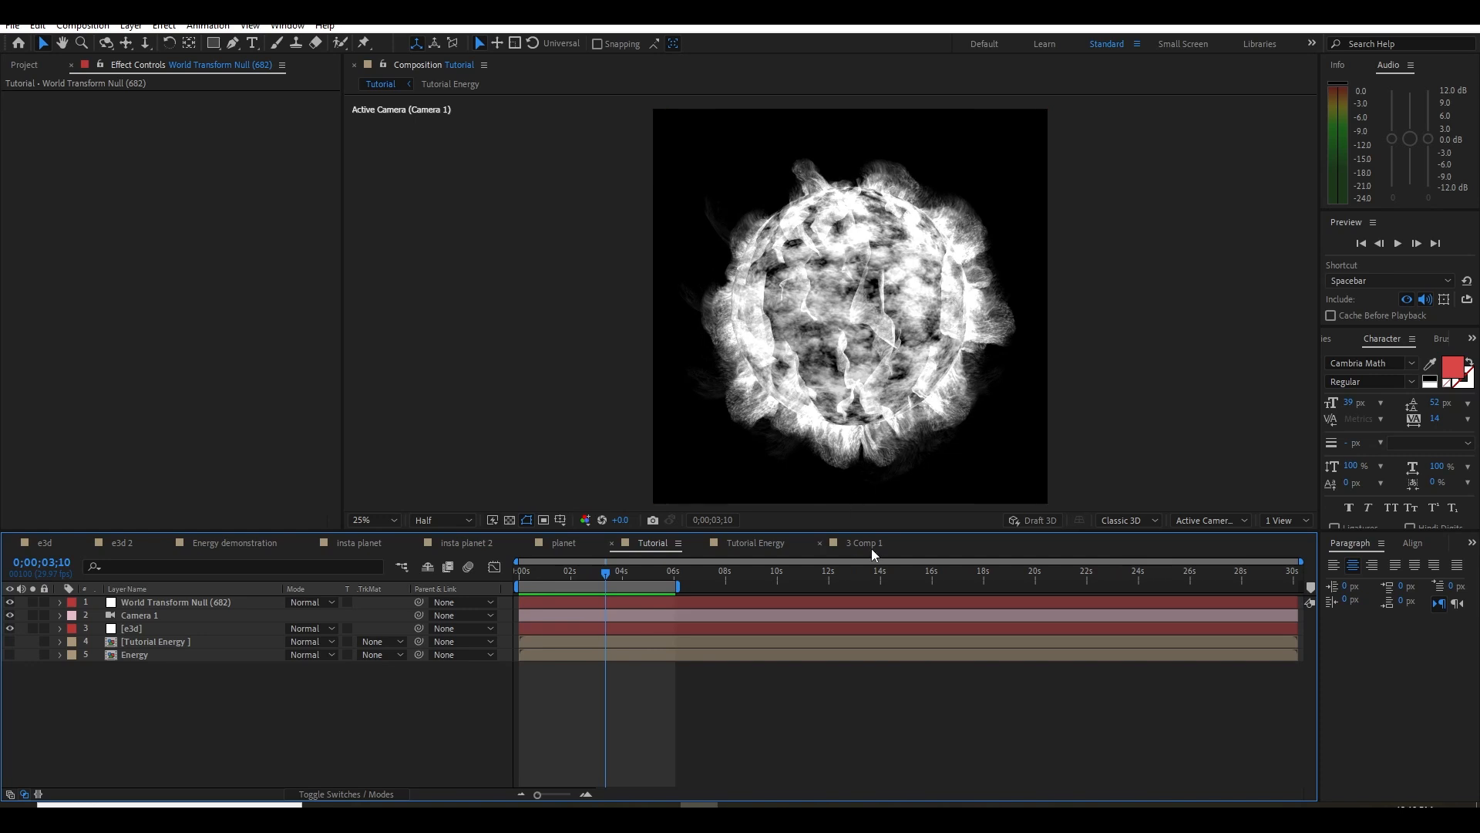
Lock the Tutorial viewer and open the Tutorial Energy precomp in a second viewer beside it
left_click(383, 66)
double_click(160, 642)
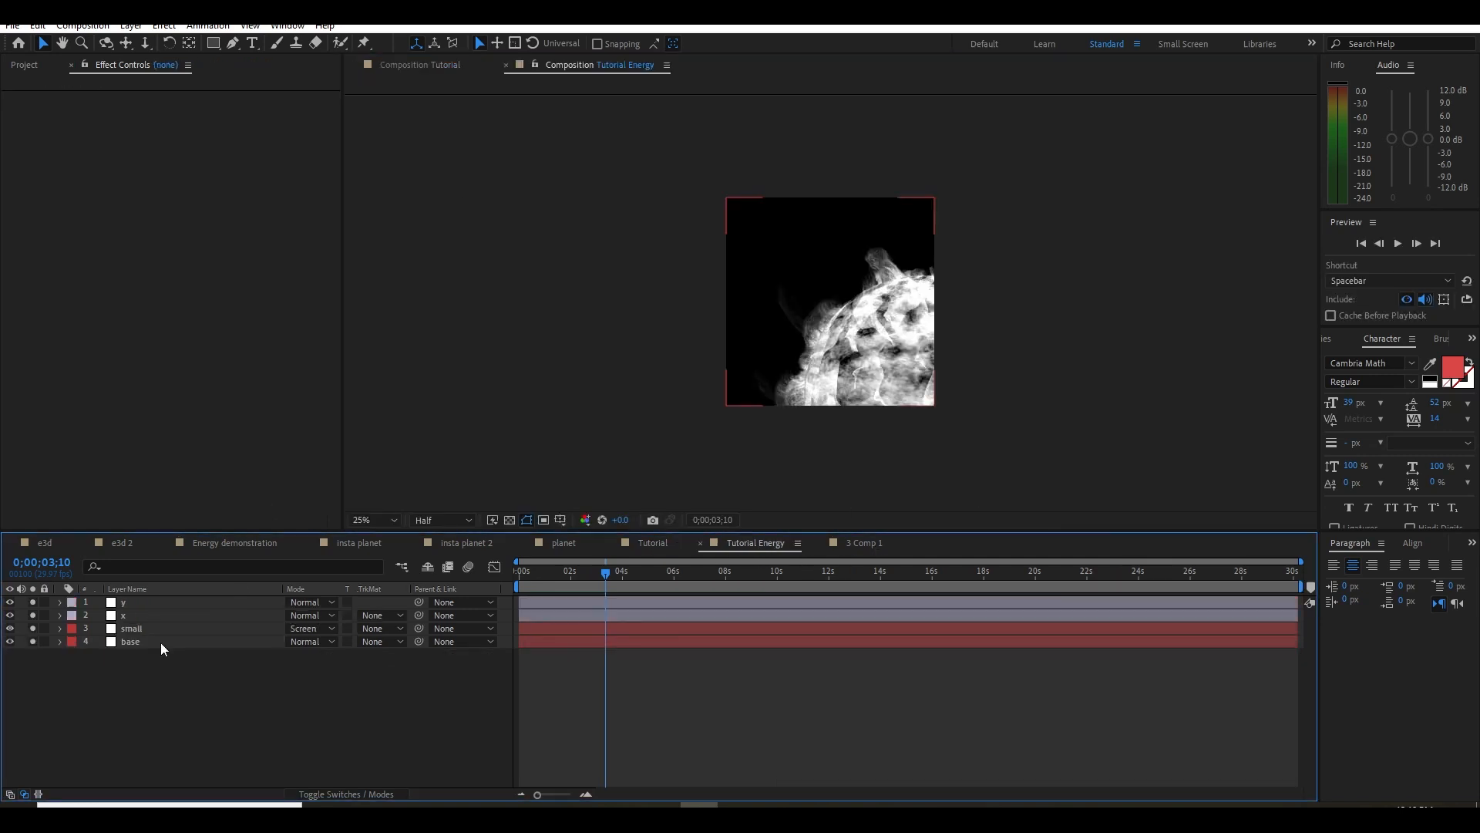
left_click(595, 64)
left_click(1002, 233)
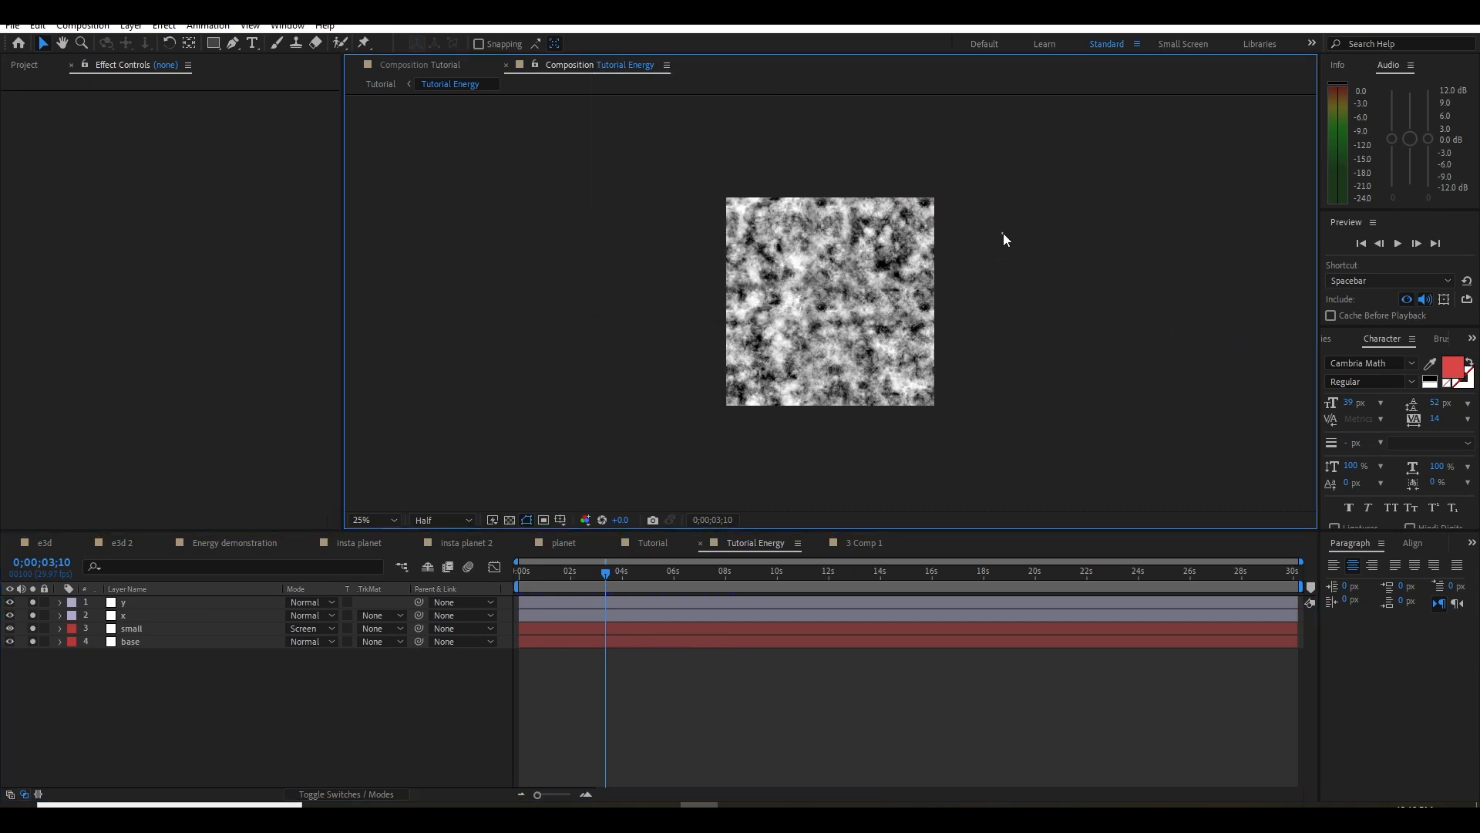
left_click_drag(575, 64, 1316, 420)
scroll(1098, 327, "up", 2)
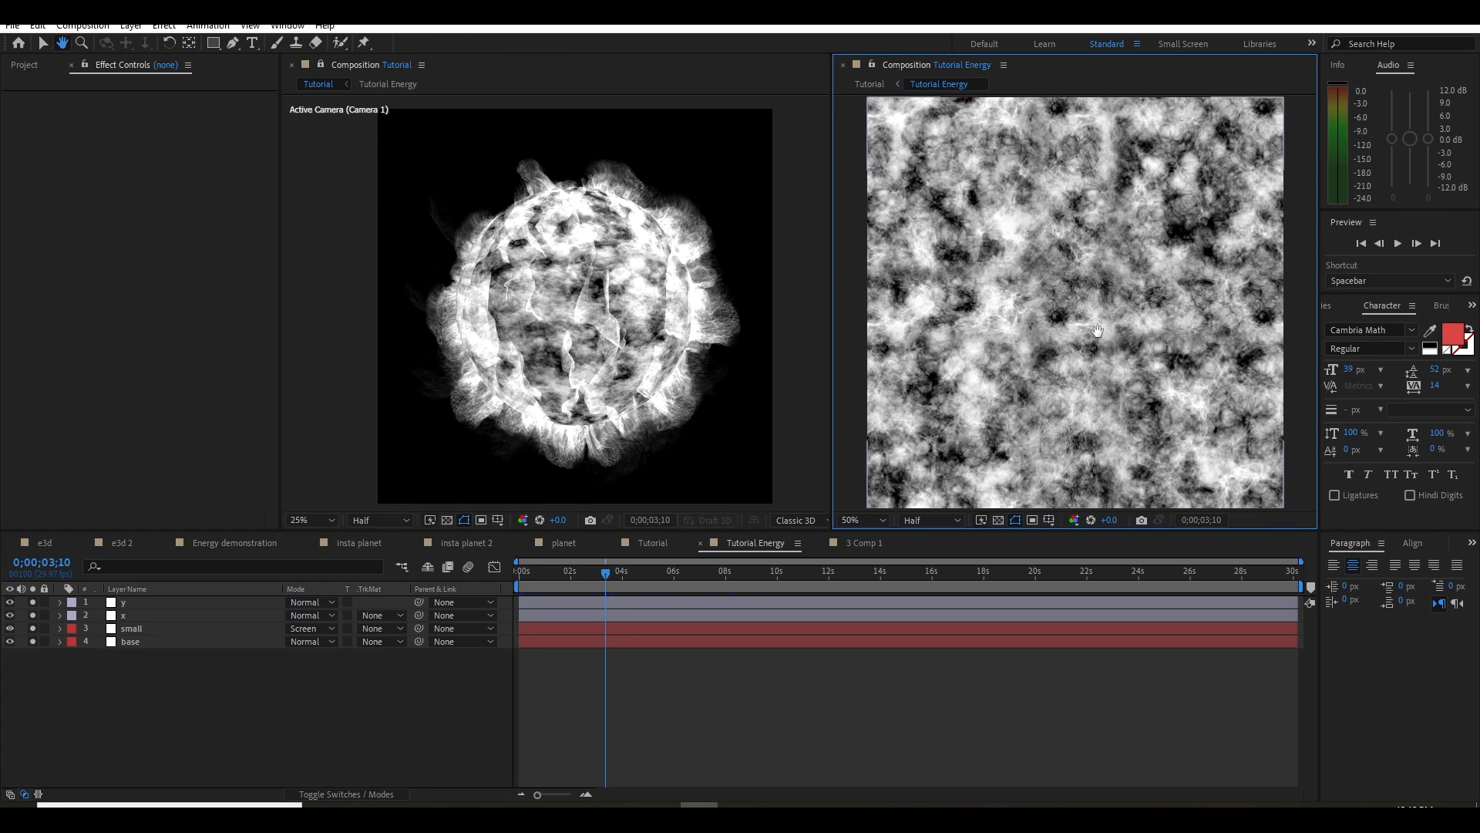
Hide the small layer and apply the VC Color Vibrance effect to the base layer
left_click(138, 627)
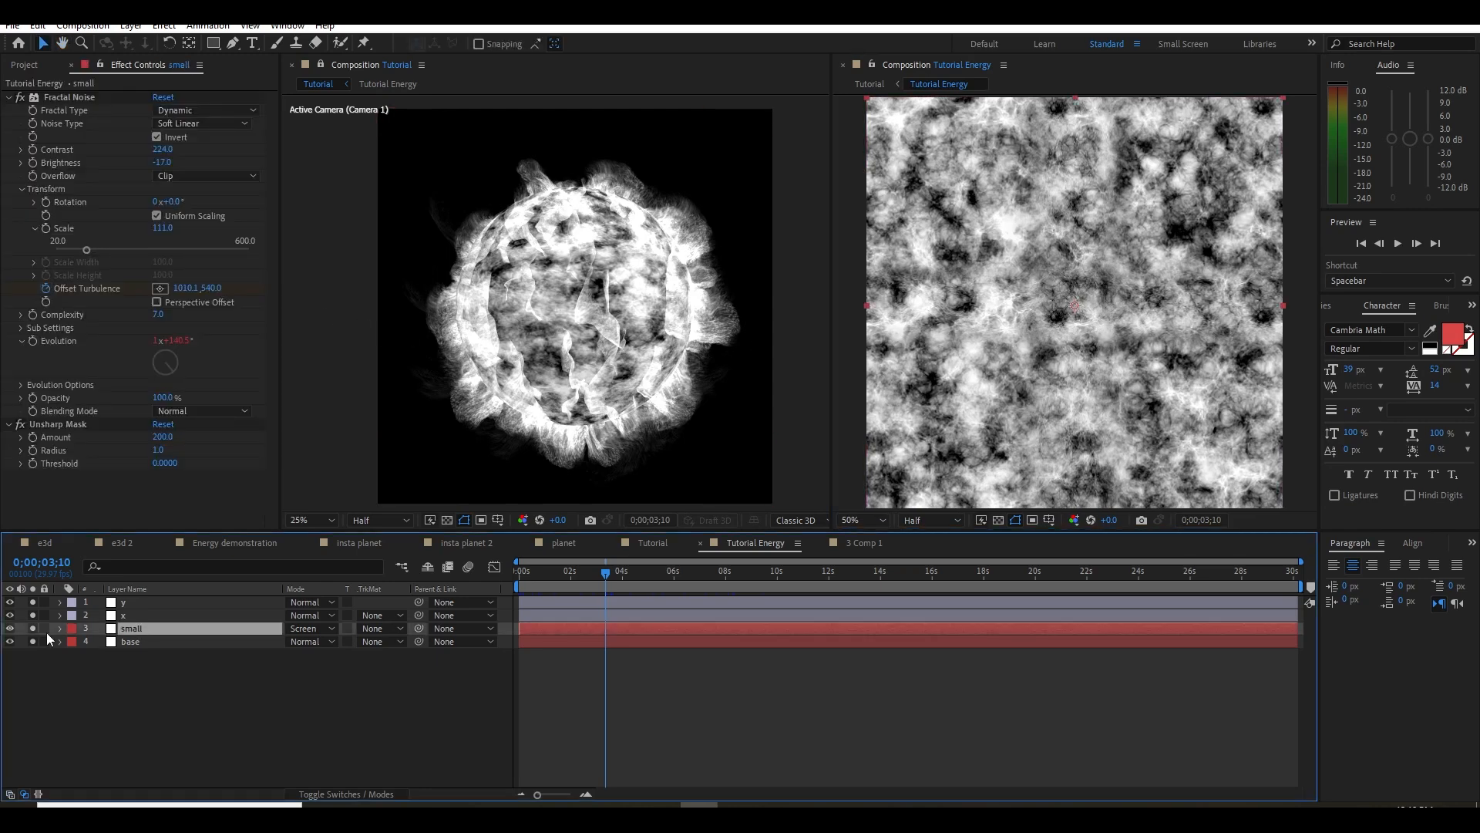
left_click(37, 628)
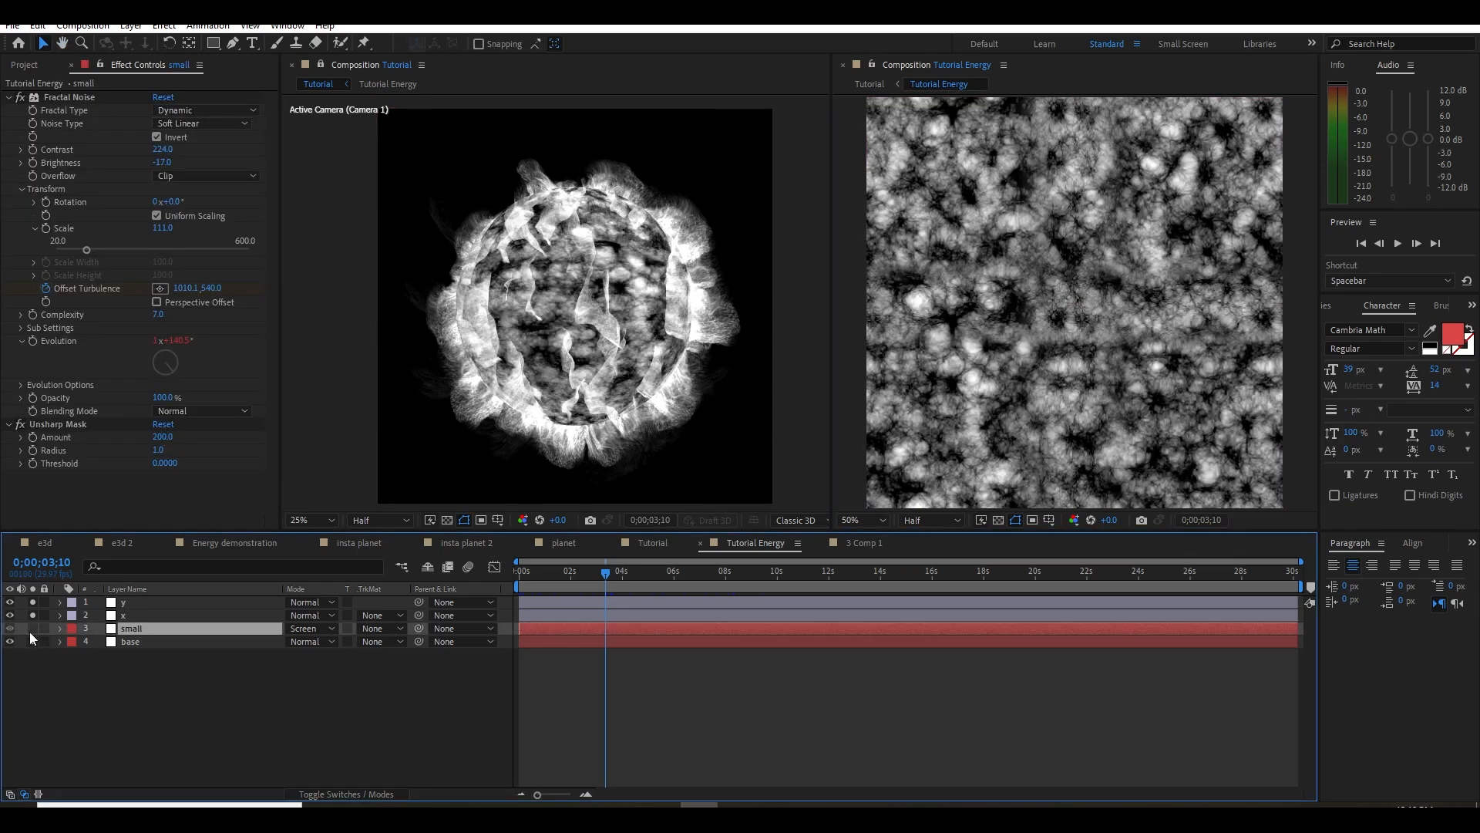
left_click(128, 642)
left_click(8, 97)
left_click(8, 111)
key("ctrl+space")
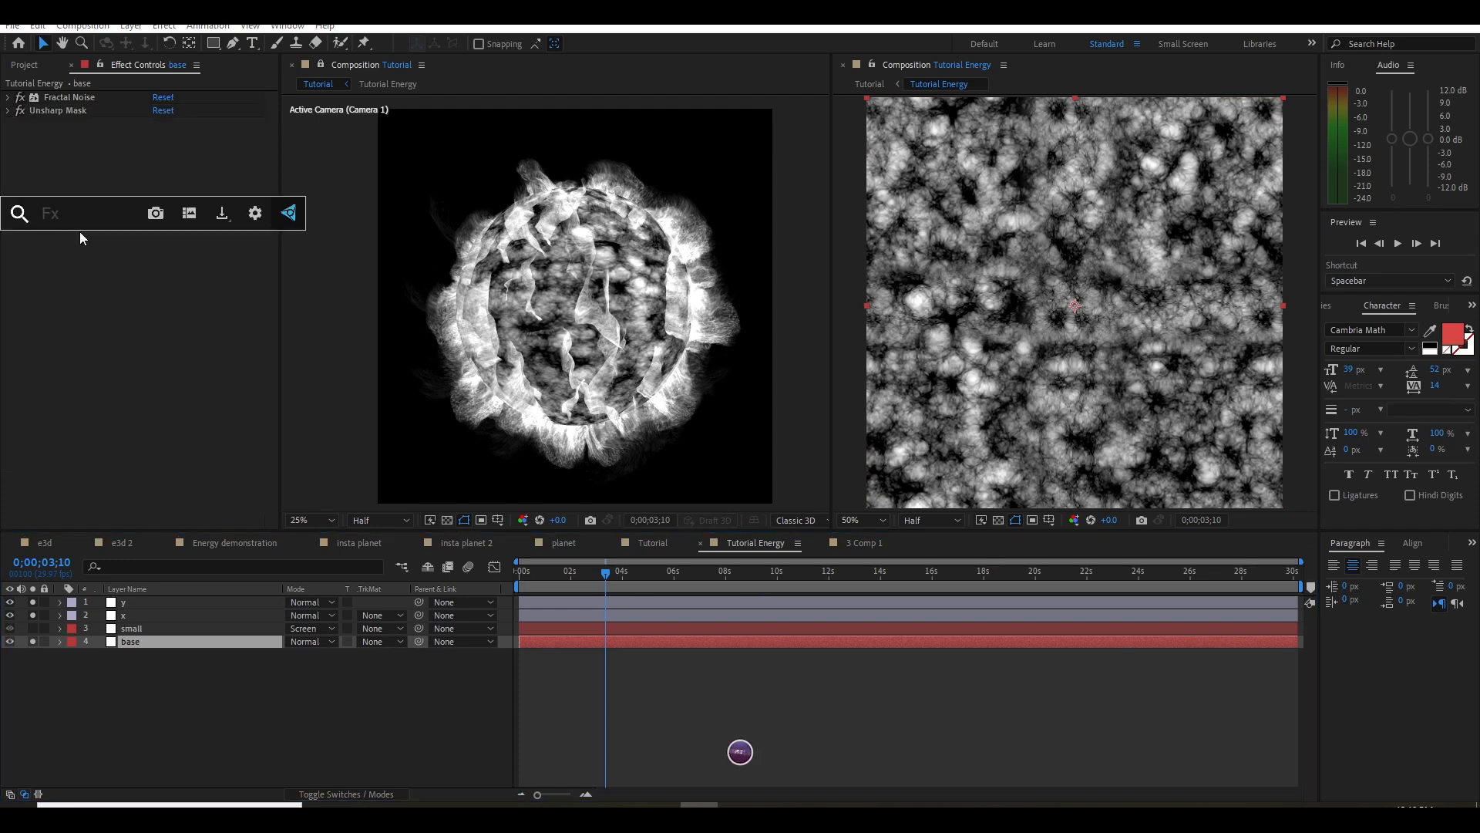
type("vc")
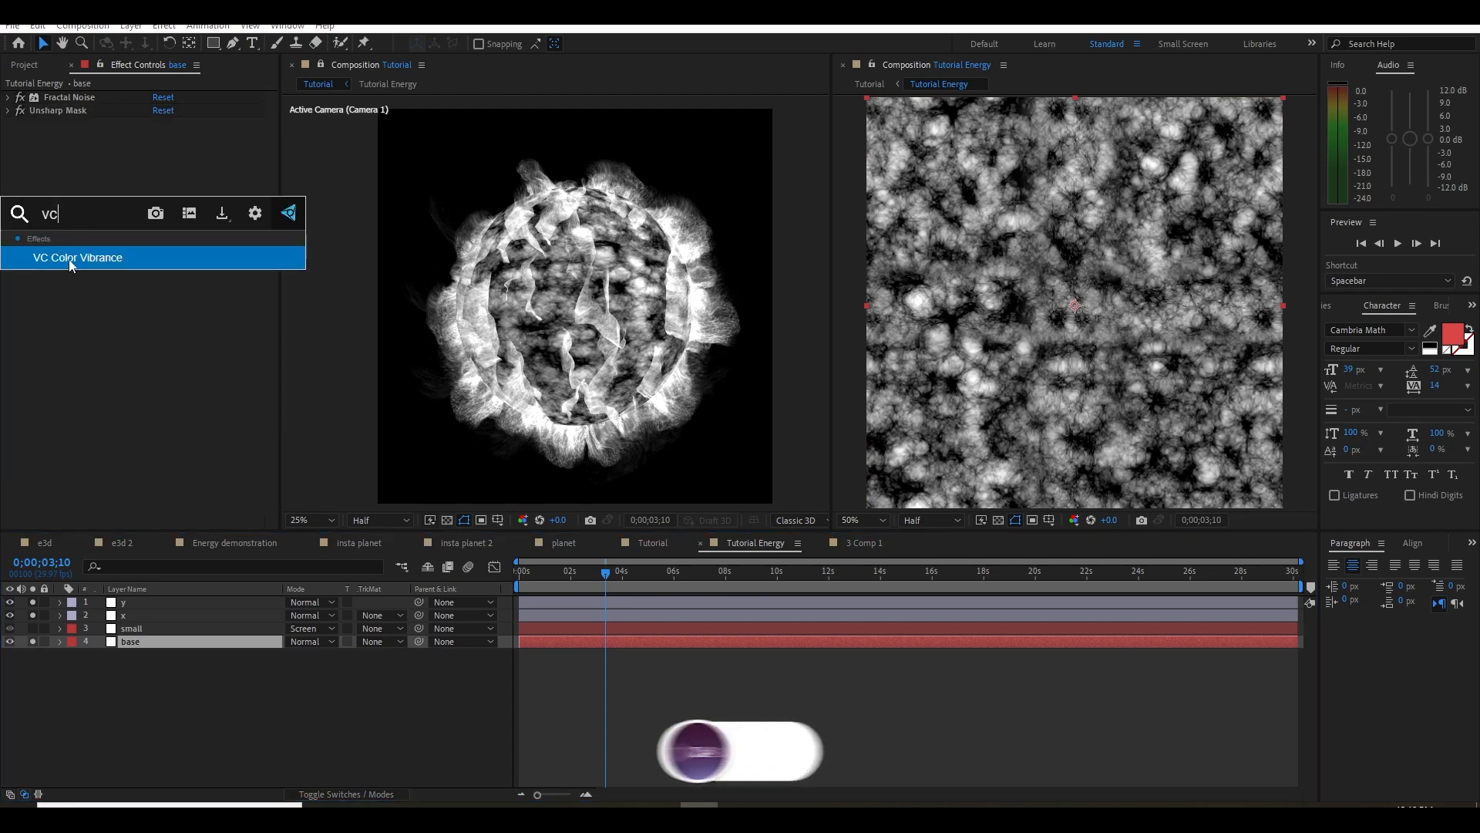
left_click(68, 259)
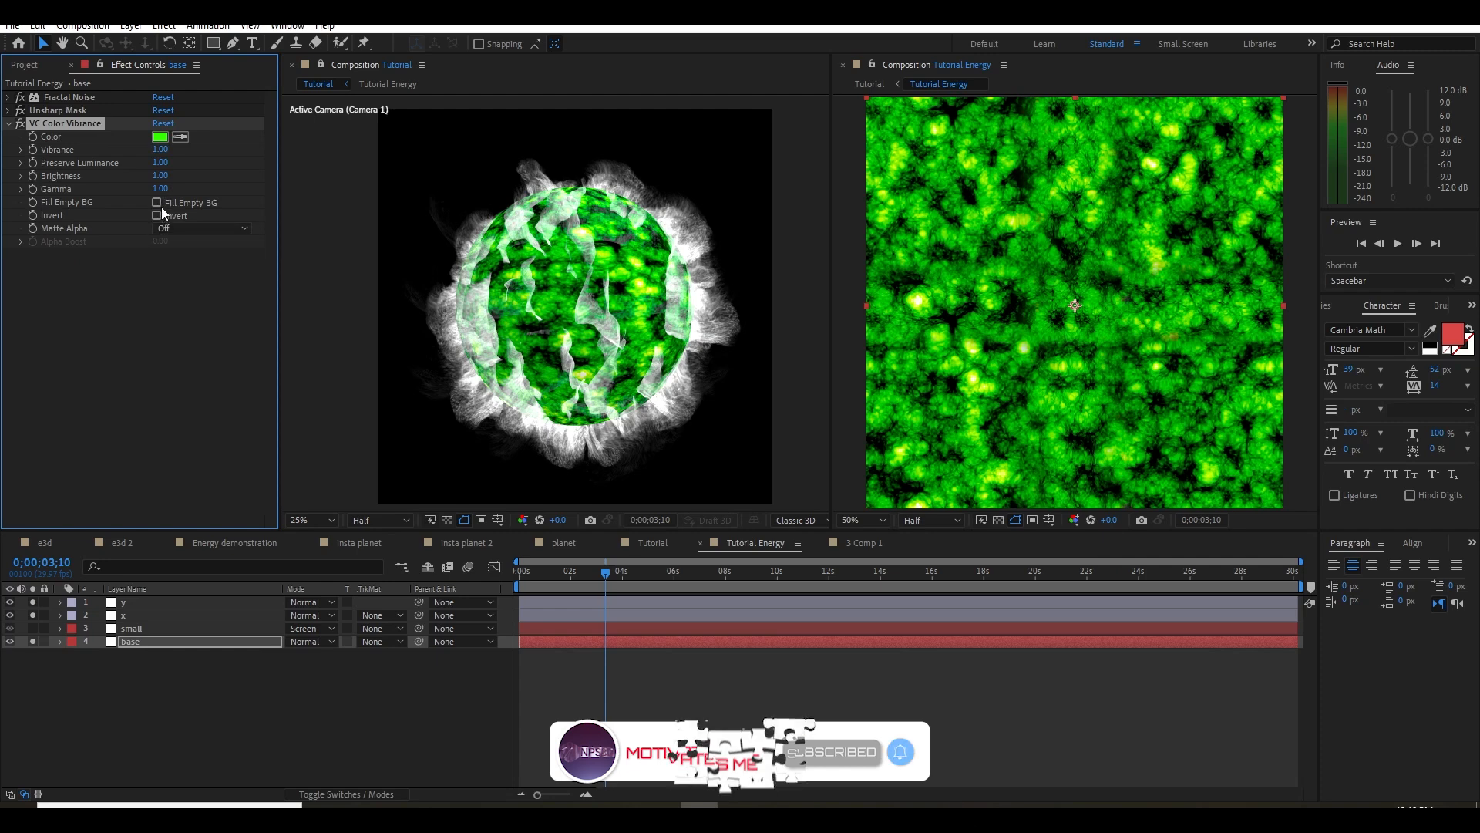
Add a Hue/Saturation effect to the base layer and lower its Master Saturation to -54
key("ctrl+space")
type("h")
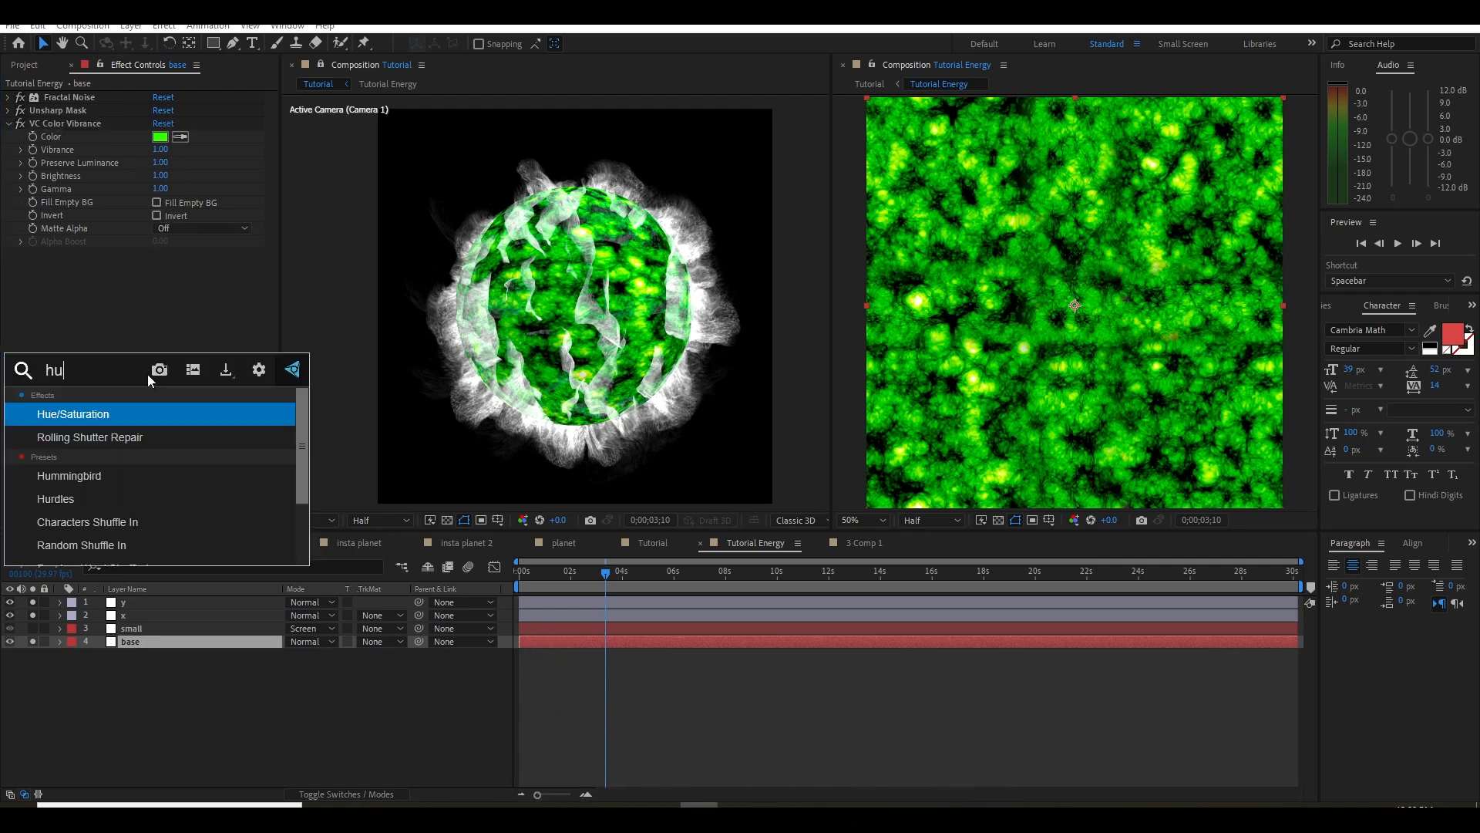
key("Down")
key("Down")
key("Return")
mouse_move(114, 391)
left_mouse_down()
mouse_move(70, 391)
mouse_move(90, 390)
left_mouse_up()
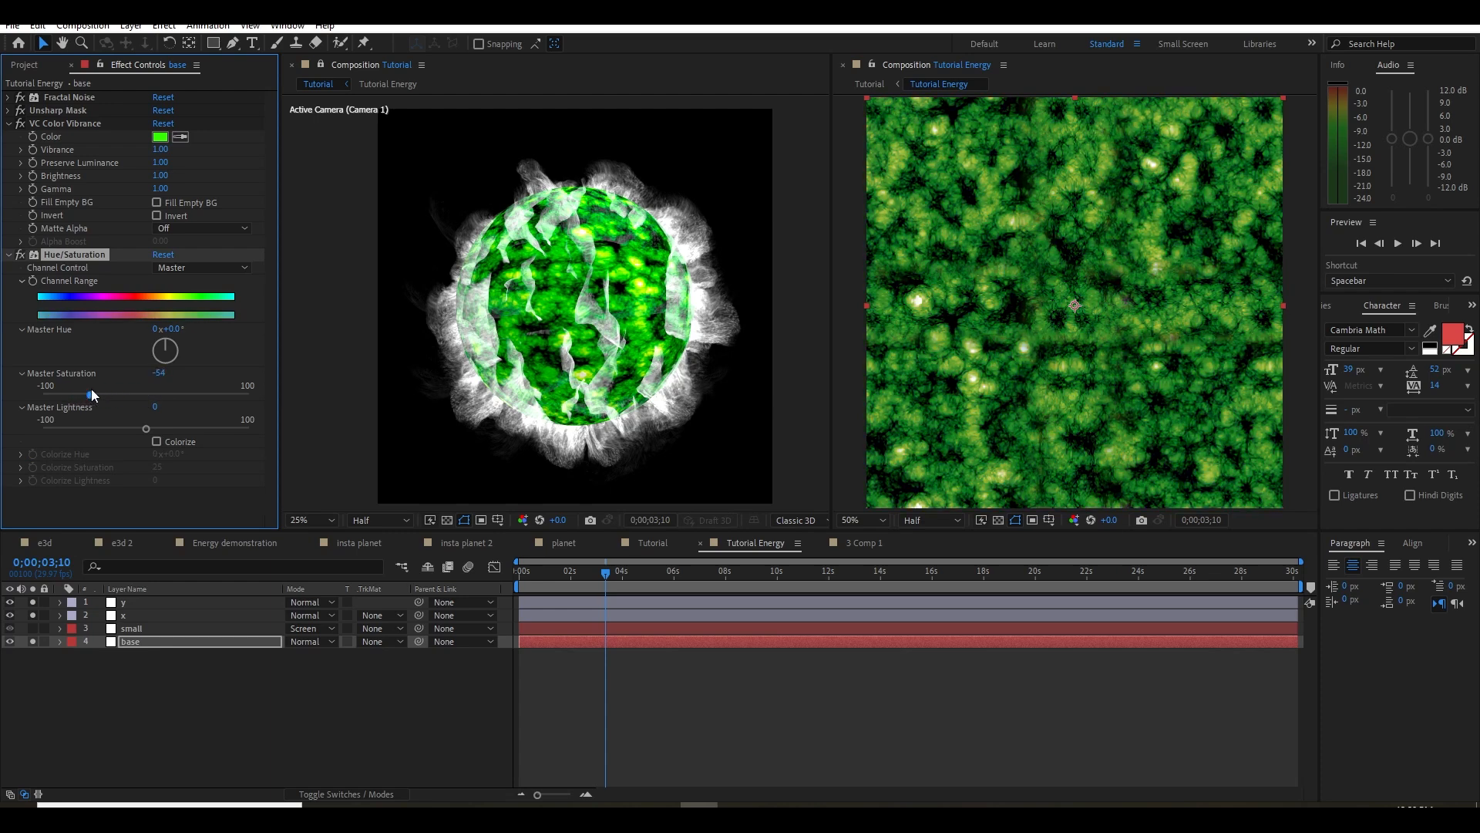
Change the base layer's VC Color Vibrance color to a bright cyan-blue with a hue of about 195°
left_click(160, 136)
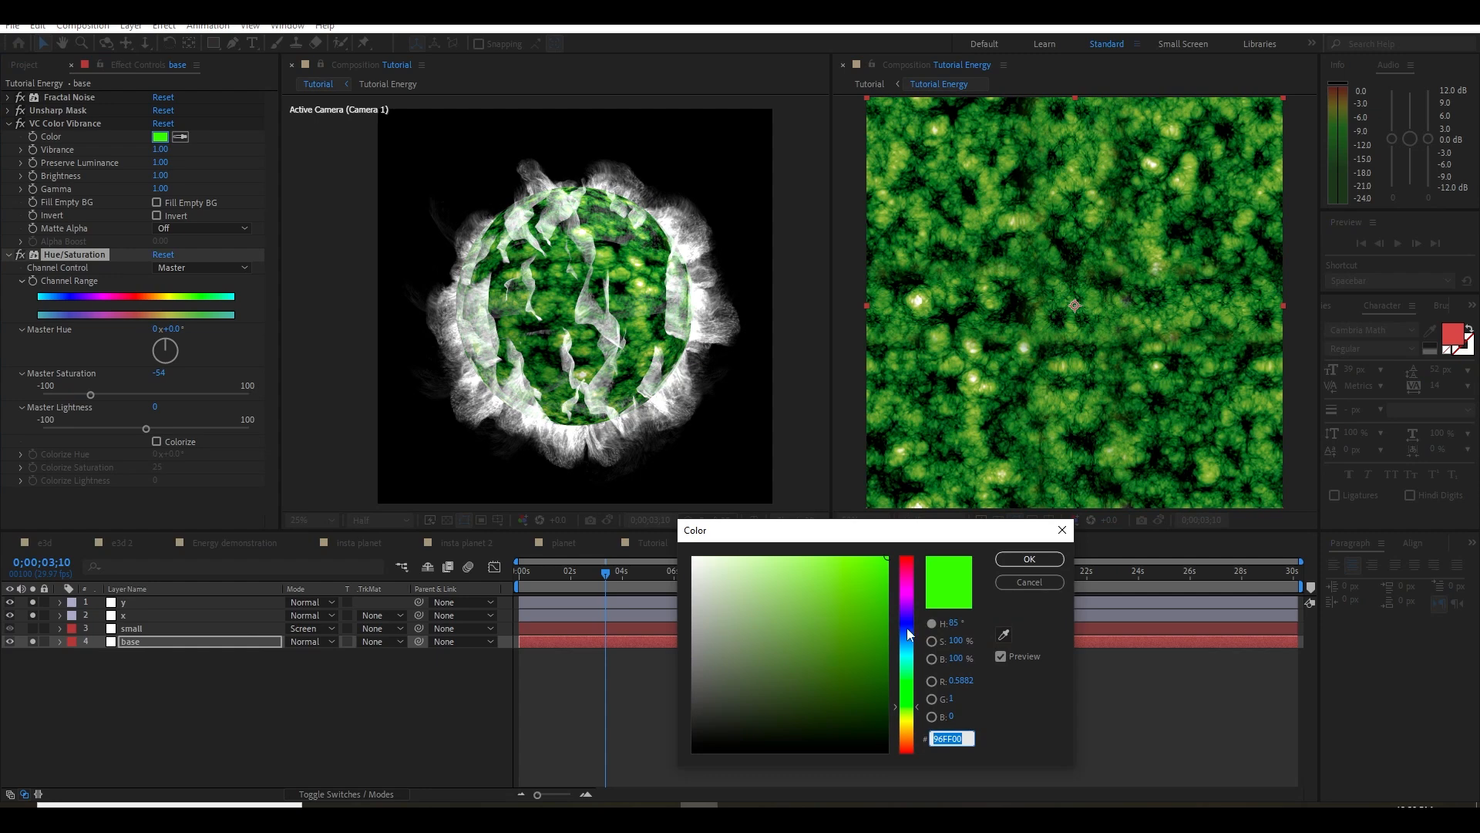
left_click(909, 646)
mouse_move(911, 653)
left_mouse_down()
mouse_move(914, 609)
mouse_move(914, 691)
mouse_move(913, 598)
mouse_move(913, 648)
left_mouse_up()
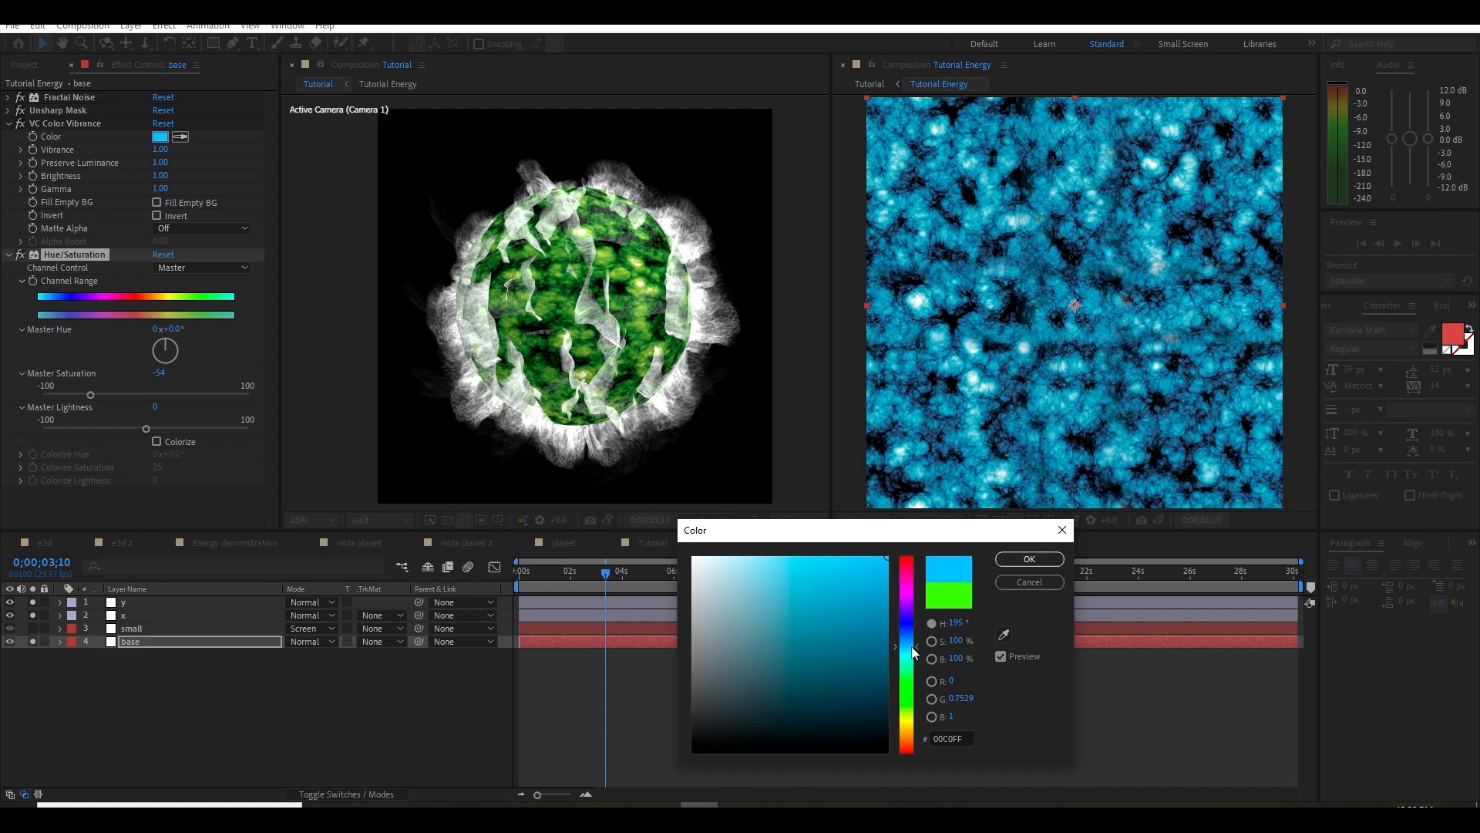
mouse_move(819, 594)
left_mouse_down()
mouse_move(766, 564)
mouse_move(836, 612)
mouse_move(845, 569)
left_mouse_up()
left_click(1030, 558)
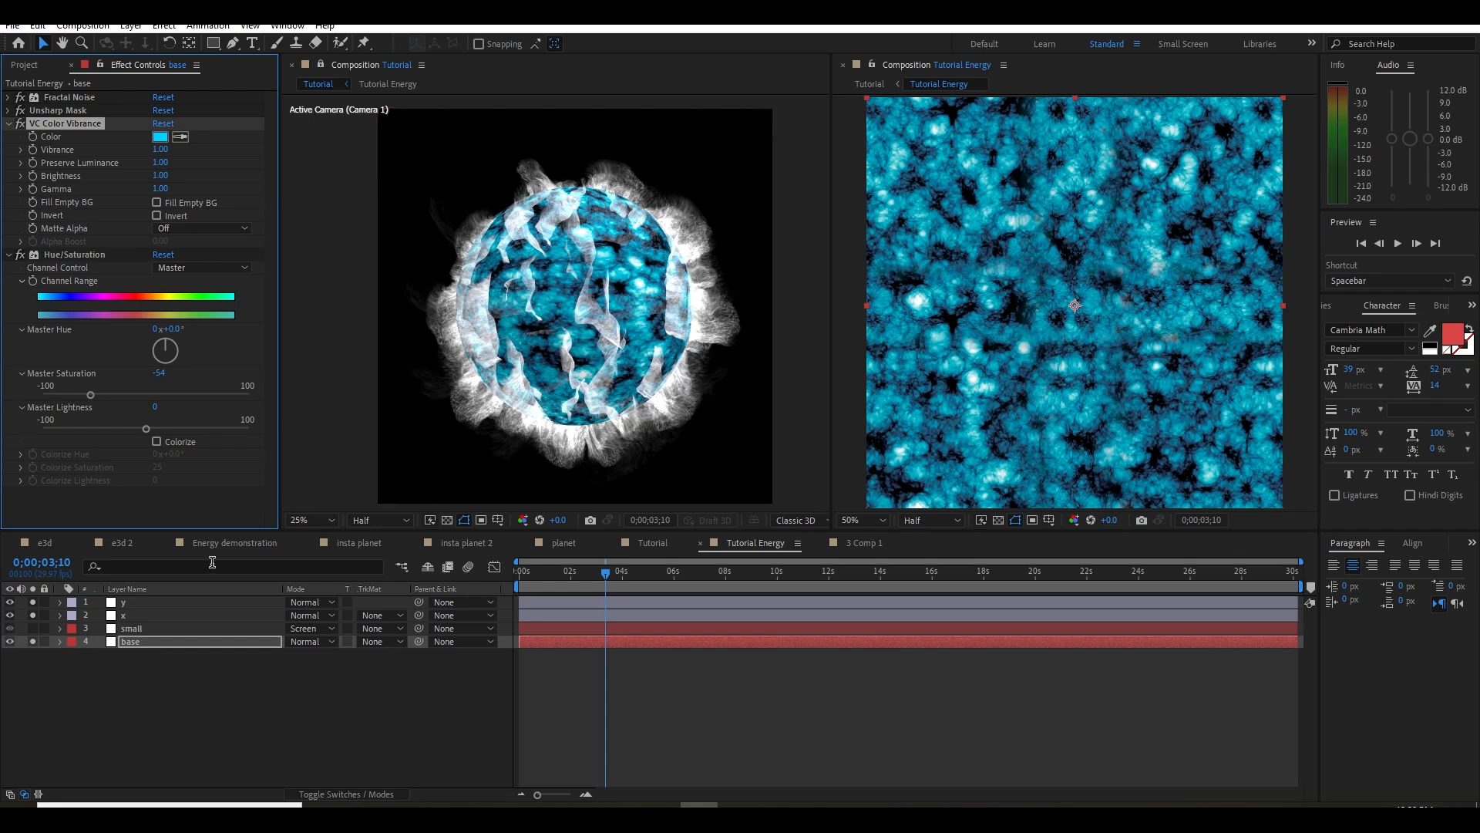
Add a Curves effect to the base layer and pull the lower part of the RGB curve down slightly to darken the texture
left_click(43, 253)
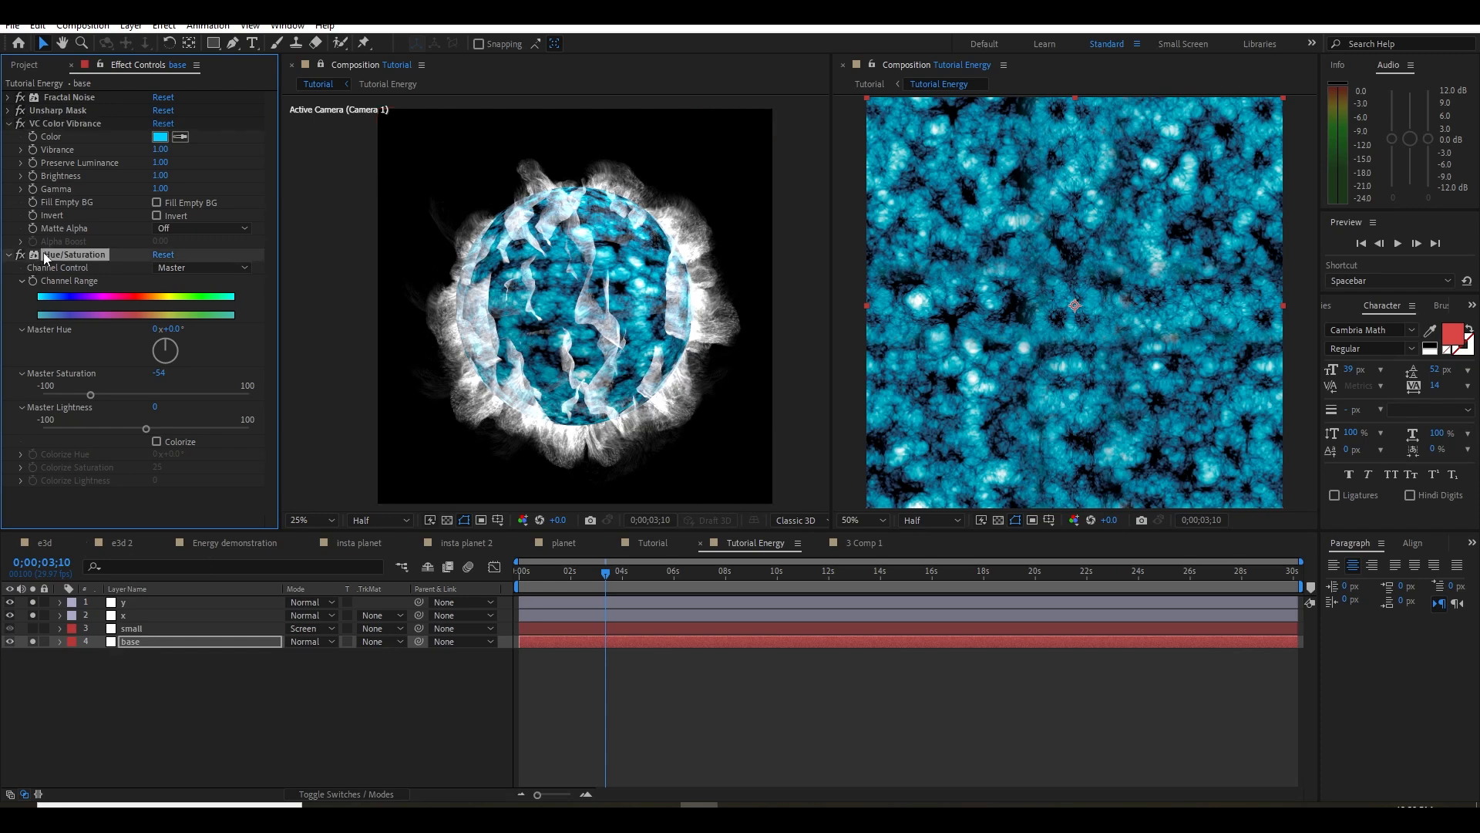
left_click(8, 124)
left_click(9, 138)
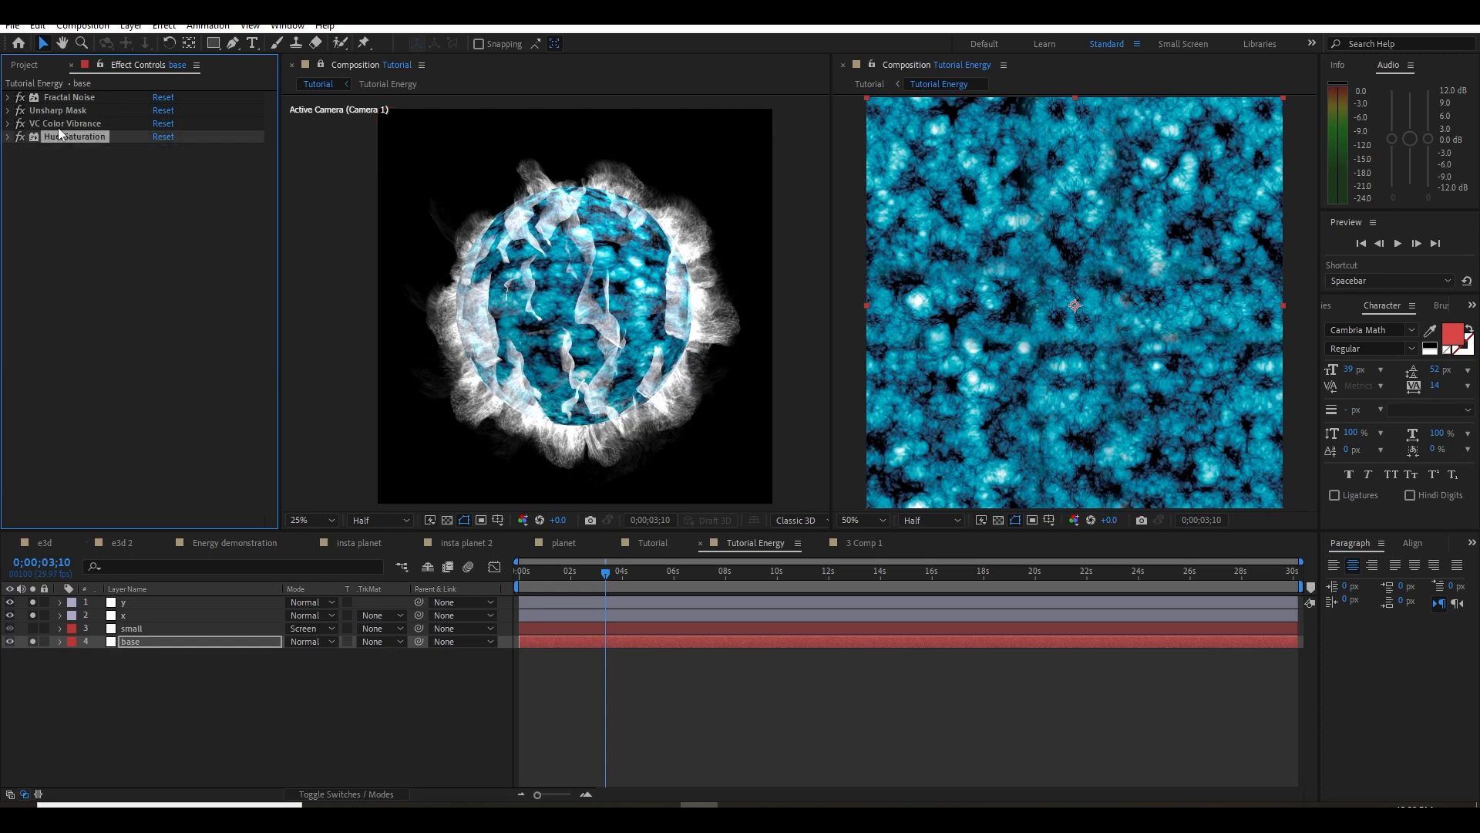
key("e")
left_click(108, 221)
key("ctrl+space")
type("cu")
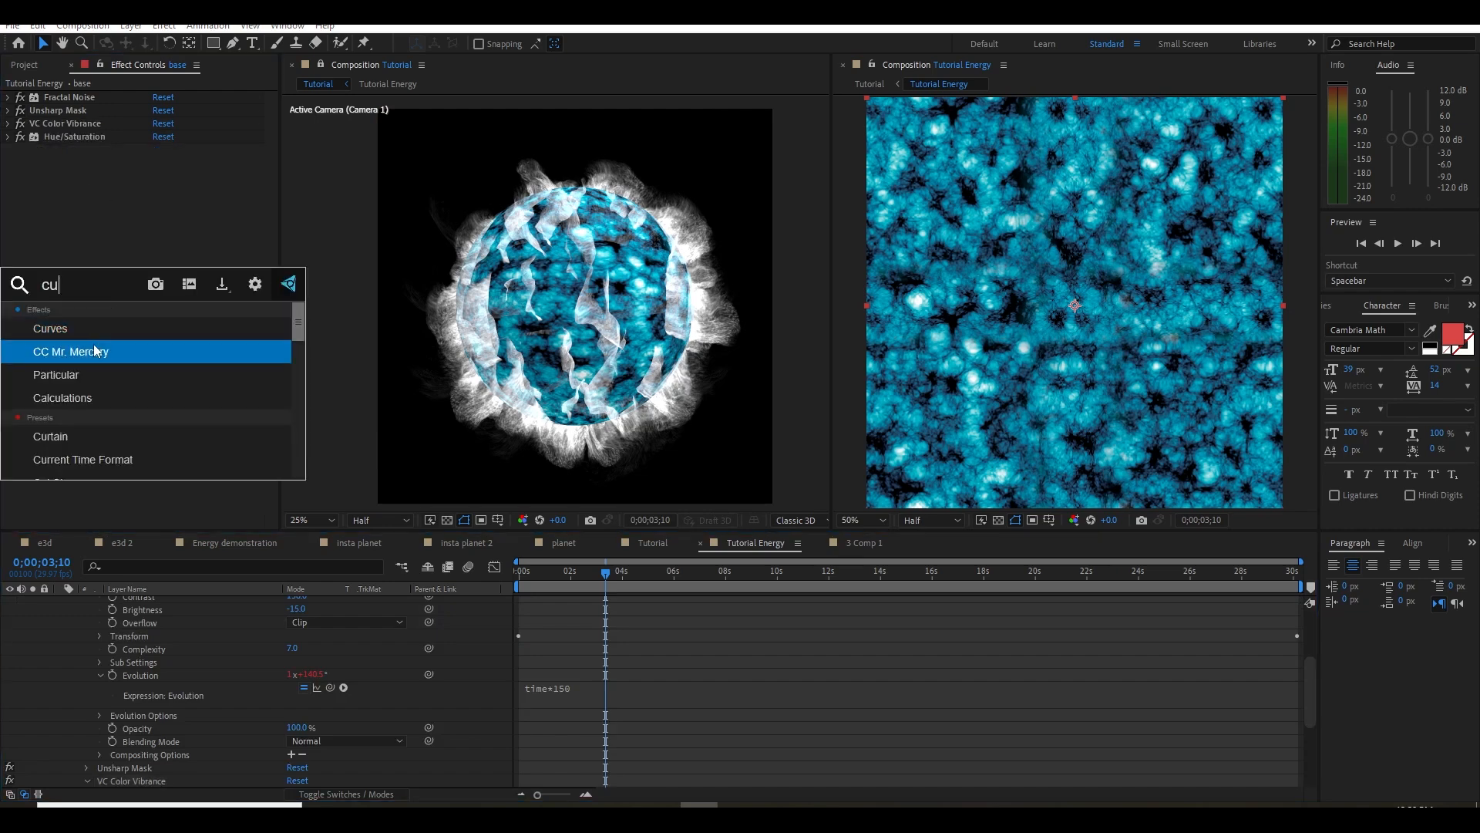
left_click(93, 327)
left_click_drag(93, 326, 101, 355)
scroll(65, 641, "up", 5)
left_click(65, 640)
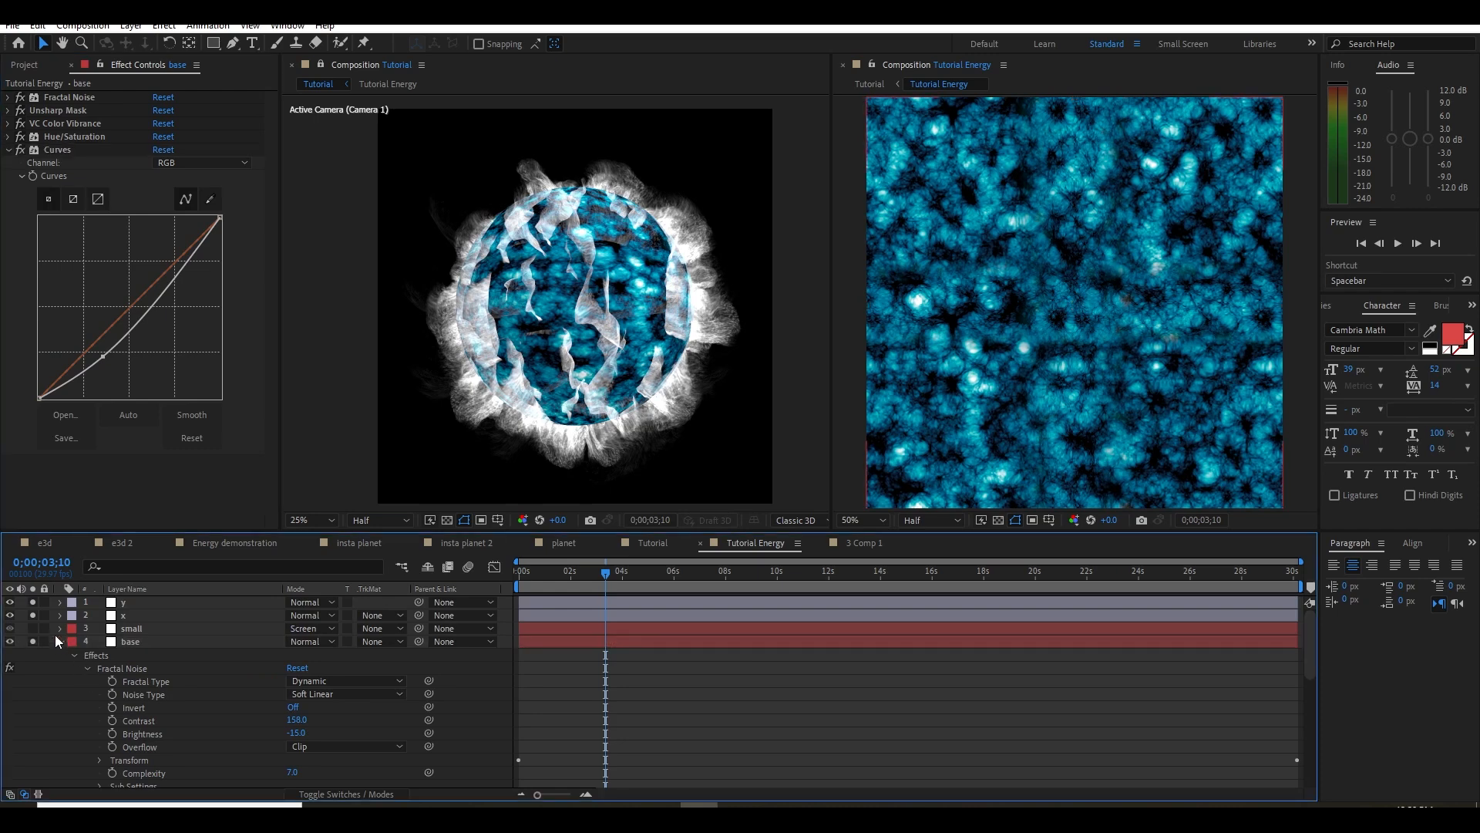
left_click(9, 152)
Copy VC Color Vibrance and Hue/Saturation from the base layer onto the small layer and make the small layer visible again
left_click(66, 138)
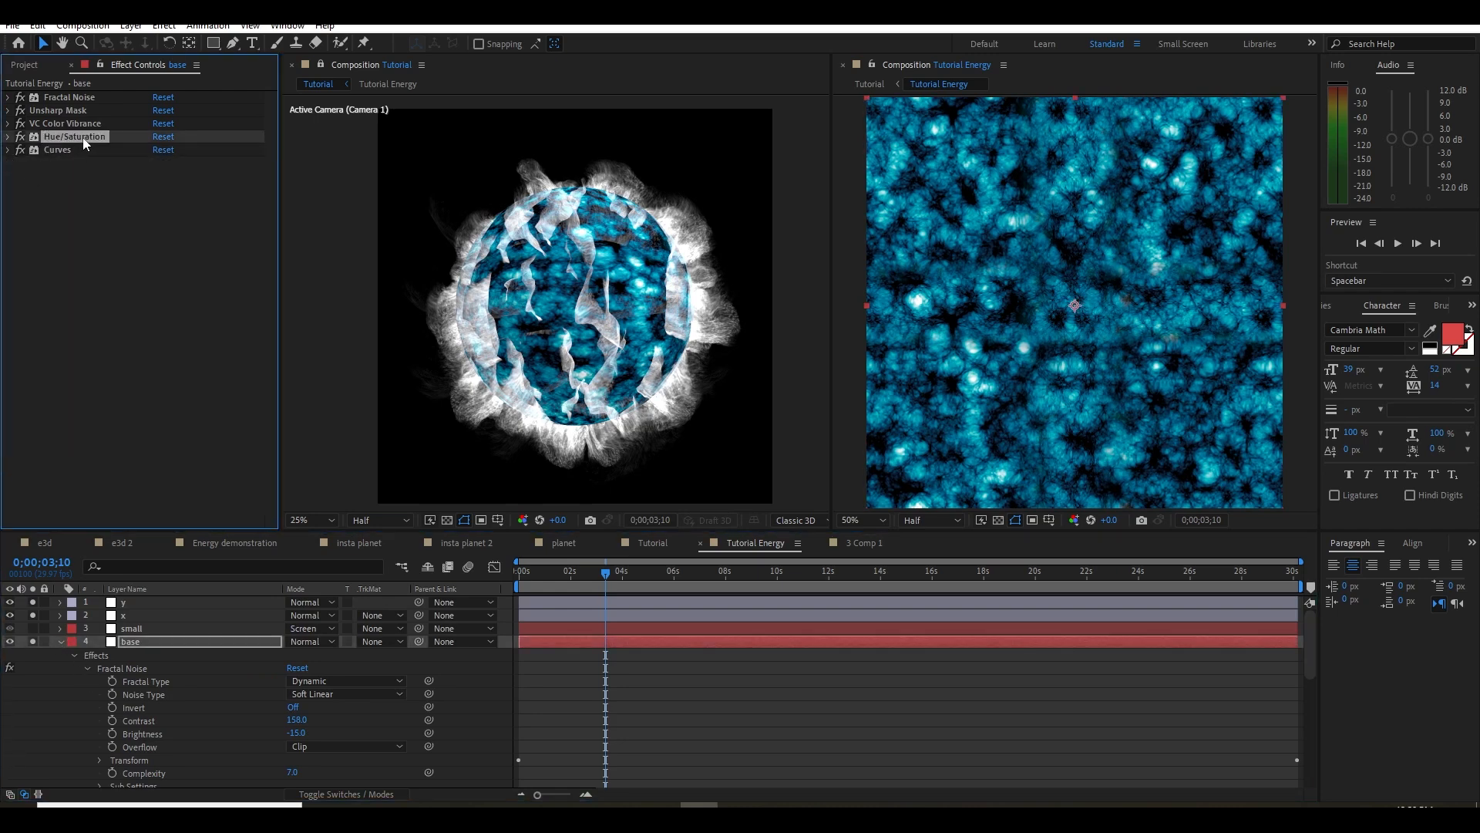
left_click(70, 125, "ctrl")
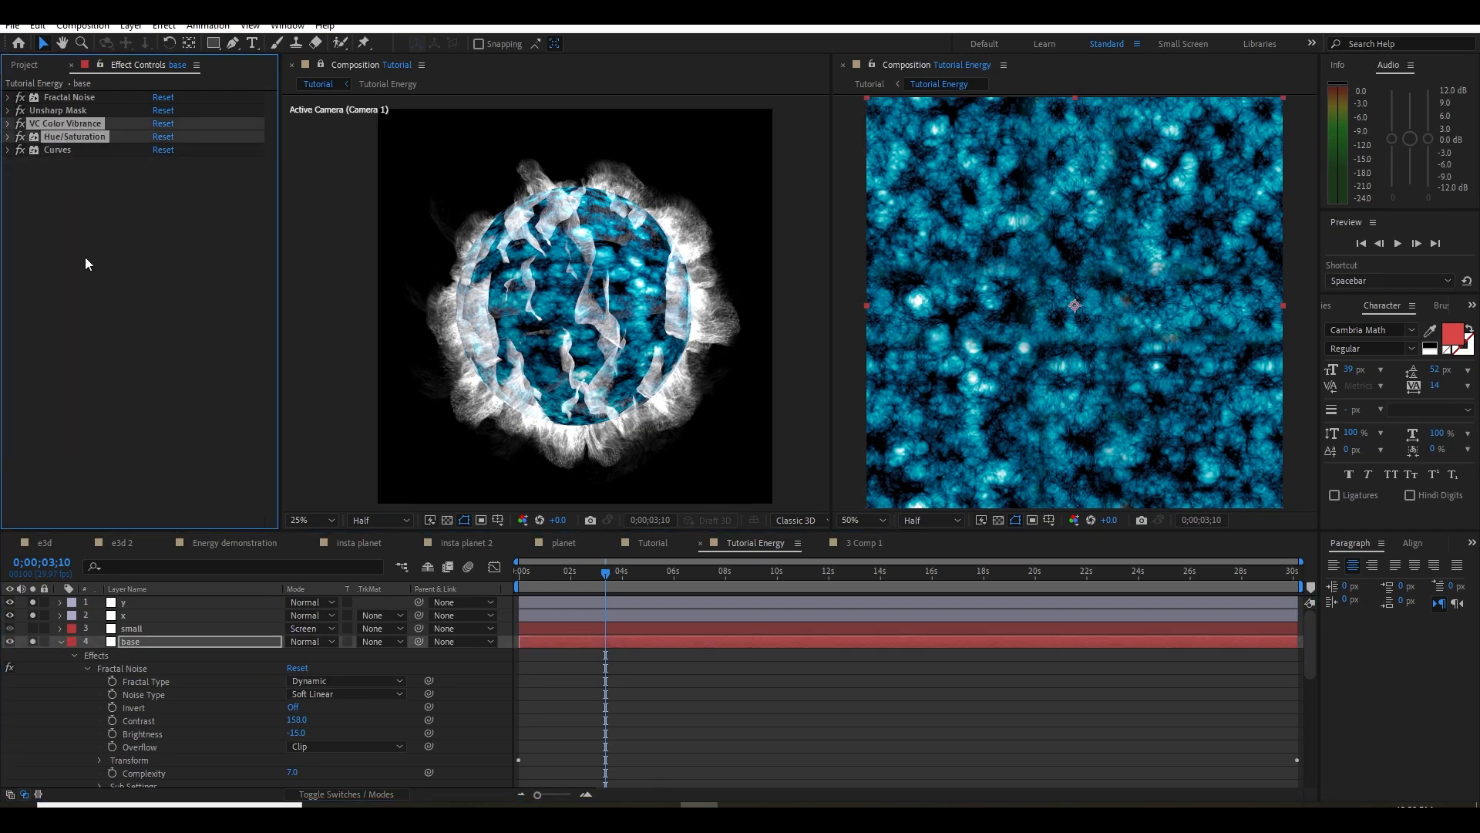
left_click(58, 645)
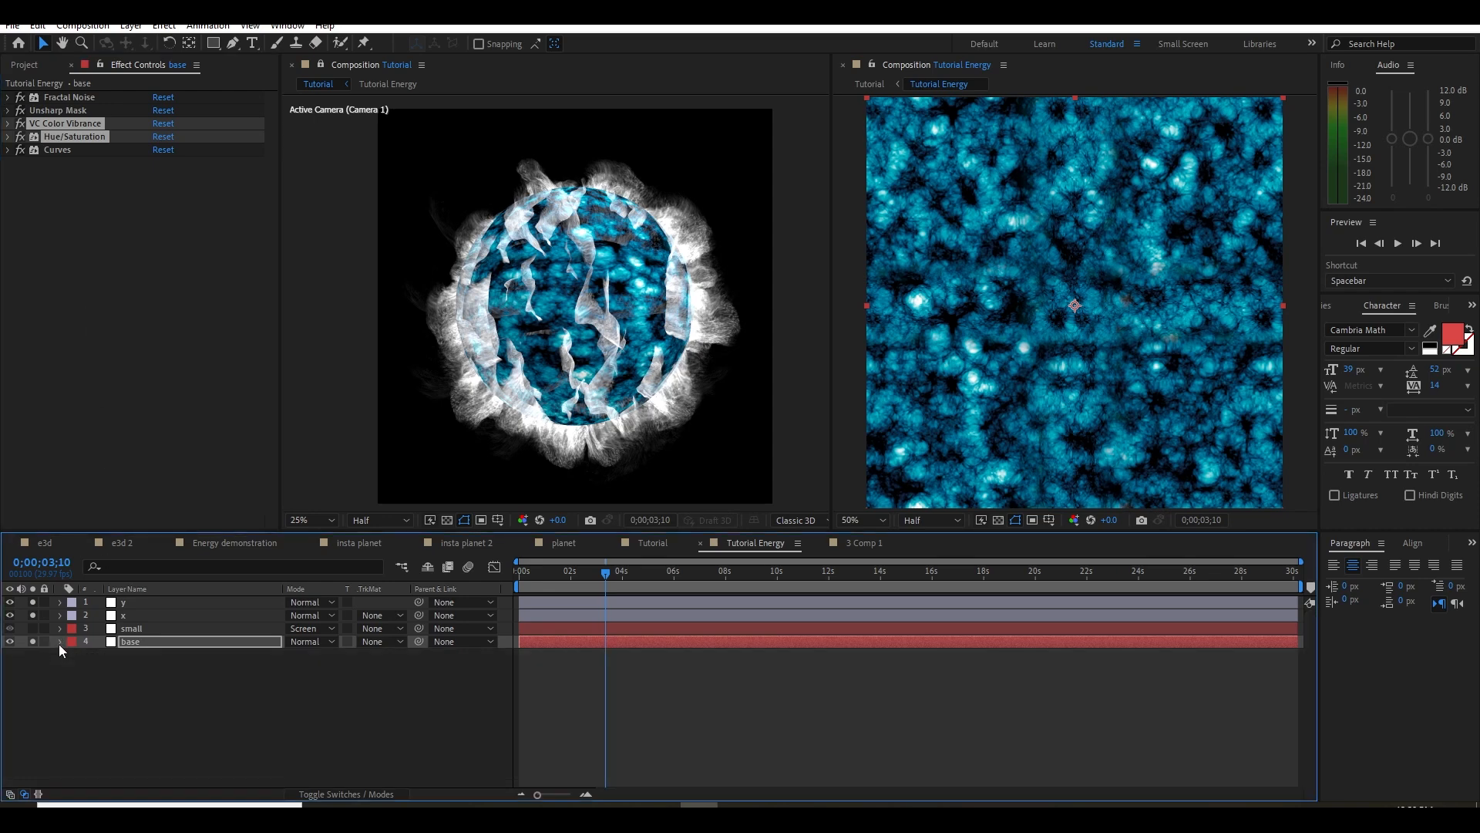
left_click(131, 630)
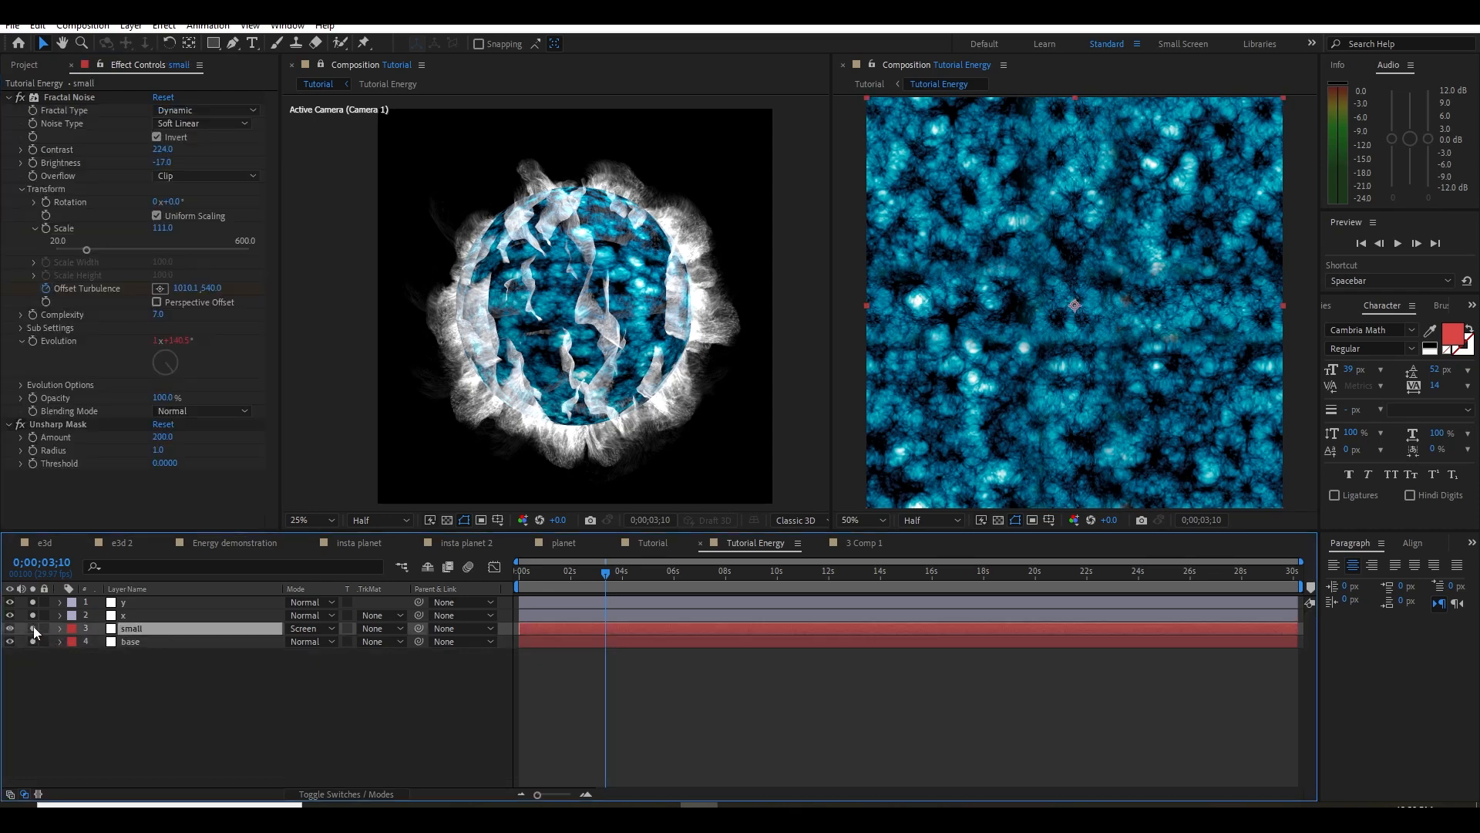
left_click(34, 626)
left_click(122, 508)
key("ctrl+v")
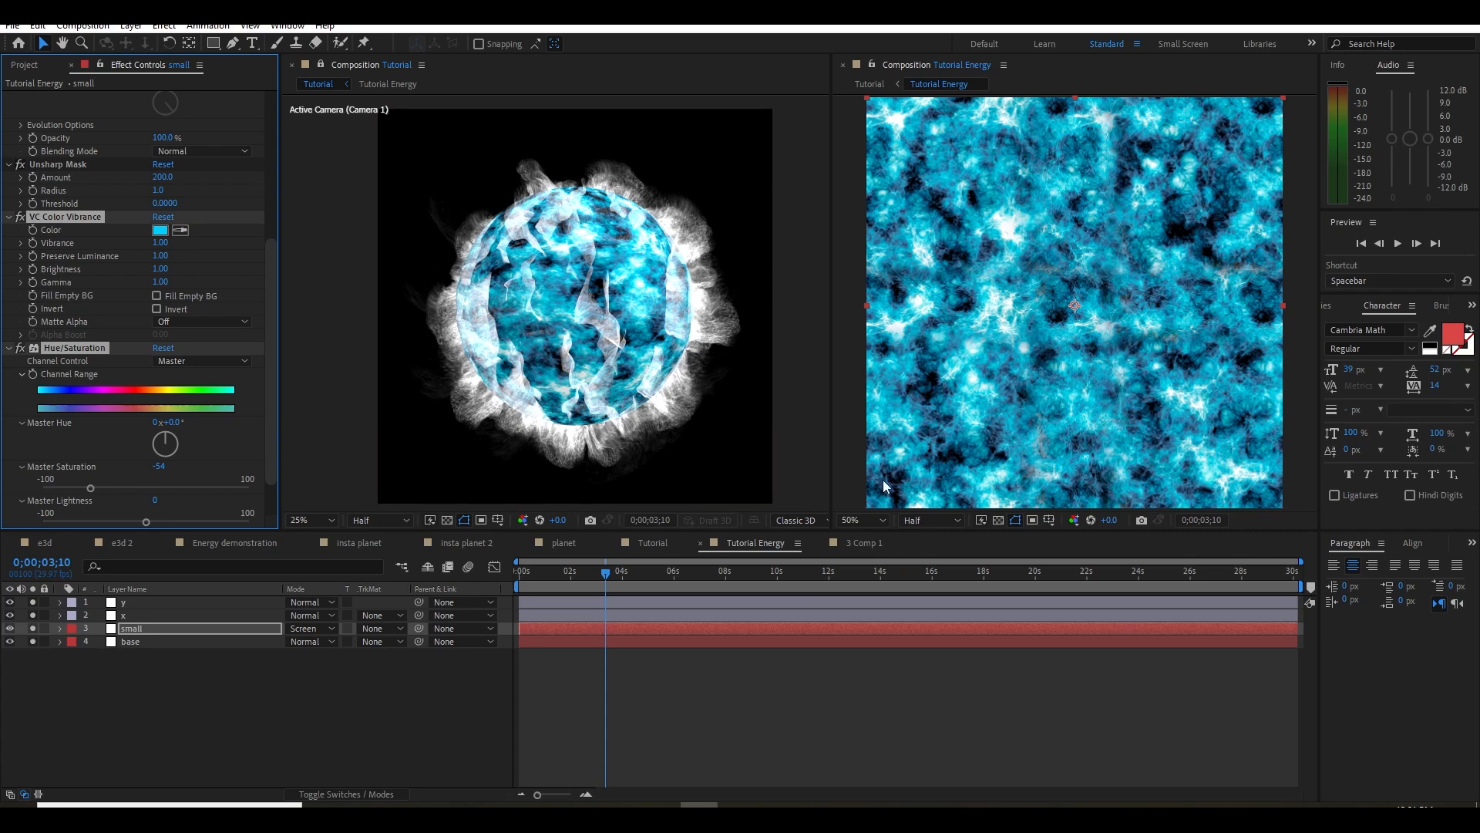
Paste the copied VC Color Vibrance and Hue/Saturation effects onto layer 3 in 3 Comp 1
left_click(870, 545)
left_click(149, 330)
key("ctrl+v")
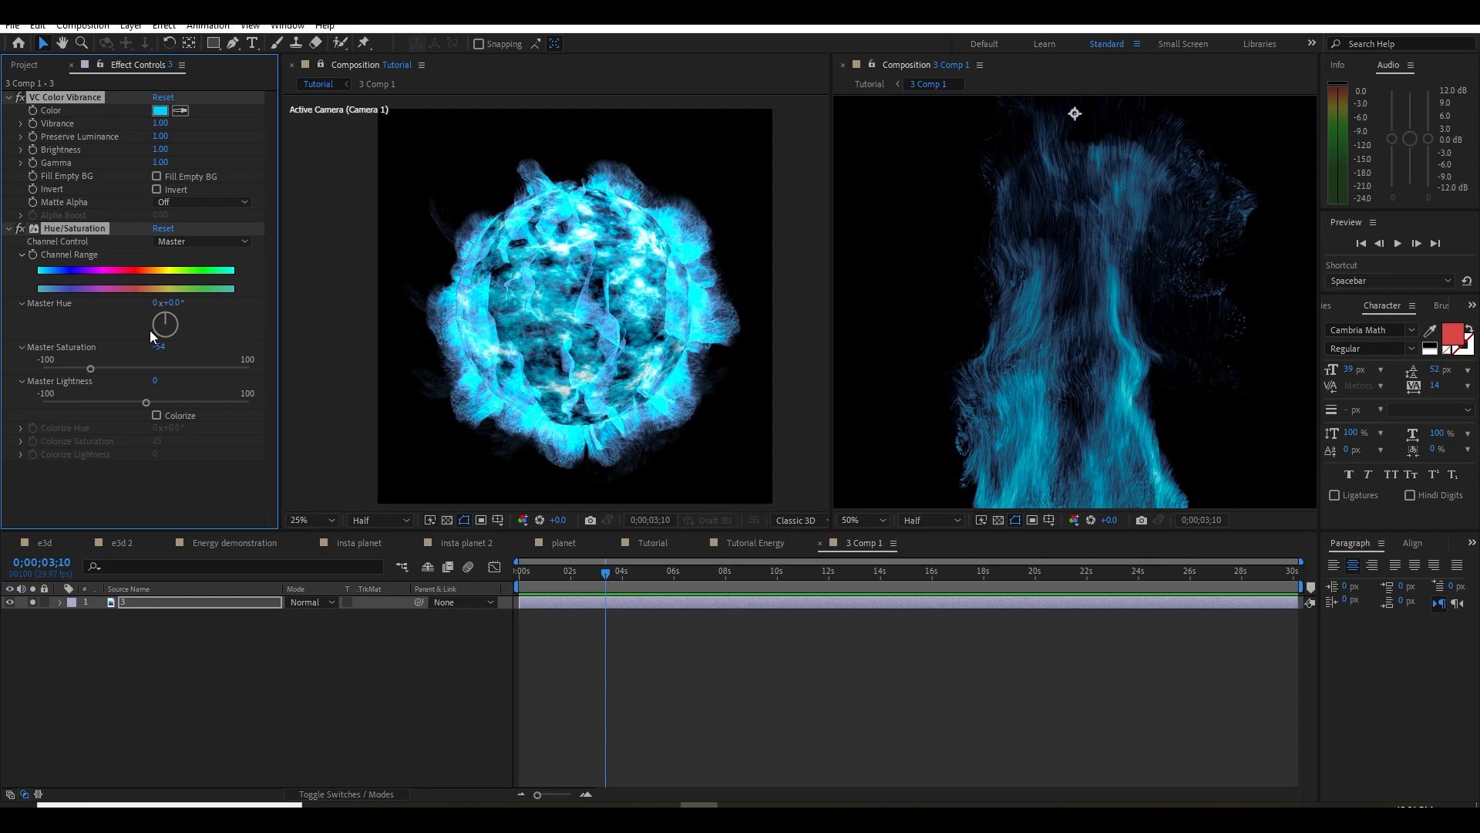
left_click_drag(1059, 439, 1035, 312)
Delete Hue/Saturation from layer 3 and reduce its VC Color Vibrance Vibrance to 0.61
left_click(55, 232)
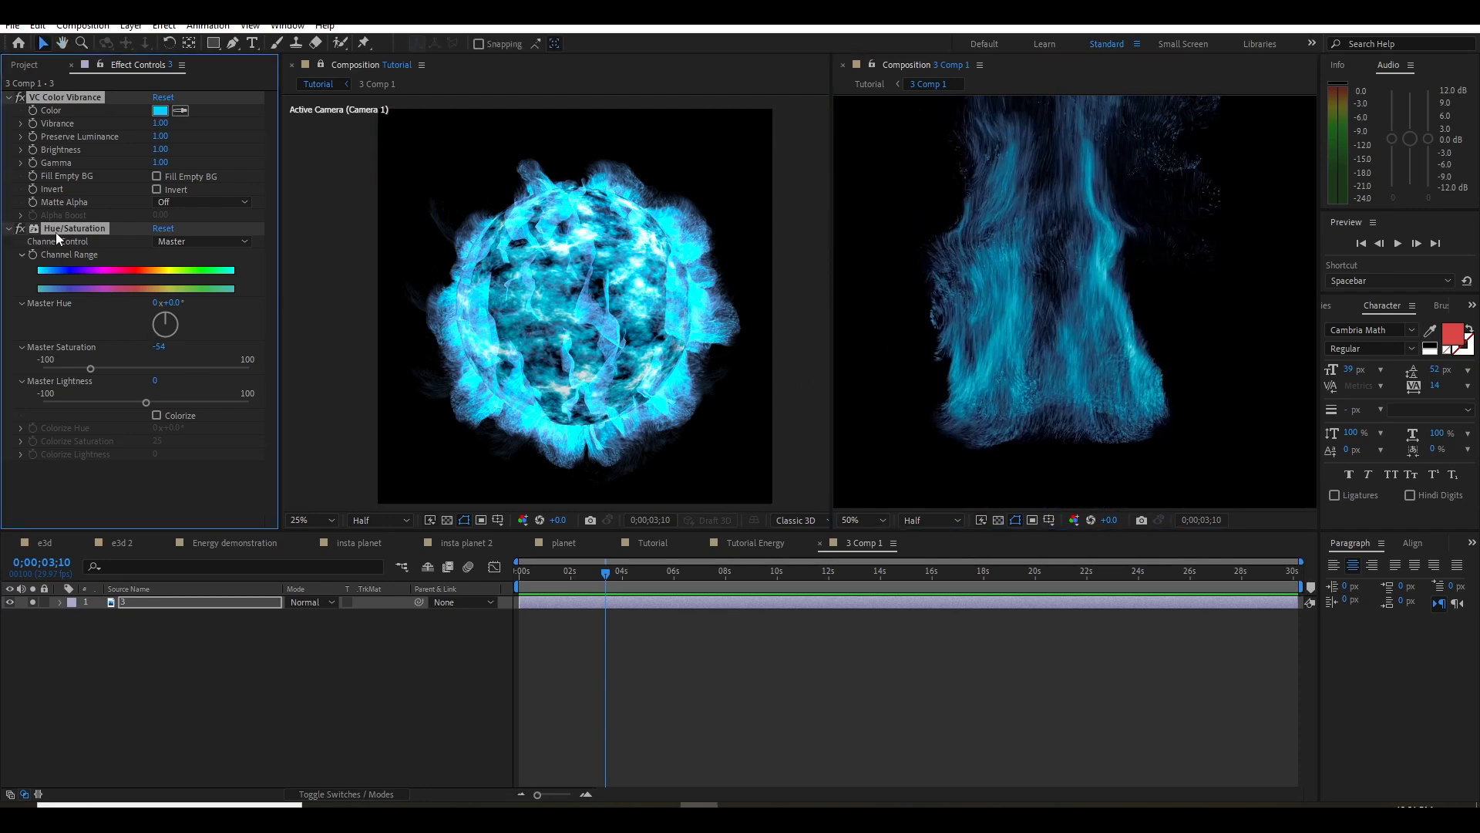
left_click(76, 233)
key("Delete")
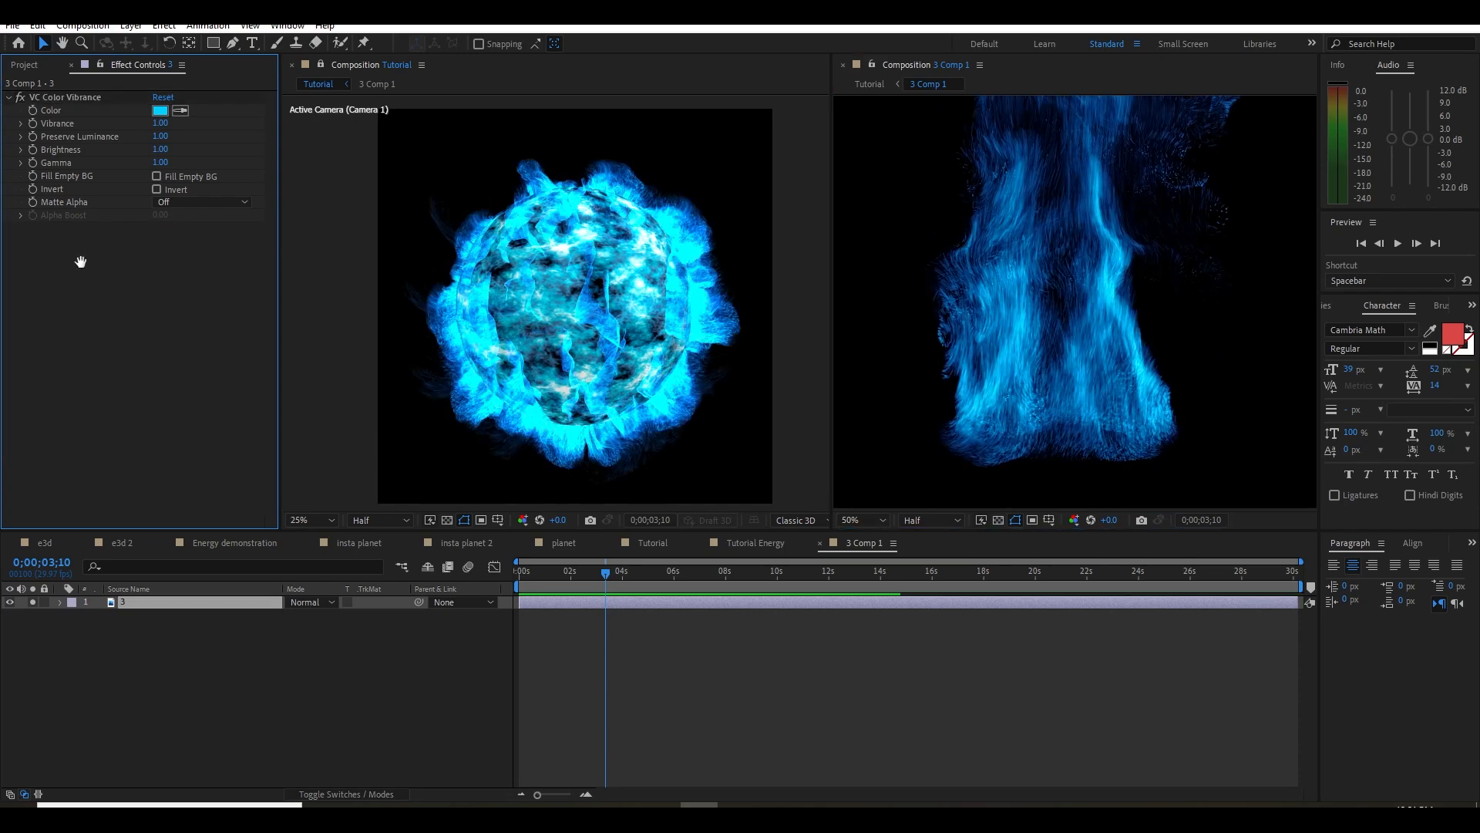
left_click_drag(160, 125, 125, 137)
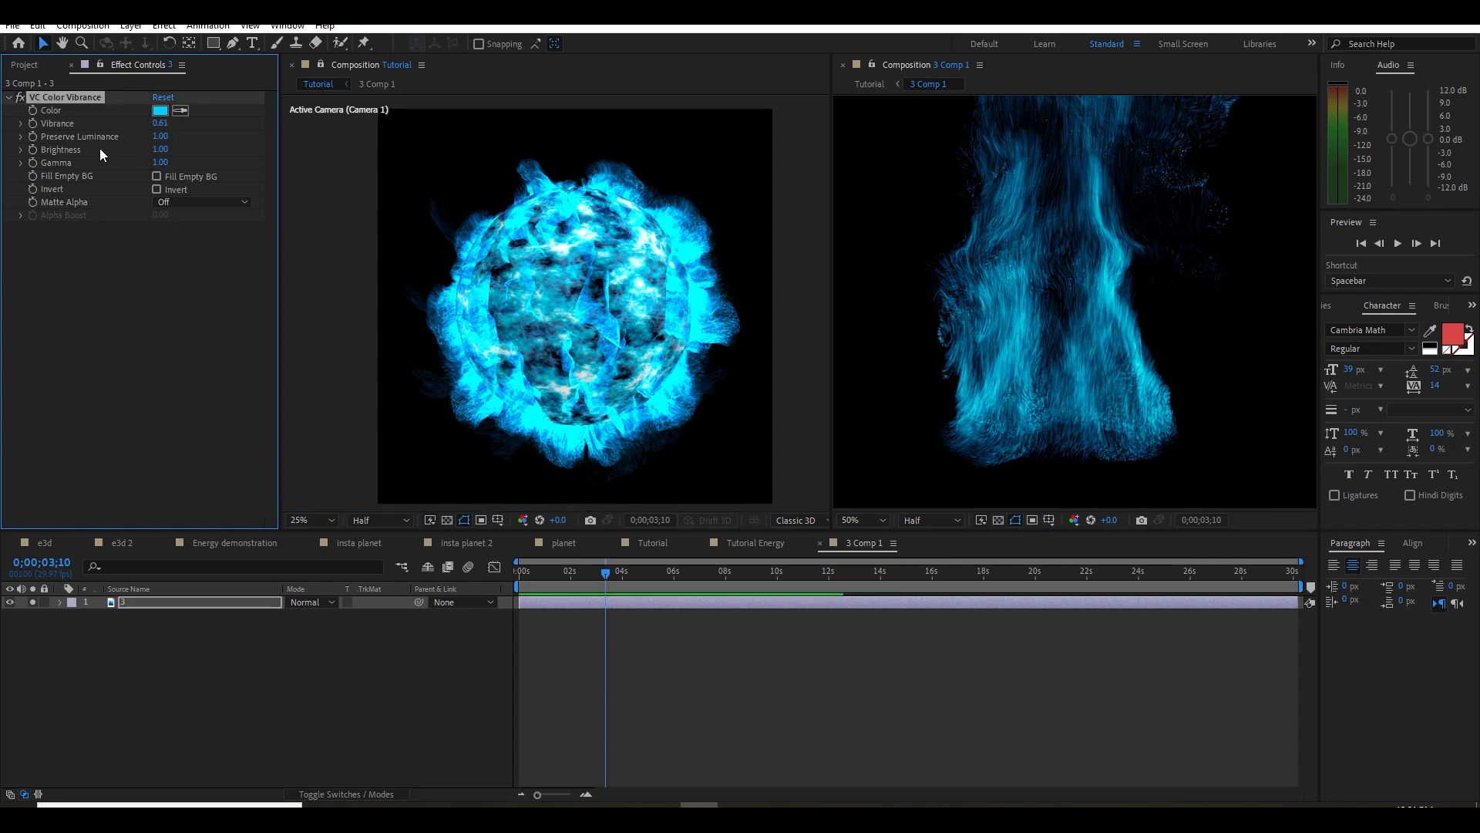
Try a Curves adjustment on layer 3 and remove the effect again
key("ctrl+space")
type("cu")
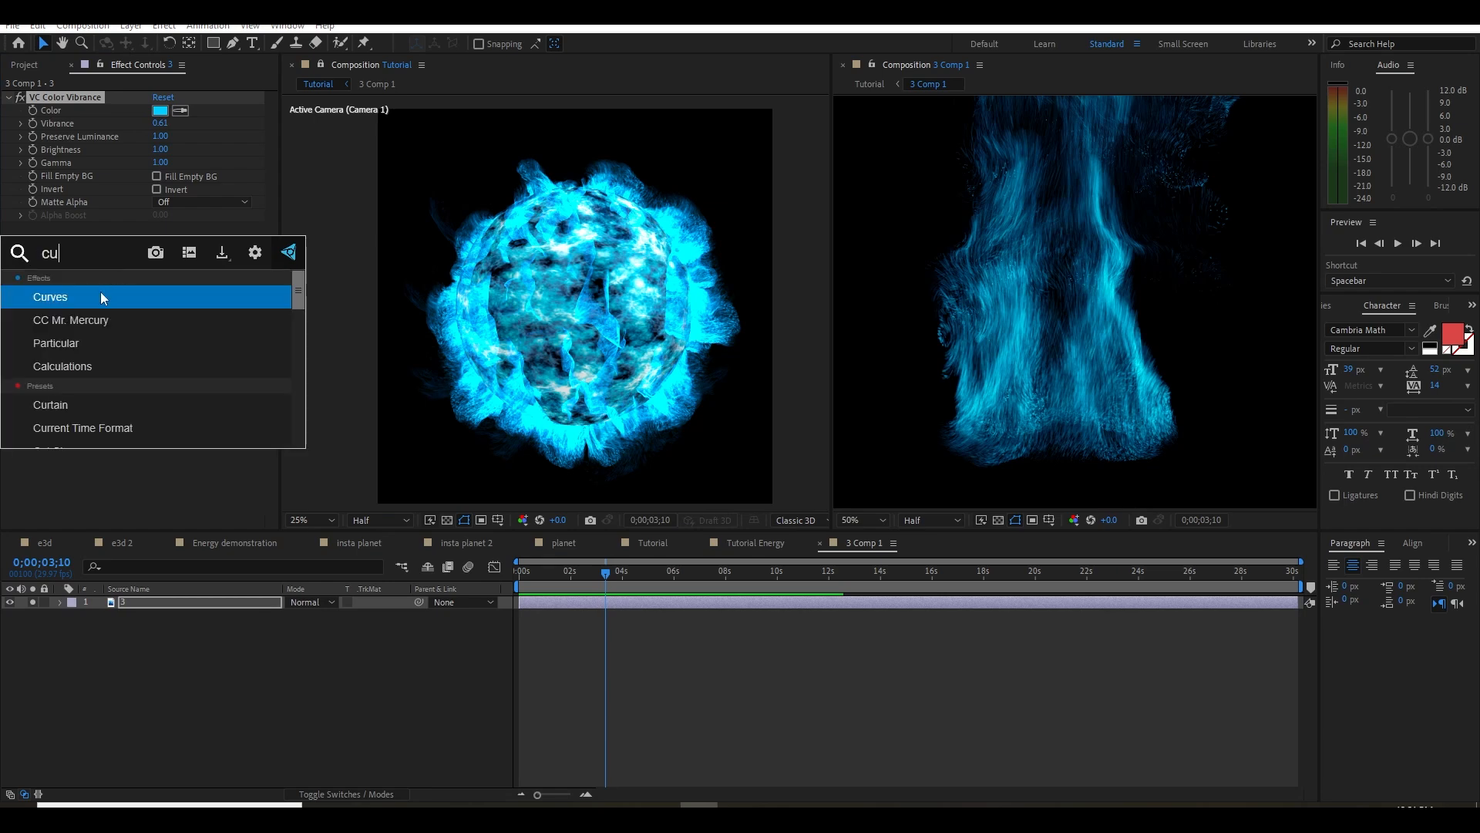
left_click(108, 291)
key("ctrl+z")
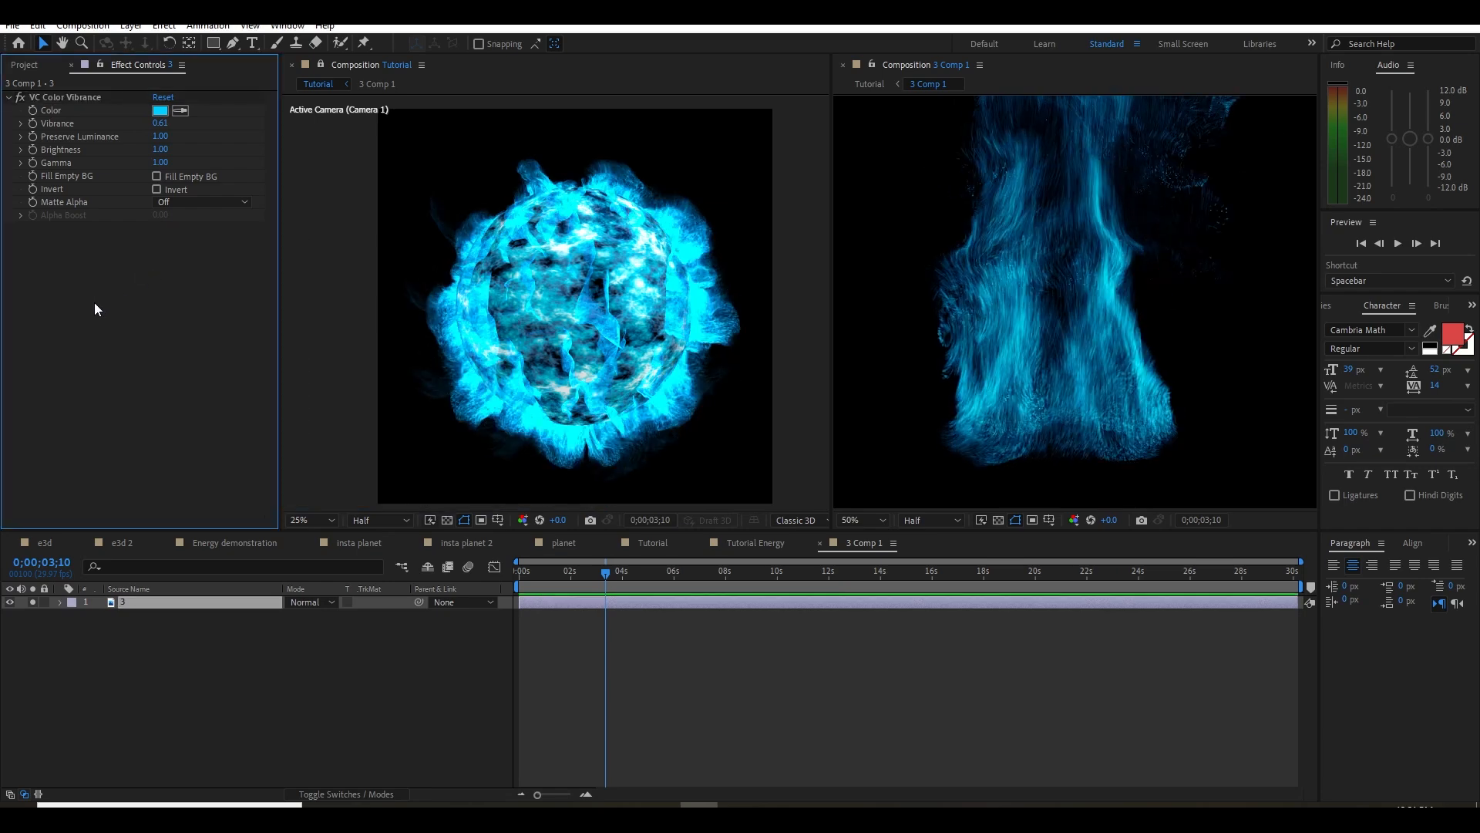
key("ctrl+space")
type("cu")
left_click(66, 333)
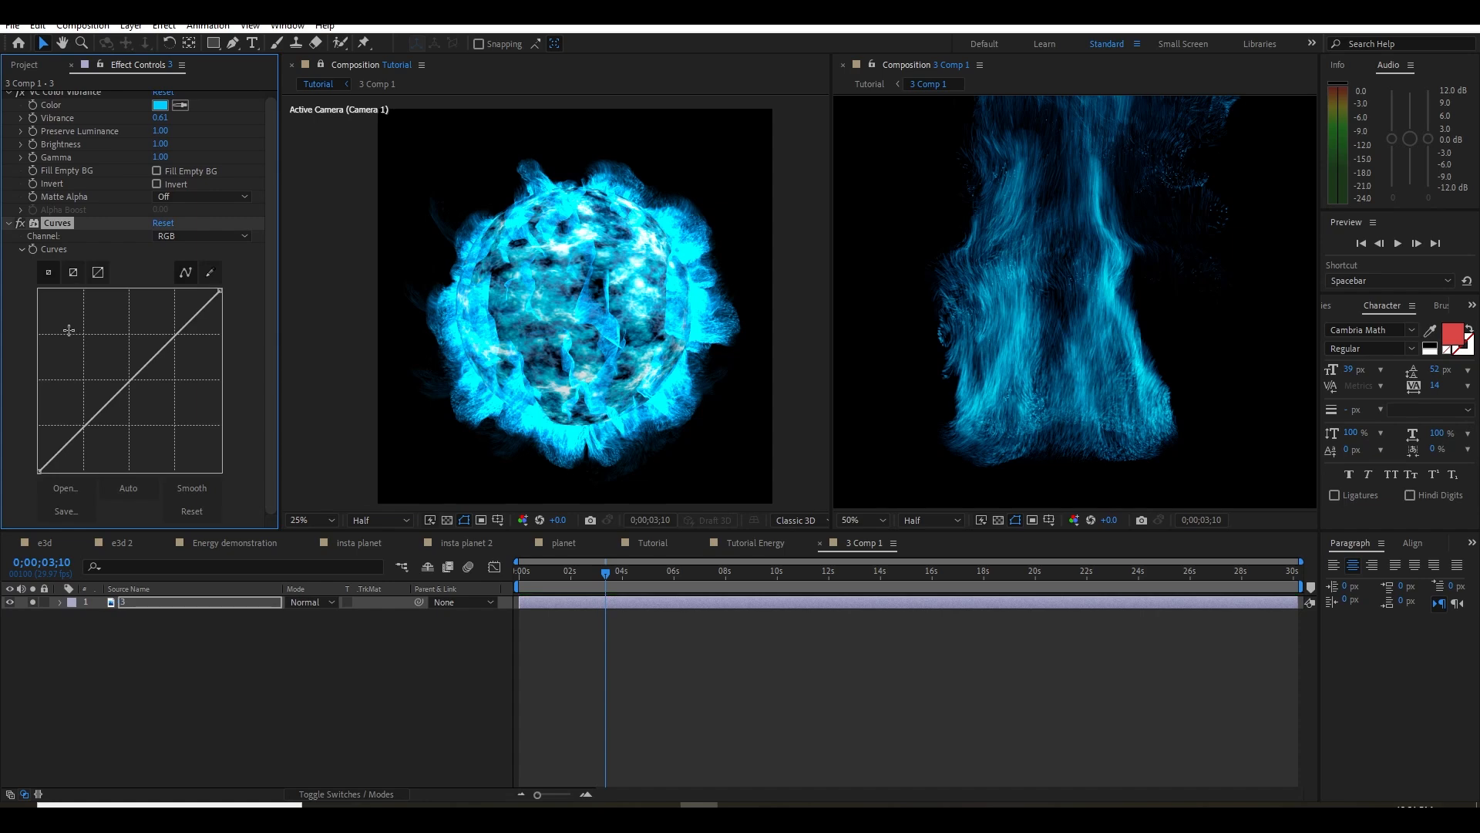
mouse_move(84, 402)
left_mouse_down()
mouse_move(100, 429)
mouse_move(90, 402)
left_mouse_up()
key("Delete")
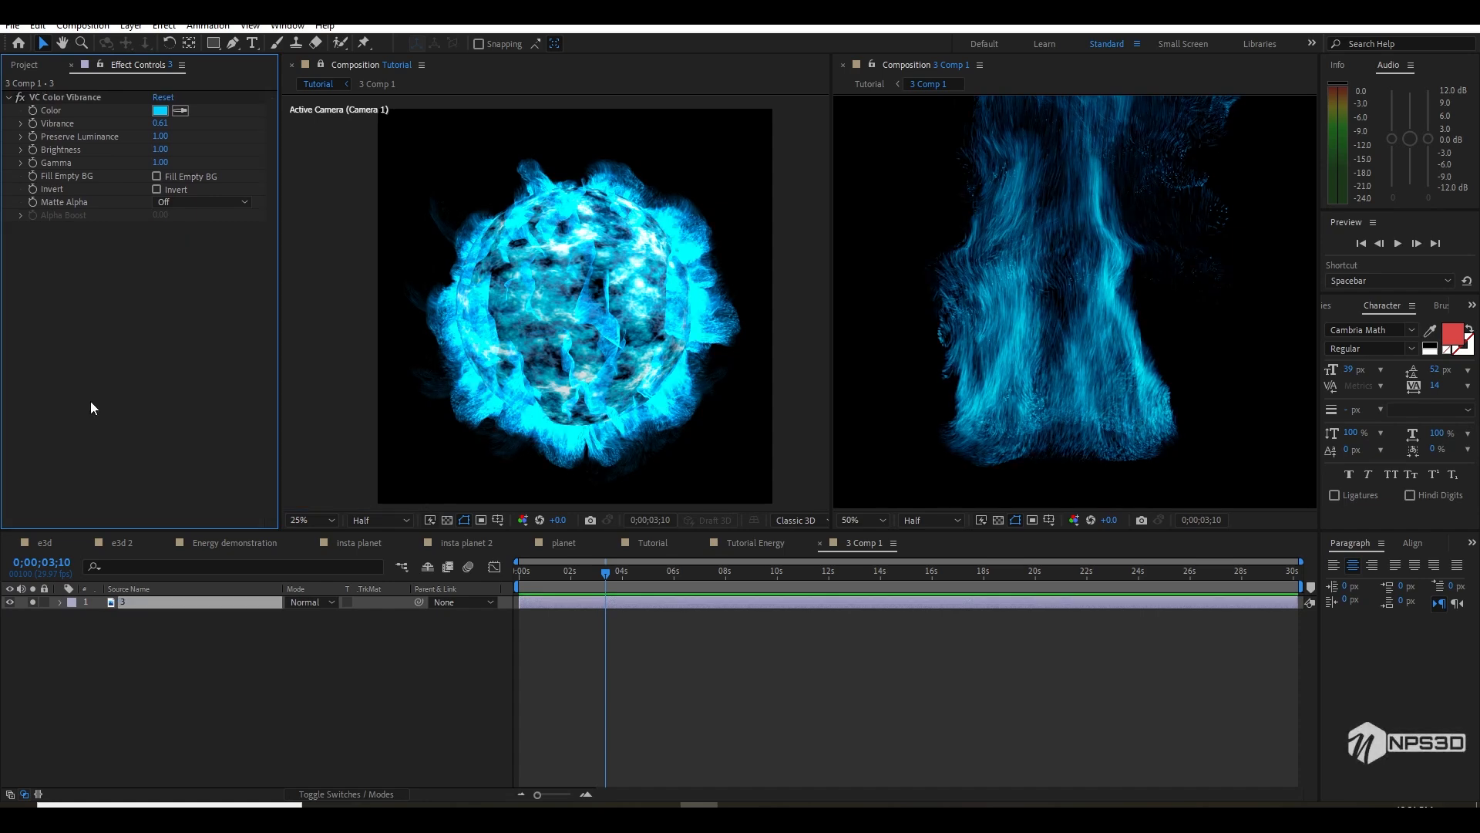
Add Brightness & Contrast to layer 3 with Brightness 2 and Contrast -99
key("ctrl+space")
type("bri")
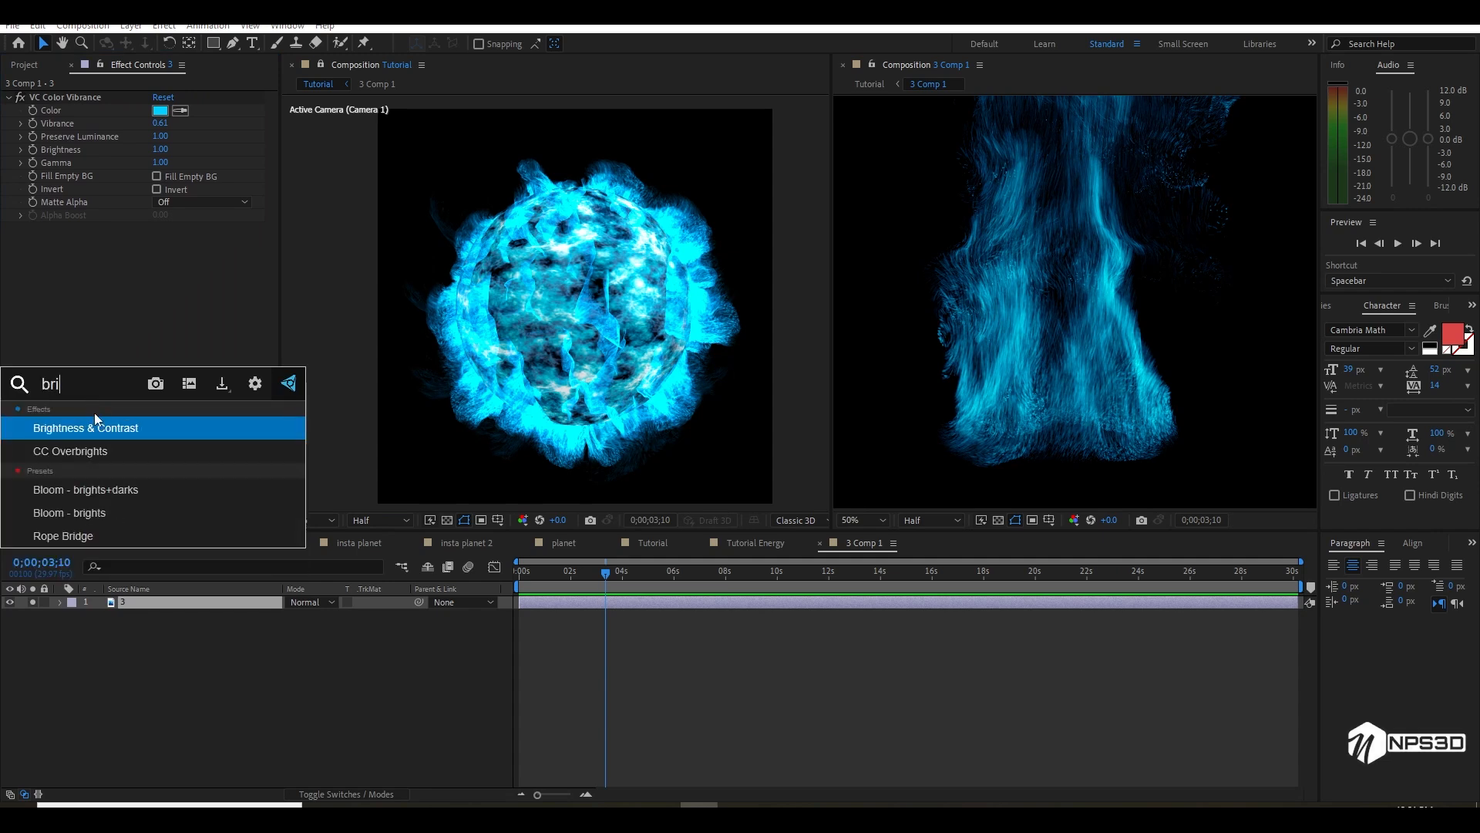
key("Return")
mouse_move(155, 240)
left_mouse_down()
mouse_move(181, 241)
mouse_move(81, 259)
mouse_move(128, 242)
left_mouse_up()
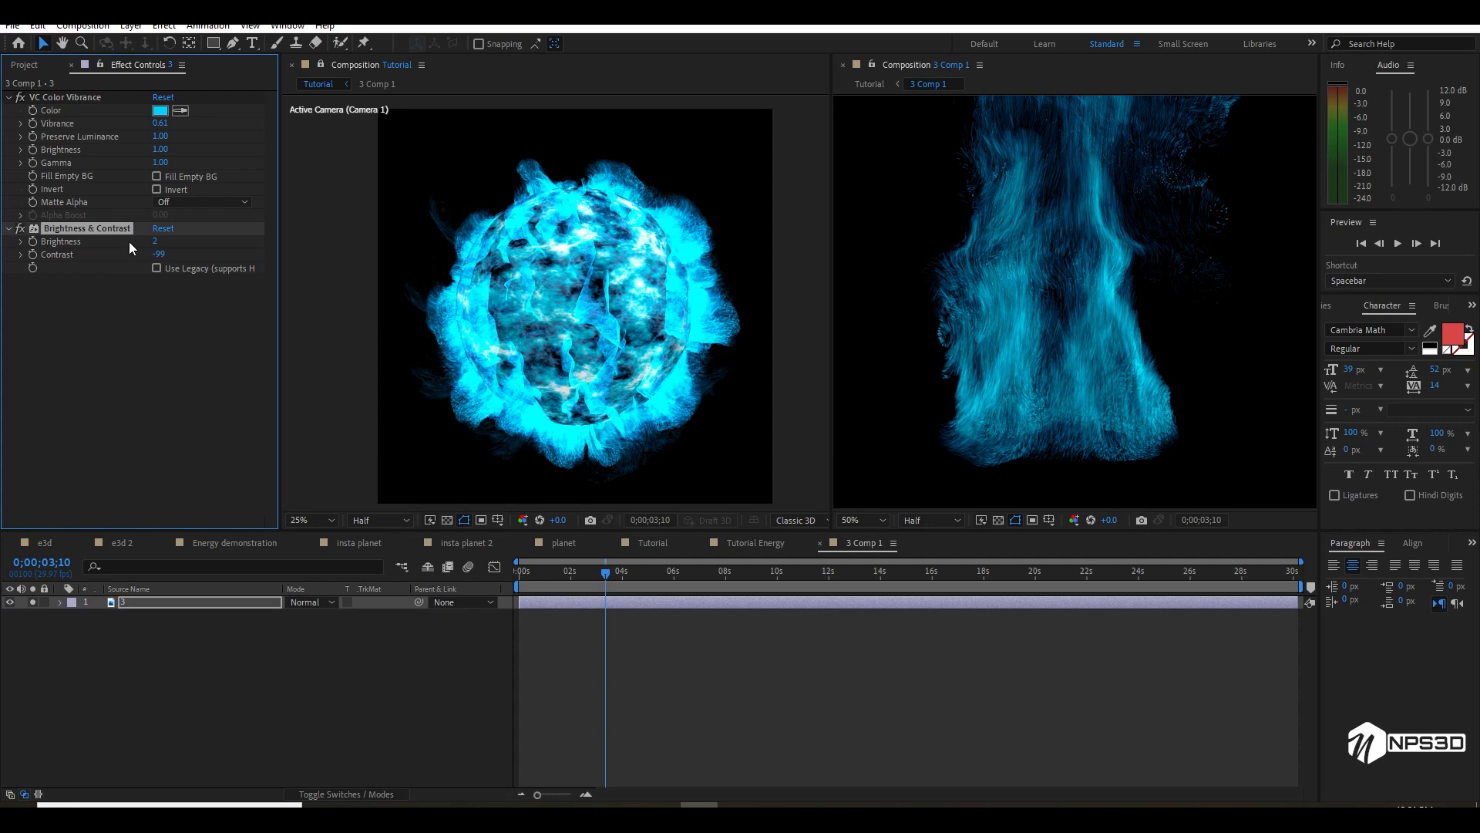
Mask out the lower part of the energy footage on layer 3 with a wide rectangular Subtract mask feathered by 249 pixels
left_click(899, 340)
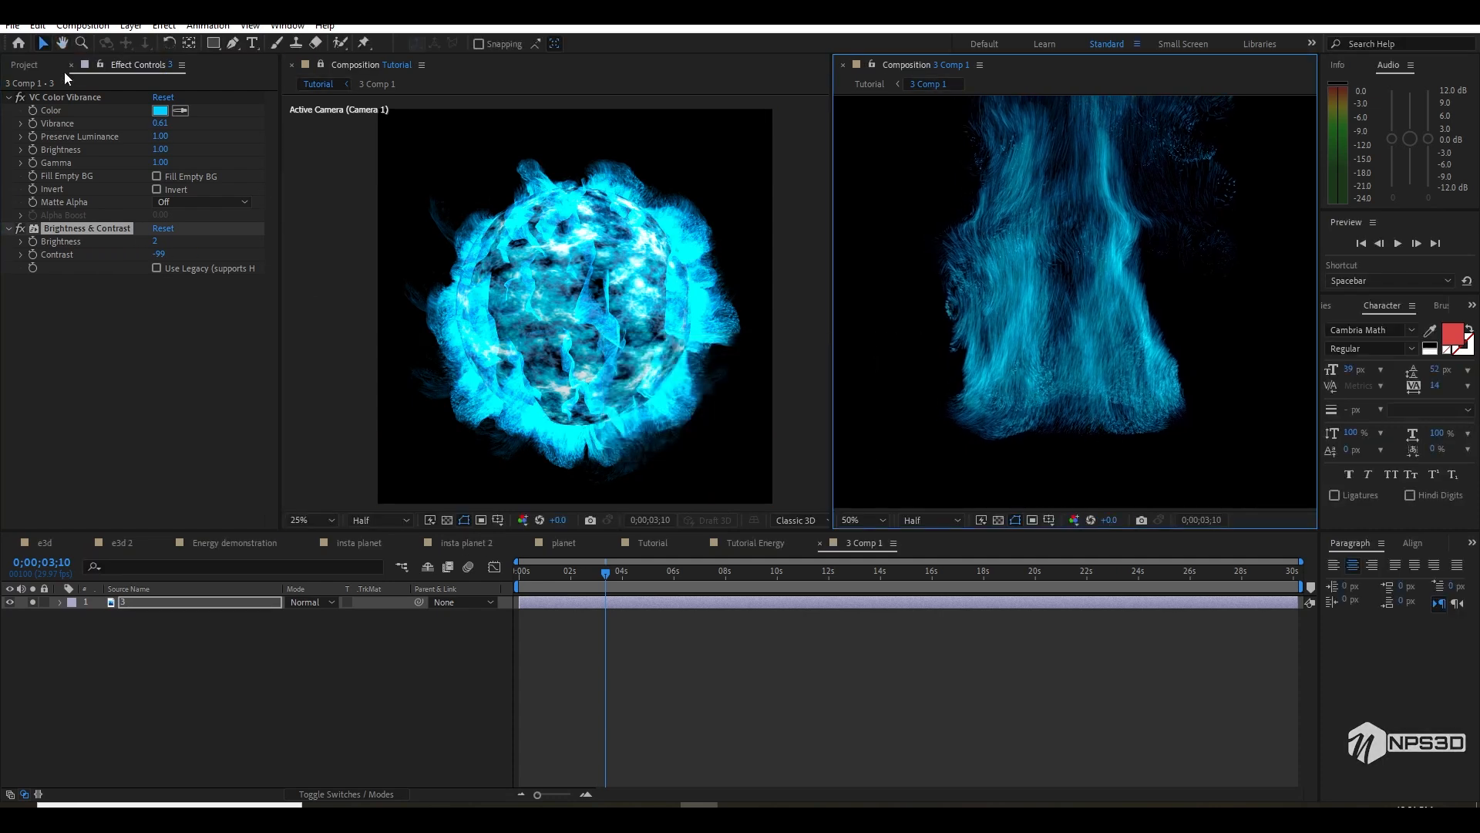
left_click(213, 43)
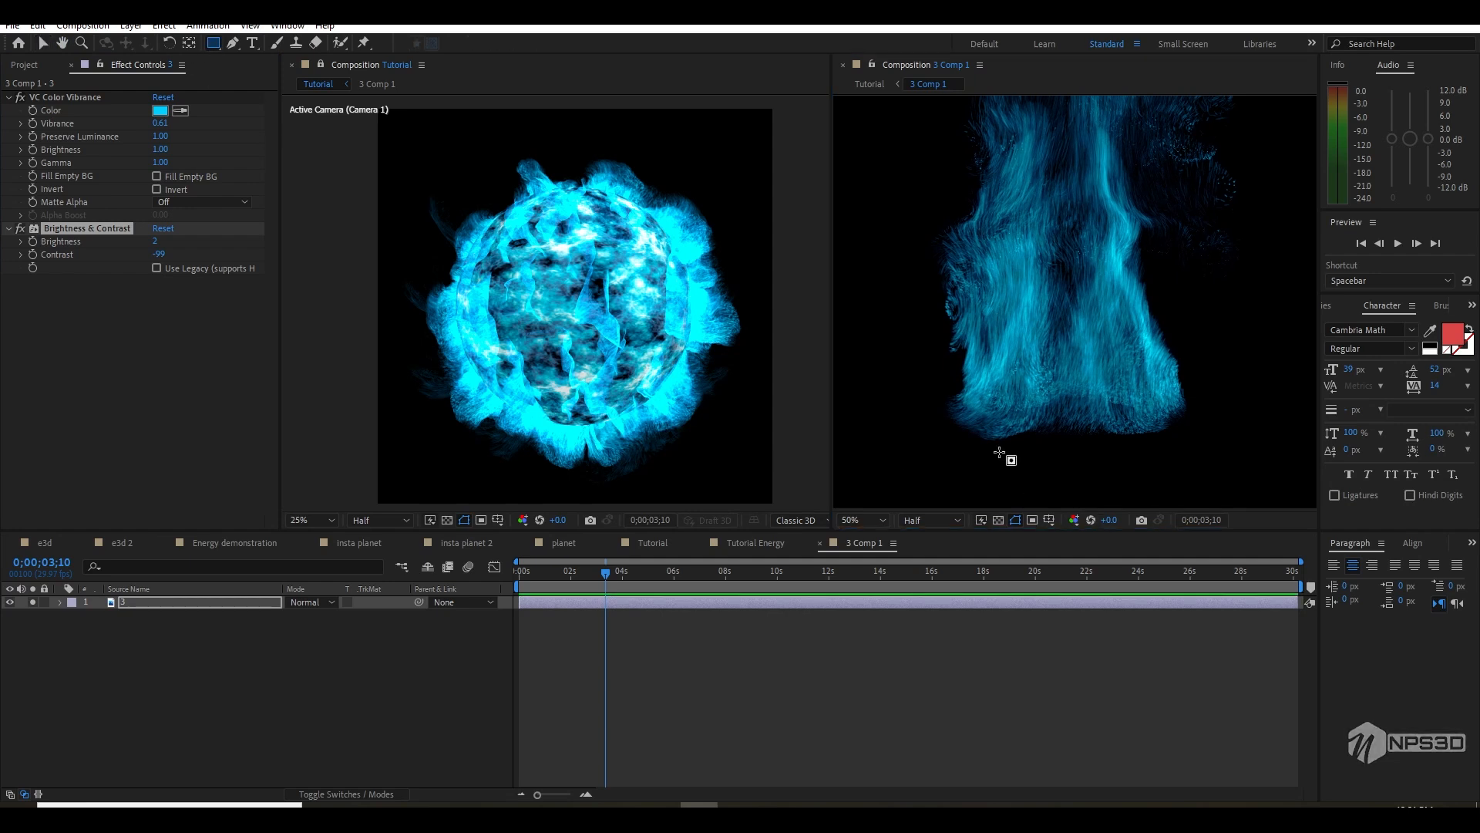
scroll(892, 381, "down", 2)
left_click_drag(853, 295, 1292, 440)
left_click(312, 629)
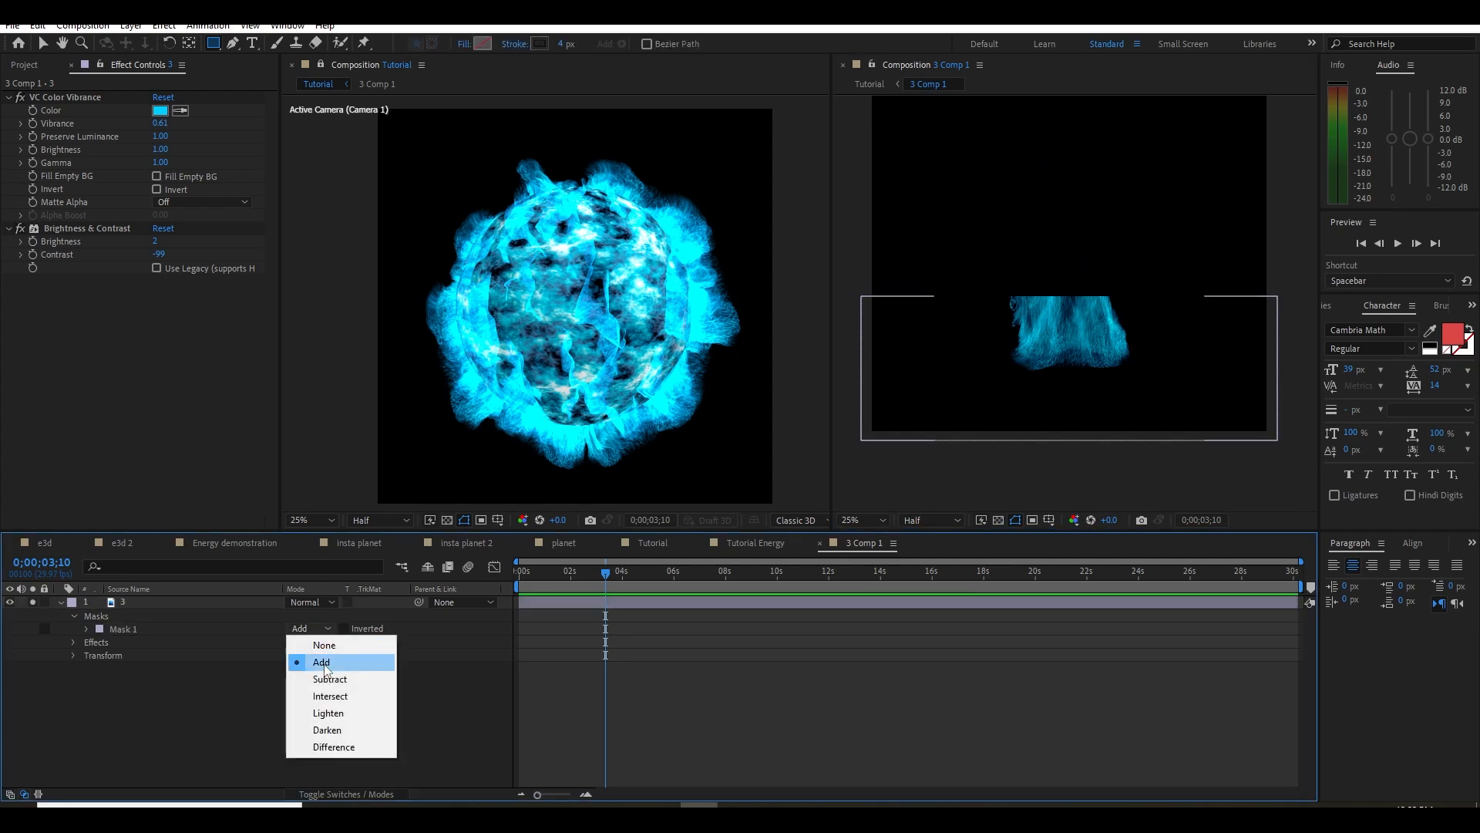
left_click(312, 677)
key("f")
left_click_drag(304, 628, 463, 637)
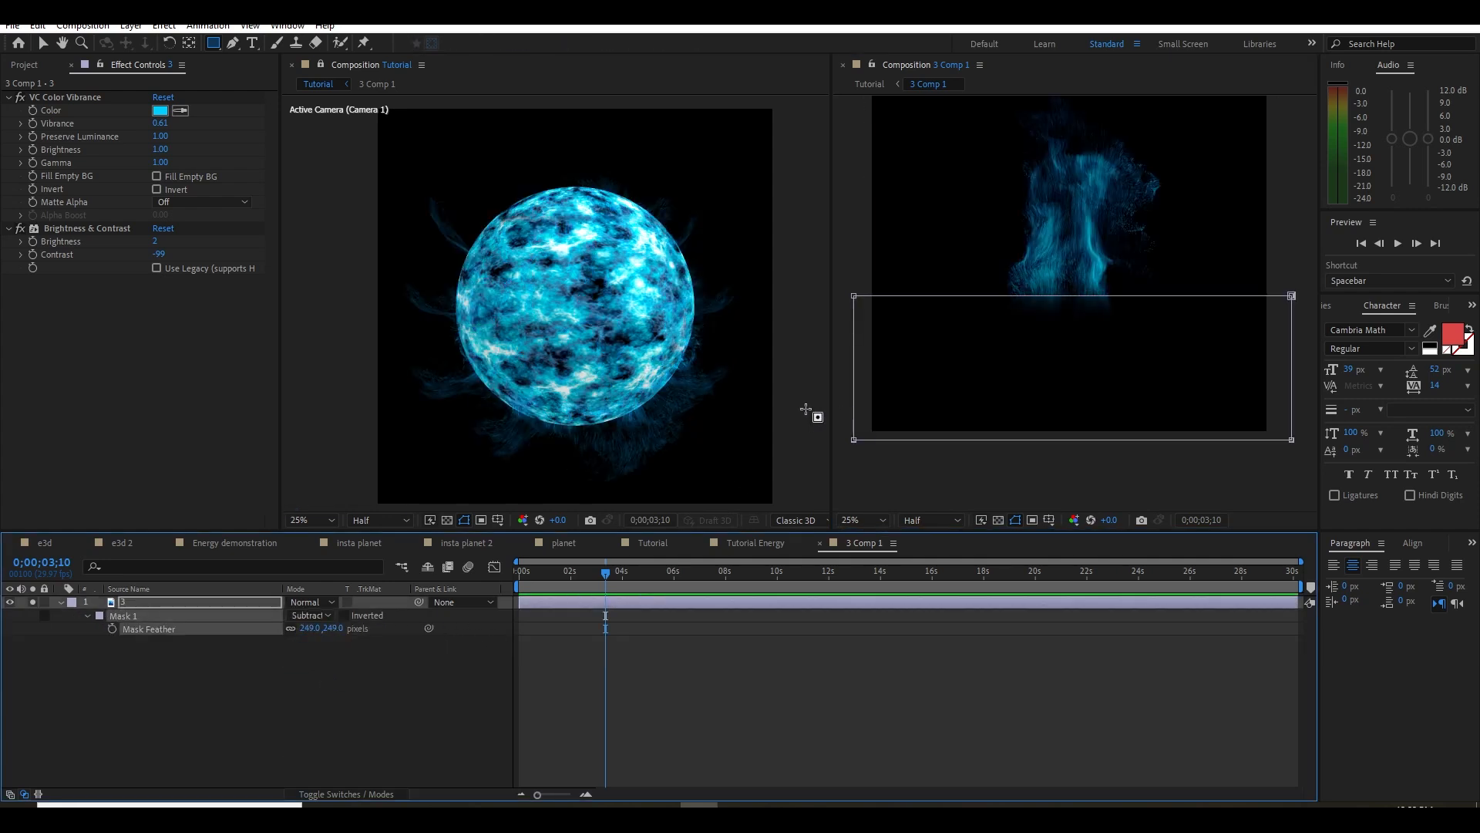
Lower the mask's top edge to reveal more of the energy strands' lower portion
key("v")
left_click(860, 301)
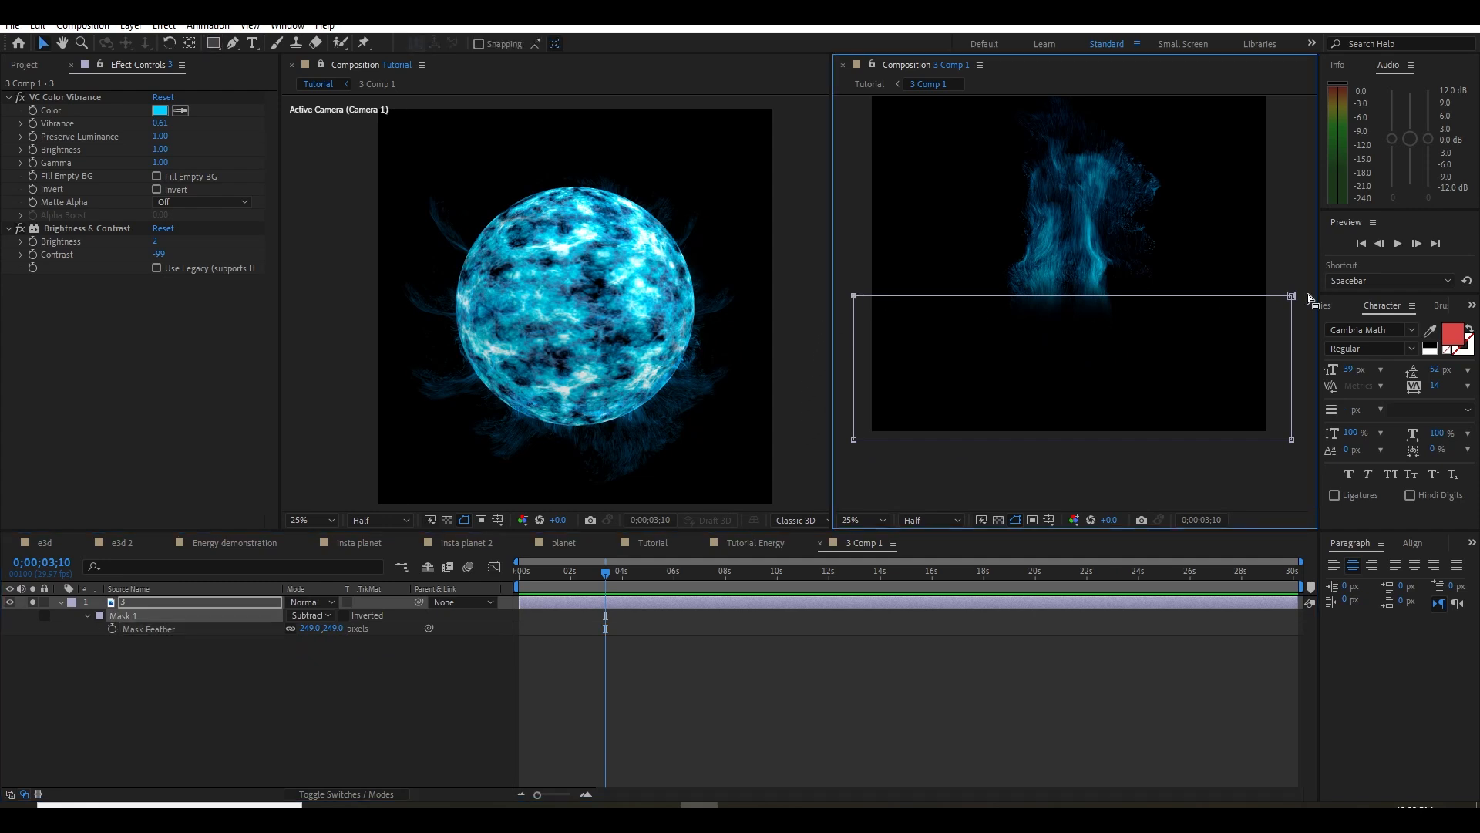
key("shift+Down")
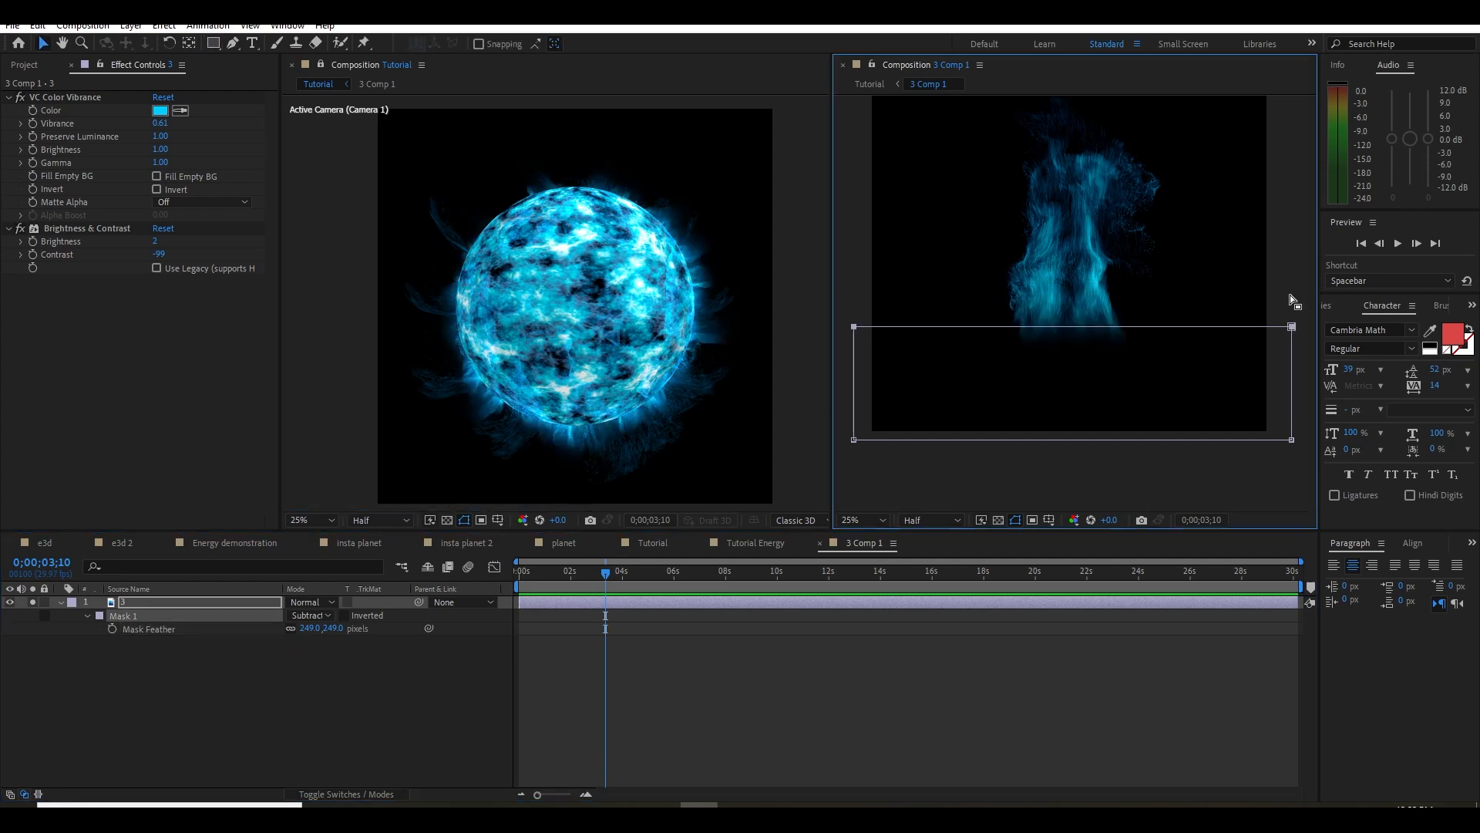
key("shift+Down")
key("shift+Up")
key("Down")
key("Down")
key("Down")
key("Down")
key("Down")
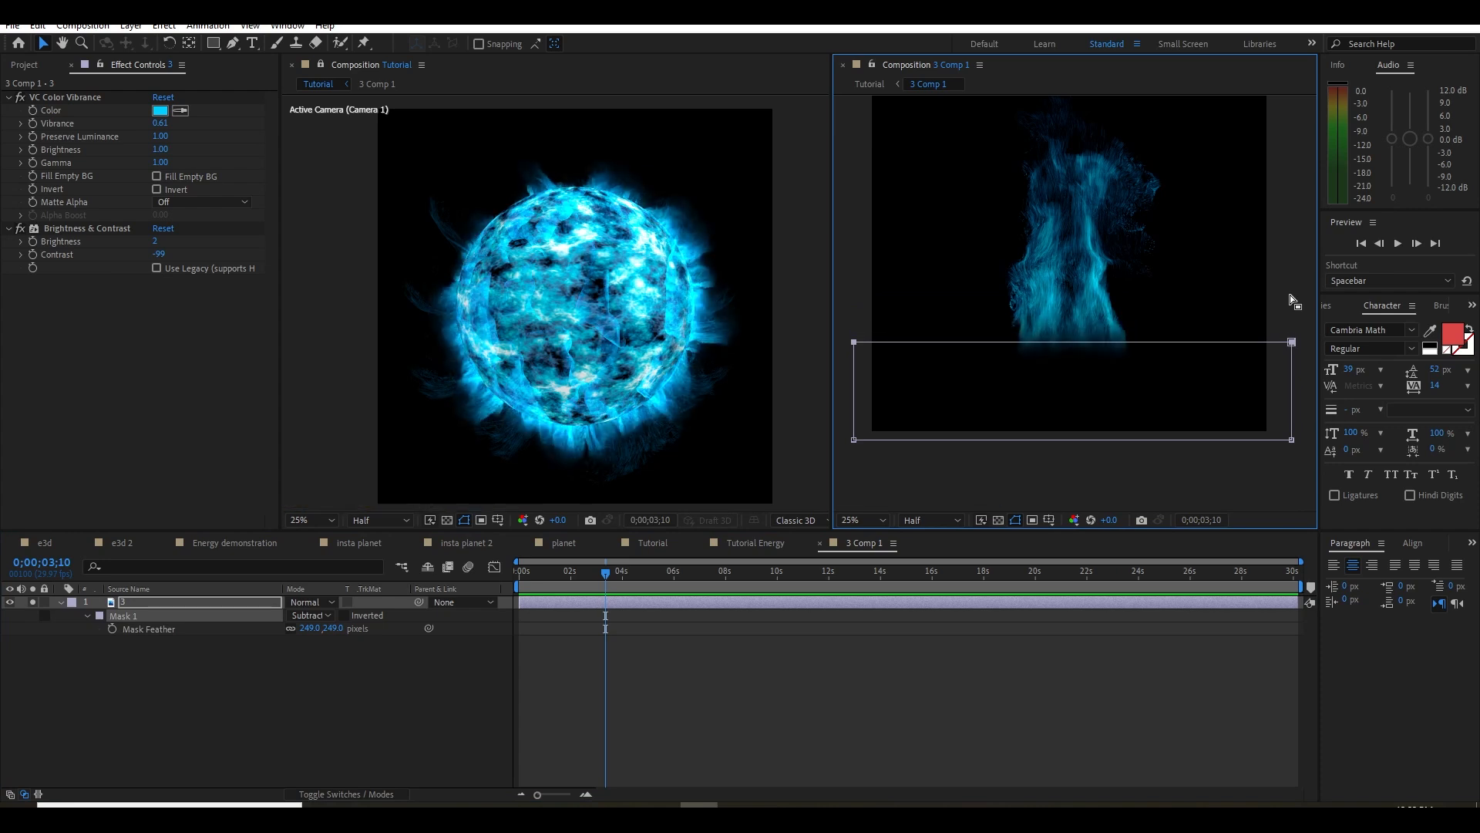
Save the project, close the separate 3 Comp 1 viewer and return to the Tutorial composition
key("ctrl+s")
left_click(843, 64)
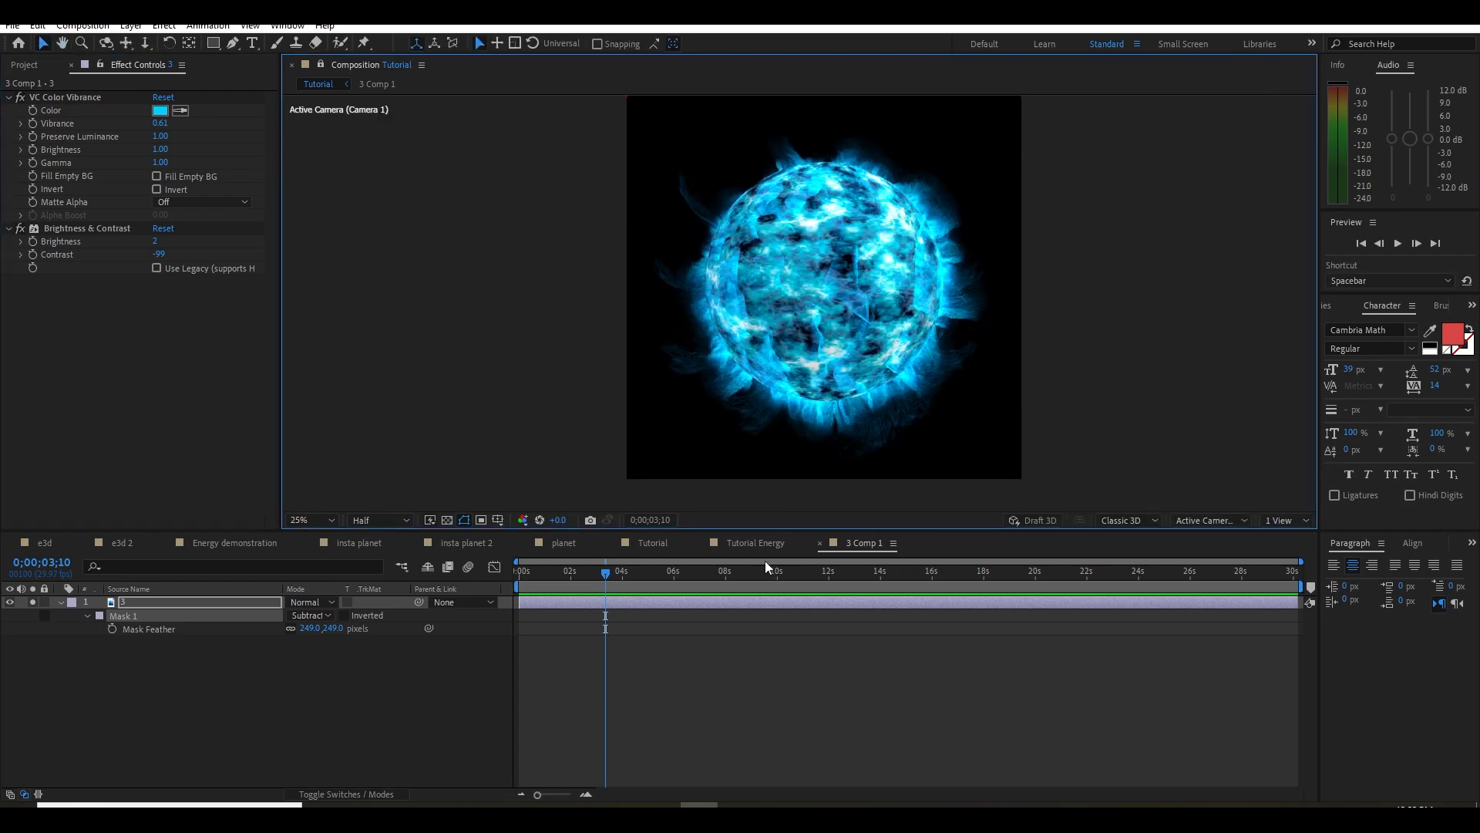
left_click(753, 544)
left_click(324, 62)
Open the Element scene of the e3d layer and duplicate the planet model inside the group folder
scroll(887, 339, "up", 2)
left_click_drag(887, 339, 832, 447)
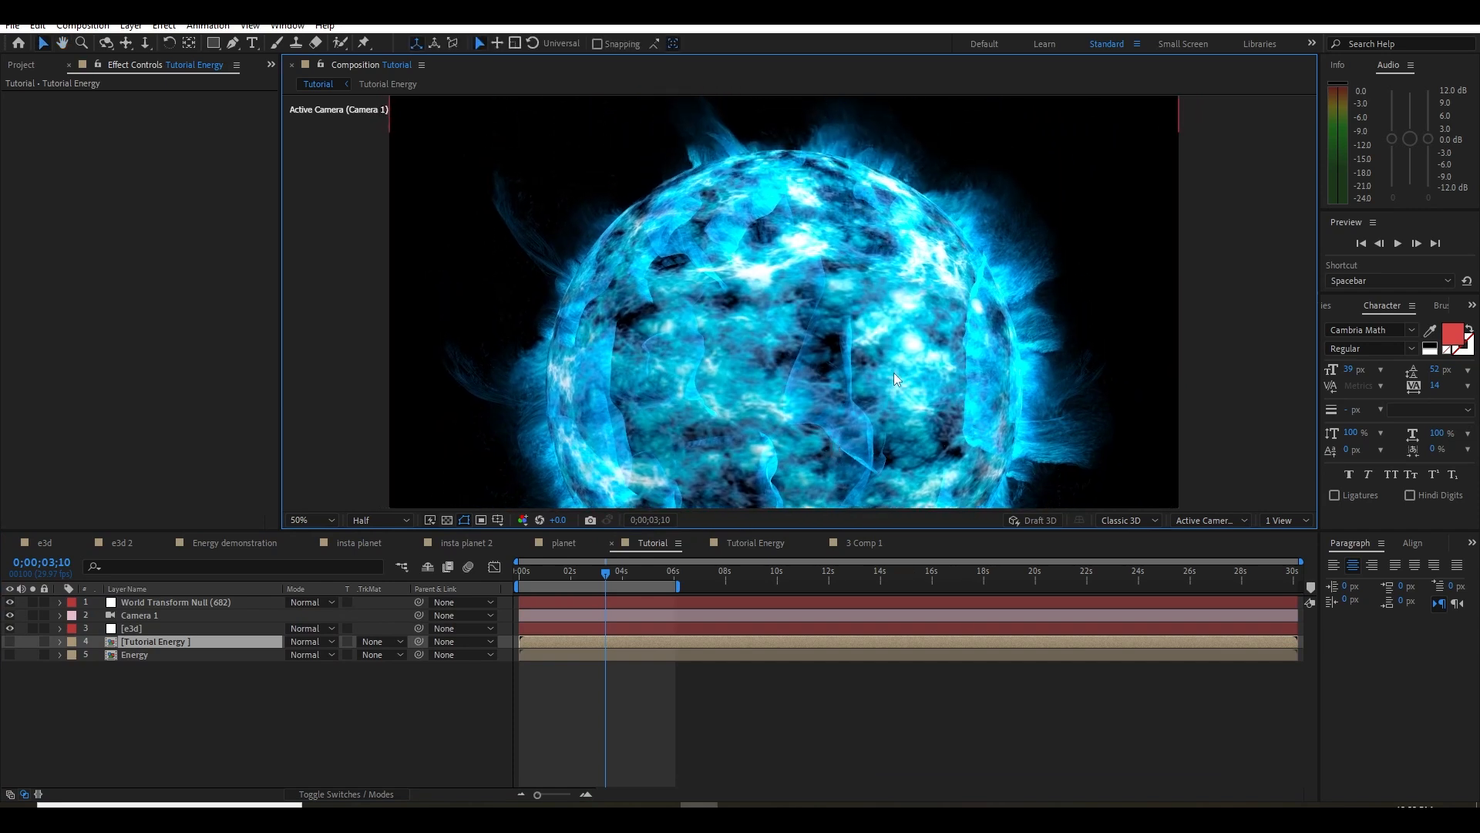
left_click_drag(733, 304, 714, 331)
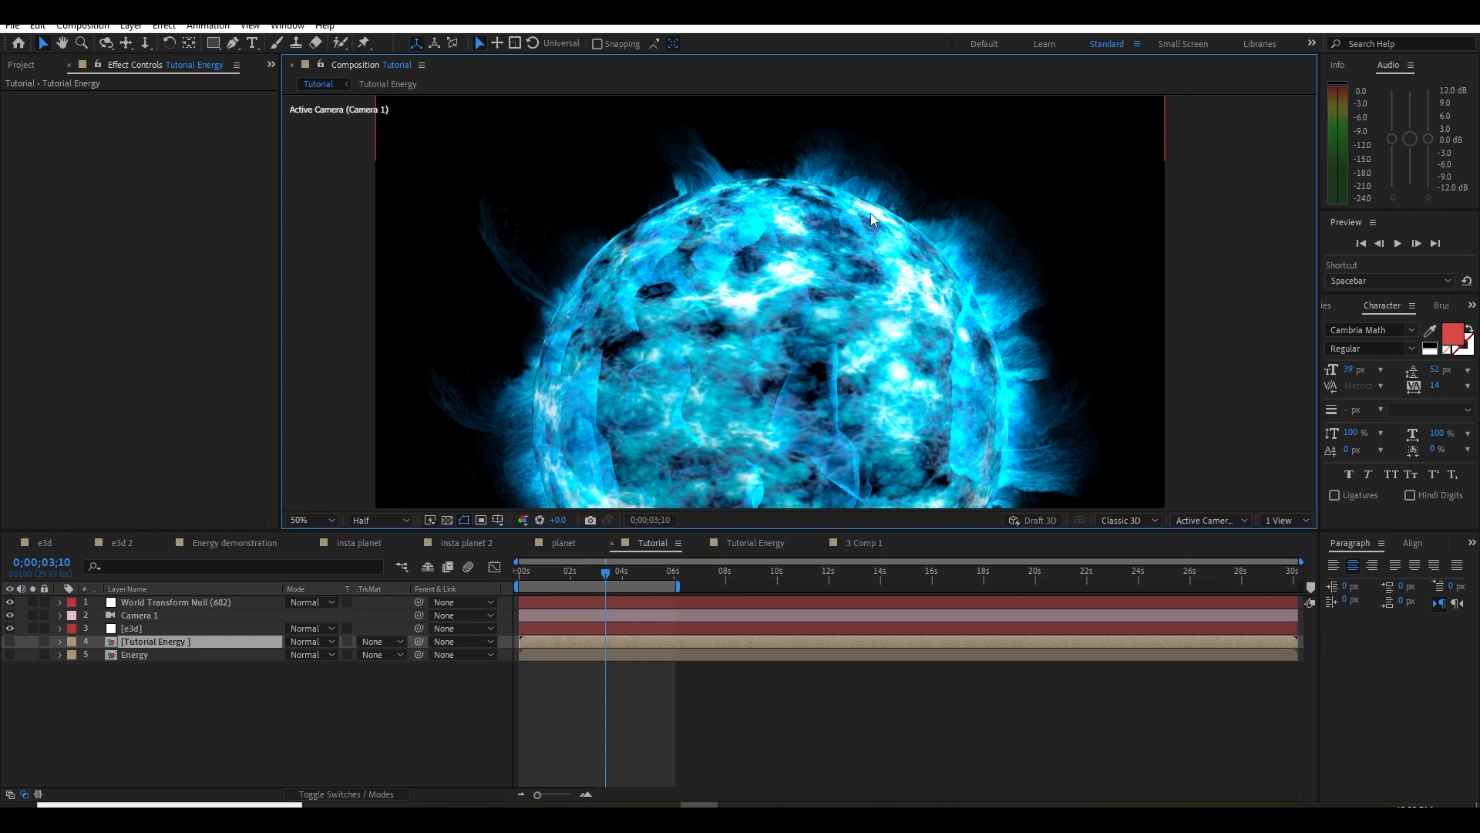
left_click_drag(923, 290, 909, 229)
left_click_drag(584, 353, 573, 285)
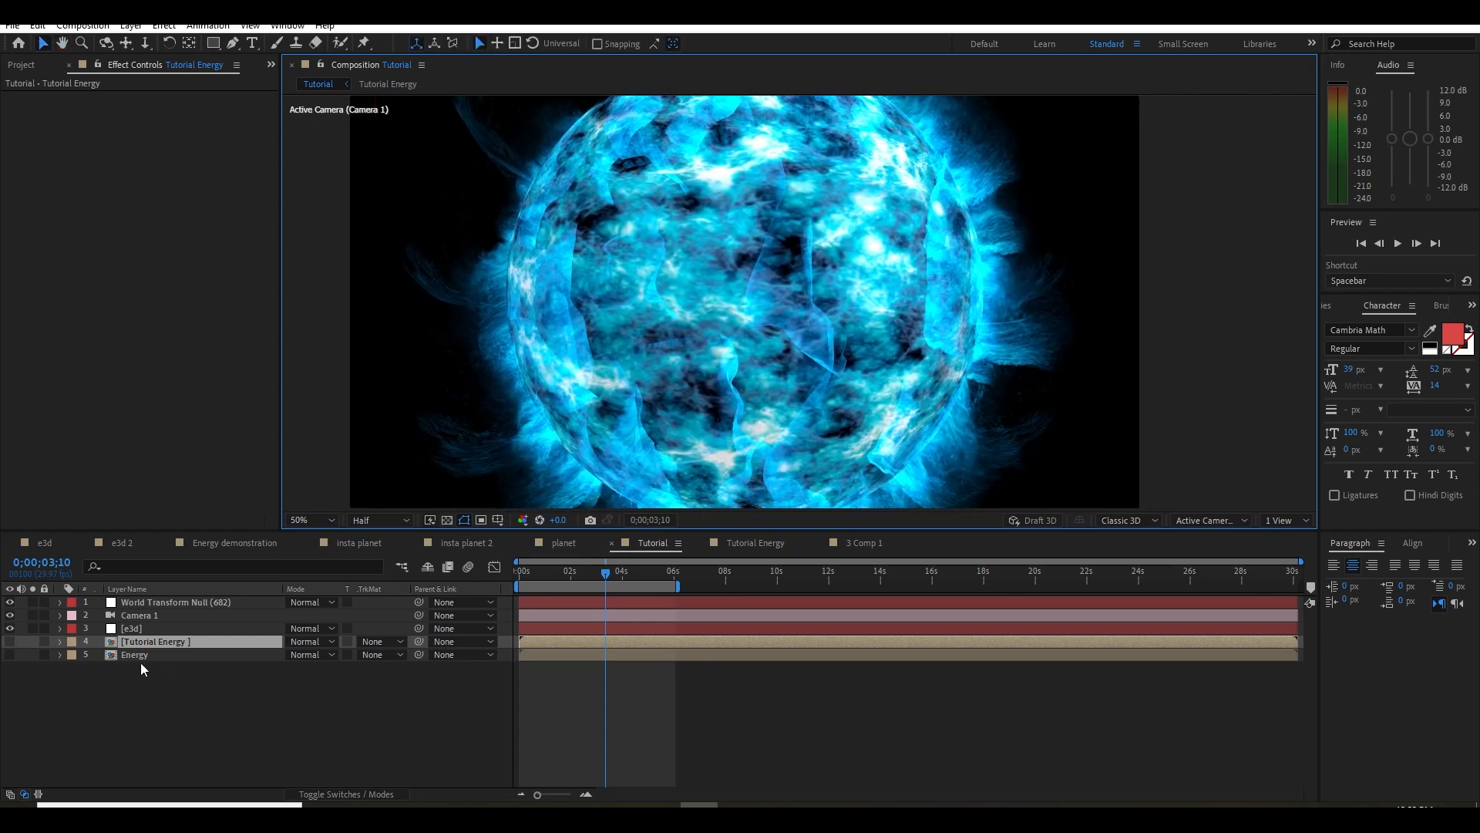
left_click(131, 628)
left_click_drag(760, 347, 805, 376)
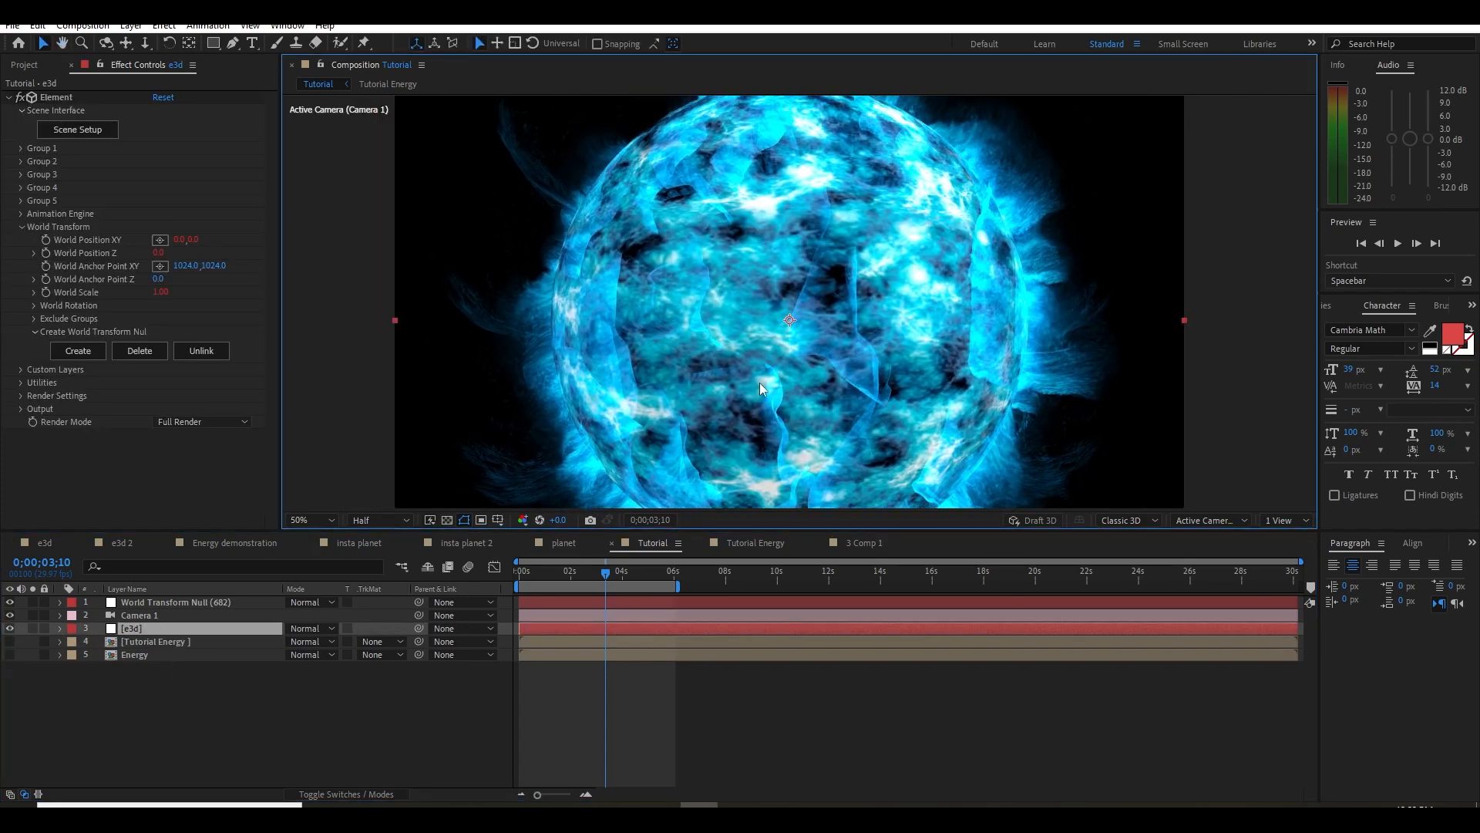
left_click(20, 227)
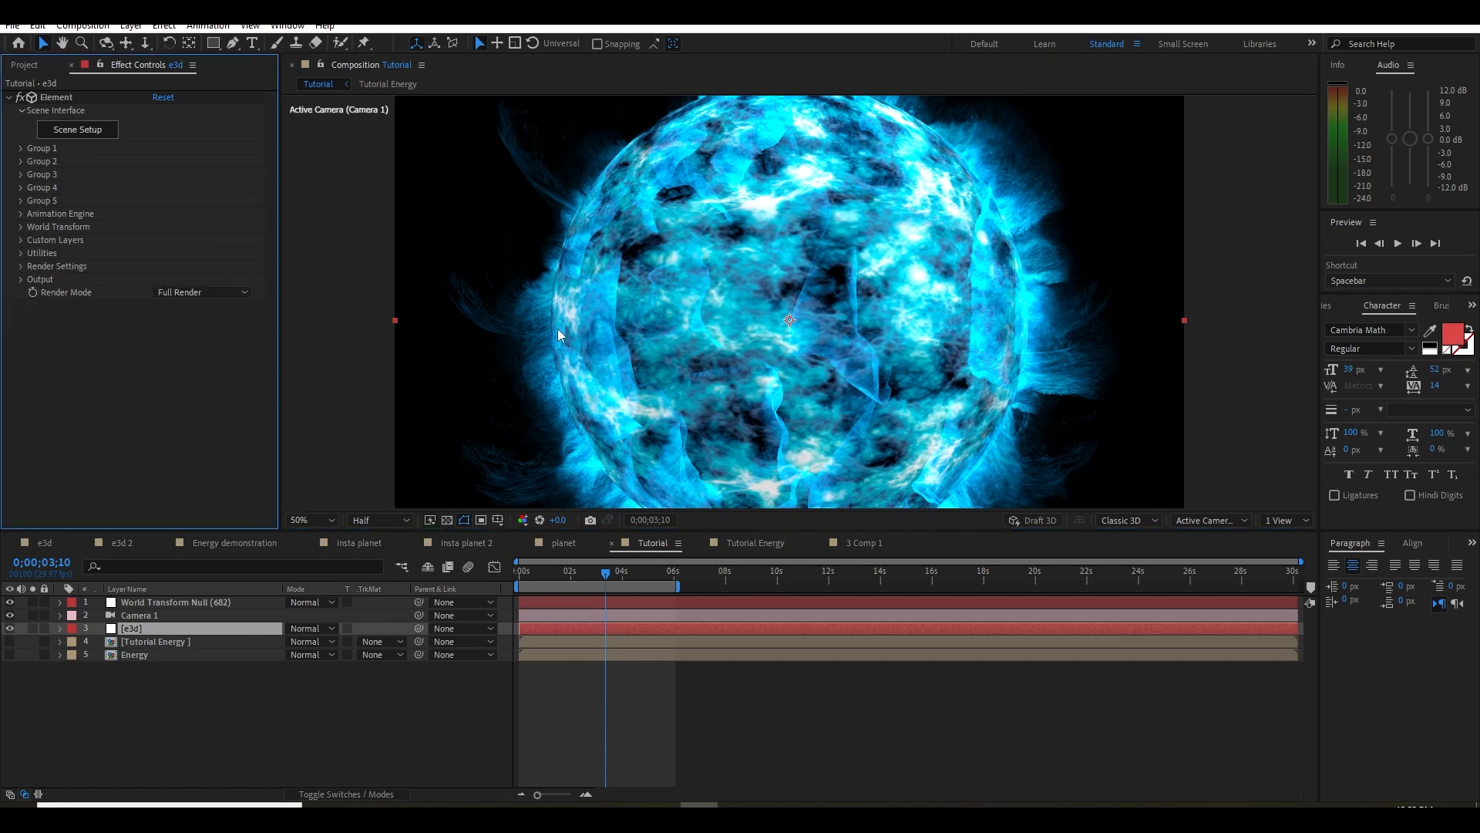
left_click_drag(733, 331, 744, 375)
left_click(92, 131)
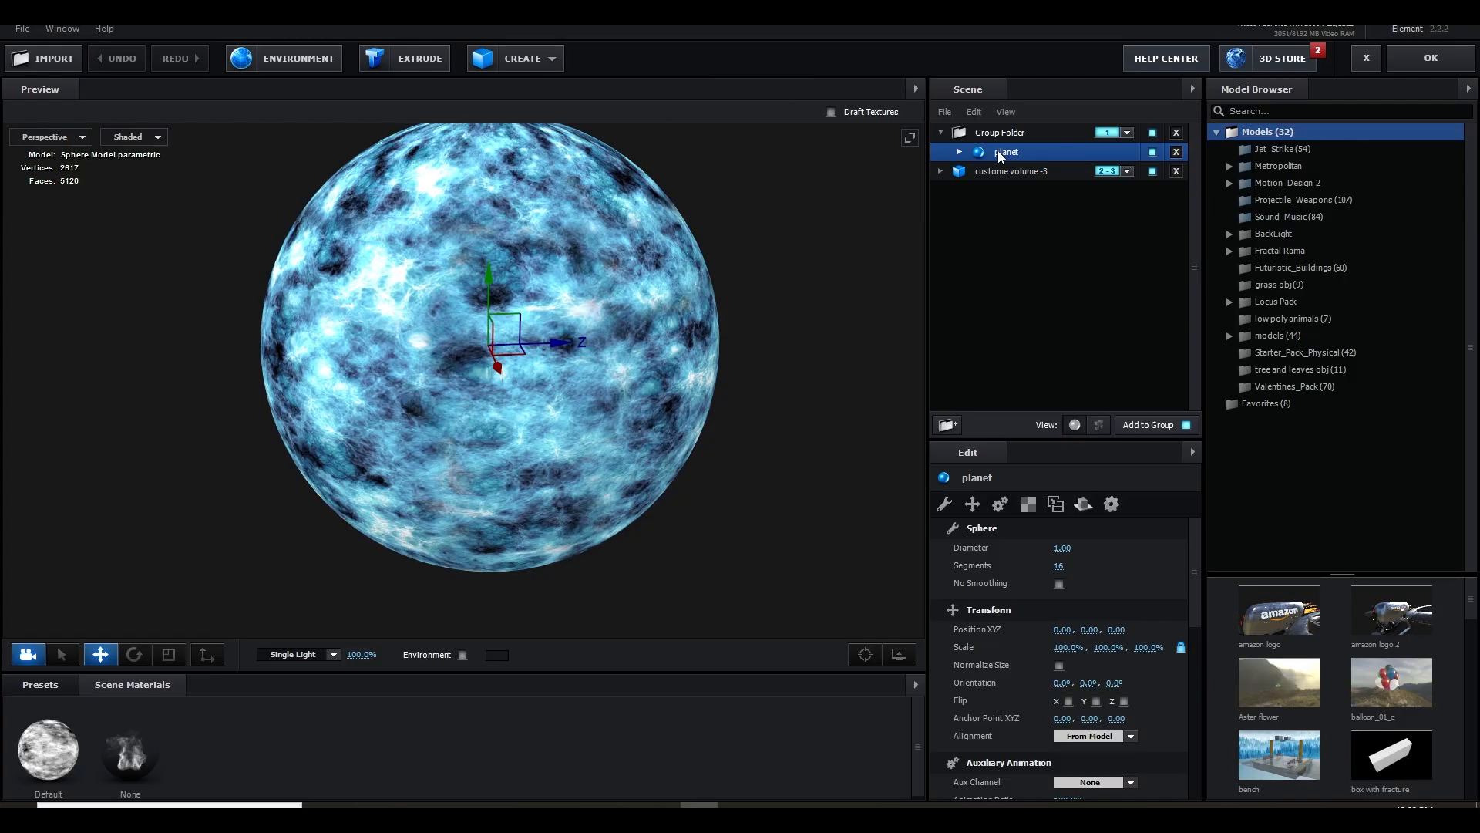
right_click(998, 150)
left_click(1047, 224)
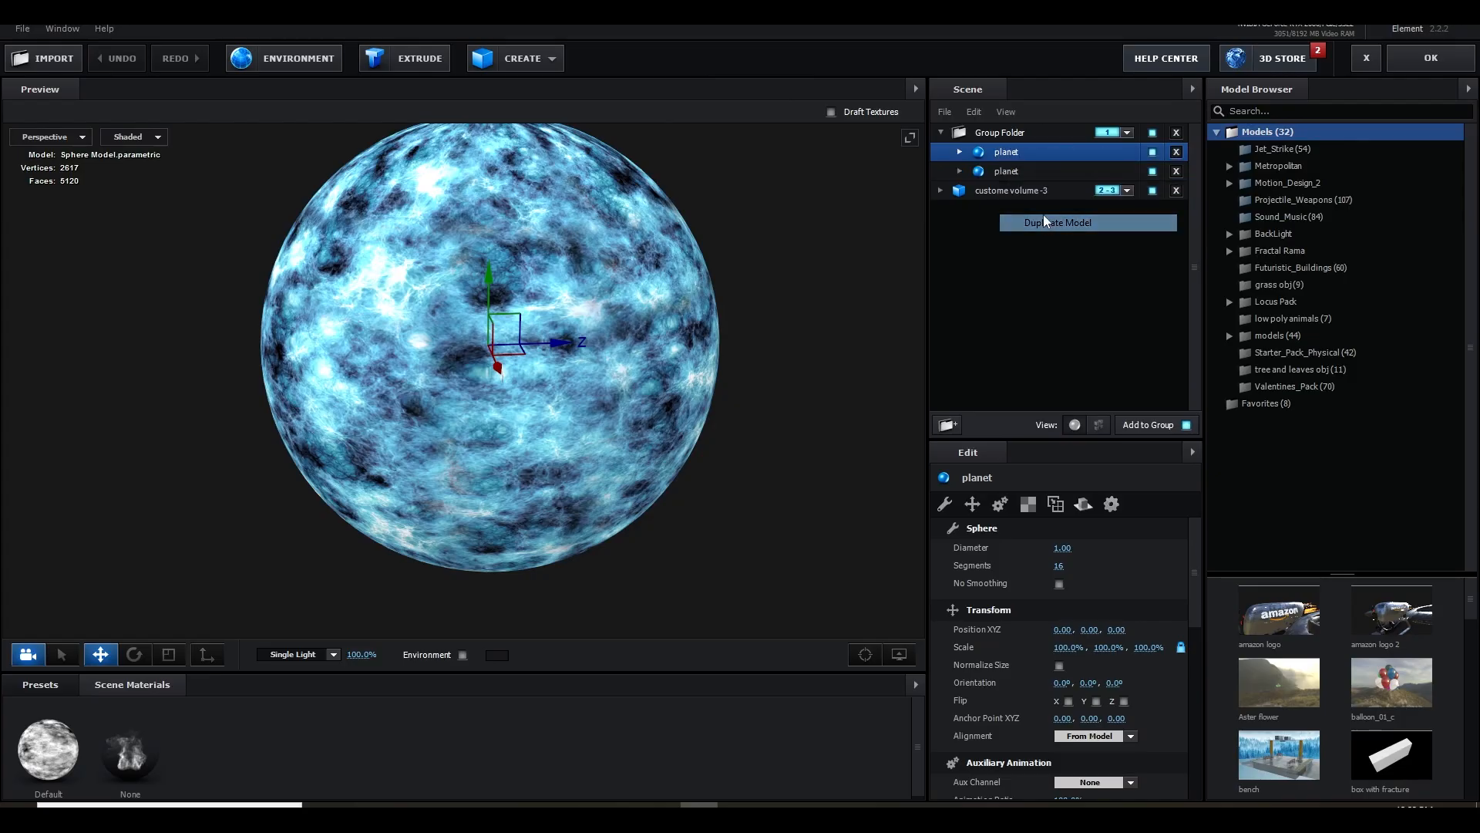
Create a new scene material and assign it to the upper planet copy
right_click(67, 732)
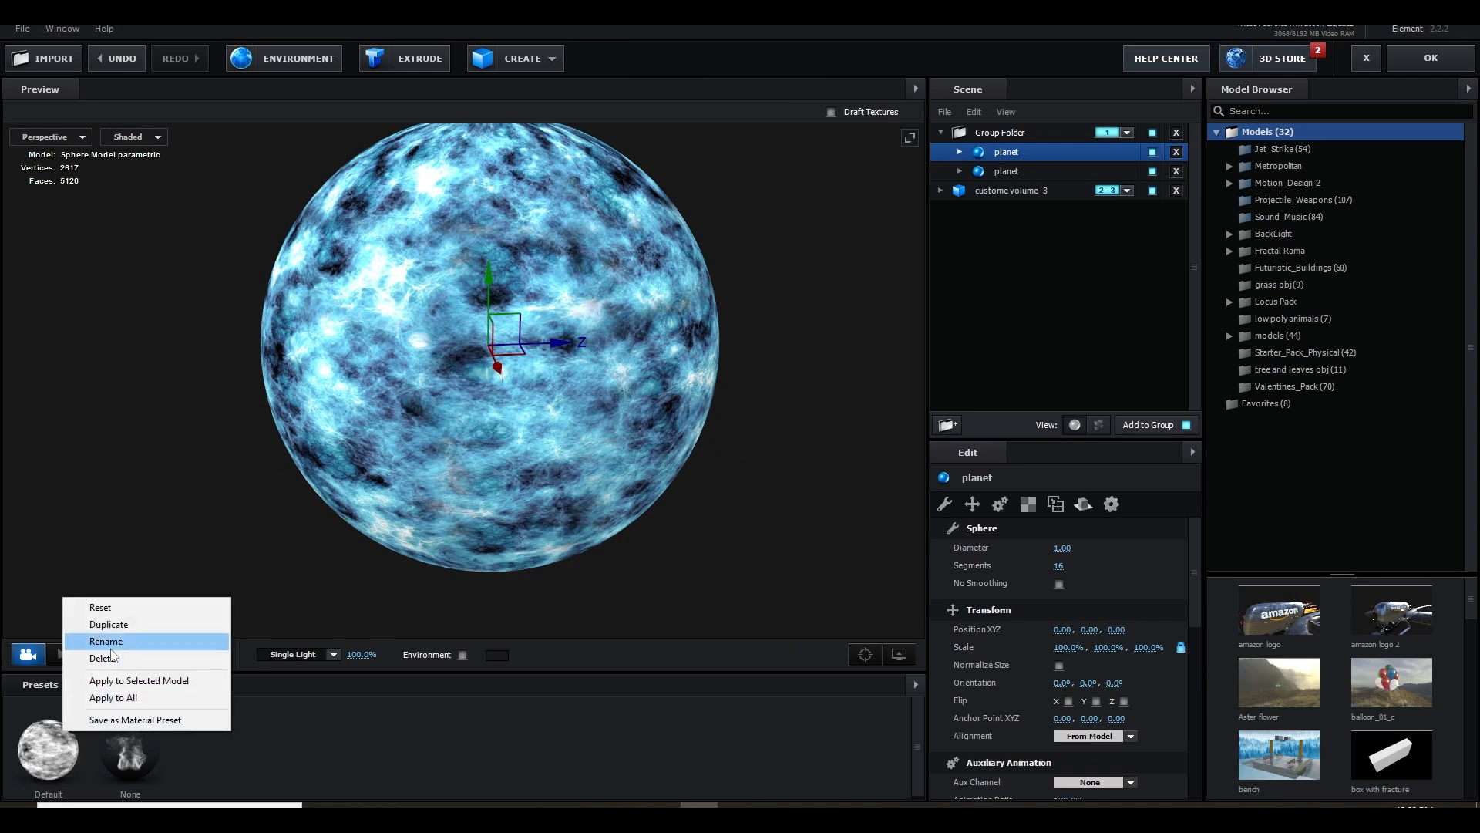
left_click(476, 743)
right_click(310, 747)
left_click(387, 753)
right_click(325, 733)
left_click(366, 747)
left_click_drag(211, 749, 997, 156)
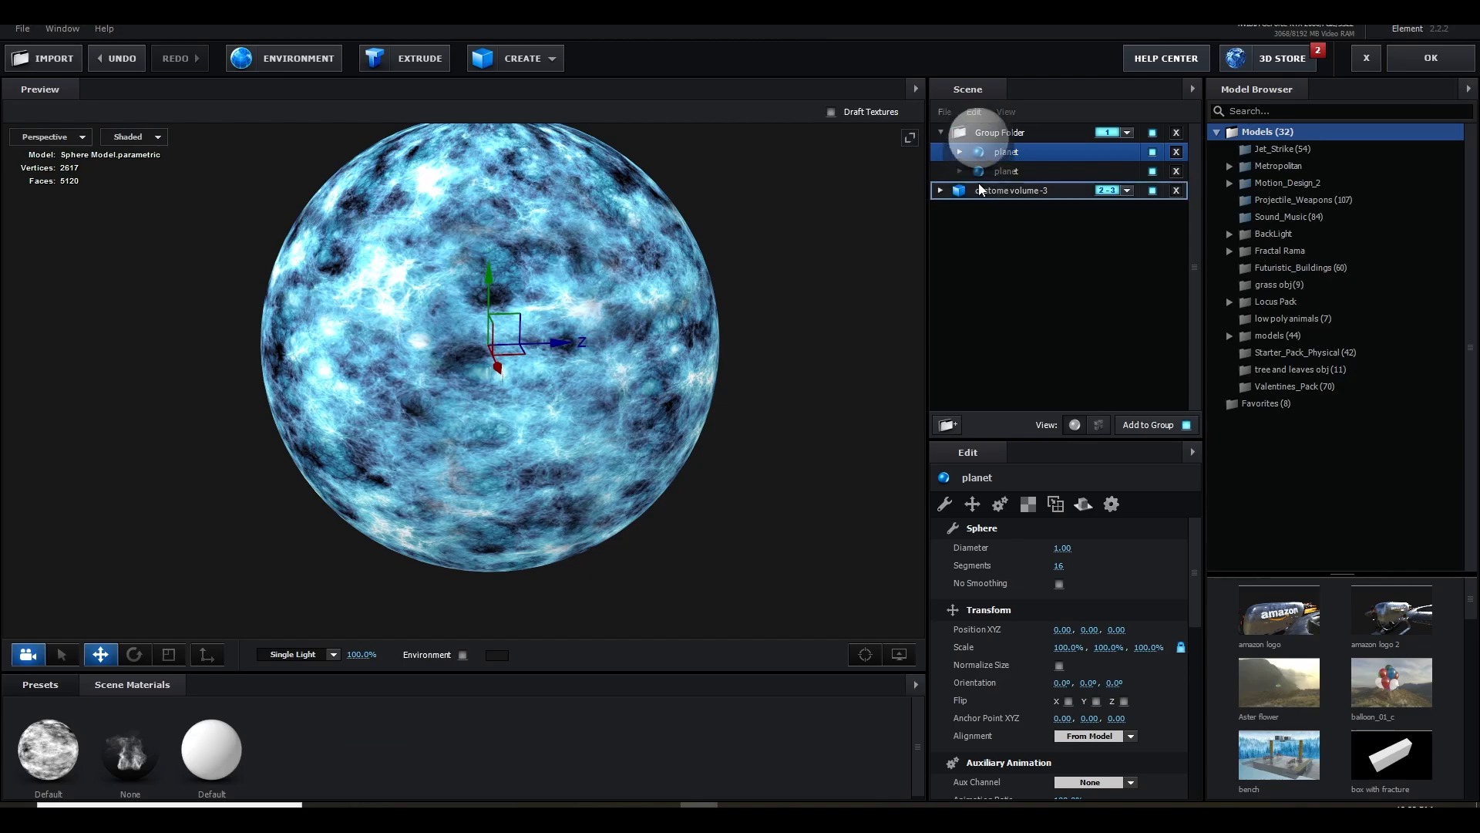
Rename the upper planet copy as halo and hide the original planet model
double_click(1009, 193)
type("halo")
key("Return")
left_click(1255, 220)
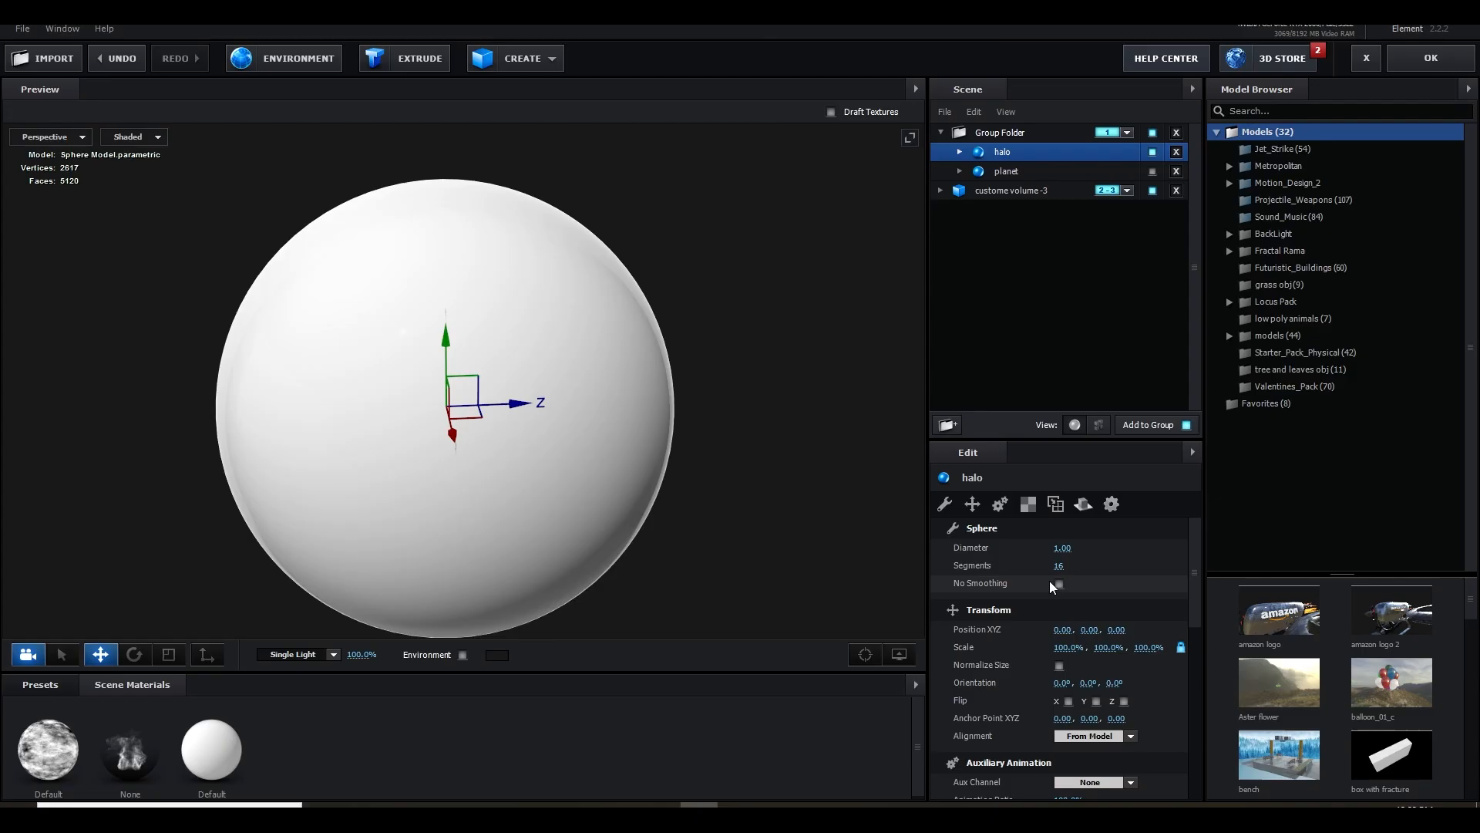
In the halo's material, set Diffuse to 0 and Glossiness, Specular Multiplier and Environment Multiplier to 0%
scroll(1025, 594, "down", 3)
left_click(952, 189)
left_click(1034, 177)
left_click(1034, 172)
scroll(1033, 667, "down", 10)
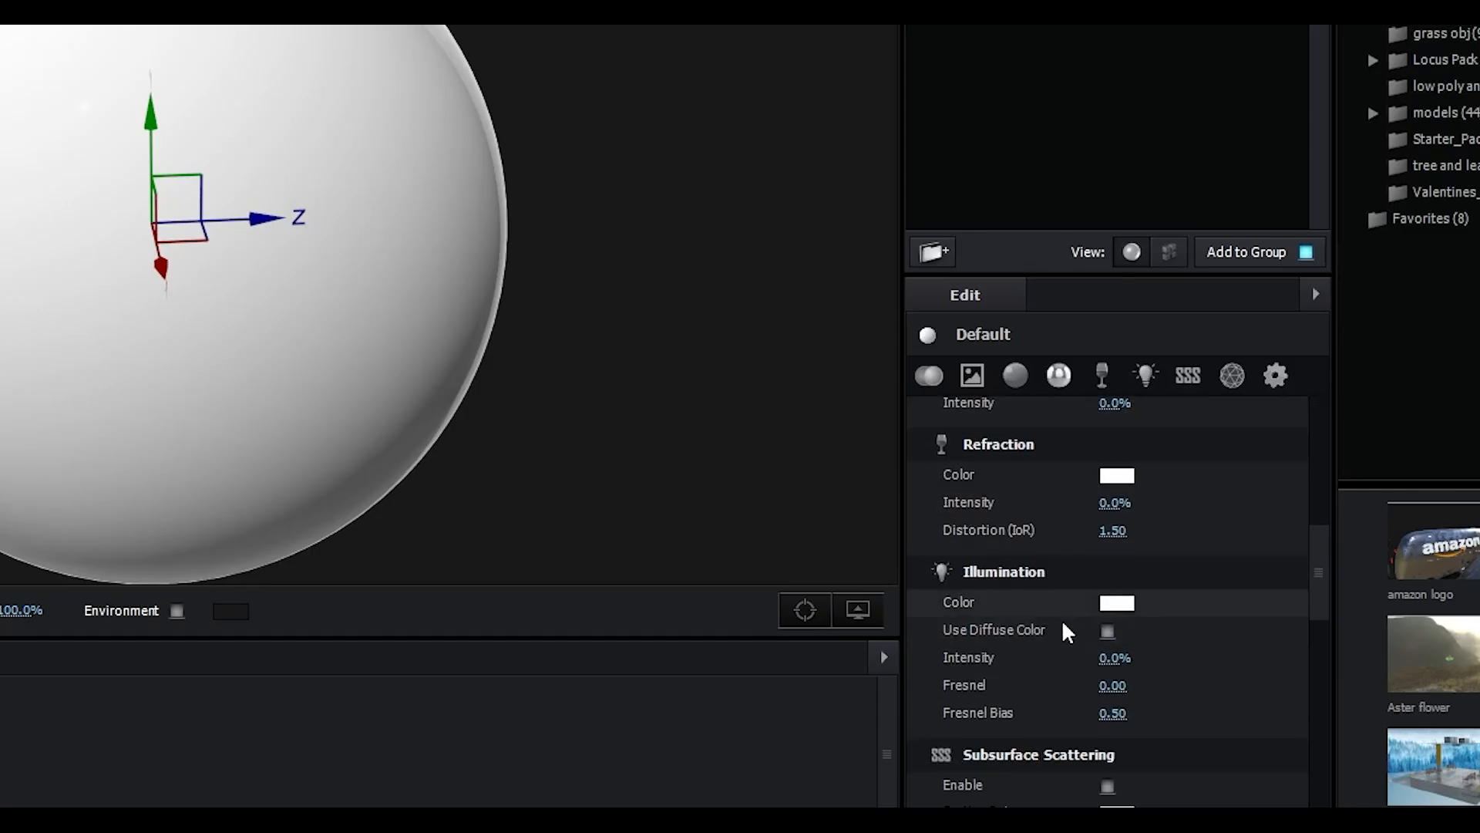
scroll(1065, 625, "up", 5)
left_click_drag(1112, 613, 842, 643)
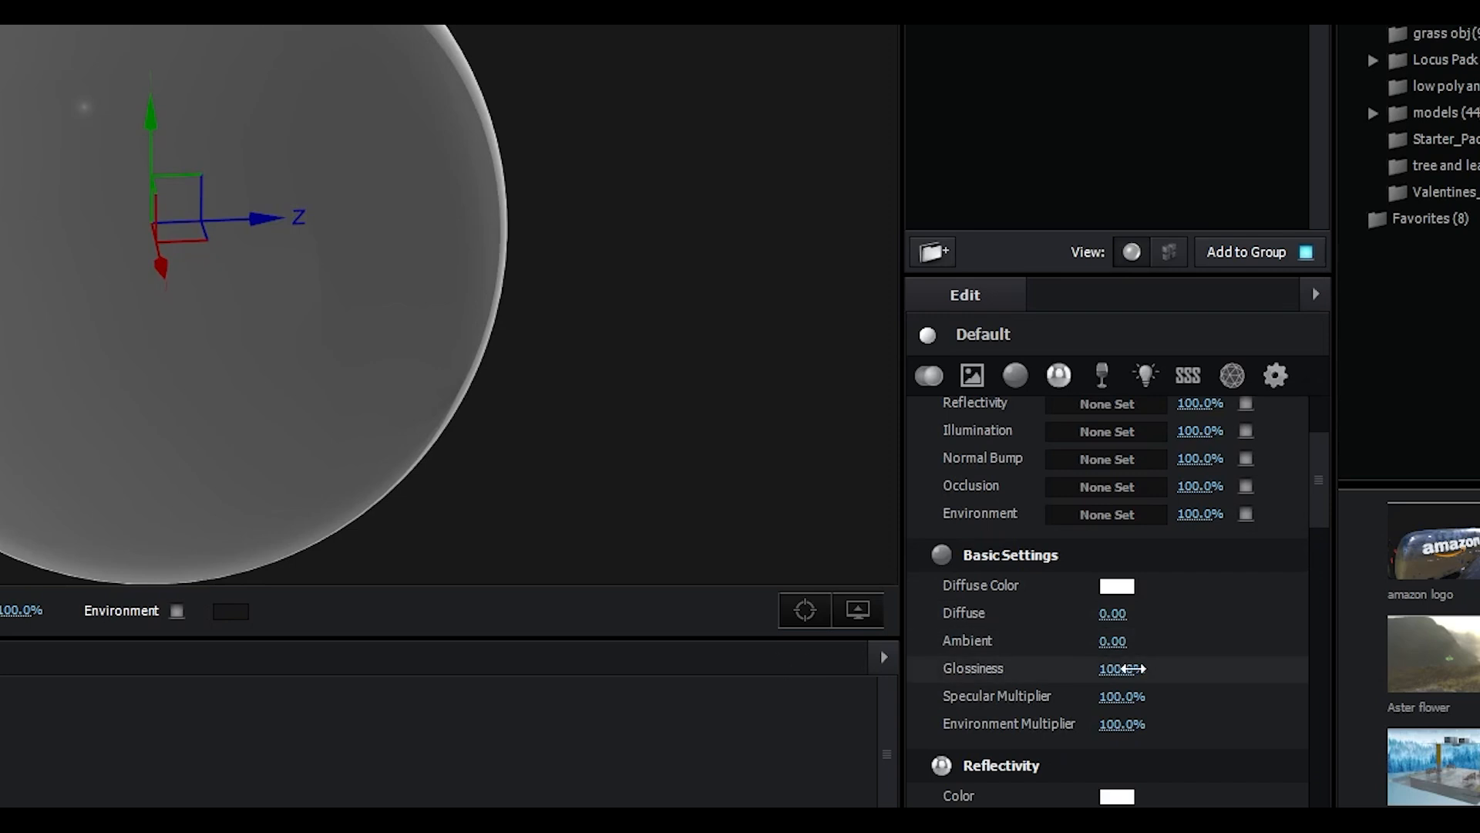
left_click_drag(1127, 668, 910, 679)
left_click_drag(1118, 696, 648, 725)
left_click_drag(1119, 724, 926, 729)
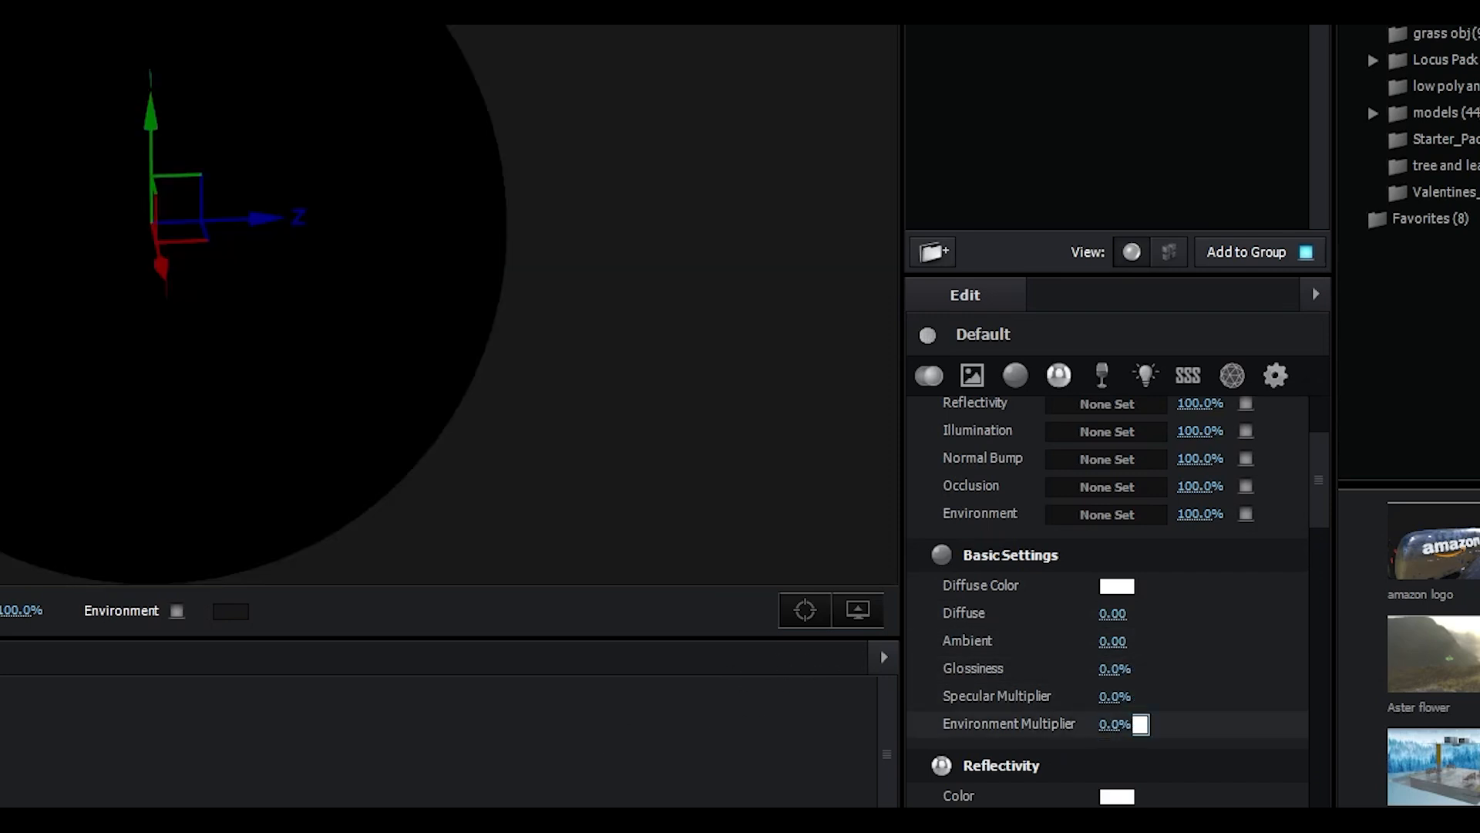
Set the halo material's Illumination Intensity to 200%, Fresnel to 1.00 and Fresnel Bias to 2.74
scroll(1111, 617, "down", 4)
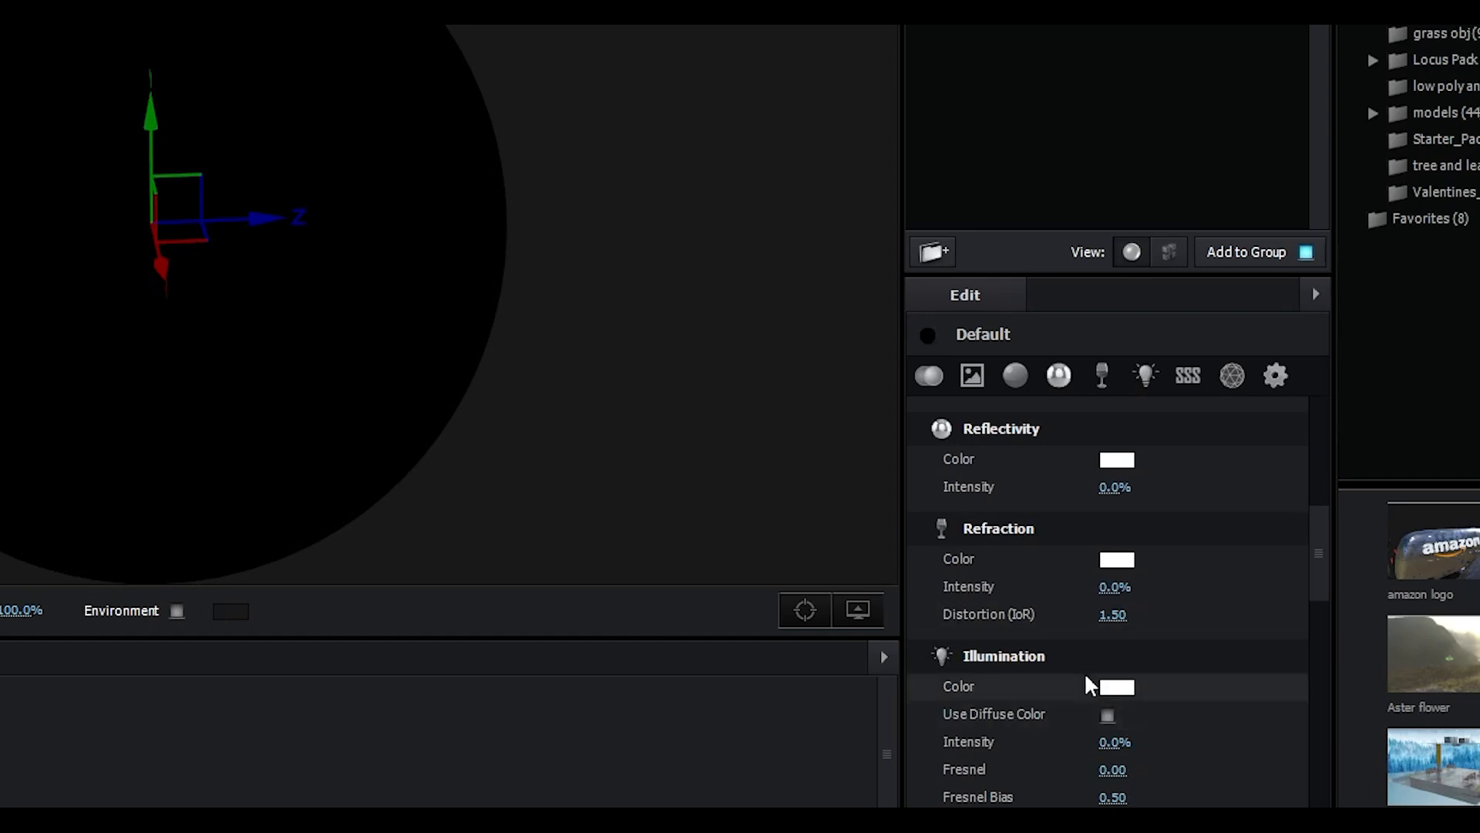
scroll(1095, 678, "down", 1)
left_click_drag(1110, 658, 1165, 675)
left_click(1135, 658)
type("200")
key("Return")
left_click_drag(1110, 685, 1311, 684)
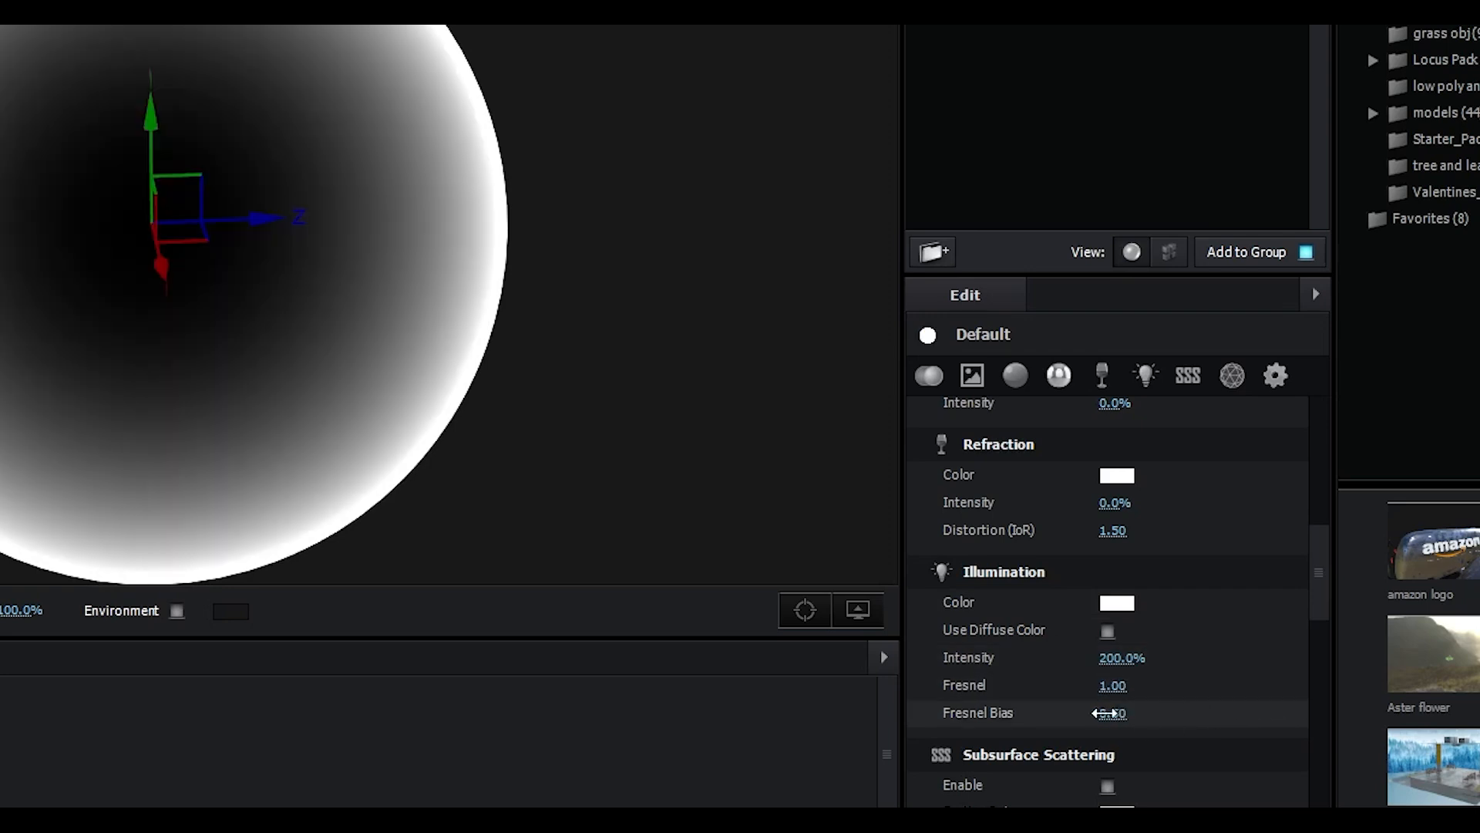
left_click_drag(1103, 721, 1249, 704)
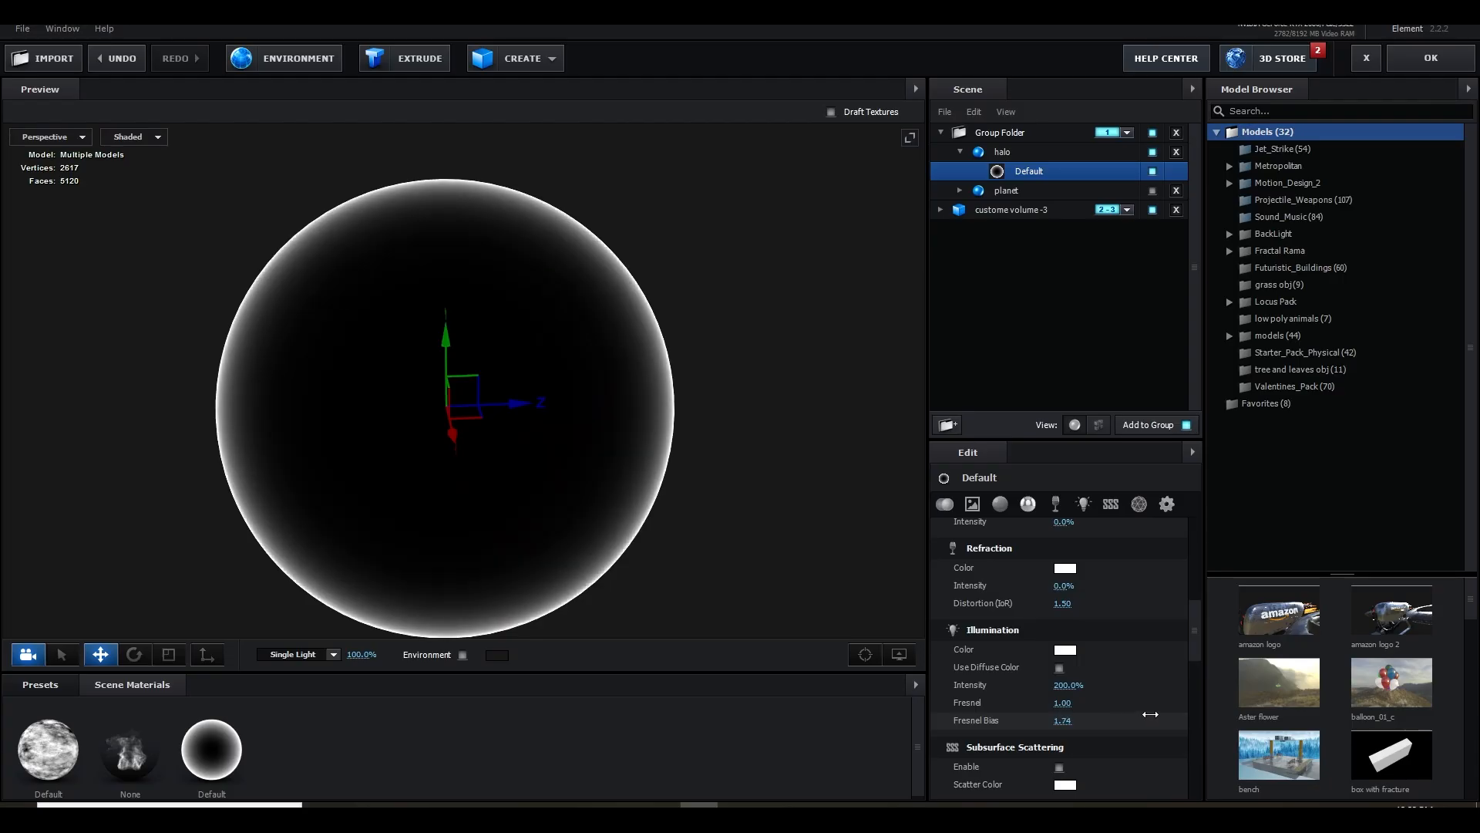
left_click_drag(1150, 715, 1233, 711)
Change the halo material's Illumination color to light blue and apply the scene
left_click_drag(649, 293, 634, 422)
left_click(1064, 649)
left_click_drag(1146, 686, 1147, 662)
left_click_drag(1116, 584, 1072, 582)
left_click(1186, 760)
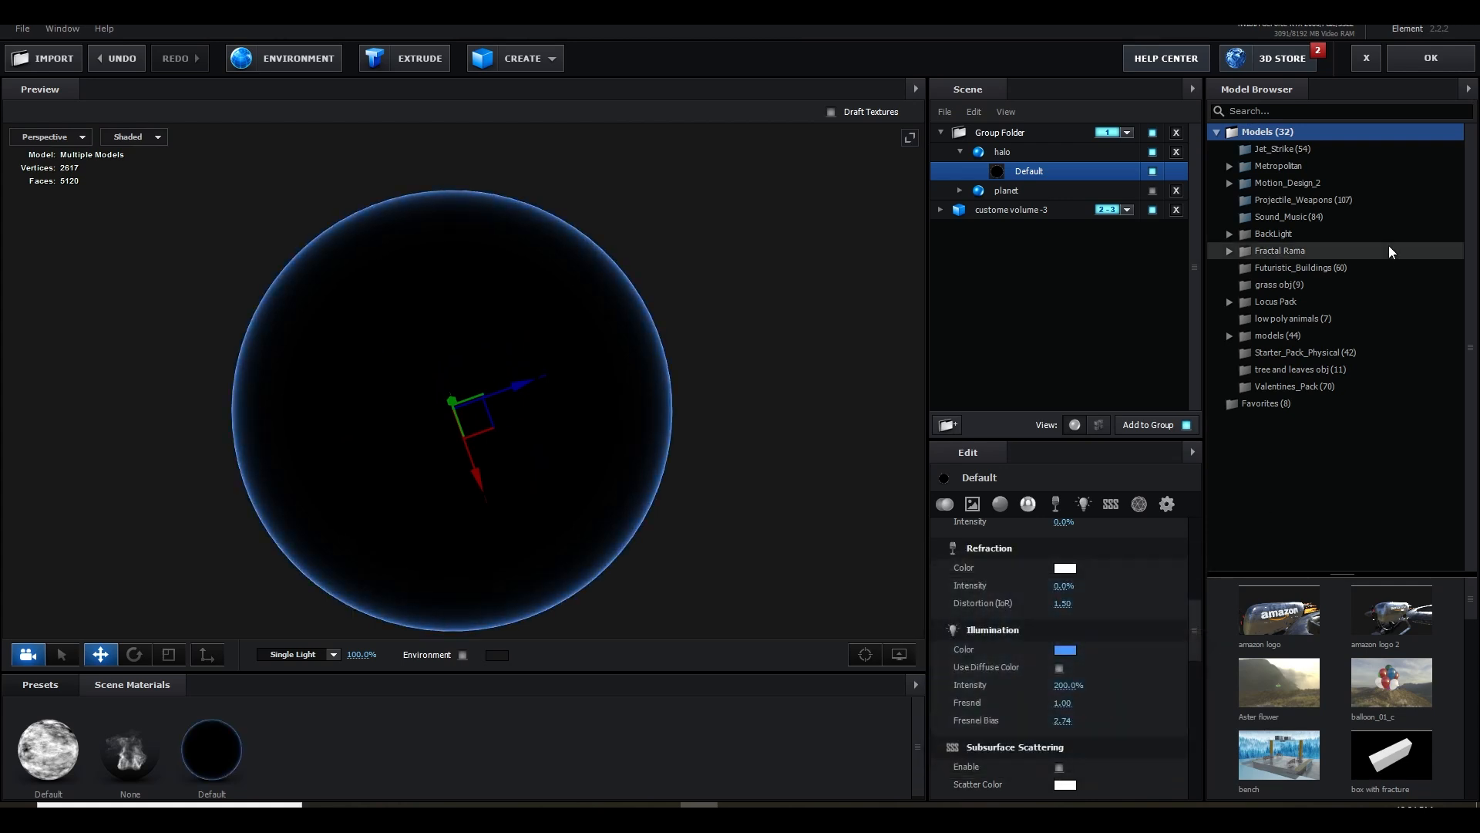
left_click(1422, 65)
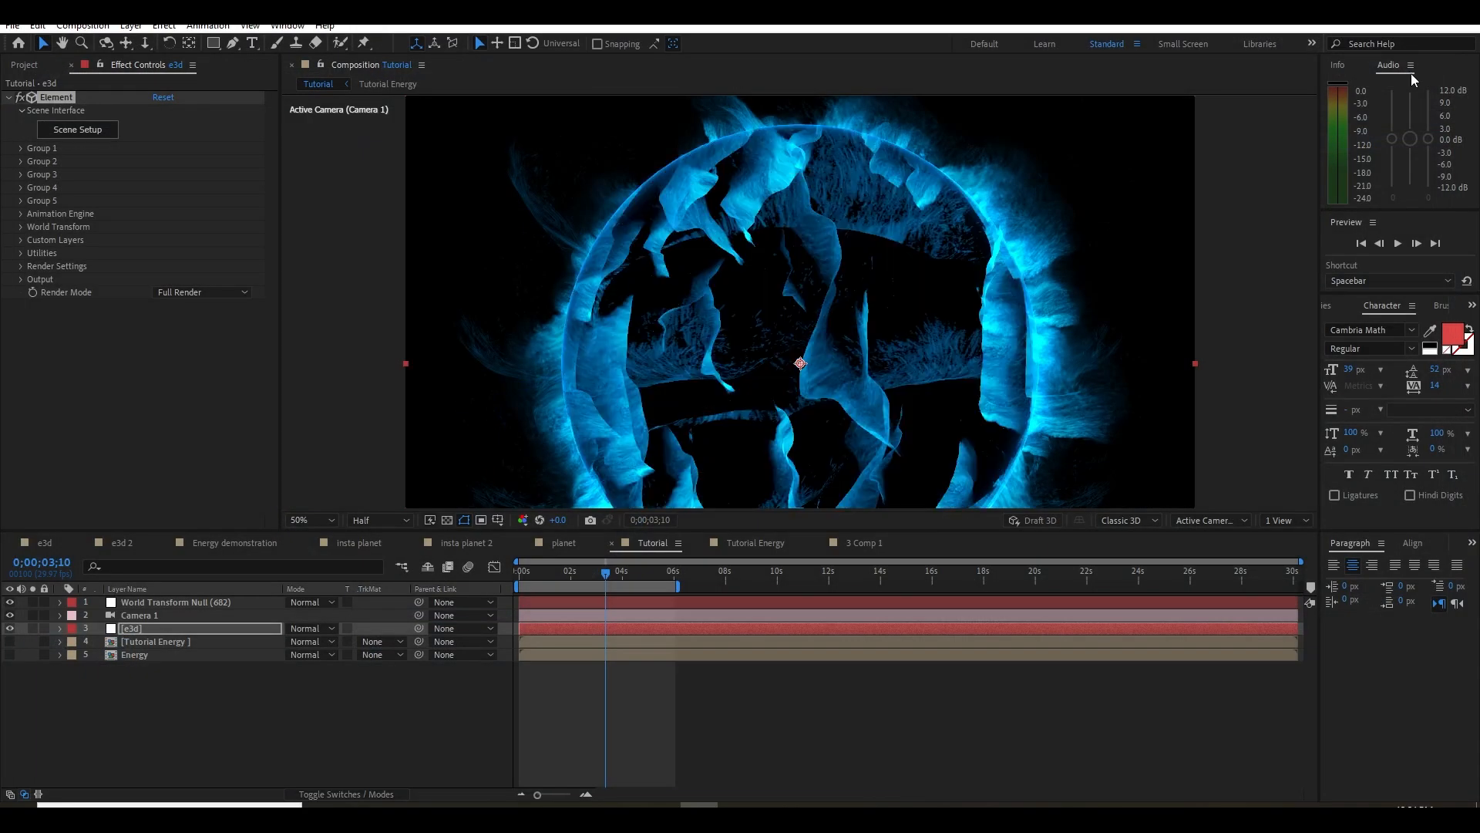
Reopen the Element scene, set the halo material's Blend Mode to Screen and show the planet model
left_click(108, 134)
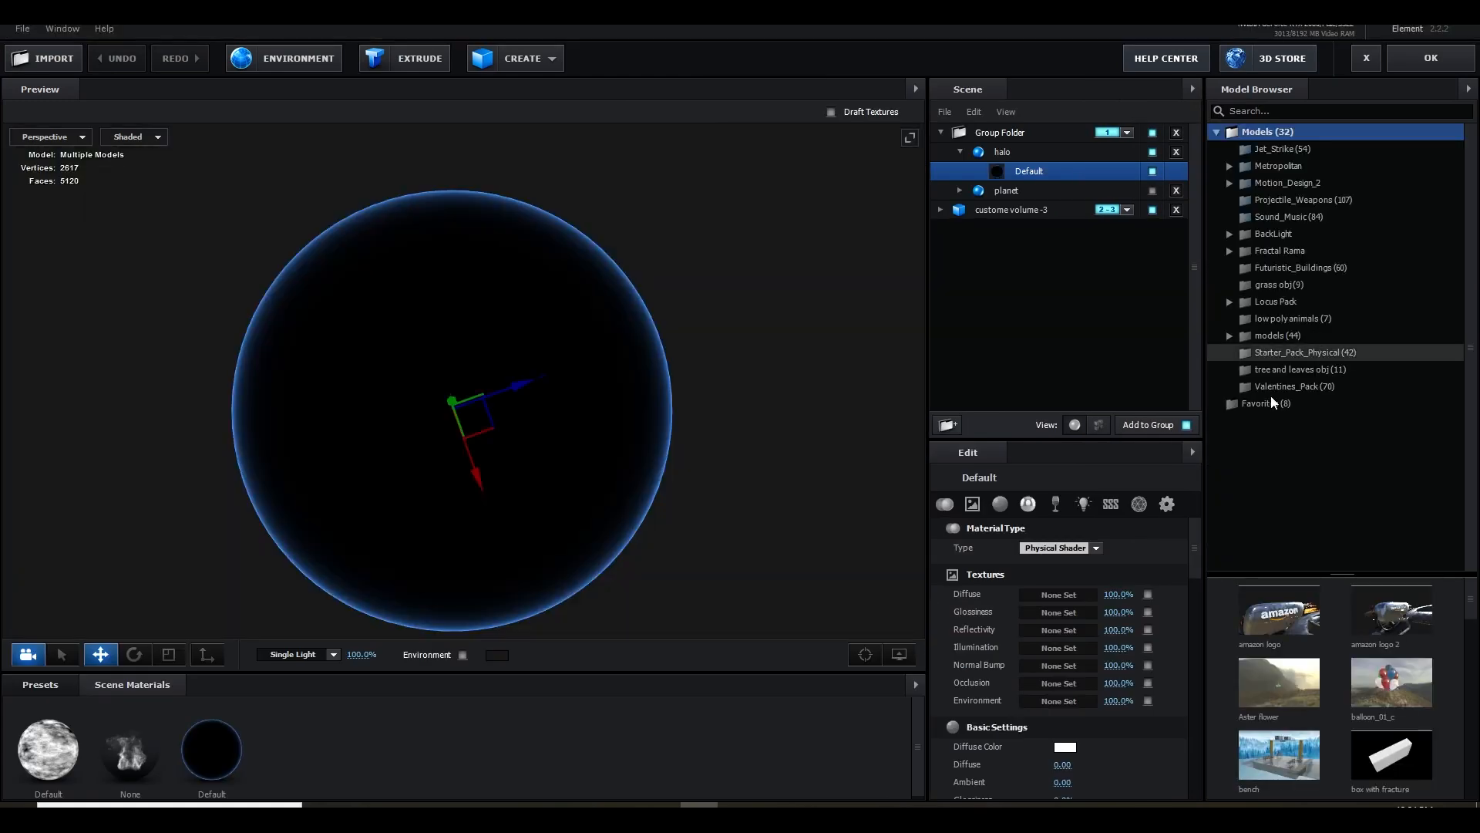
left_click(1166, 505)
left_click(1130, 547)
left_click(1095, 583)
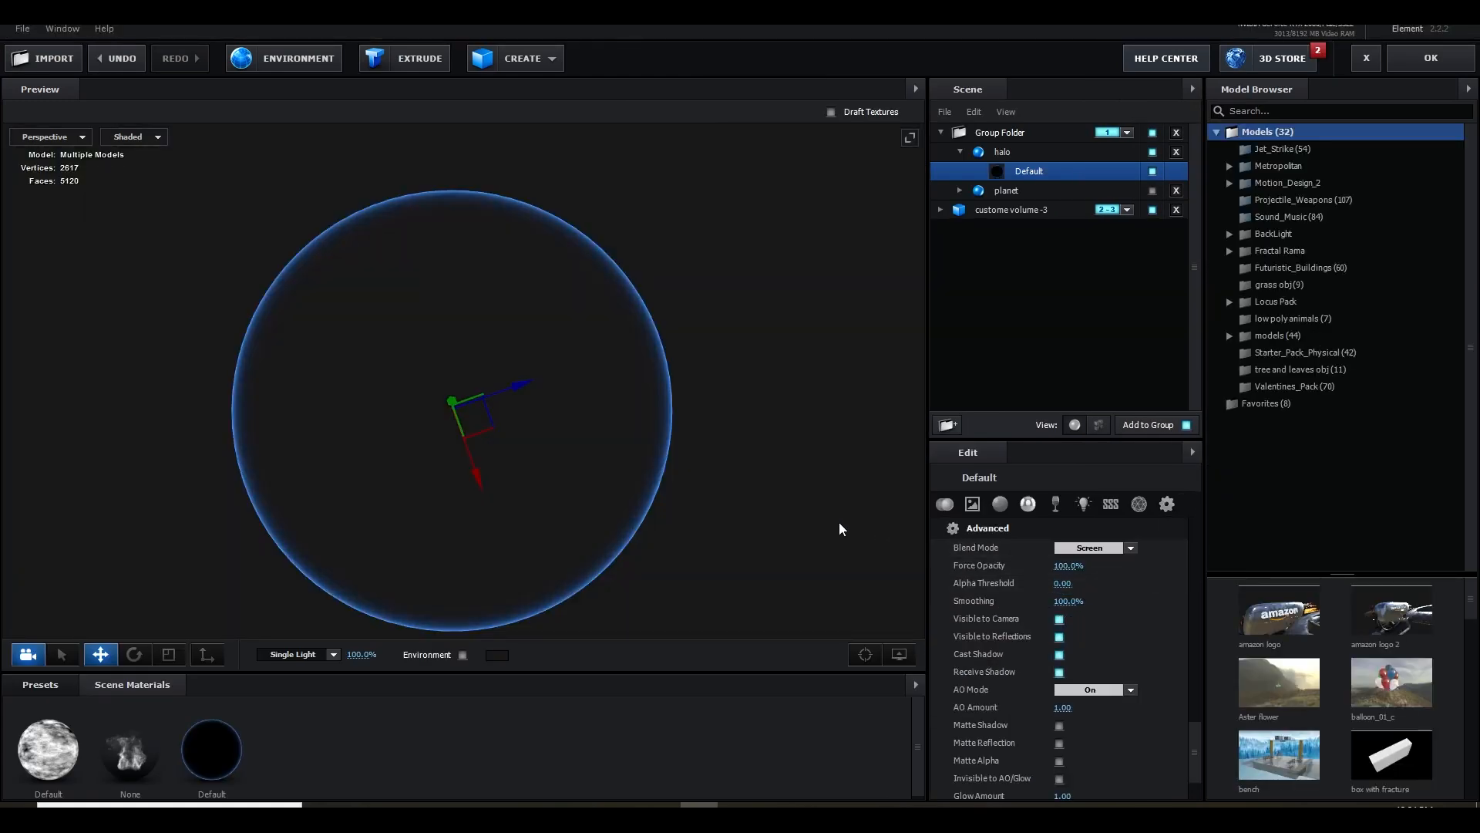
left_click(1152, 190)
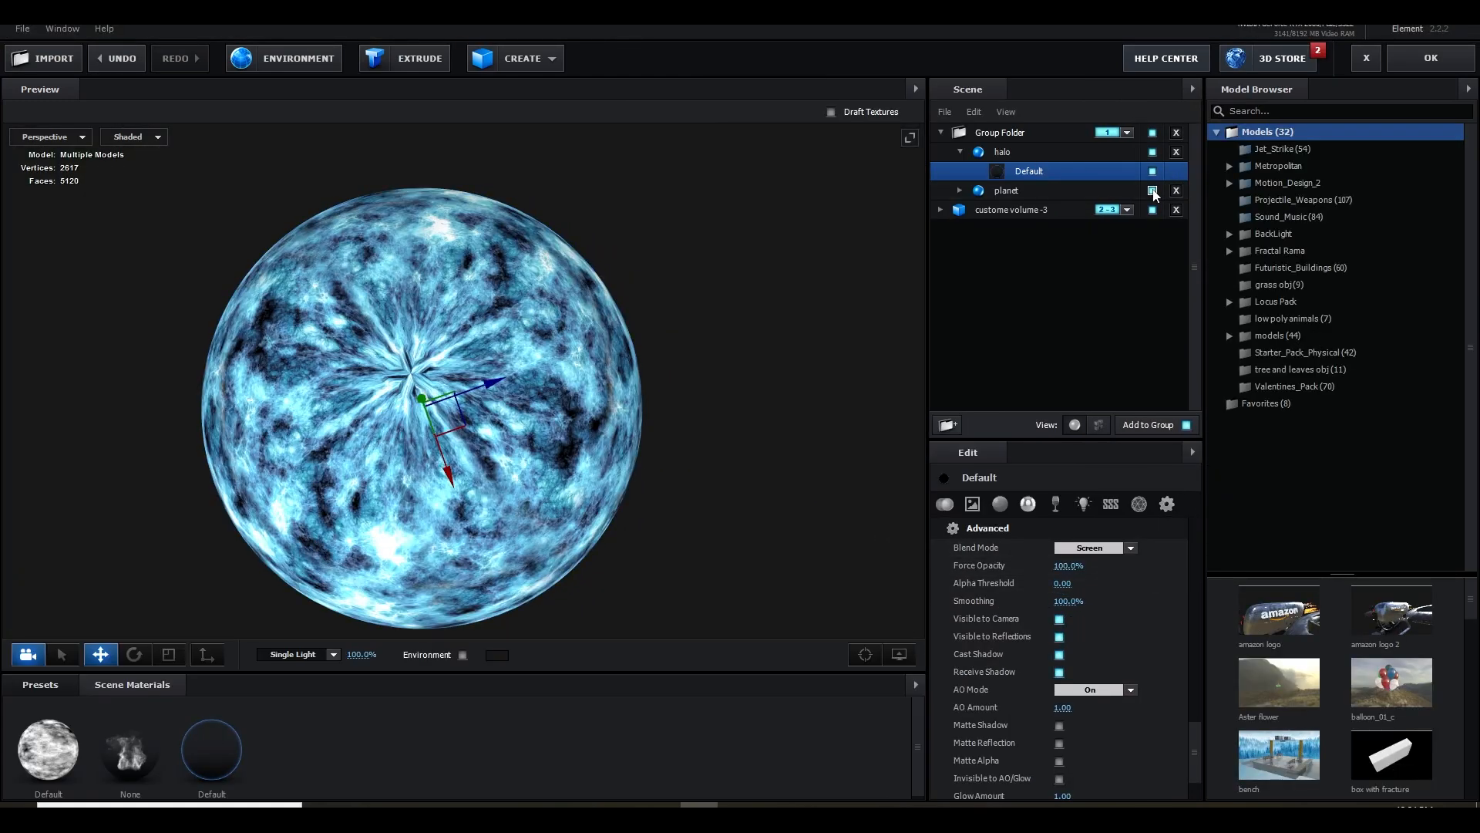
Choose a different Blend Mode for the halo material and toggle the planet model off and on to compare
left_click(1122, 545)
left_click(1083, 570)
left_click(1030, 191)
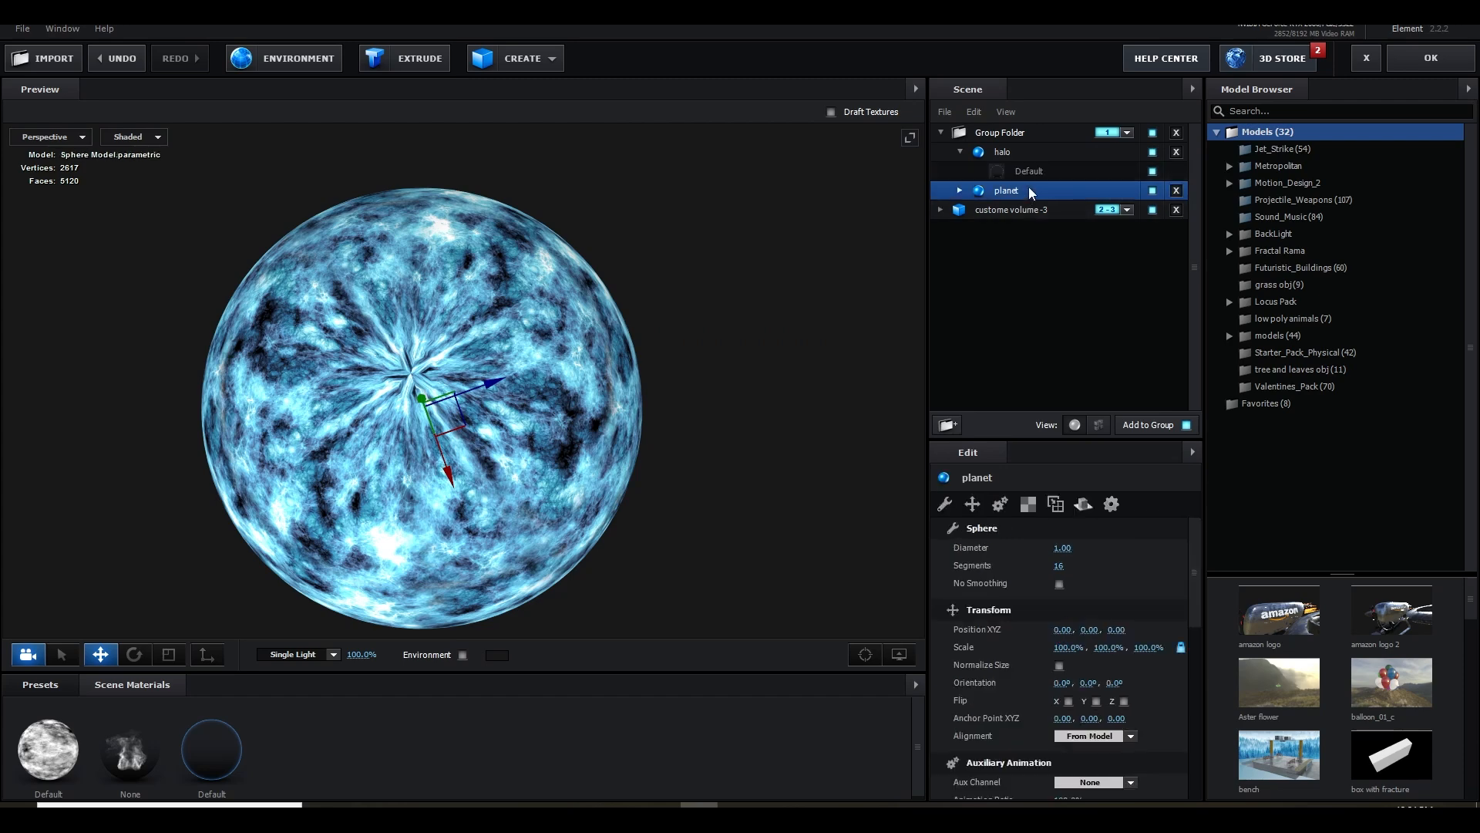
left_click(1152, 191)
left_click(1153, 190)
scroll(686, 312, "up", 3)
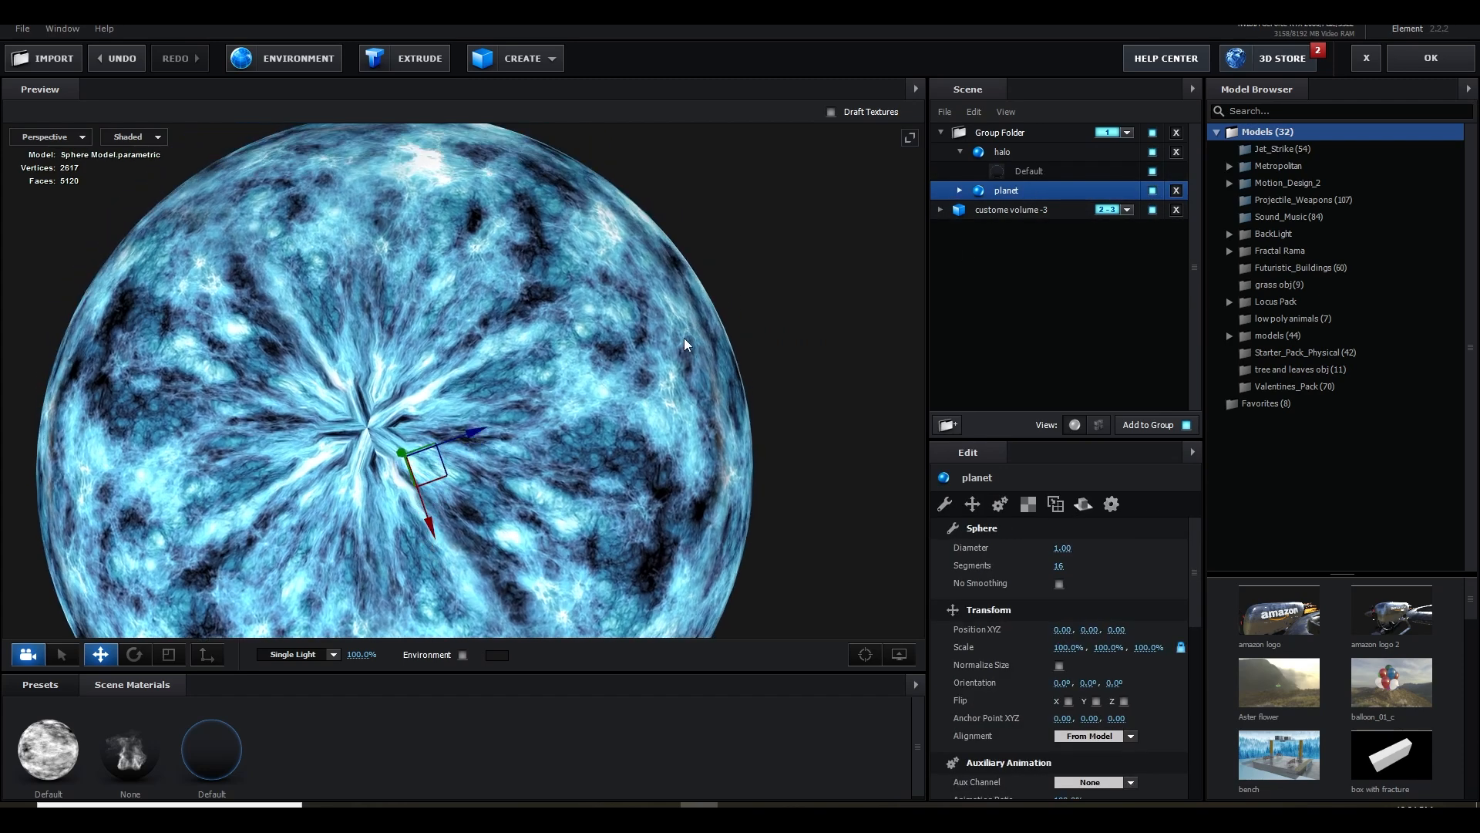
scroll(688, 313, "up", 3)
Set the halo material's Illumination Intensity to 860% and Fresnel Bias to 1.00
left_click(1002, 152)
left_click(1030, 172)
scroll(1037, 629, "down", 1)
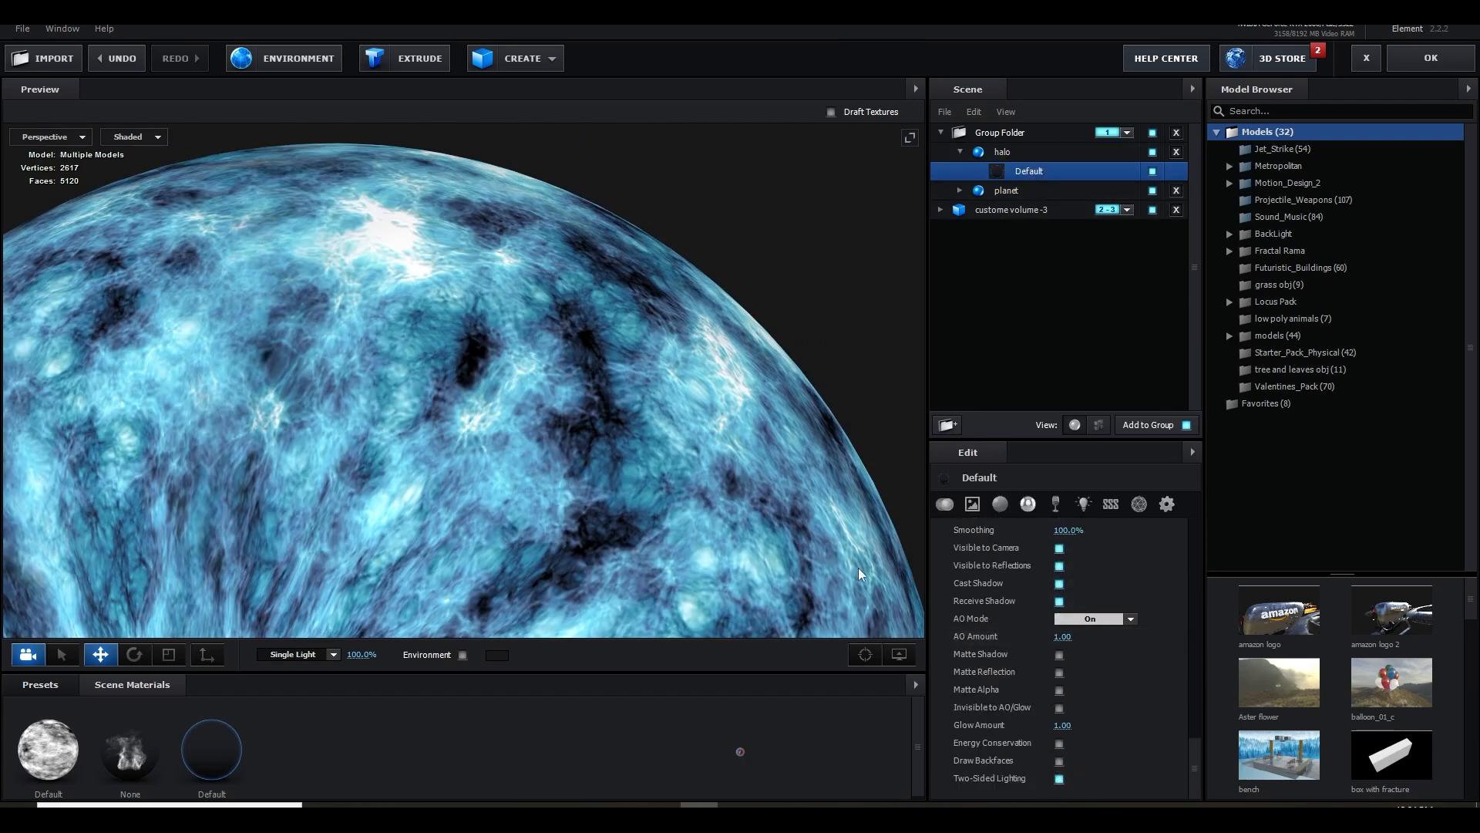
scroll(1037, 628, "down", 10)
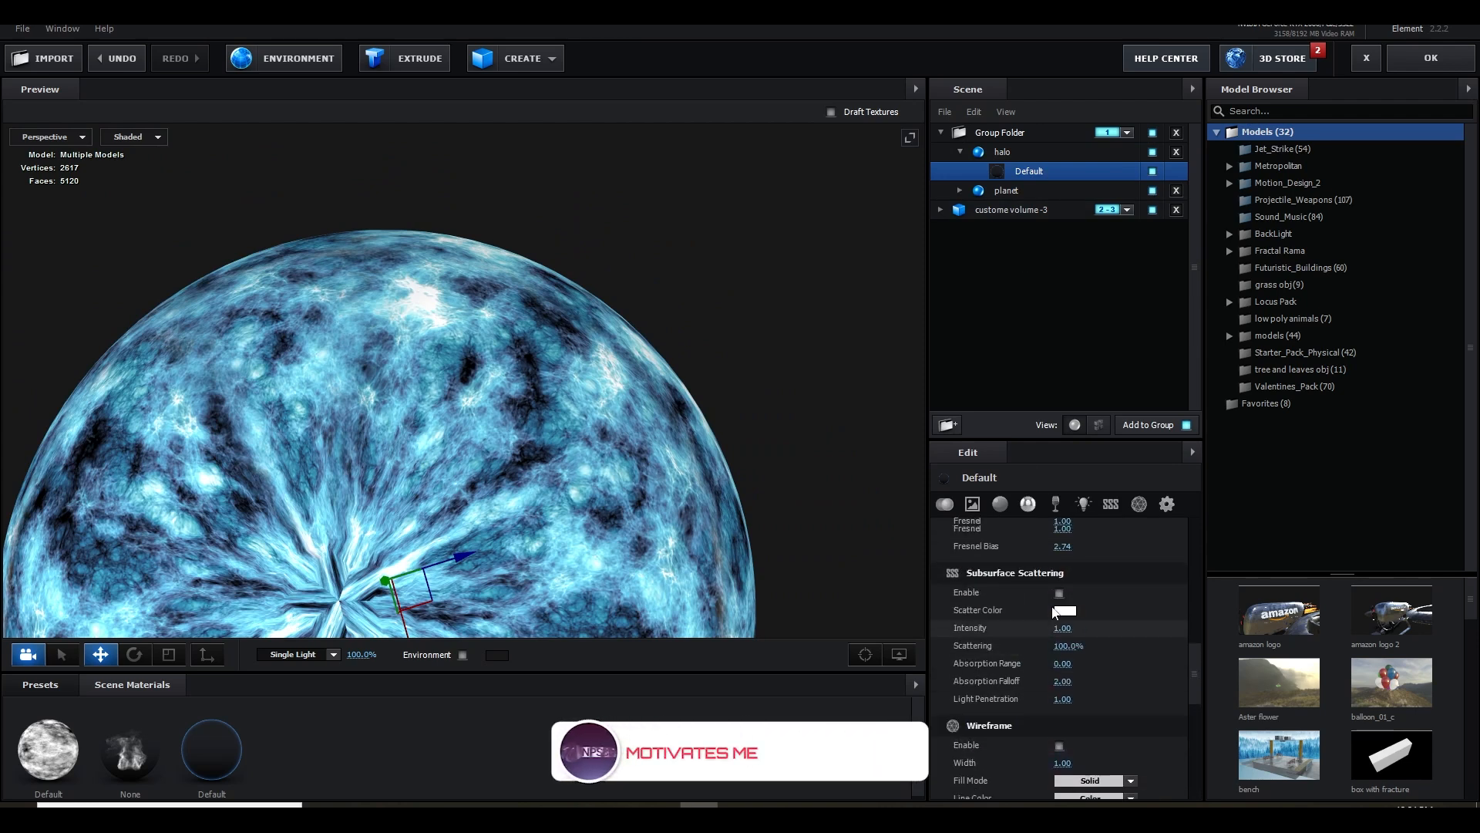
scroll(1065, 627, "up", 5)
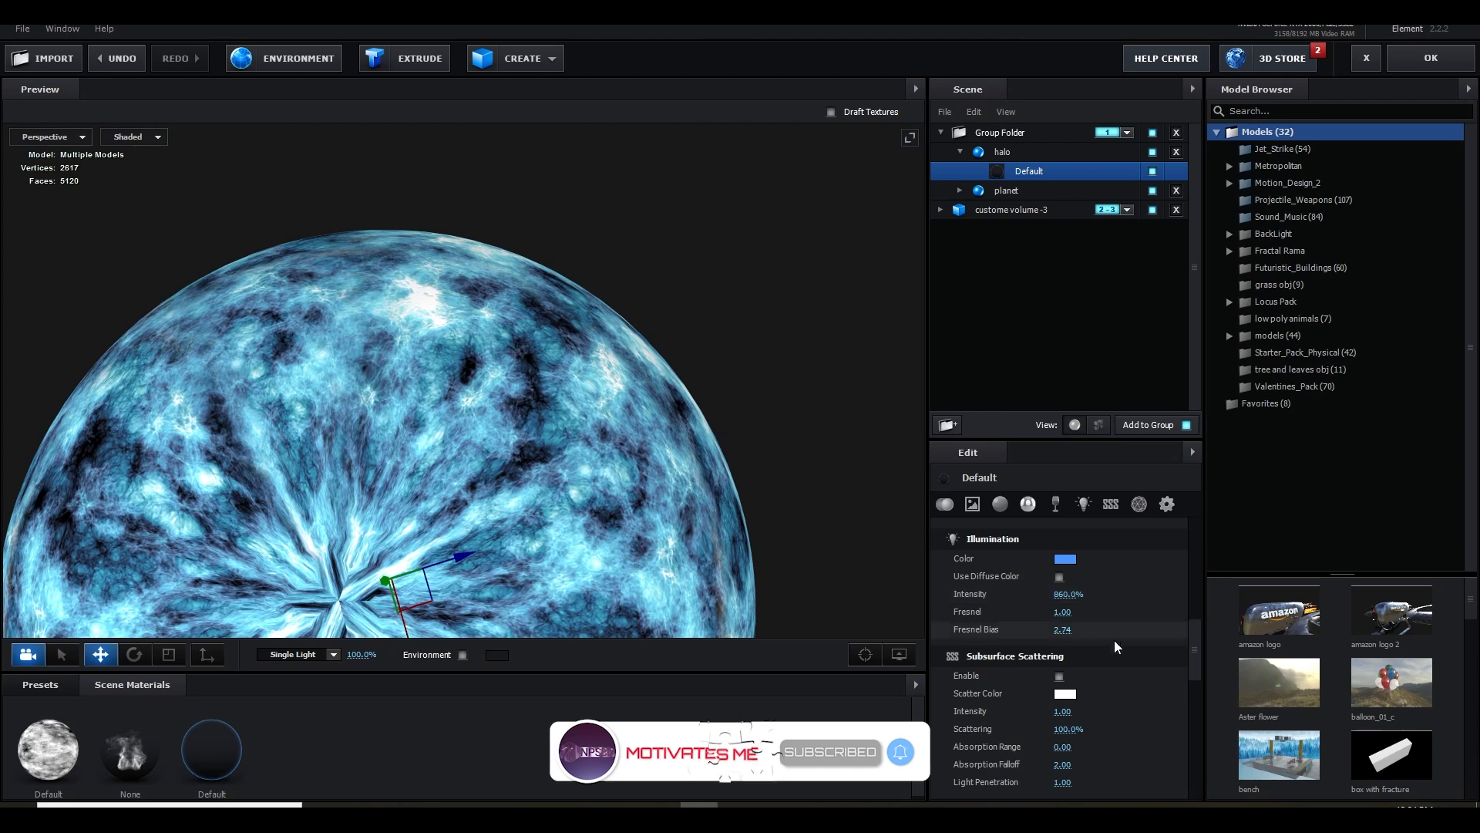
left_click_drag(1068, 632, 1175, 632)
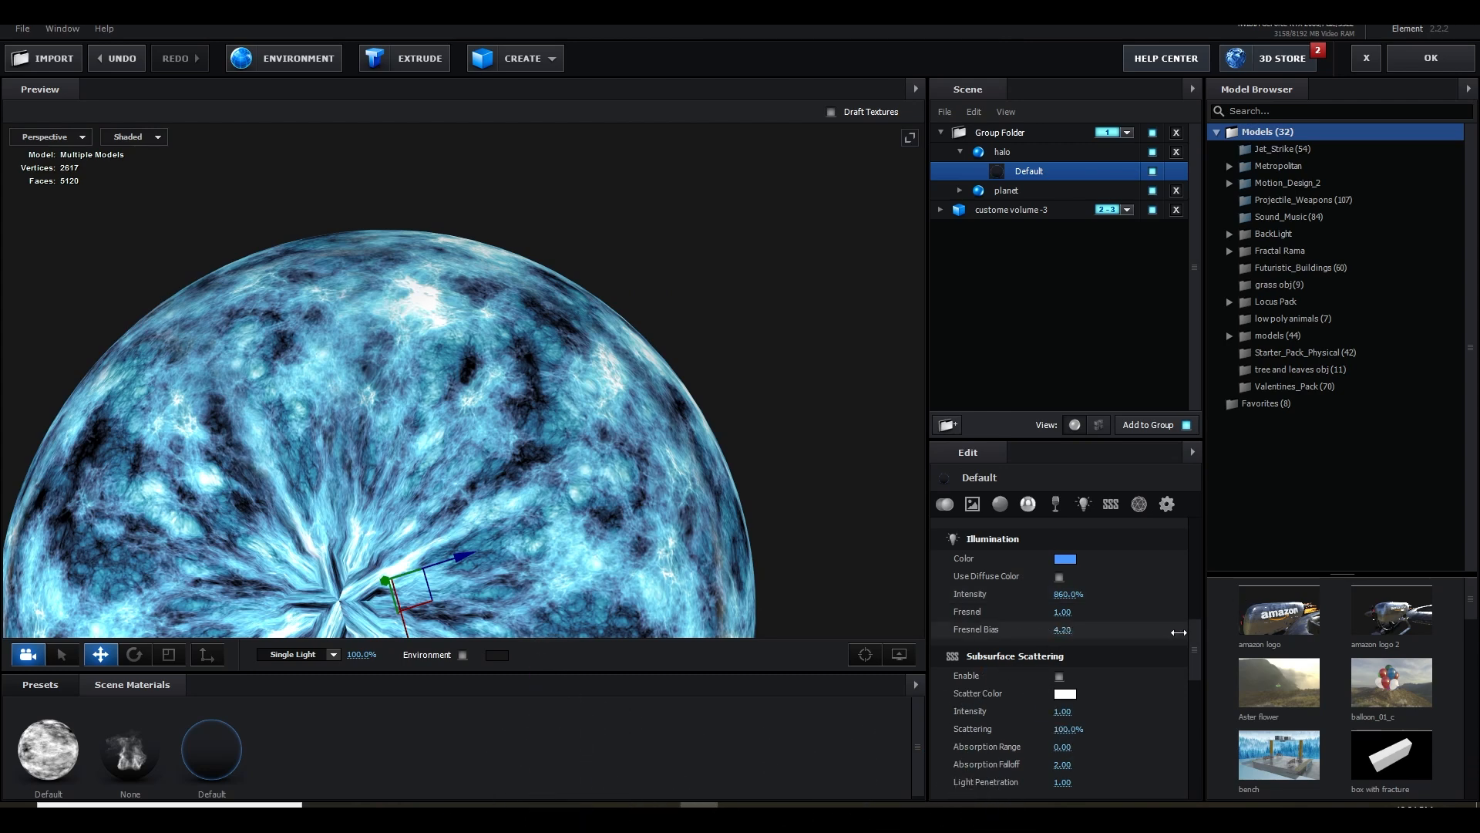
left_click_drag(1276, 641, 825, 549)
scroll(670, 555, "down", 3)
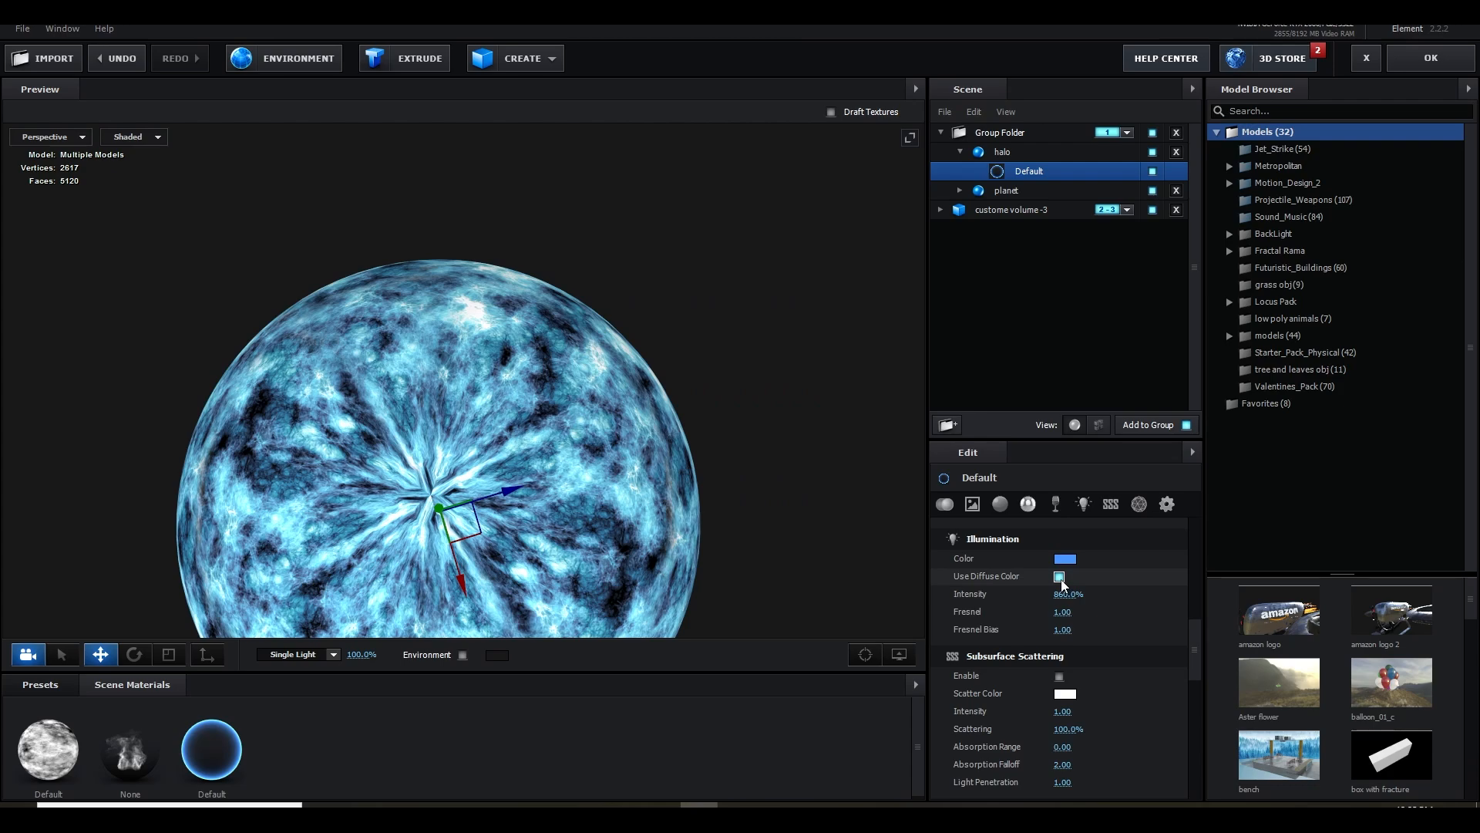
Apply the Element scene and purge the cached data
left_click(1431, 59)
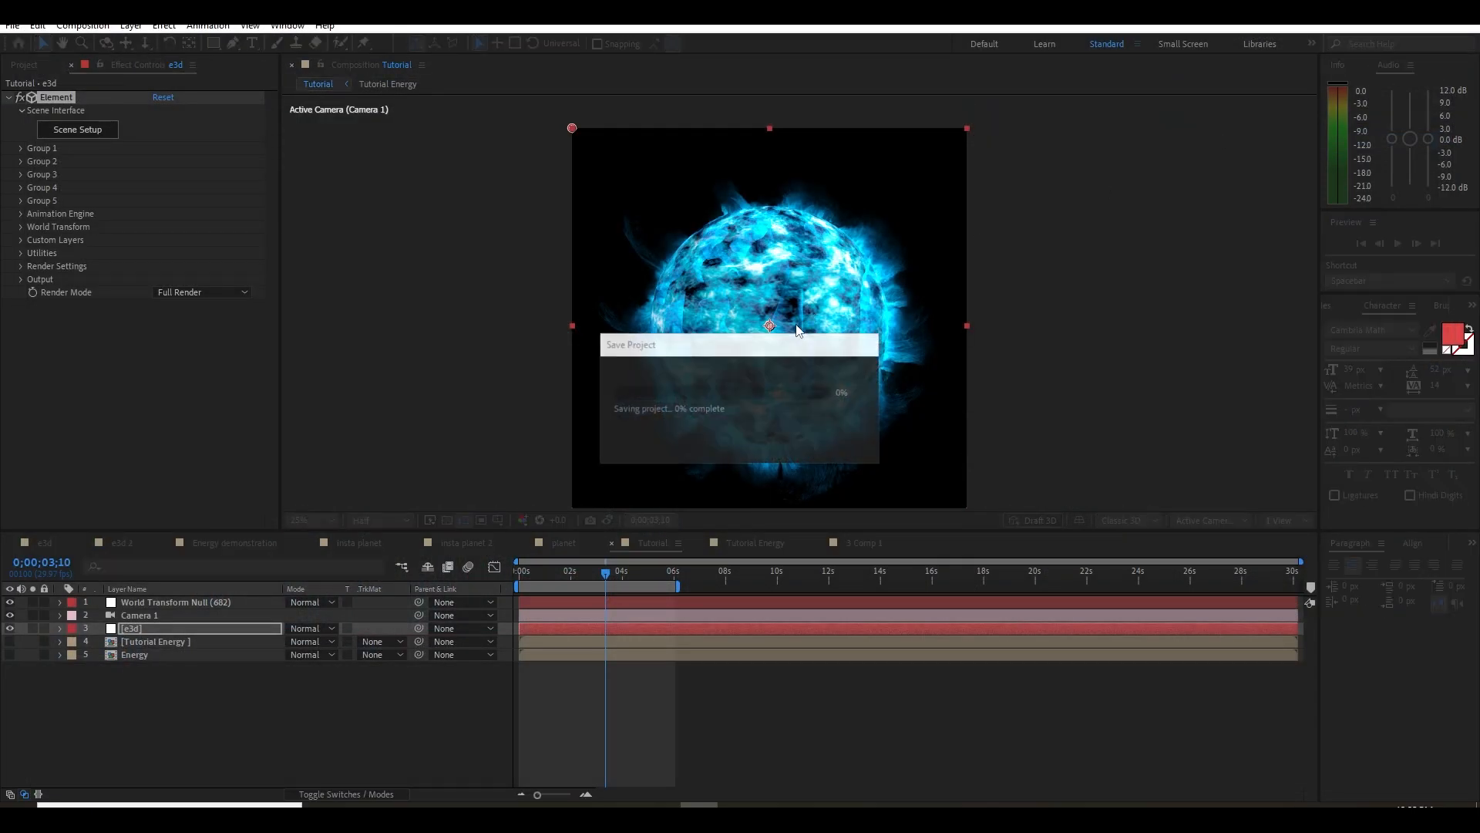
left_click(37, 25)
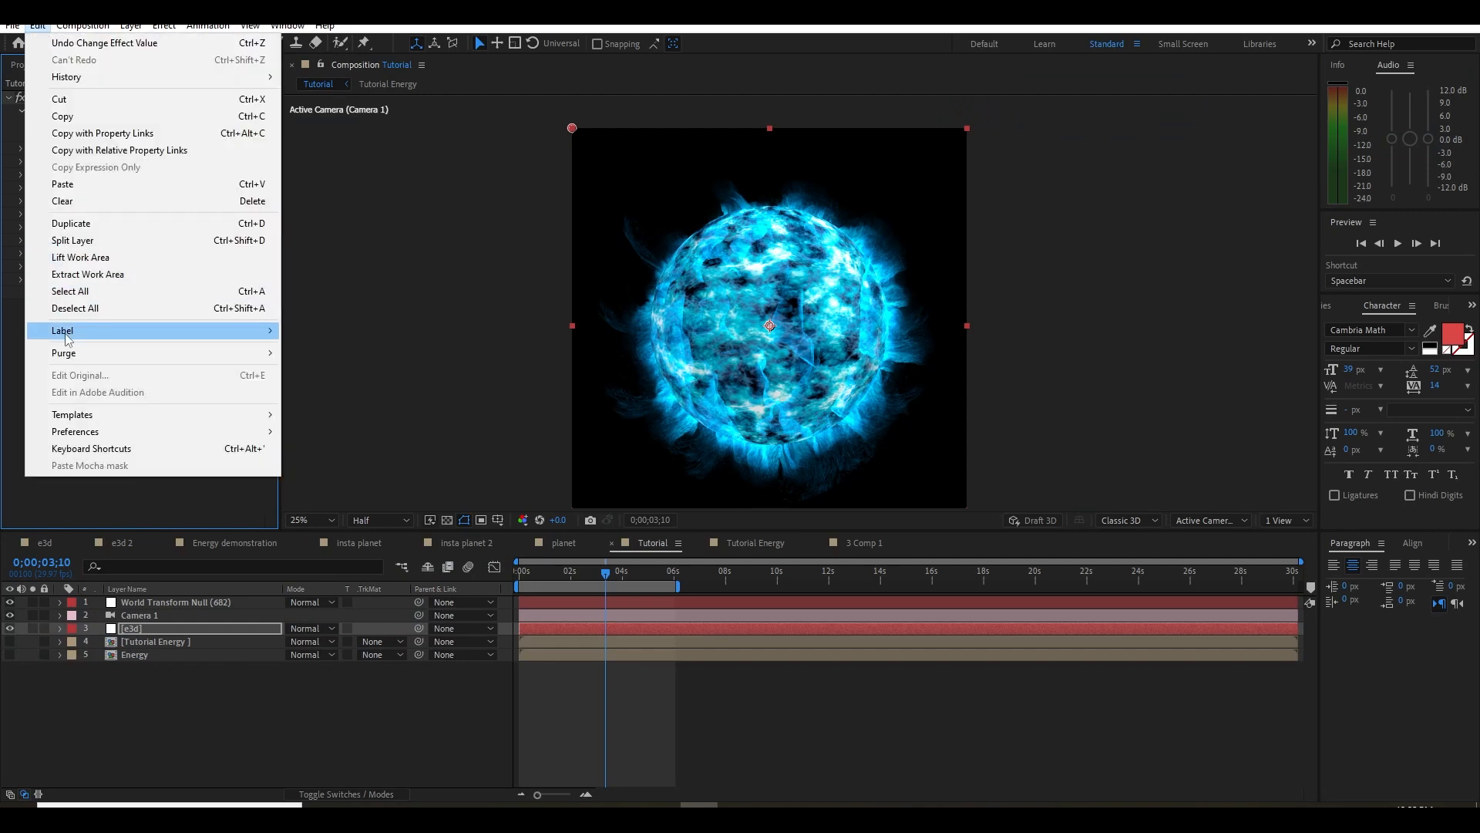
mouse_move(77, 353)
left_click(362, 353)
left_click(785, 442)
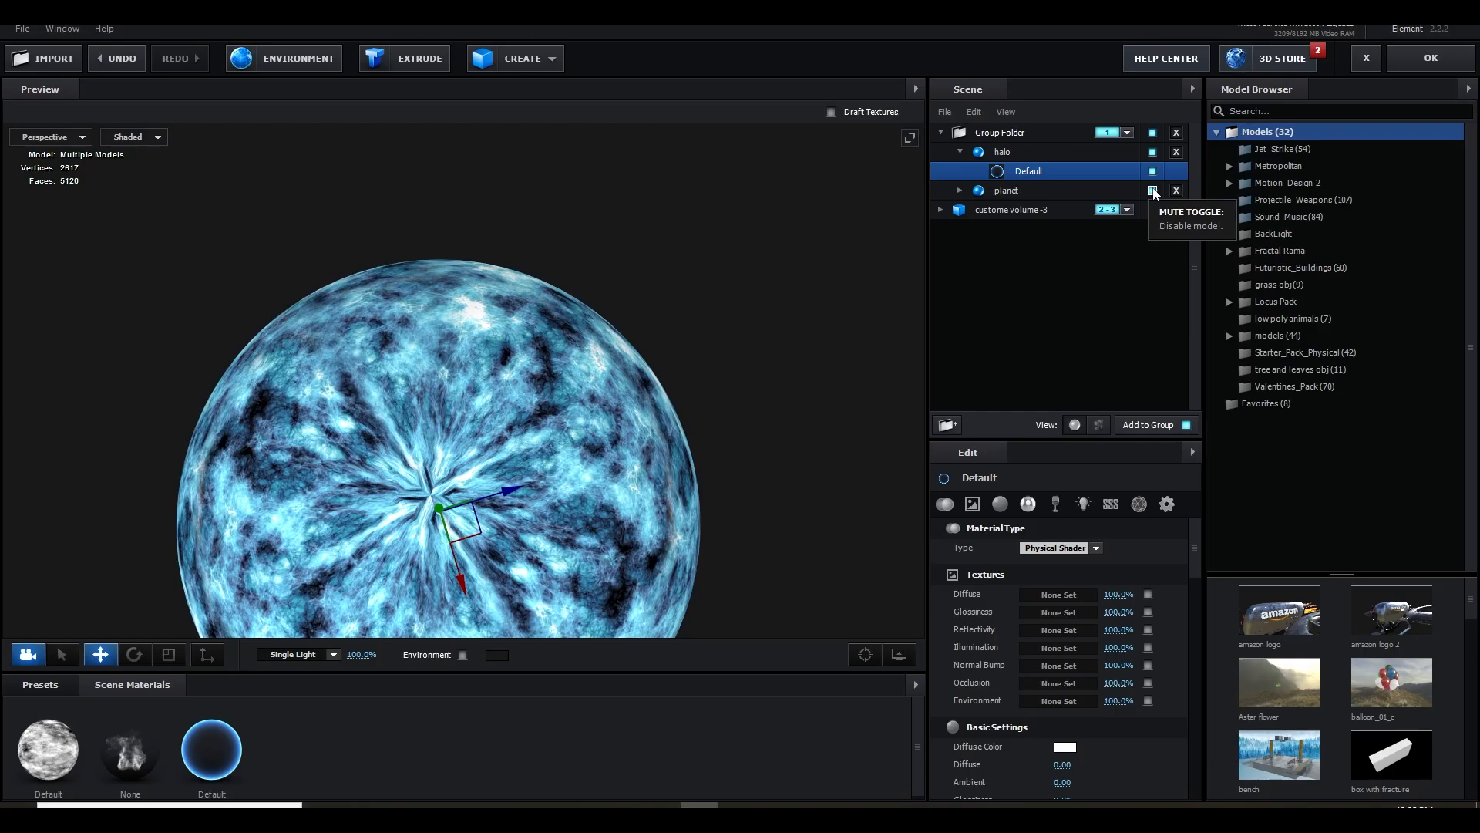
Check the halo in Scene Setup with the planet hidden, show the planet again and scale the halo to 100.1%
left_click(1152, 191)
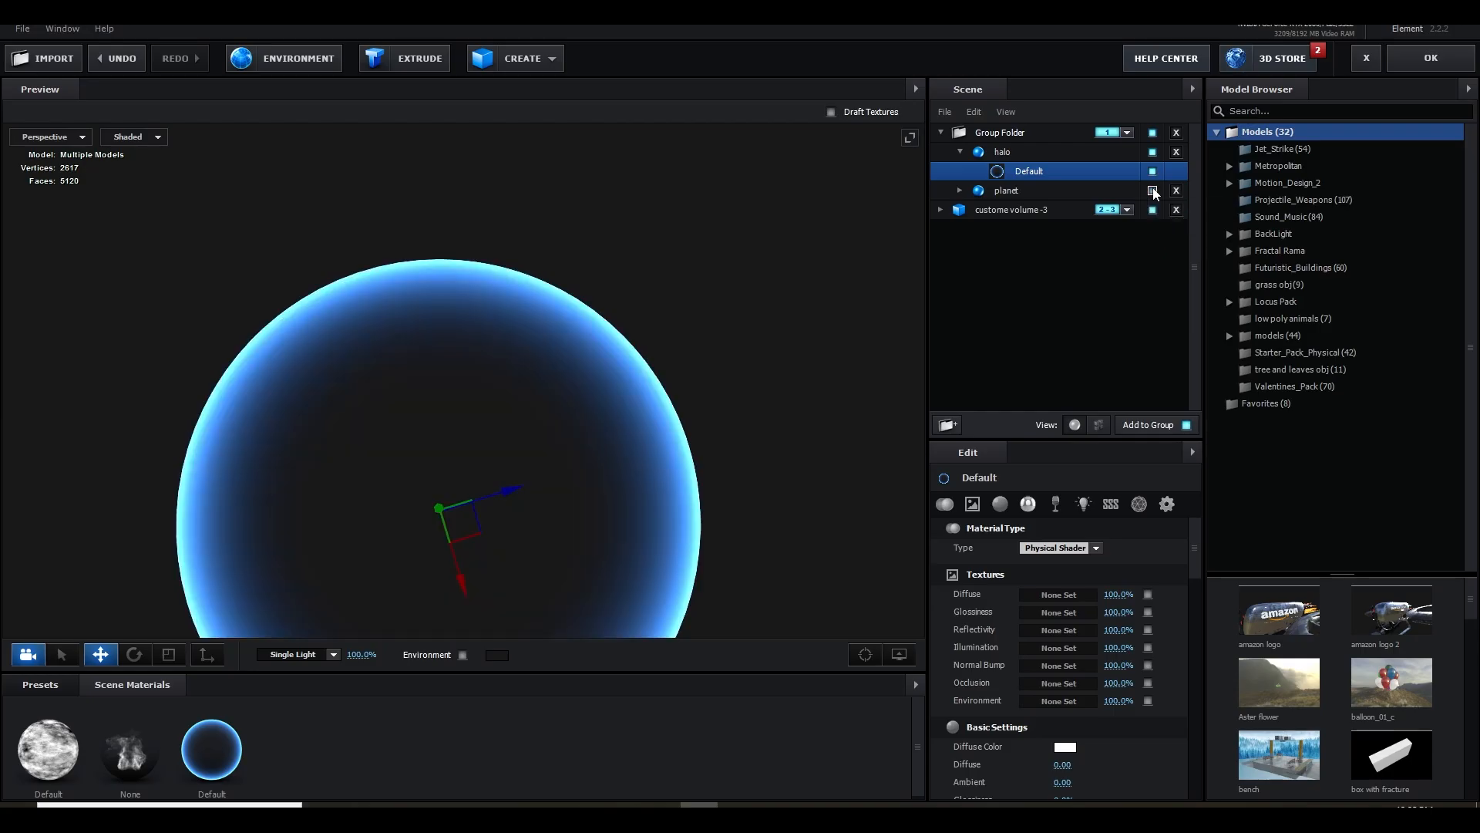
left_click(1153, 190)
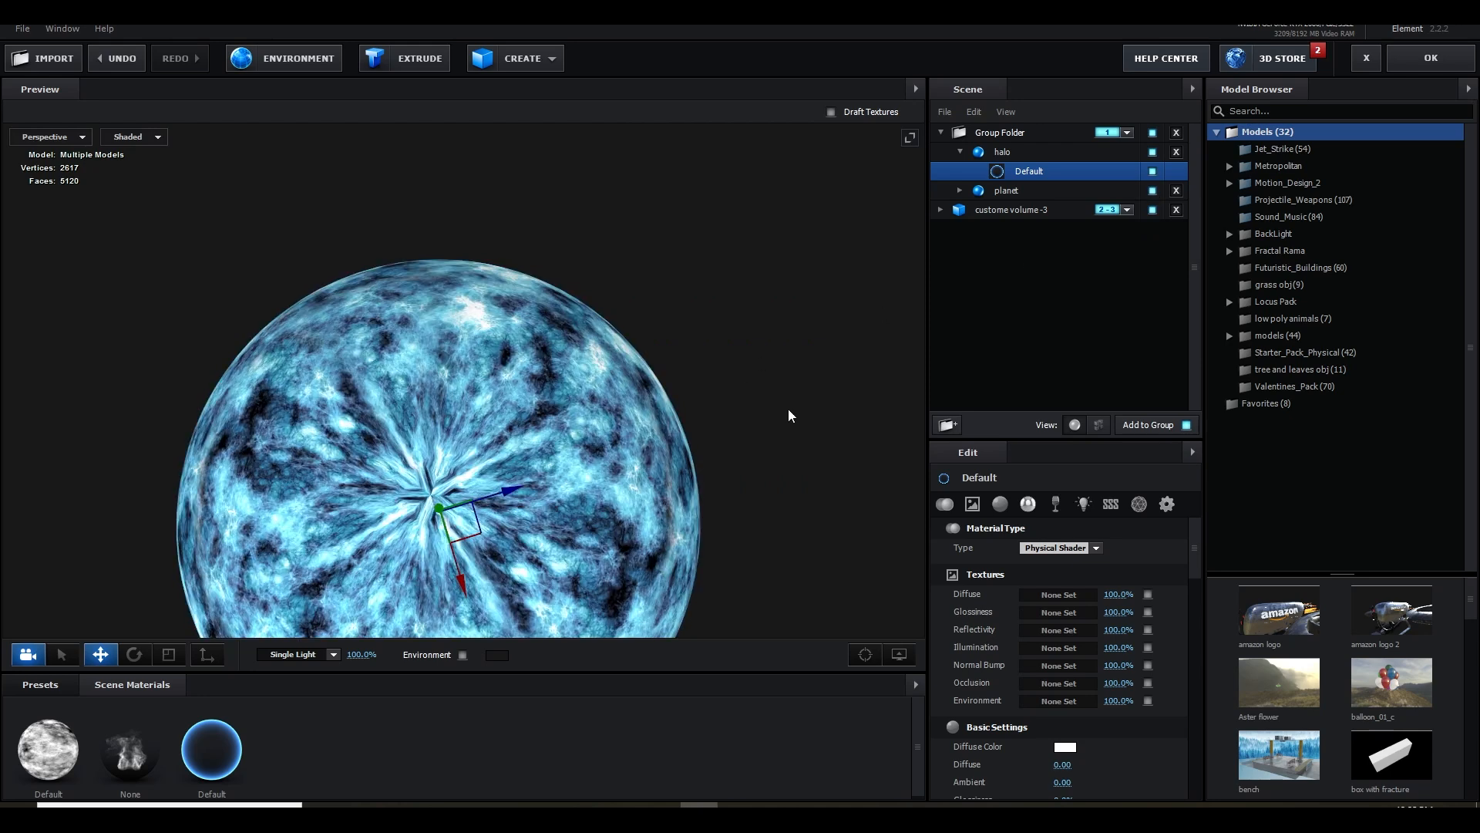
left_click_drag(629, 495, 613, 465)
left_click(995, 154)
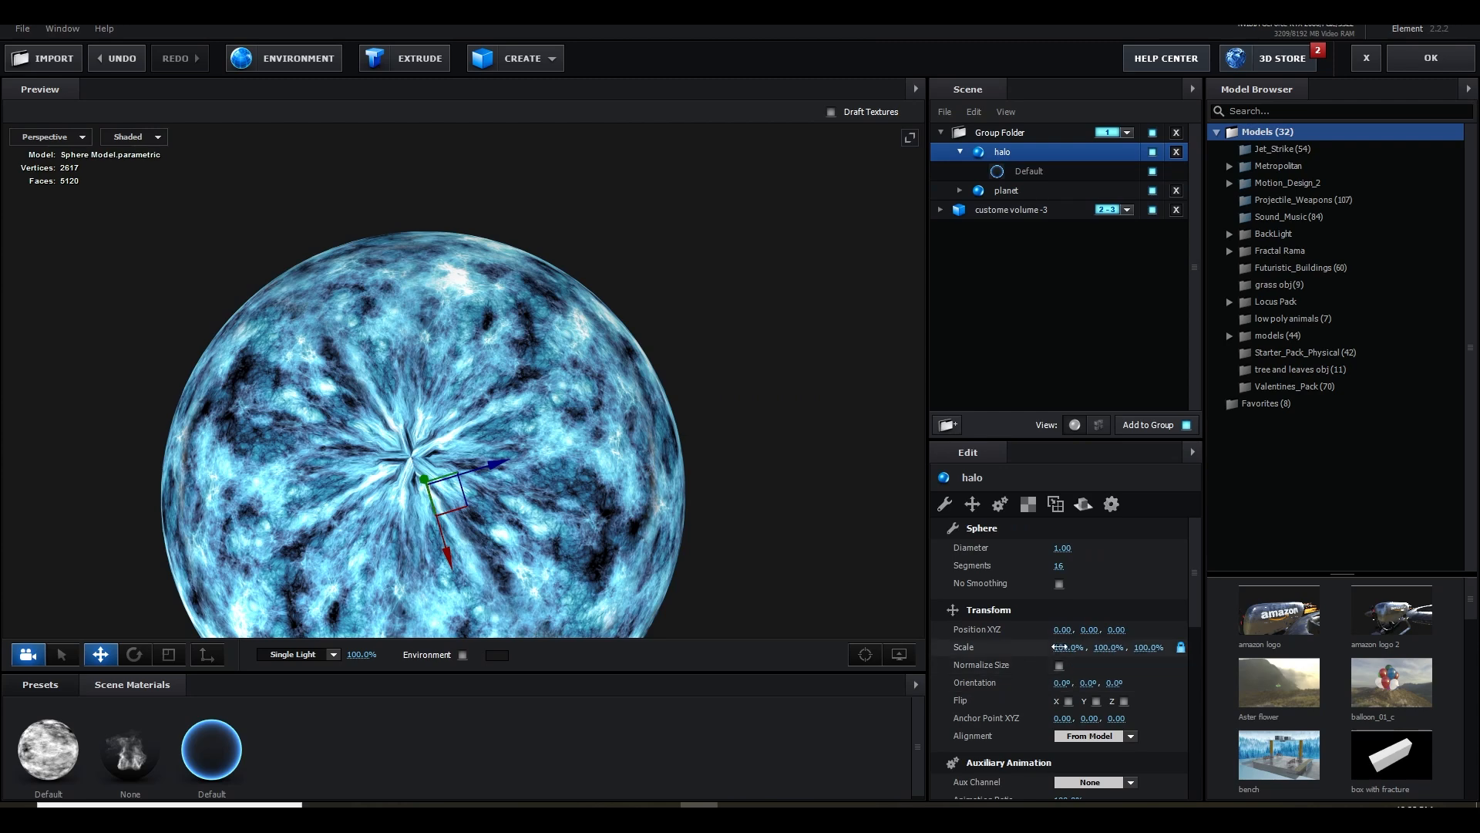
left_click_drag(1059, 647, 1063, 648)
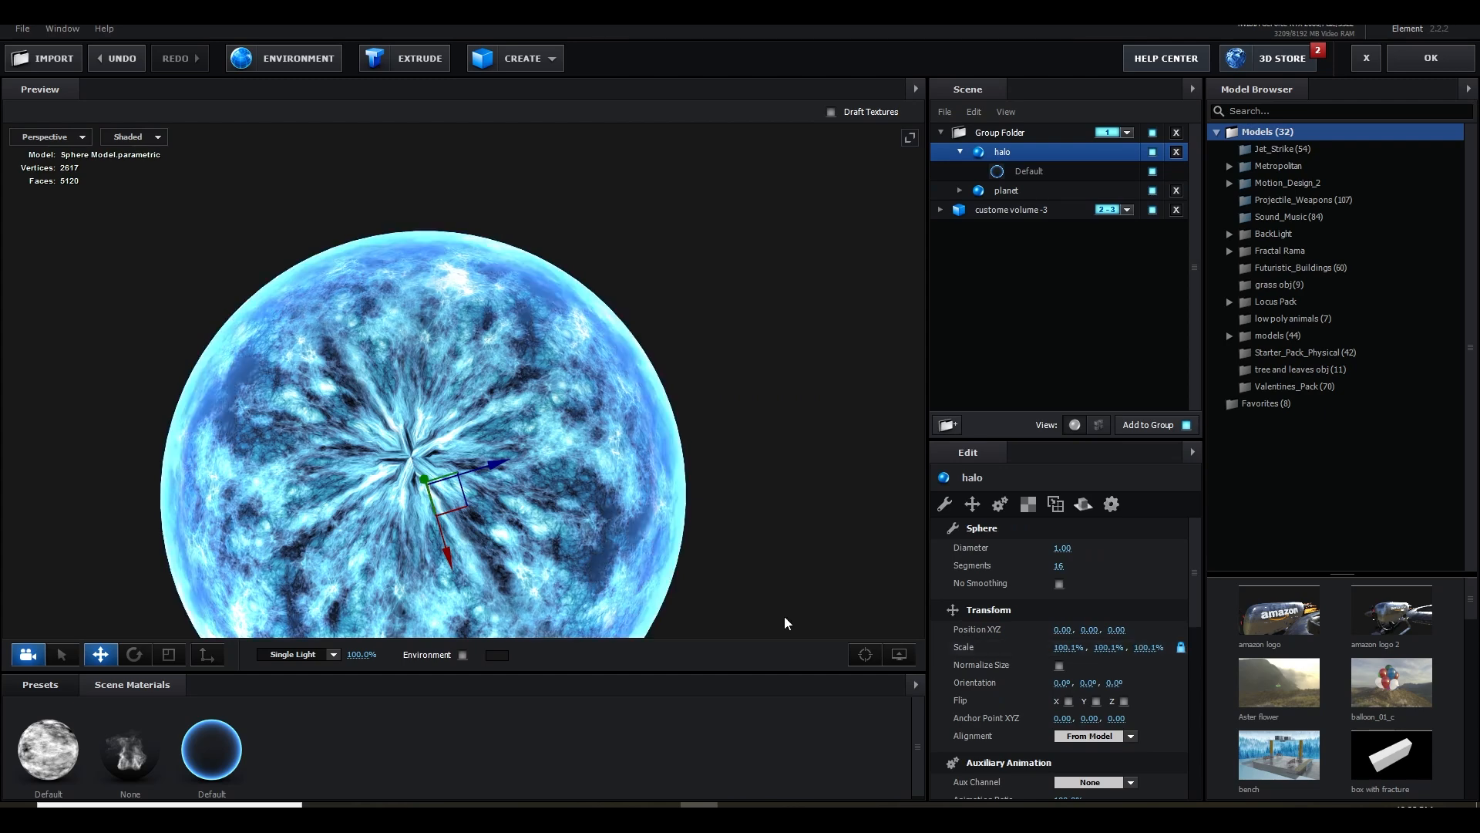
Set the halo material's Illumination Intensity to 300% and Fresnel Bias to 1.81, and apply the scene
scroll(736, 552, "down", 3)
left_click_drag(736, 552, 754, 544)
left_click(232, 761)
scroll(1070, 739, "down", 6)
left_click(1070, 738)
type("300")
key("Return")
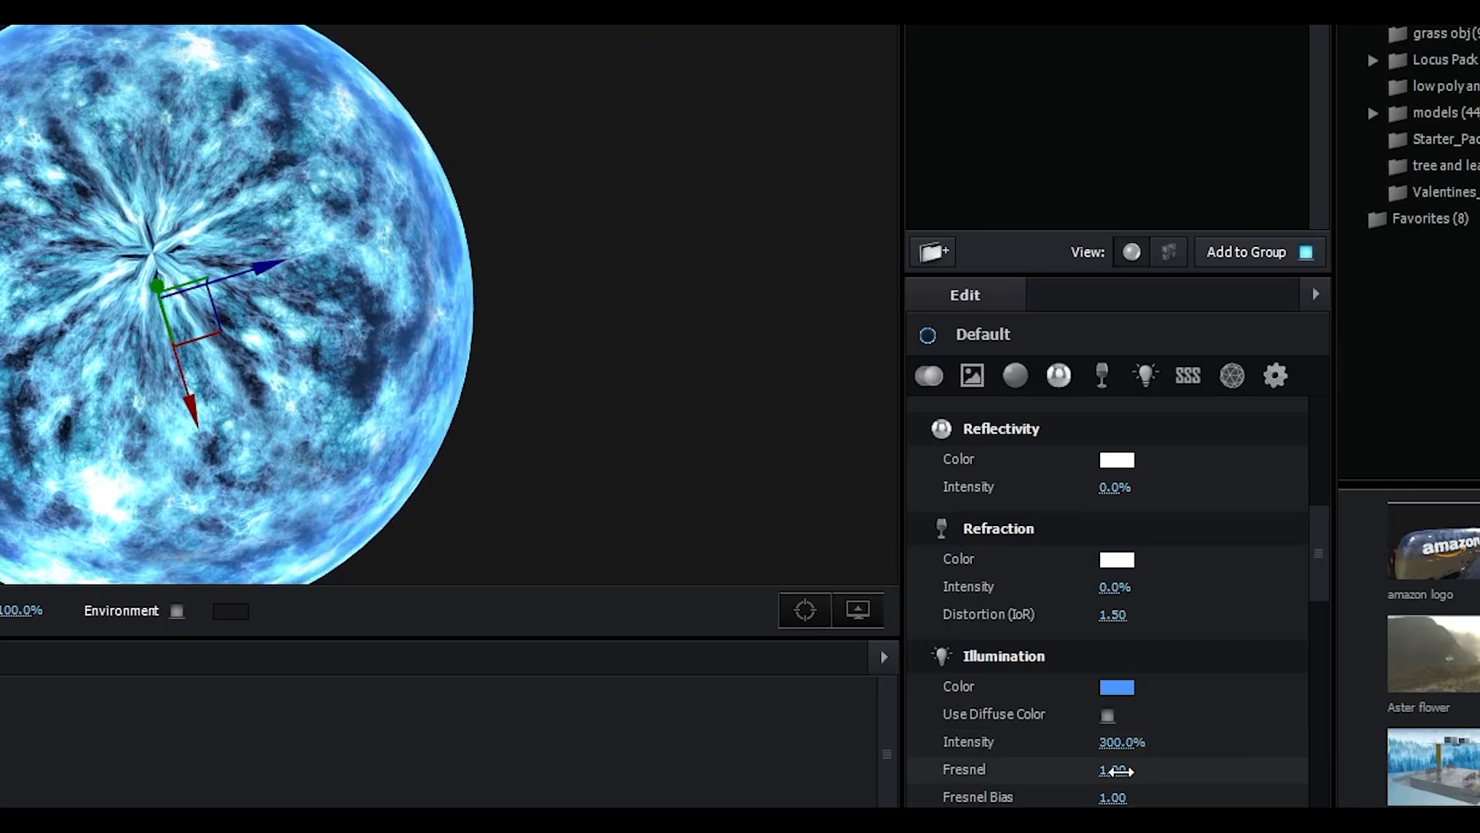
left_click_drag(1102, 798, 1209, 794)
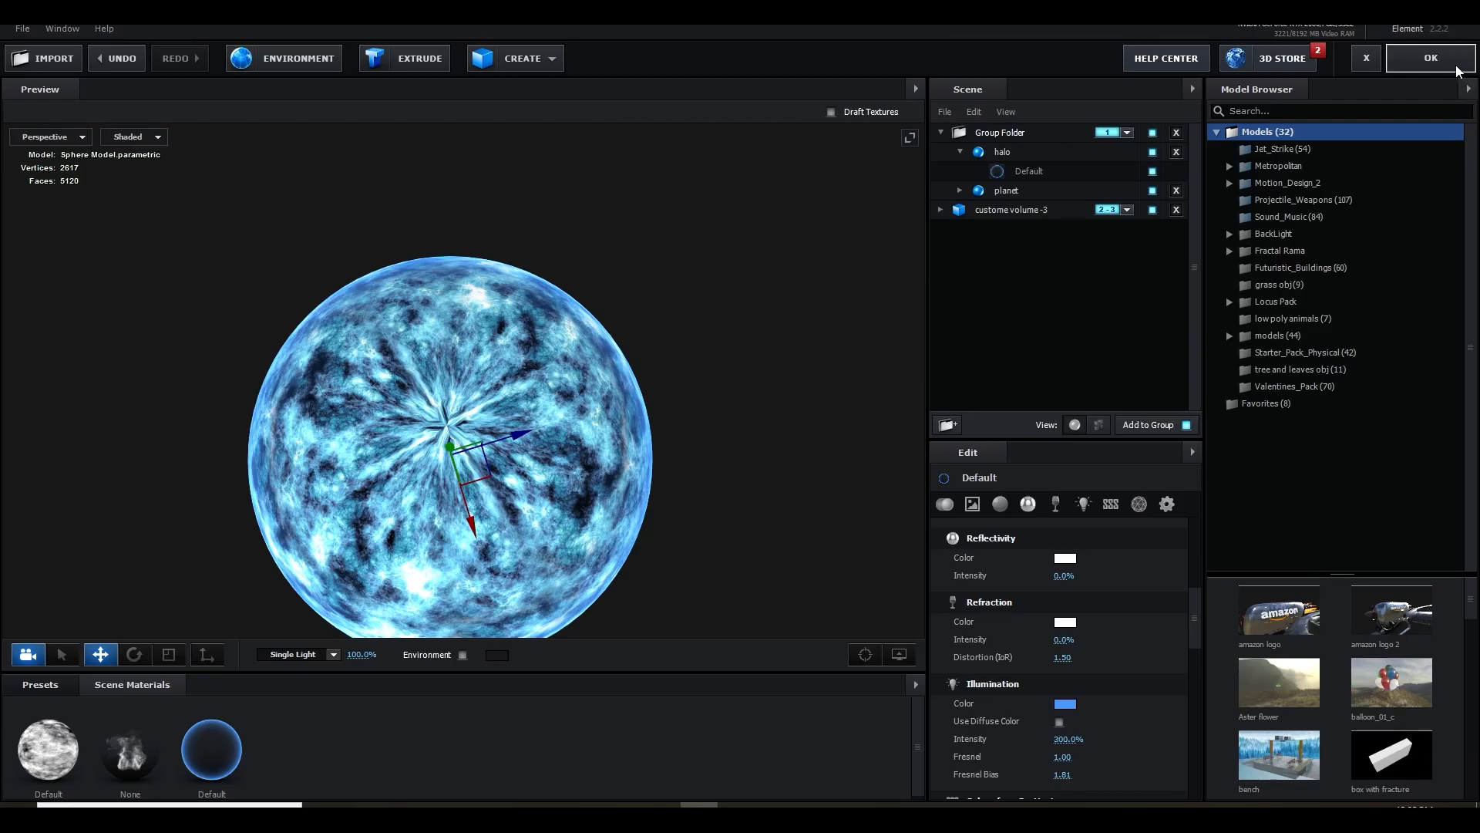
left_click(1426, 56)
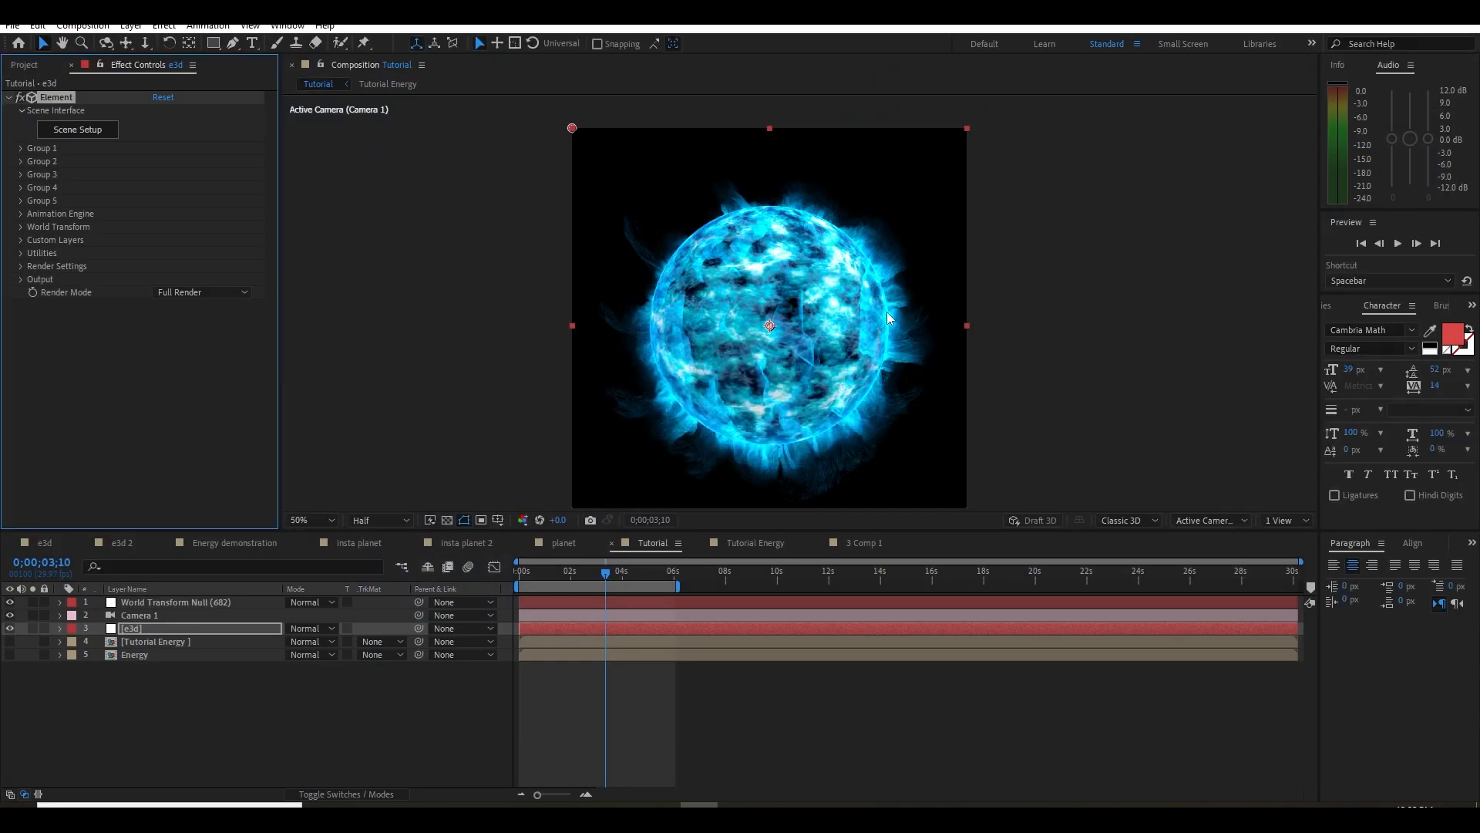
Reopen Scene Setup at 0;00;02;11 and set the planet material's Normal Bump to 5%
scroll(886, 312, "up", 1)
scroll(887, 330, "down", 1)
scroll(882, 331, "up", 1)
mouse_move(593, 578)
left_mouse_down()
mouse_move(651, 573)
mouse_move(580, 573)
left_mouse_up()
left_click(64, 130)
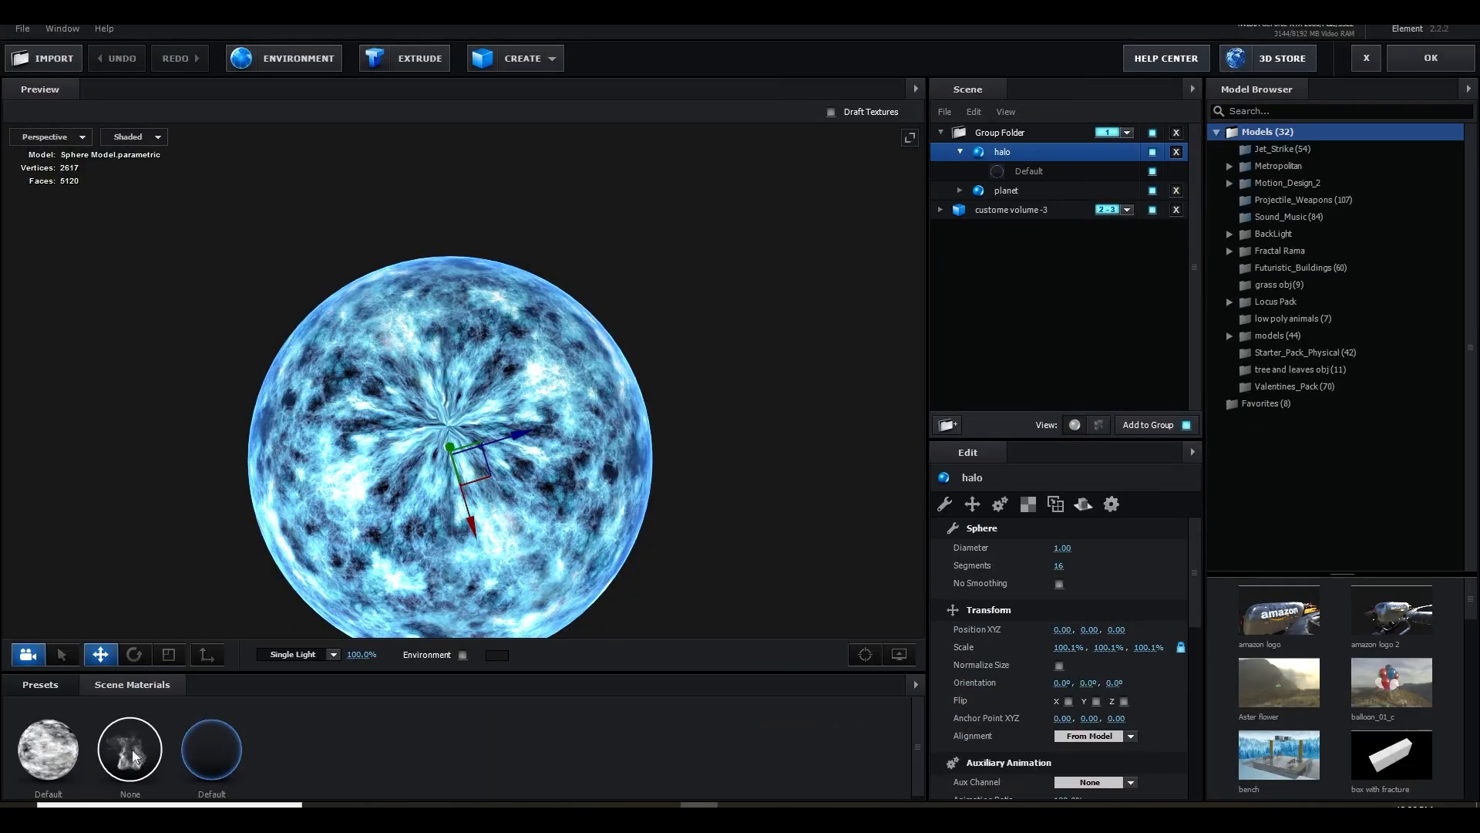
left_click(50, 749)
left_click_drag(635, 483, 611, 527)
scroll(591, 464, "up", 5)
scroll(620, 529, "up", 3)
scroll(708, 548, "down", 3)
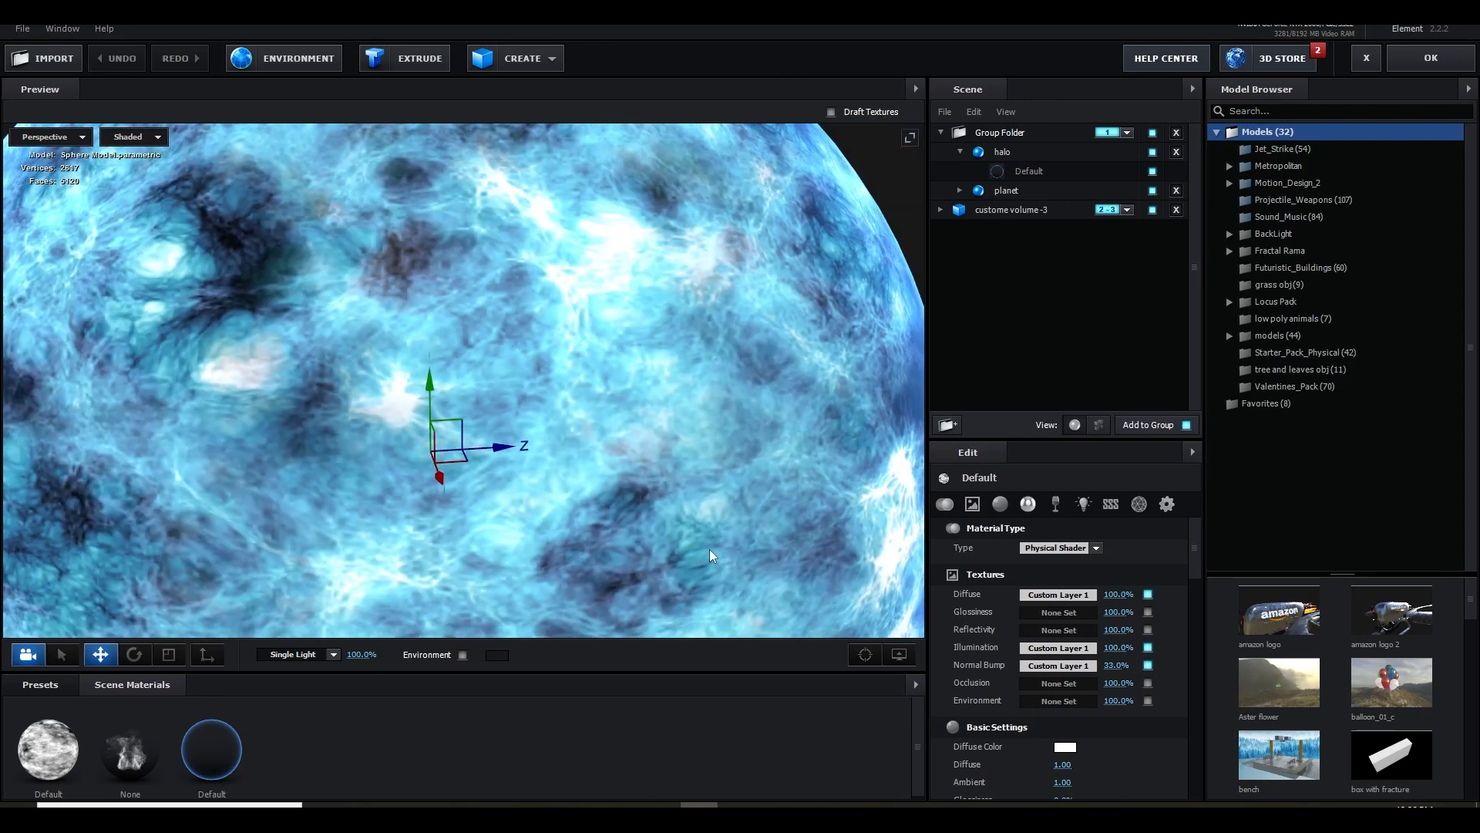
left_click_drag(708, 548, 704, 527)
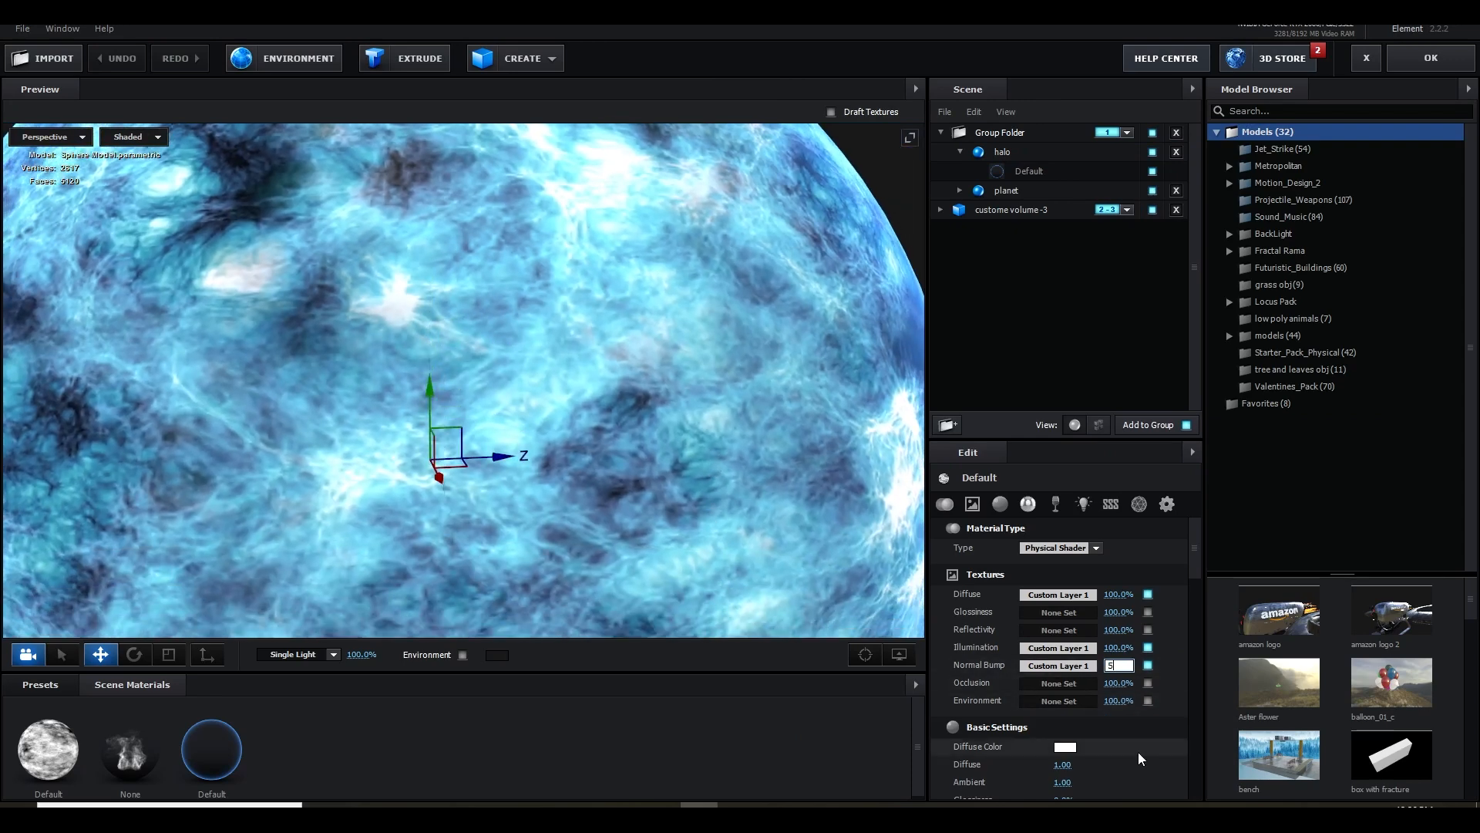
type("5")
key("Return")
Set the planet material's Diffuse and Ambient to 0.00 and its Illumination Intensity to 145%
left_click_drag(1061, 764, 814, 762)
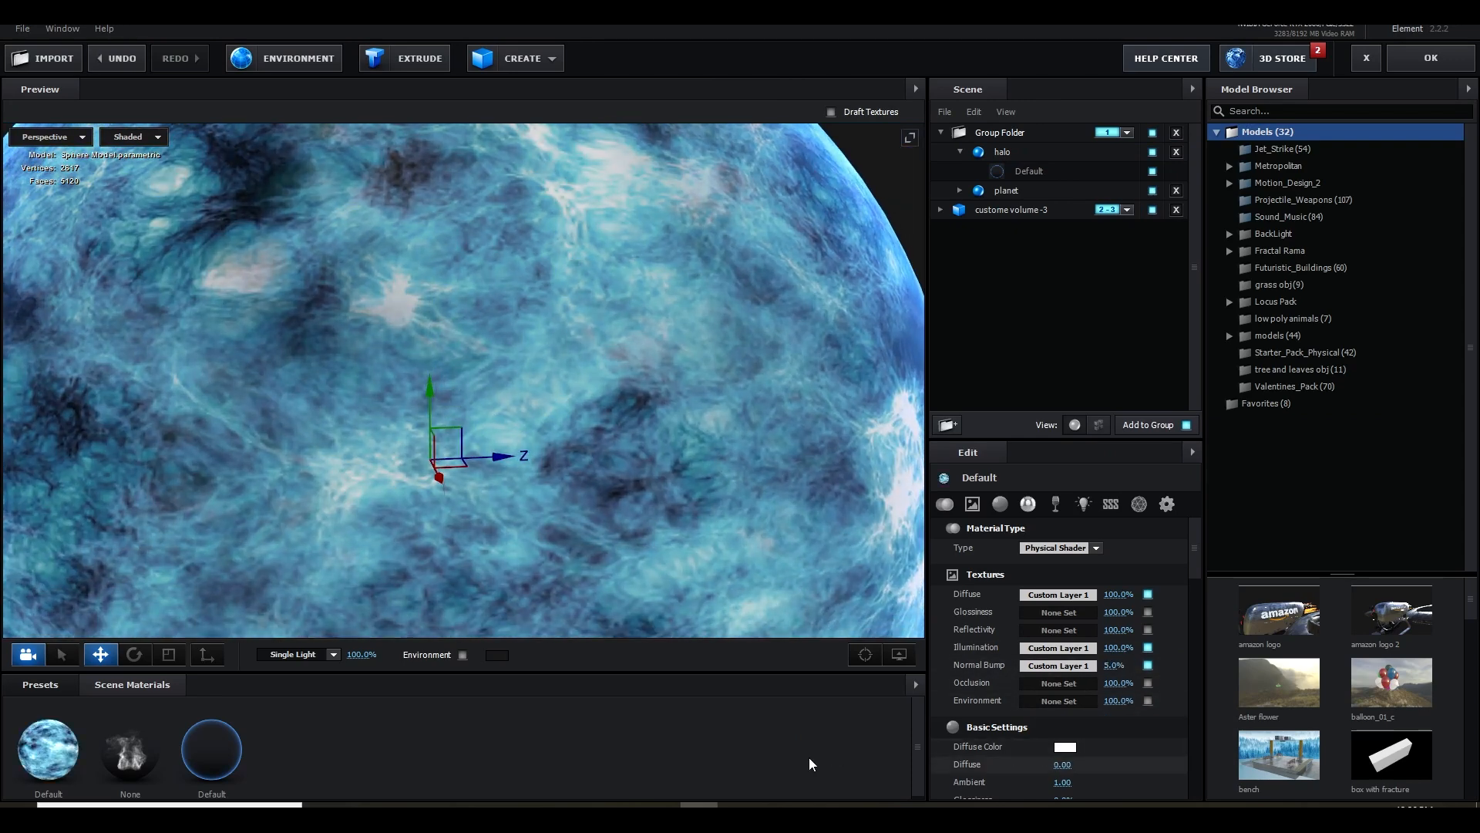
scroll(946, 771, "down", 3)
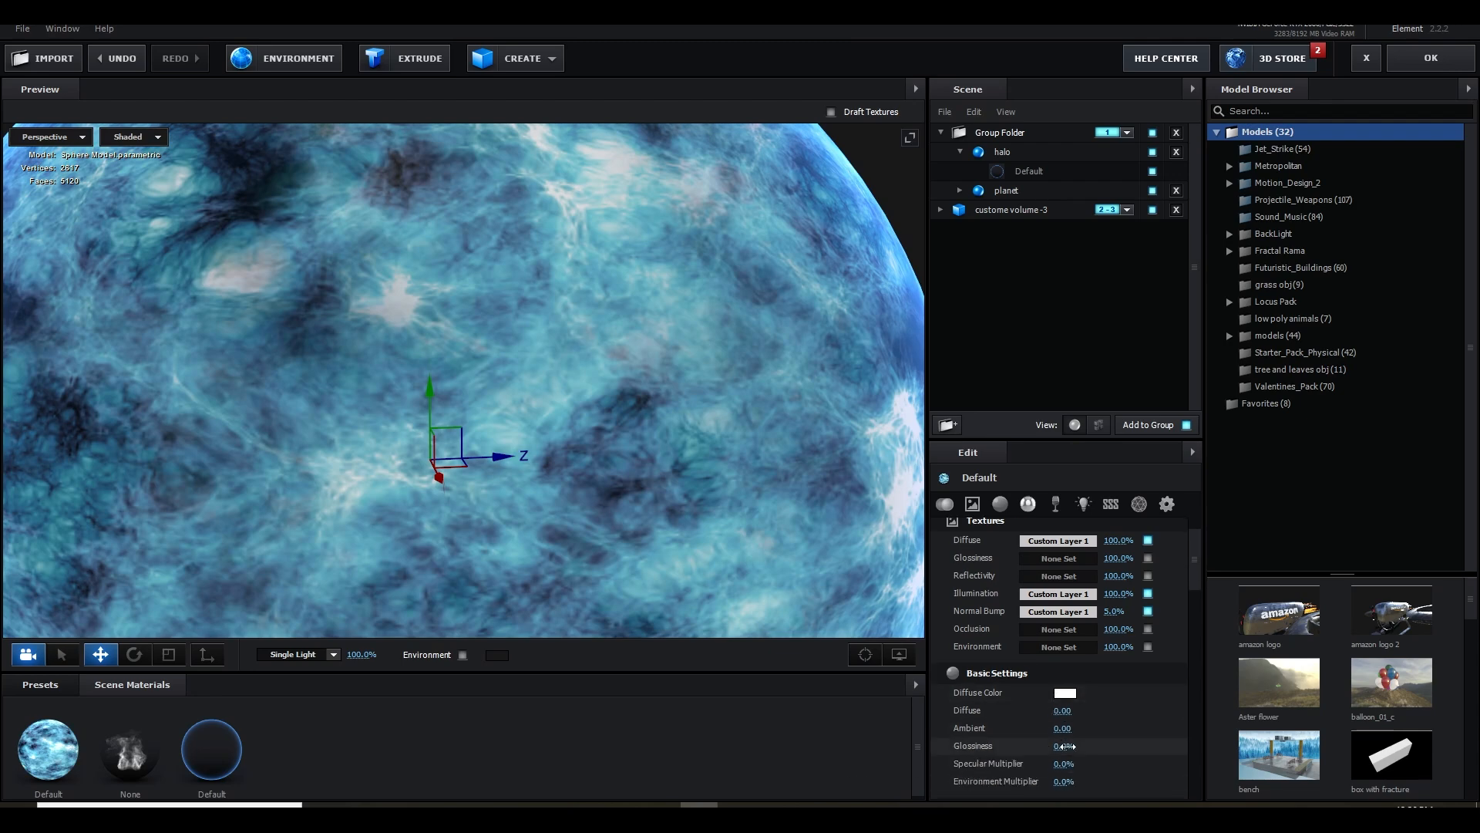
scroll(1078, 779, "down", 5)
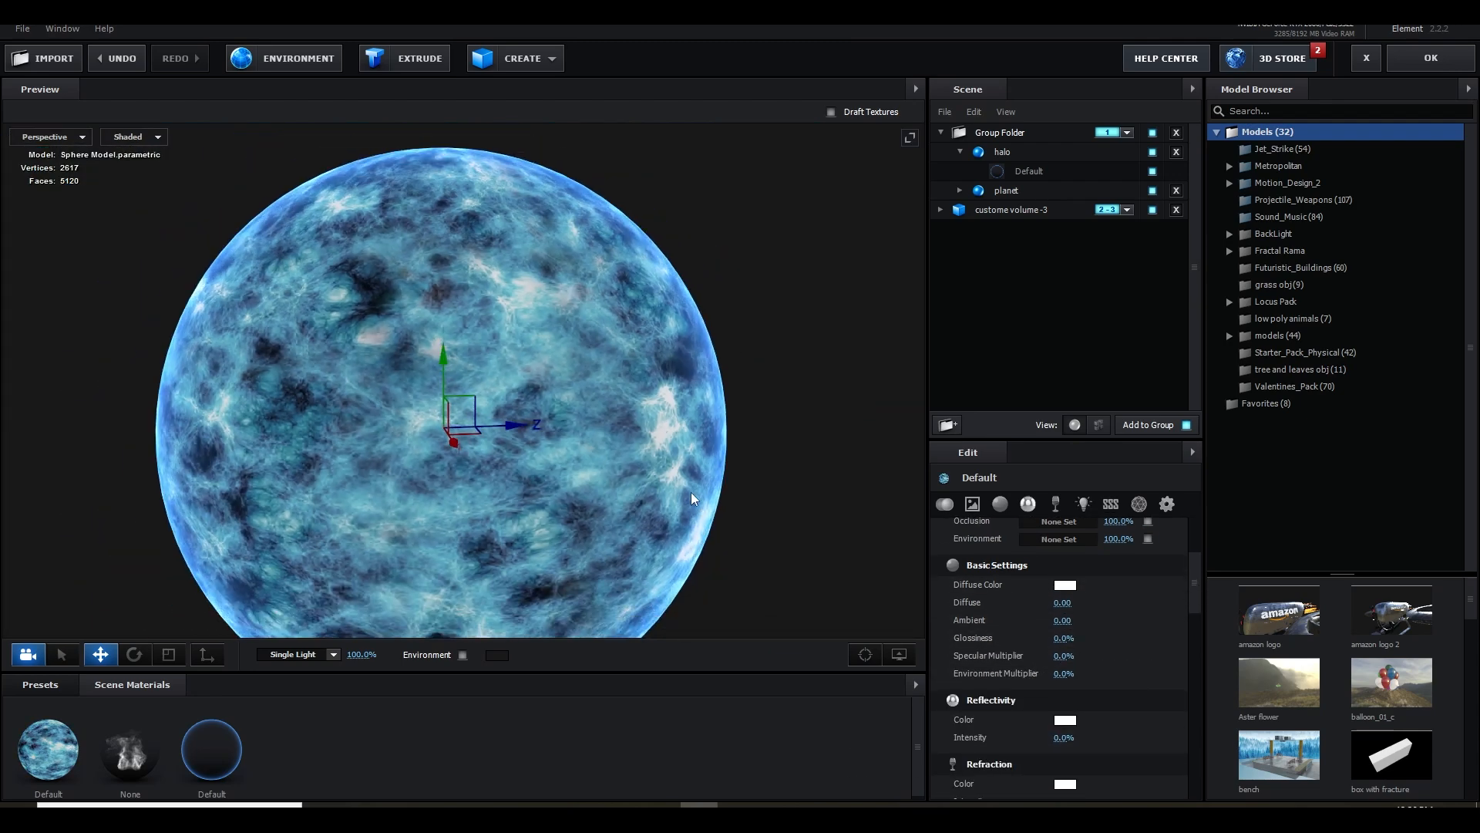
scroll(1067, 678, "down", 4)
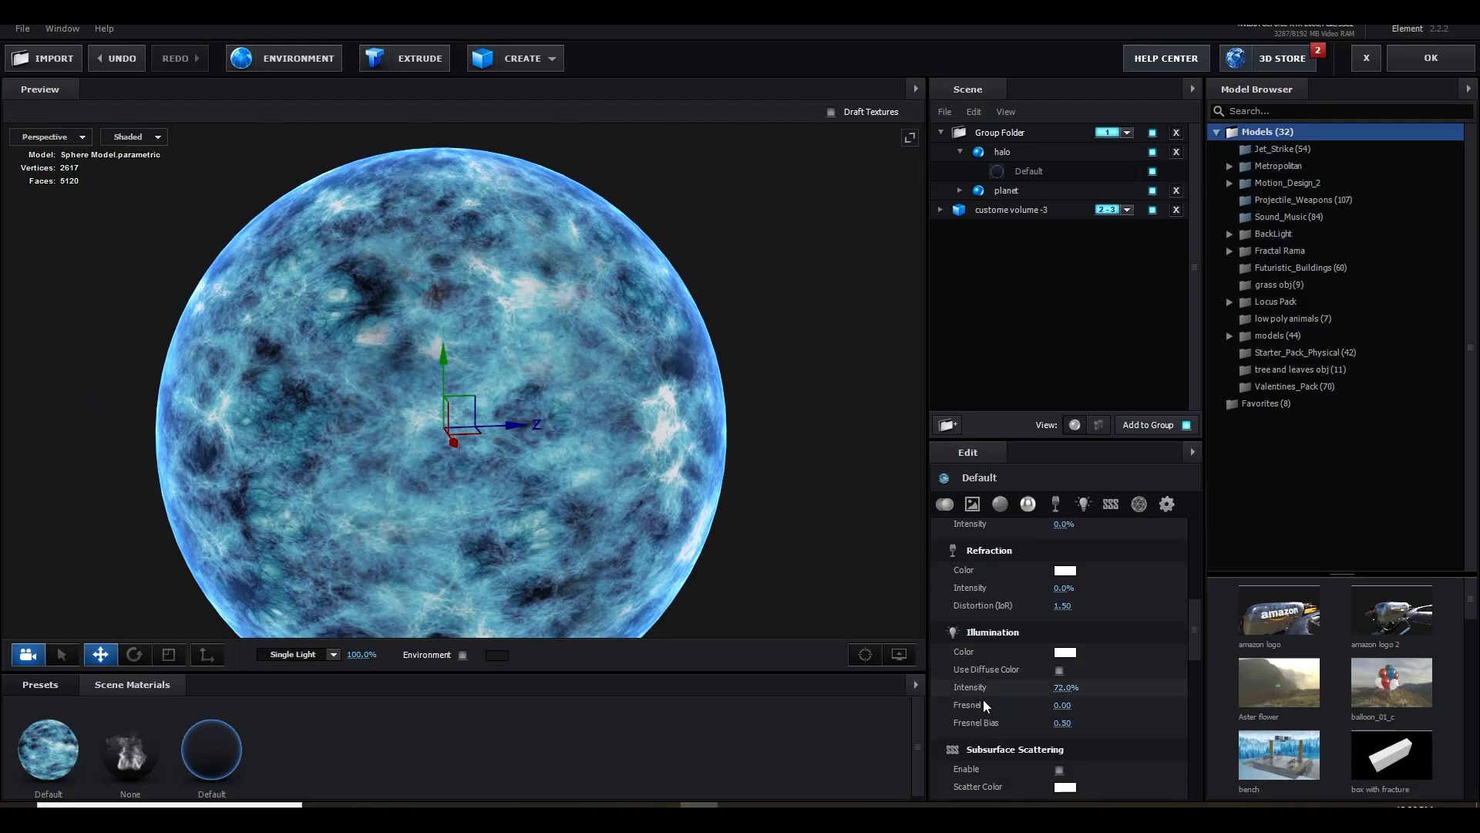
left_click_drag(1130, 573, 1207, 578)
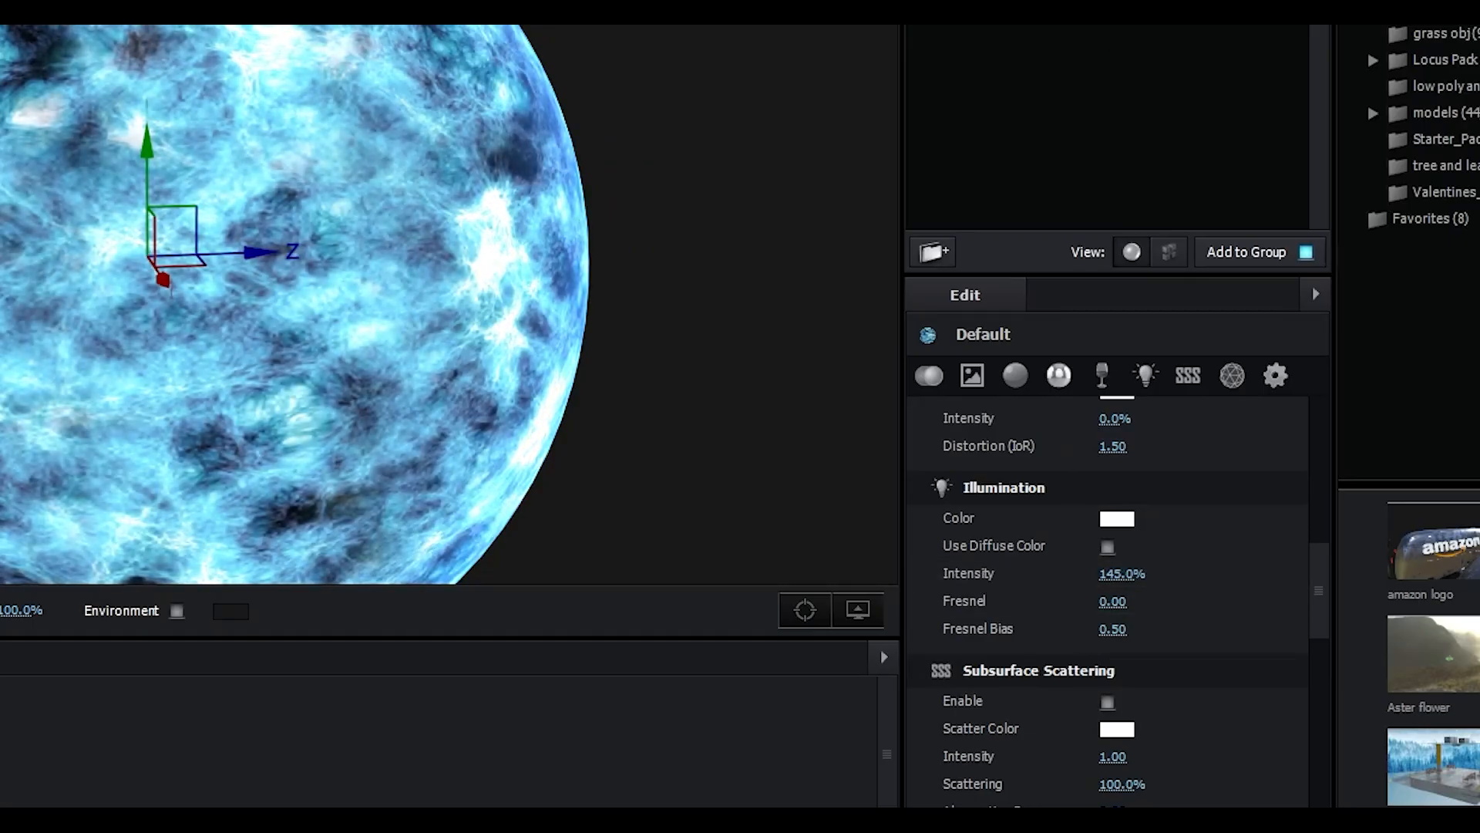
Set the planet object's UV Repeat to 3.00, 2.00 and apply the Element scene
left_click(994, 26)
left_click(1060, 378)
left_click(1113, 471)
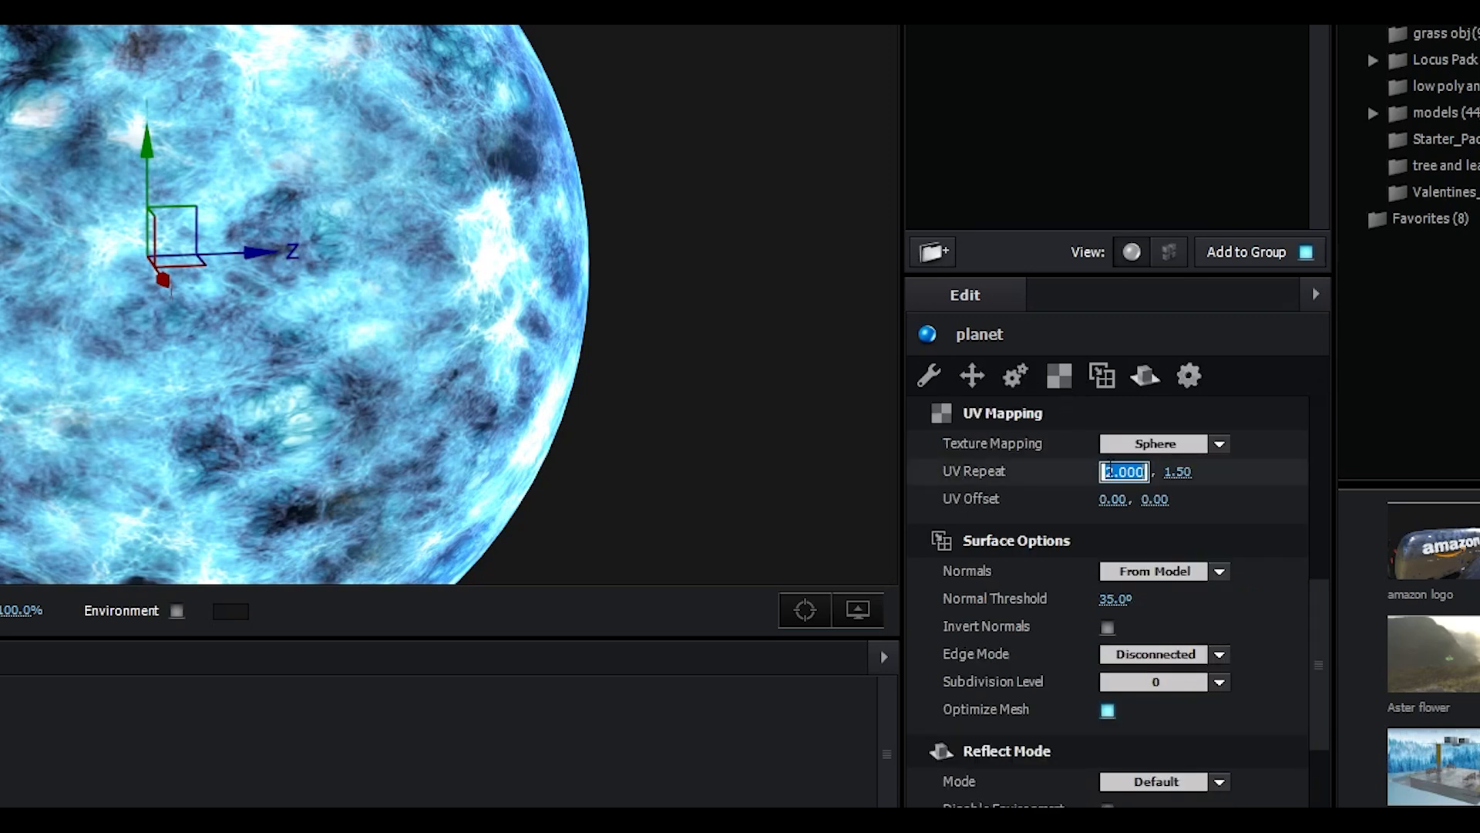
type("3")
key("Return")
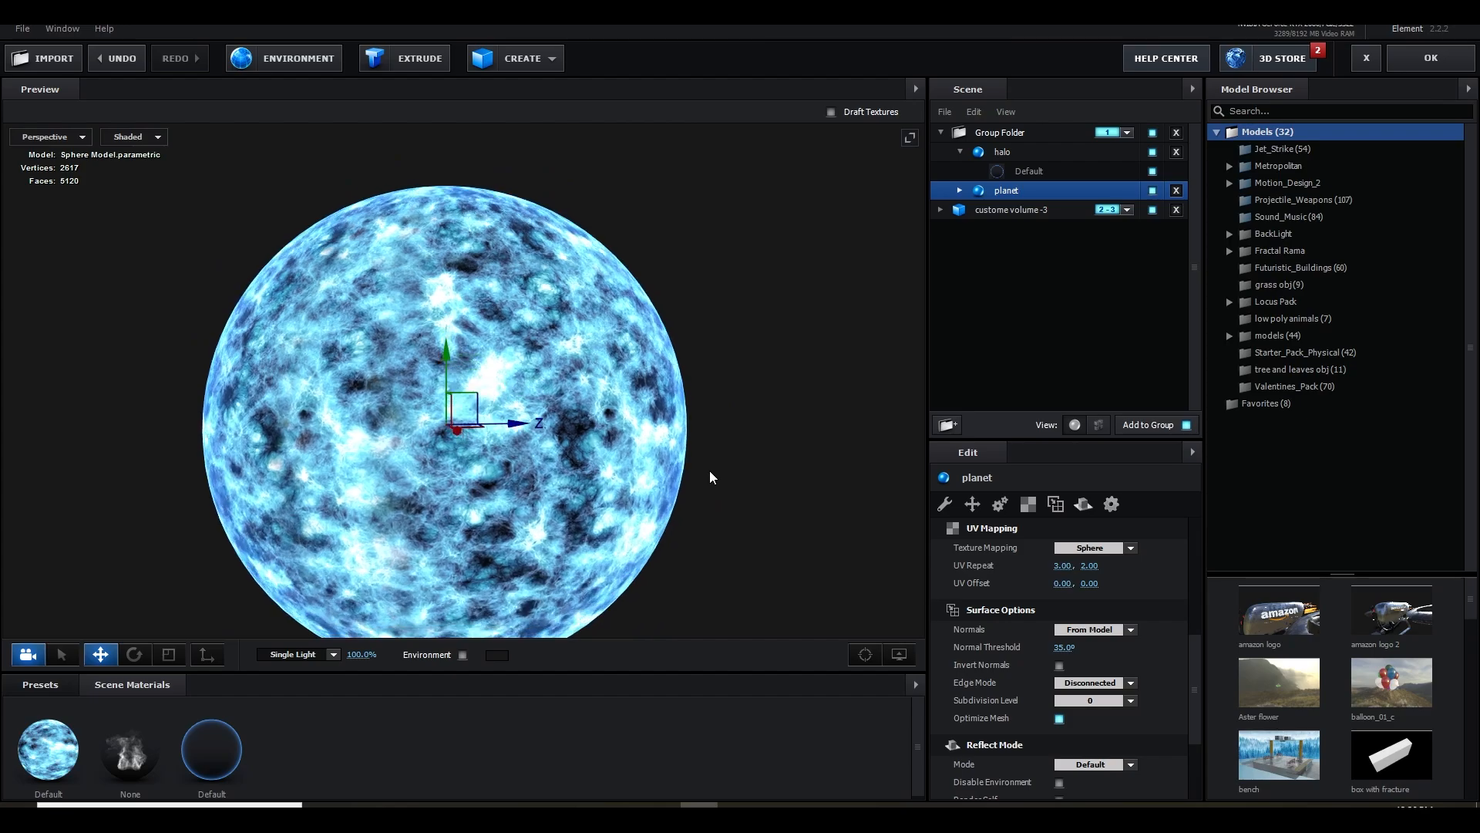
left_click(1421, 66)
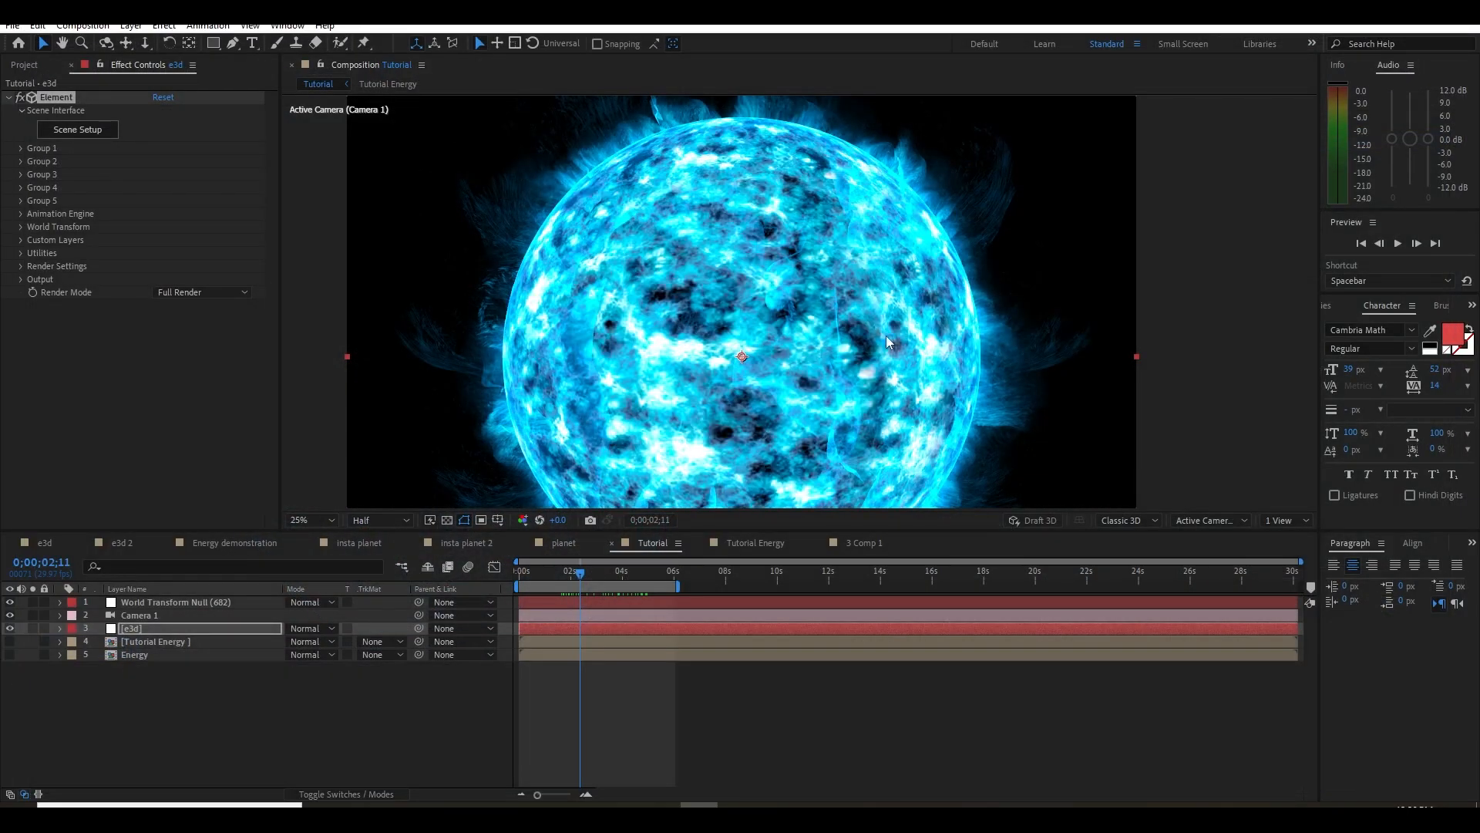
scroll(886, 335, "down", 2)
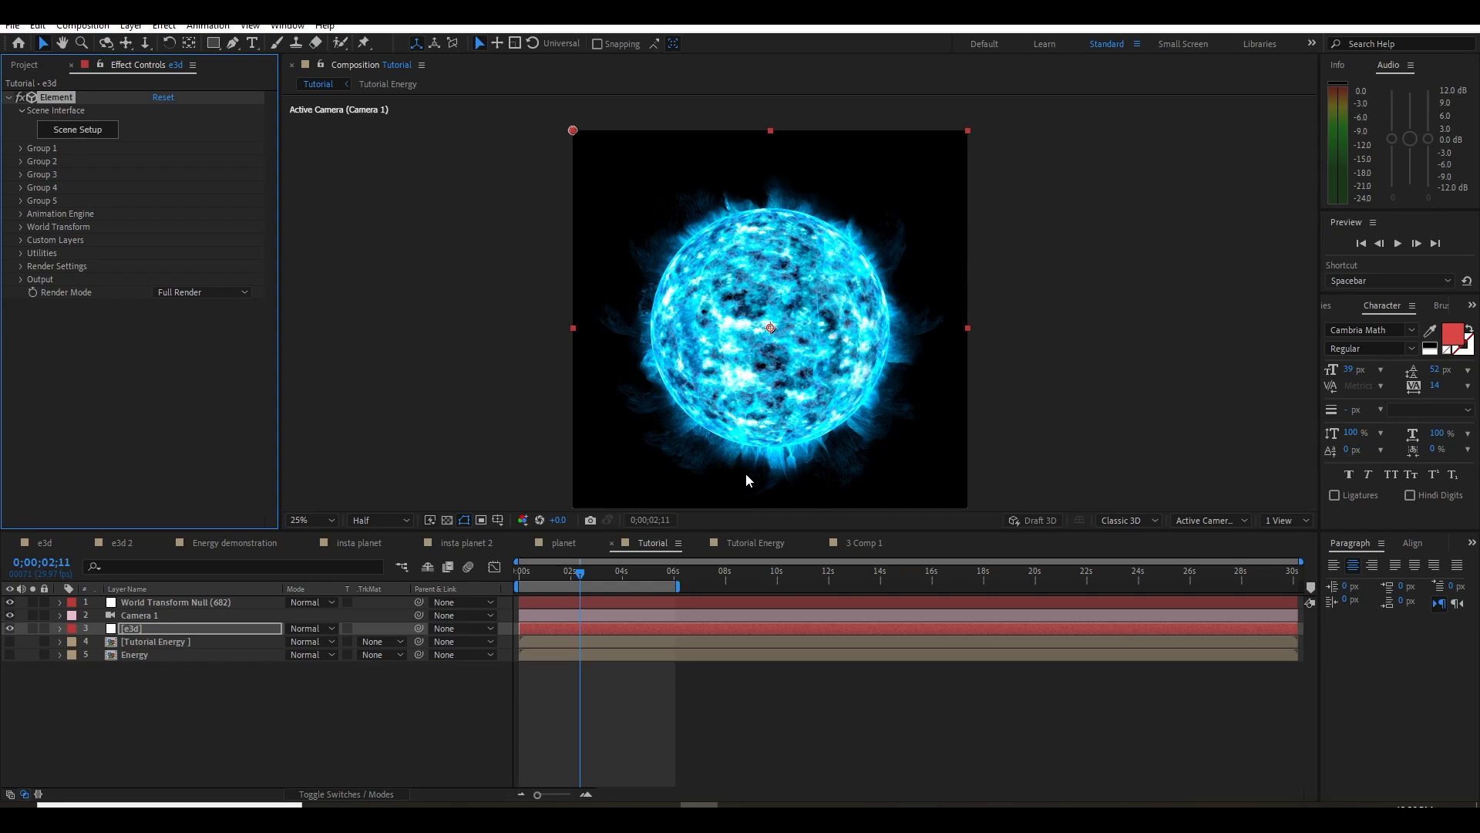
Set Group 2's Particle Count to 275 and check the energy strands at other frames
left_click_drag(598, 573, 630, 573)
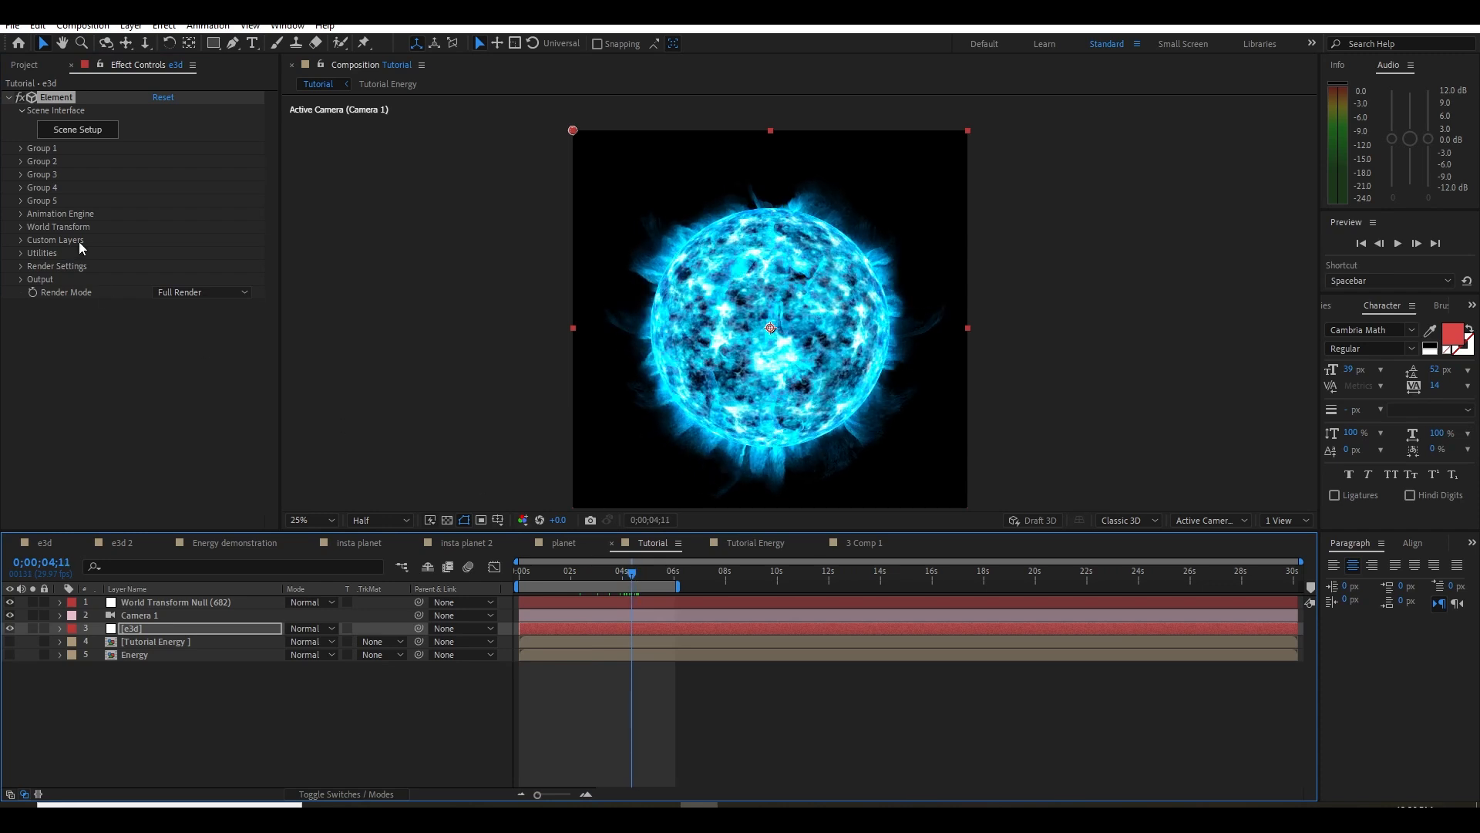
left_click(21, 162)
left_click_drag(161, 136, 307, 139)
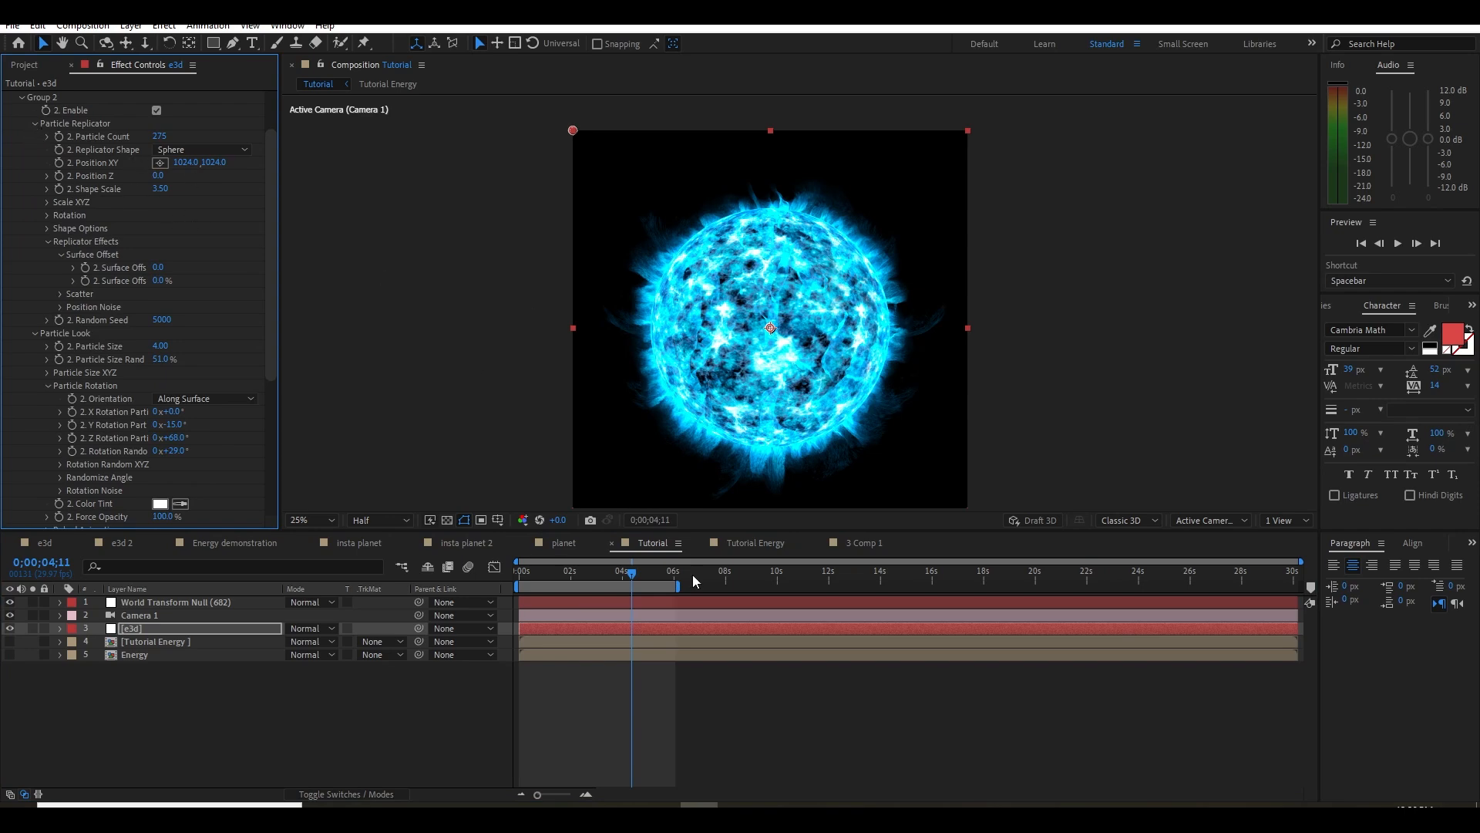
left_click_drag(624, 574, 550, 577)
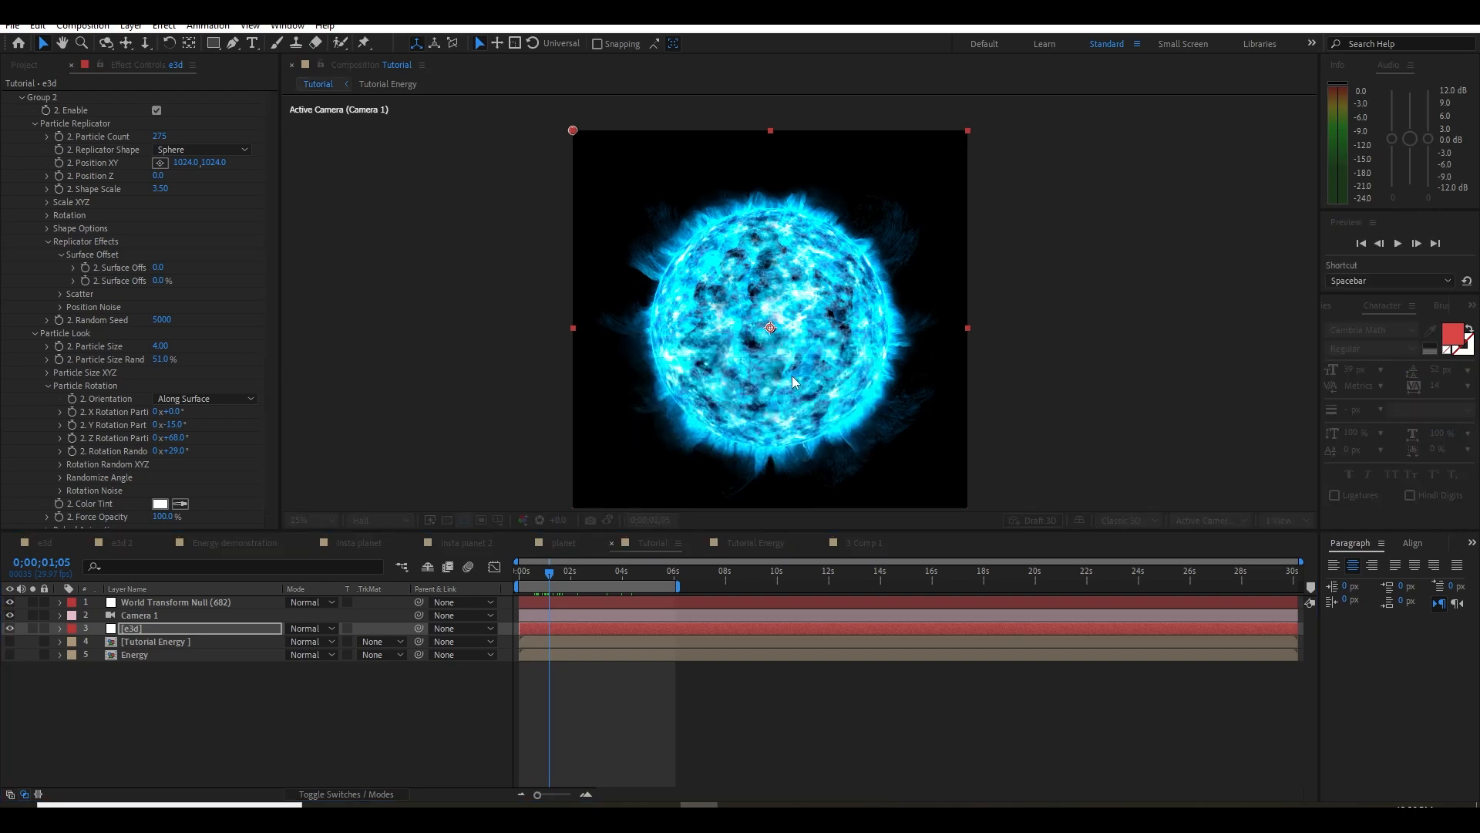
left_click(807, 392)
key("period")
key("comma")
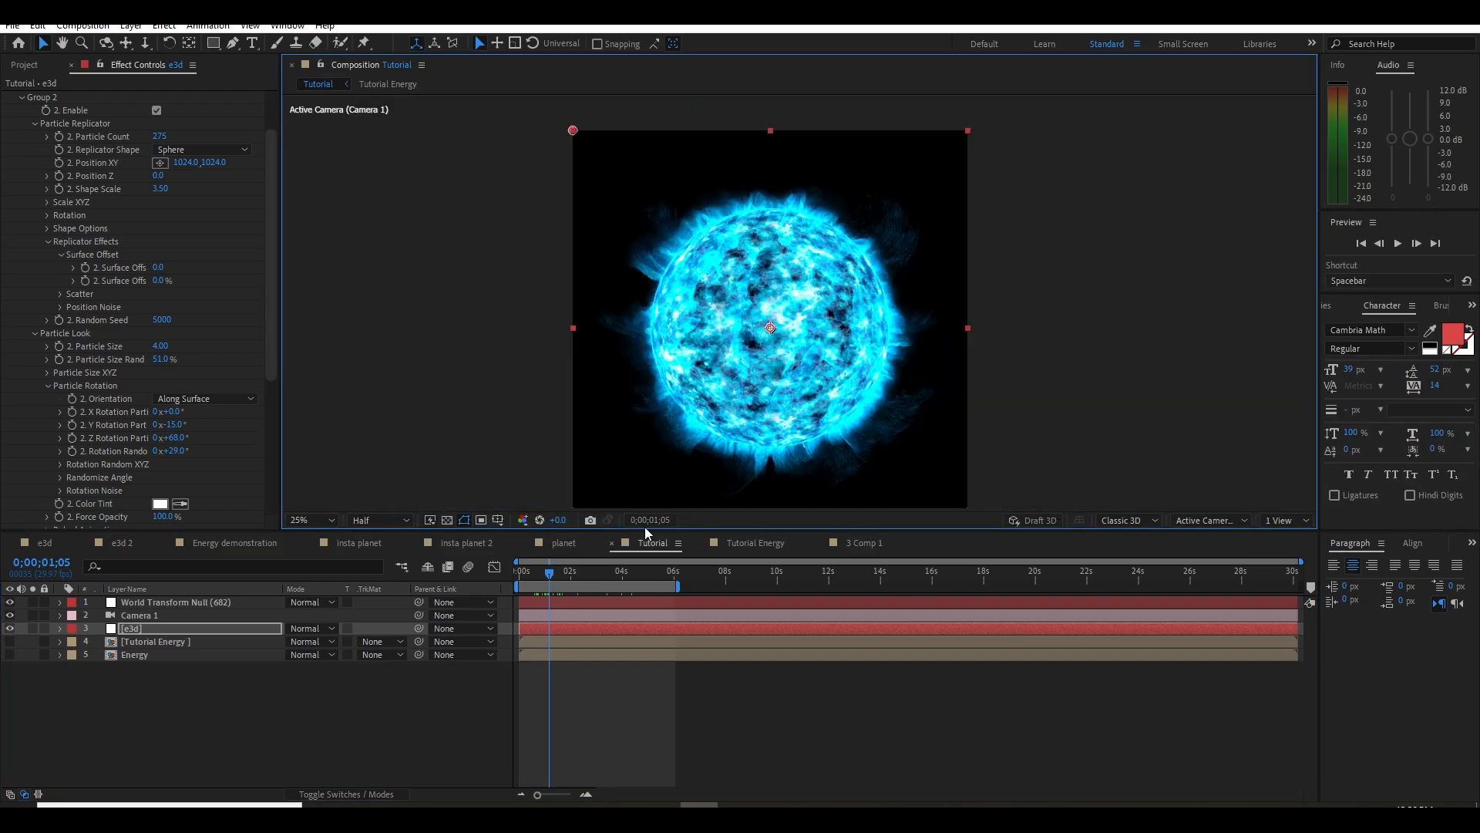
Add an adjustment layer above e3d with HDR Highlight Compression at 25% and compare the highlights
right_click(267, 704)
mouse_move(370, 518)
left_click(513, 647)
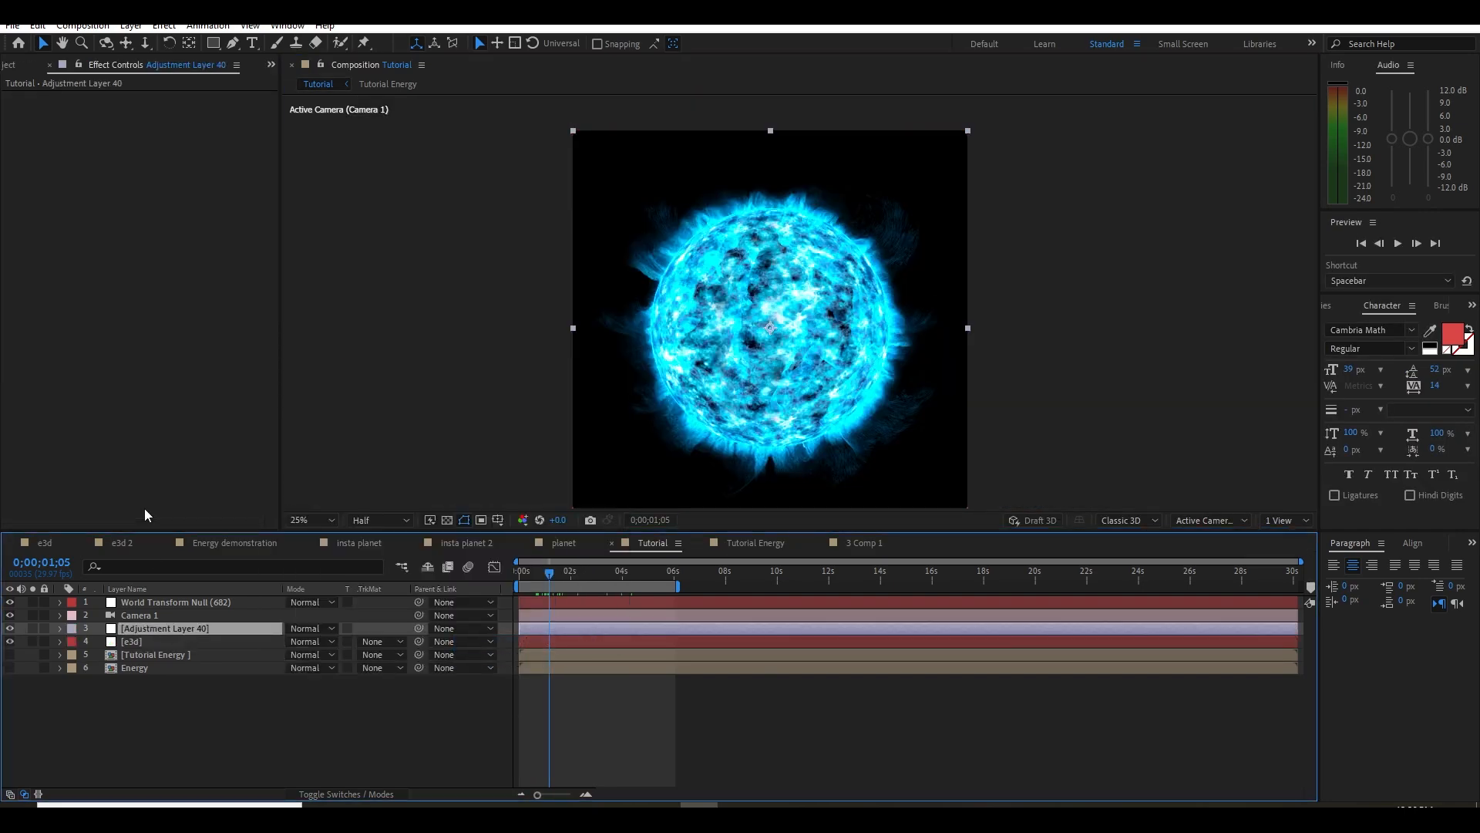
key("ctrl+space")
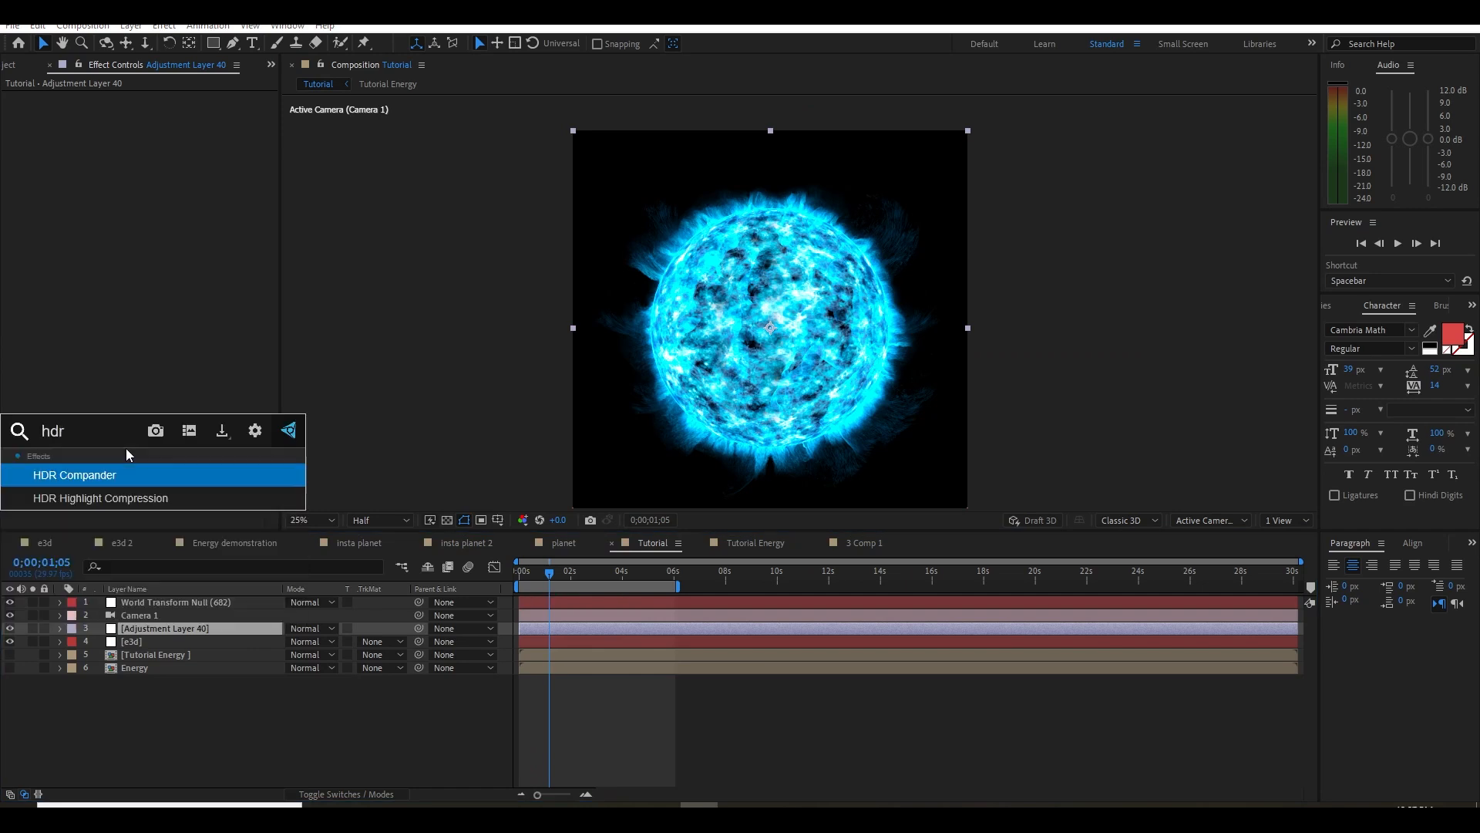
key("Down")
key("Return")
left_click_drag(159, 110, 139, 118)
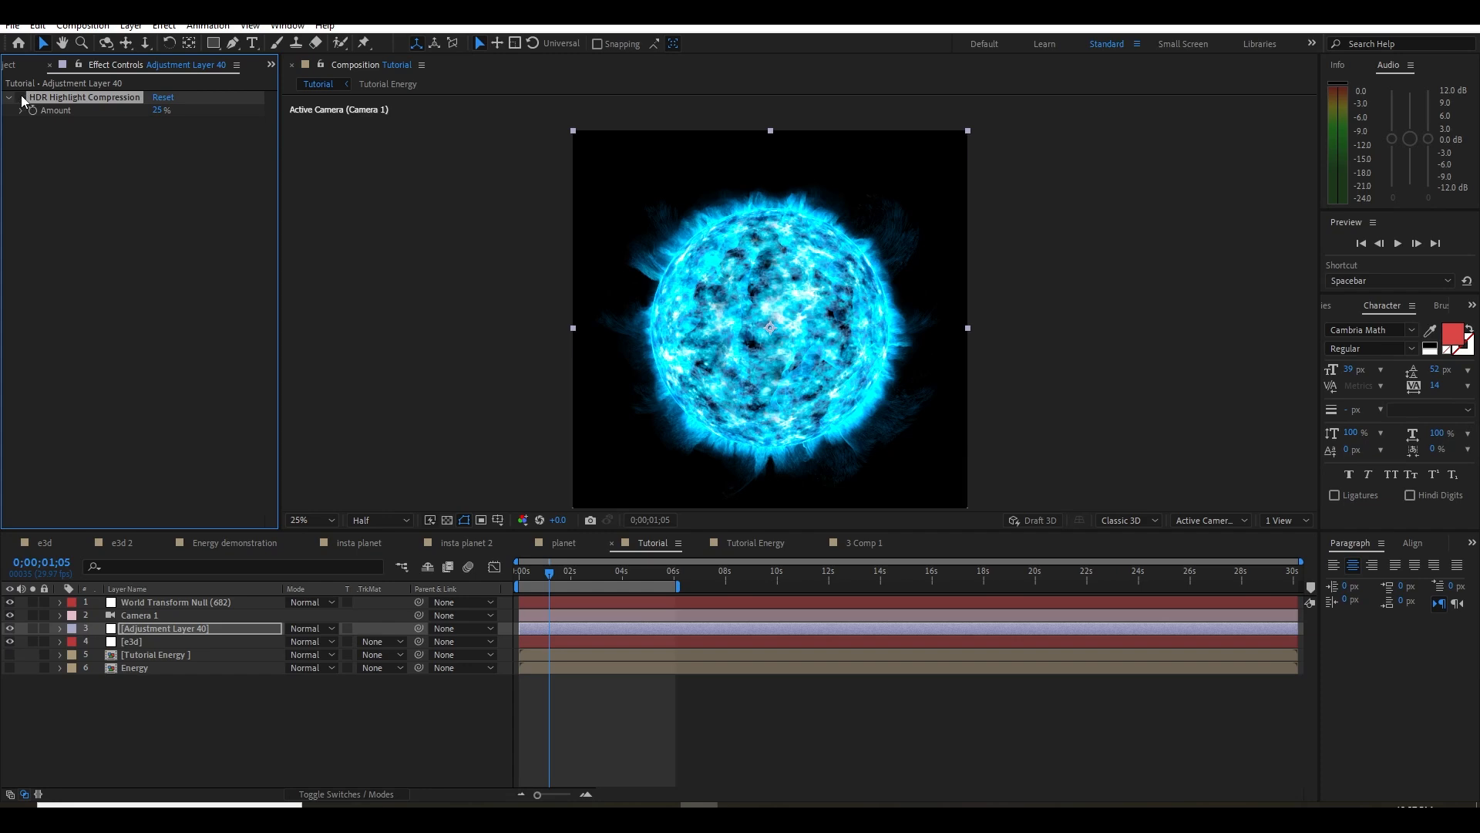
scroll(779, 315, "up", 4)
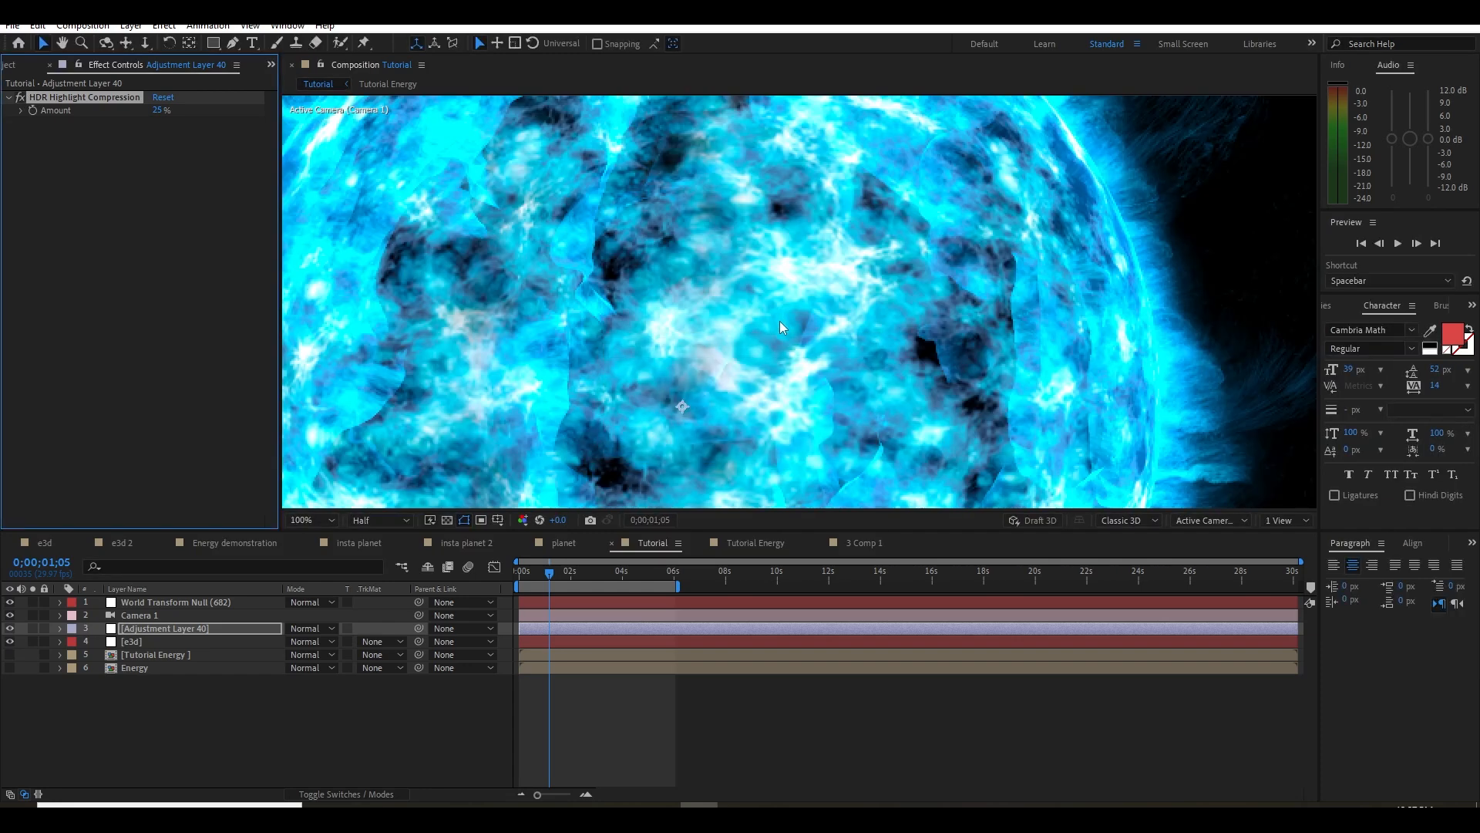
scroll(779, 321, "down", 2)
scroll(816, 347, "down", 2)
Create another adjustment layer and move it above all other layers
right_click(236, 732)
mouse_move(309, 546)
left_click(486, 669)
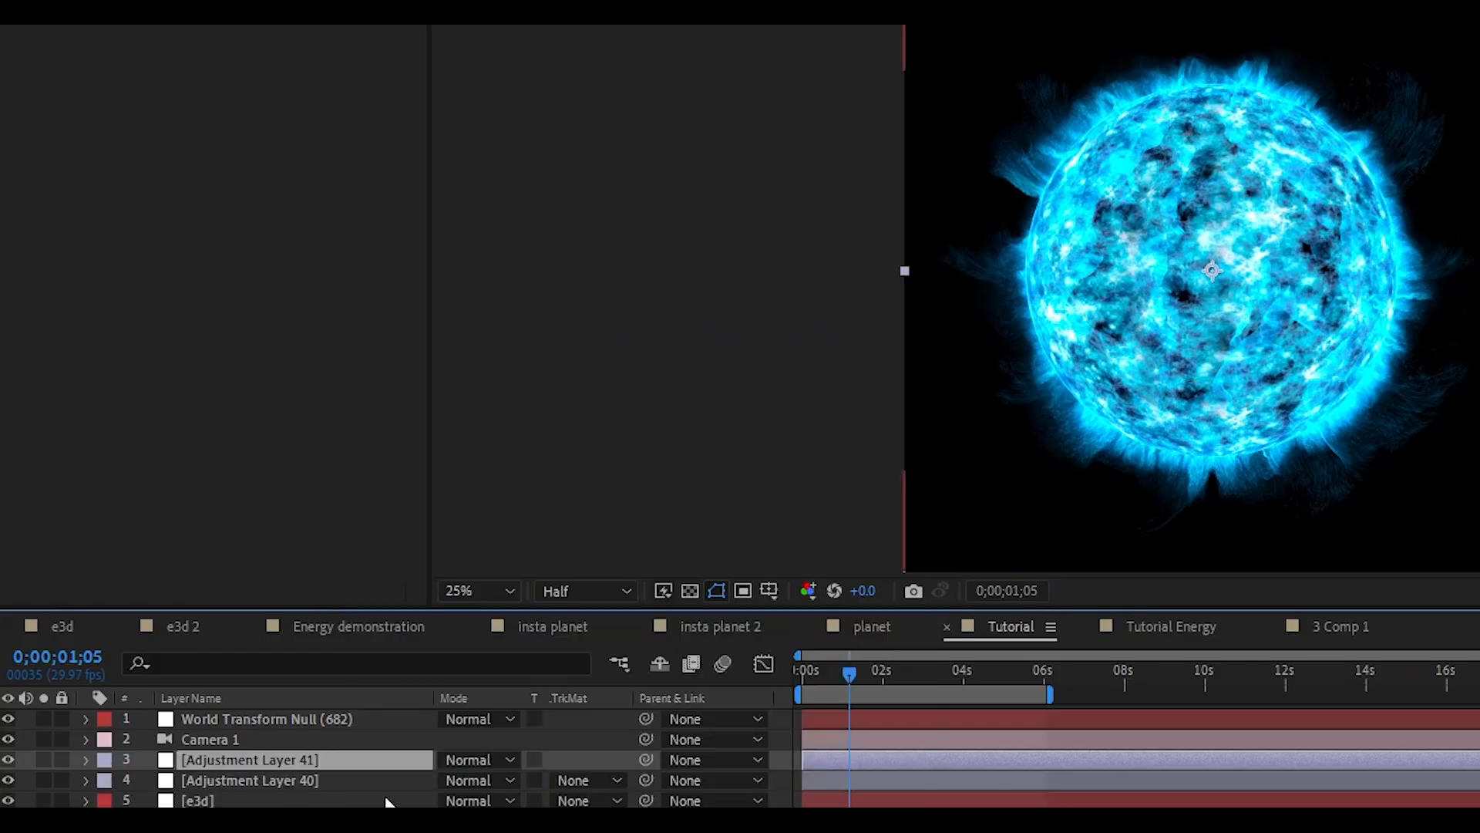
left_click_drag(221, 763, 252, 711)
left_click(162, 270)
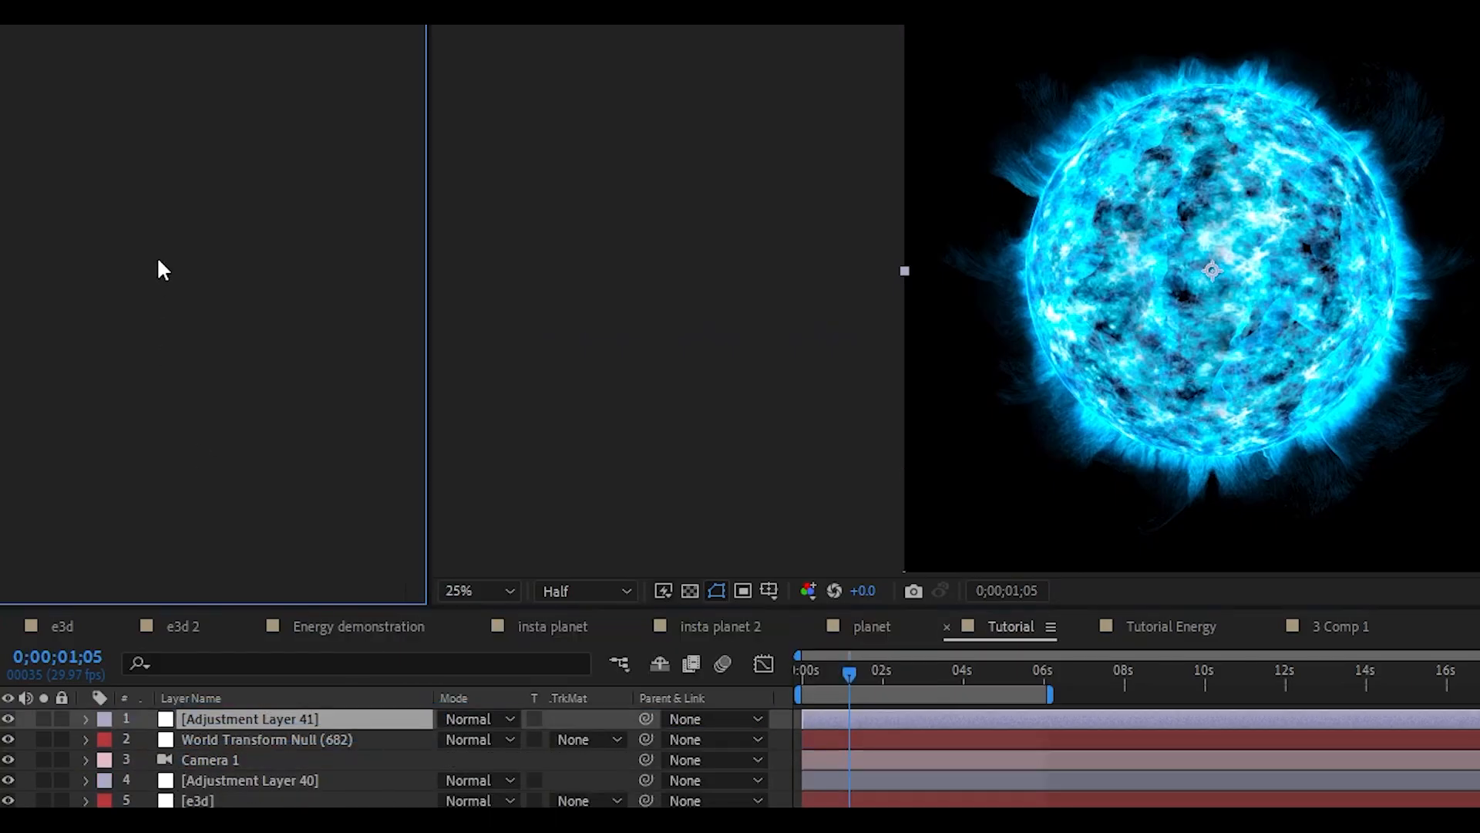
Apply Turbulent Displace with Amount 27 and Size 6 to the topmost adjustment layer and preview the animation
key("ctrl+space")
type("tu")
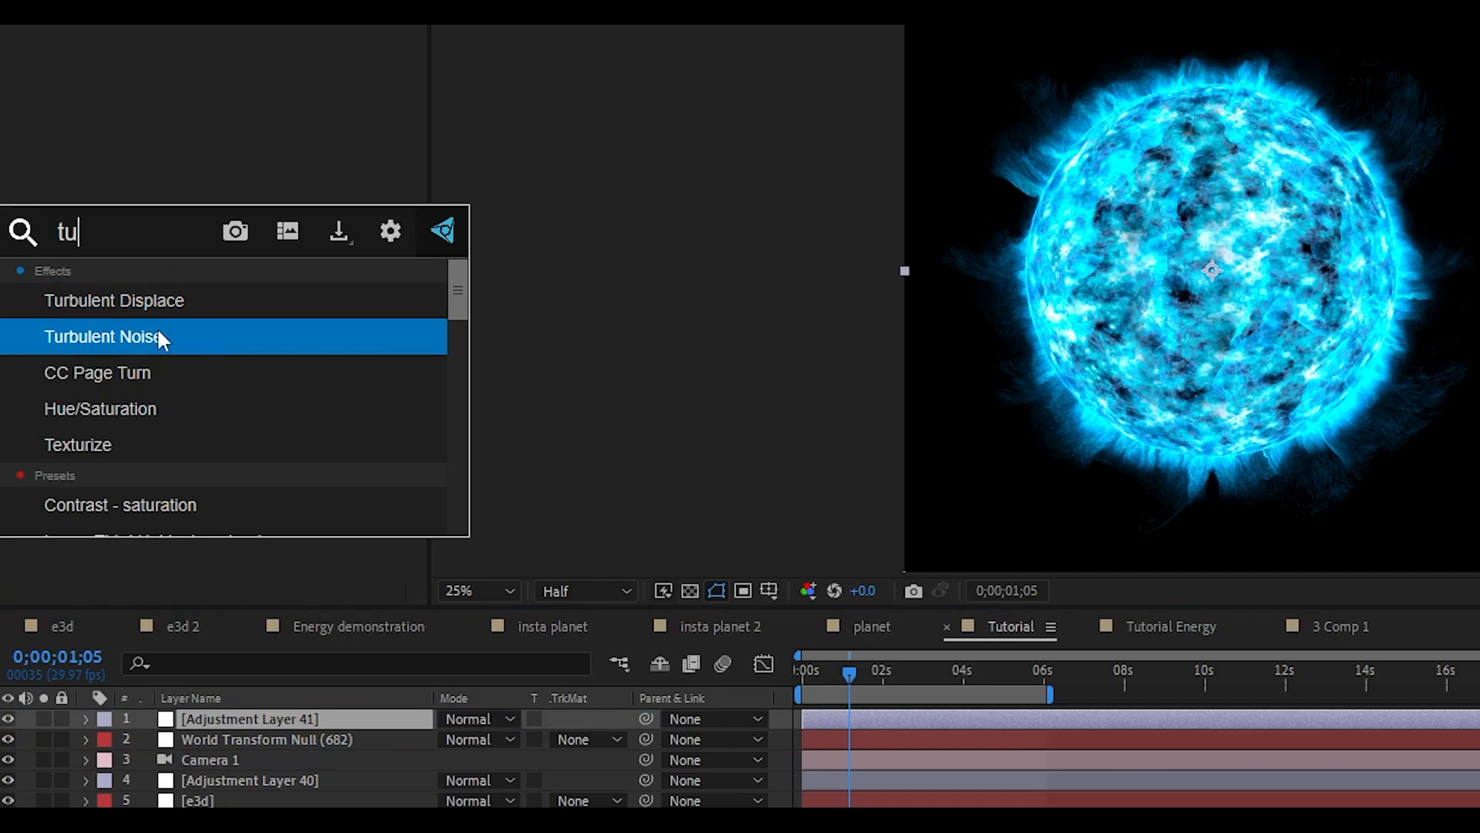
left_click(218, 300)
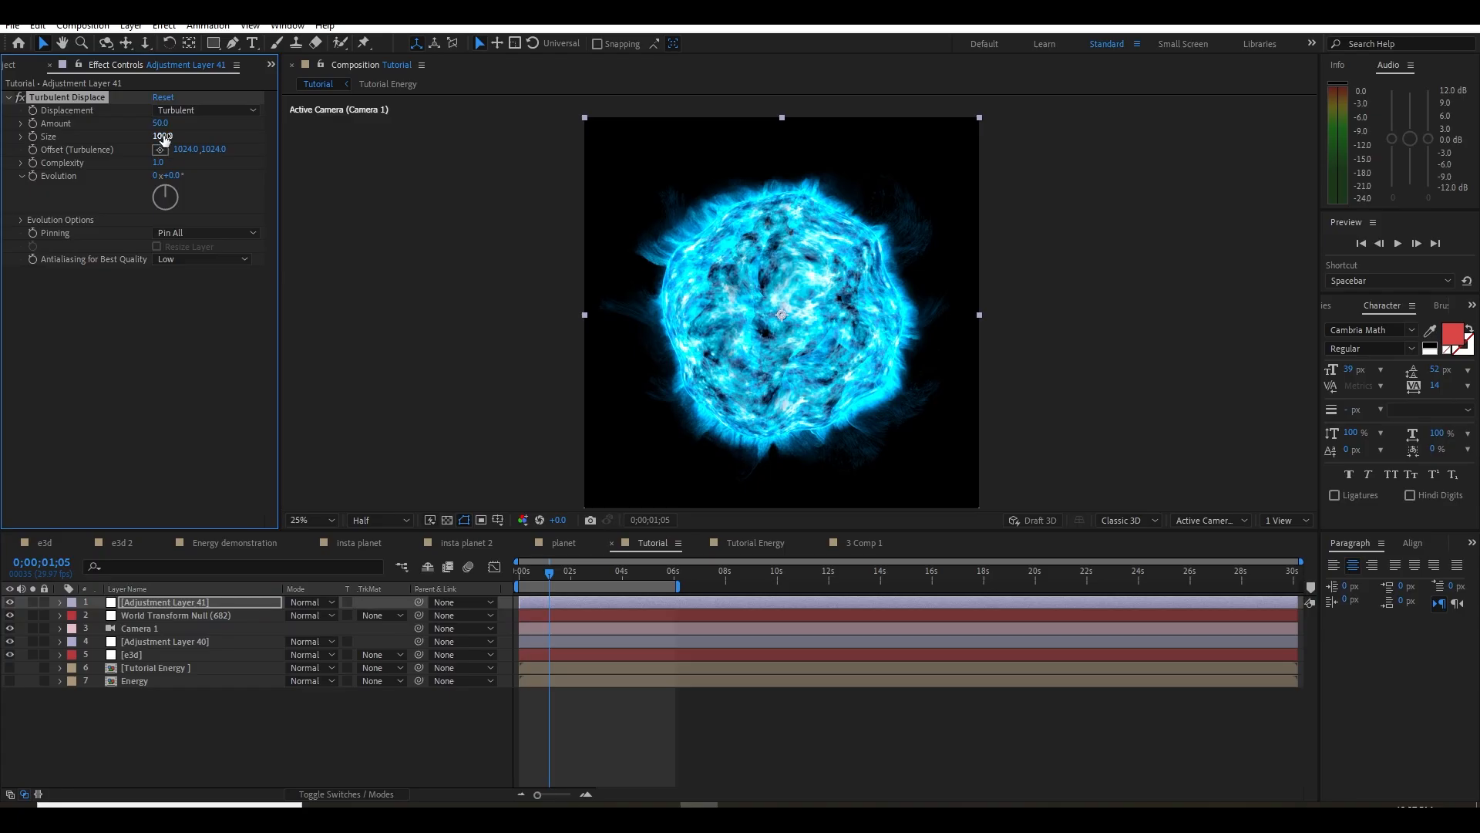
left_click_drag(164, 140, 132, 135)
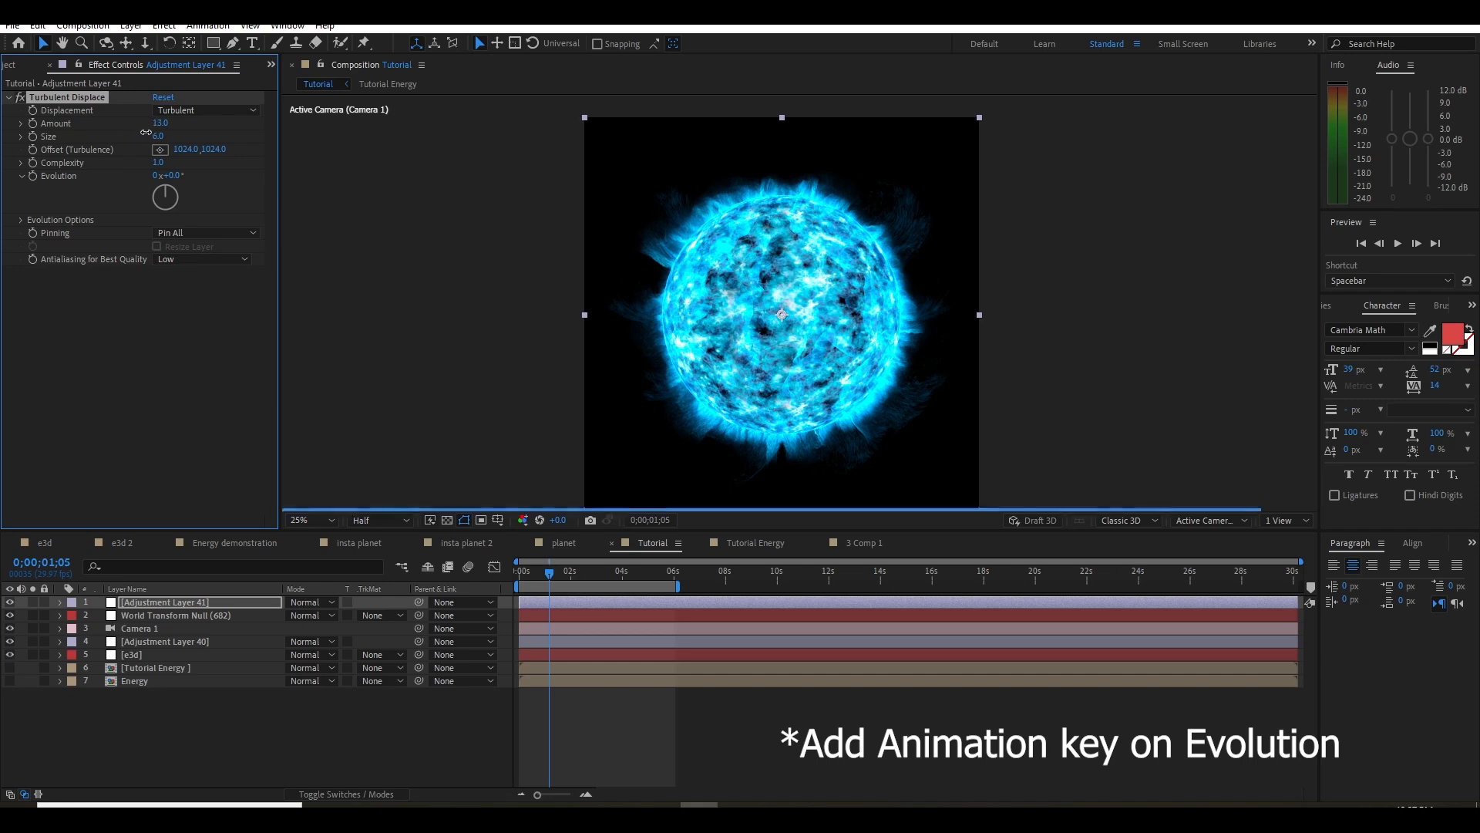
left_click_drag(549, 574, 515, 577)
key("space")
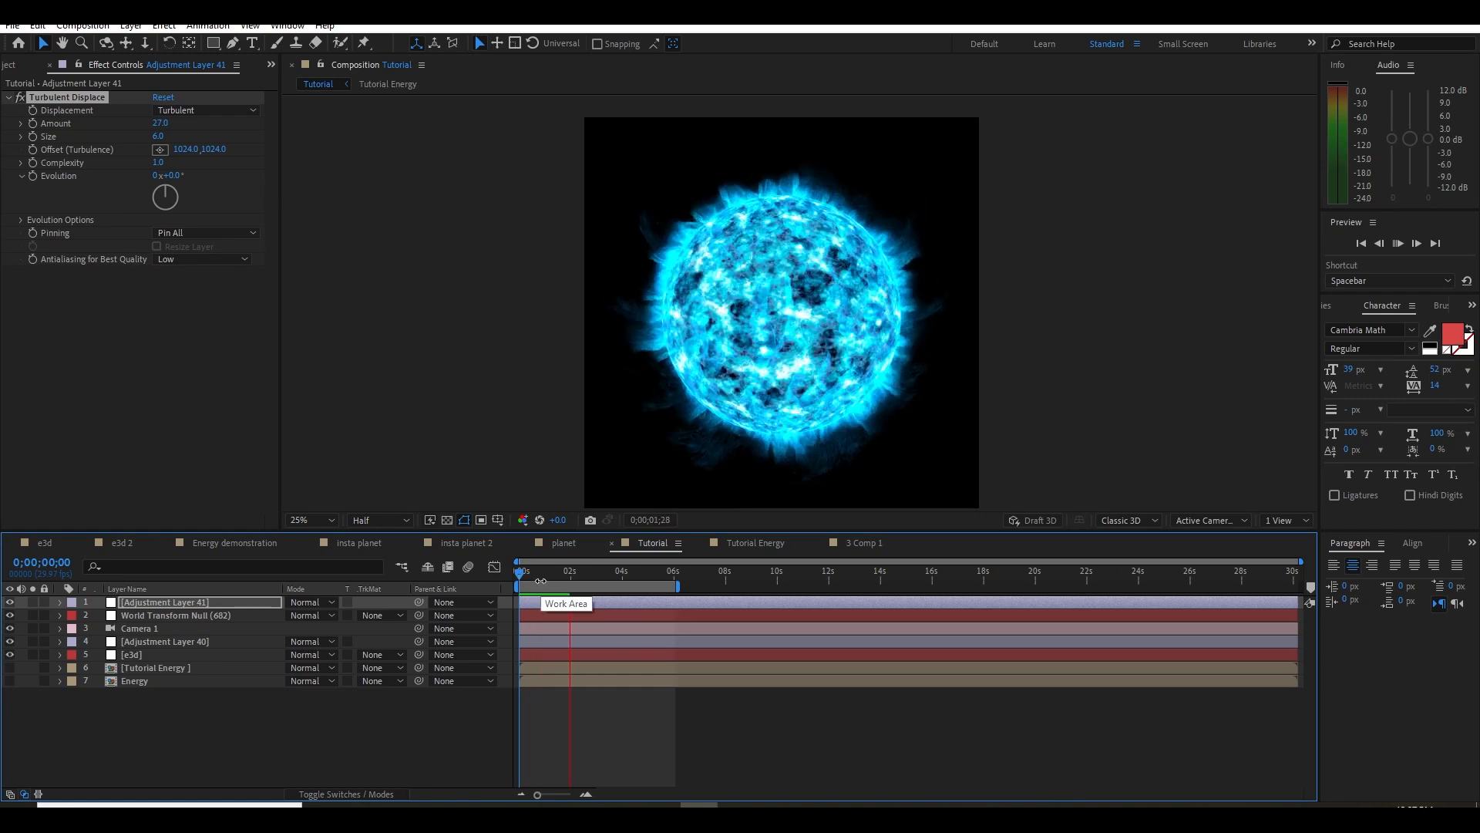
left_click(609, 575)
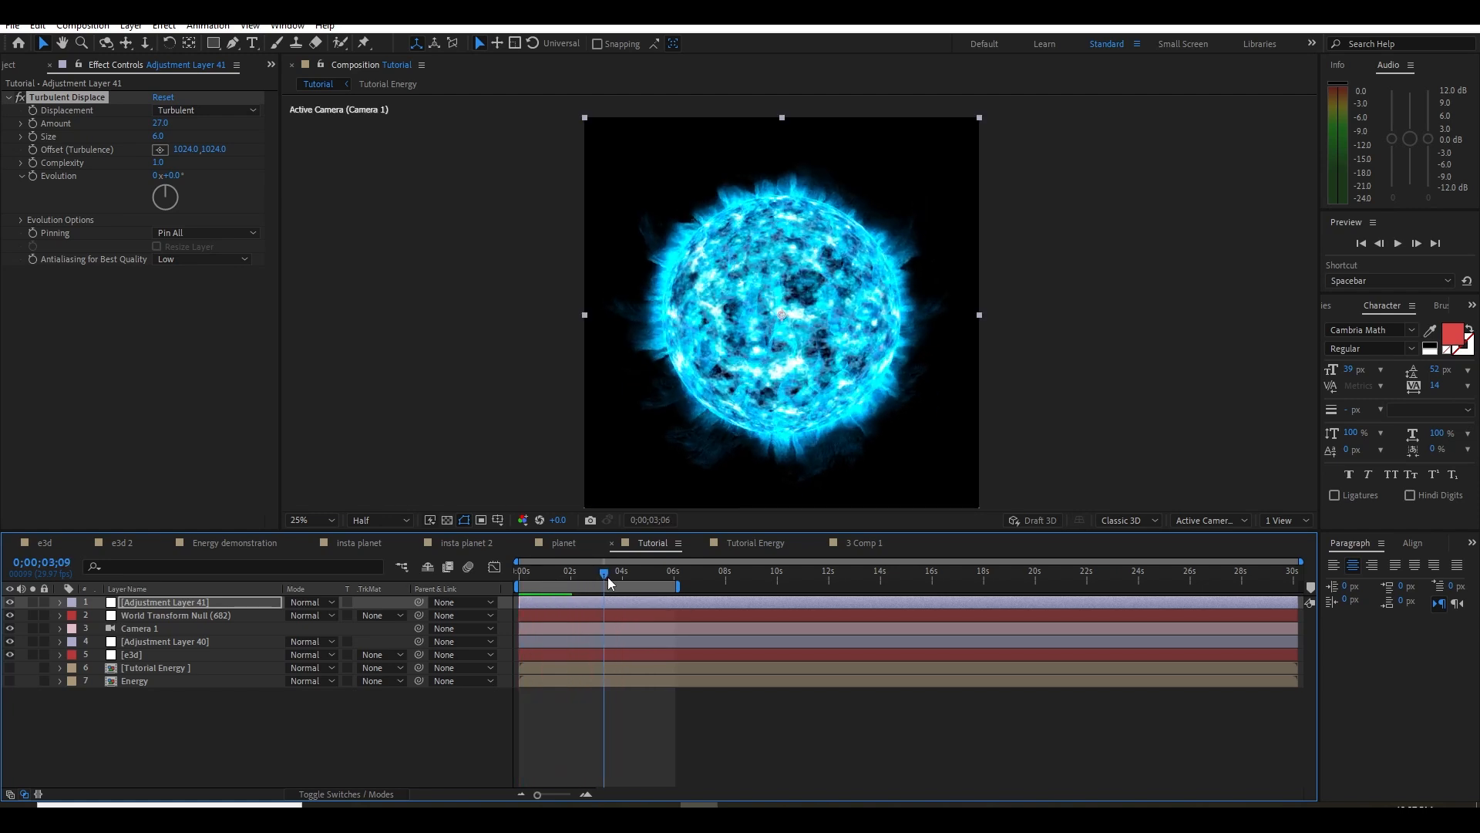
Add a new adjustment layer with Deep Glow, using Radius 1990, Exposure 0.46 and Threshold 37%
right_click(233, 707)
mouse_move(393, 526)
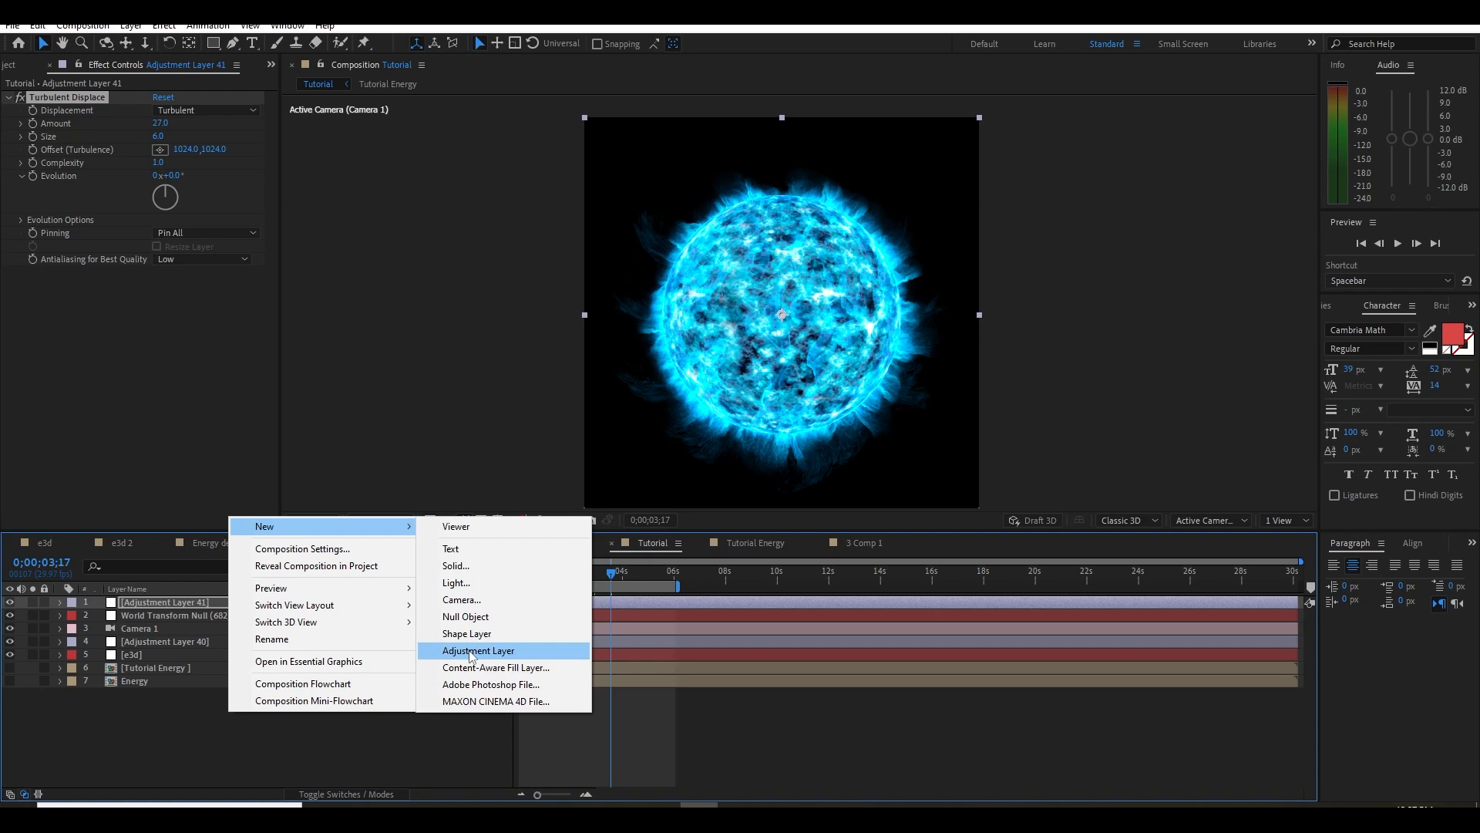
left_click(472, 654)
key("ctrl+space")
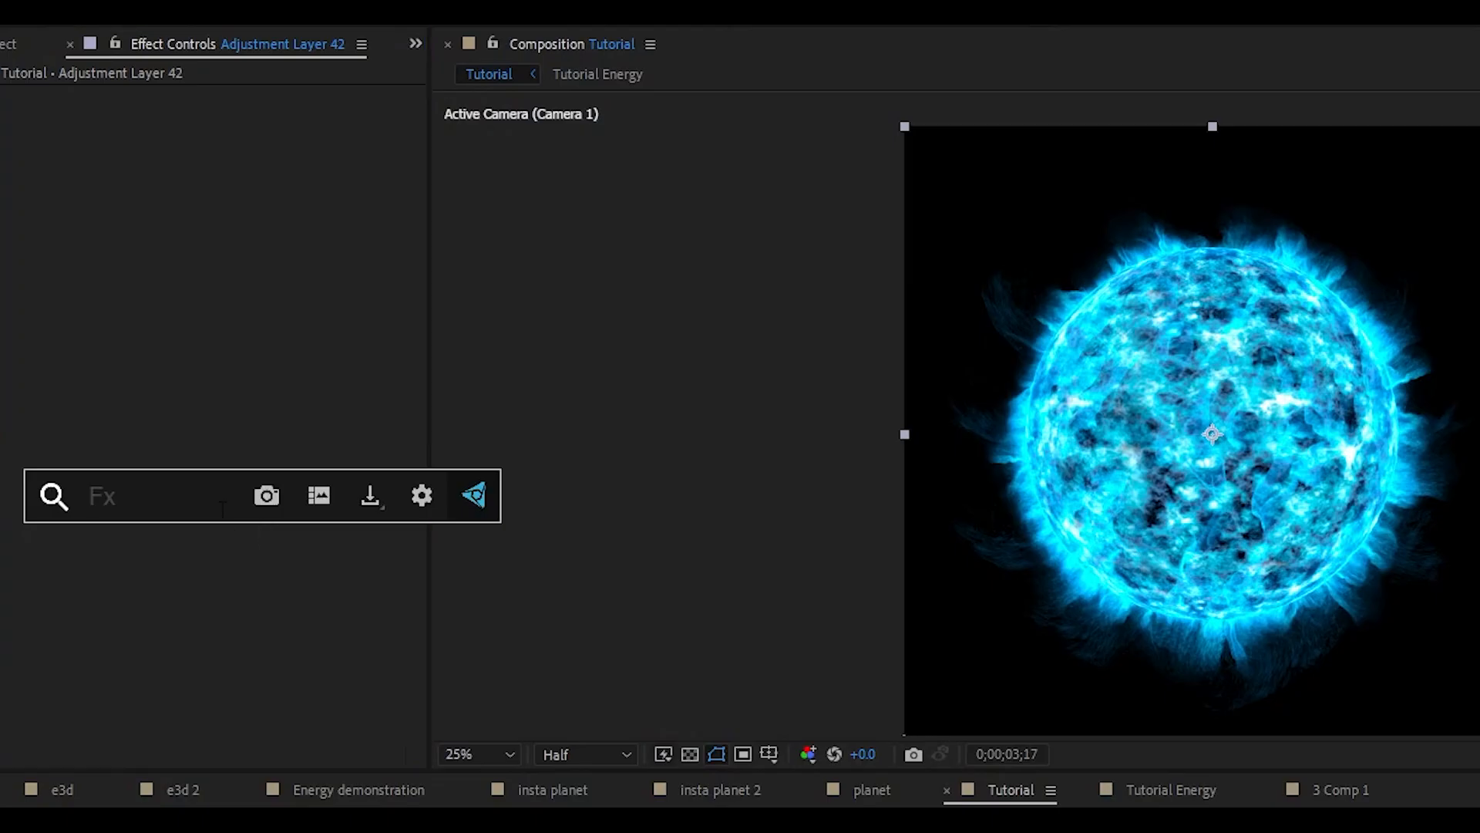
type("dee")
left_click(216, 552)
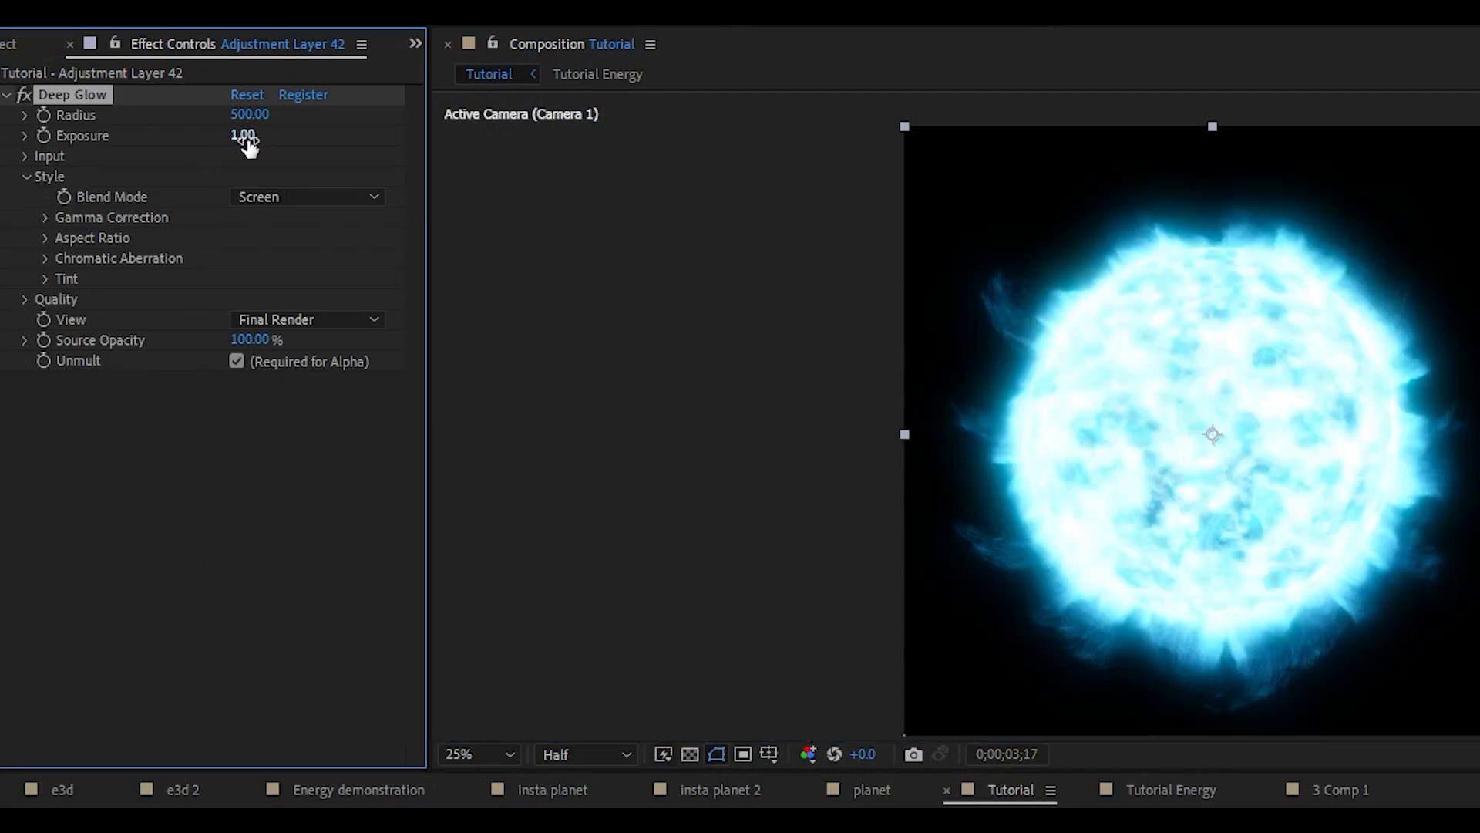
left_click_drag(242, 135, 319, 116)
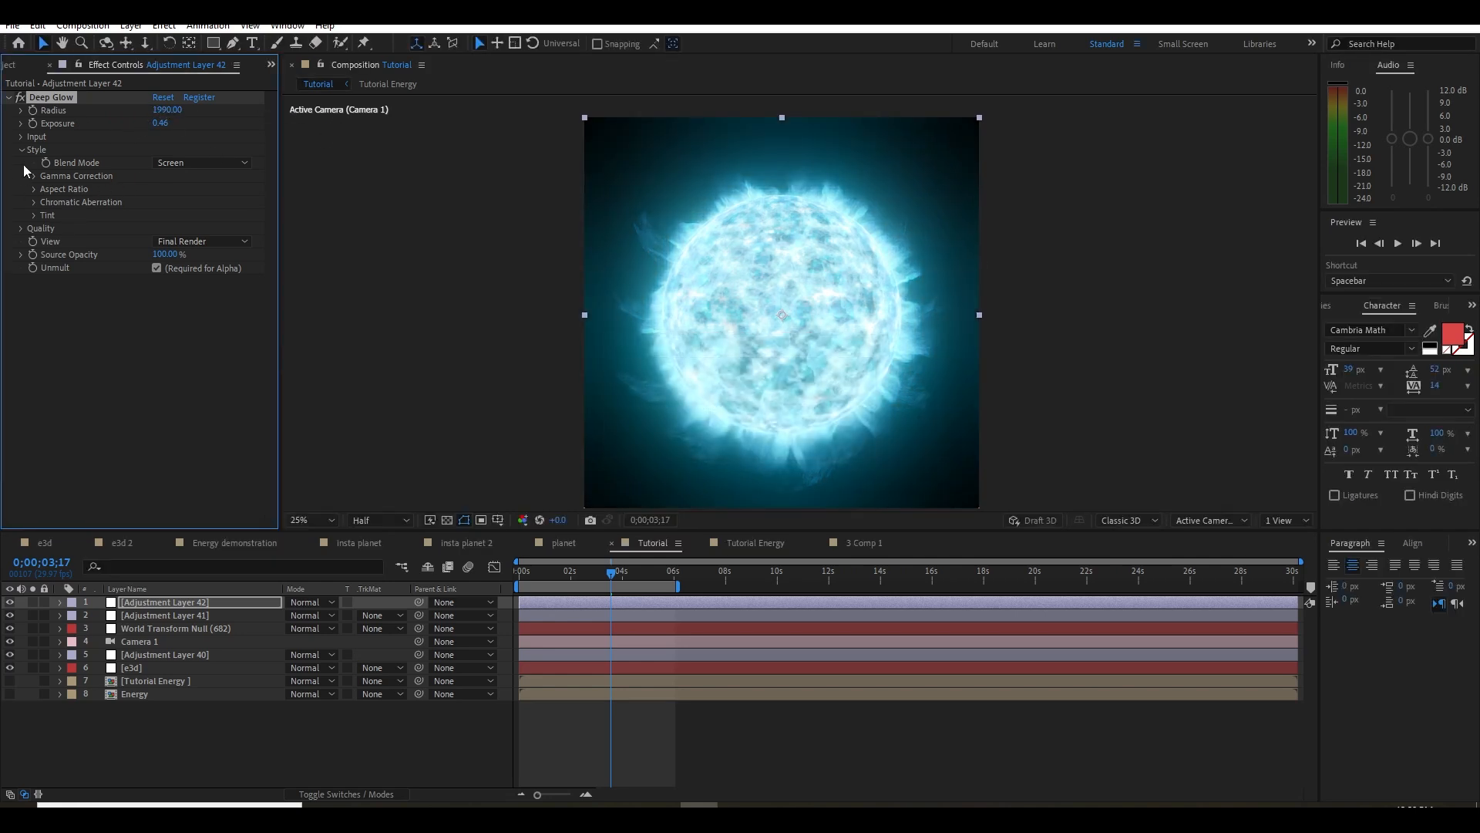
left_click(22, 137)
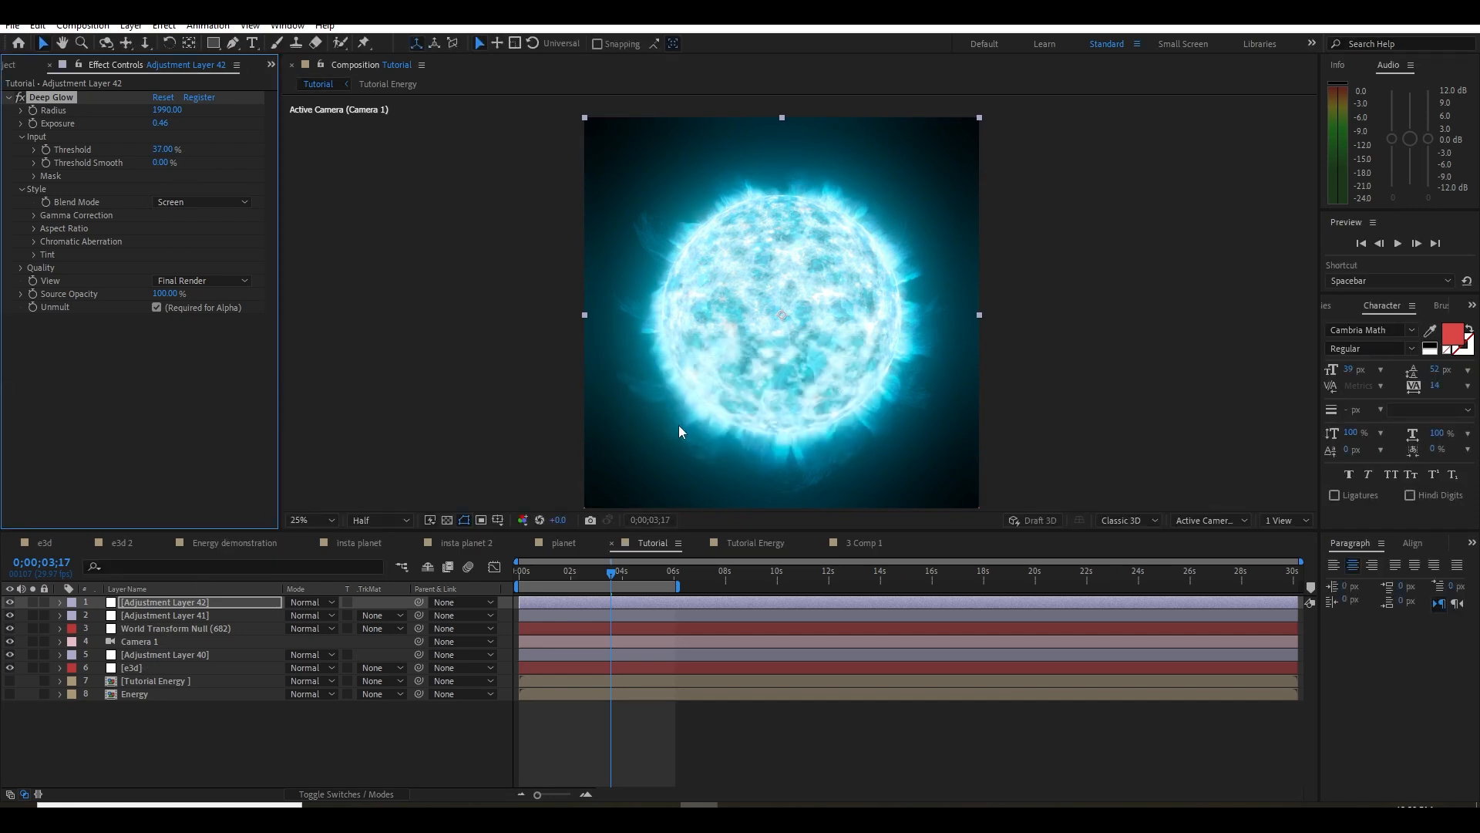
left_click_drag(654, 443, 650, 432)
Inspect the glowing planet at Full resolution, close up and as a whole, and restore the reduced preview resolution
left_click(374, 519)
left_click(377, 557)
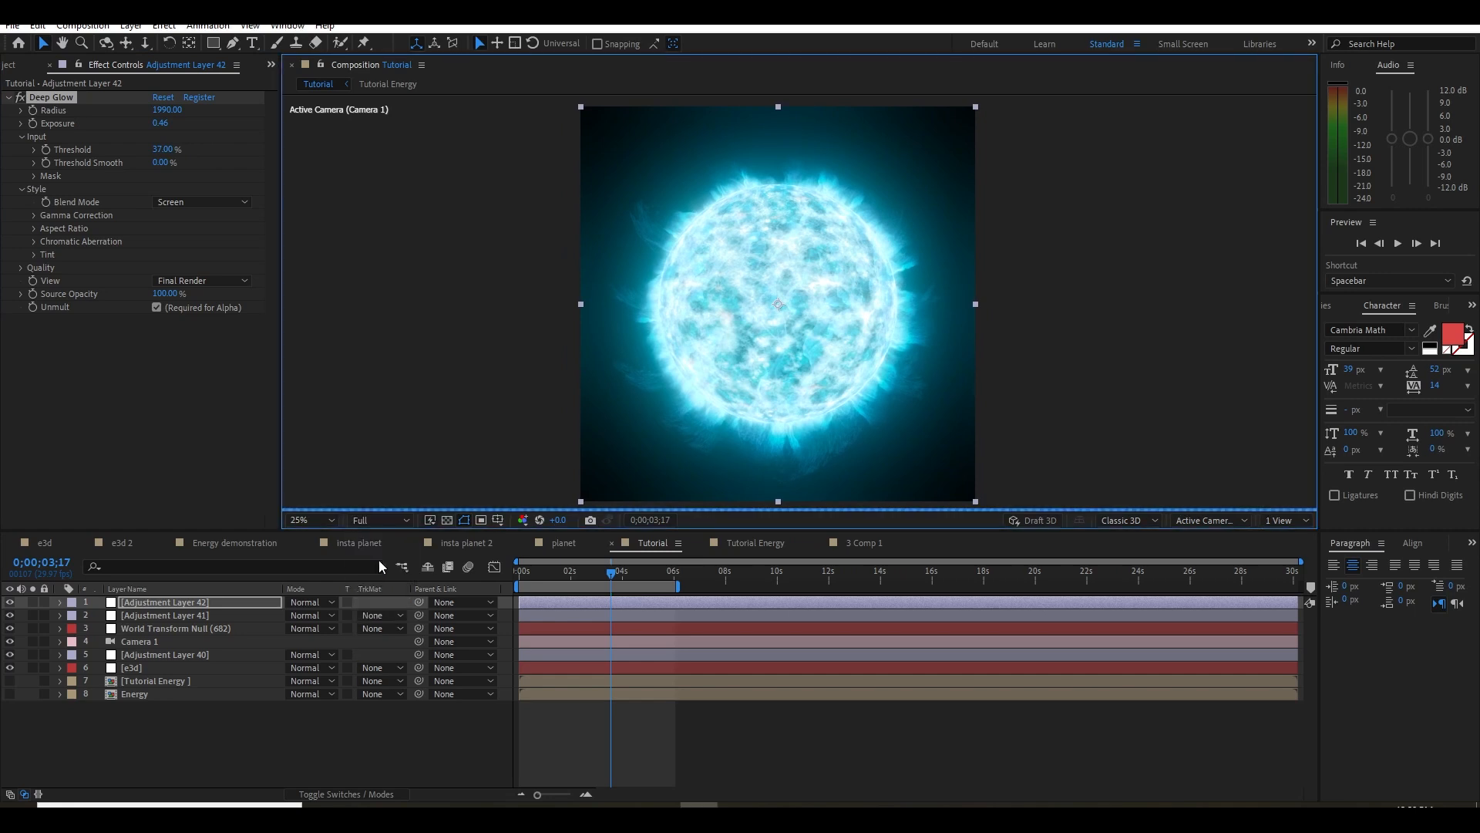
key("period")
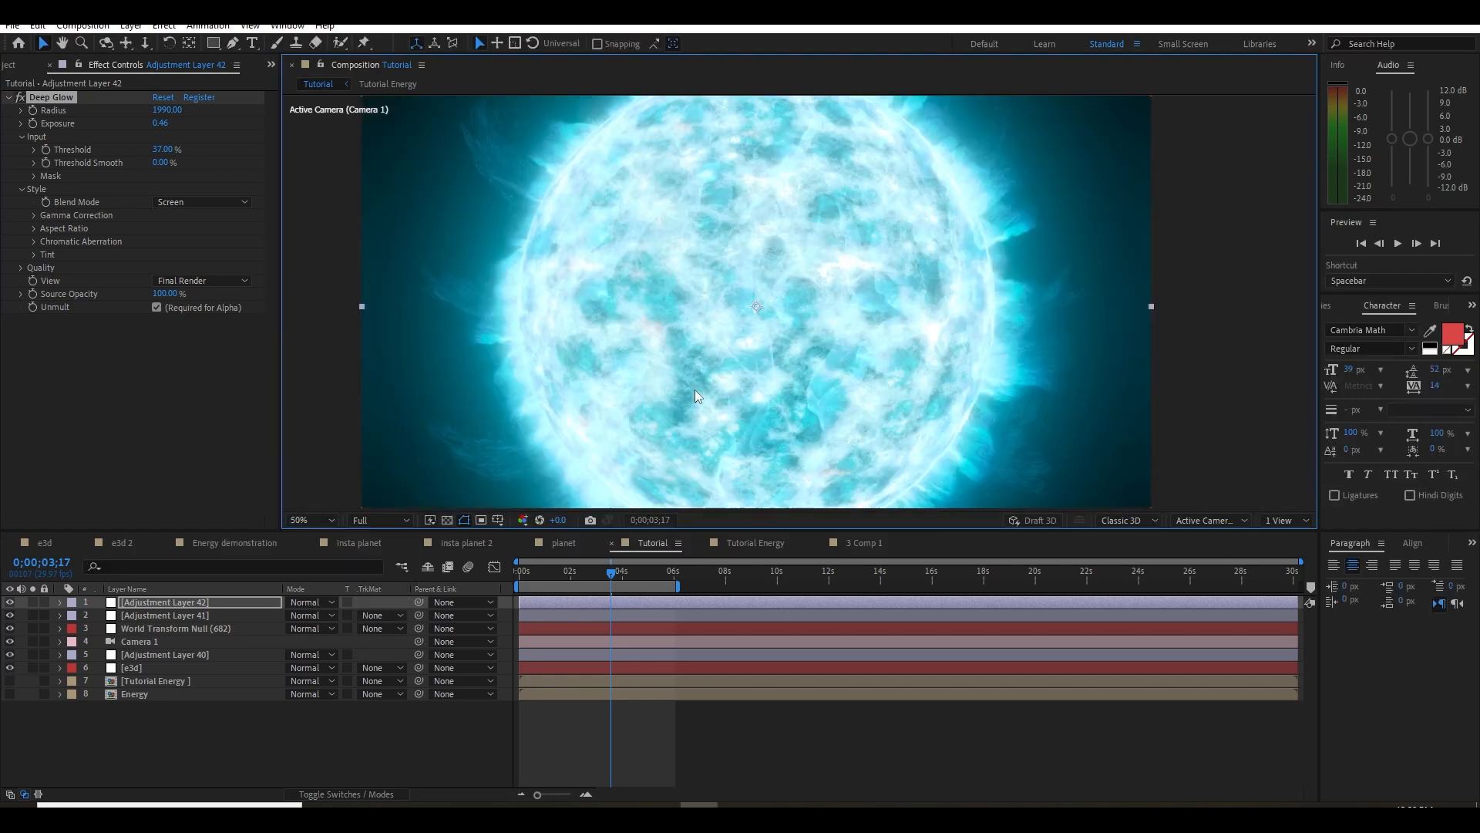
key("comma")
key("period")
key("comma")
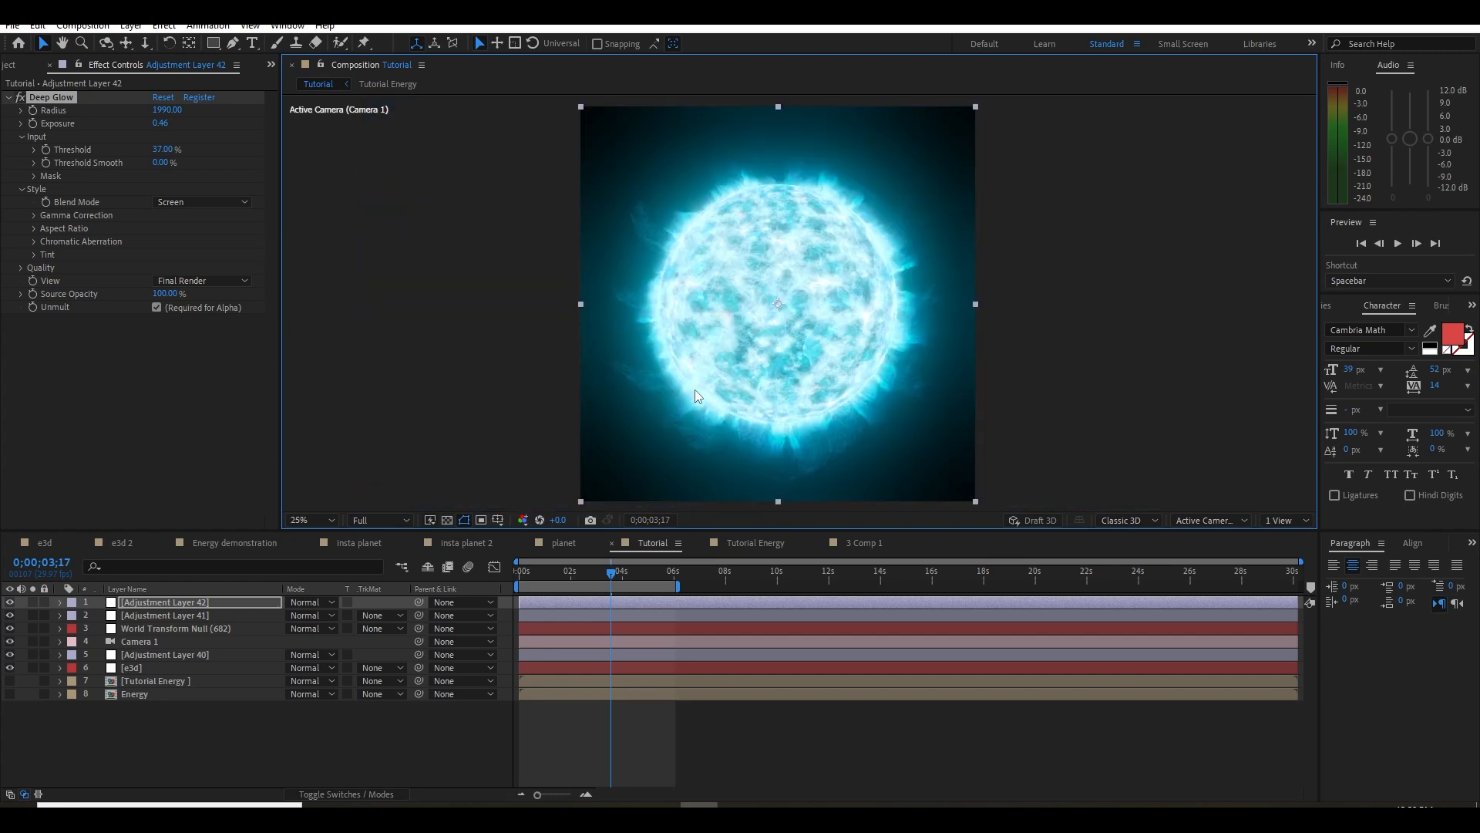
left_click(365, 520)
left_click(386, 571)
Add a new adjustment layer on top with Hue/Saturation and set its Master Saturation to -21
left_click_drag(569, 579, 470, 612)
left_click(580, 577)
right_click(150, 735)
mouse_move(185, 545)
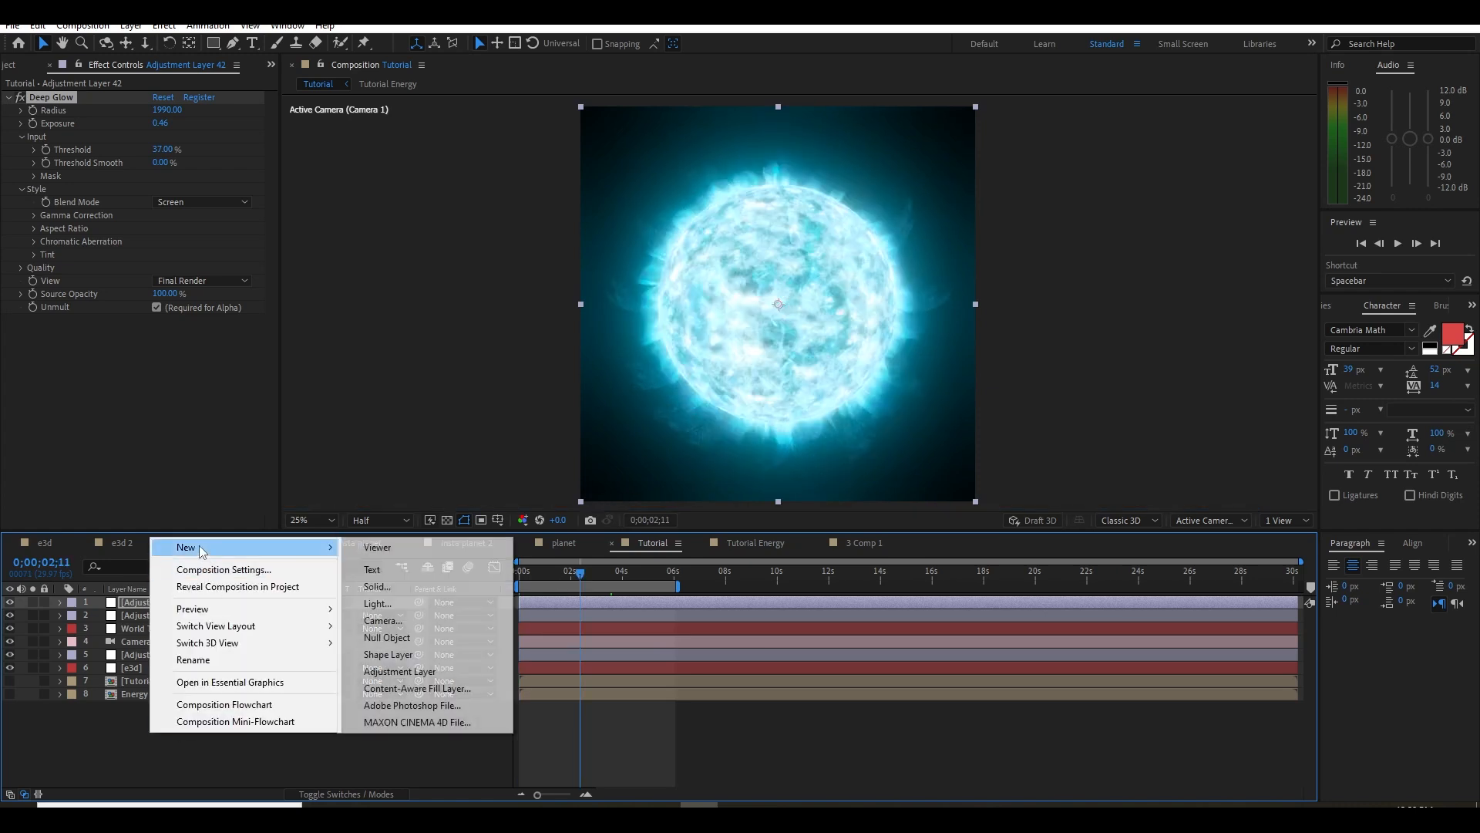
left_click(420, 674)
key("ctrl+space")
type("hu")
left_click(125, 425)
left_click_drag(147, 240, 125, 239)
left_click(138, 454)
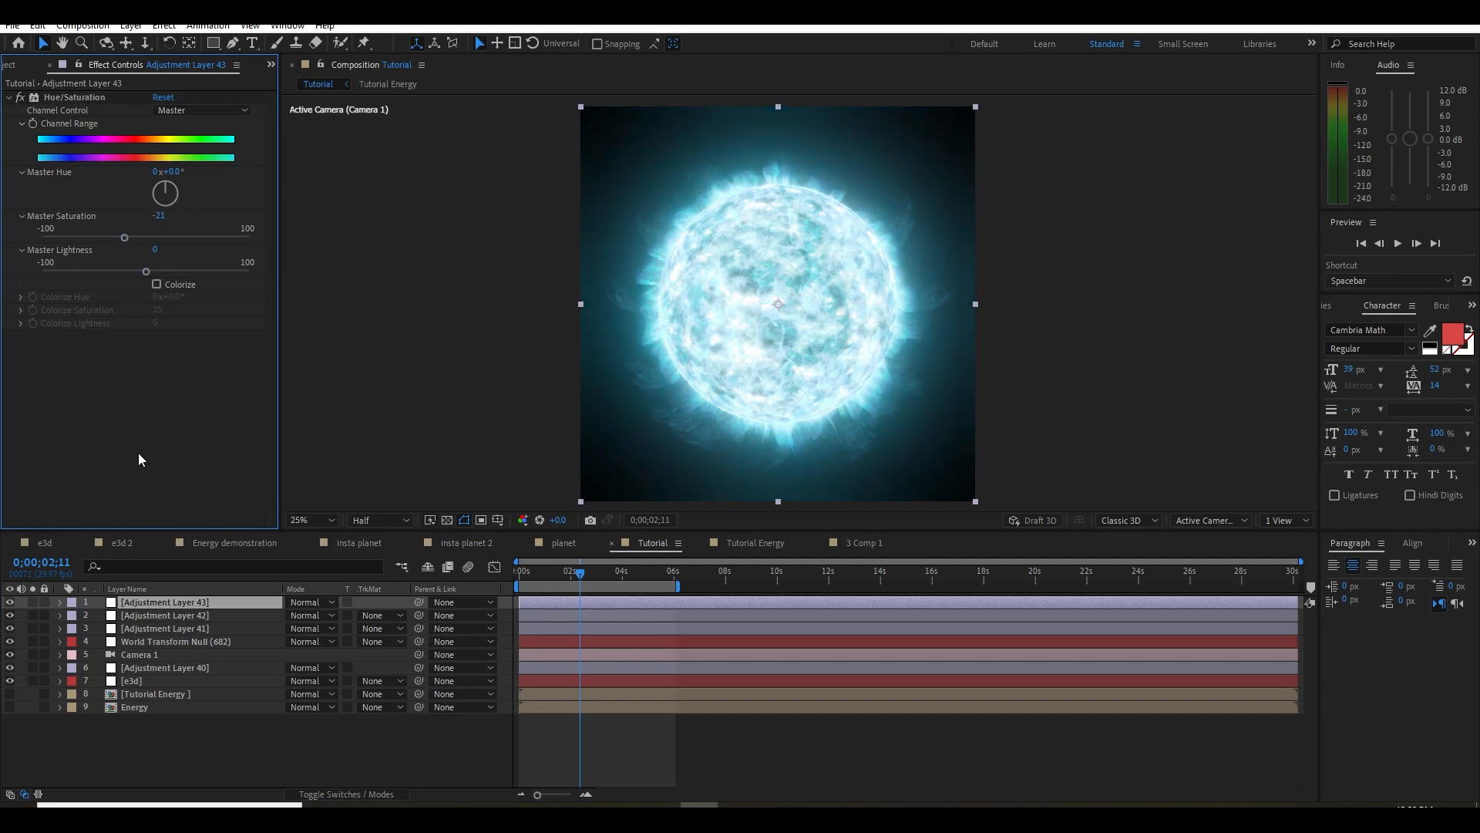
Add Curves to the same adjustment layer and shape the RGB curve into a slight S with darker shadows and brighter highlights
key("ctrl+space")
type("cur")
left_click(103, 447)
mouse_move(84, 427)
left_mouse_down()
mouse_move(94, 441)
mouse_move(82, 438)
left_mouse_up()
left_click_drag(154, 373, 154, 356)
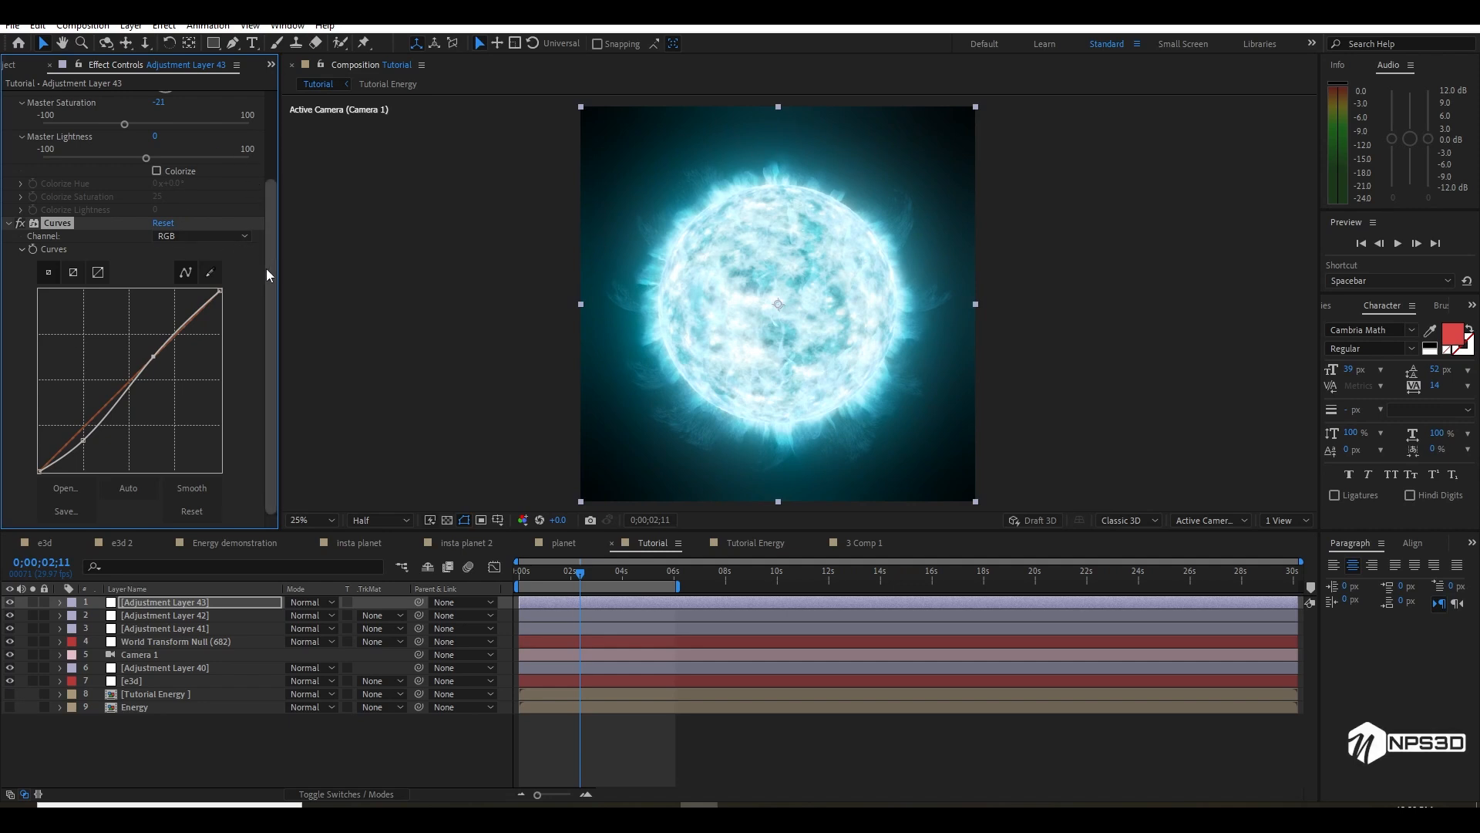
Set the Cyans saturation to -20 in Hue/Saturation and save the project
left_click_drag(268, 266, 276, 156)
left_click(204, 110)
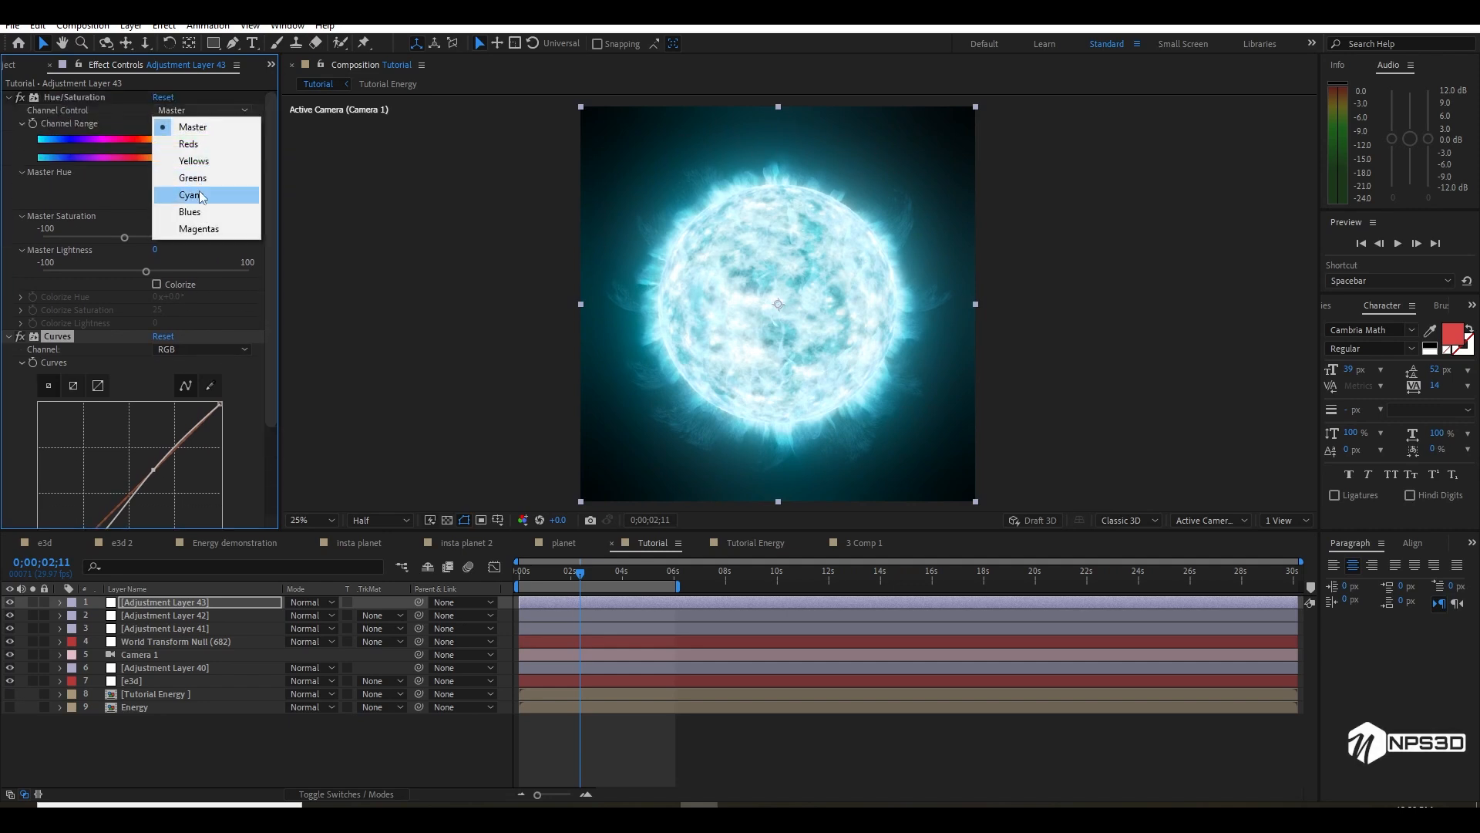
left_click(193, 194)
left_click_drag(145, 238, 113, 237)
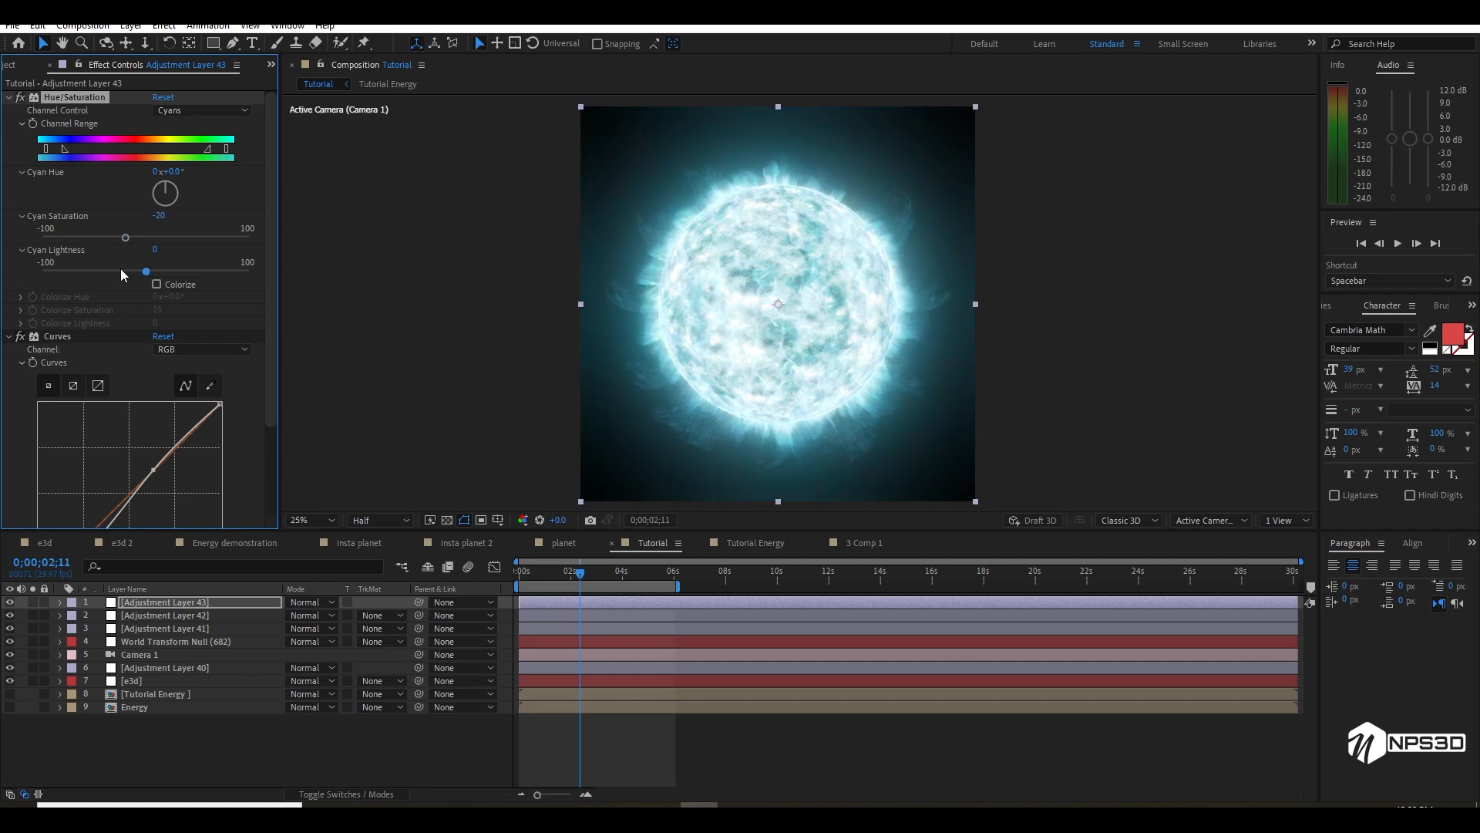
scroll(799, 340, "down", 1)
scroll(799, 340, "up", 1)
key("ctrl+s")
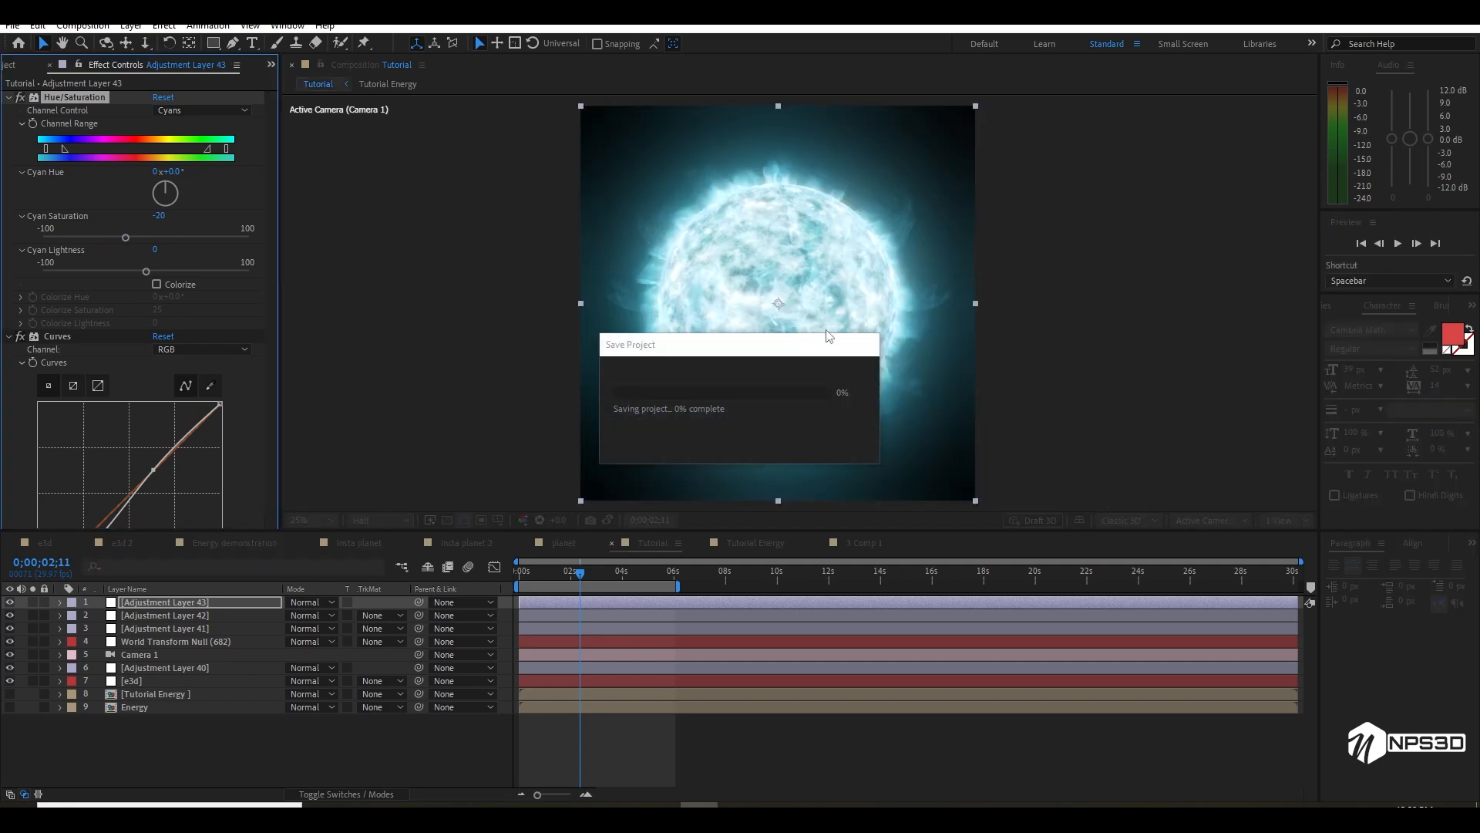
right_click(188, 730)
mouse_move(307, 548)
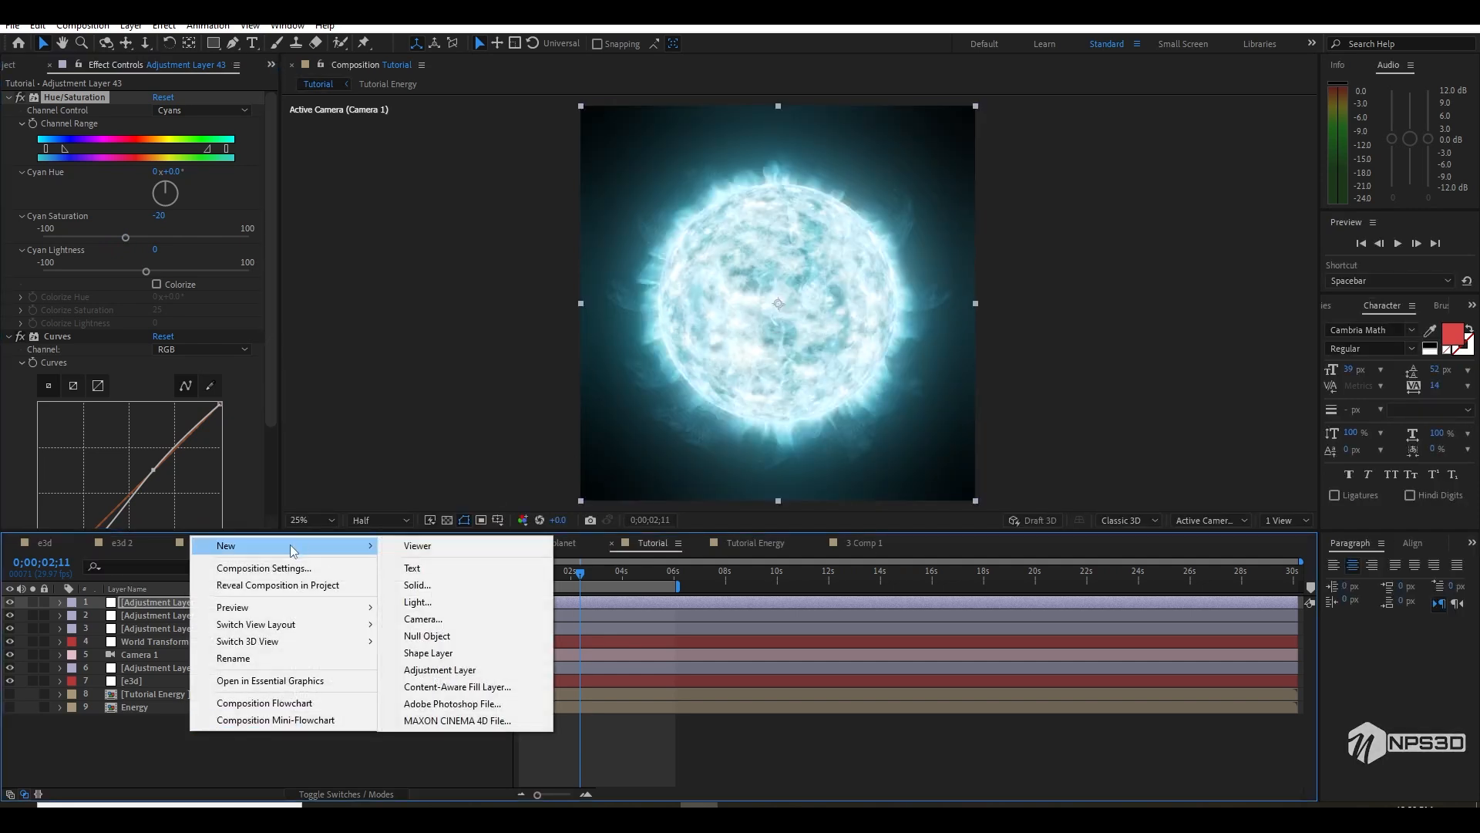
left_click(485, 586)
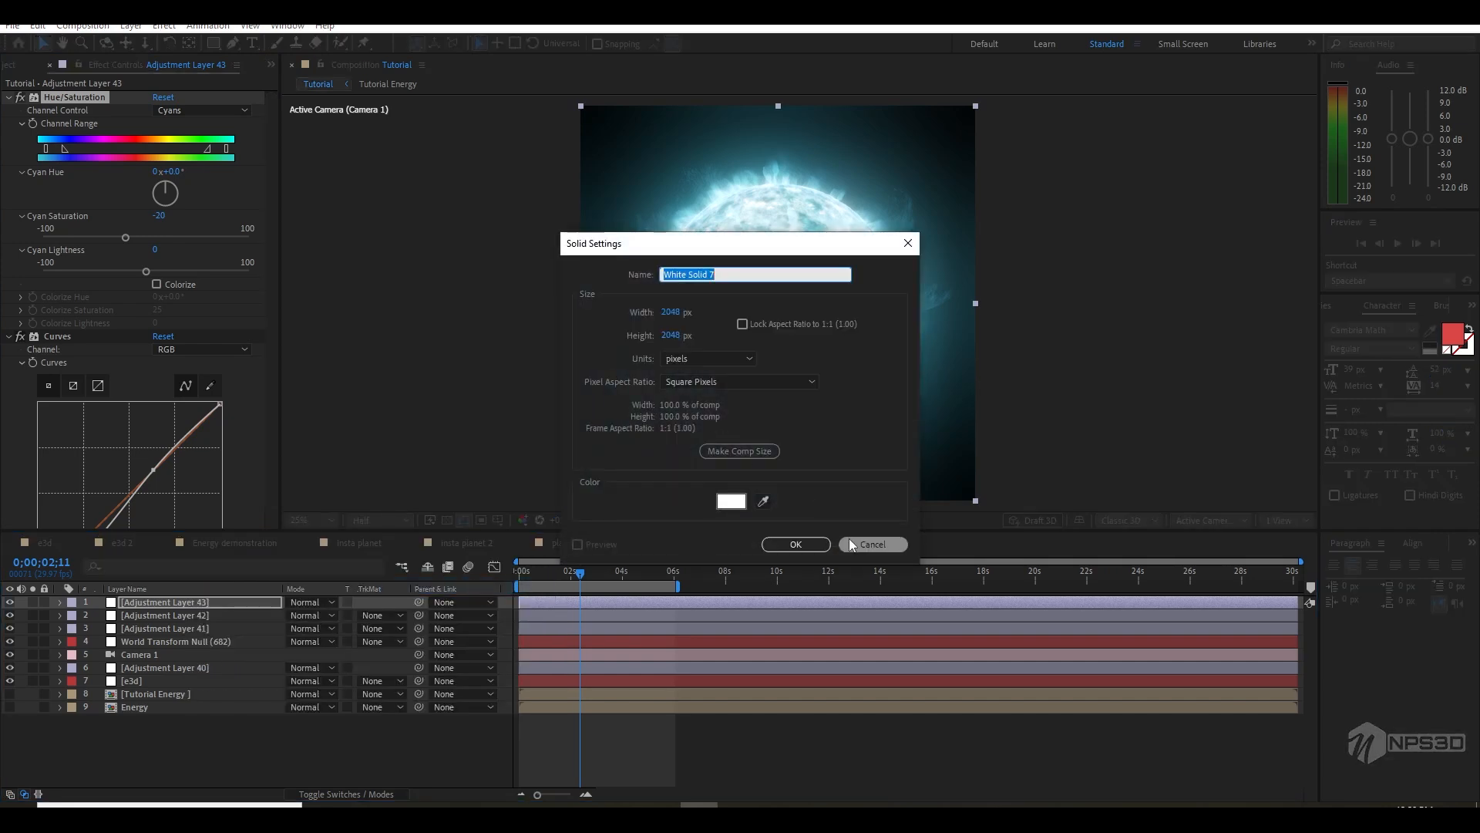
left_click(852, 539)
Create a white 2048 × 2048 px solid named form and solo it
right_click(135, 736)
mouse_move(165, 555)
left_click(414, 603)
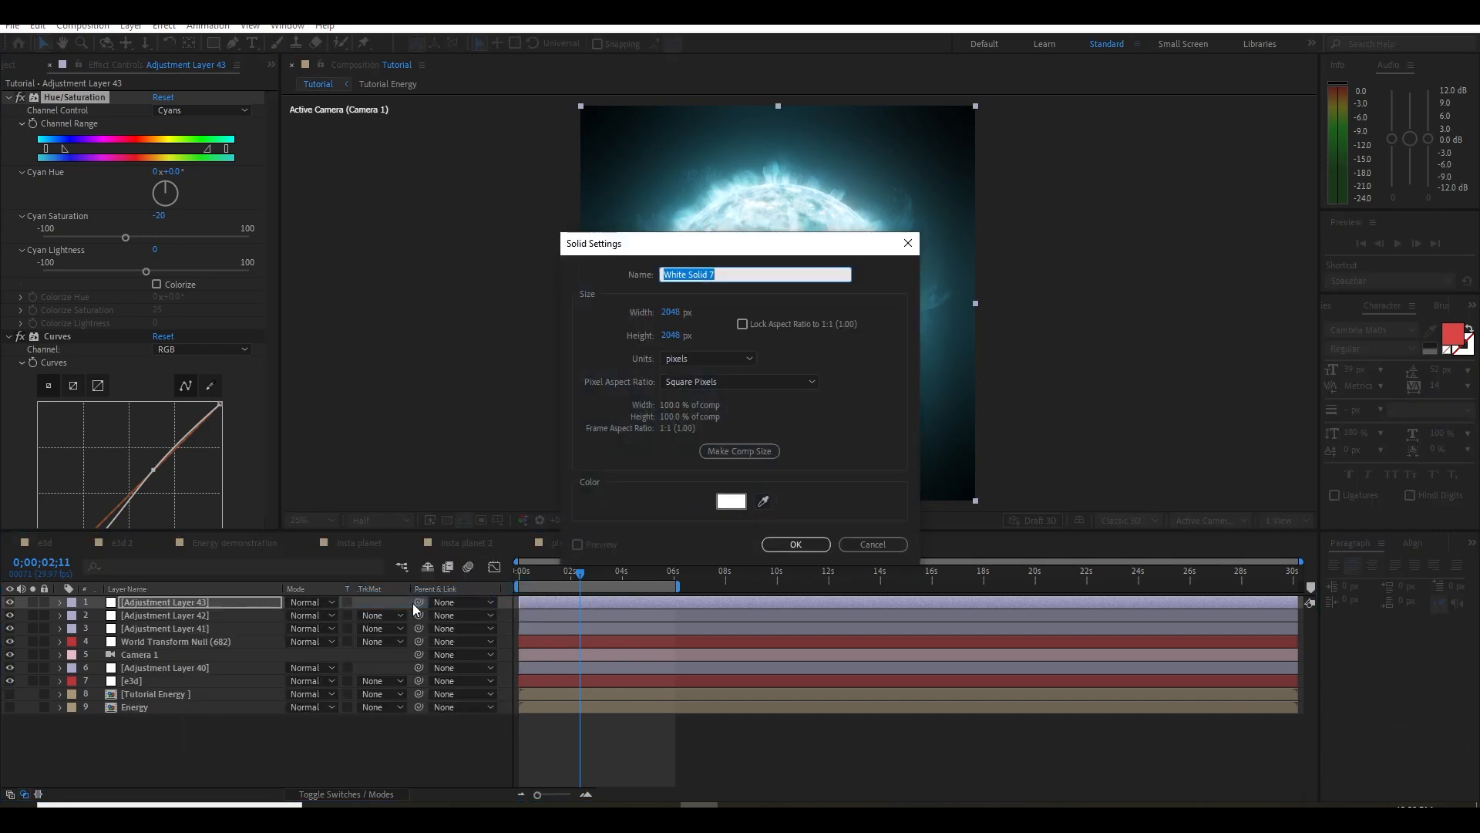
type("par")
key("BackSpace")
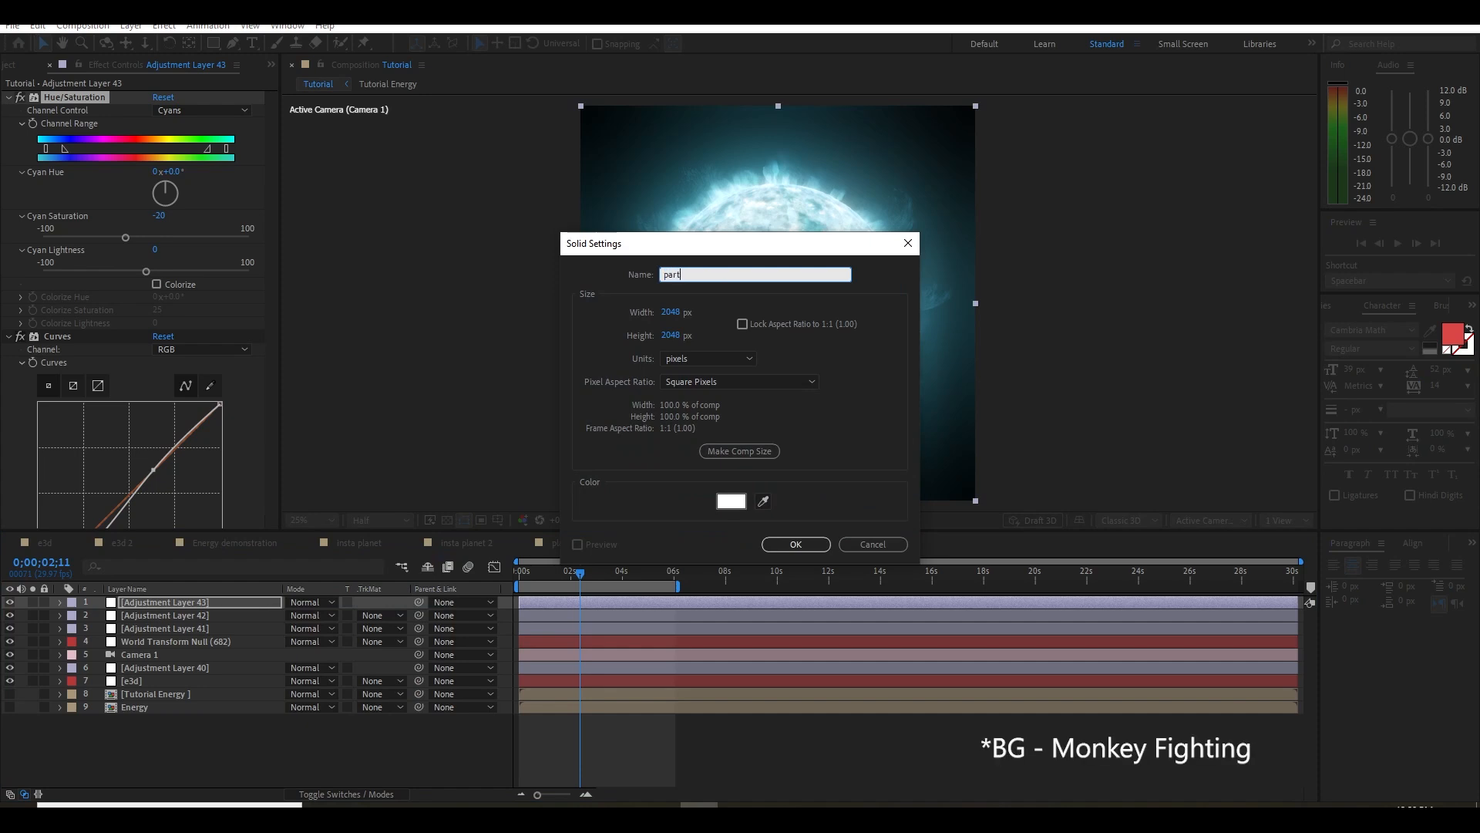
type("form")
key("Return")
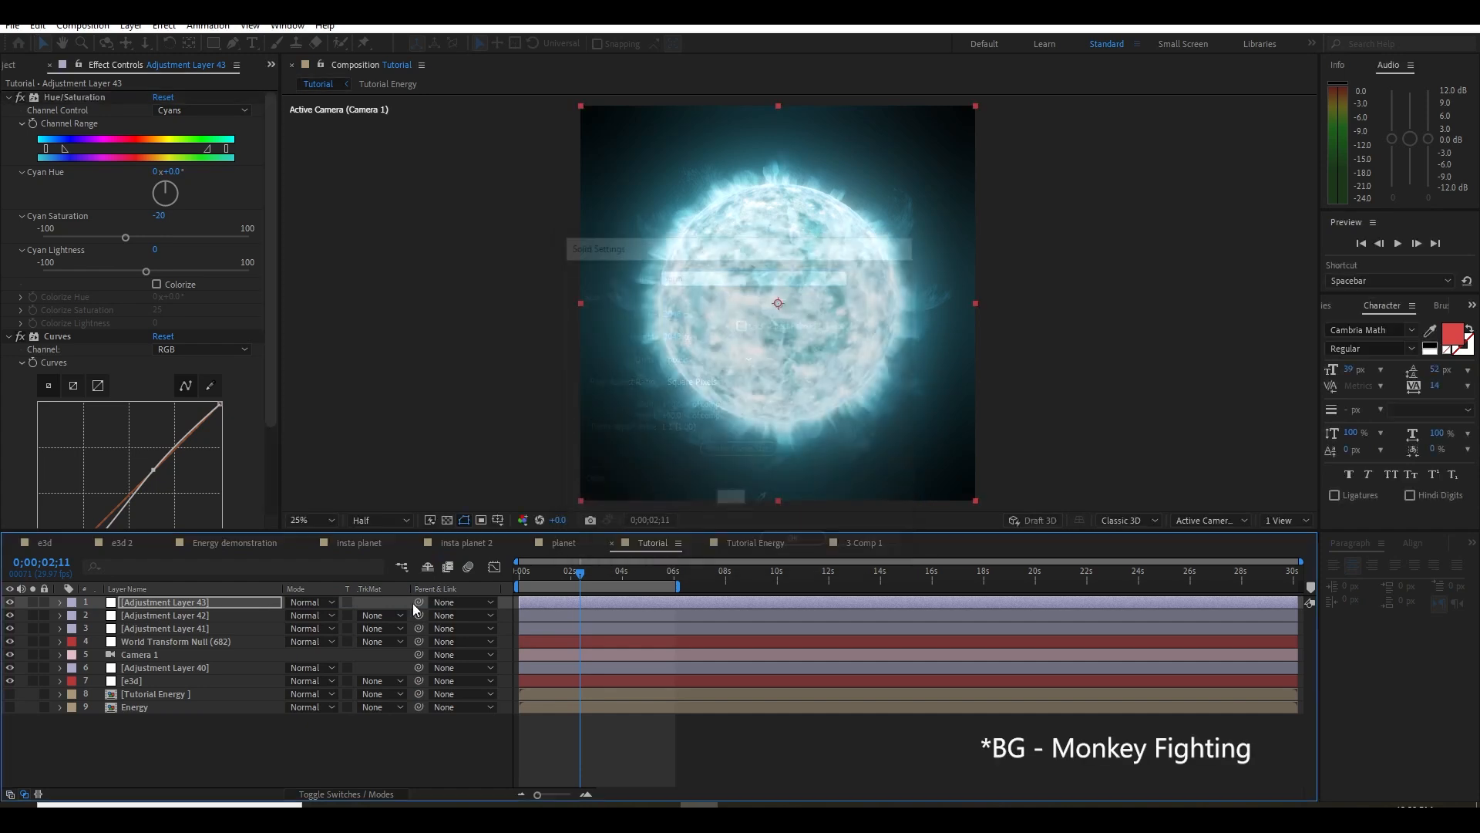
left_click(34, 601)
left_click(86, 455)
Apply Trapcode Form to the form layer with base form Sphere - Layered, 1 sphere layer and Size XYZ 1270
key("ctrl+space")
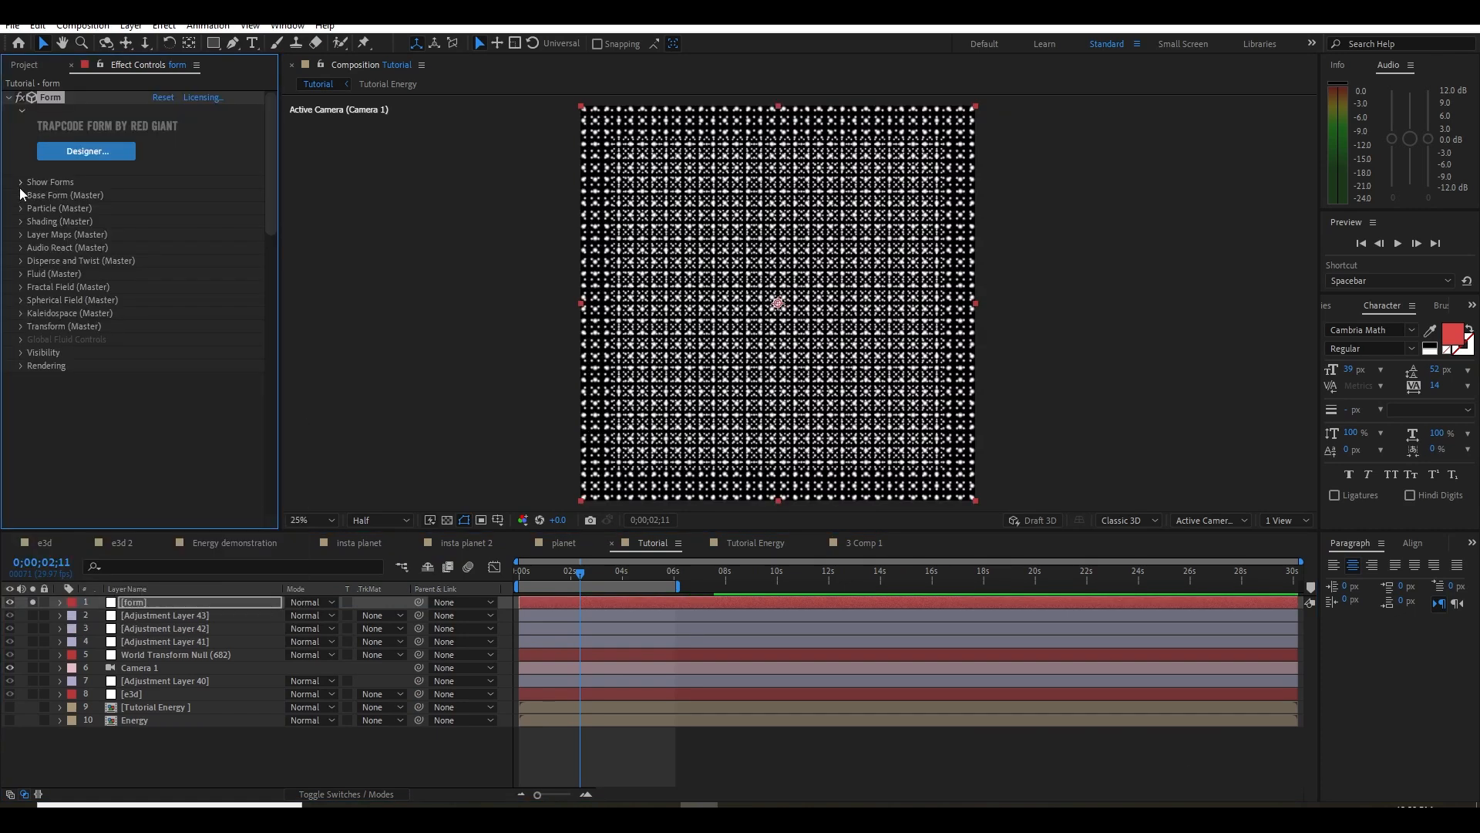
left_click(21, 195)
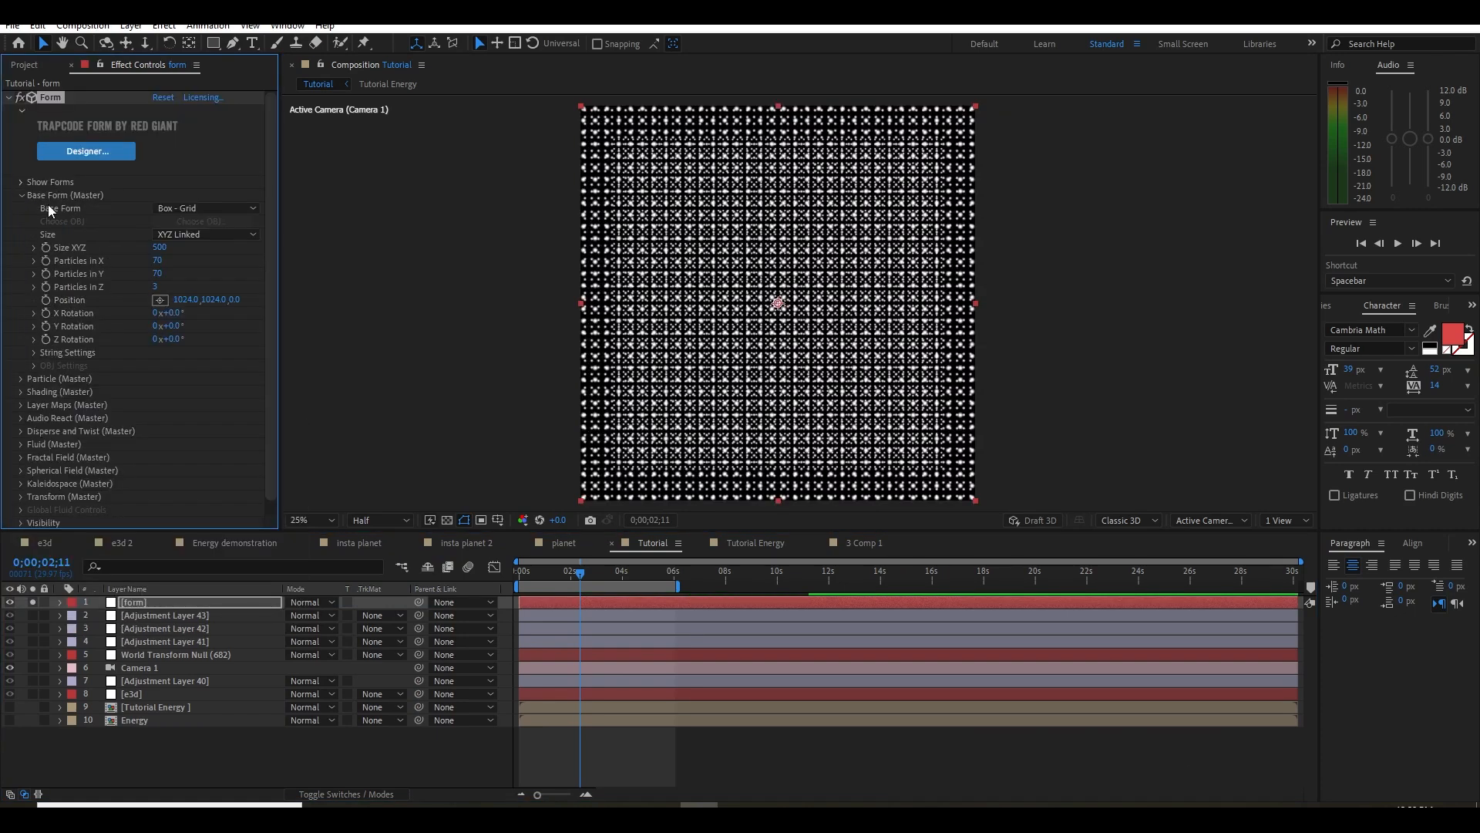
left_click(208, 208)
left_click(205, 260)
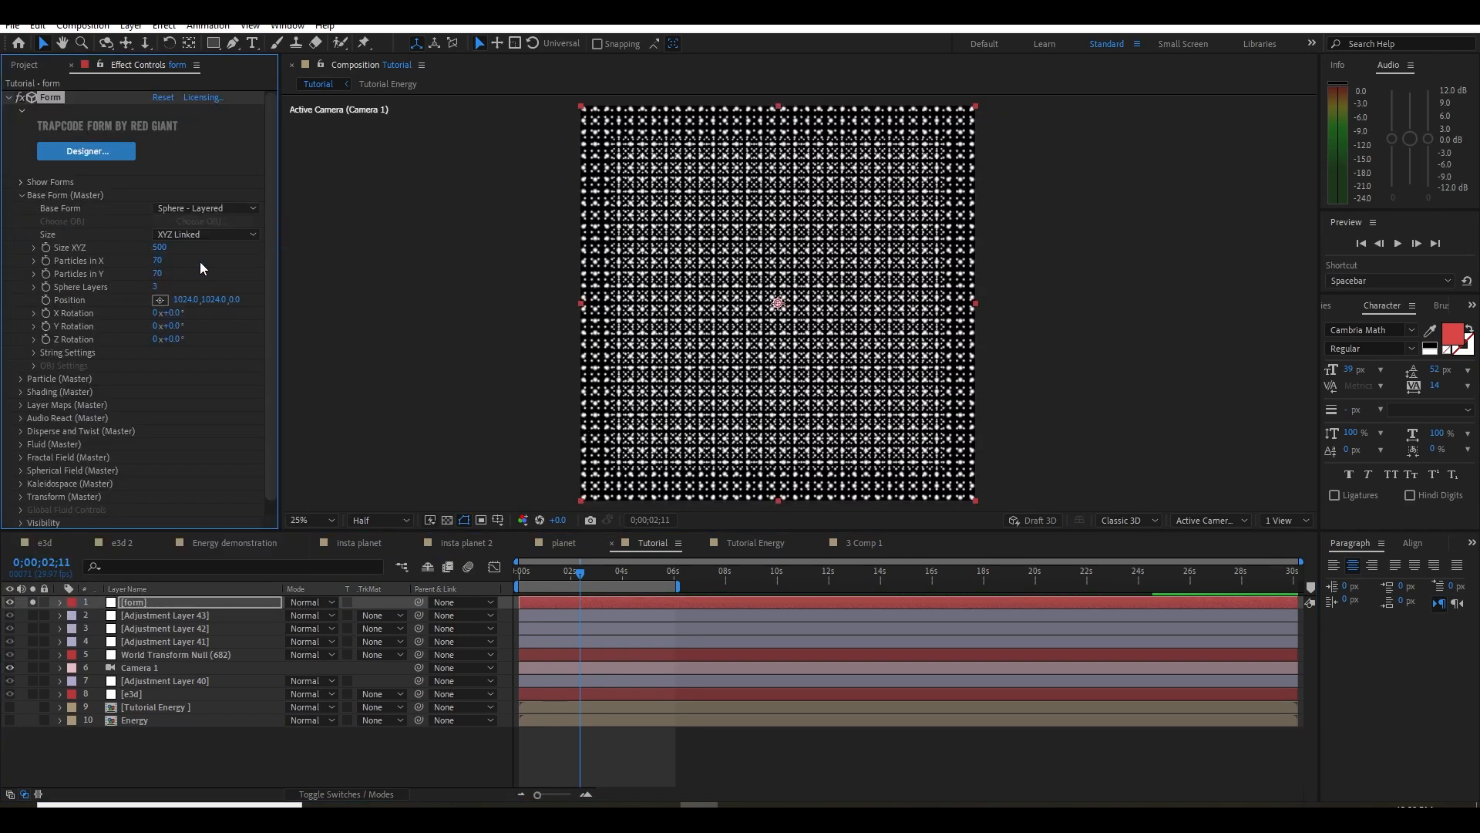
left_click(160, 286)
left_click(231, 266)
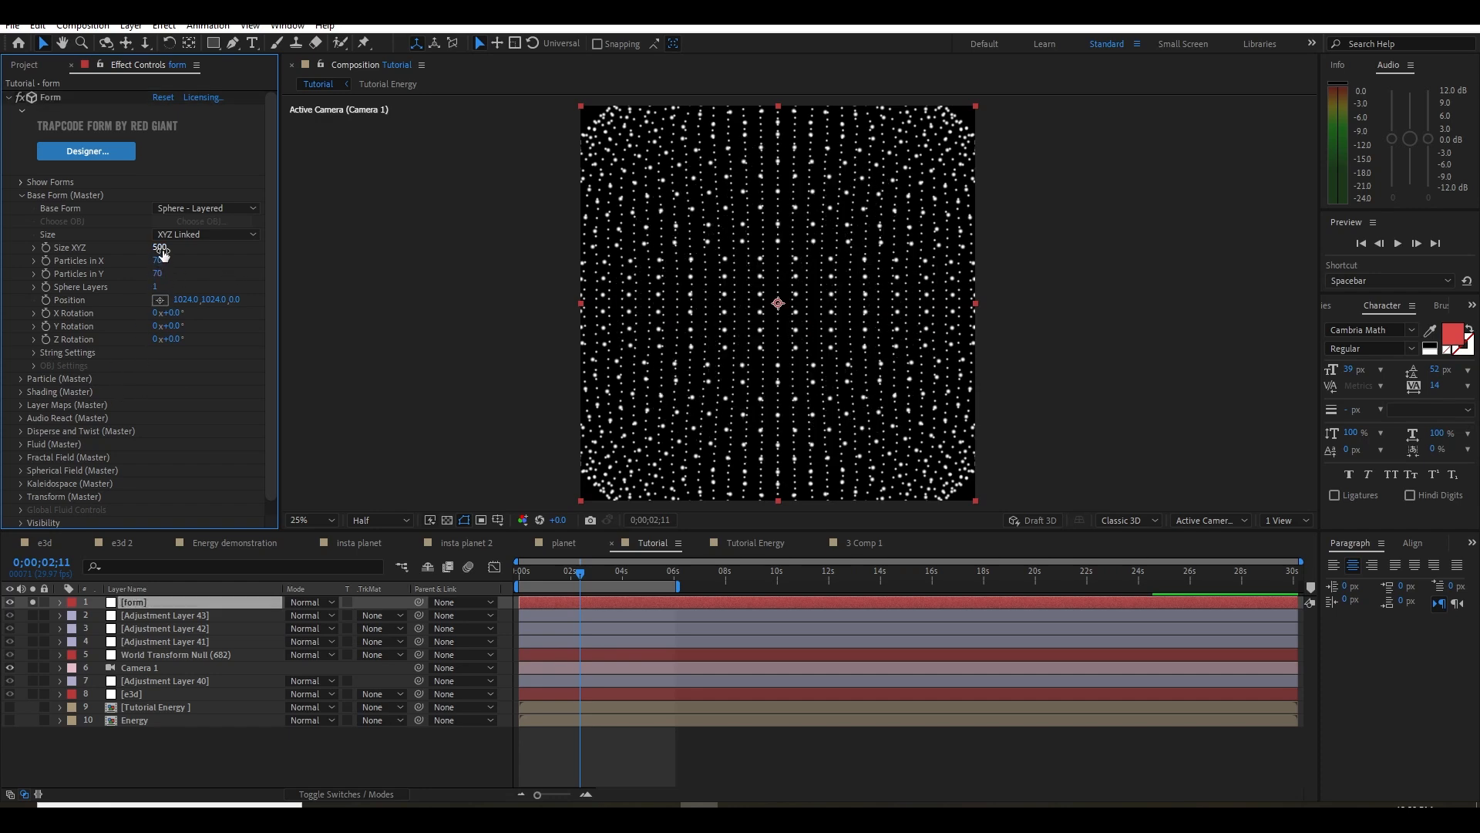
left_click_drag(160, 248, 230, 243)
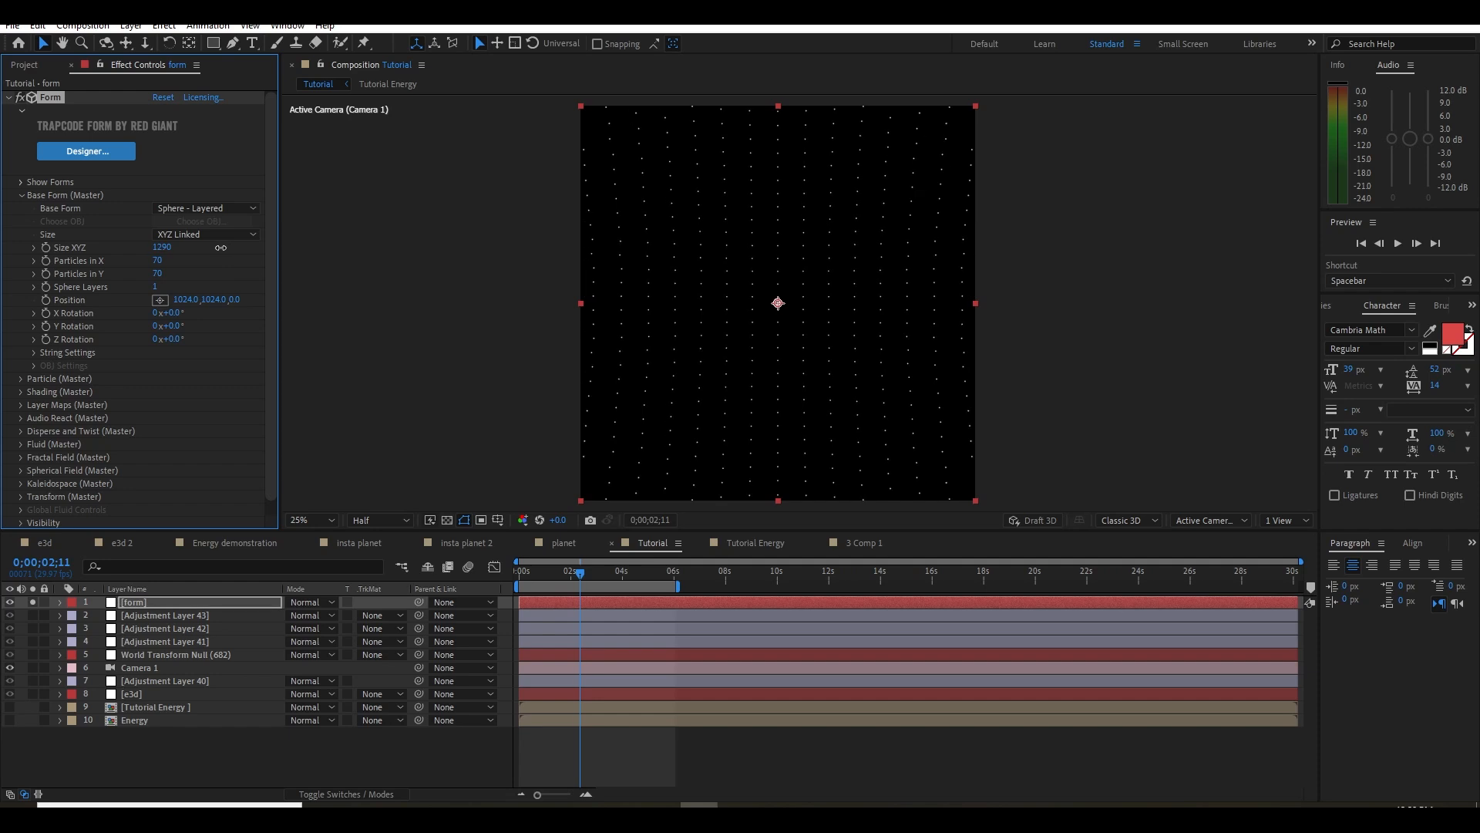
Set the Form particles' Size Random and Opacity Random to 100%
left_click(20, 378)
scroll(57, 390, "down", 3)
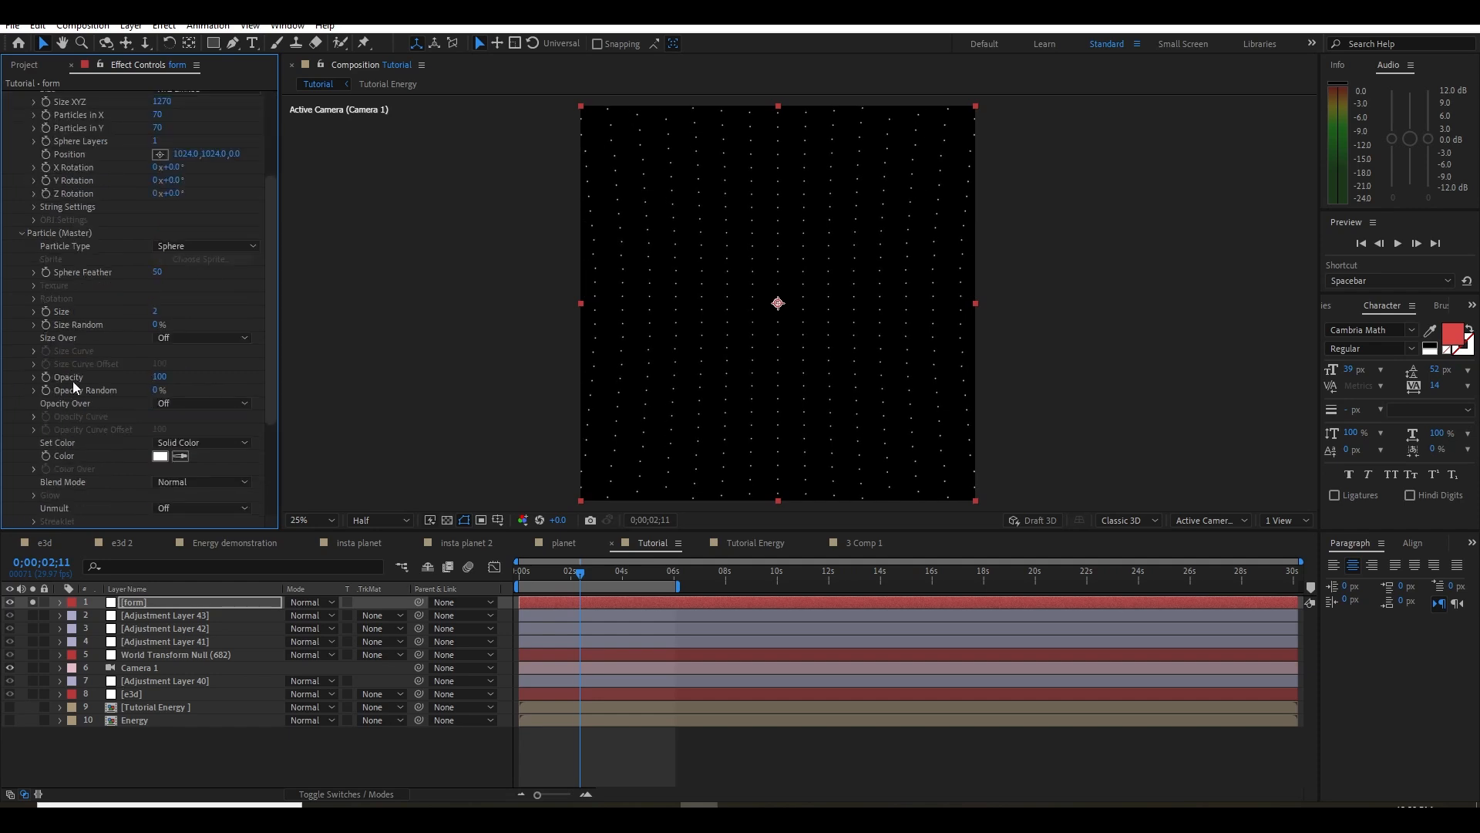
left_click_drag(156, 324, 302, 316)
left_click_drag(158, 390, 339, 367)
Set Disperse to 12 in the Form effect's Disperse and Twist settings
scroll(122, 397, "down", 1)
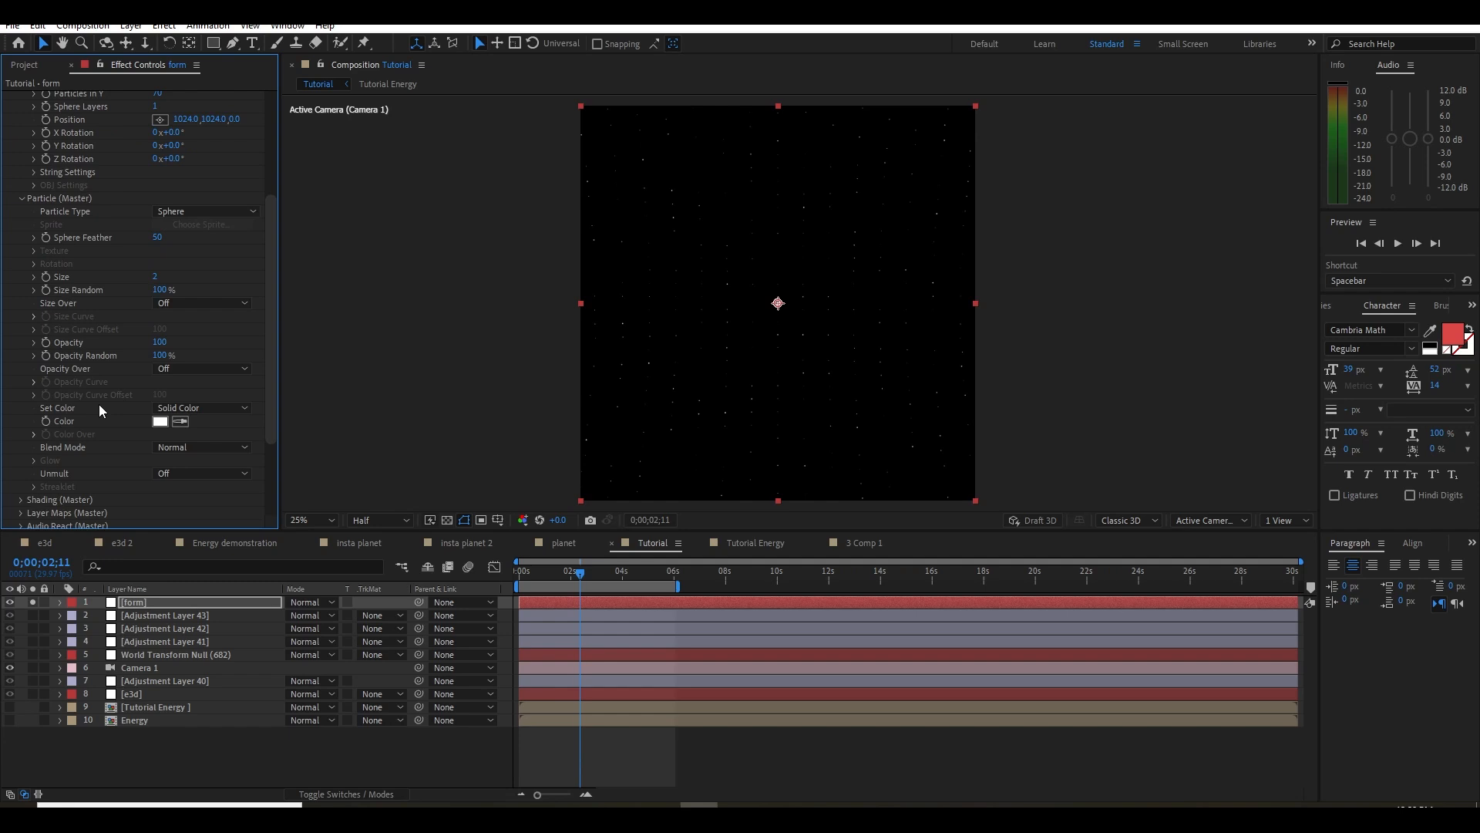
scroll(99, 404, "down", 2)
scroll(99, 398, "down", 2)
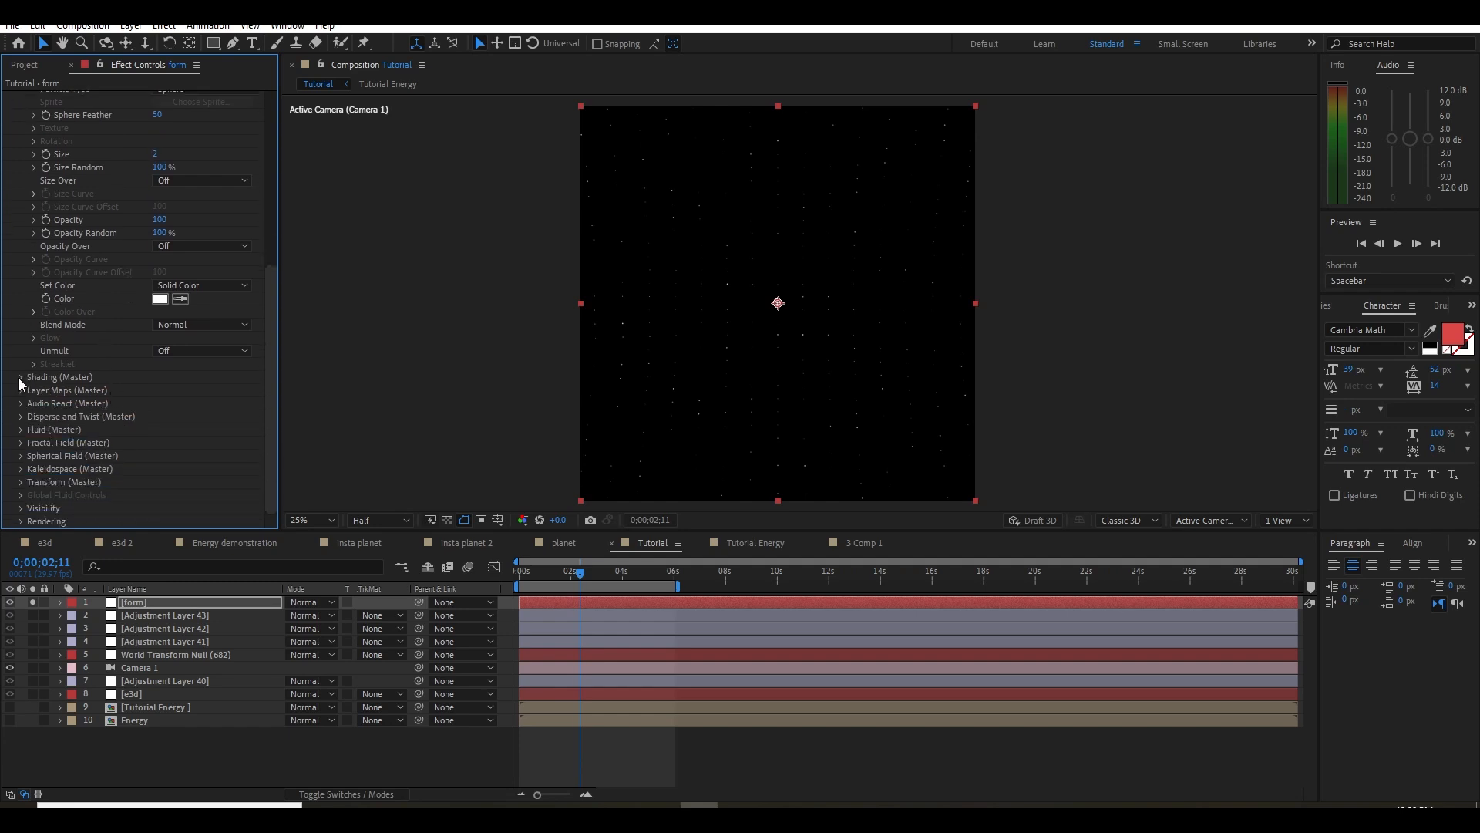
left_click(22, 416)
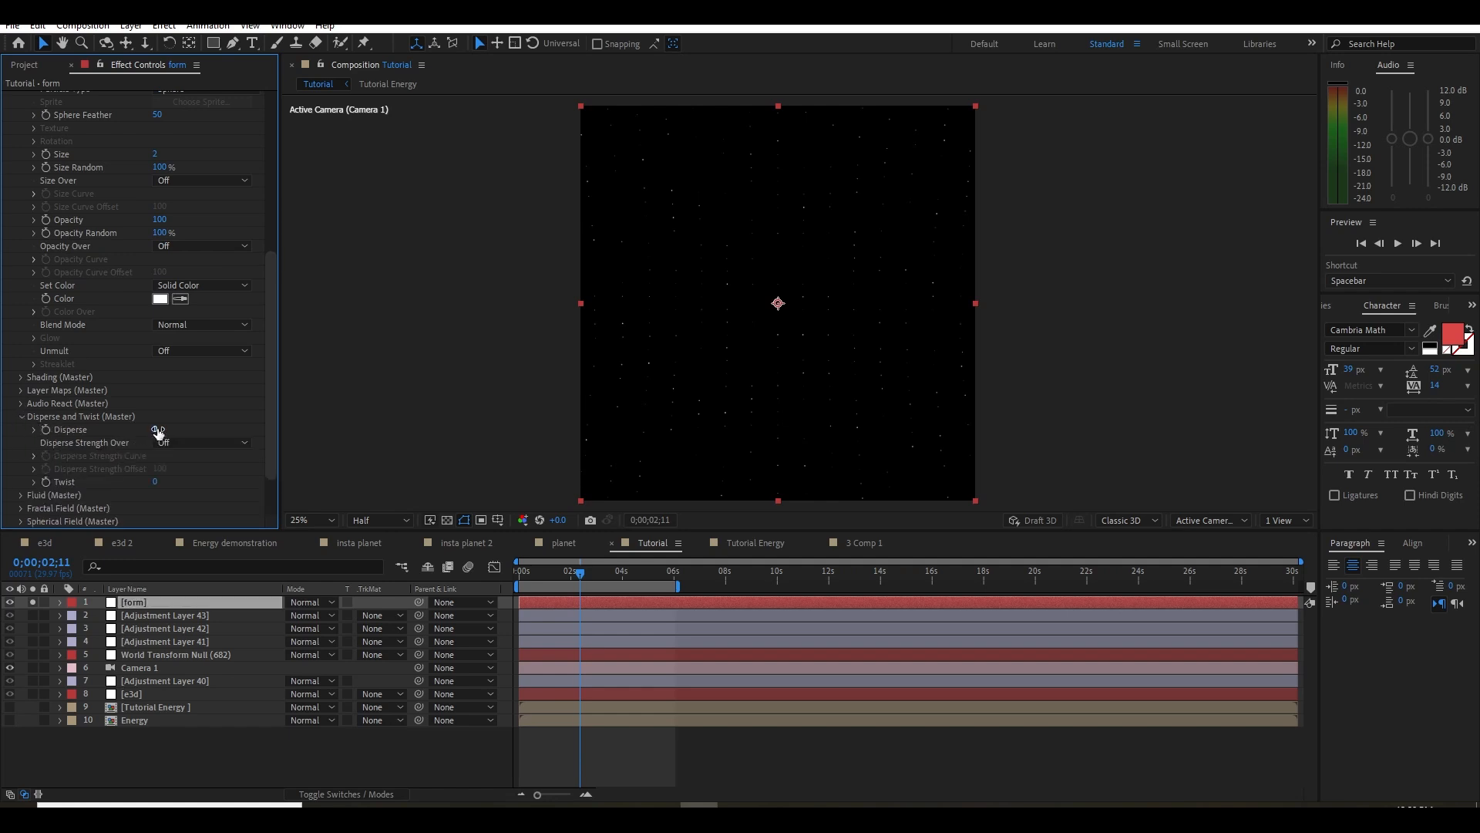
key("Return")
Set the Fractal Field's Displace to 12 and preview the particle motion from the start of the composition
scroll(111, 453, "down", 2)
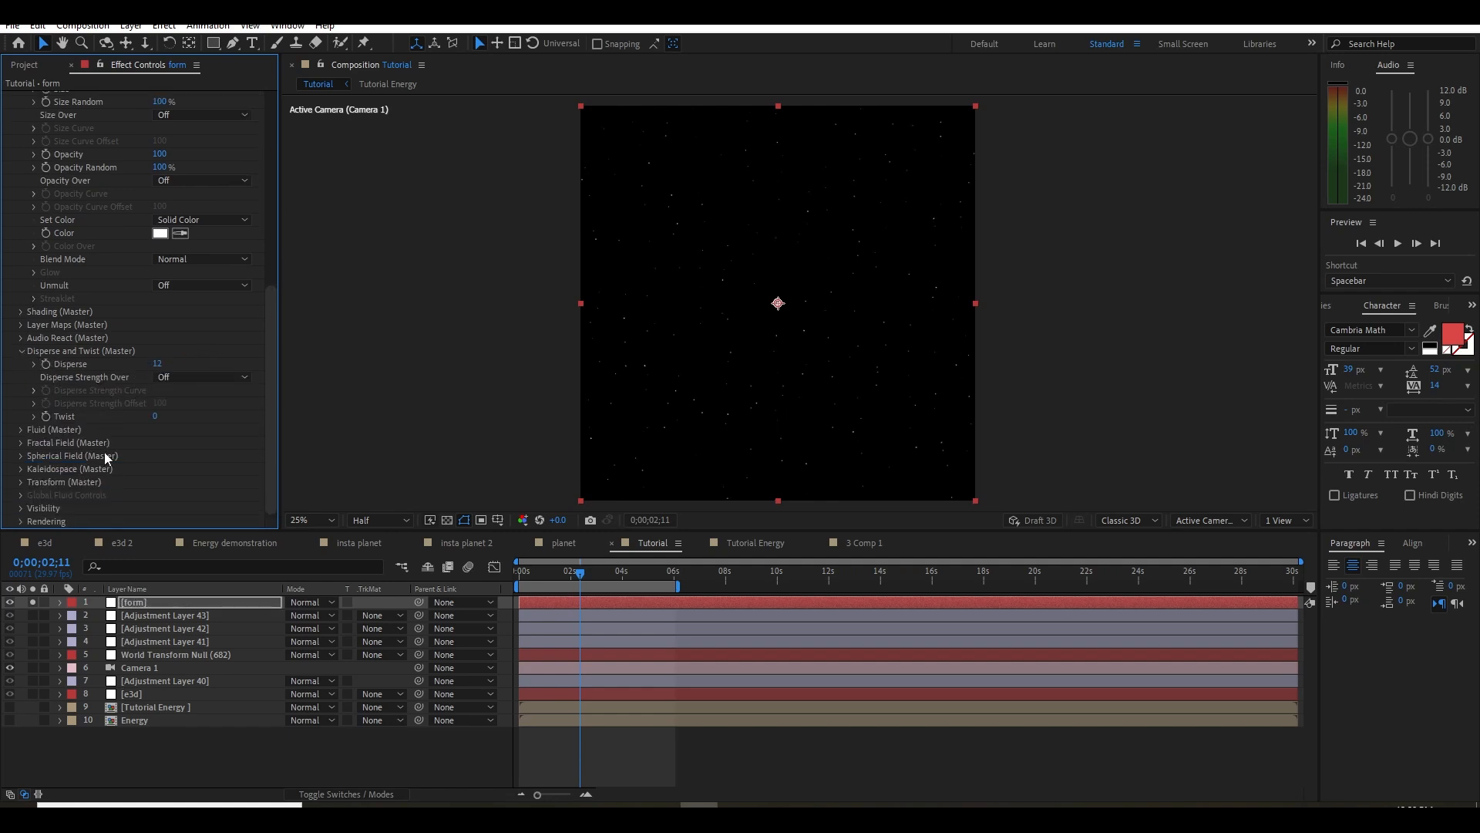
left_click(20, 442)
scroll(130, 426, "down", 8)
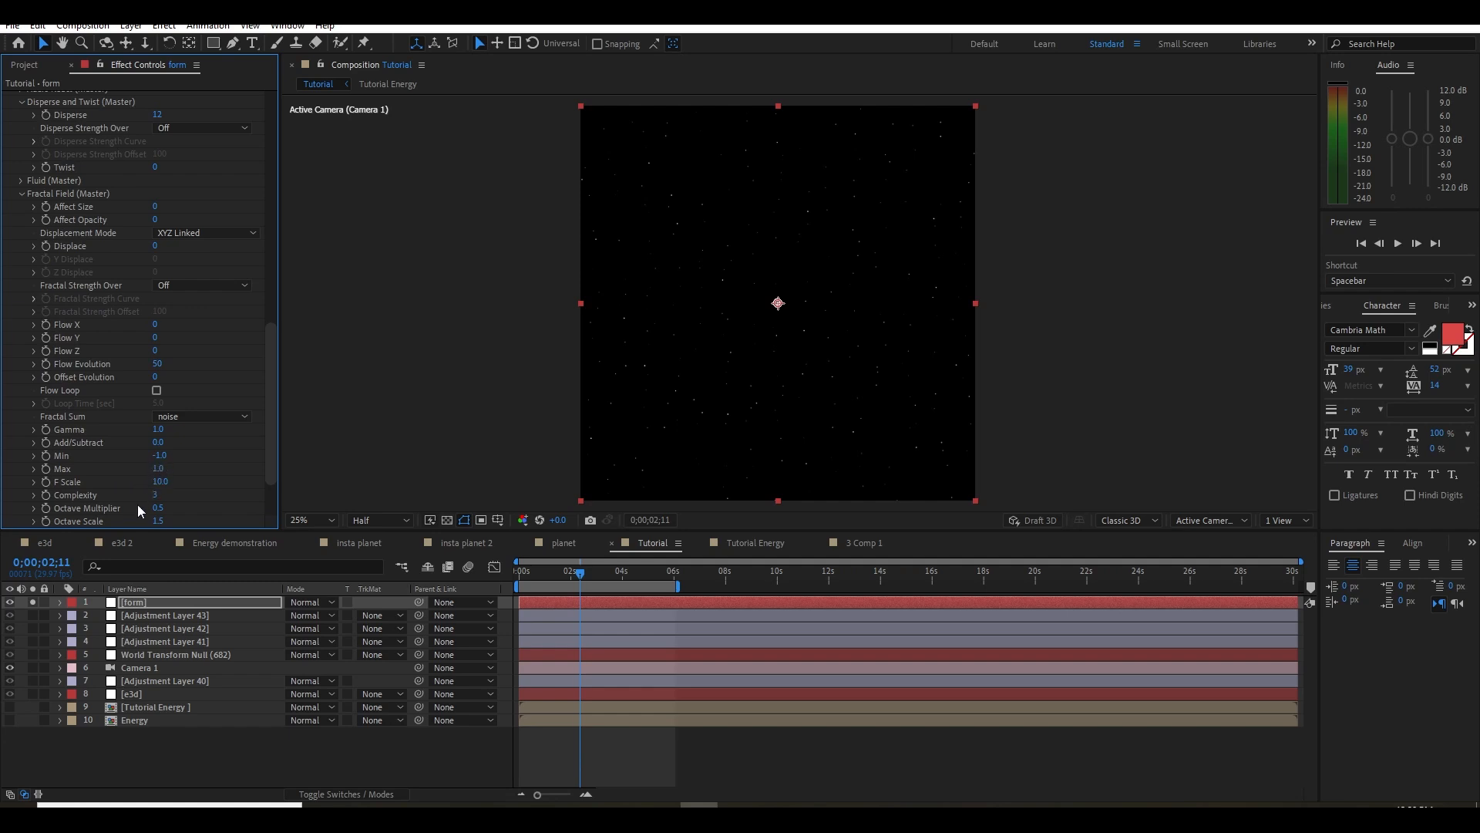
left_click(156, 245)
type("12")
key("Return")
left_click(555, 575)
key("Home")
key("space")
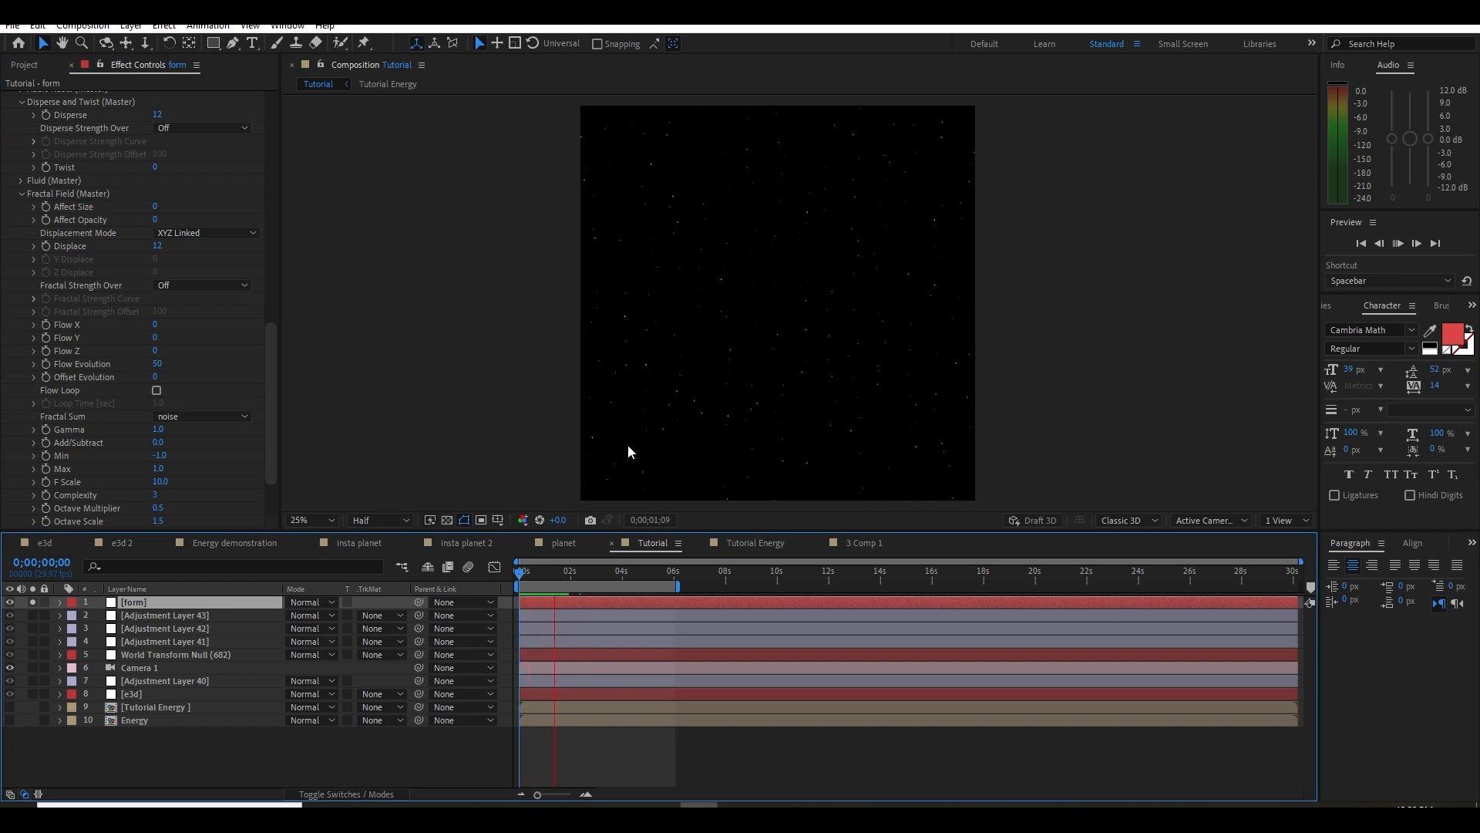
key("space")
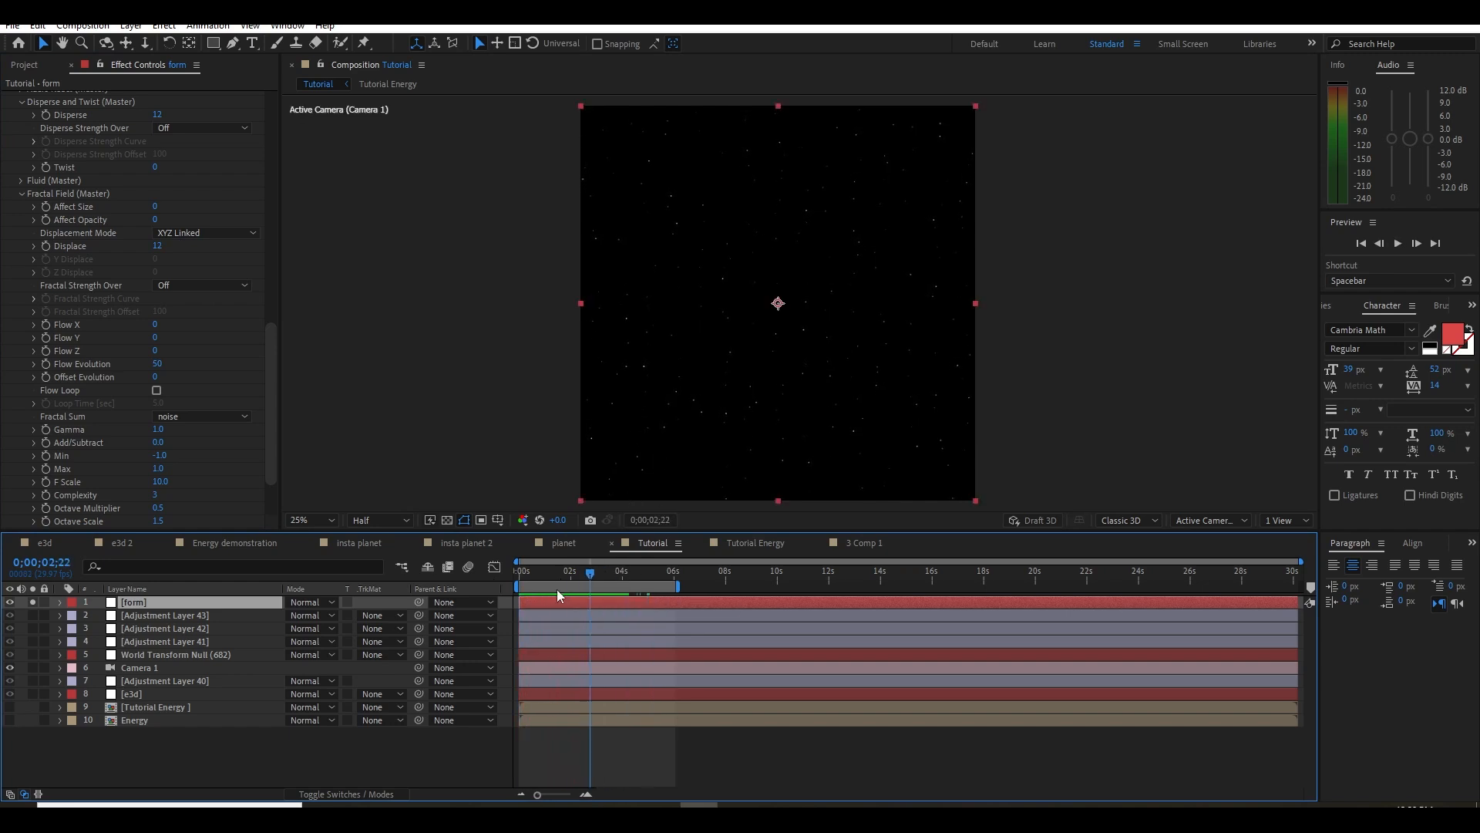
Turn off solo on the form layer to show the particles together with the glowing planet
left_click(33, 602)
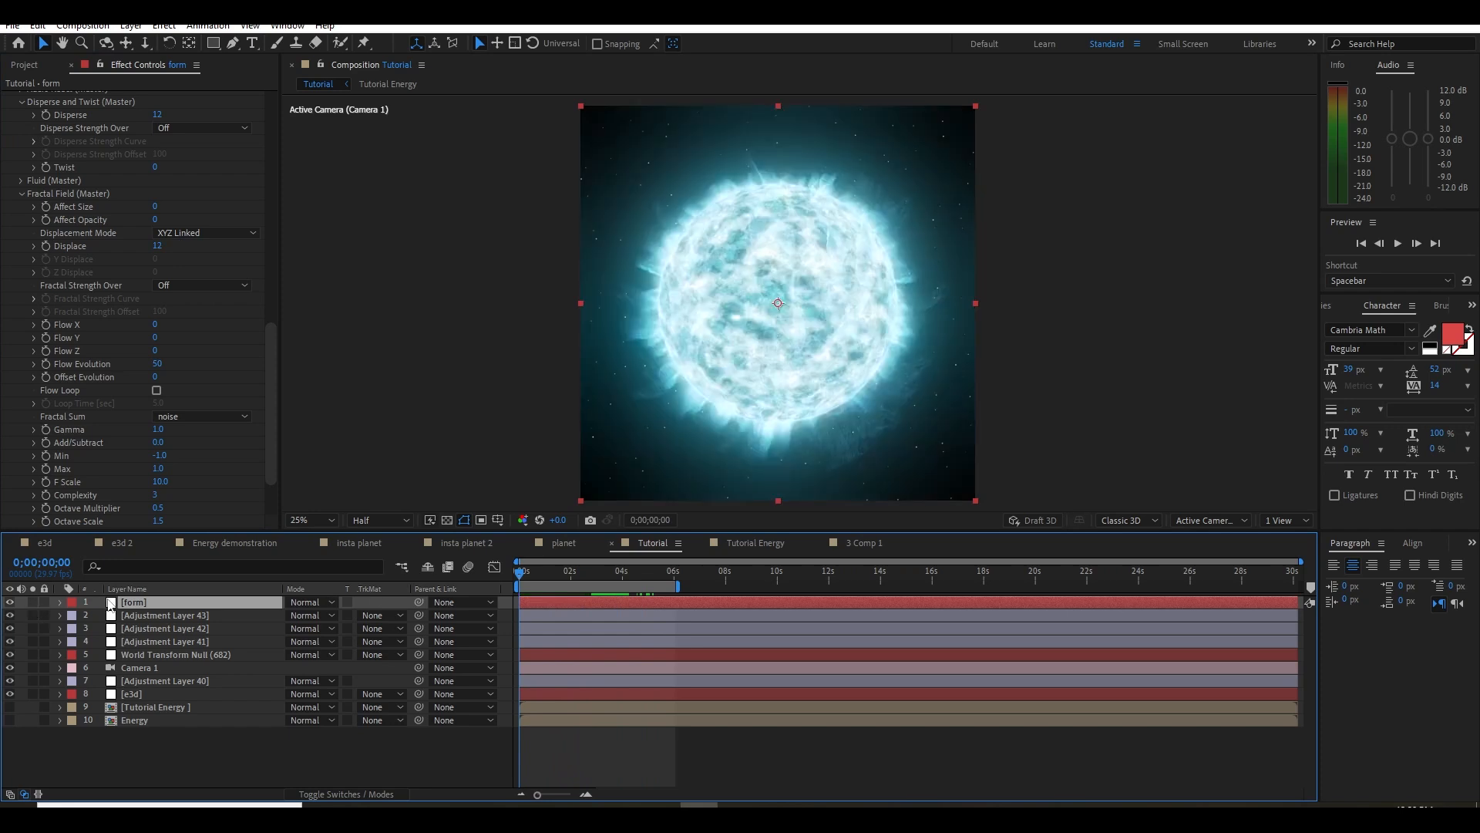
left_click(33, 602)
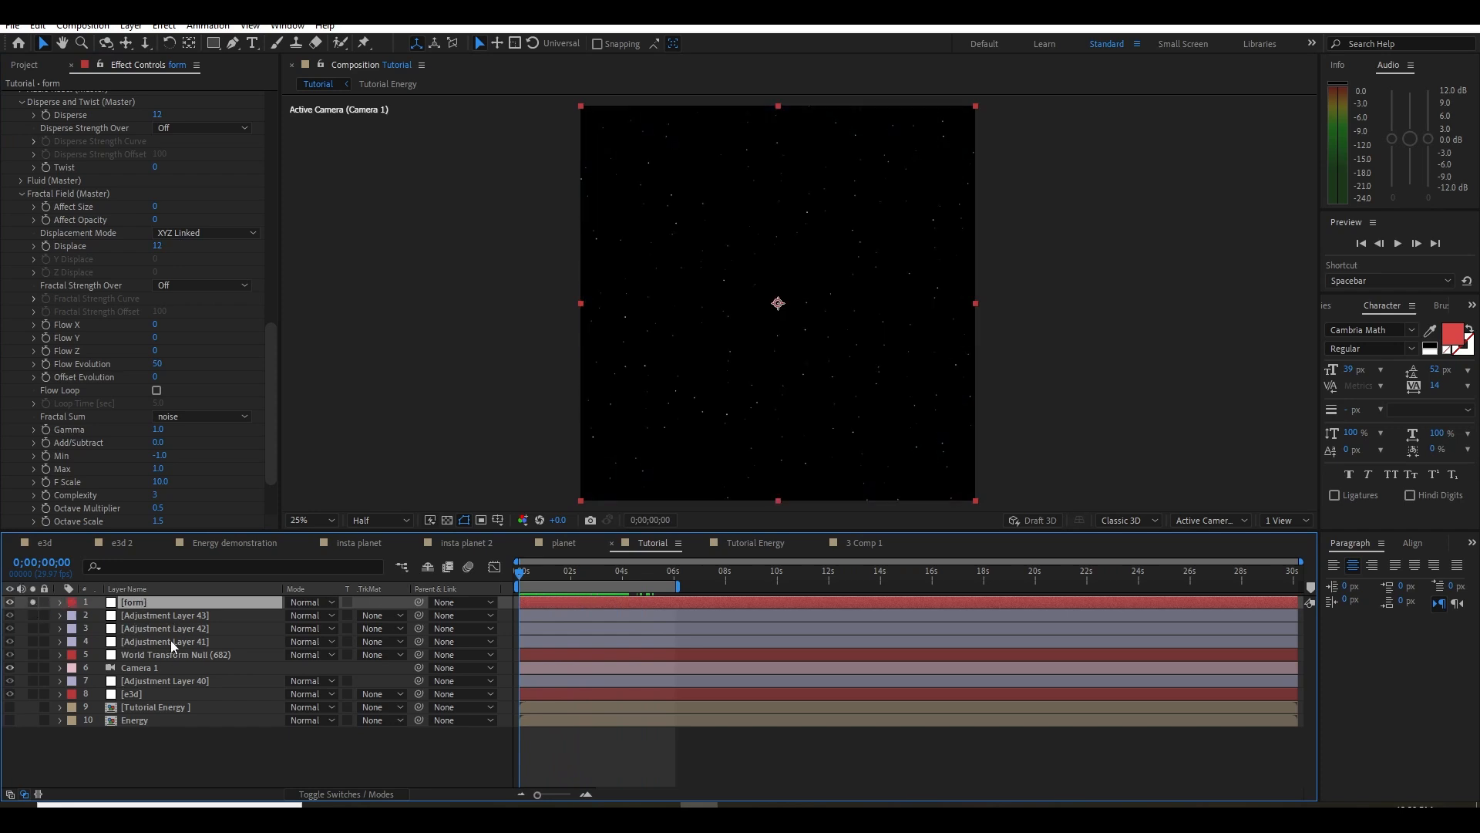
left_click(155, 681)
left_click(33, 602)
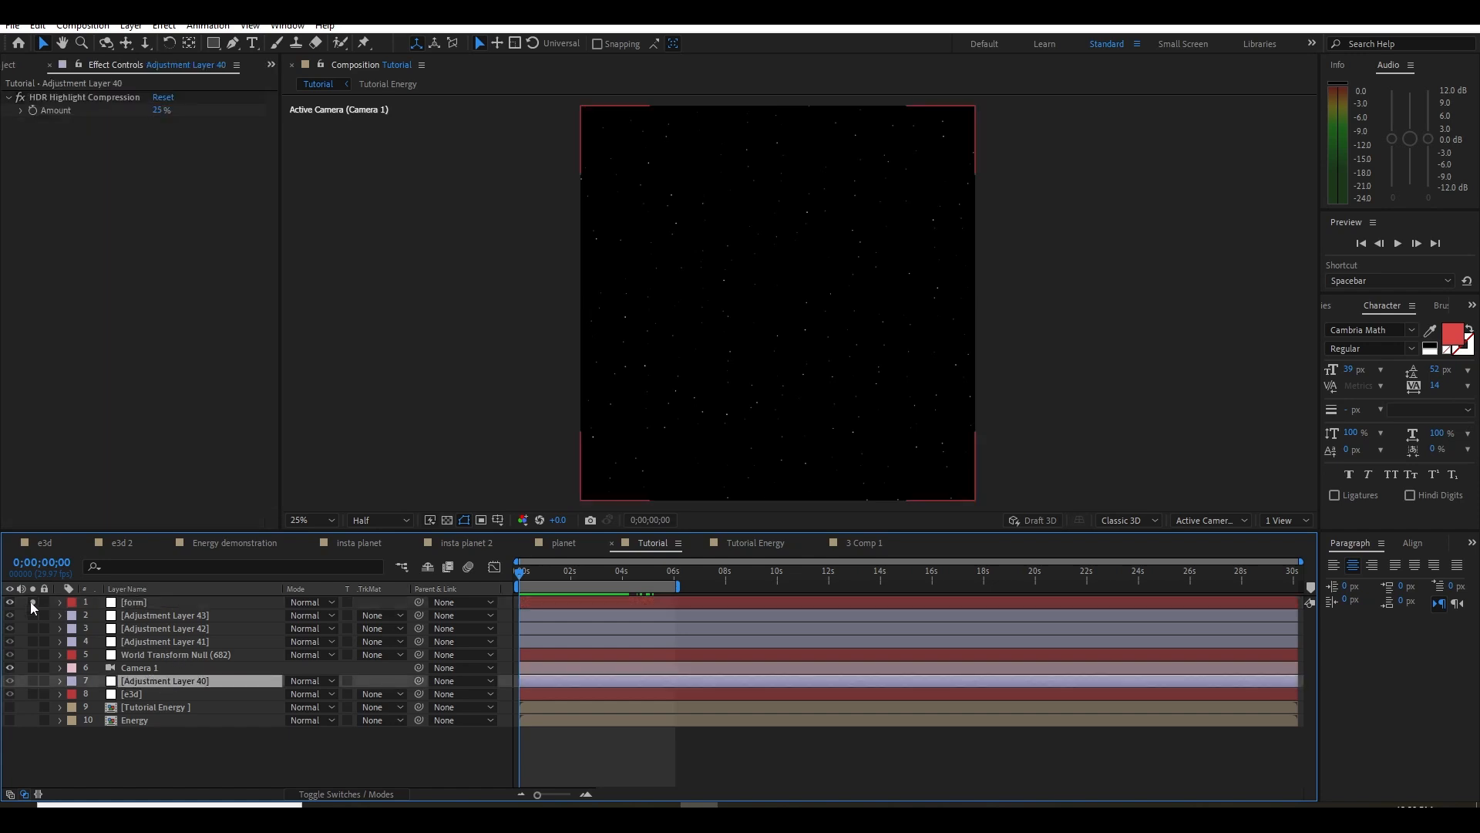
Animate the Form's Y Rotation from 0 at the first frame to 1 revolution, and preview the result from the start
left_click(147, 601)
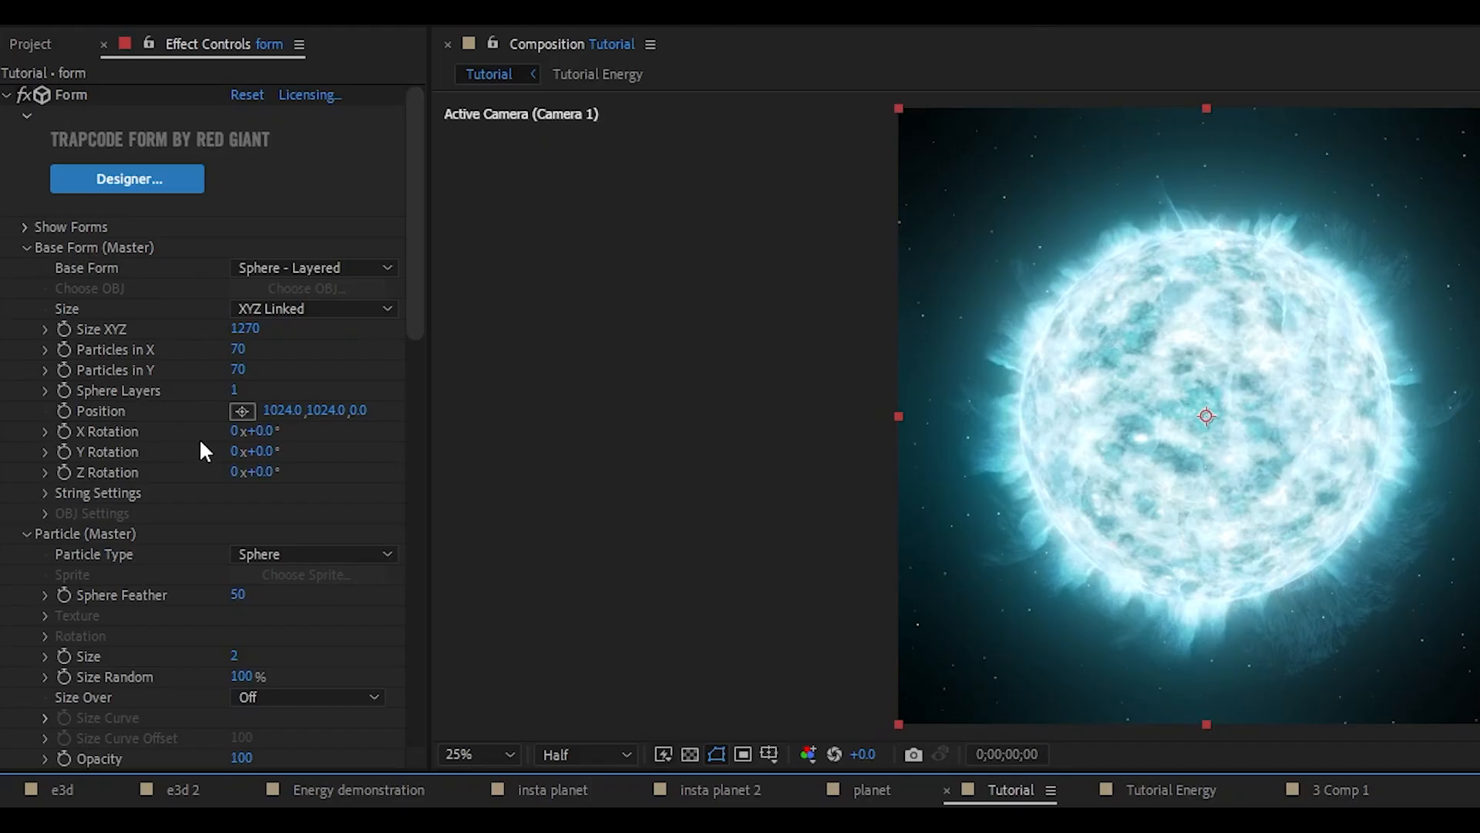
left_click(66, 454)
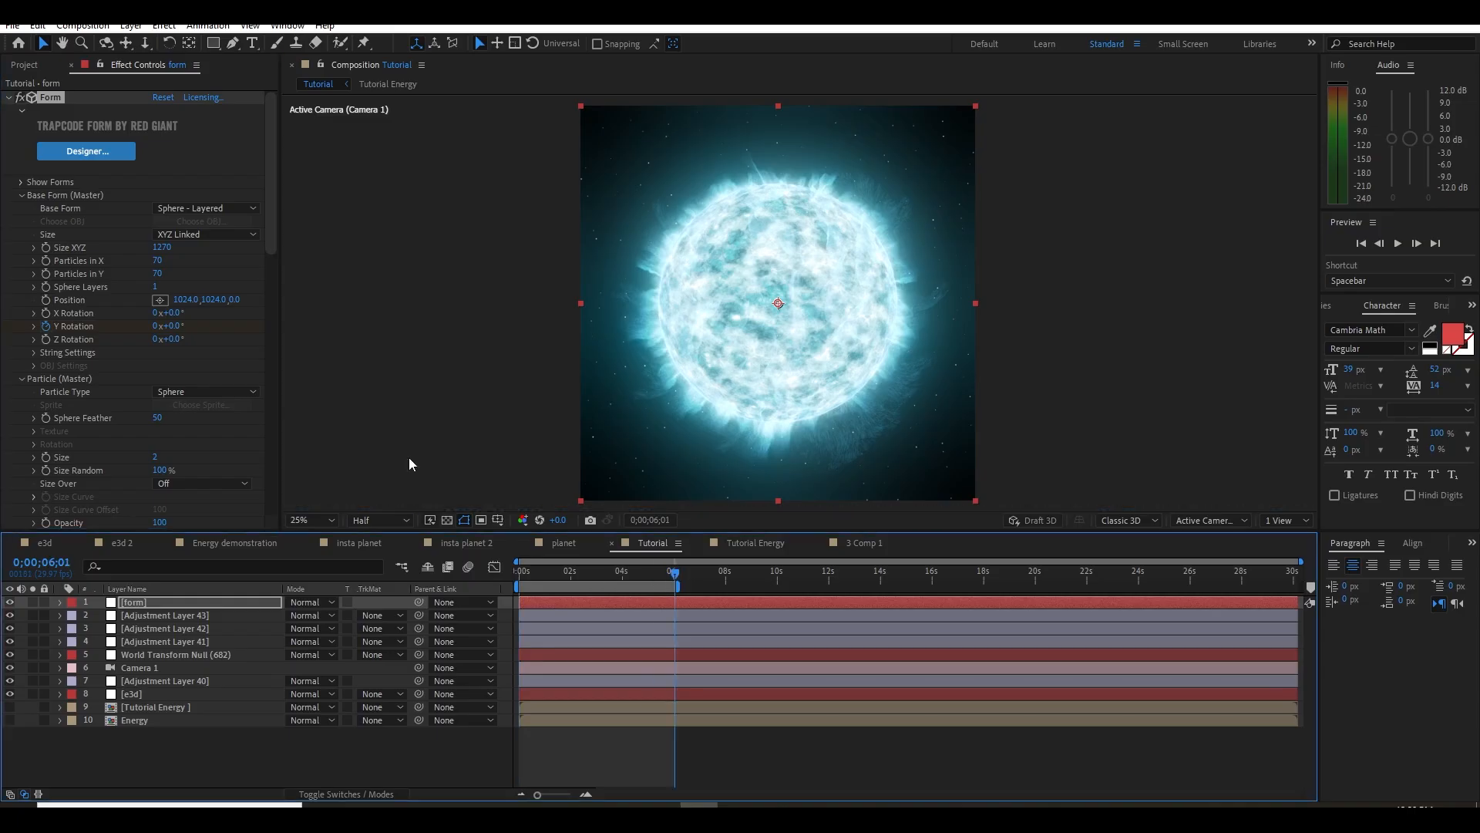
left_click(156, 326)
type("1")
left_click(400, 455)
left_click_drag(560, 572, 465, 596)
key("space")
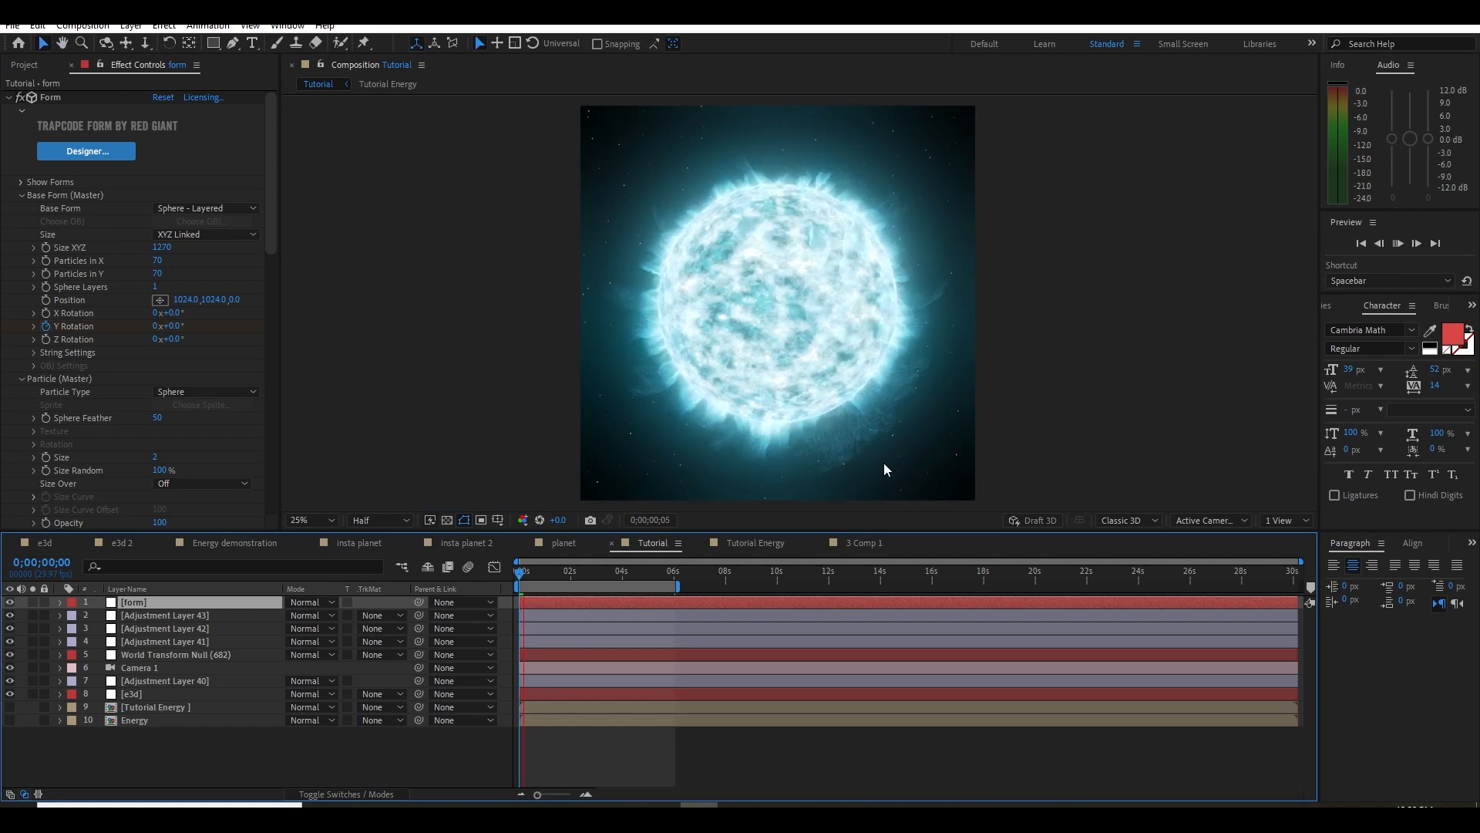
key("space")
Move and orbit the camera close above the planet's upper edge to inspect the particles, and undo the camera moves
key("c")
key("c")
left_click(795, 347)
left_click_drag(795, 348, 794, 492)
key("c")
scroll(873, 359, "up", 5)
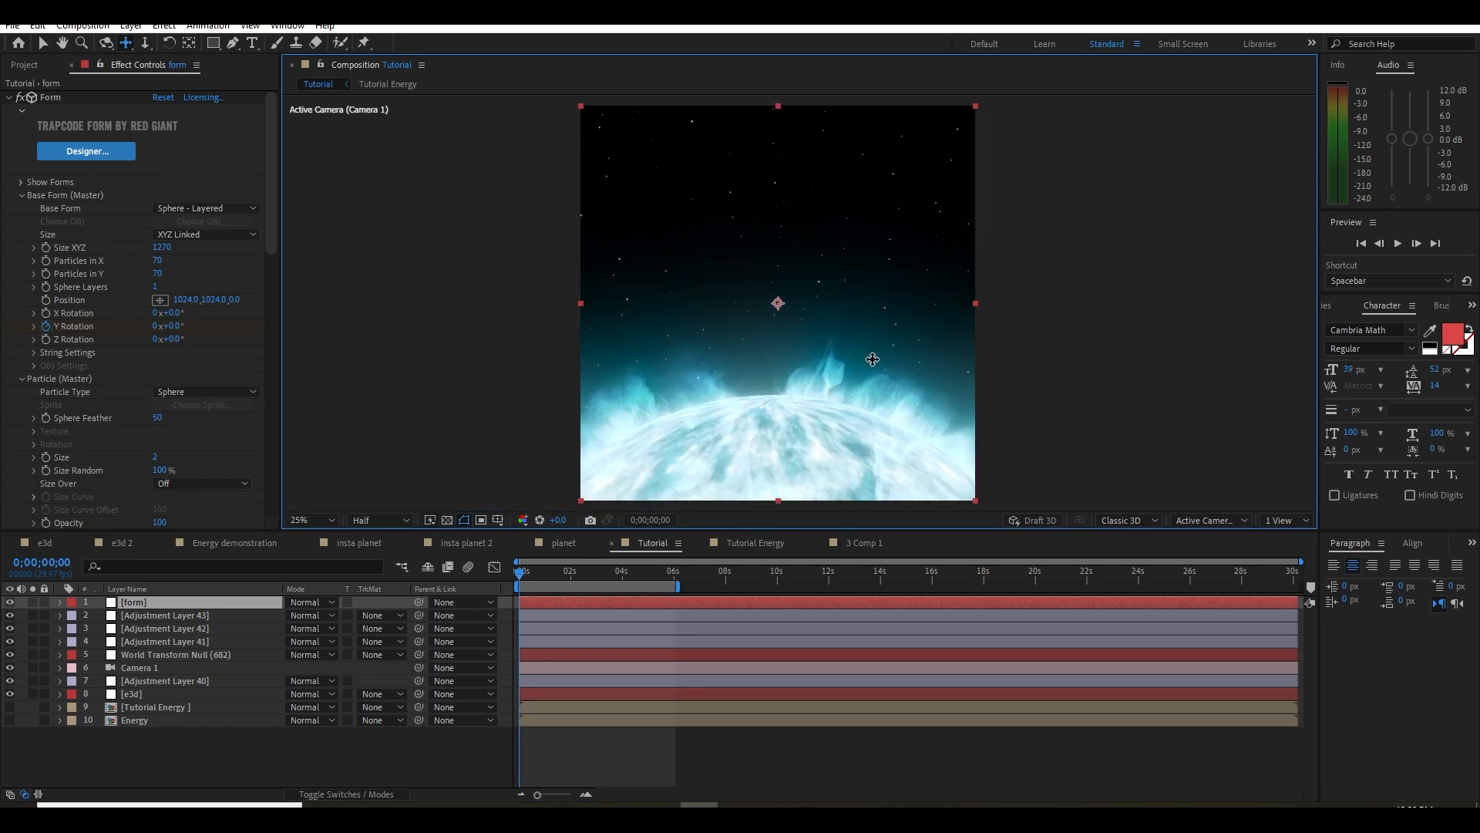
key("c")
left_click_drag(811, 414, 813, 408)
scroll(814, 408, "down", 1)
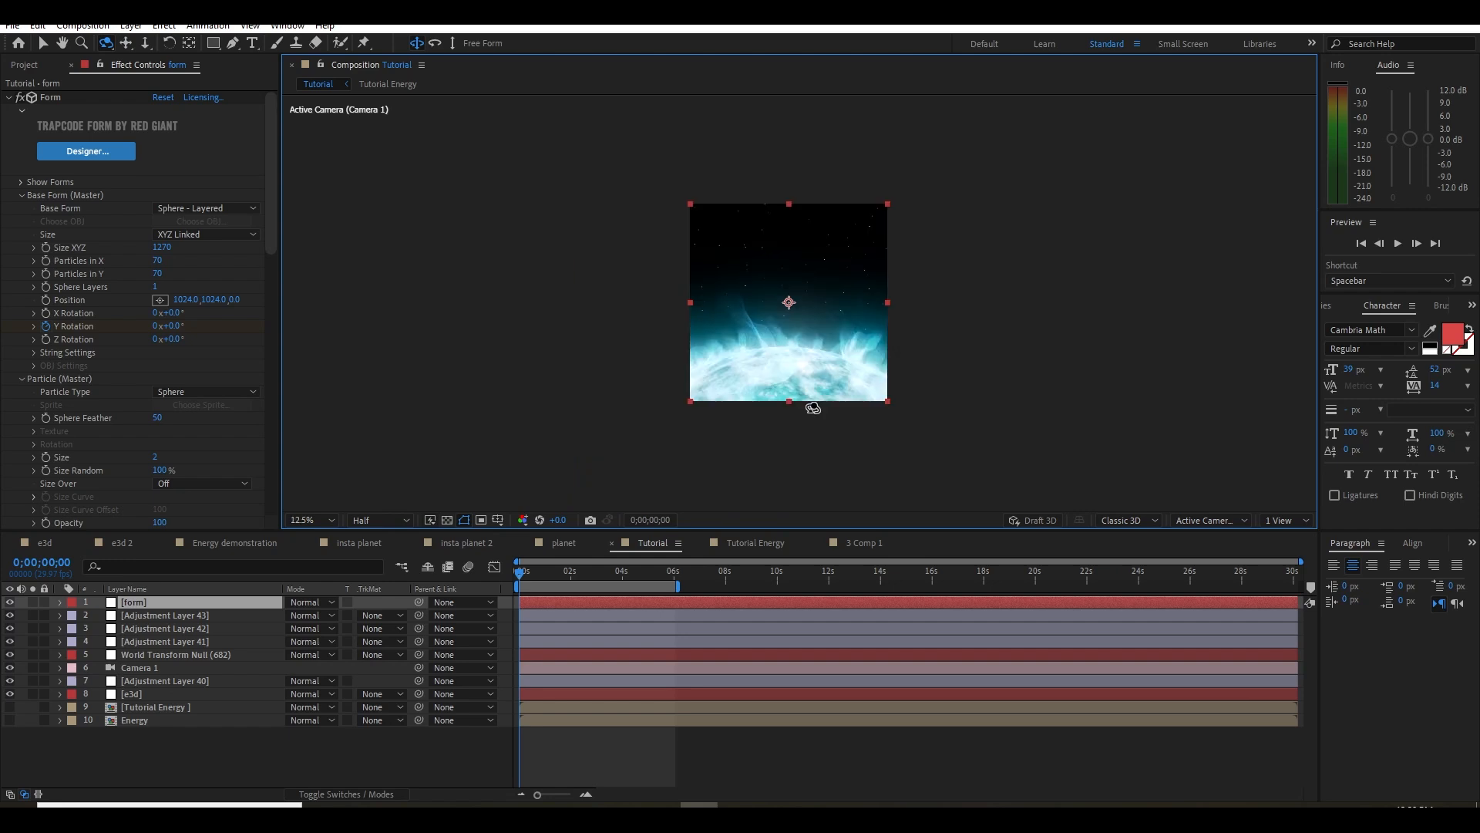
key("ctrl+z")
key("ctrl+z")
key("ctrl+z")
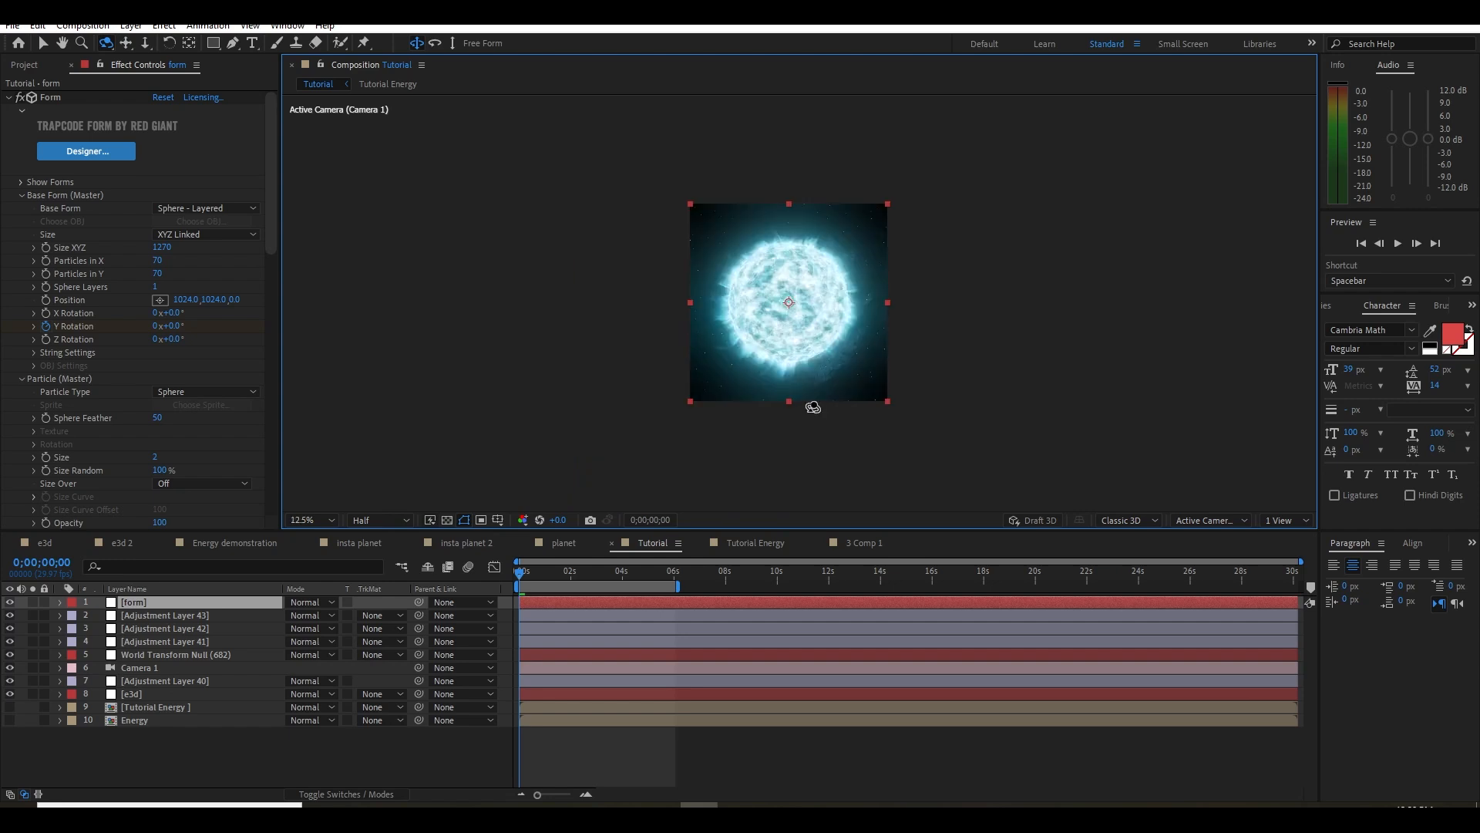
scroll(813, 408, "up", 1)
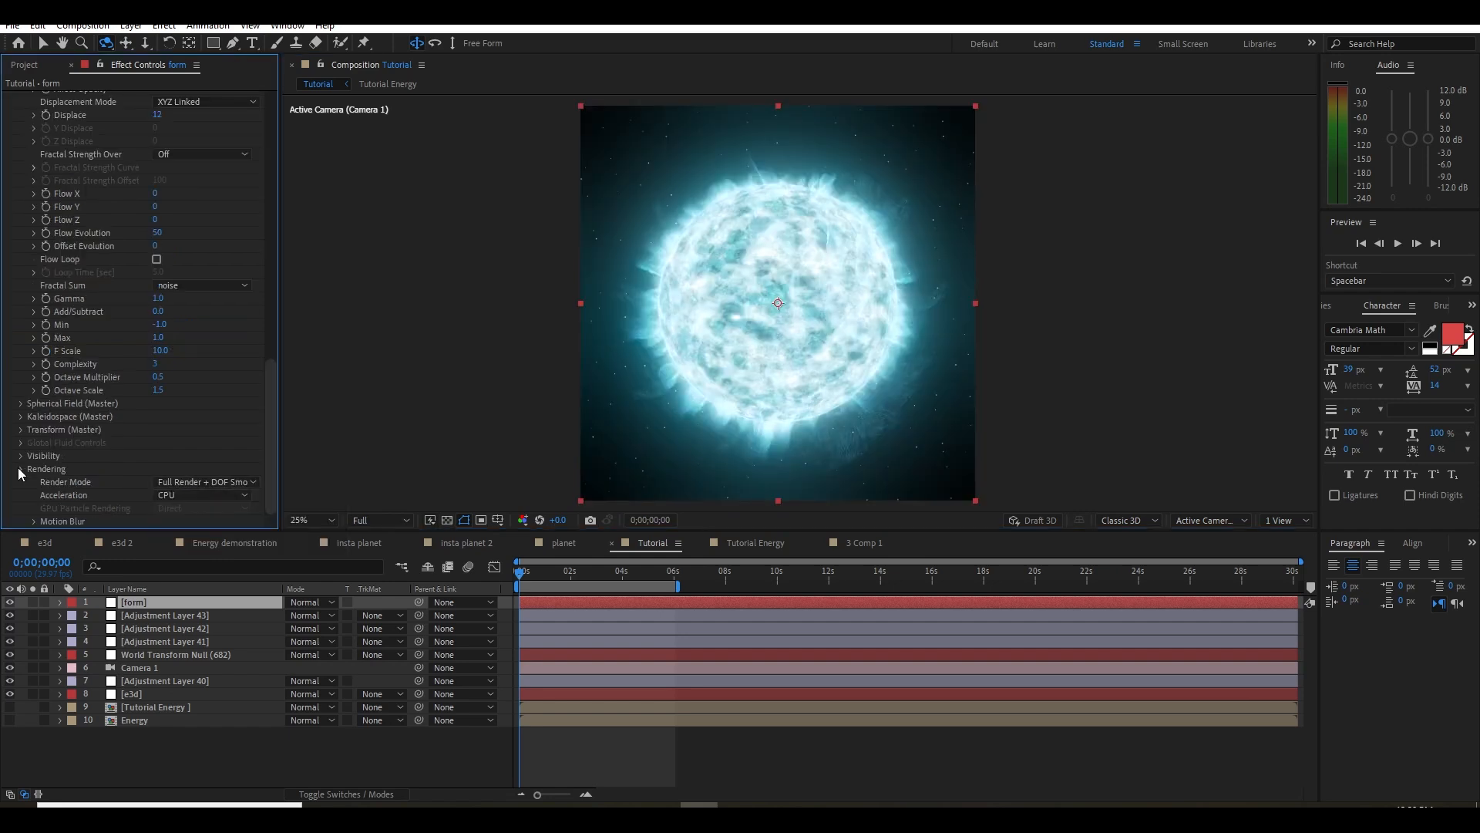
scroll(22, 470, "up", 14)
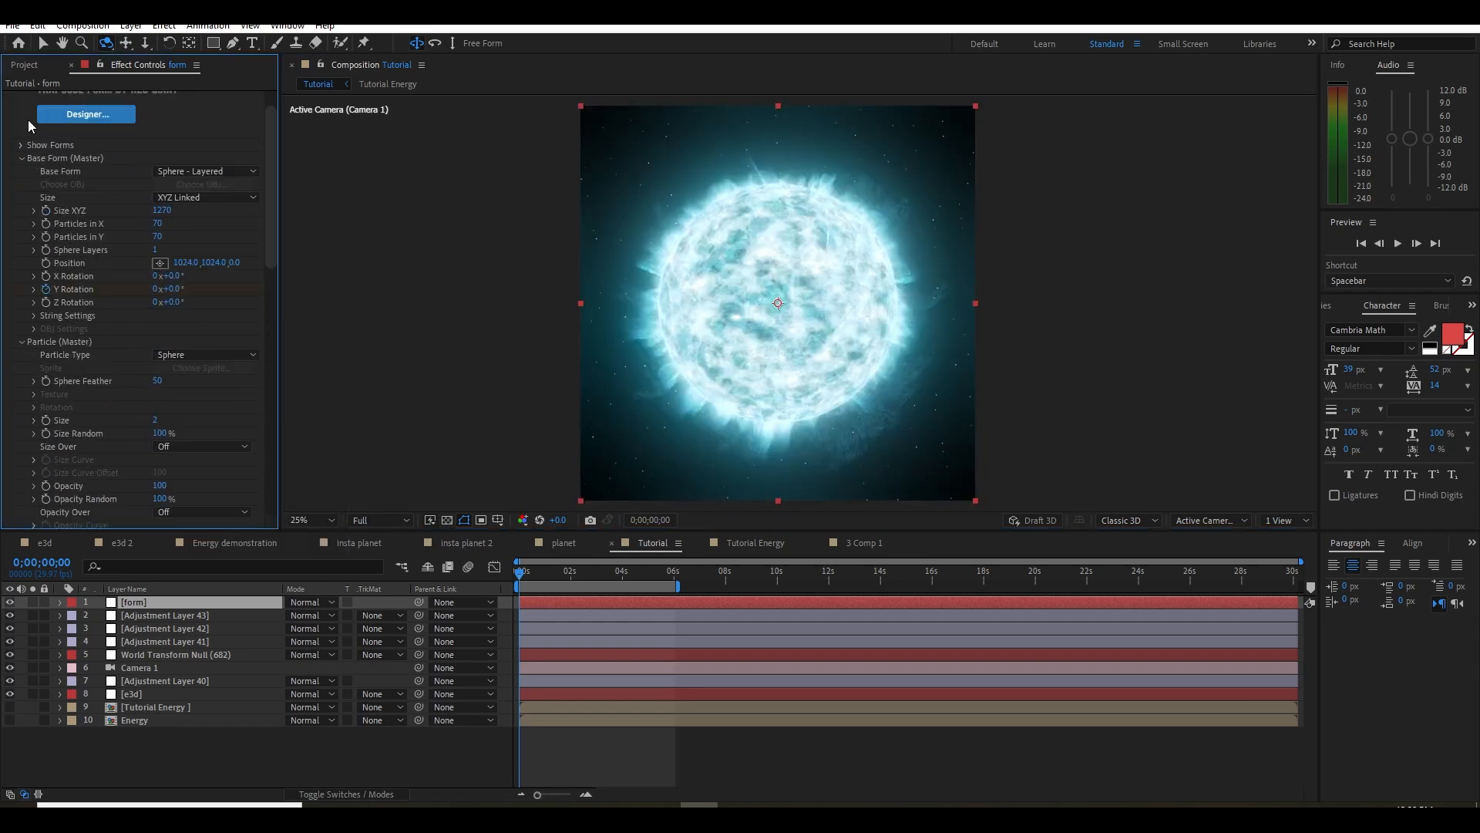
Collapse the Form effect and apply Camera-Shake Deblur to the form layer
scroll(23, 119, "up", 1)
left_click(8, 98)
key("ctrl+space")
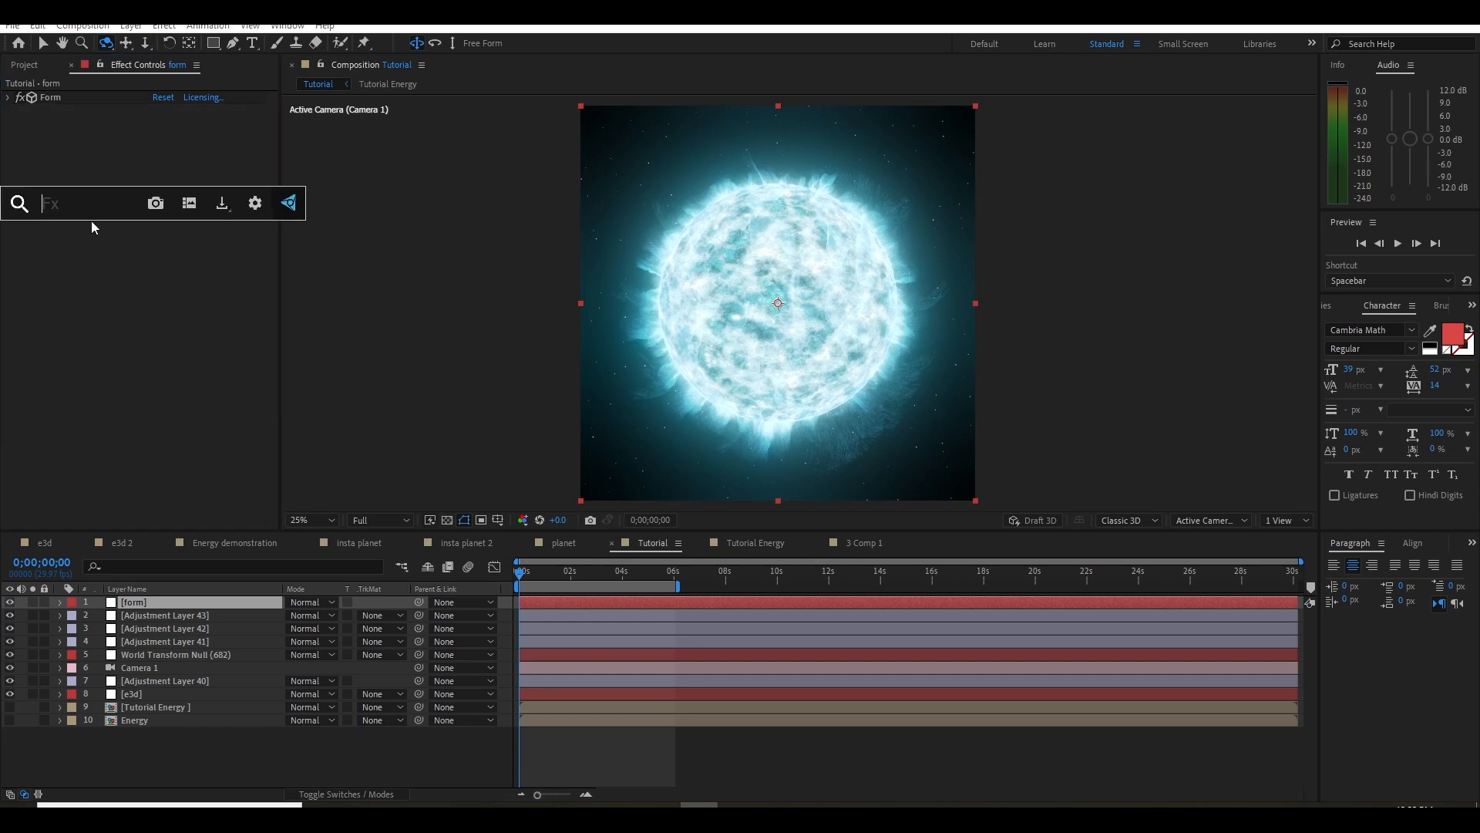
type("camera")
key("Return")
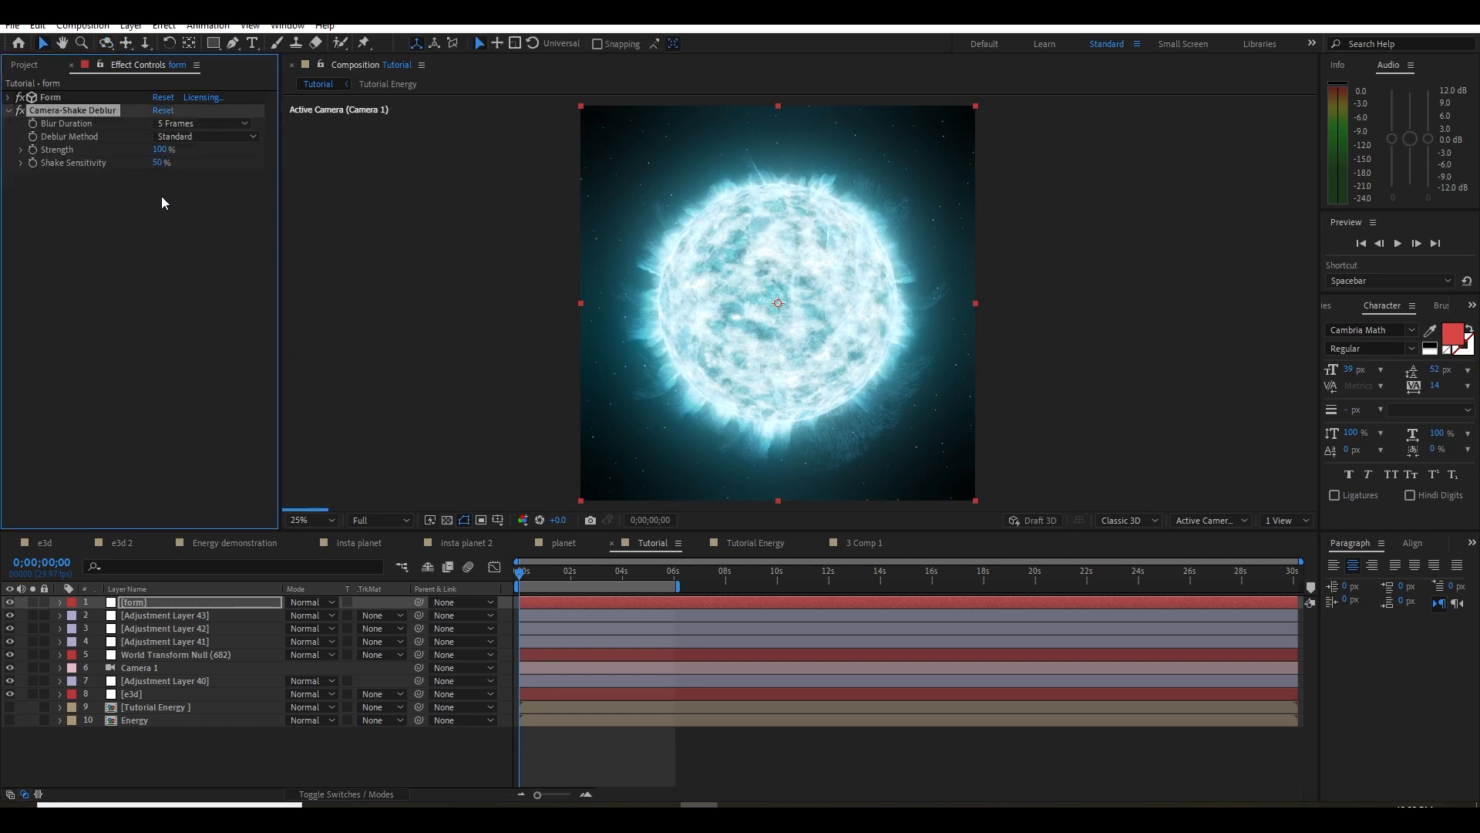
Undo the Camera-Shake Deblur on the form layer and apply Camera Lens Blur instead
key("ctrl+z")
key("ctrl+space")
type("camera")
key("Down")
key("Return")
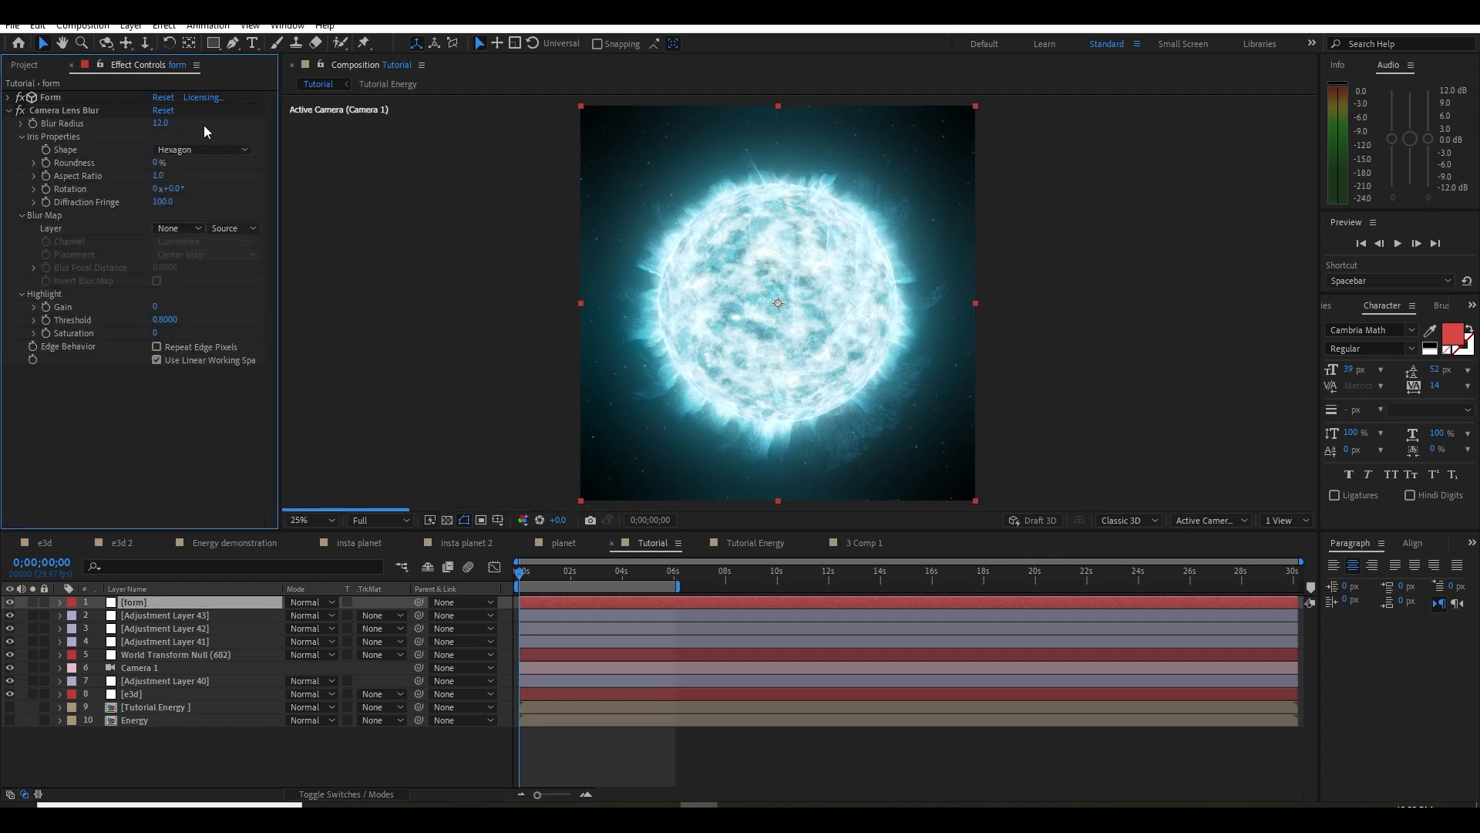
key("Return")
scroll(961, 231, "up", 2)
scroll(962, 236, "down", 3)
scroll(963, 262, "up", 1)
Create a new solid layer named bg and place it beneath all other layers in the Tutorial composition
right_click(176, 756)
mouse_move(232, 568)
left_click(437, 607)
type("bg")
left_click(795, 543)
left_click_drag(159, 602, 148, 737)
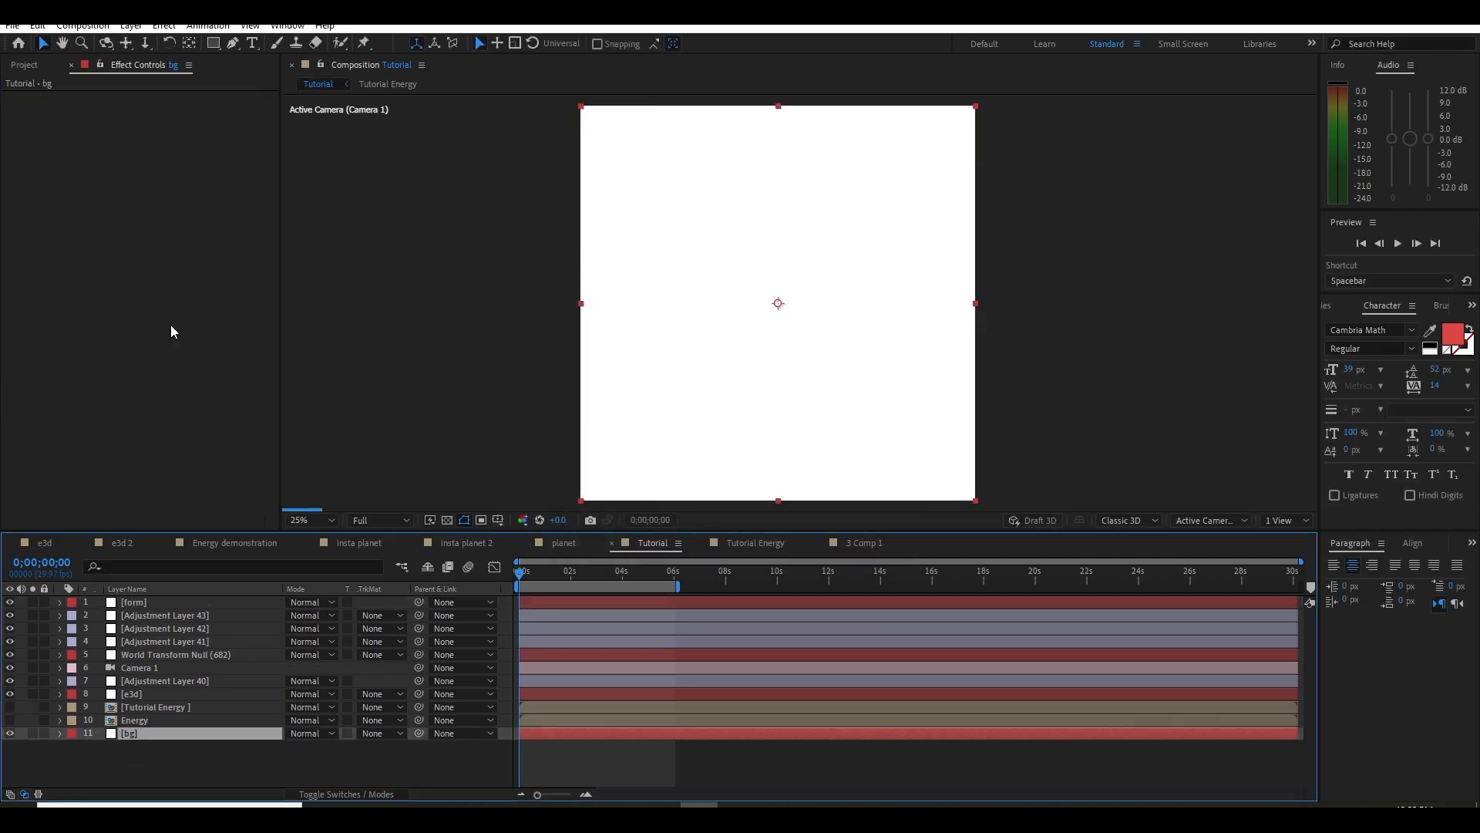
Apply Gradient Ramp to the bg layer, swap its start and end colors, and set the ramp shape to Radial Ramp
key("ctrl+space")
type("grad")
left_click(148, 356)
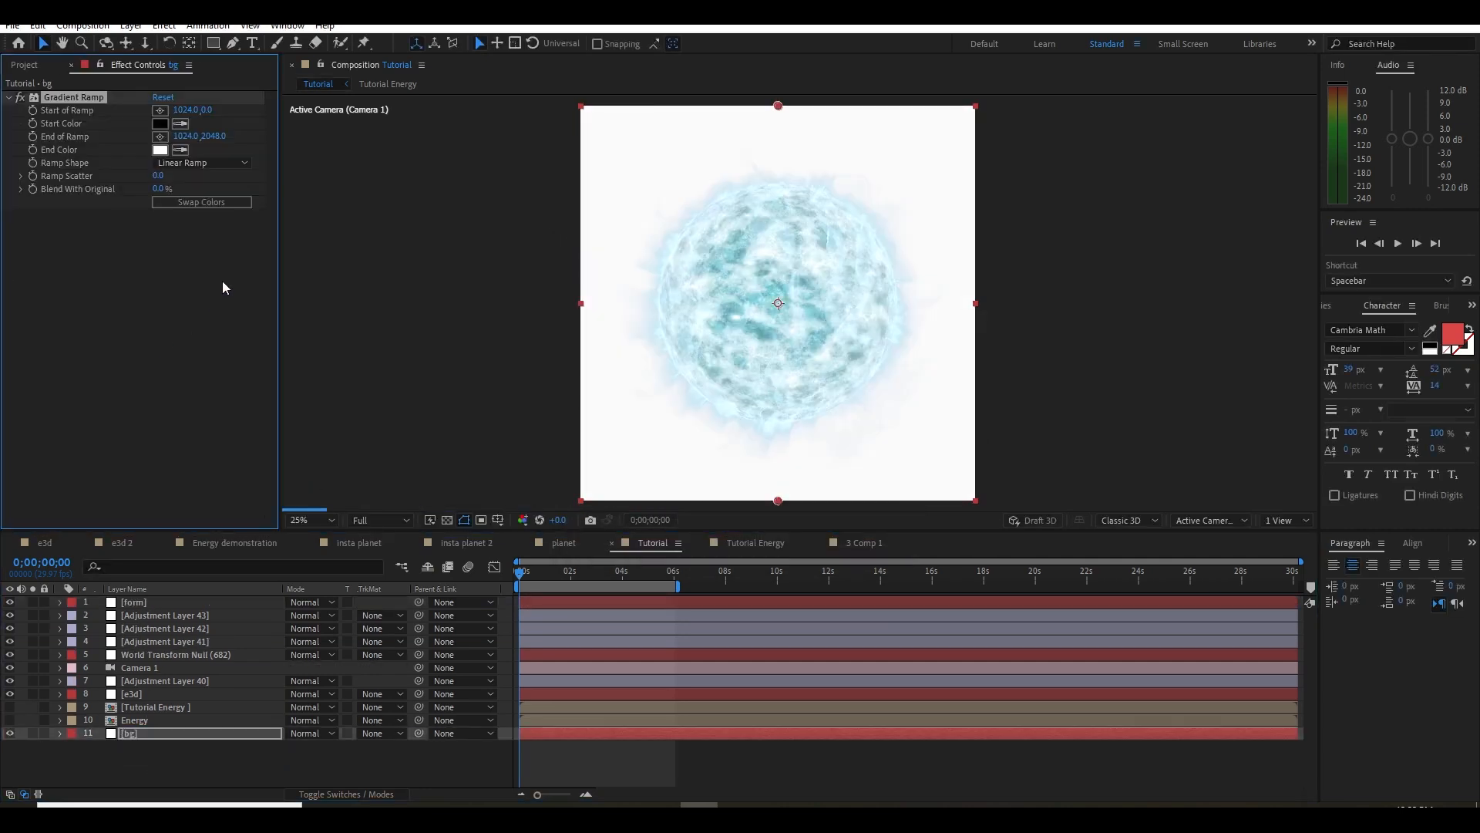
left_click(202, 163)
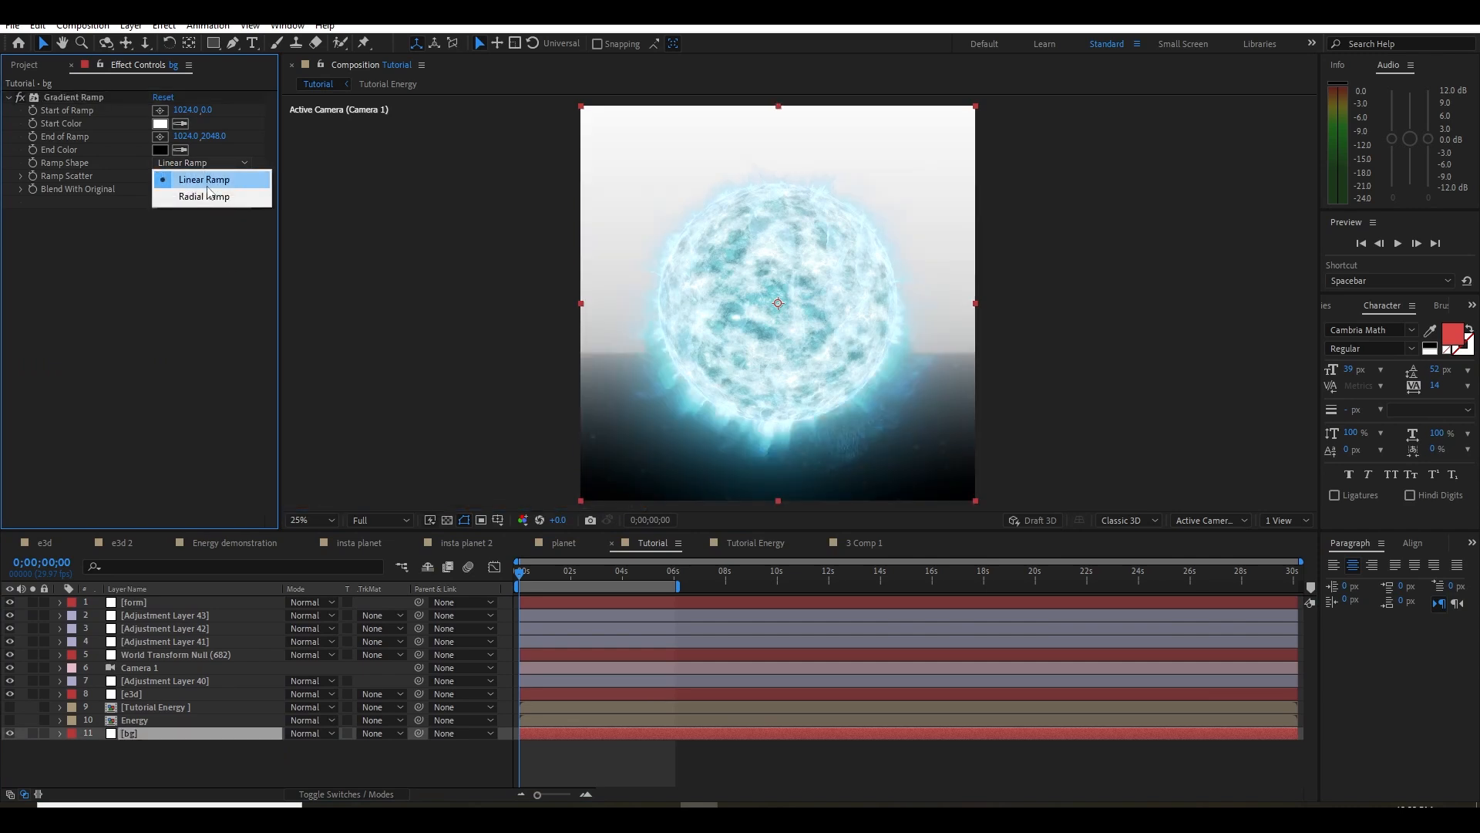
left_click(207, 194)
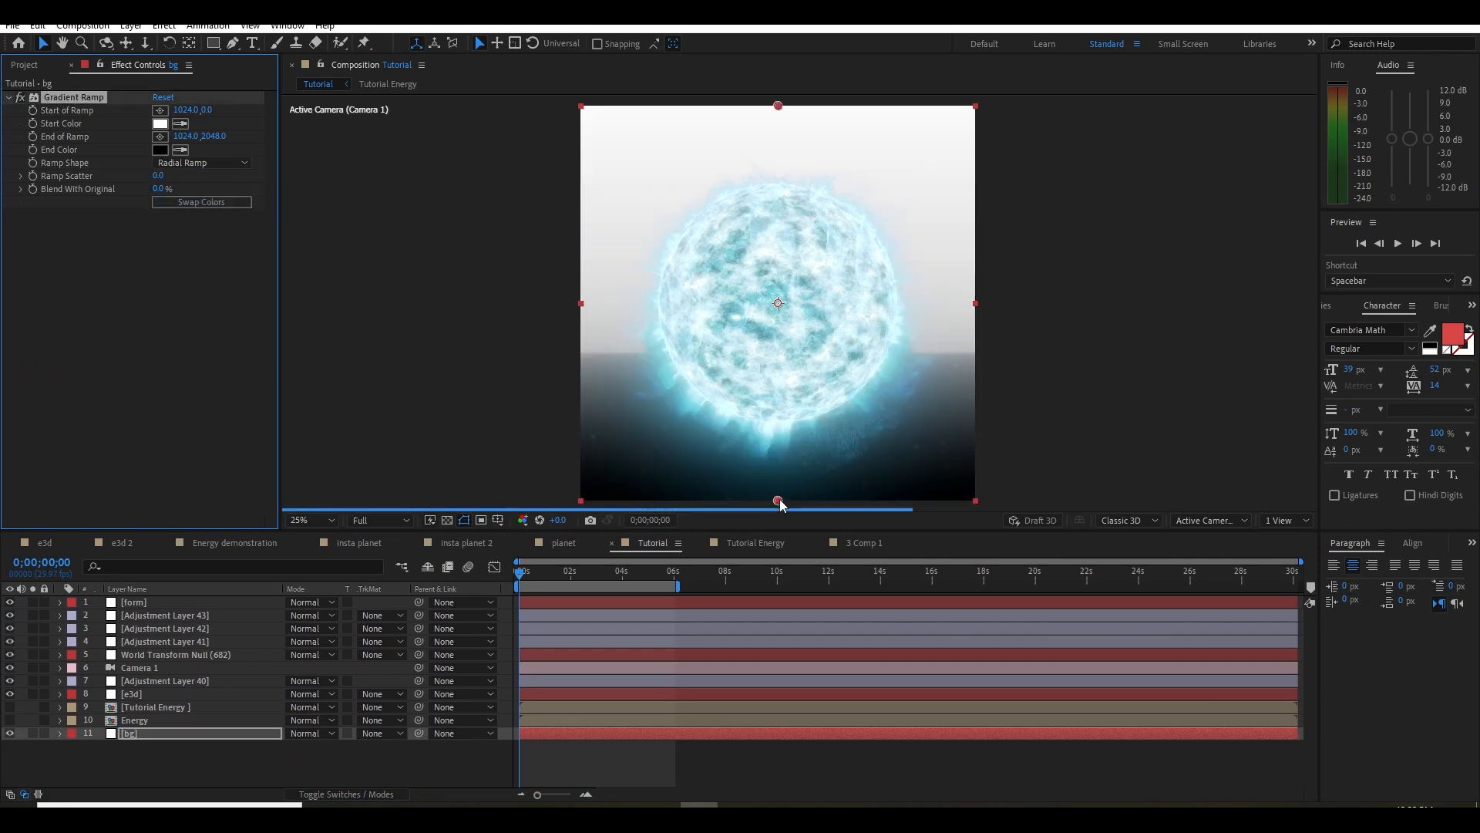
Set the Gradient Ramp's start color to the very dark blue 0A161E and save the project
left_click(160, 124)
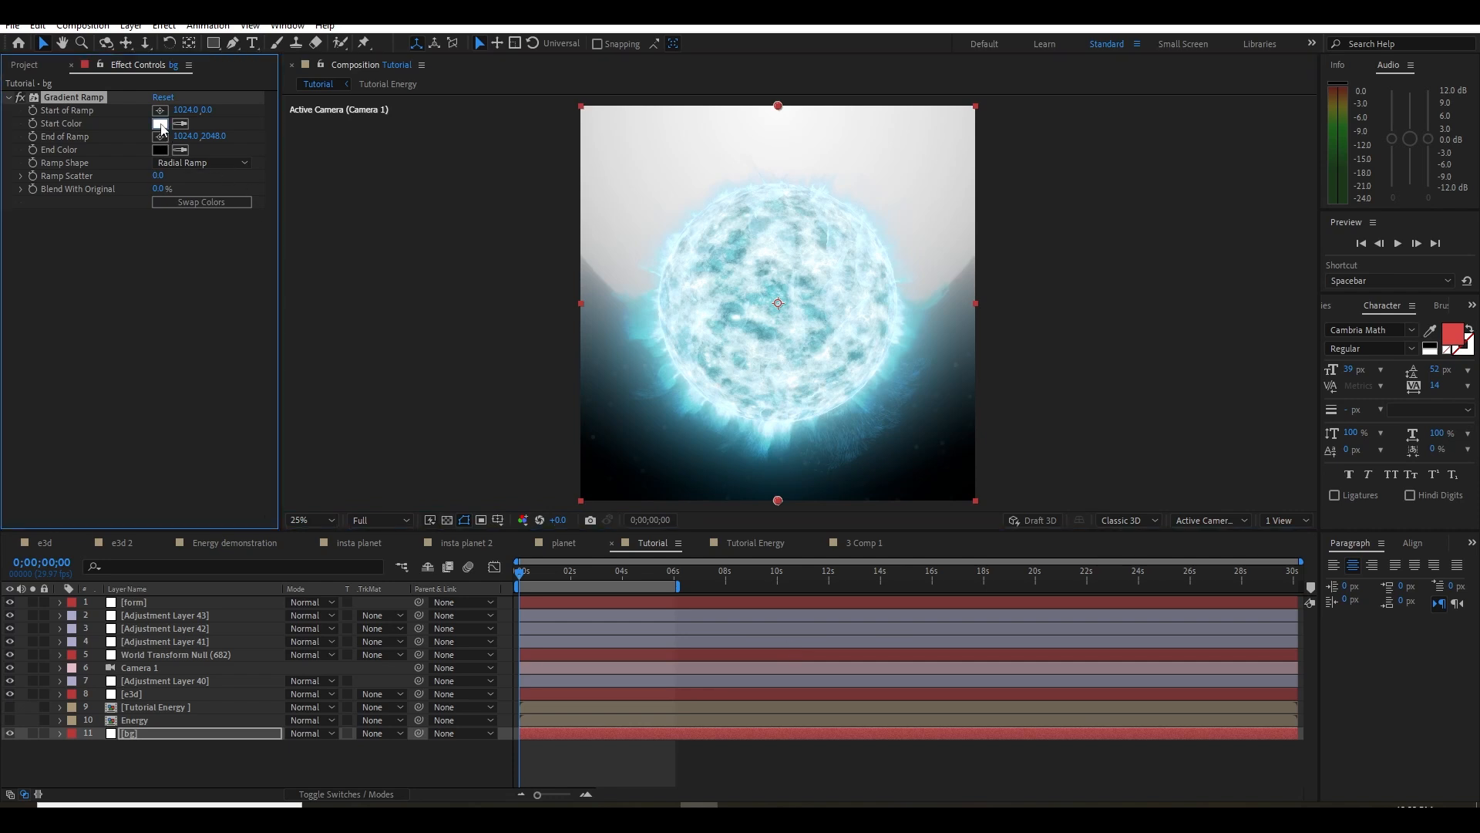
left_click_drag(747, 614, 659, 739)
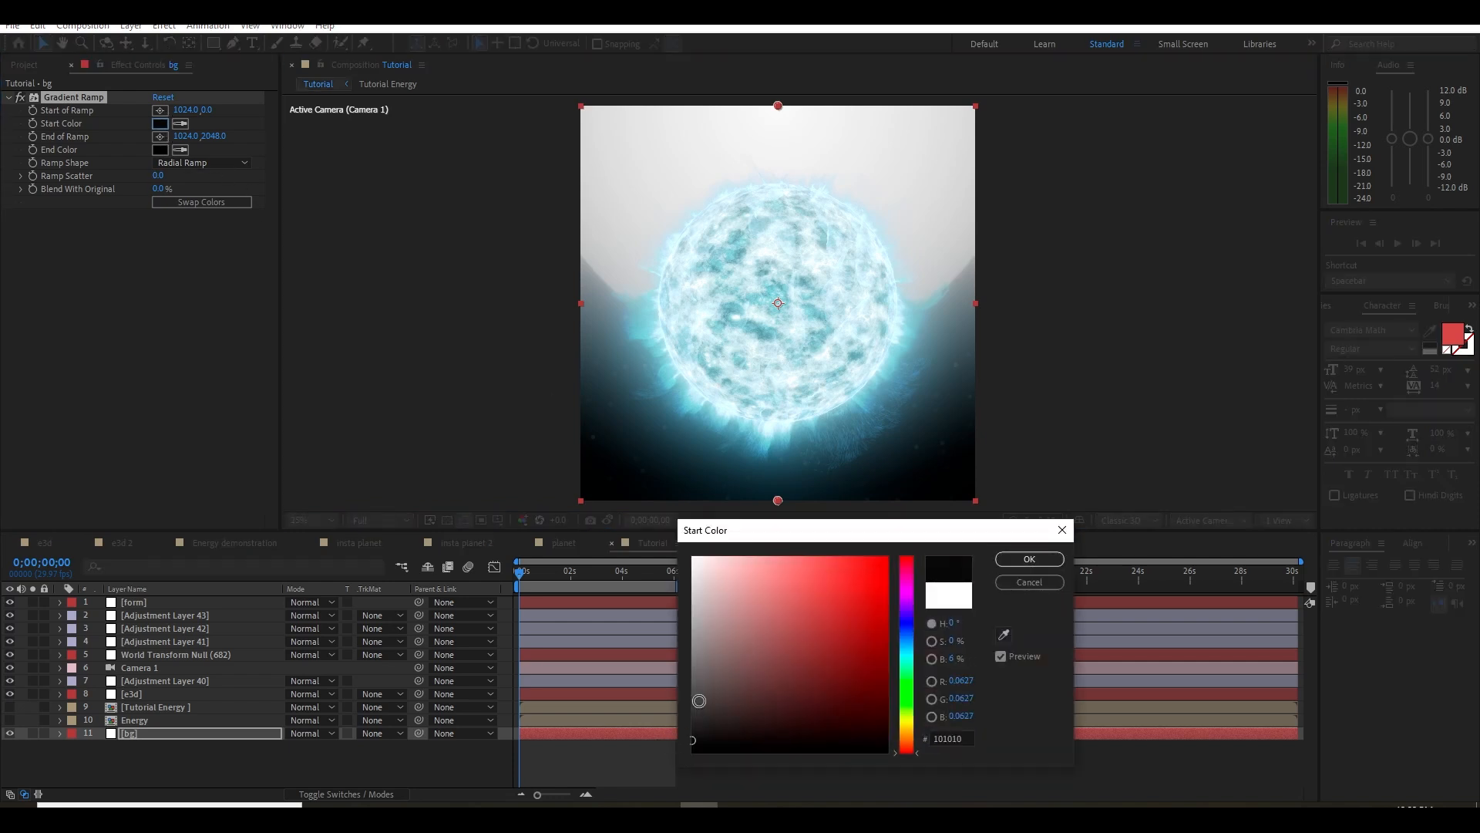
left_click_drag(912, 652, 911, 640)
left_click_drag(816, 726, 825, 729)
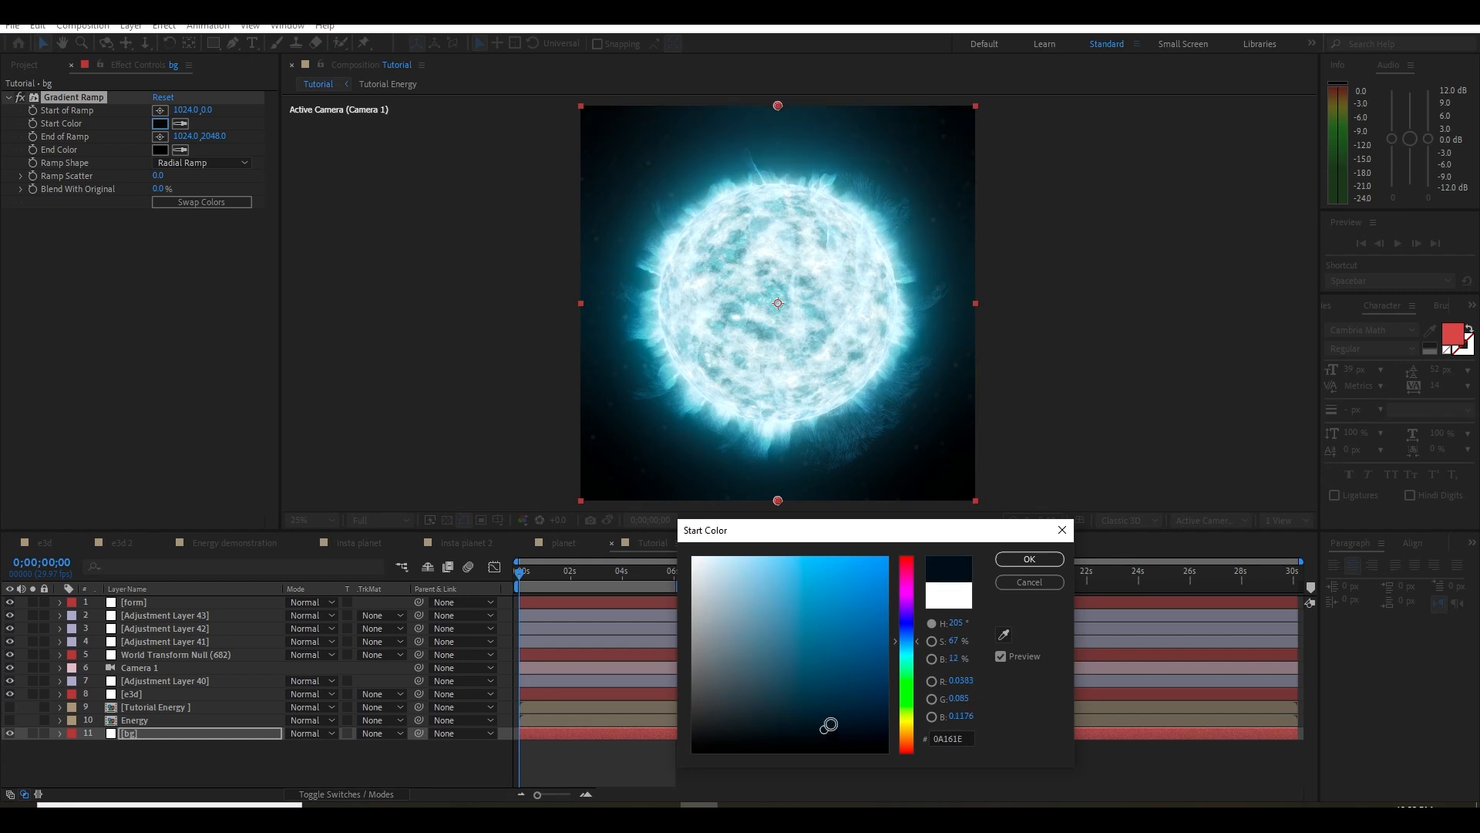
left_click(1018, 557)
key("ctrl+s")
mouse_move(785, 434)
left_mouse_down()
mouse_move(789, 444)
mouse_move(796, 414)
left_mouse_up()
scroll(789, 445, "up", 2)
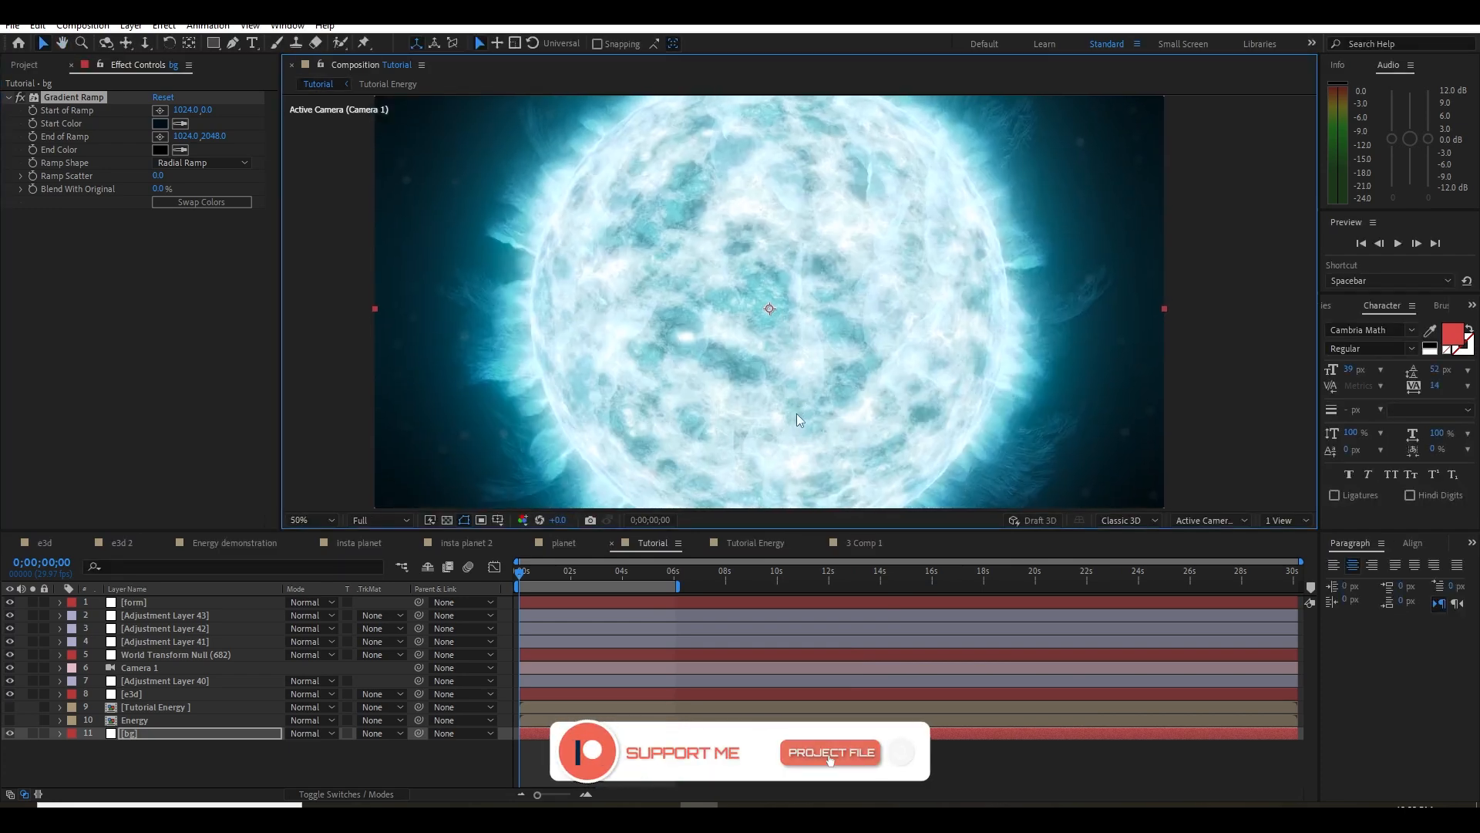
key("comma")
key("period")
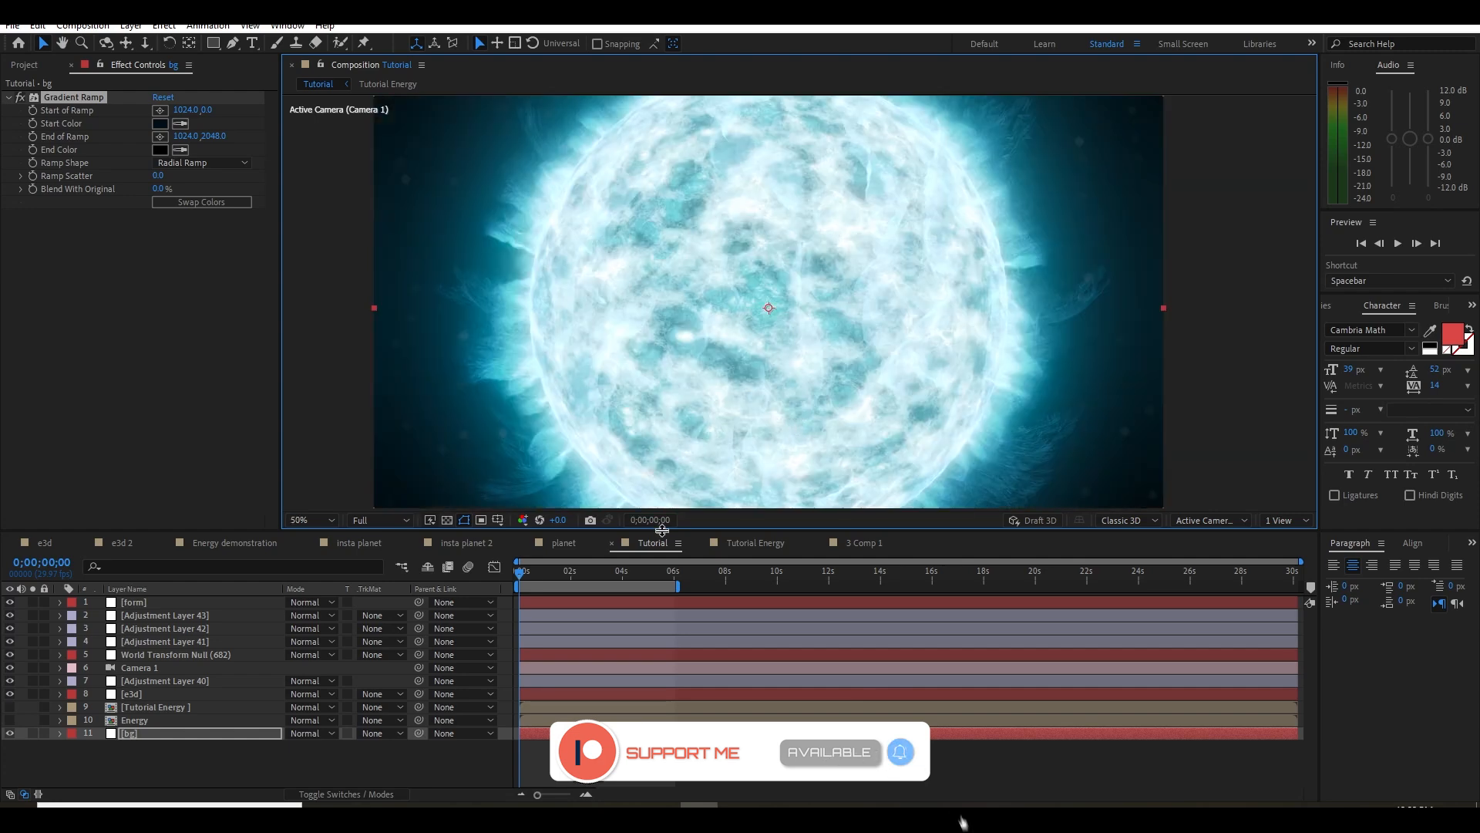
Open the 3 Comp 1 composition, expand the project's energy folder, and preview video clip 1
left_click(858, 544)
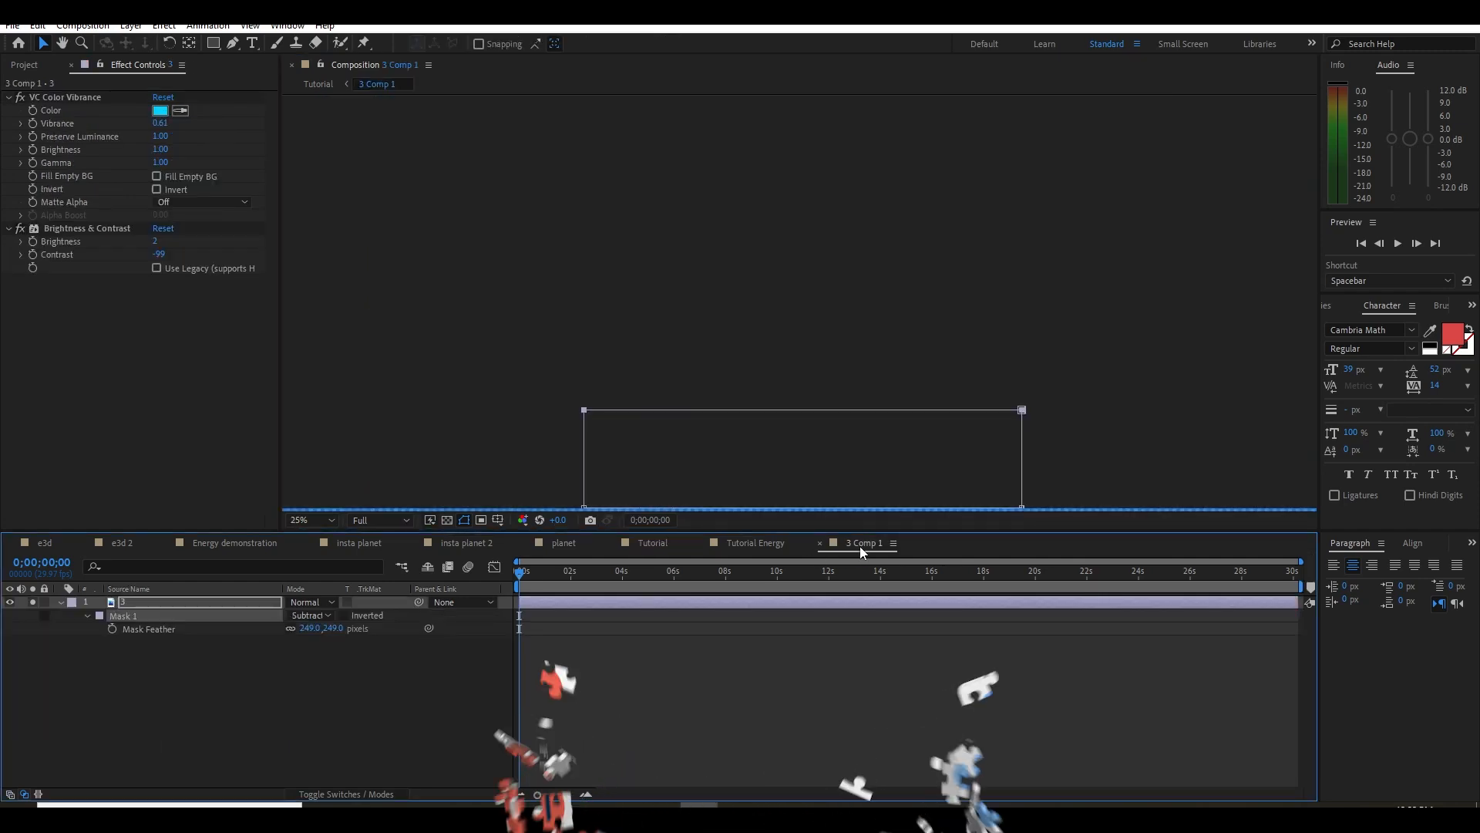
left_click(23, 65)
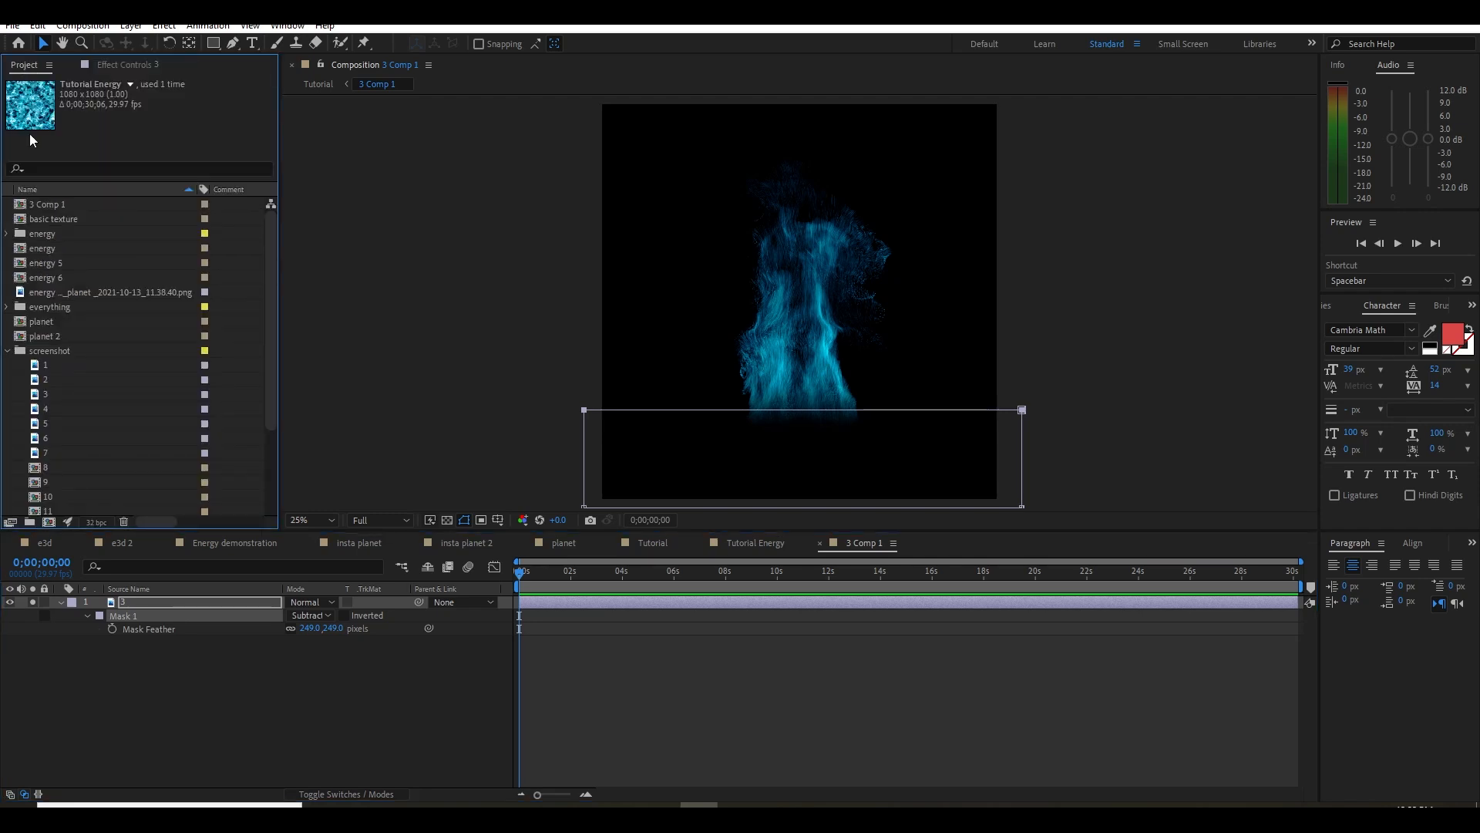
left_click(8, 351)
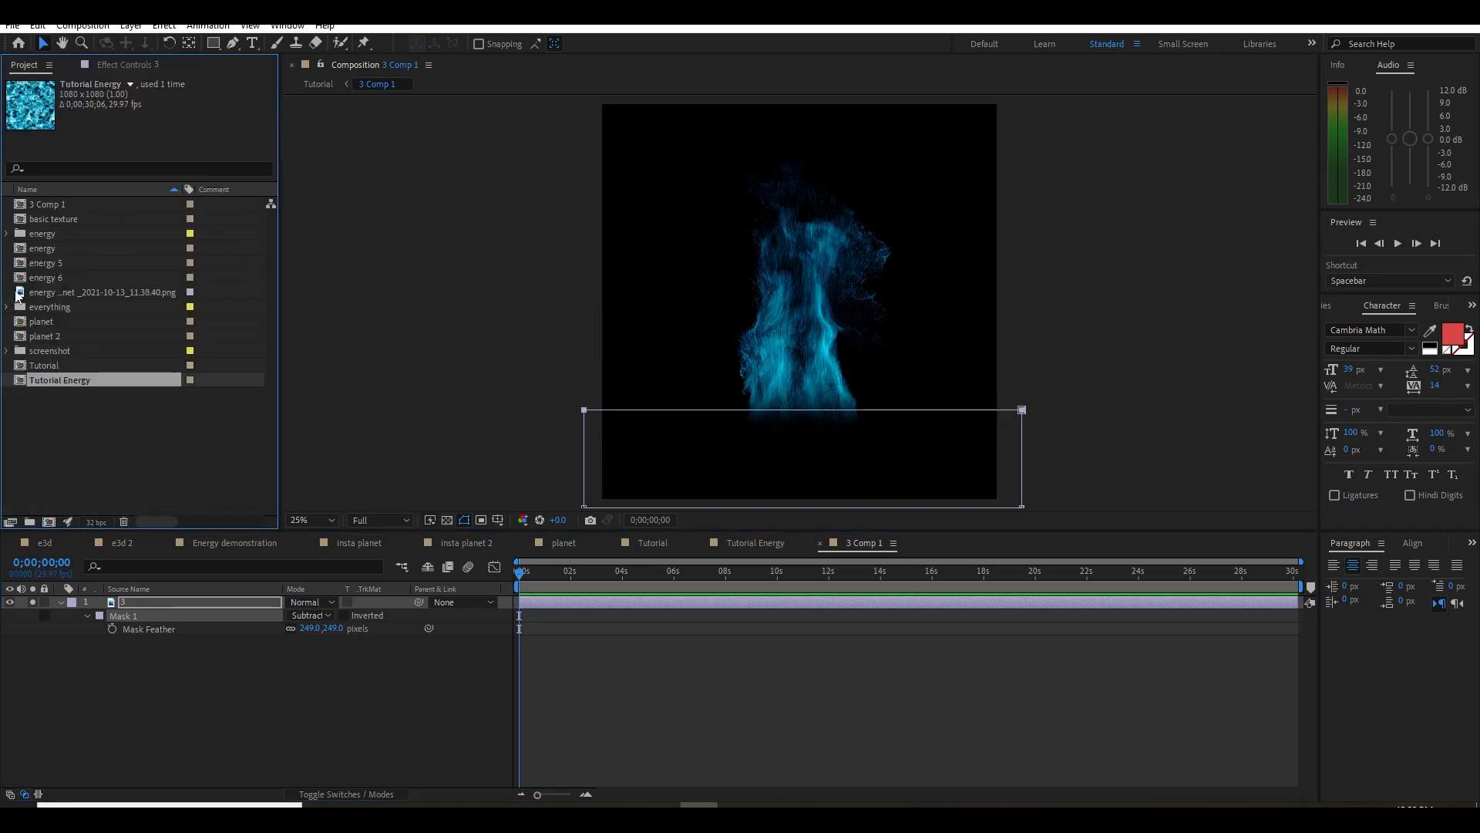
left_click(8, 234)
left_click(53, 247)
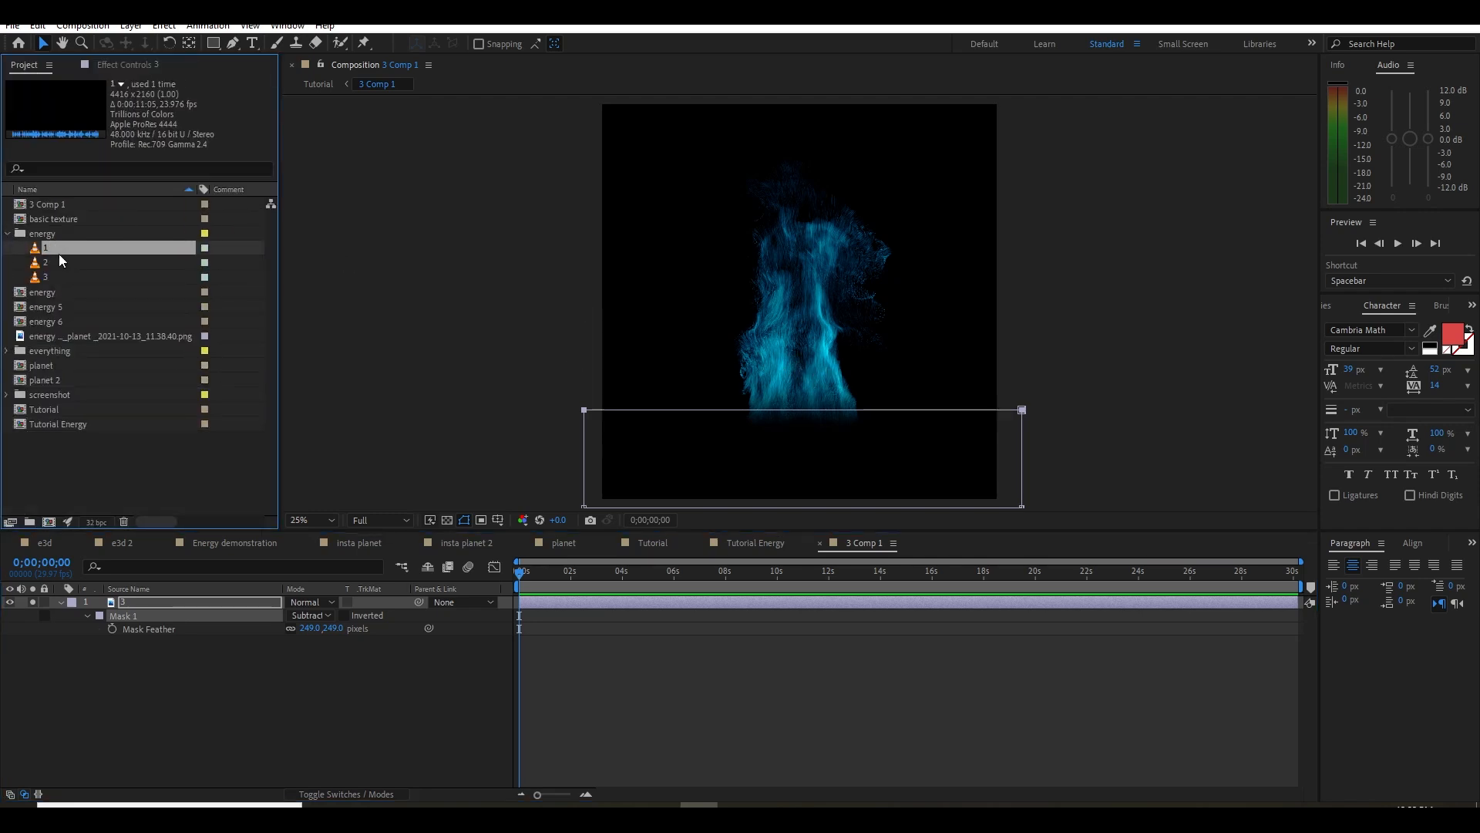
double_click(60, 248)
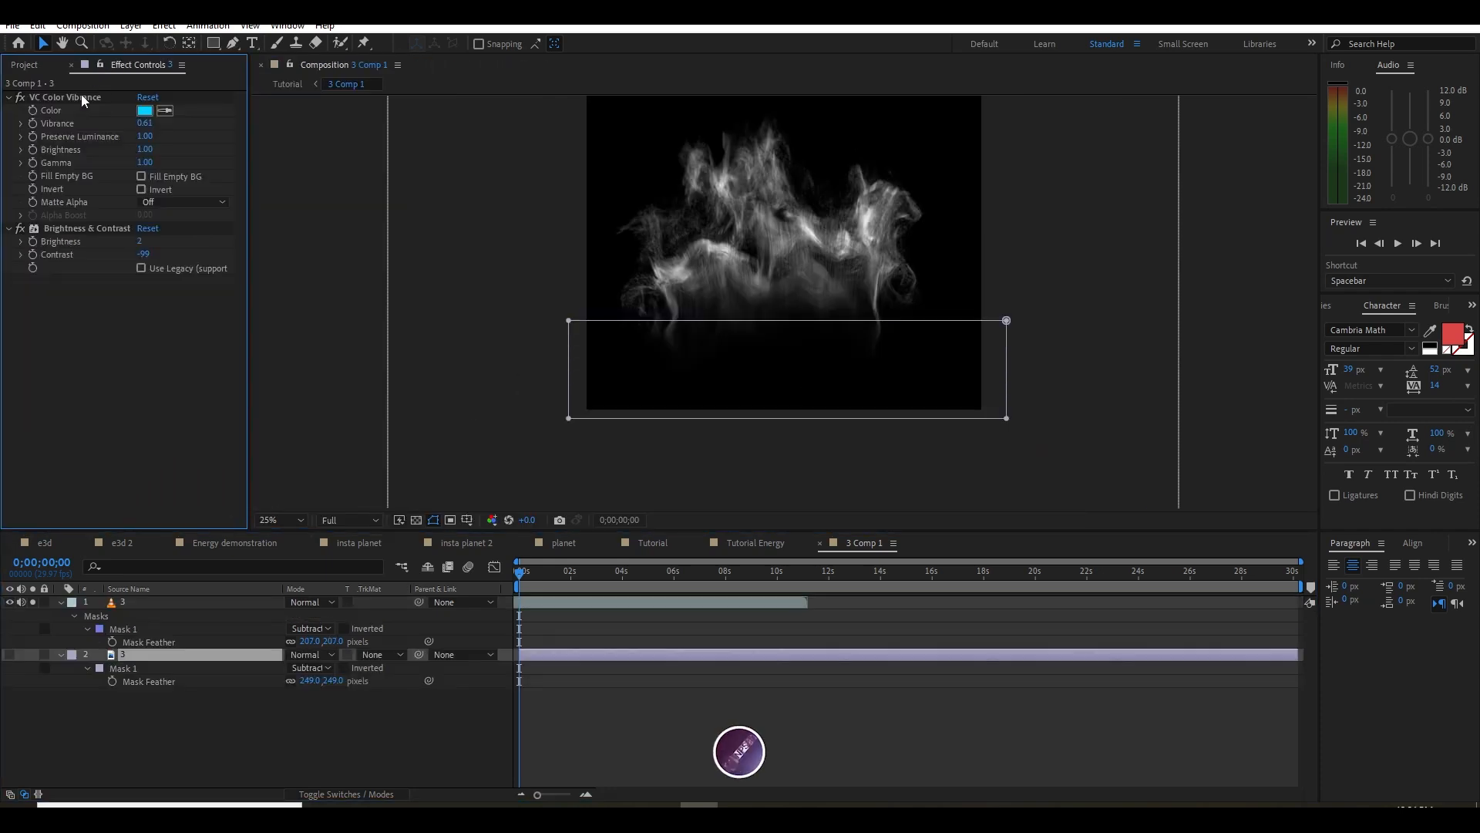
Copy VC Color Vibrance and Brightness & Contrast from the still image layer 3 onto the smoke video layer 3
left_click(81, 98)
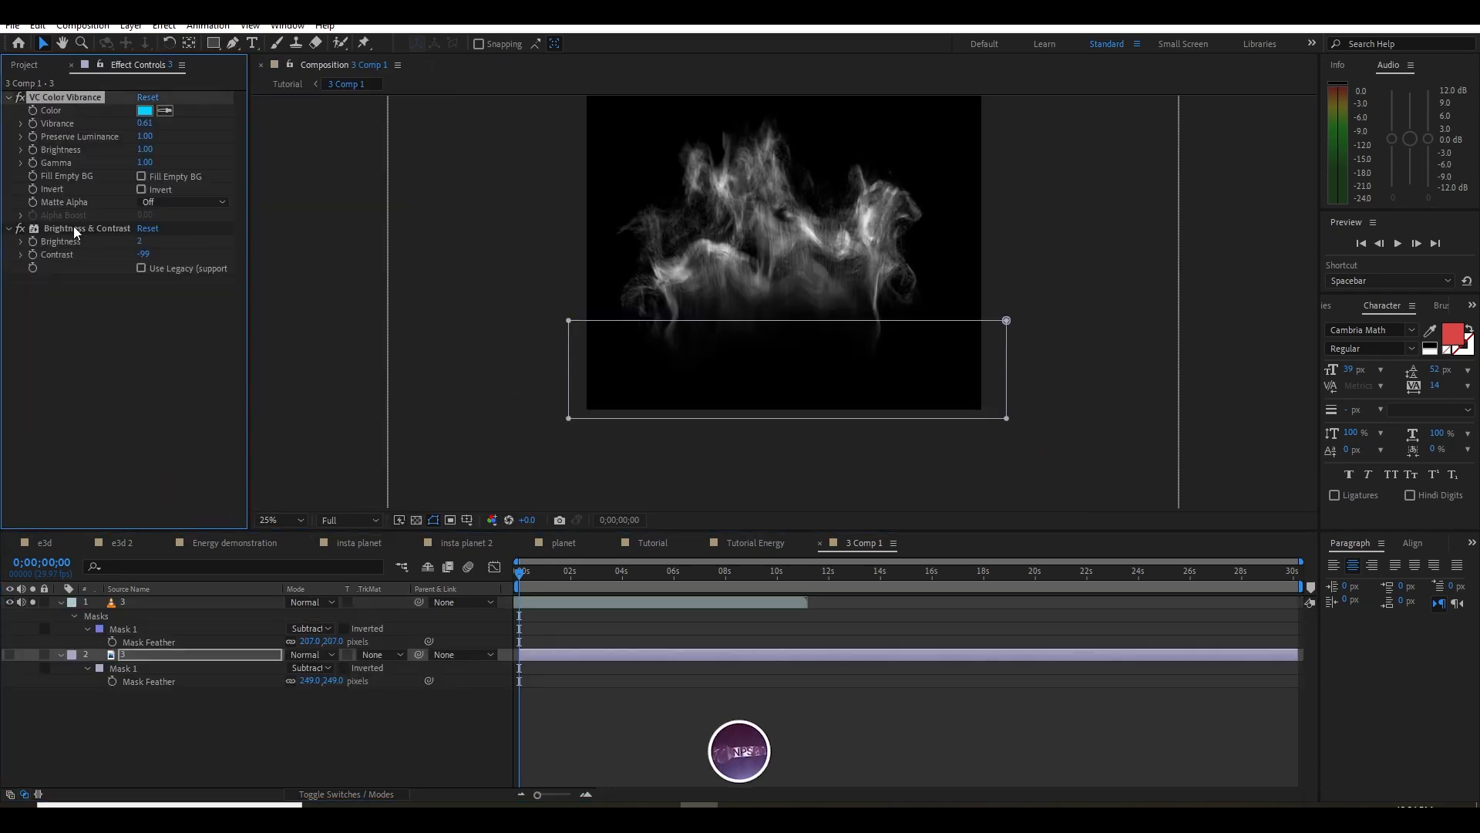
left_click(73, 228, "ctrl")
left_click(127, 603)
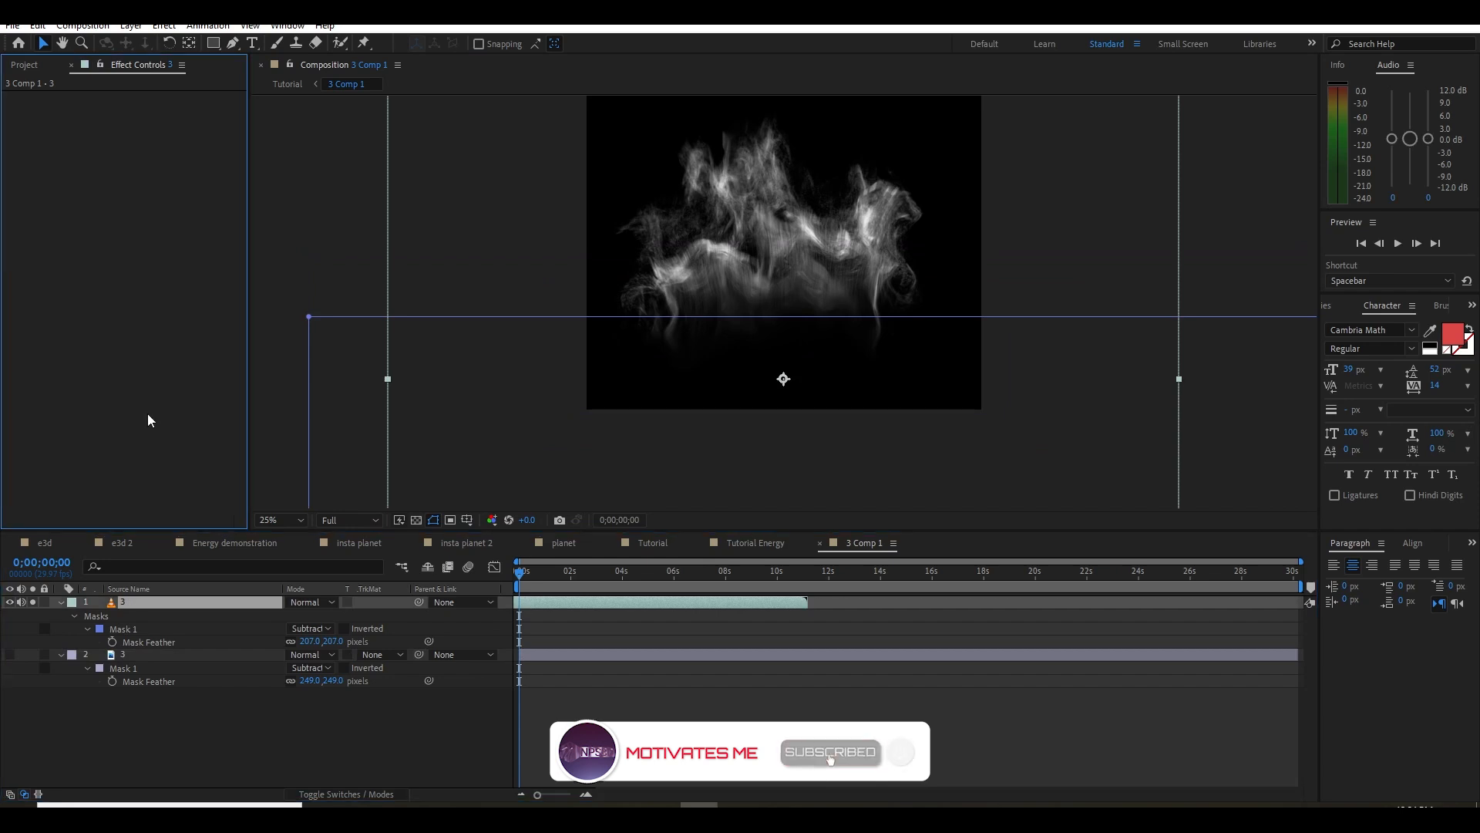
key("ctrl+v")
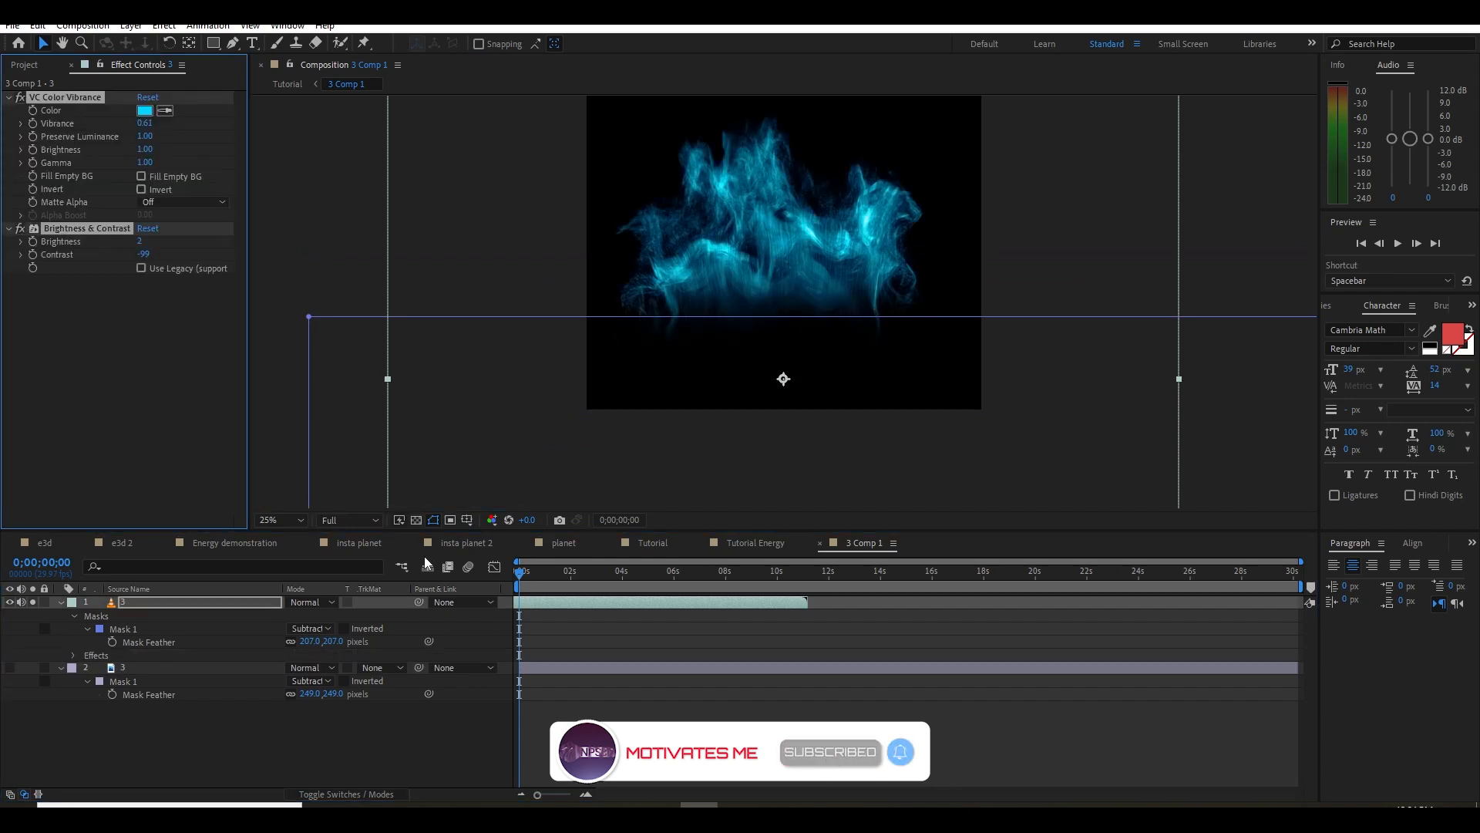
Return to the Tutorial composition and check the whole planet with the video energy at 0;00;01;03
left_click(765, 545)
left_click(657, 545)
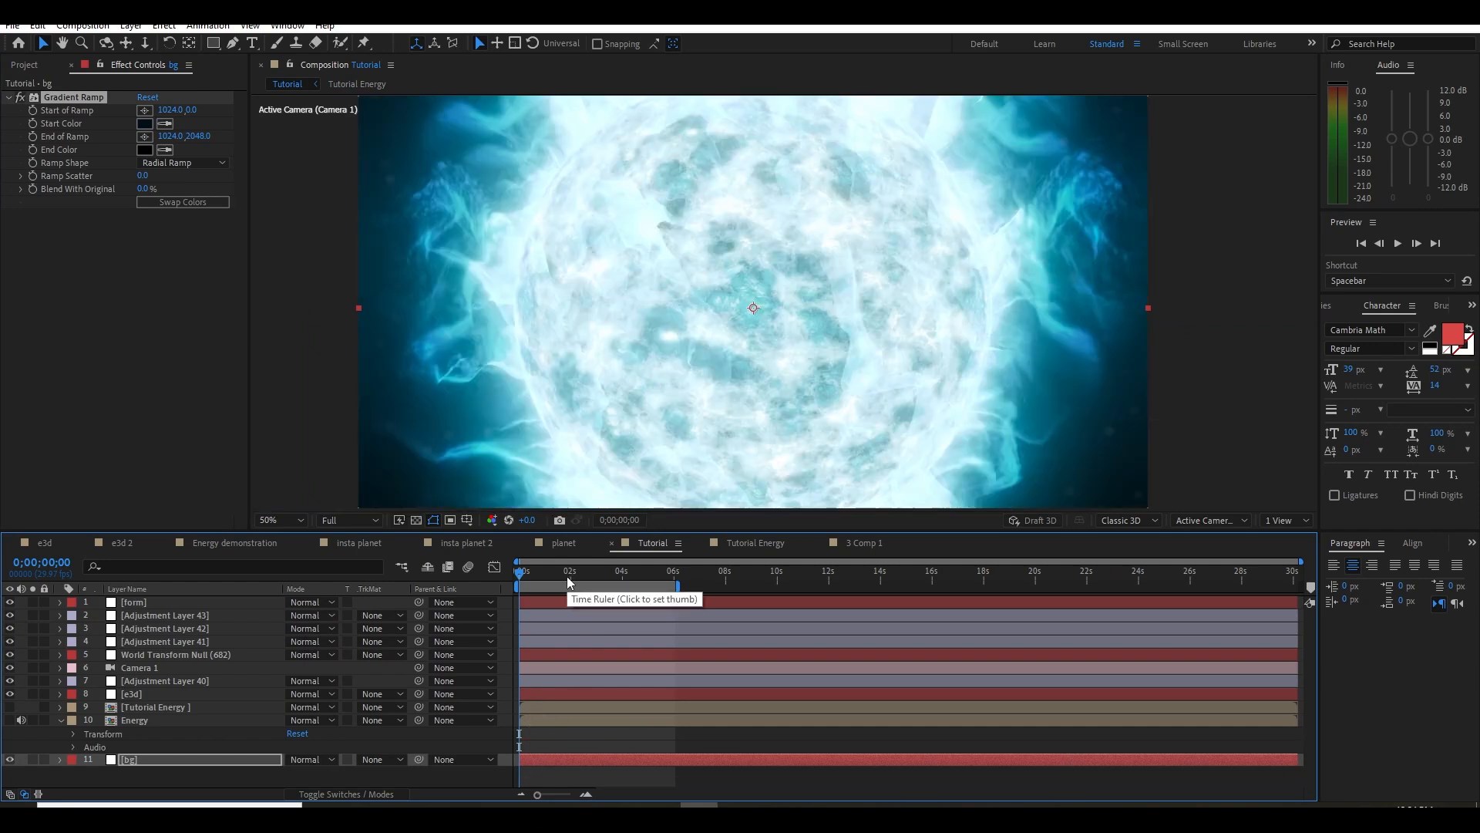
key("comma")
left_click(548, 571)
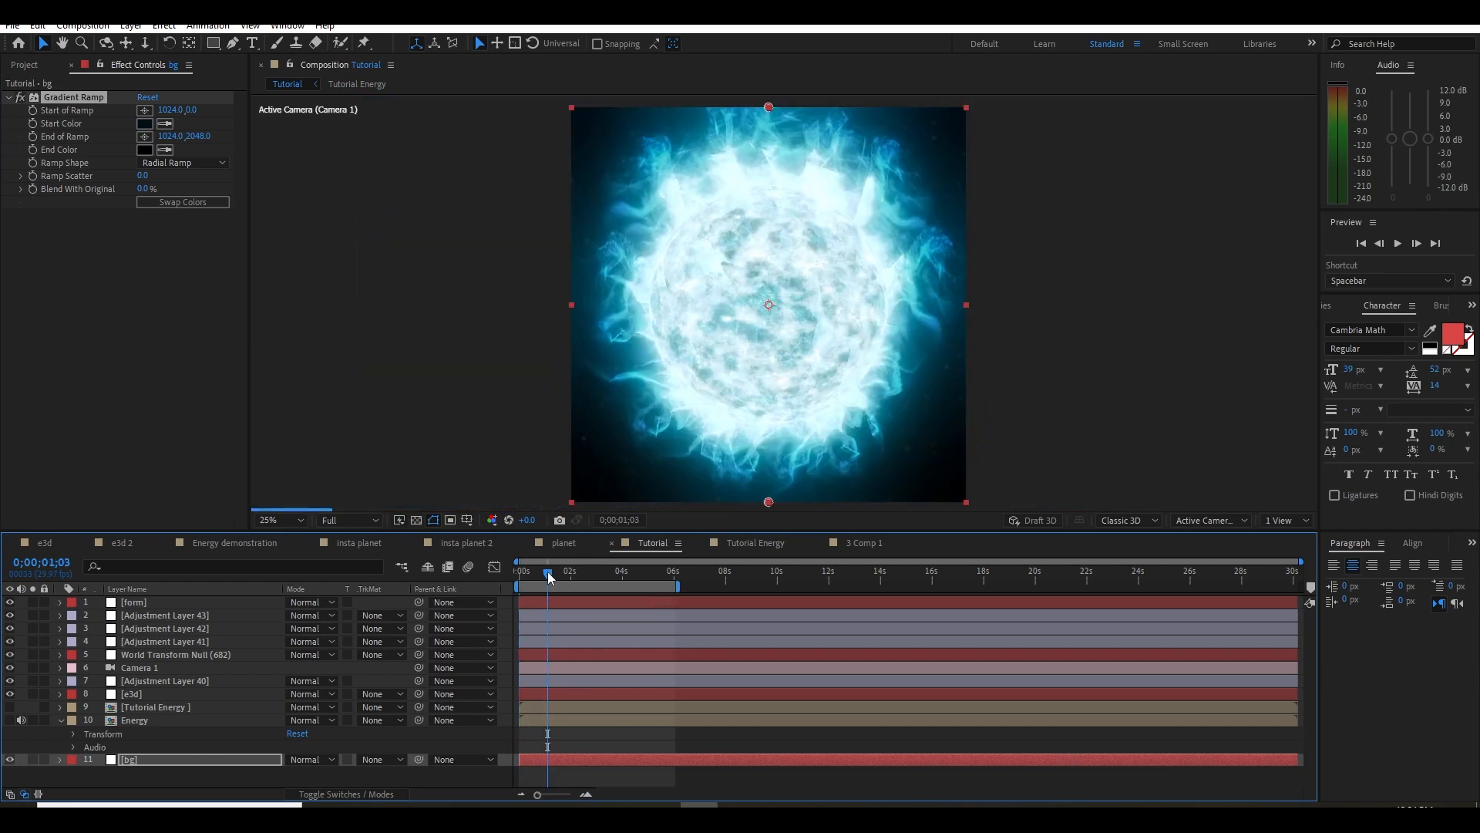